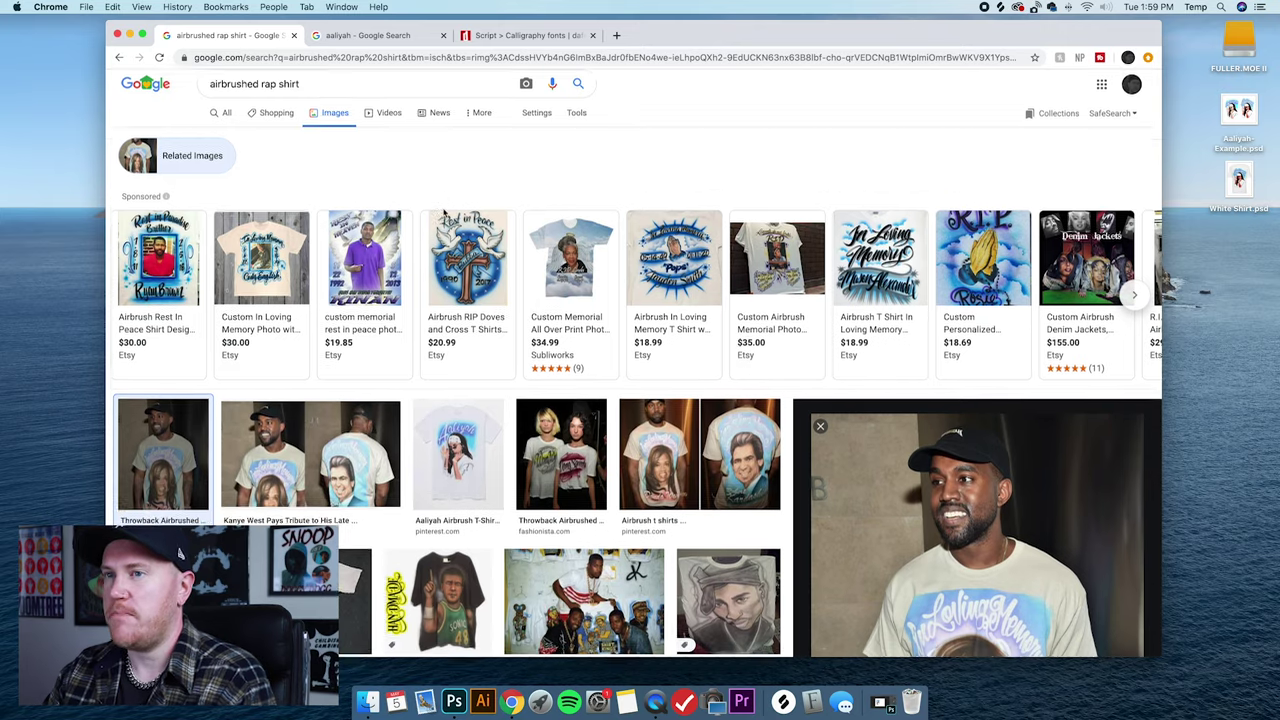
Examine the airbrushed portrait shirts in the image results, including the Kanye West tribute shirt photos.
scroll(441, 210, down, 2)
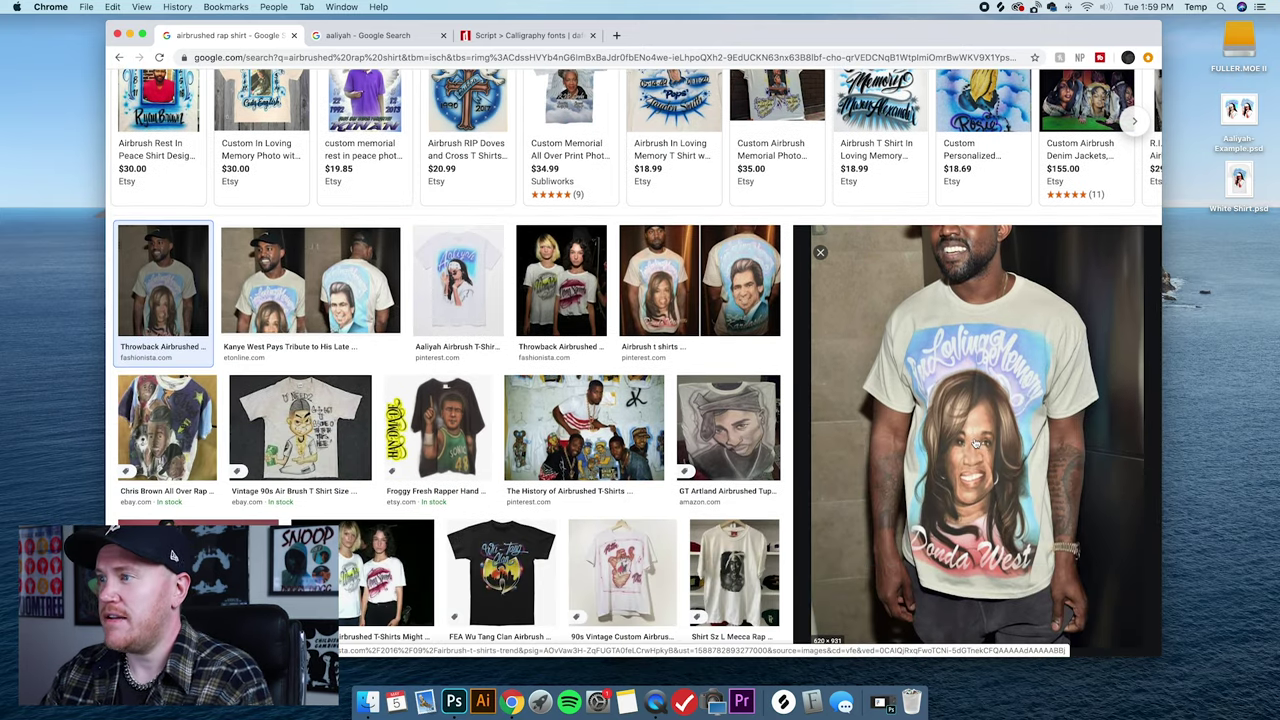
scroll(990, 445, down, 2)
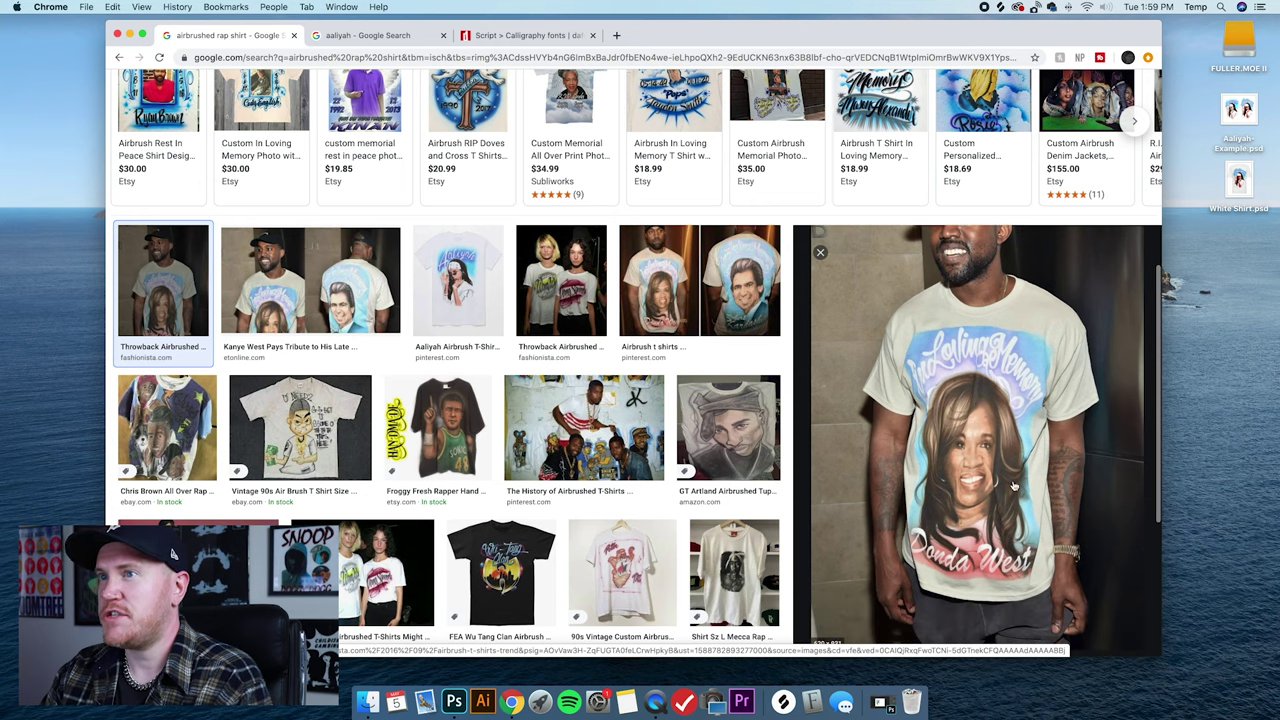
scroll(1000, 440, up, 3)
click(330, 272)
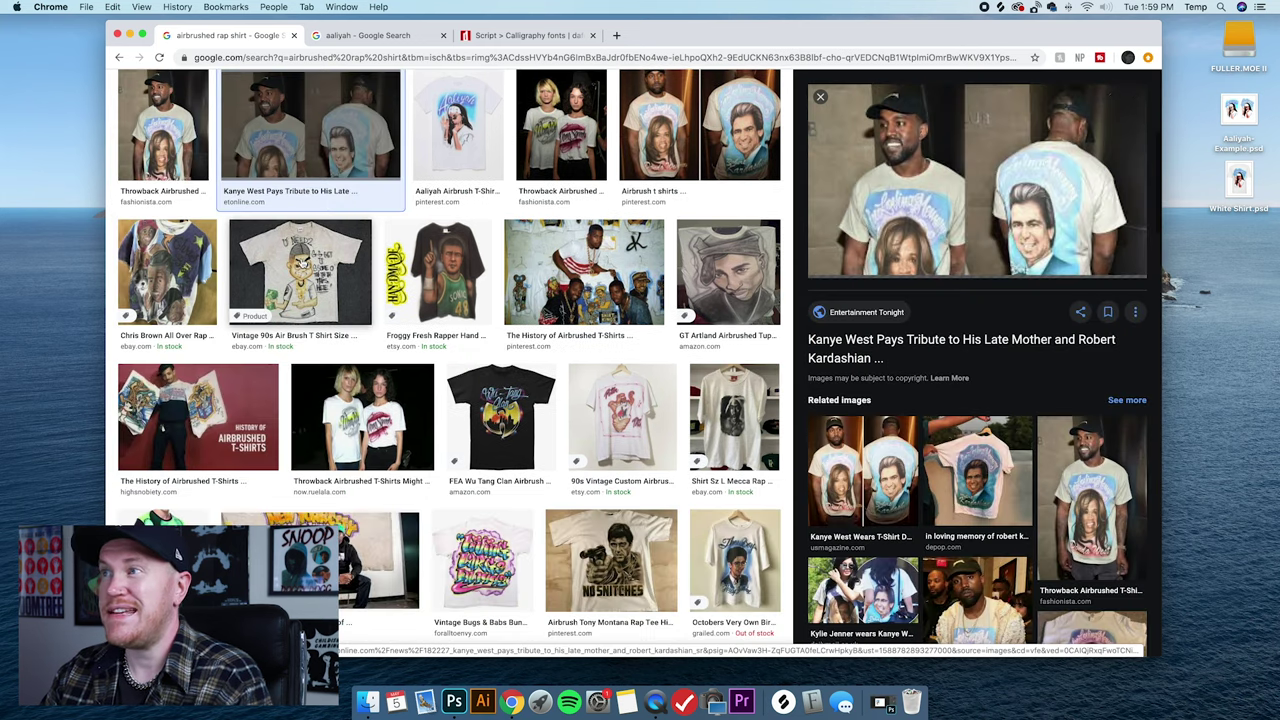
scroll(1062, 397, up, 2)
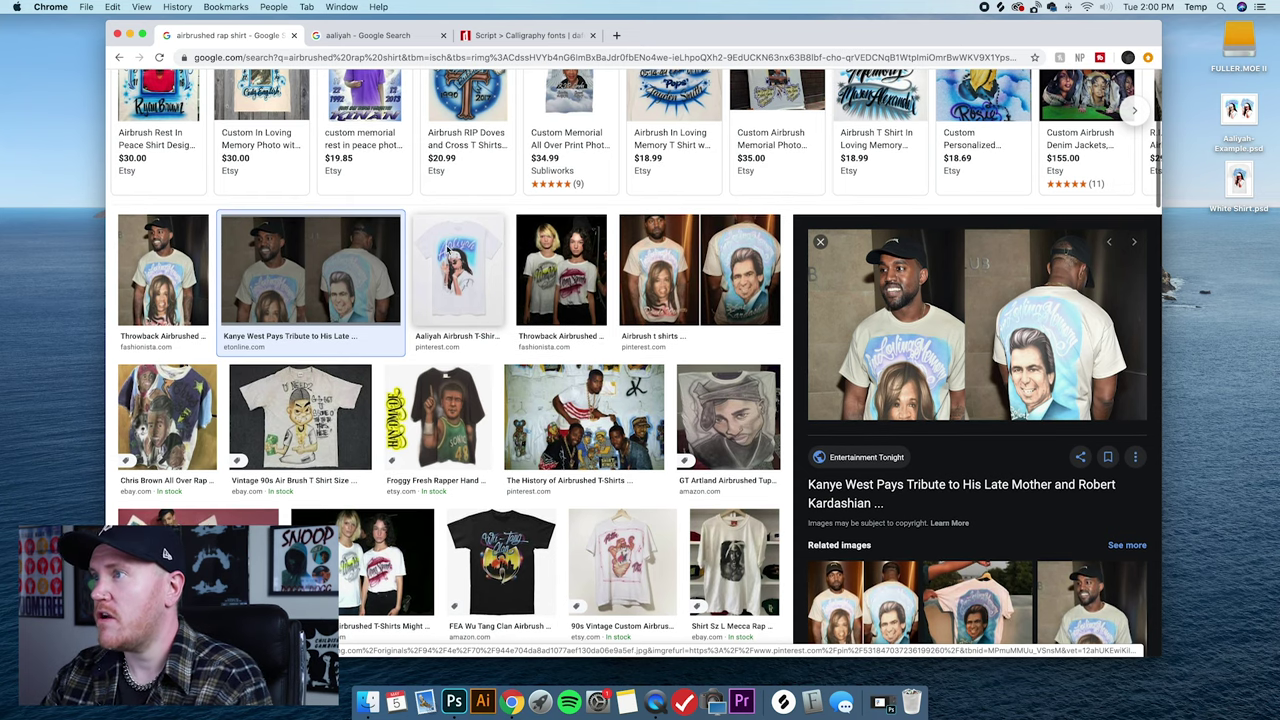
key(Left)
scroll(476, 320, up, 2)
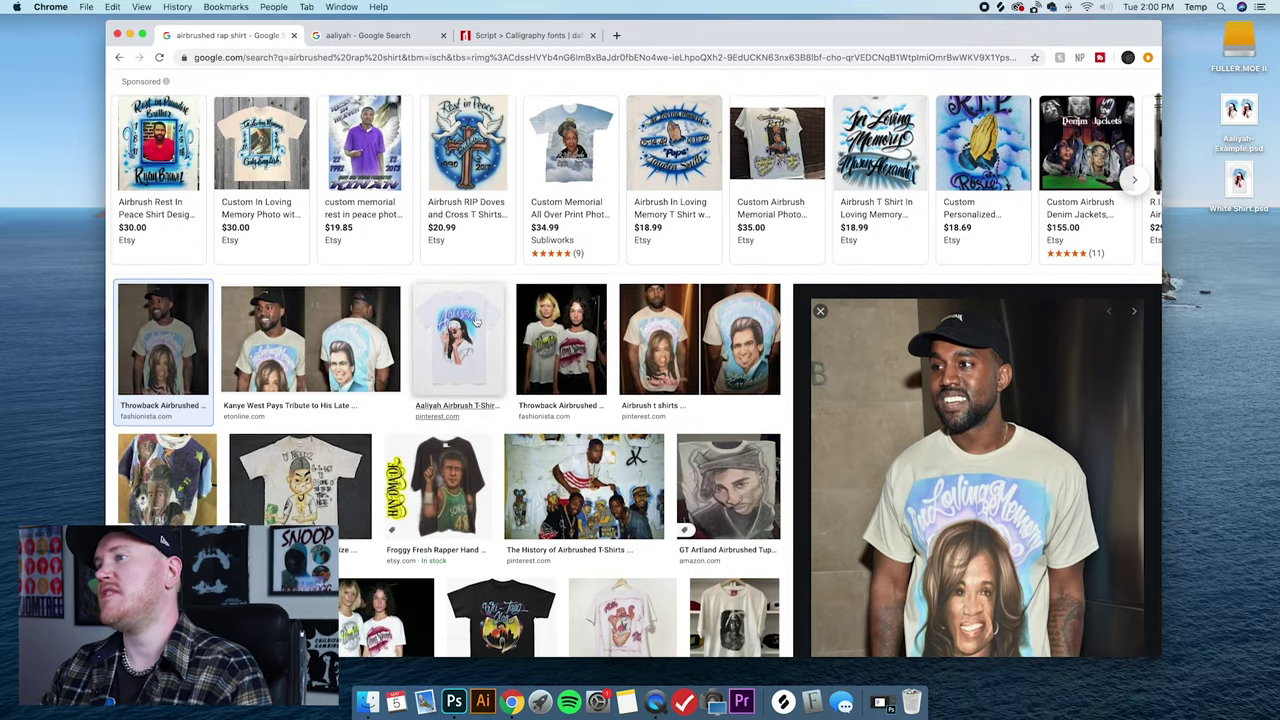
scroll(476, 320, up, 2)
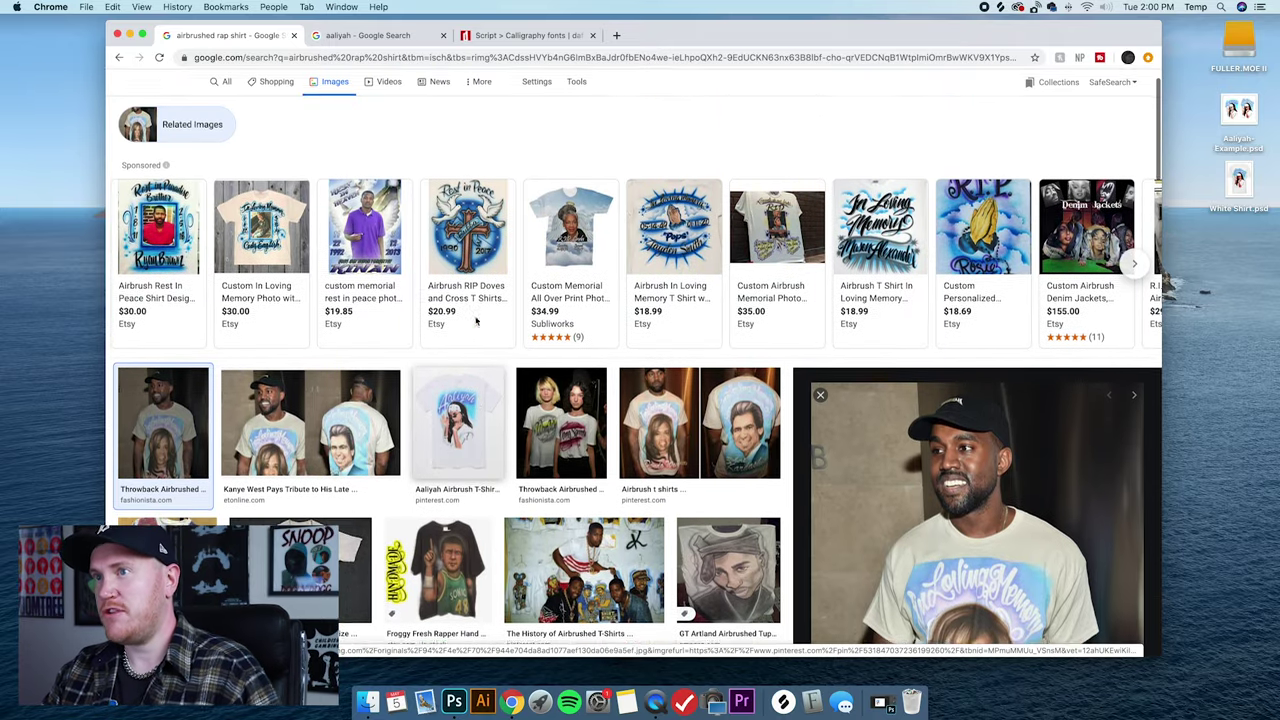
scroll(600, 405, down, 1)
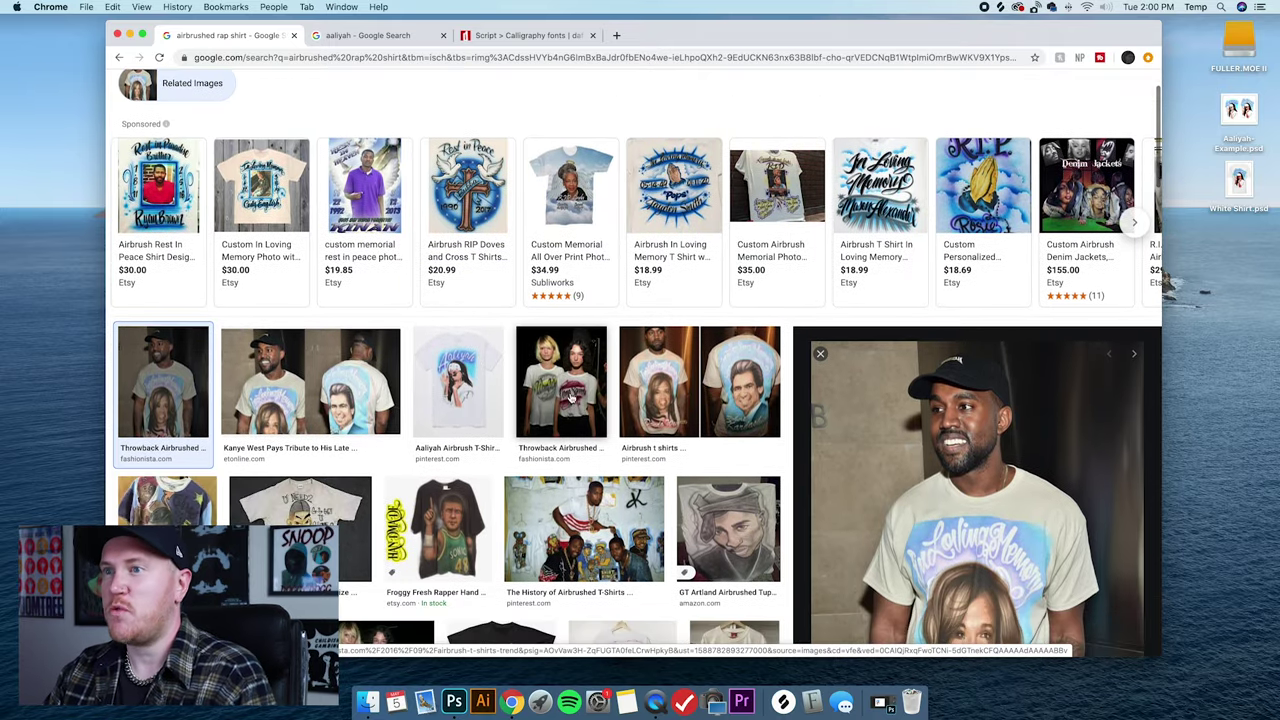
scroll(570, 400, down, 1)
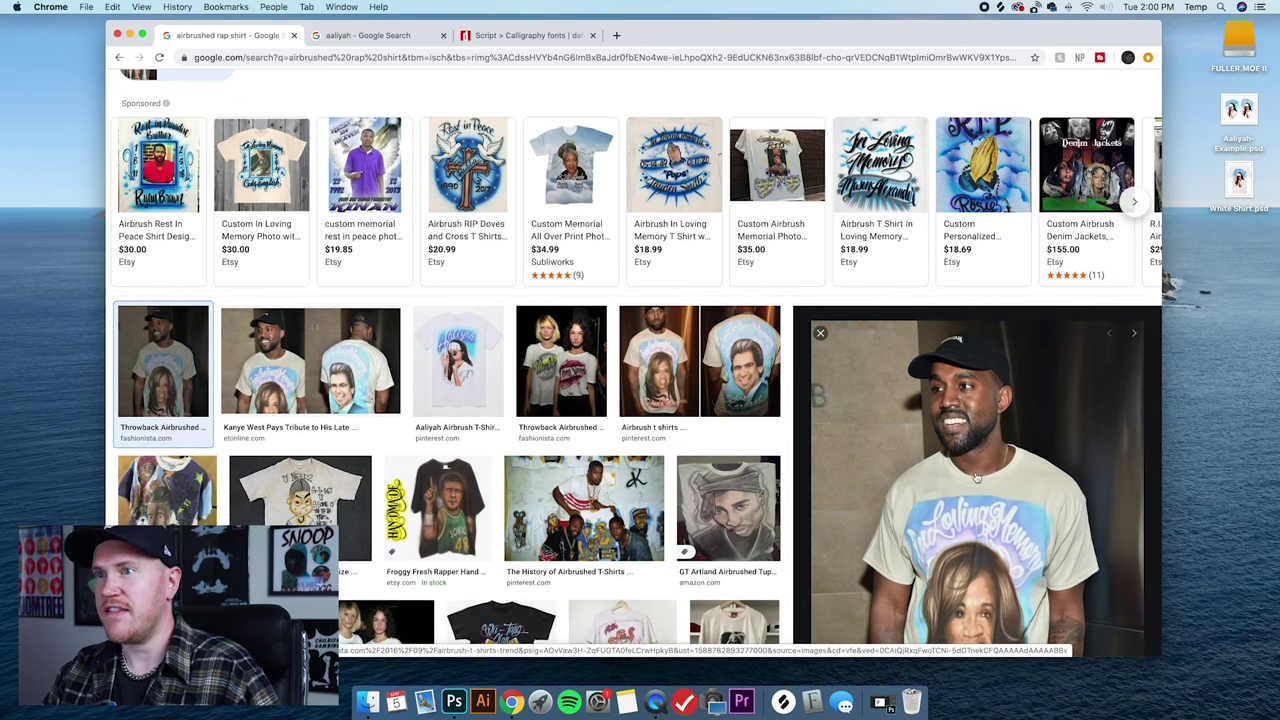
Compare the Aaliyah airbrush T-shirt with the Wu Tang Clan airbrush logo shirt in the image results.
click(453, 356)
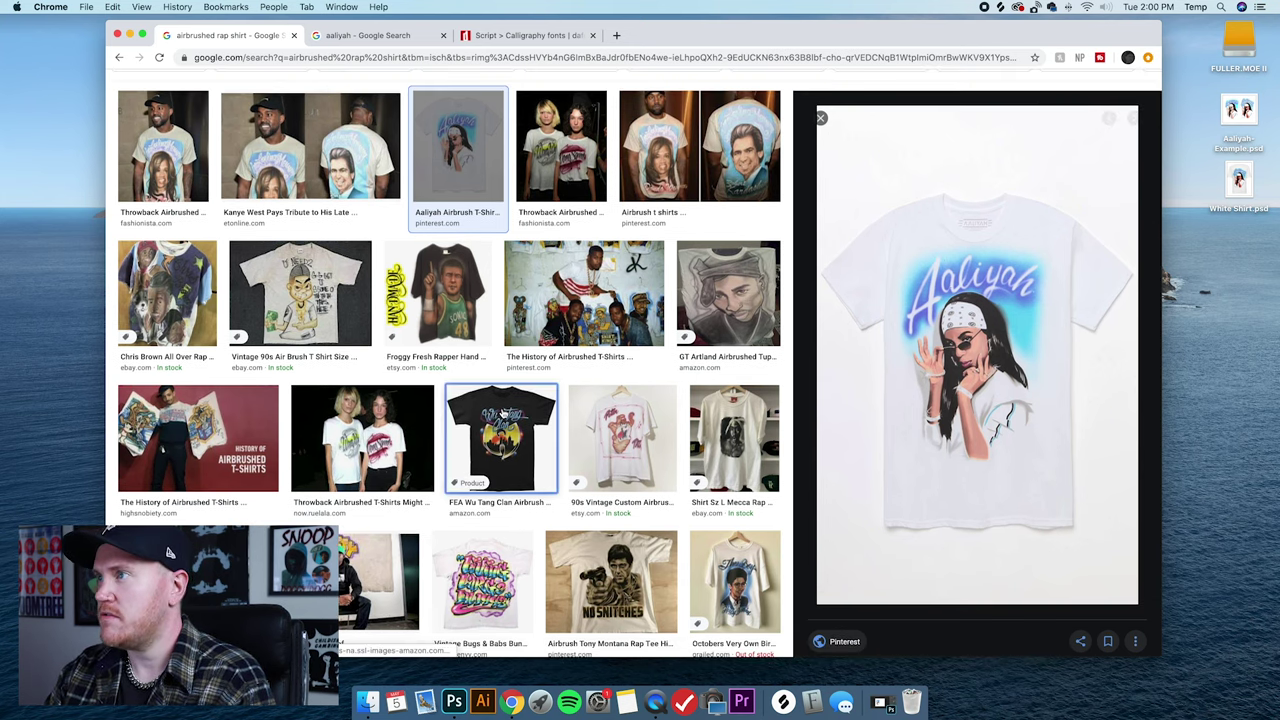
click(500, 415)
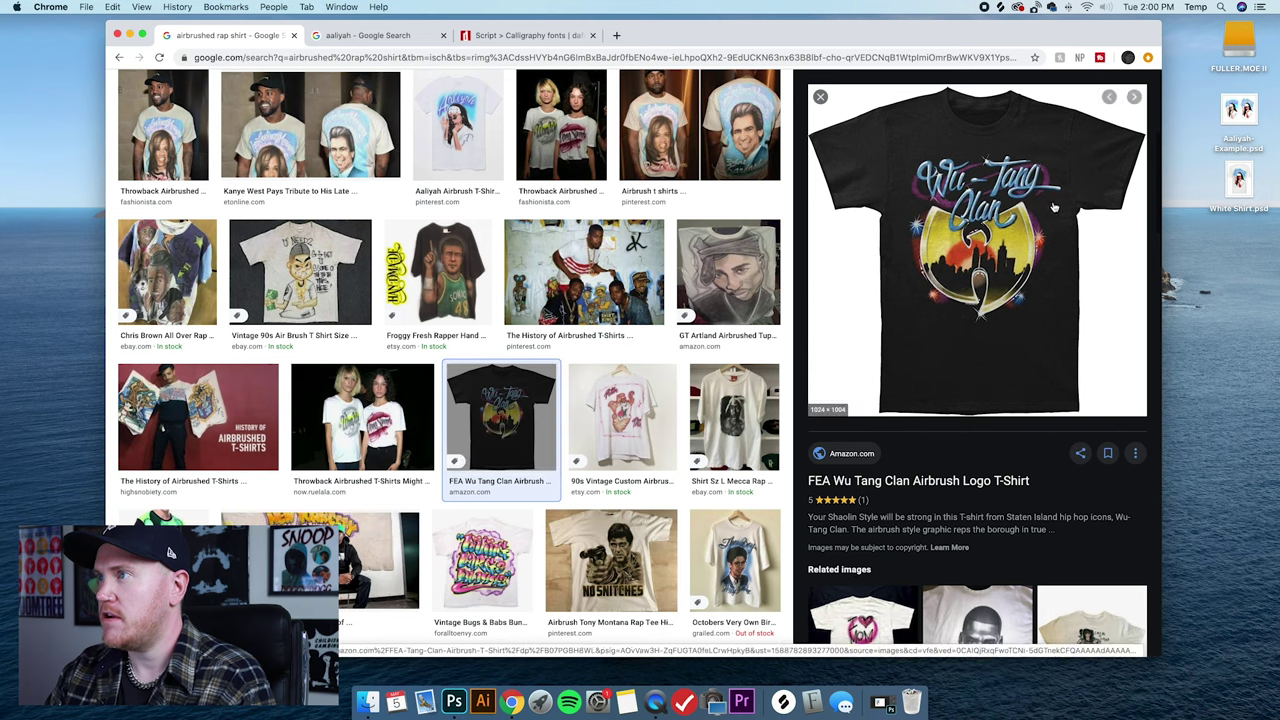
click(458, 125)
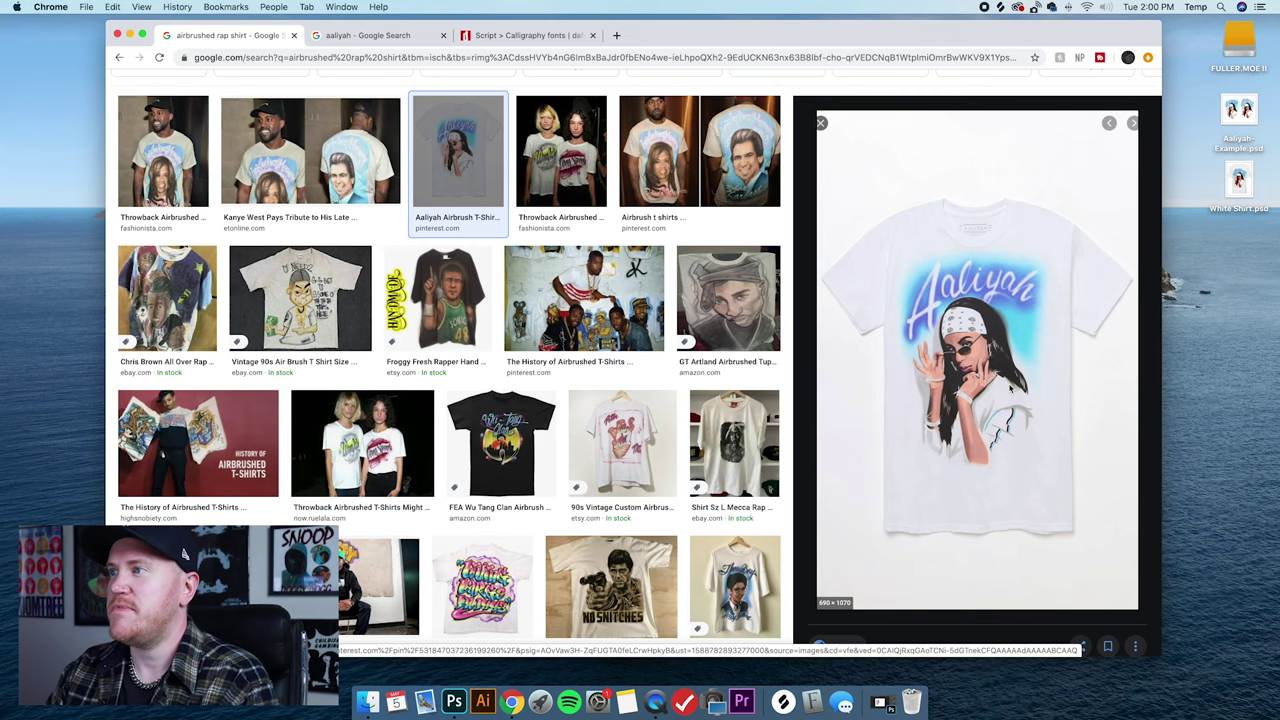
scroll(1012, 388, down, 1)
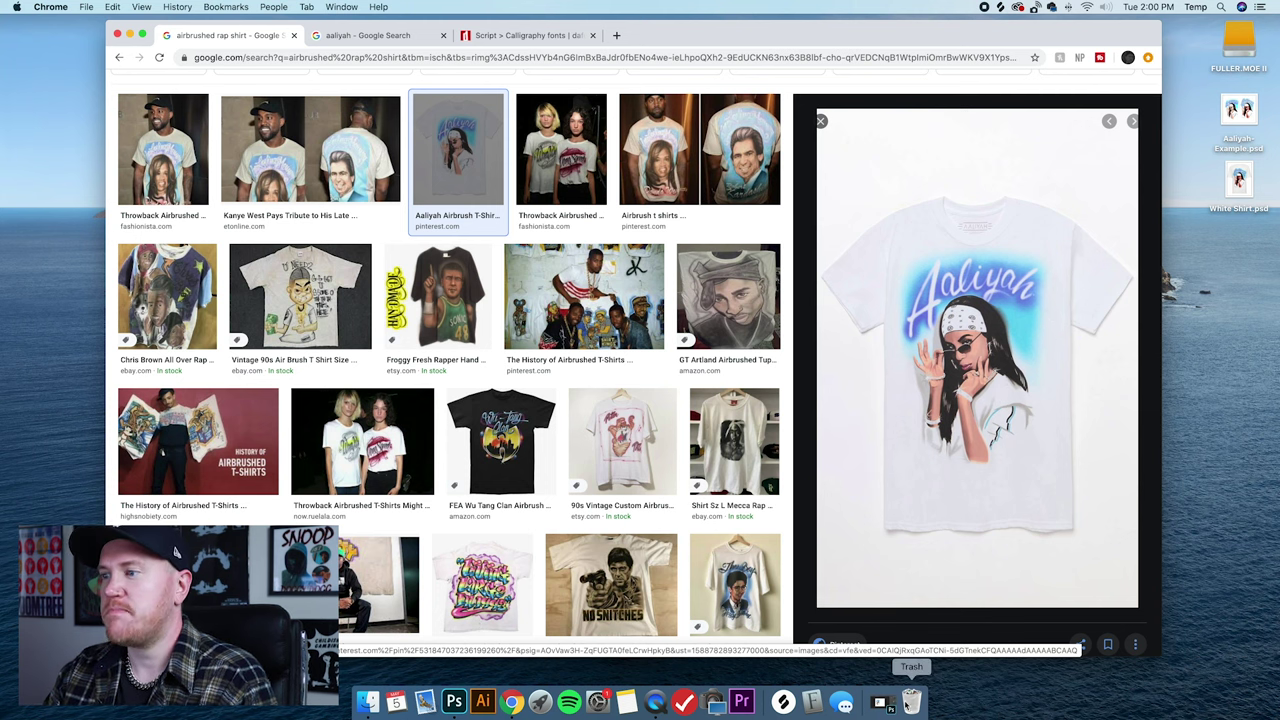
Switch to Photoshop, show the Recreation group in Aaliyah-Example.psd, and compare the artwork with the Aaliyah photo found in Chrome.
click(880, 703)
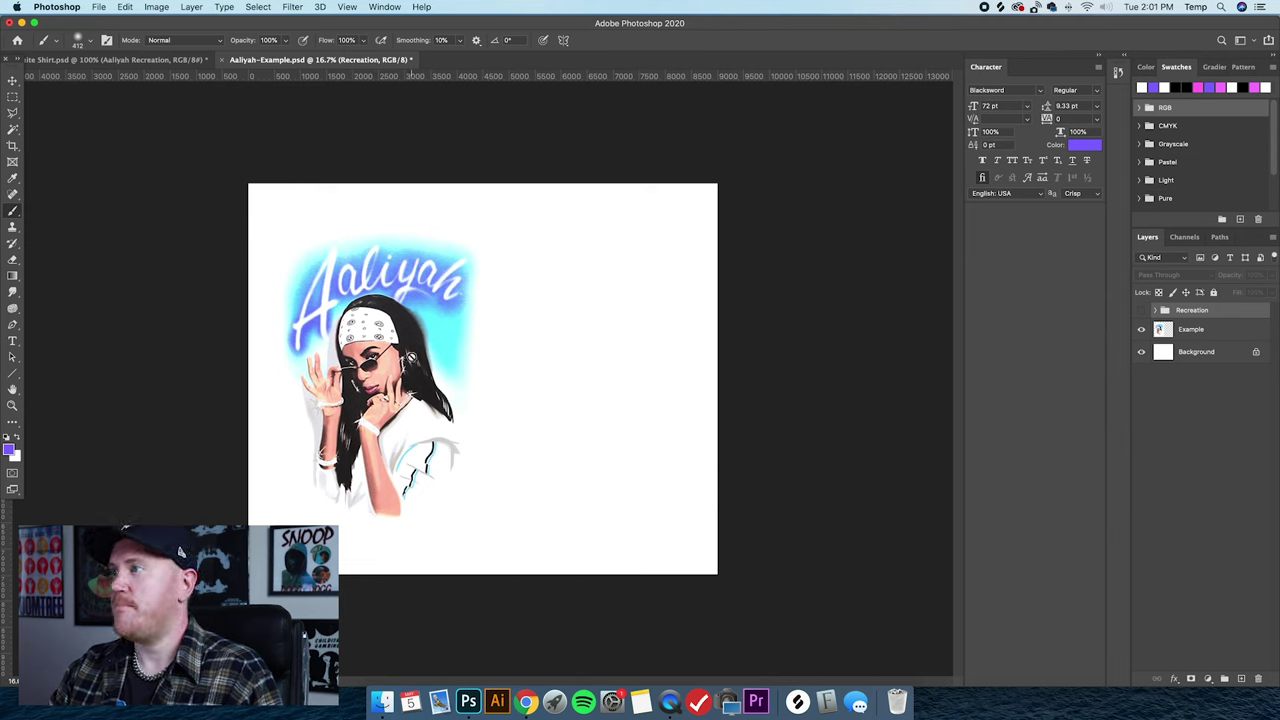
click(1141, 311)
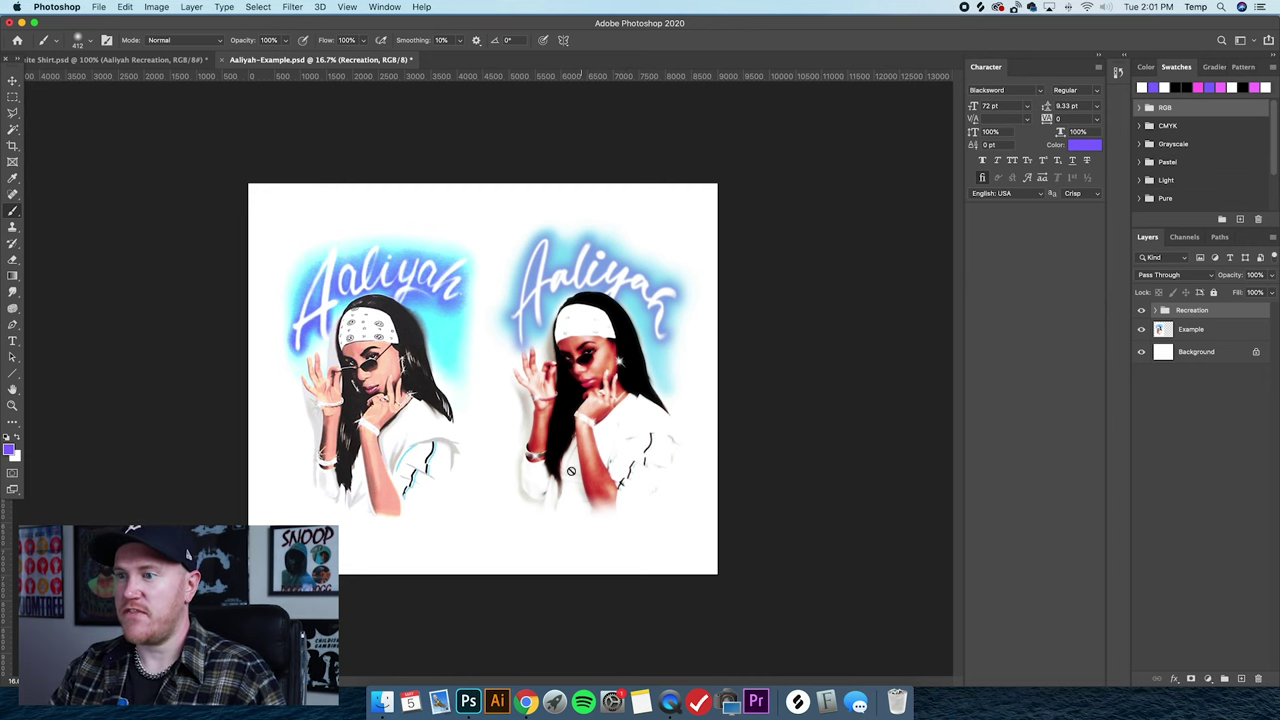
click(526, 702)
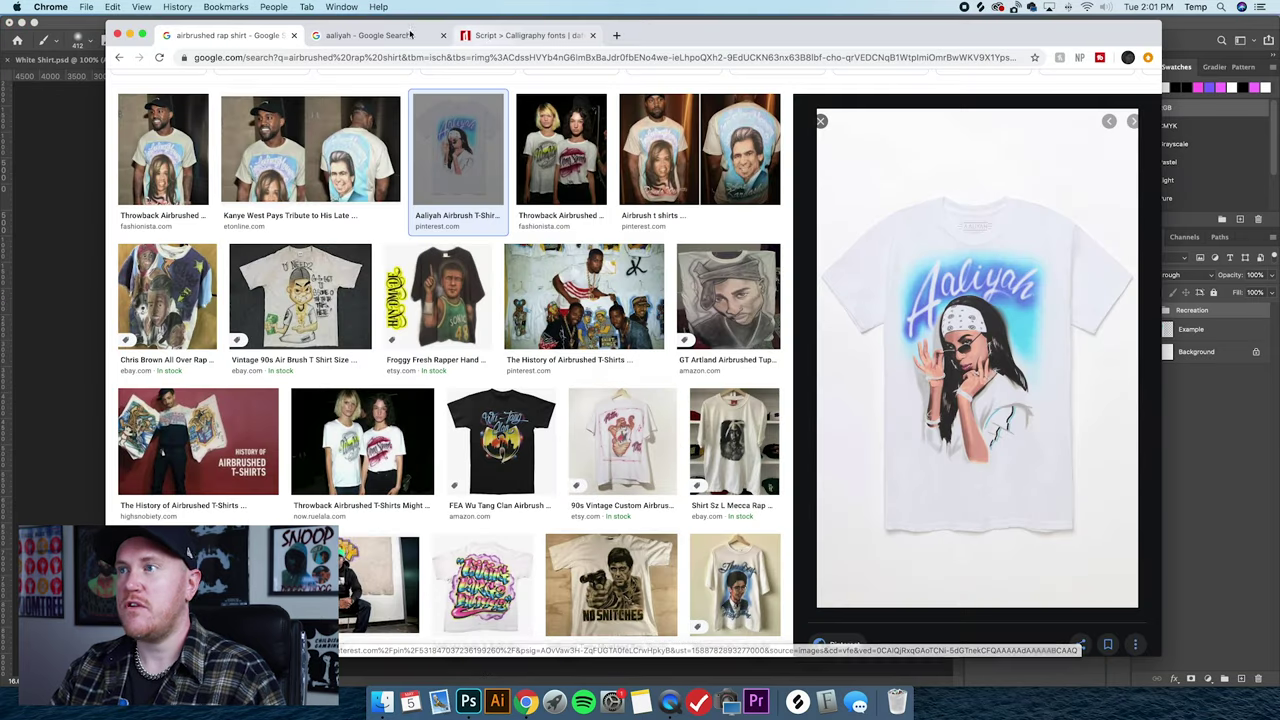
key(ctrl+Tab)
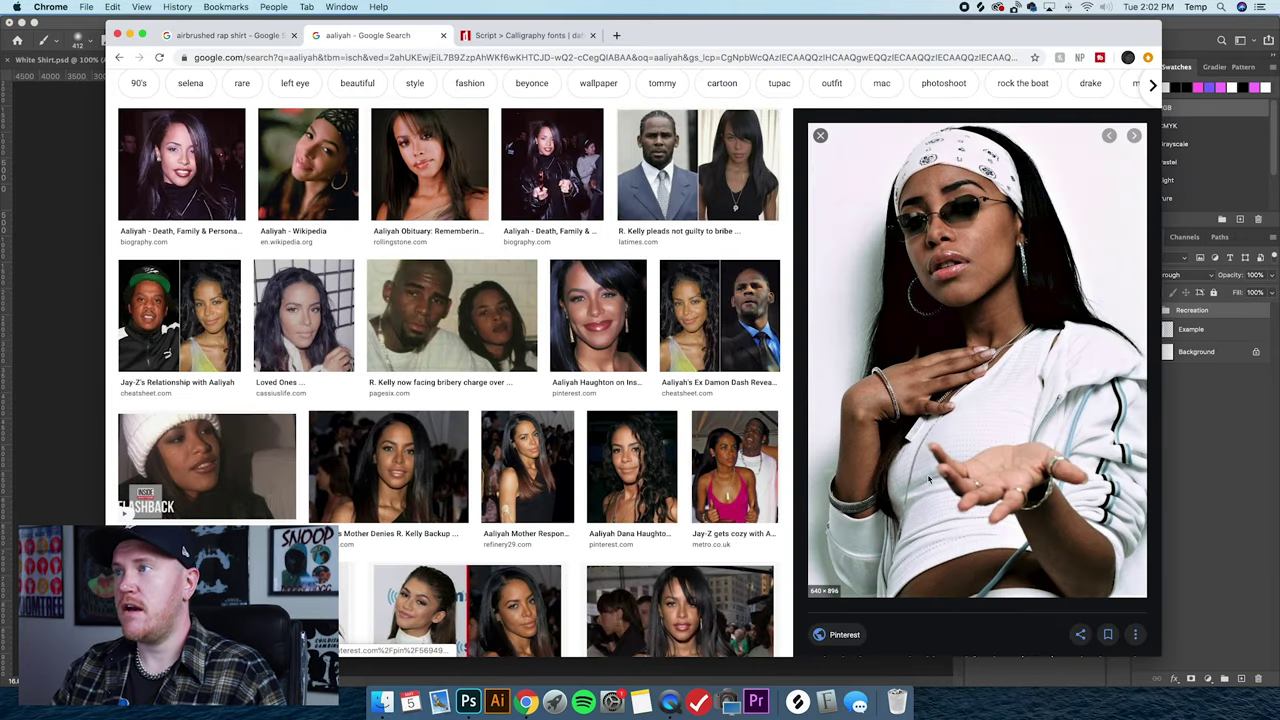
click(65, 235)
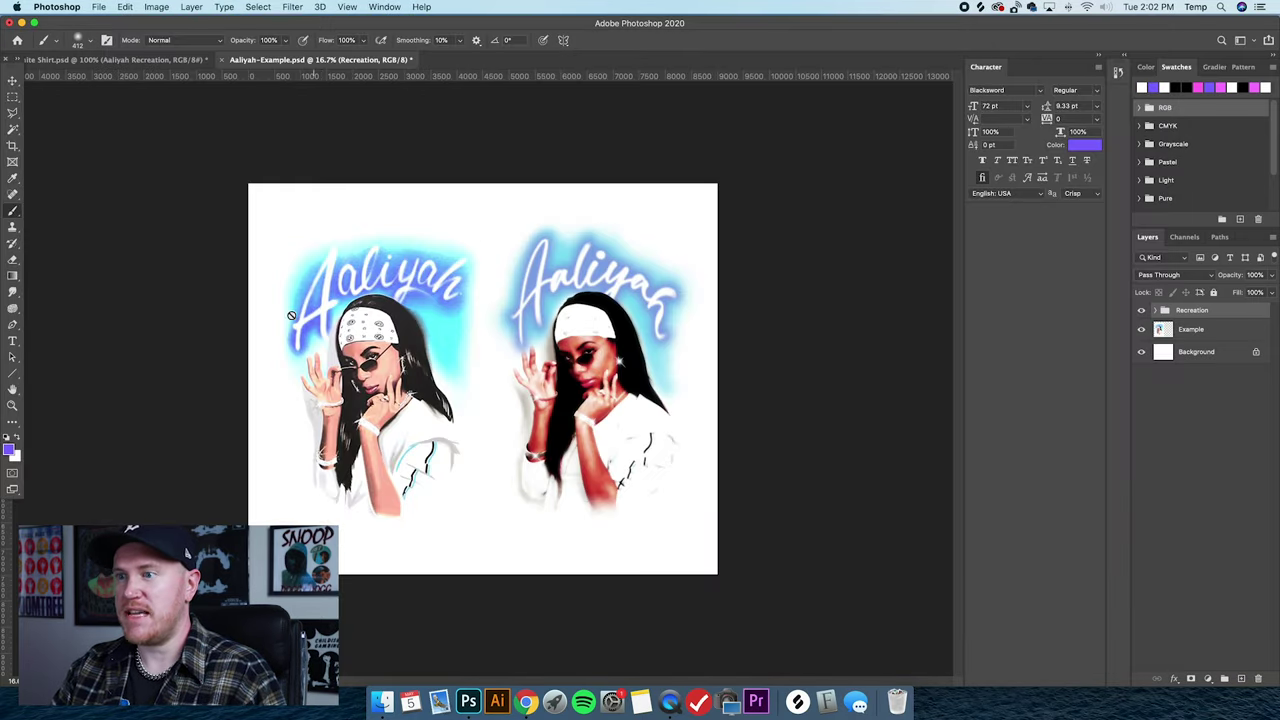
Bring the previewed Aaliyah headband photo from the Chrome image results into Photoshop as its own document.
click(526, 702)
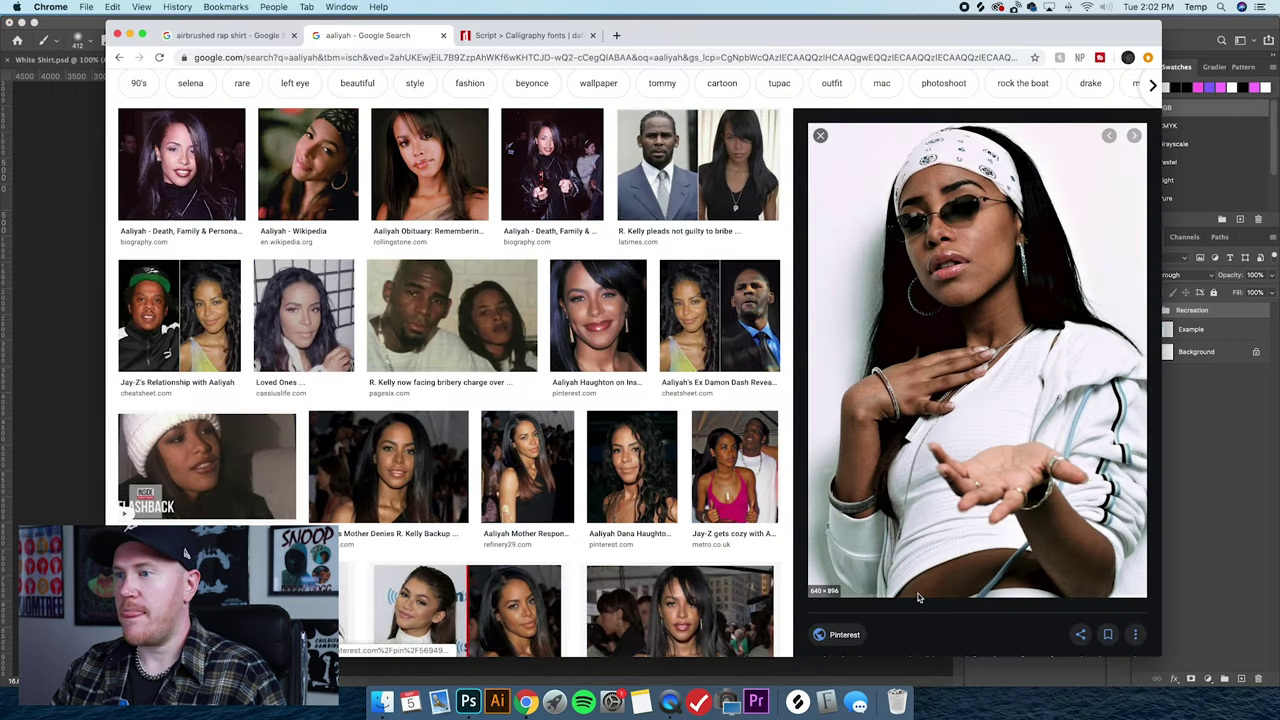
drag(910, 592, 468, 702)
click(12, 80)
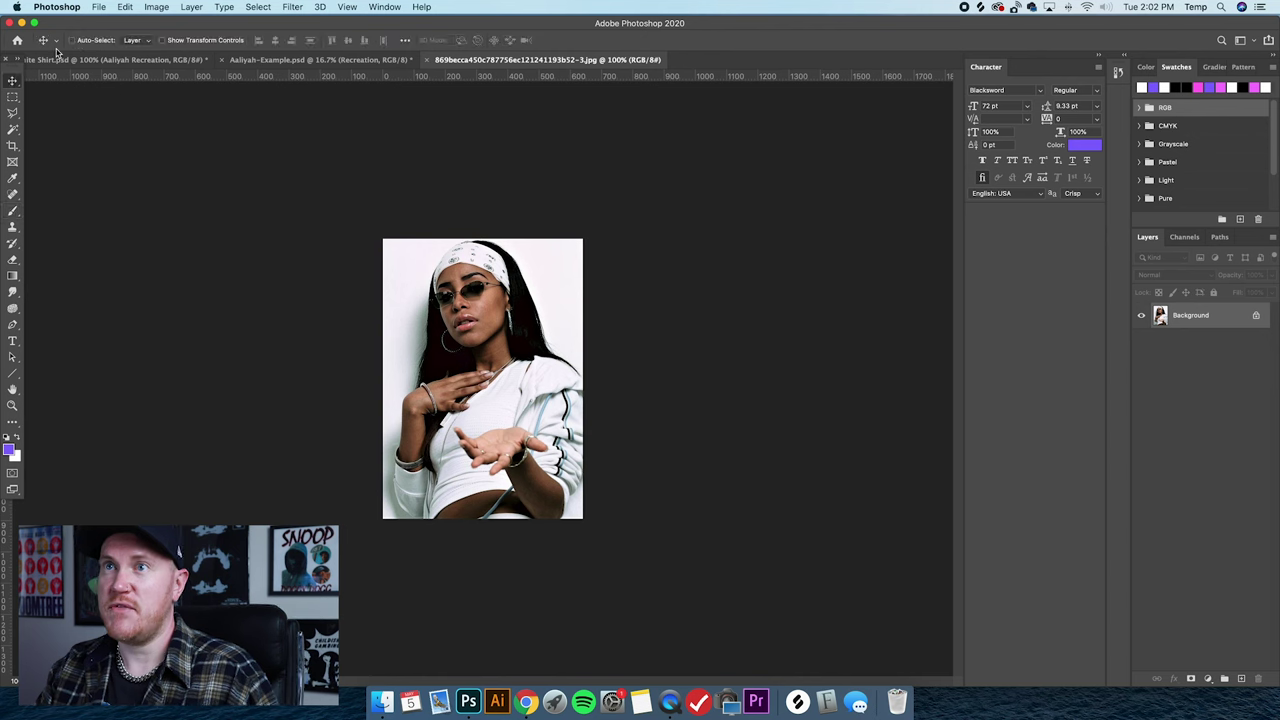
Create a new 15 x 25 inch document at 300 pixels/inch in RGB Color with a white background.
click(99, 7)
click(108, 21)
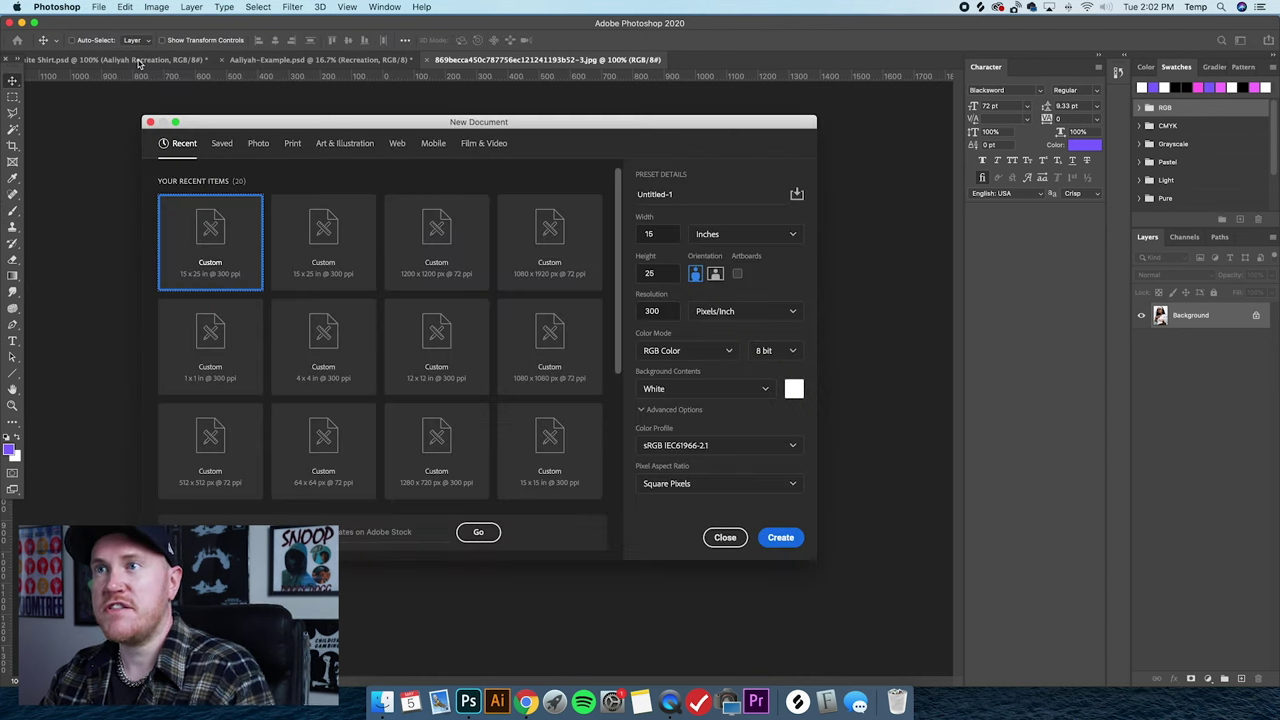
drag(250, 121, 280, 124)
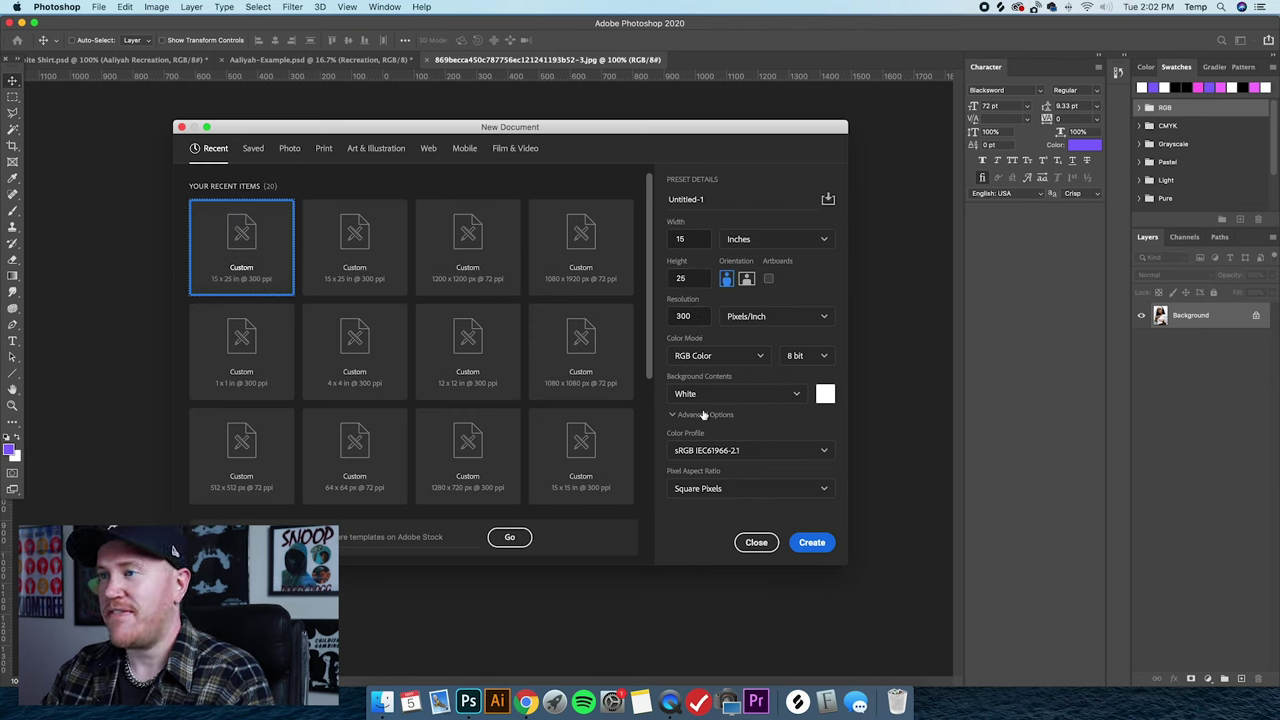
click(811, 542)
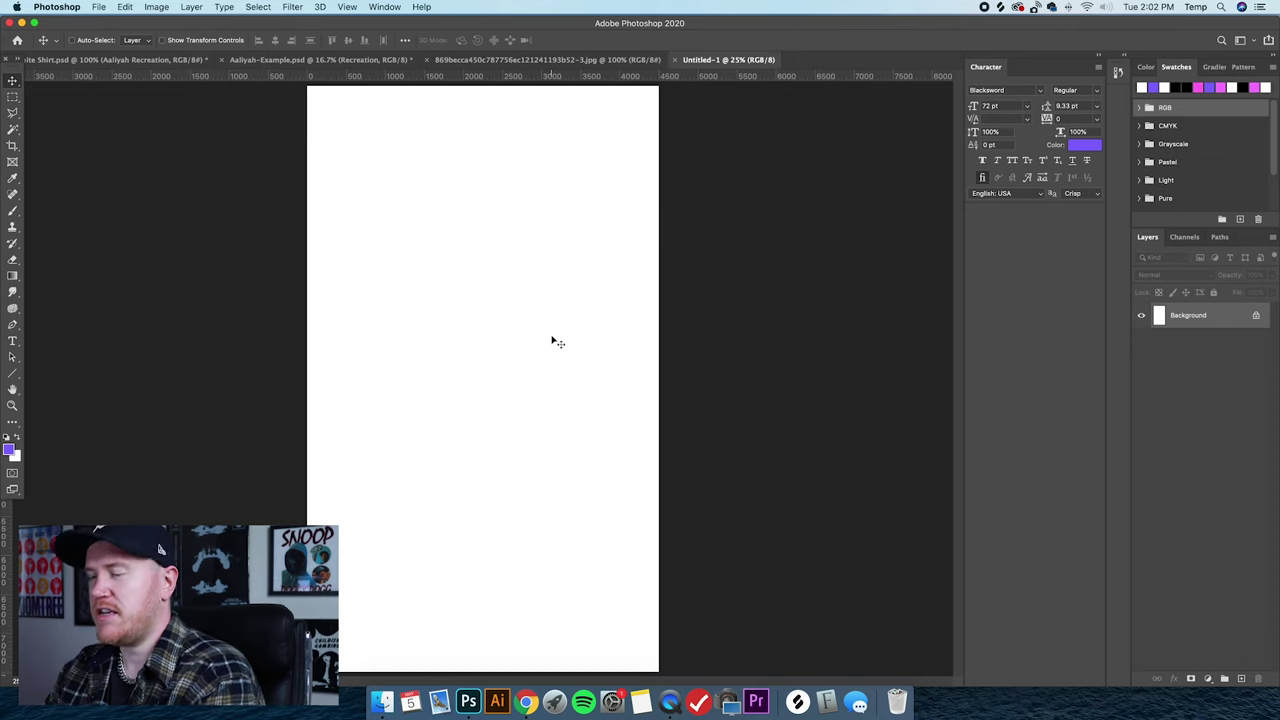
key(super+minus)
key(super+equal)
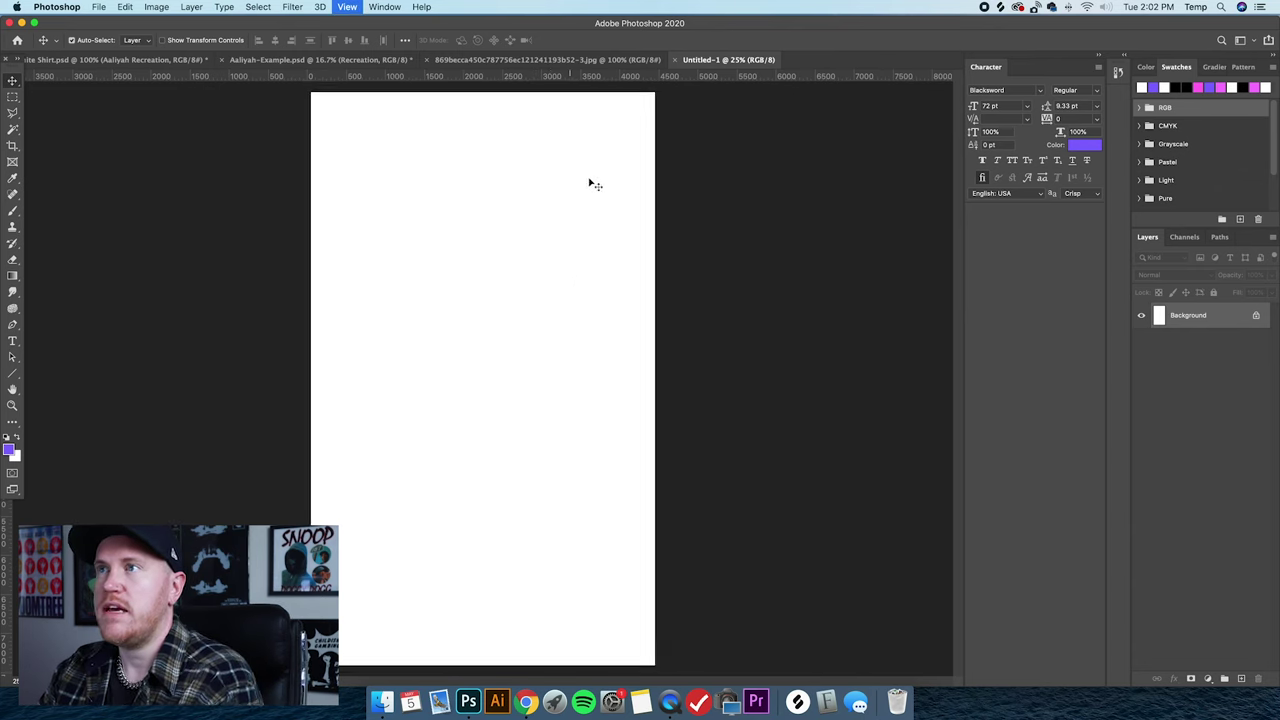
Copy the entire Aaliyah photo and paste it into the blank Untitled-1 document.
click(525, 59)
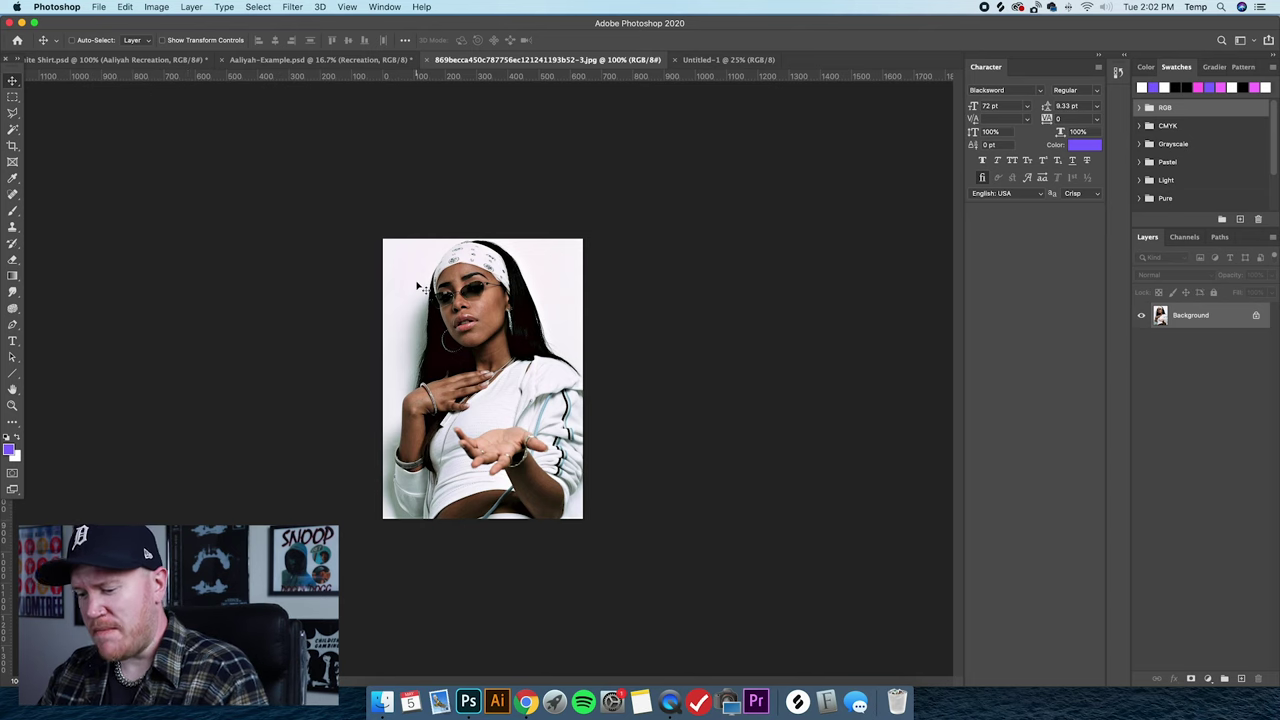
key(super+a)
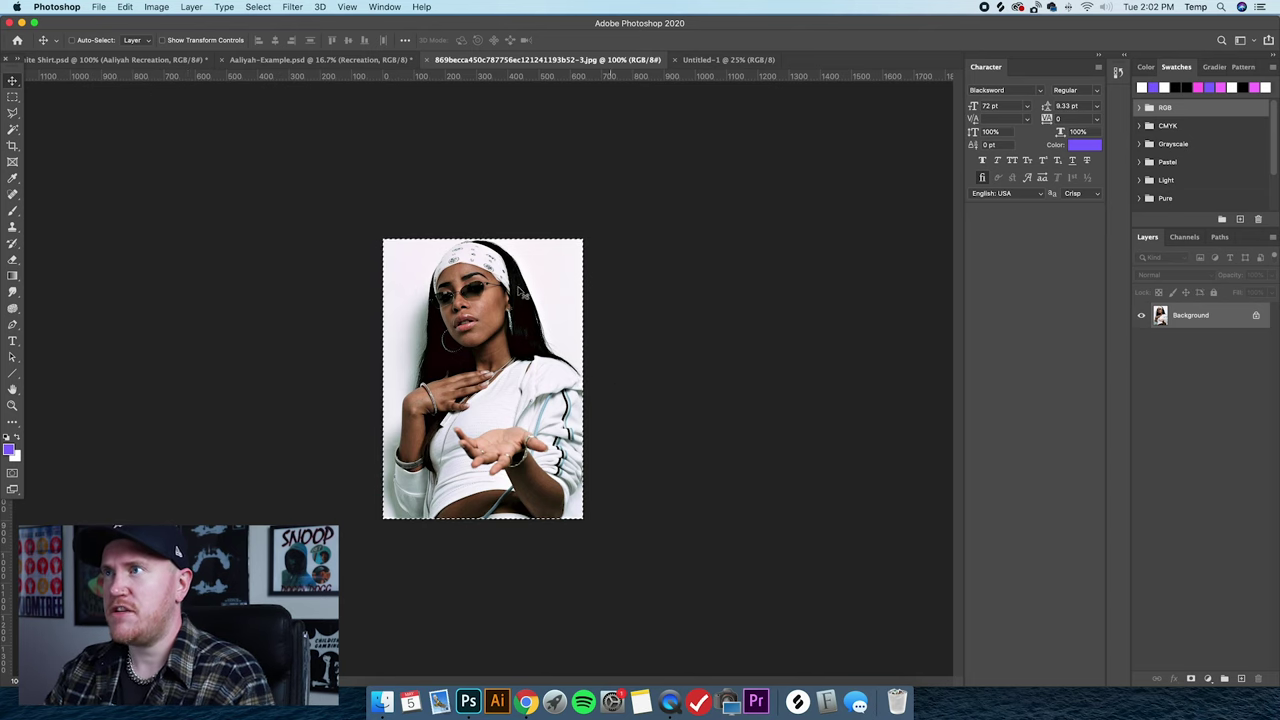
click(720, 62)
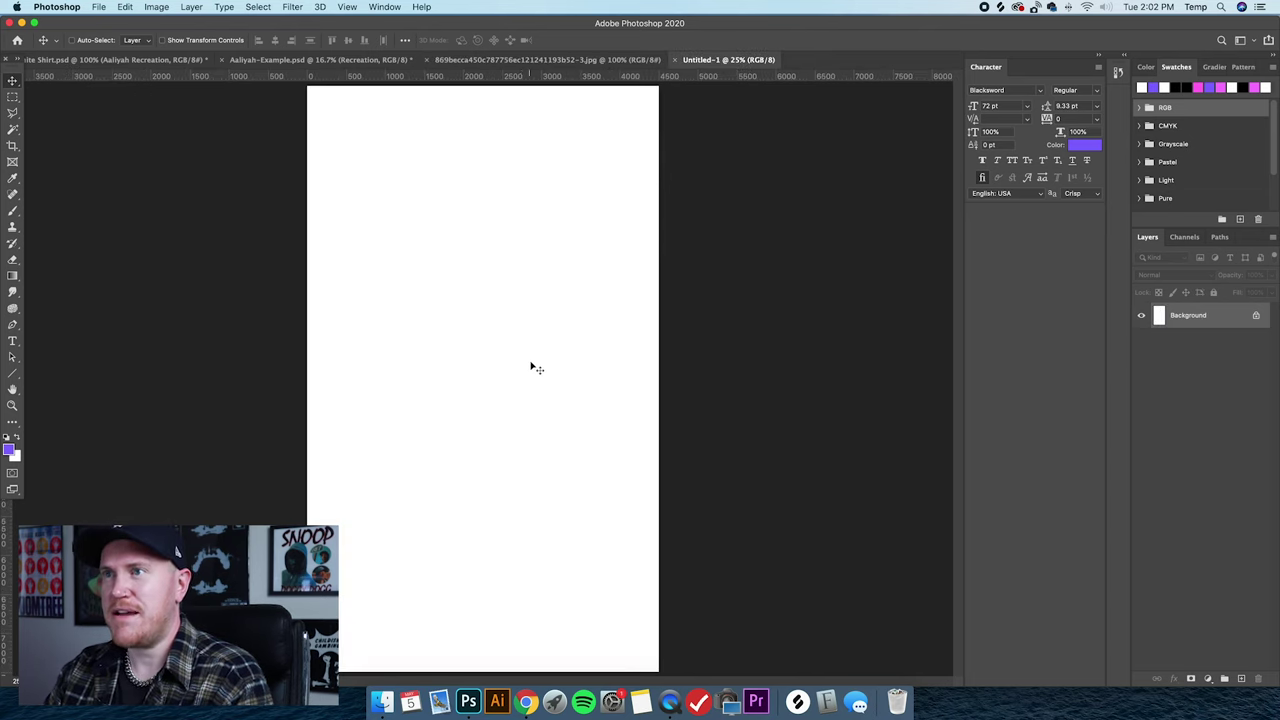
click(543, 60)
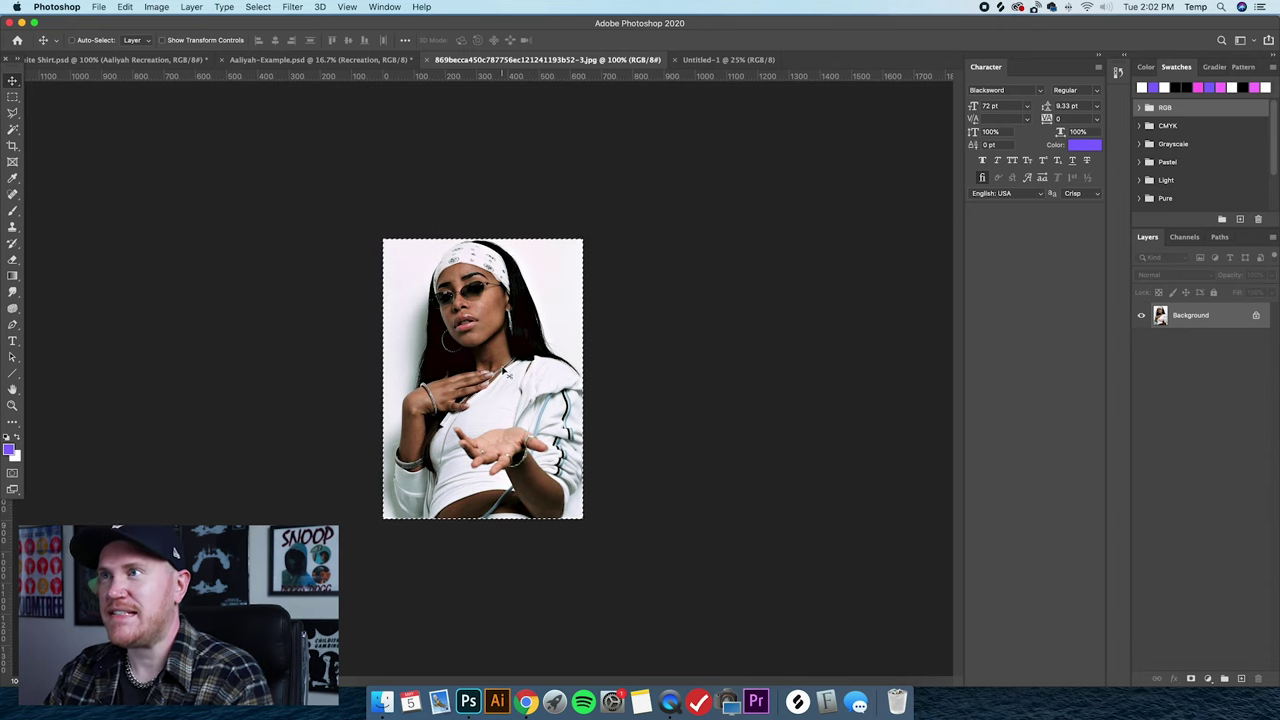
click(718, 60)
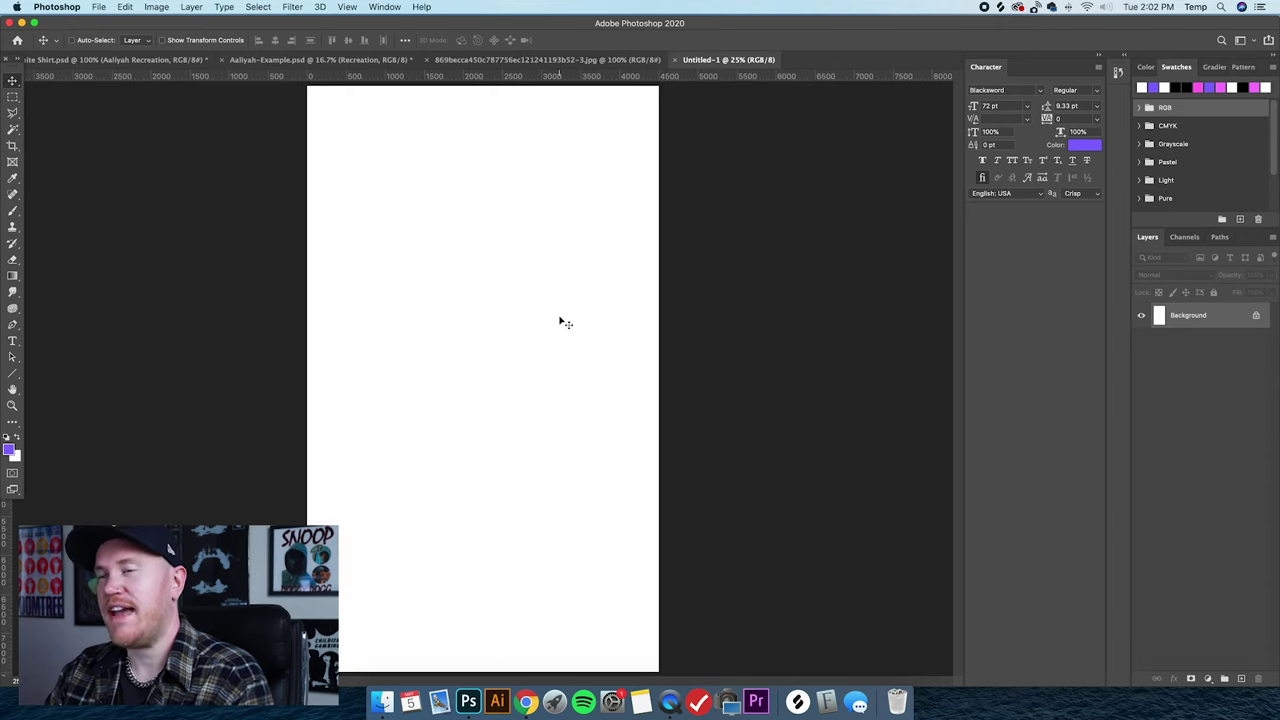
key(super+v)
Enlarge the pasted photo to about three quarters of the canvas width and place it in the upper middle of the page.
click(162, 40)
drag(508, 344, 650, 147)
drag(563, 211, 450, 225)
drag(528, 426, 618, 549)
click(13, 96)
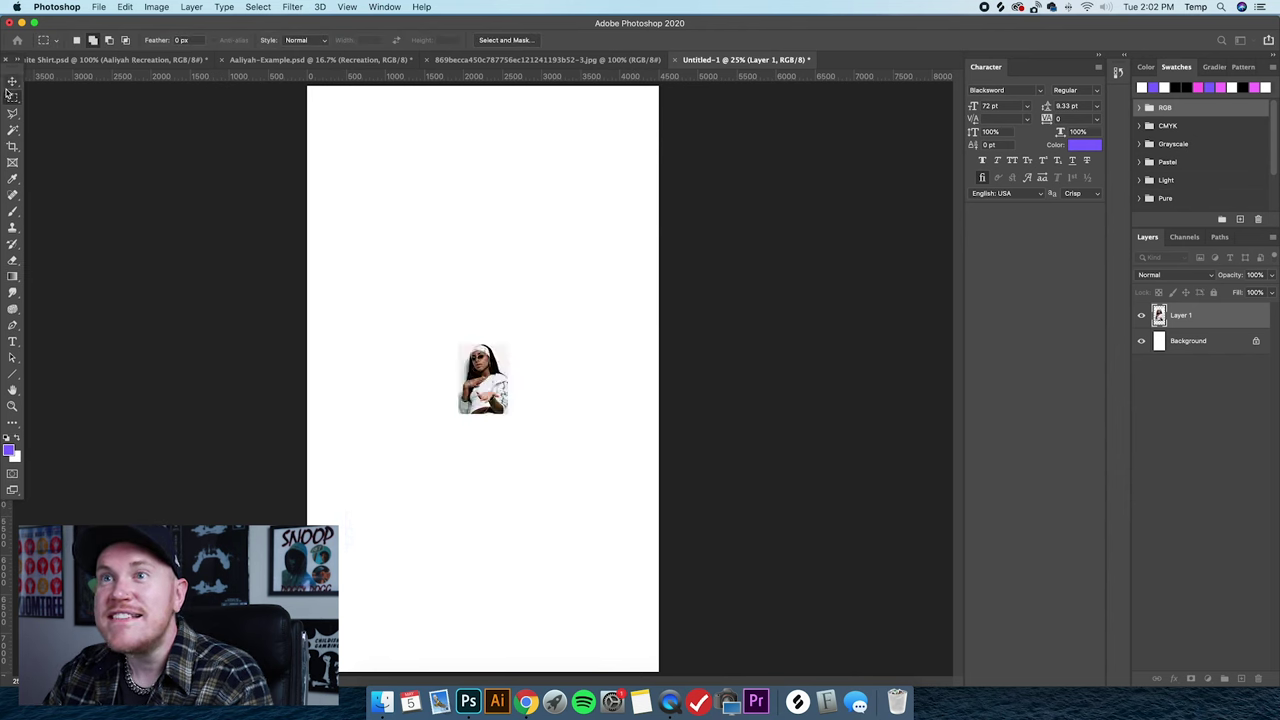
click(13, 80)
drag(492, 250, 512, 234)
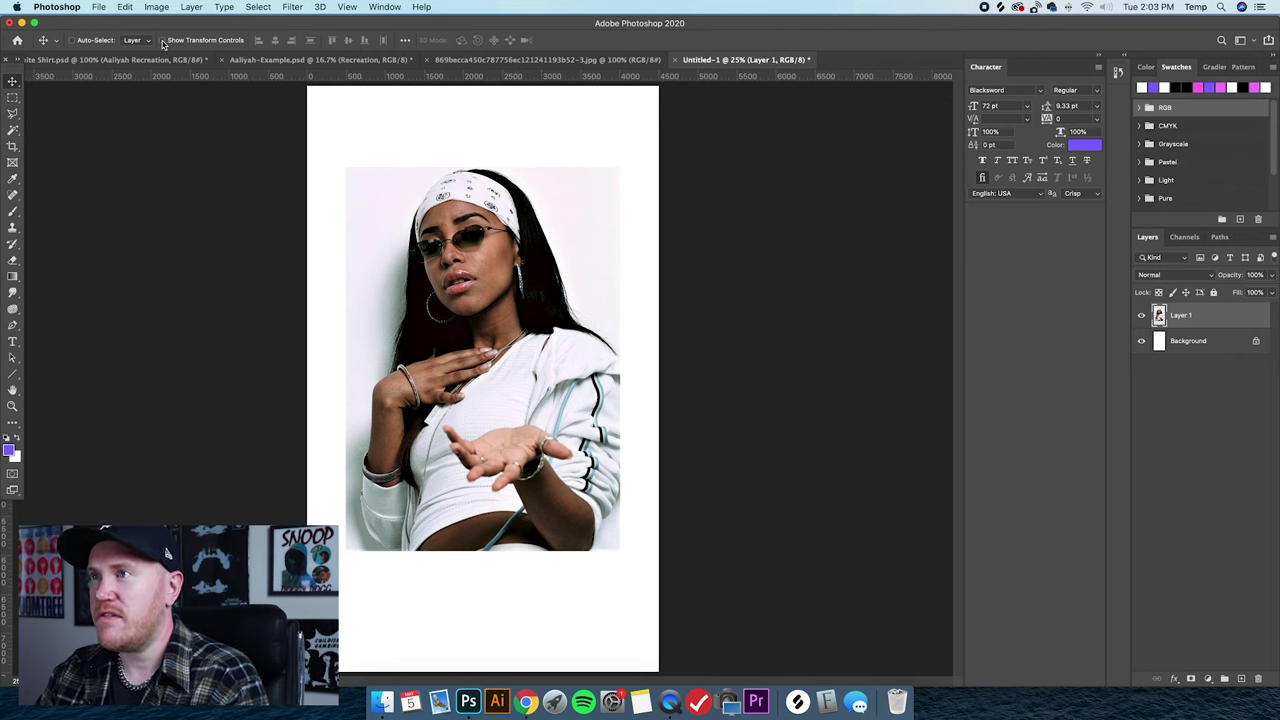
Scale the photo down slightly to about 70 percent of the canvas width, keep it horizontally centred, and hide the transform controls.
key(ctrl+t)
drag(607, 162, 582, 198)
drag(552, 281, 567, 270)
key(Return)
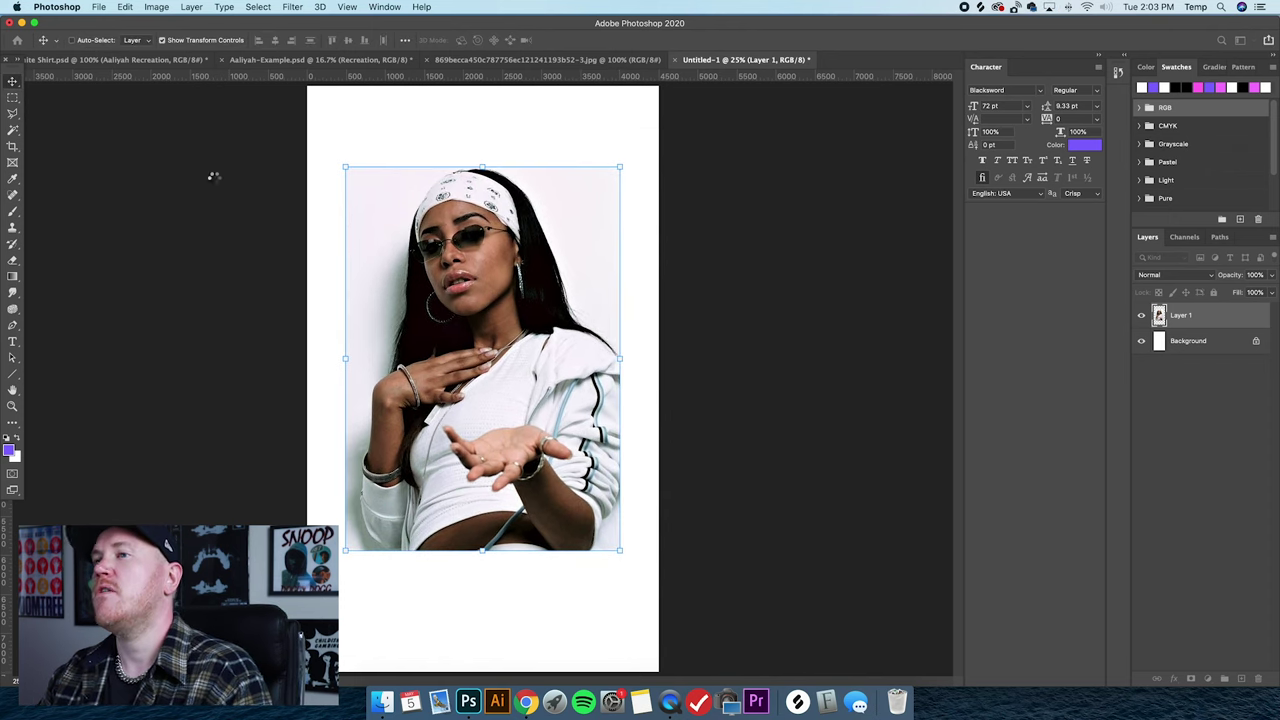
click(162, 40)
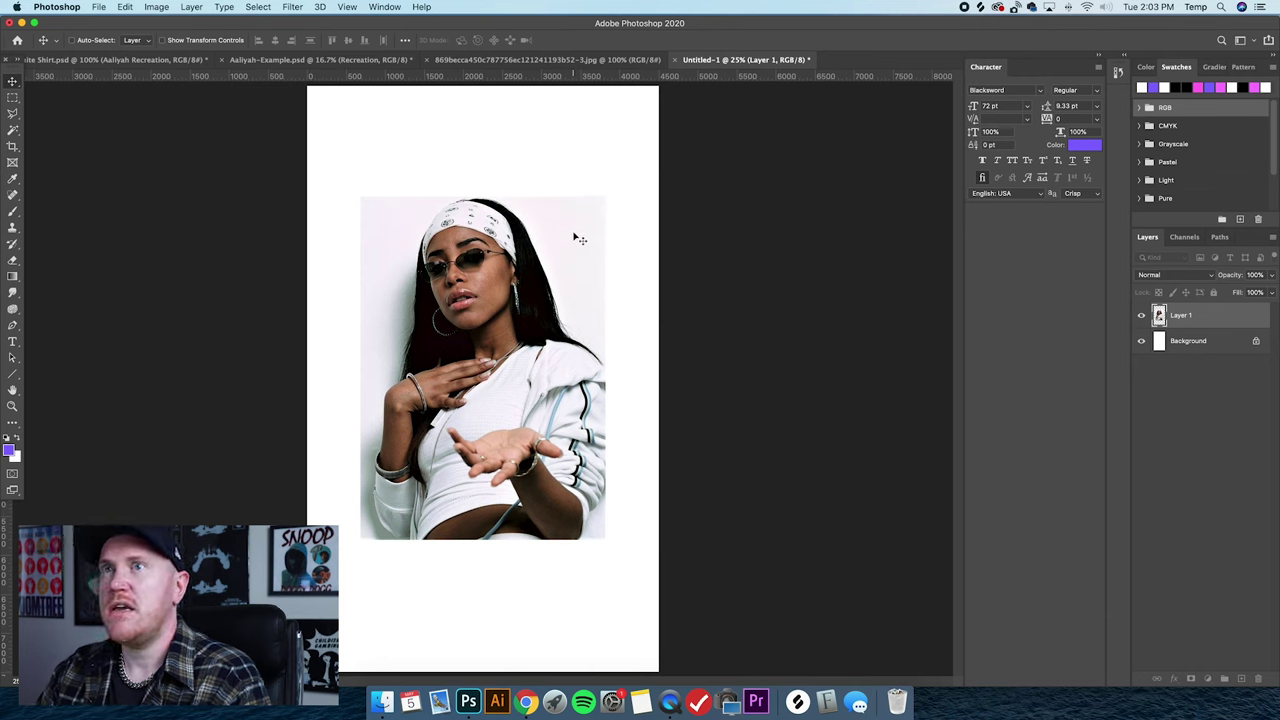
Apply a legacy Brightness/Contrast adjustment to the photo with Brightness 24 and Contrast 35.
click(157, 7)
mouse_move(220, 40)
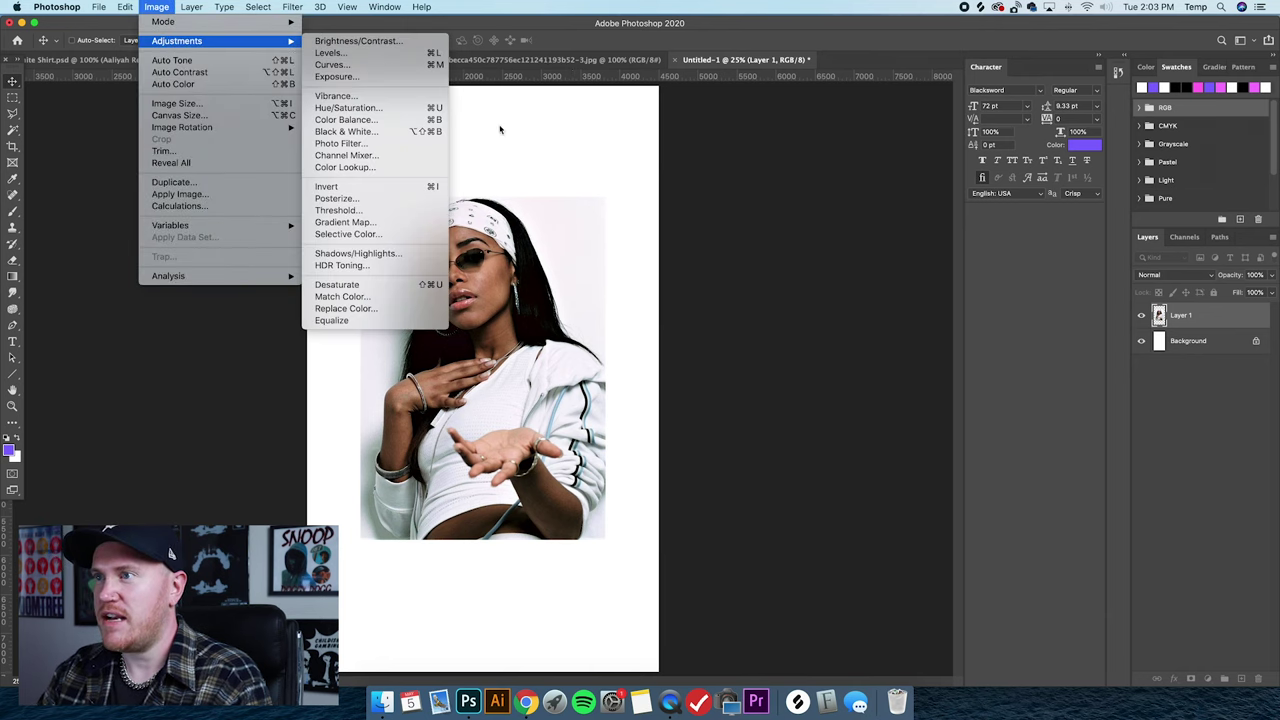
click(358, 40)
click(816, 412)
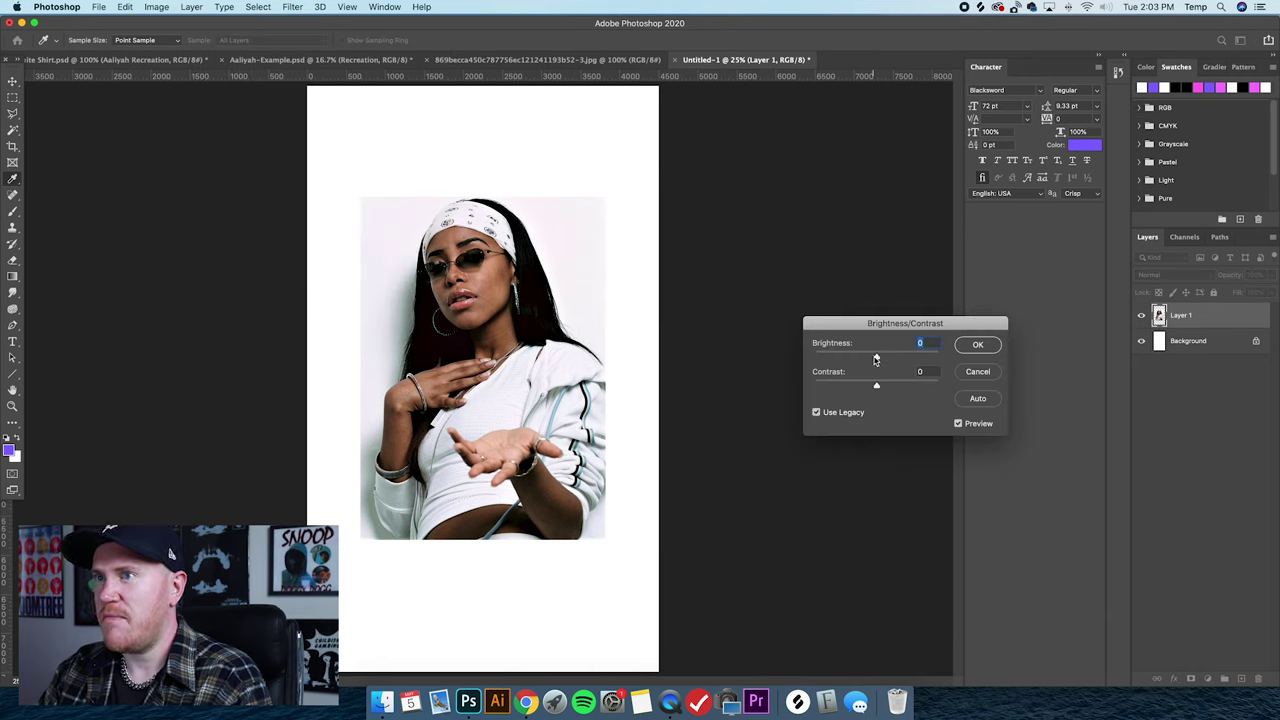
drag(876, 359, 884, 358)
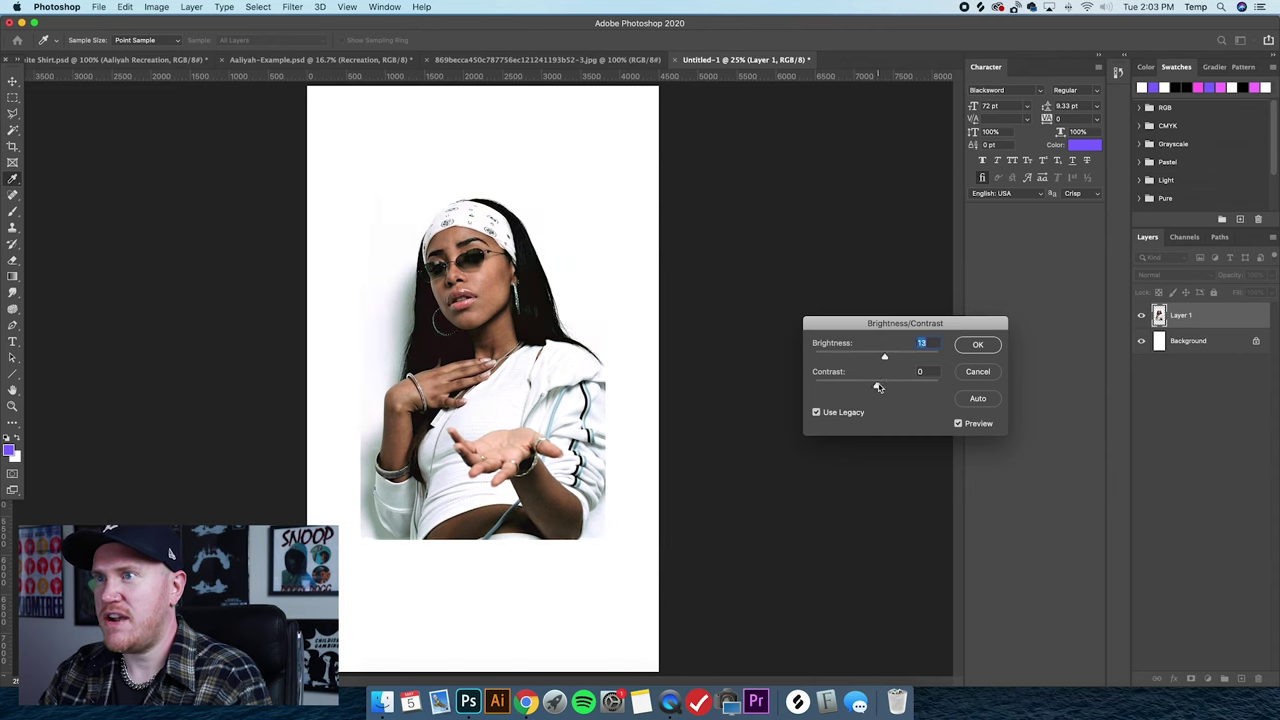
drag(876, 386, 885, 386)
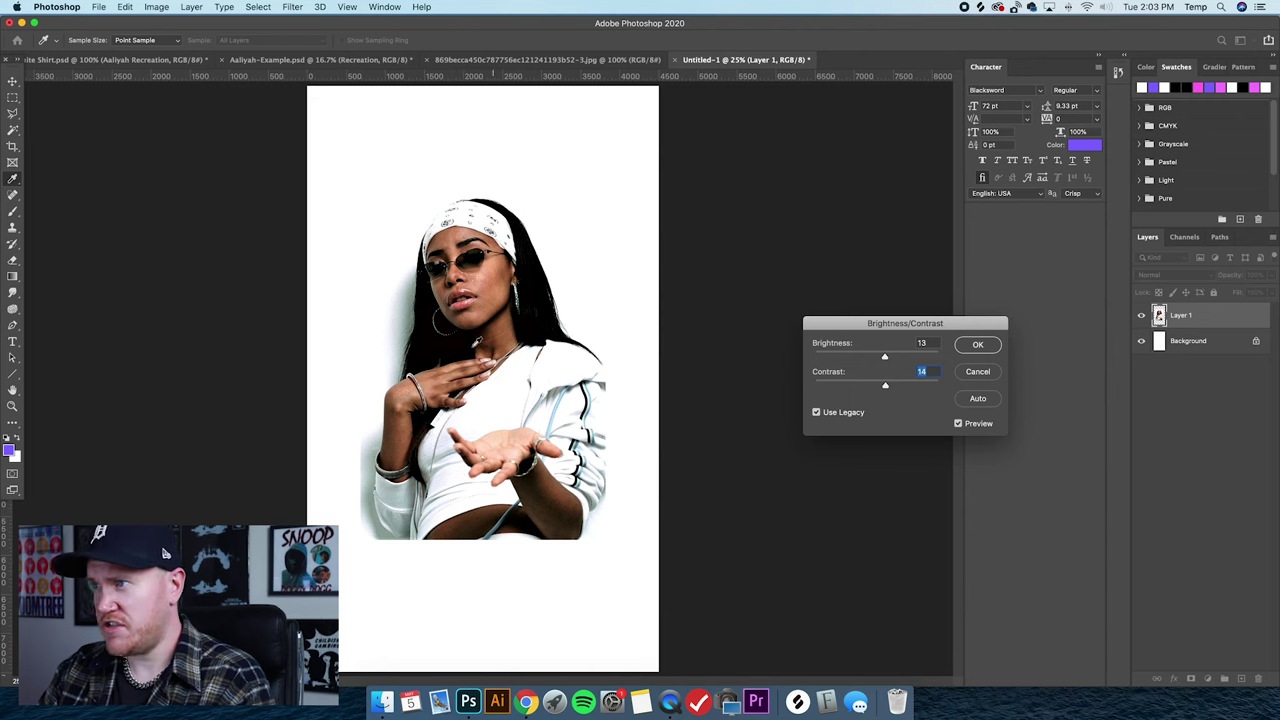
mouse_move(887, 387)
mouse_down()
mouse_move(890, 359)
mouse_move(896, 386)
mouse_up()
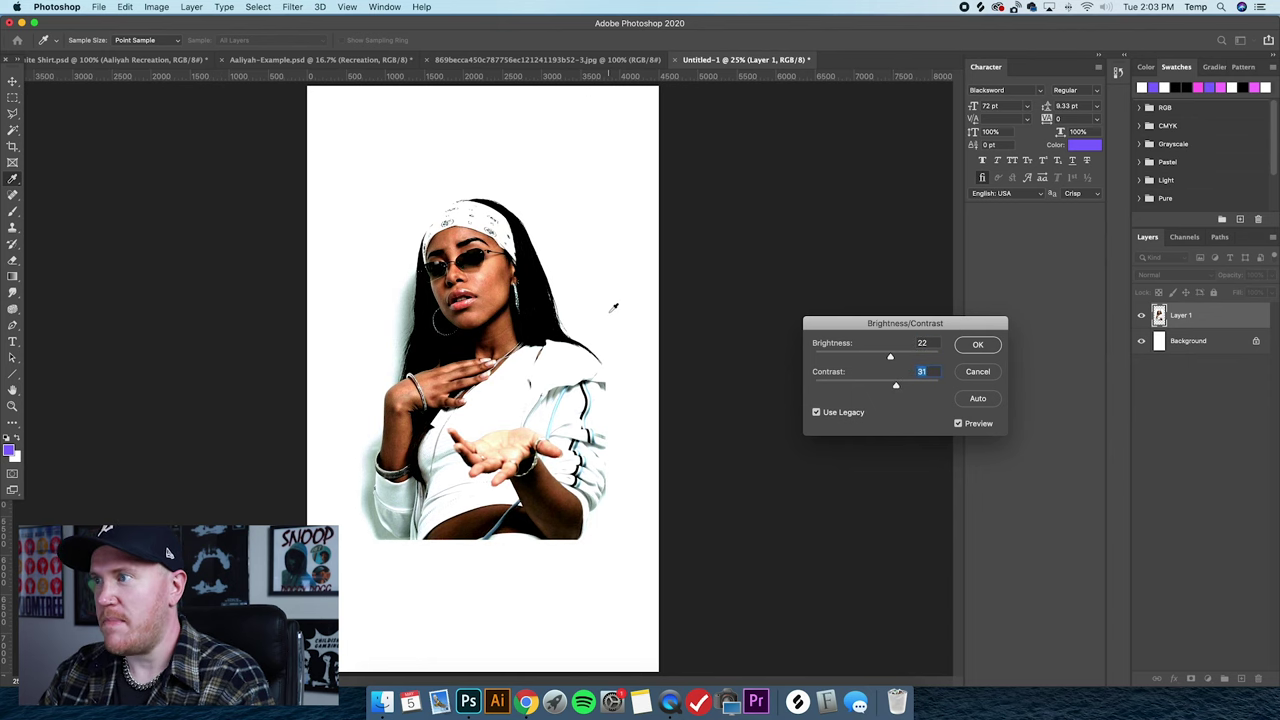
mouse_move(896, 387)
mouse_down()
mouse_move(891, 358)
mouse_move(900, 389)
mouse_up()
click(899, 388)
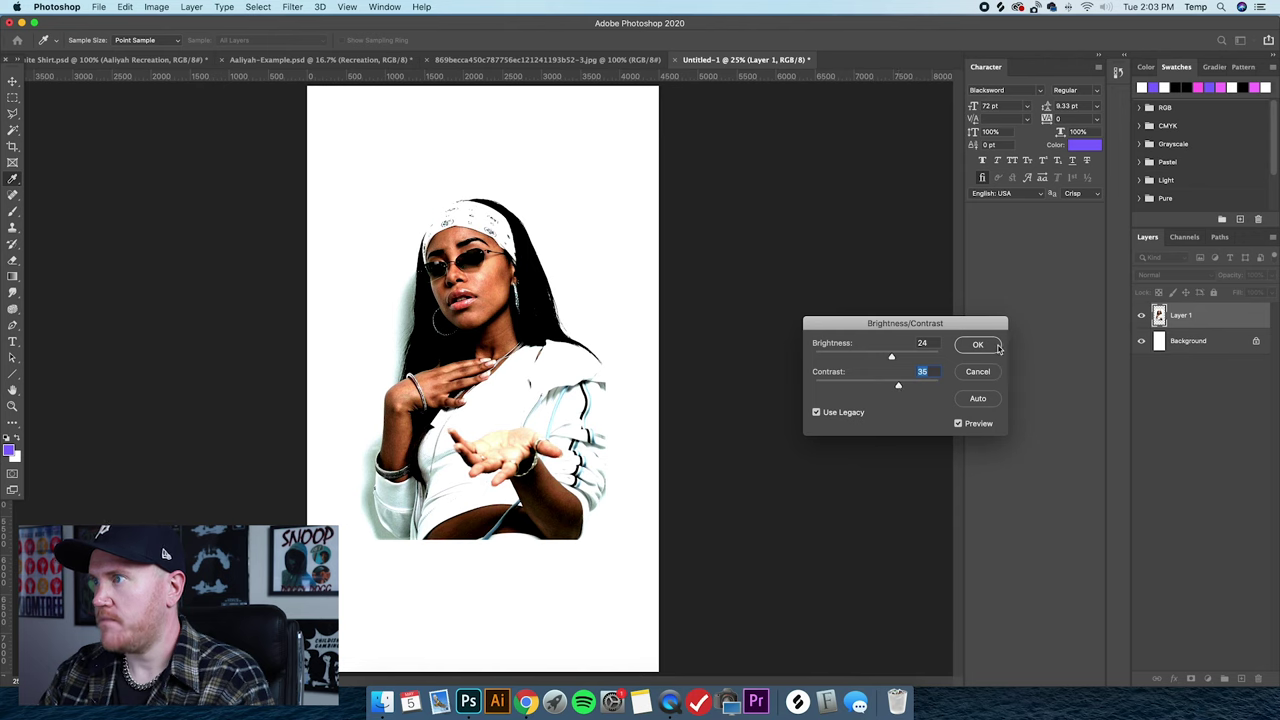
click(978, 345)
key(v)
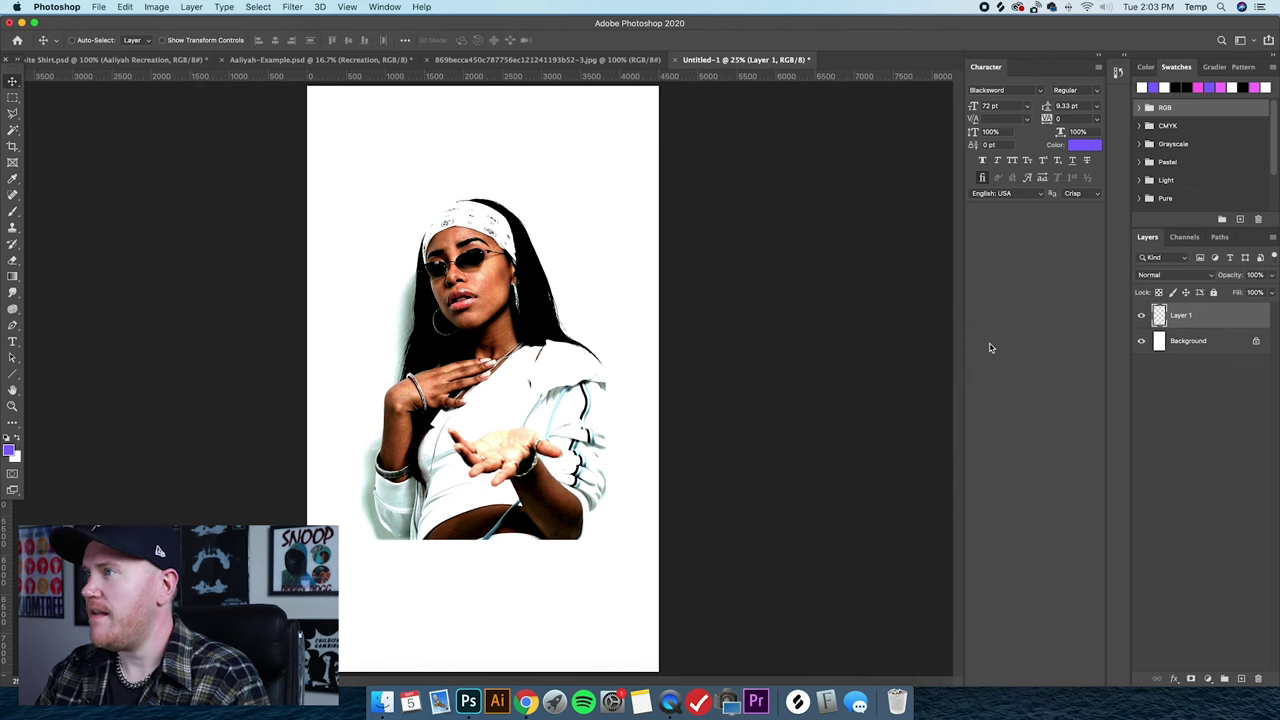
Choose the Eraser tool and set its soft brush size to 252 px.
click(13, 260)
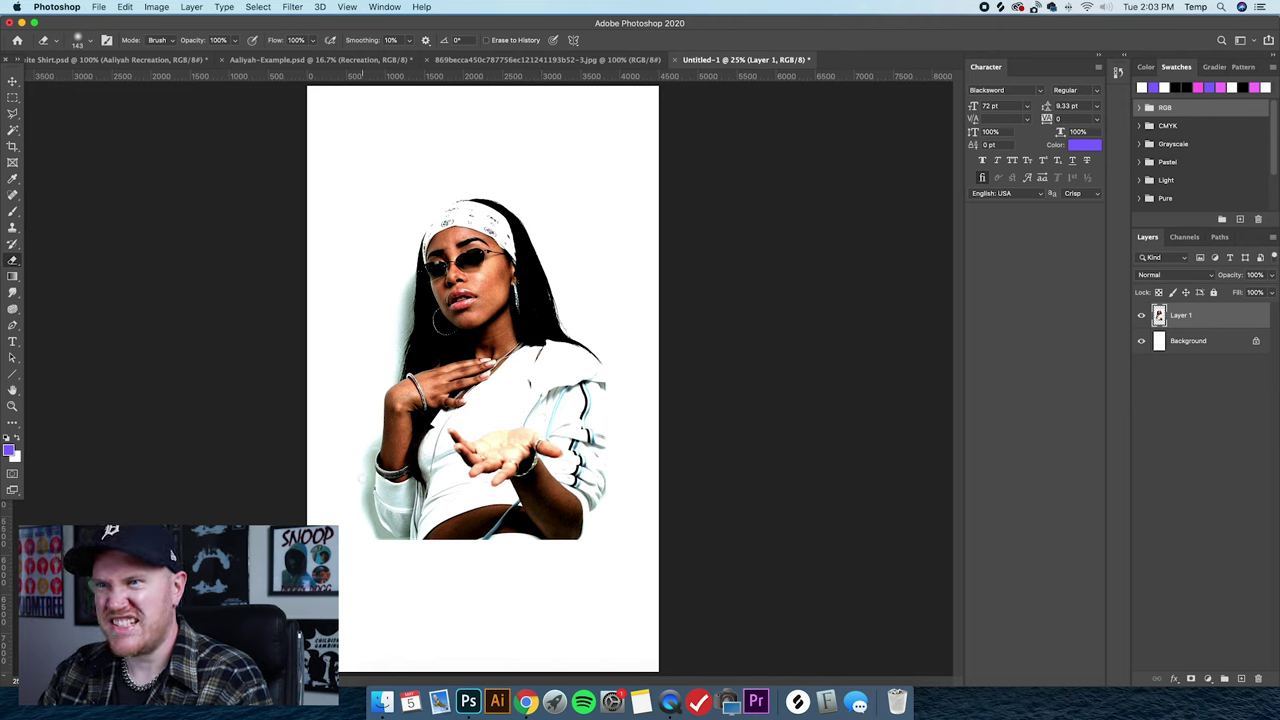
click(90, 41)
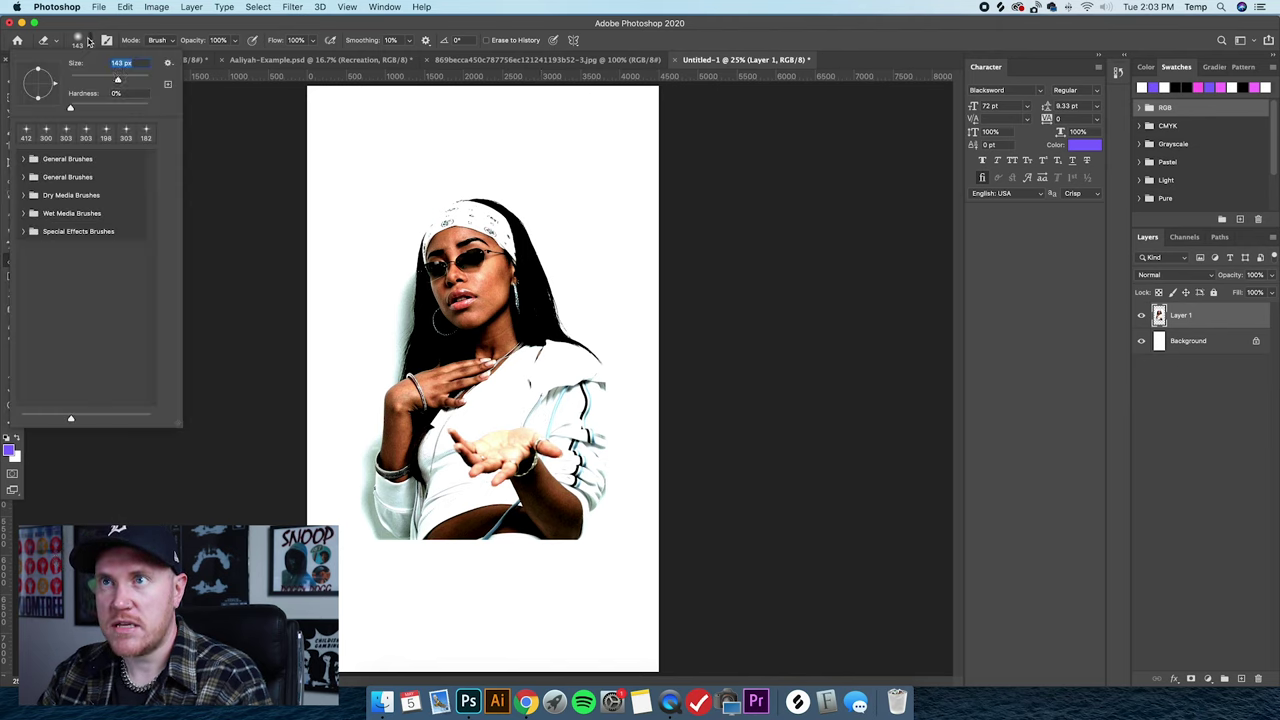
drag(128, 82, 131, 82)
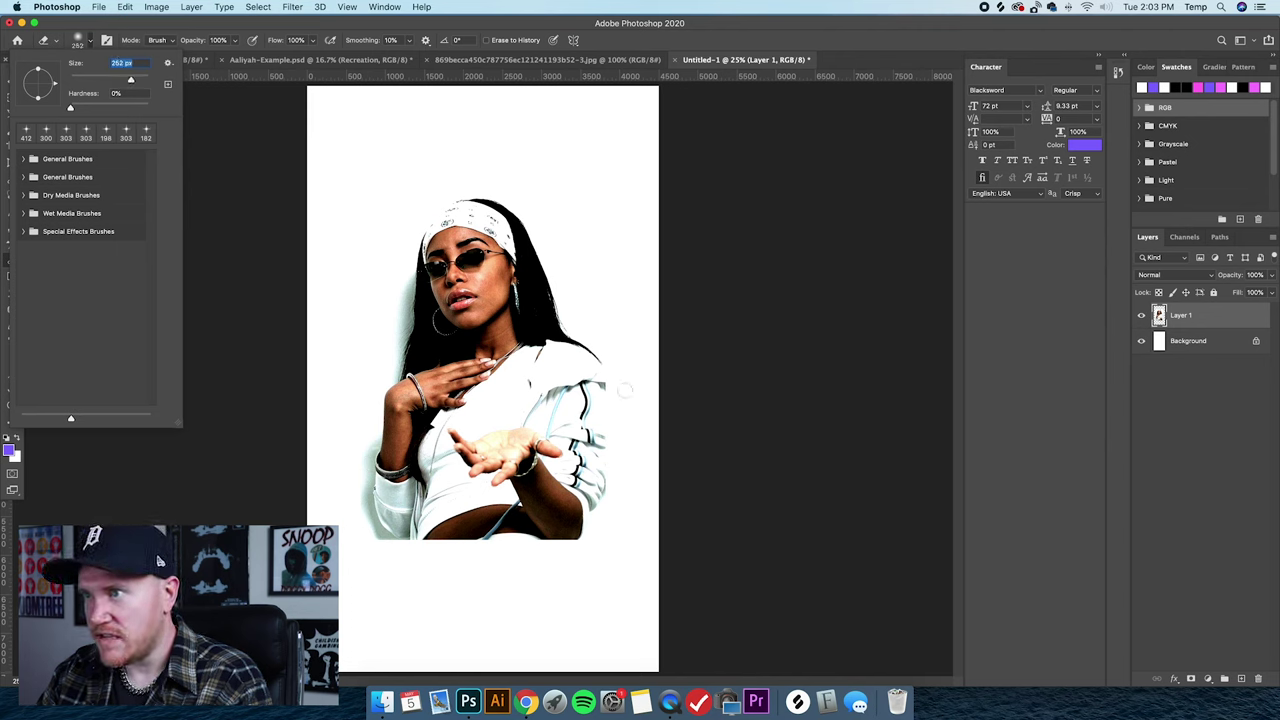
key(Return)
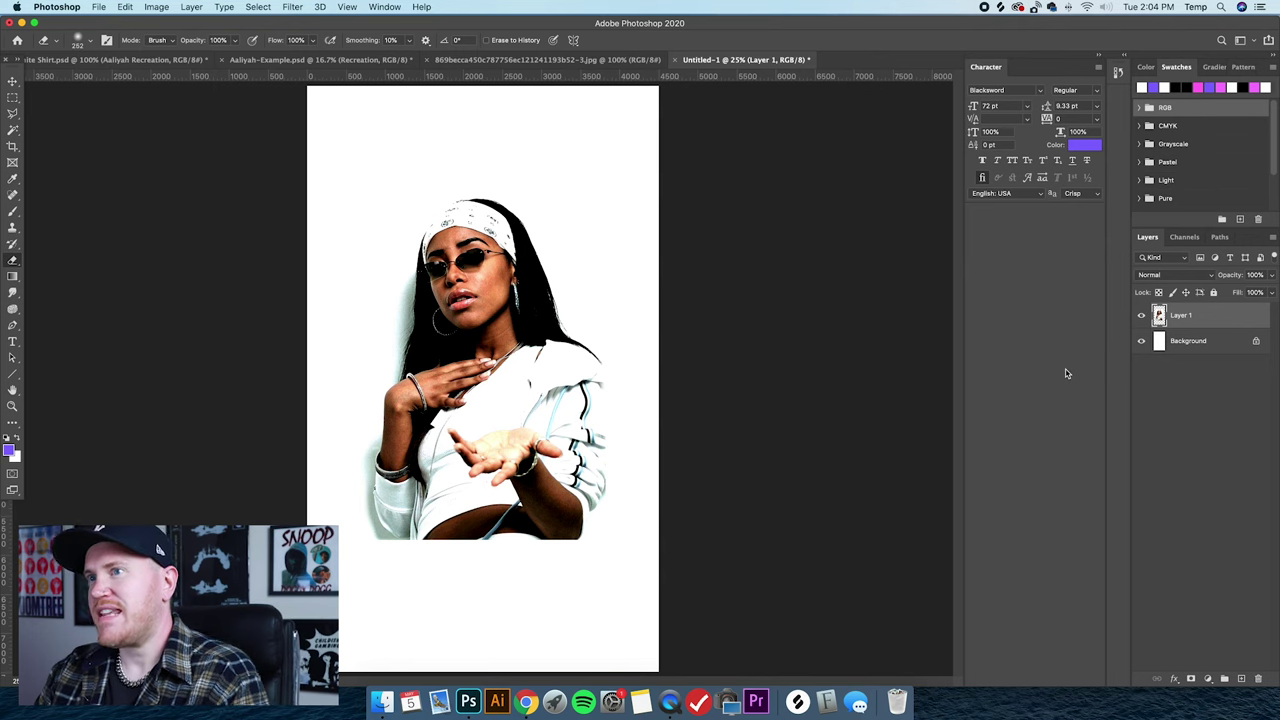
Convert the Aaliyah photo layer to a smart object.
right_click(1206, 314)
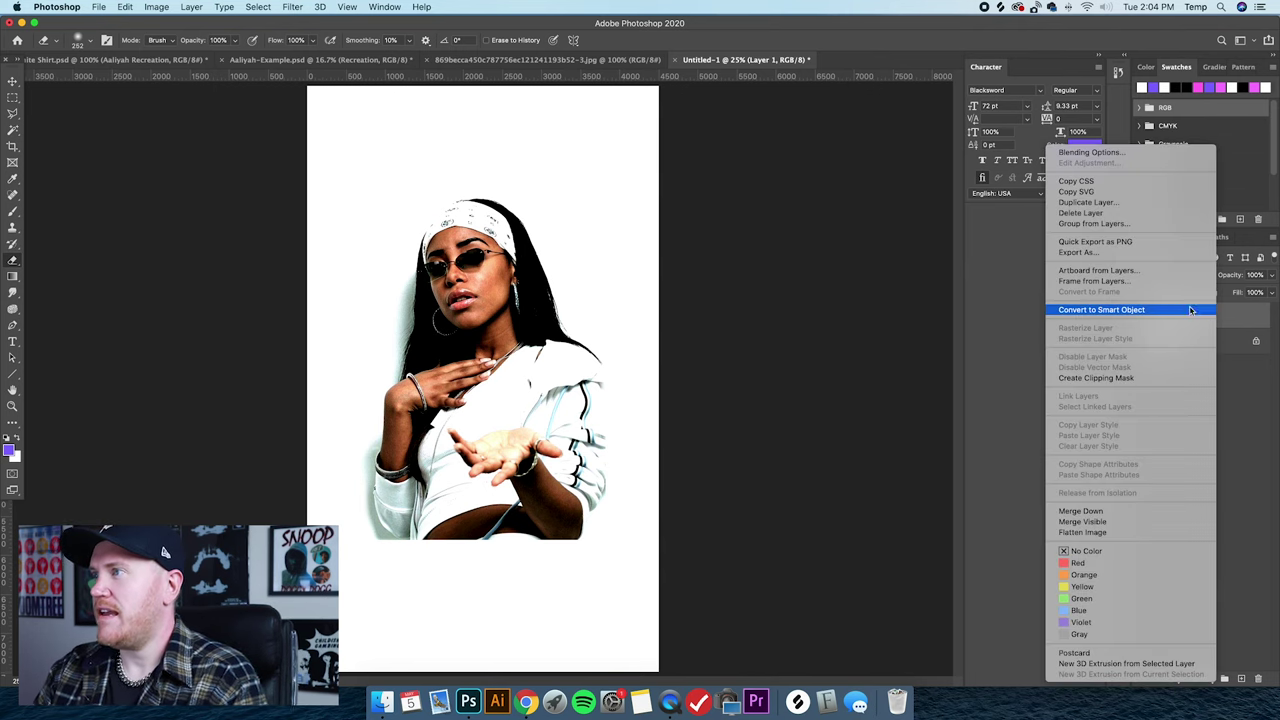
click(1157, 310)
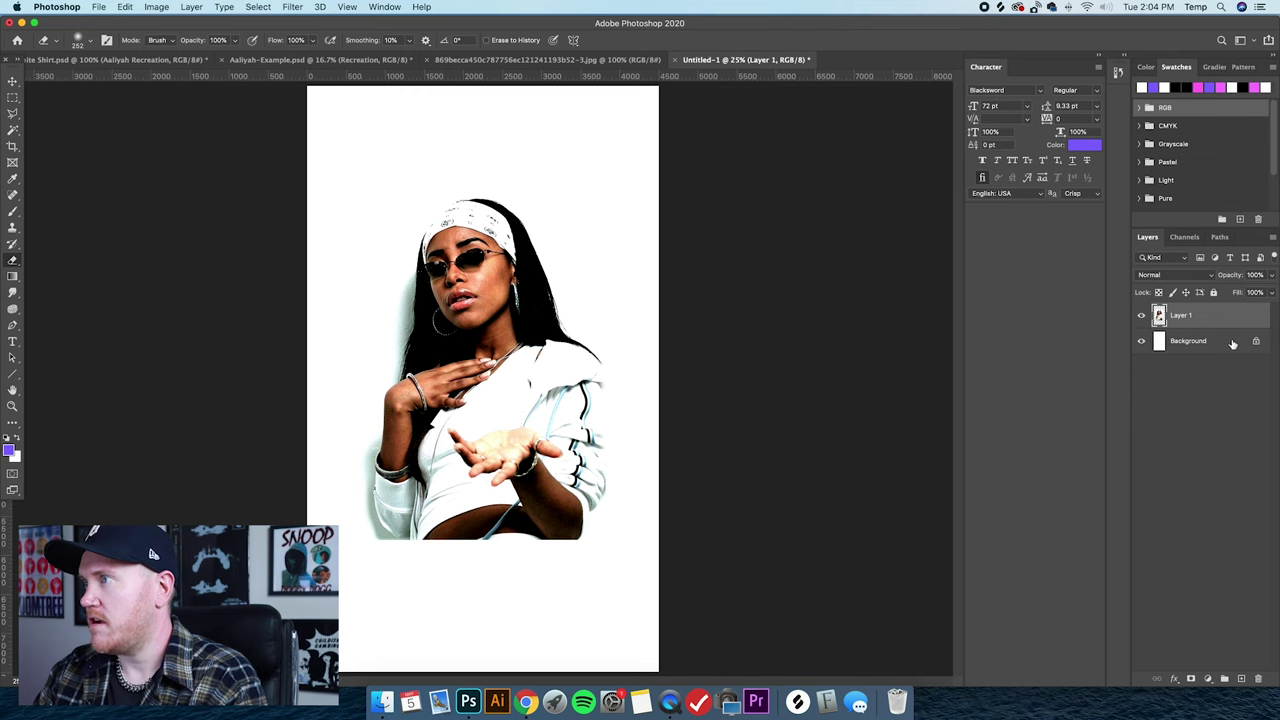
right_click(1195, 316)
click(1192, 313)
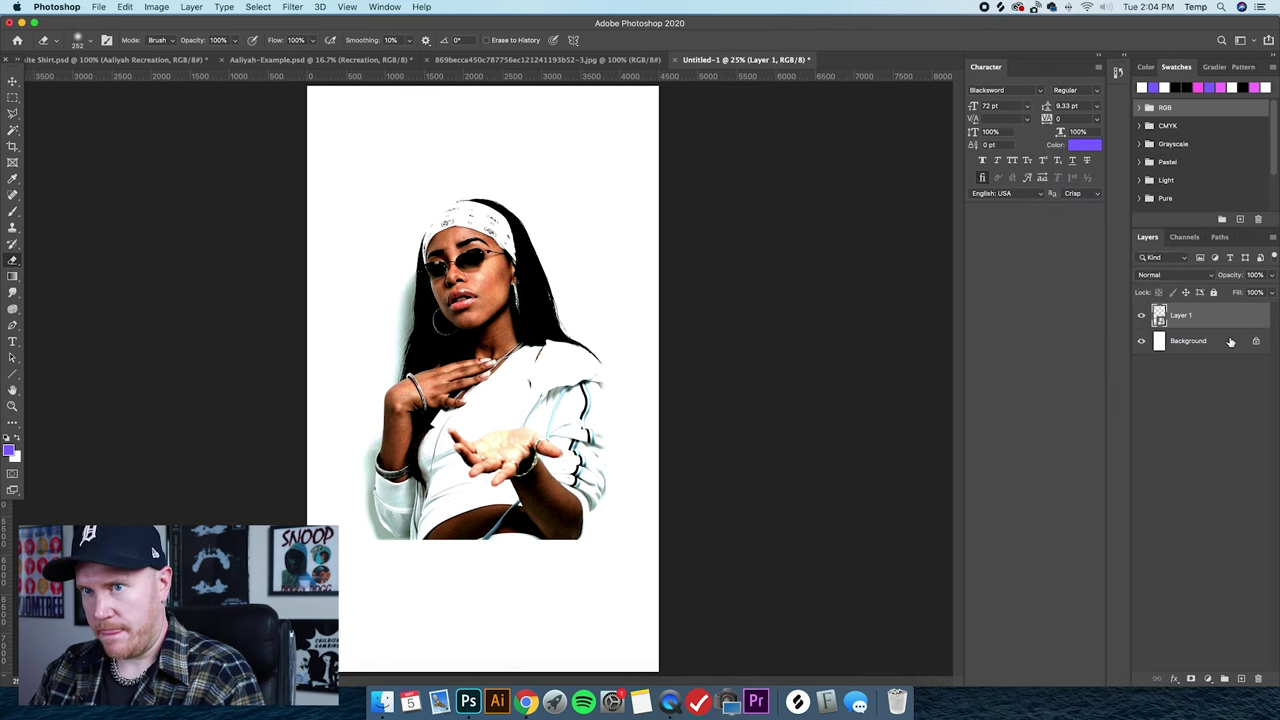
Swap the foreground and background colours to make white the foreground colour, checking it in the Color Picker without changing it.
click(17, 437)
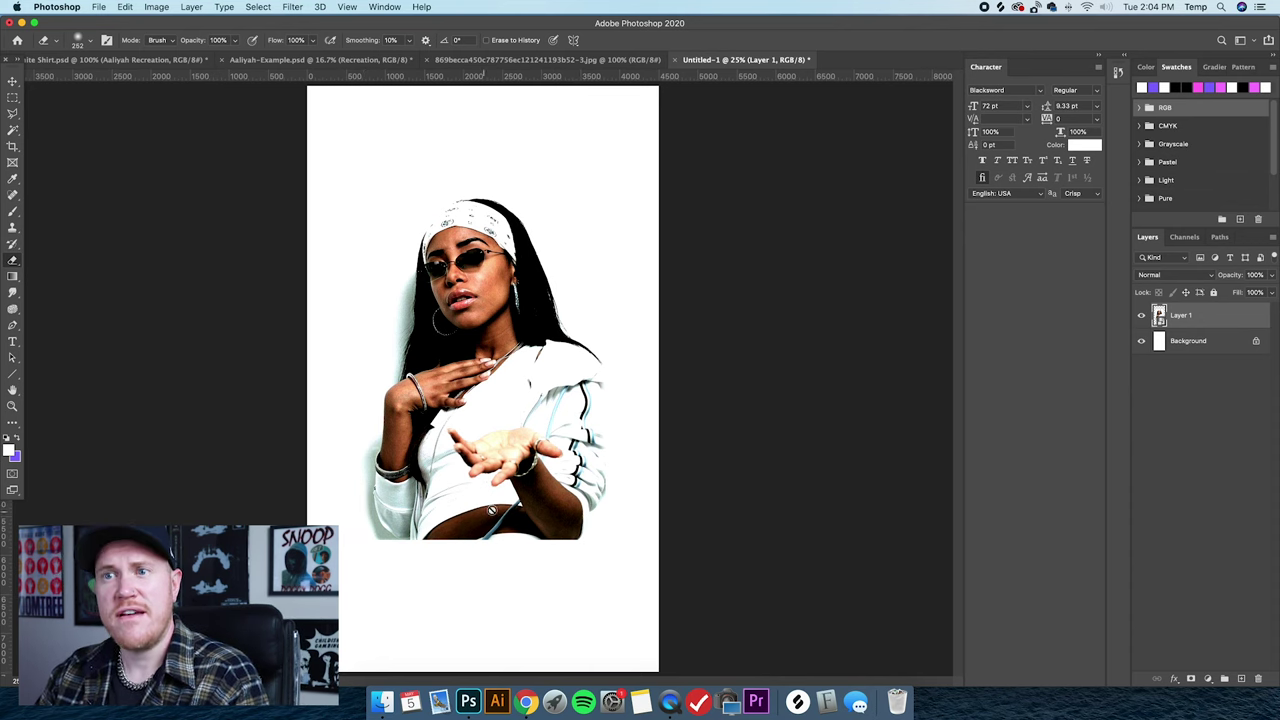
click(13, 451)
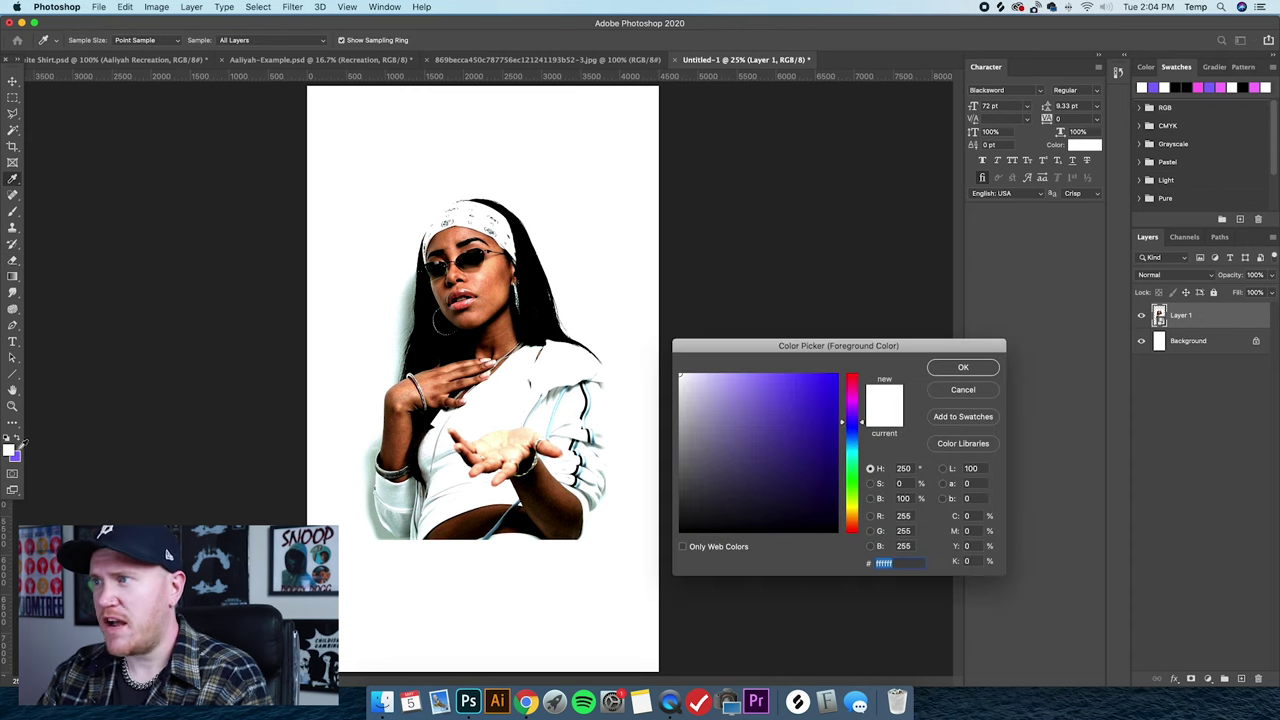
click(985, 390)
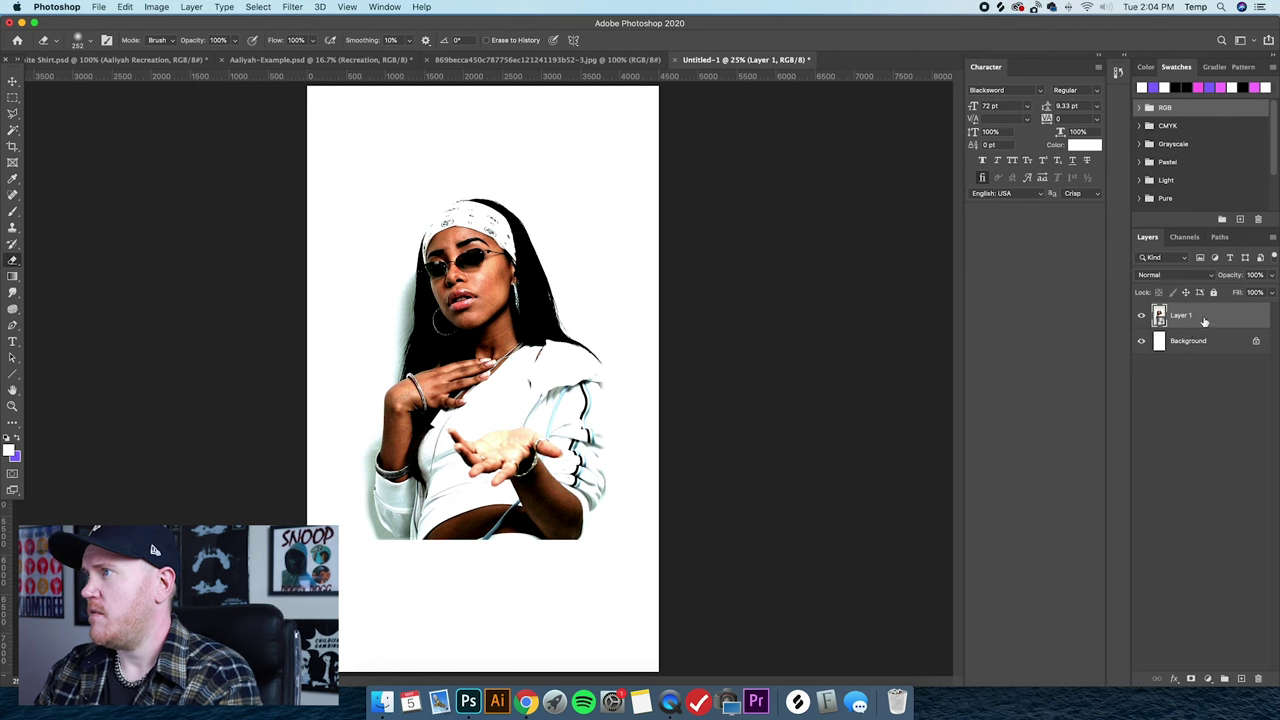
Add a linear white Gradient Overlay fading out the bottom of the photo, with scale 25% and angle 90°.
double_click(1215, 320)
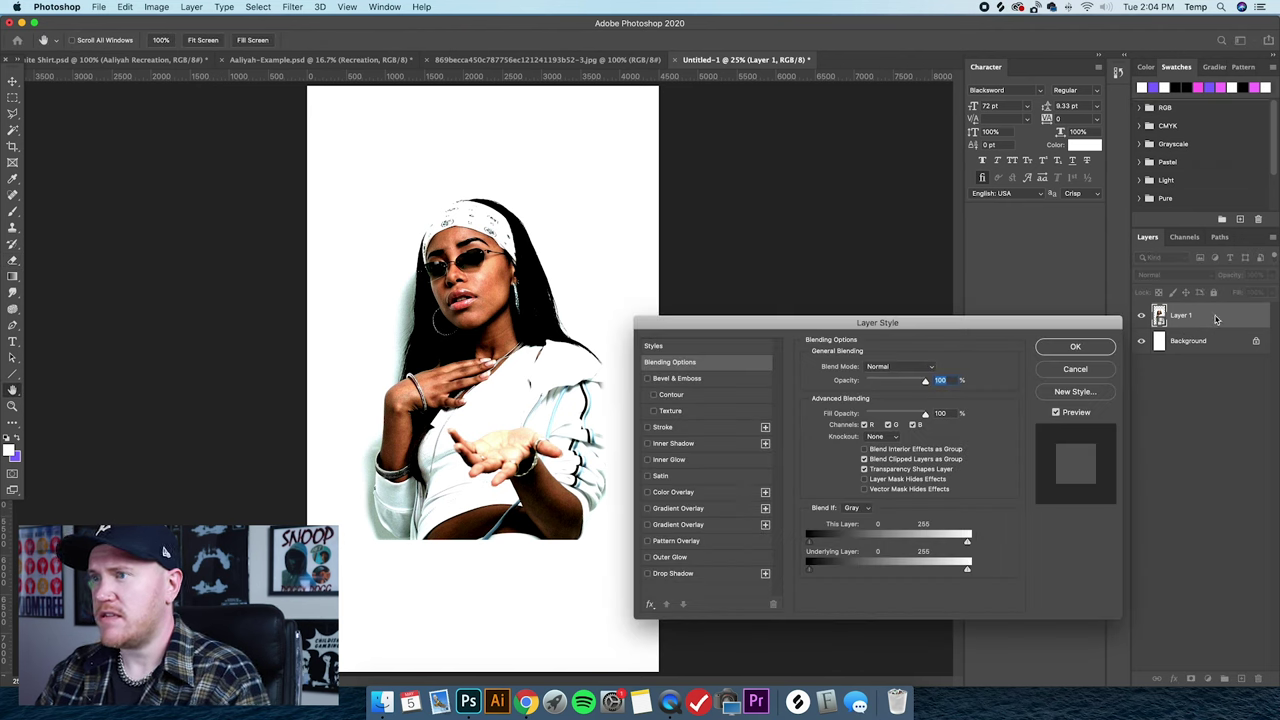
click(700, 527)
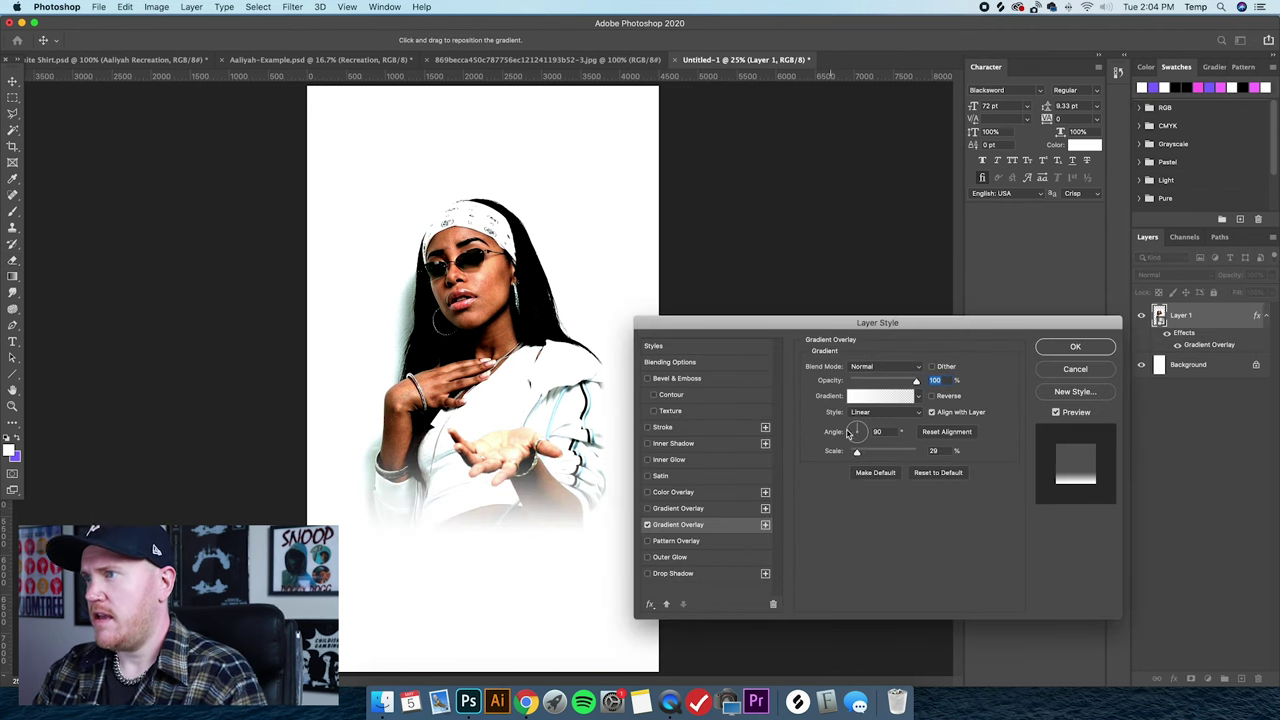
drag(856, 452, 853, 452)
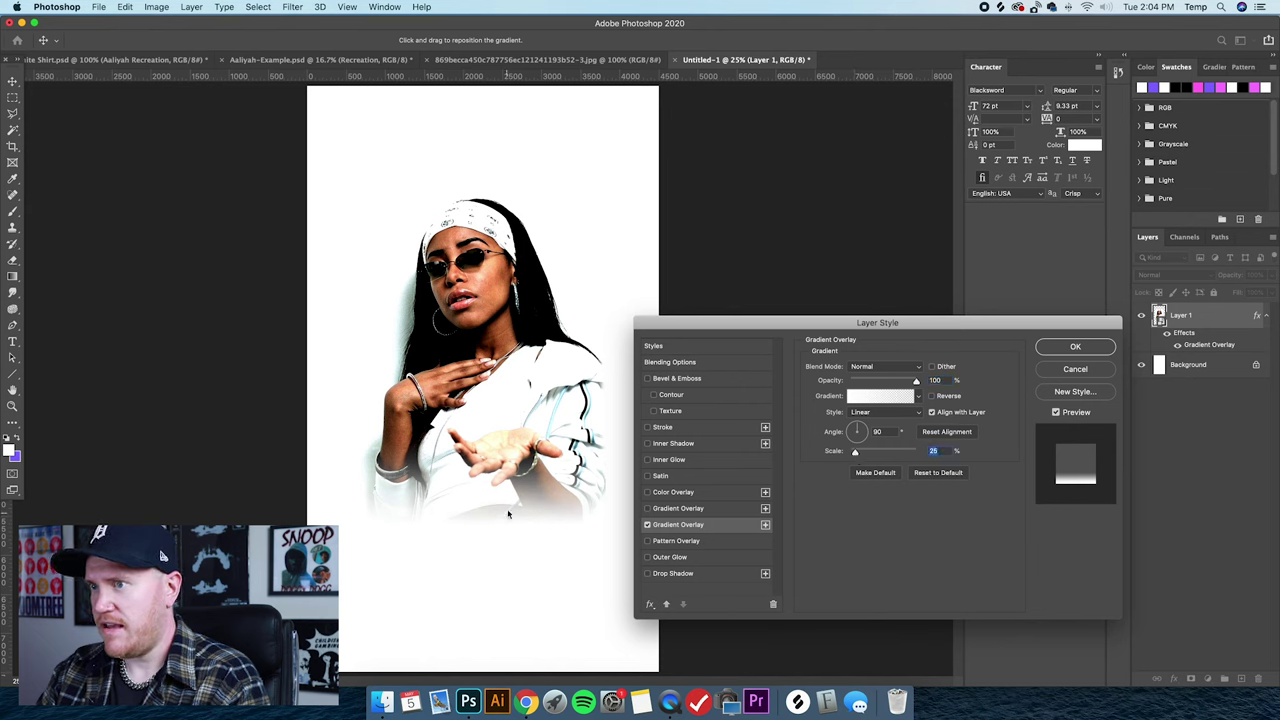
drag(887, 432, 869, 438)
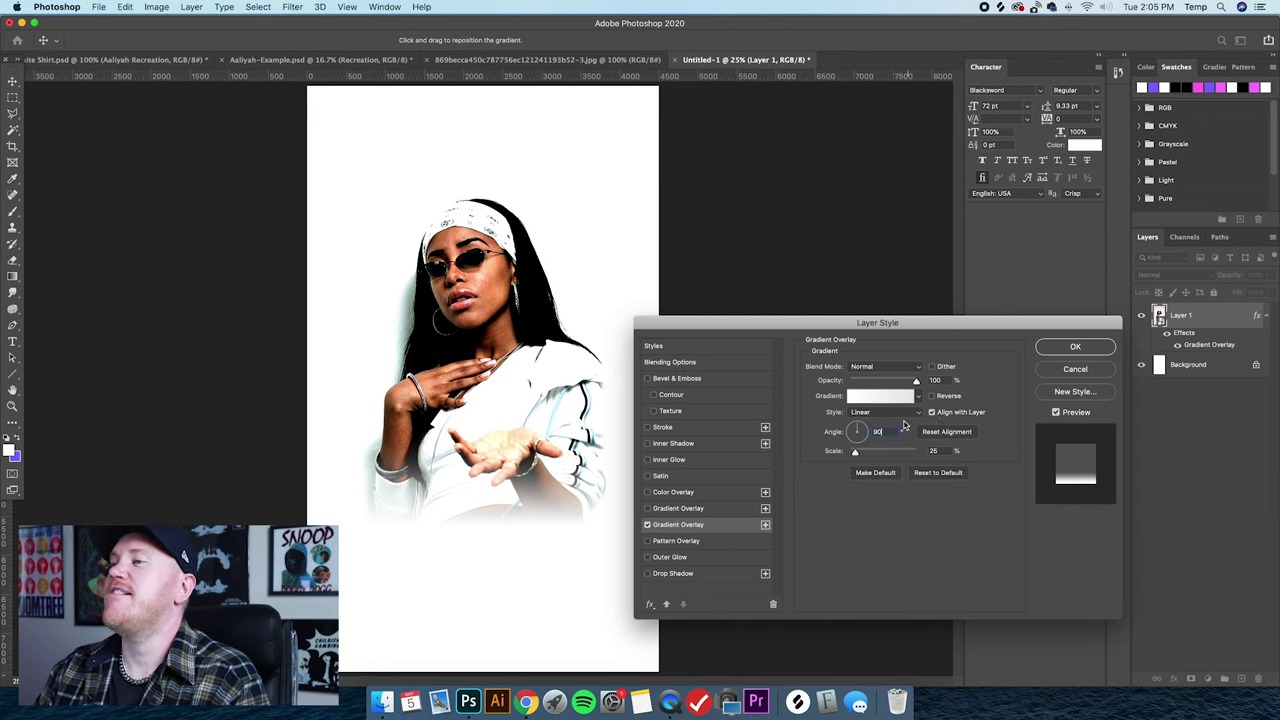
double_click(881, 432)
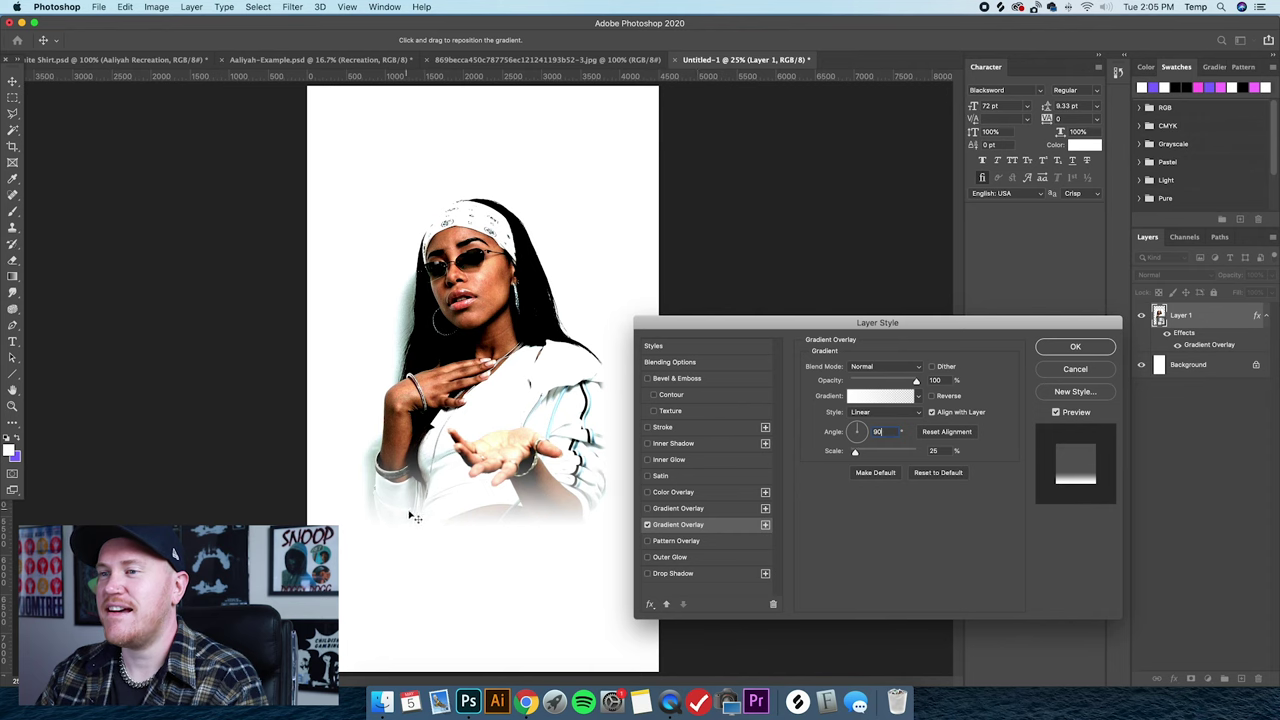
Reposition the white fade down to the photo's bottom edge, set the gradient scale to 21%, and apply the layer style.
drag(465, 516, 466, 513)
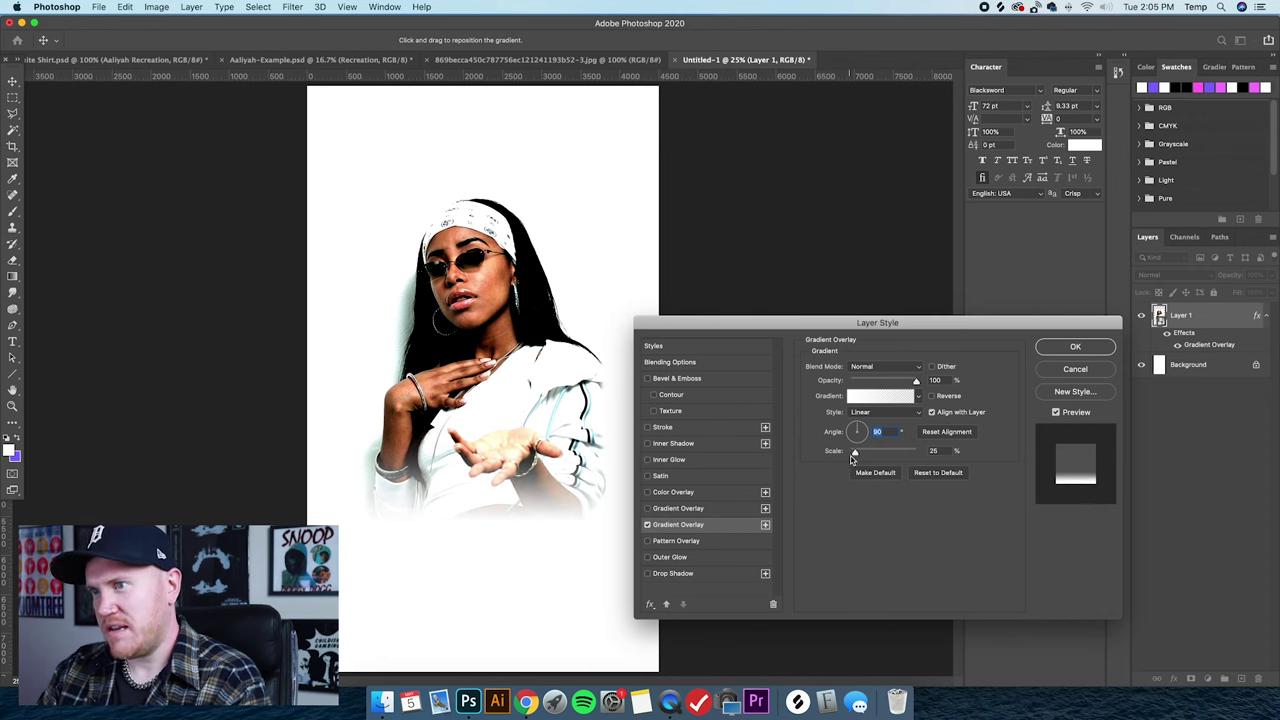
drag(855, 455, 853, 452)
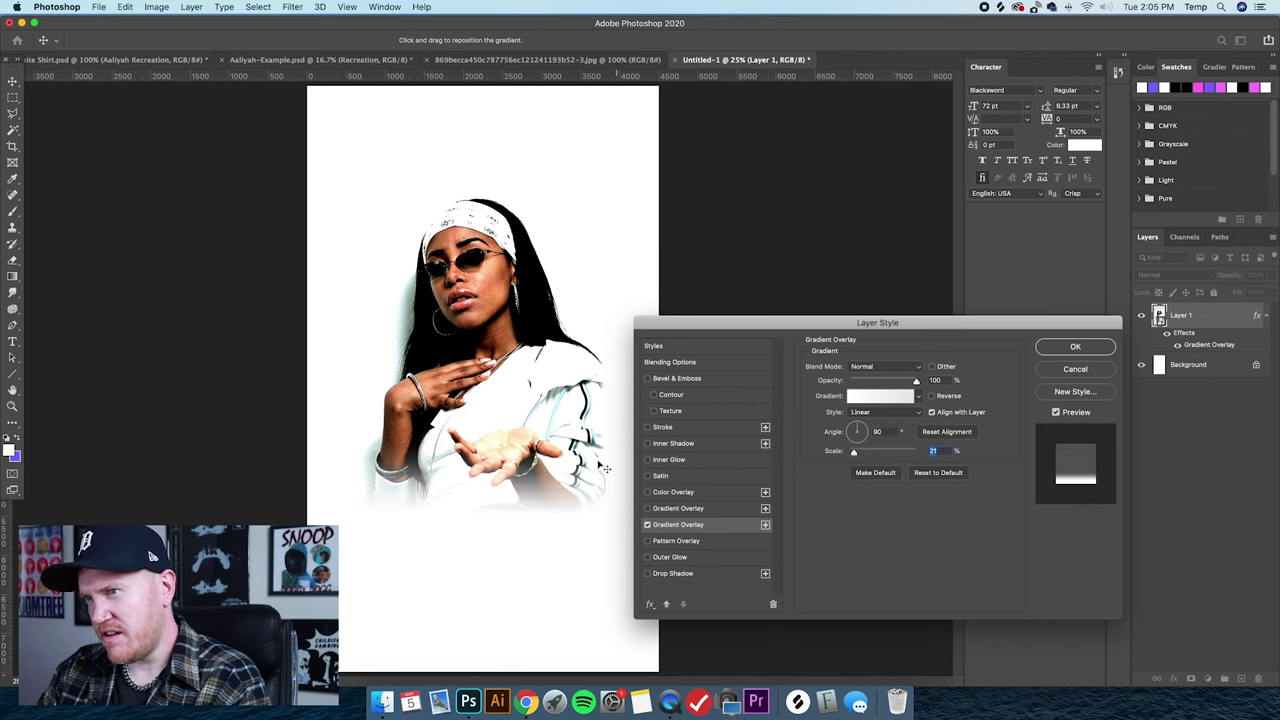
drag(853, 452, 856, 452)
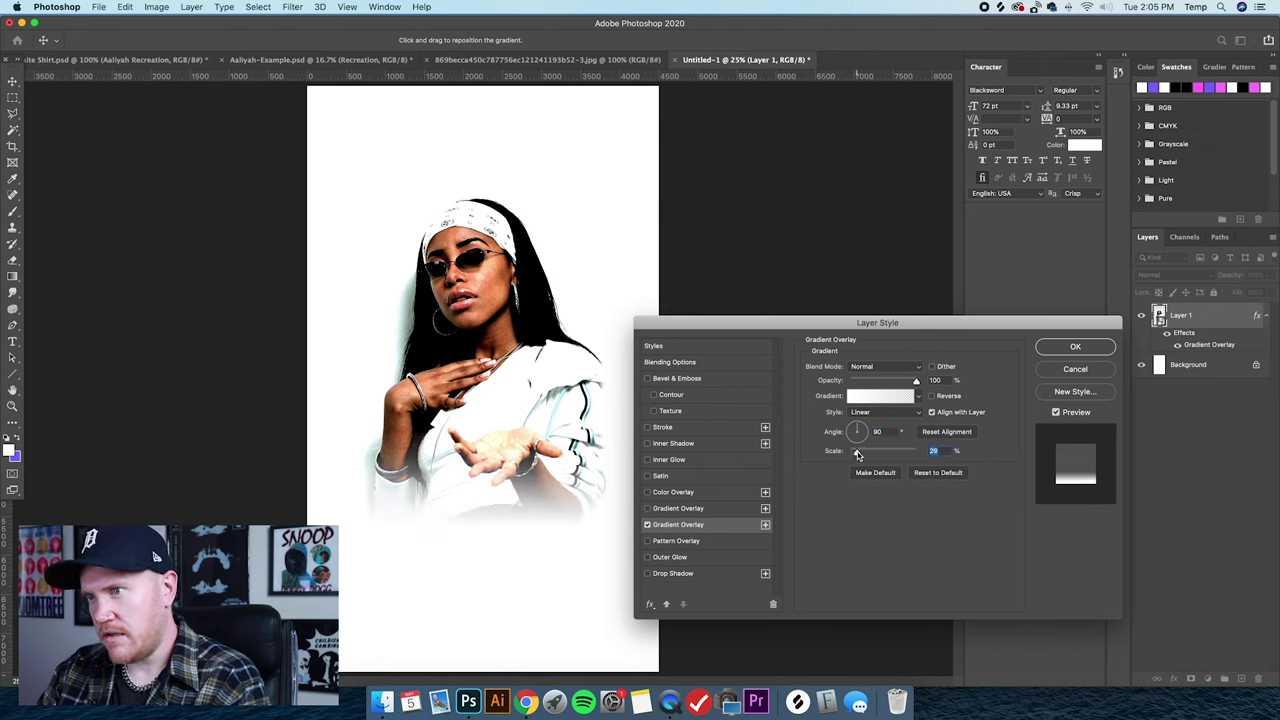
drag(519, 466, 523, 466)
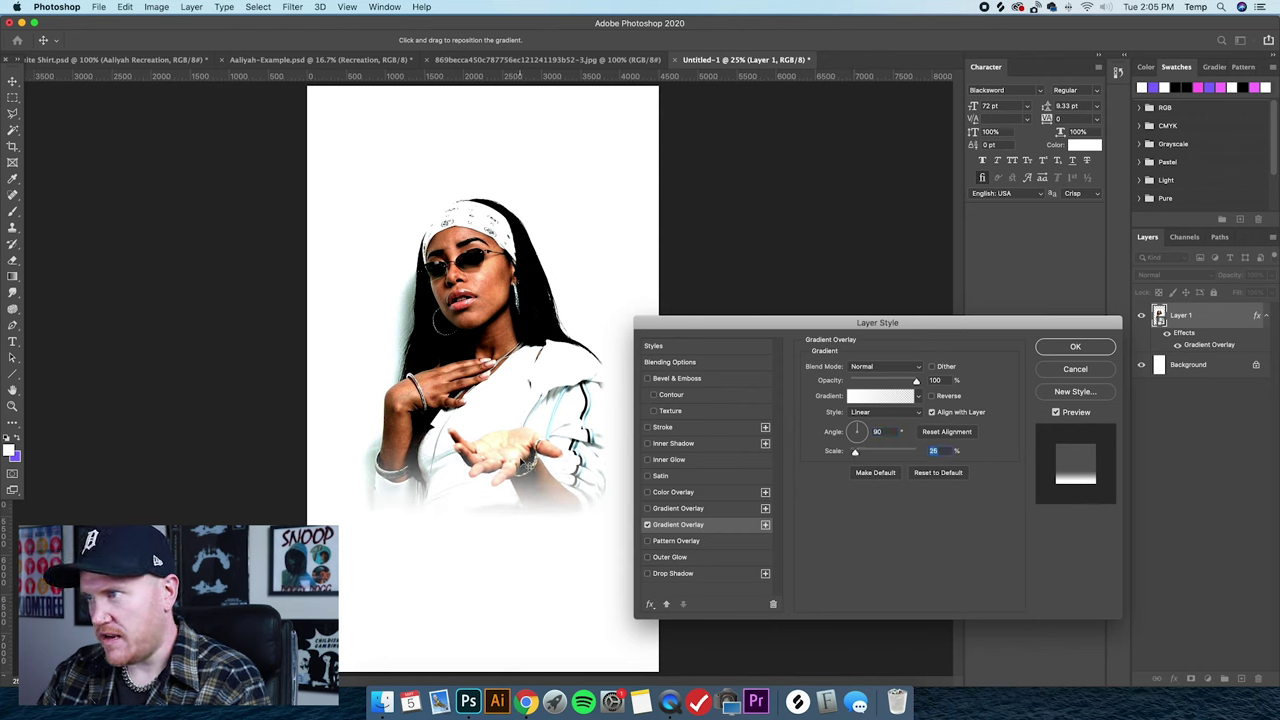
drag(856, 452, 852, 455)
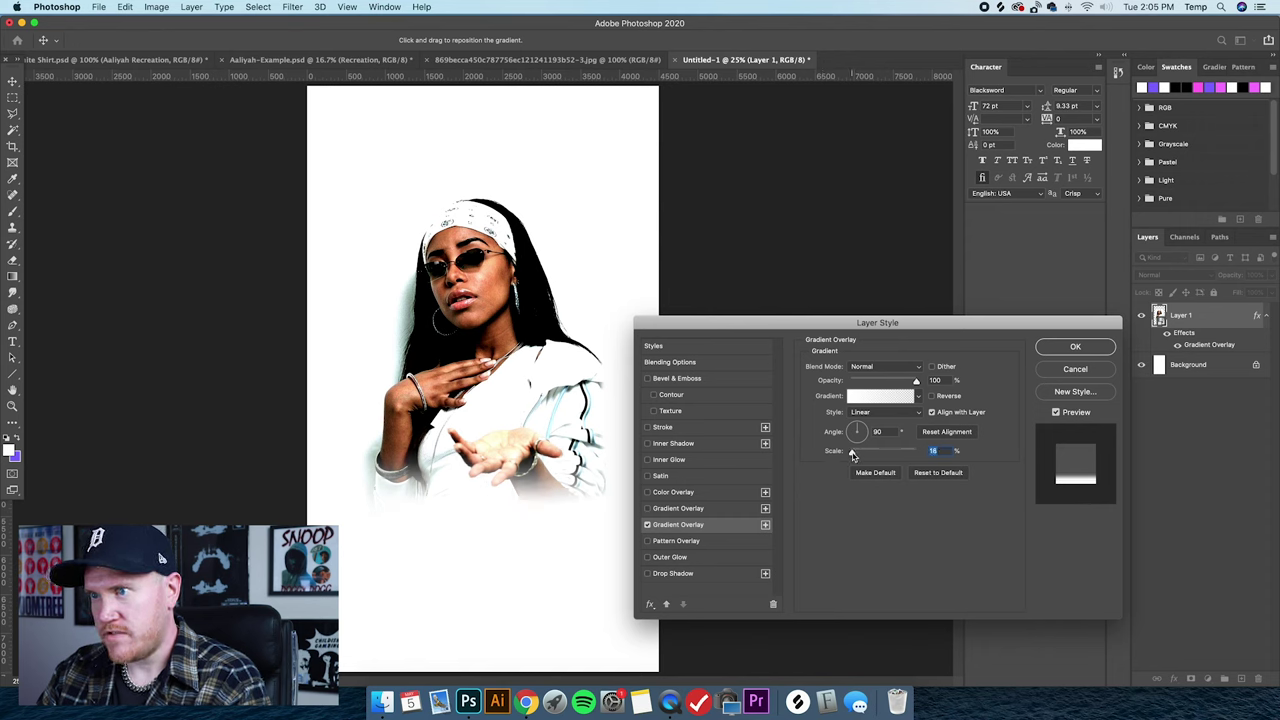
drag(491, 470, 500, 522)
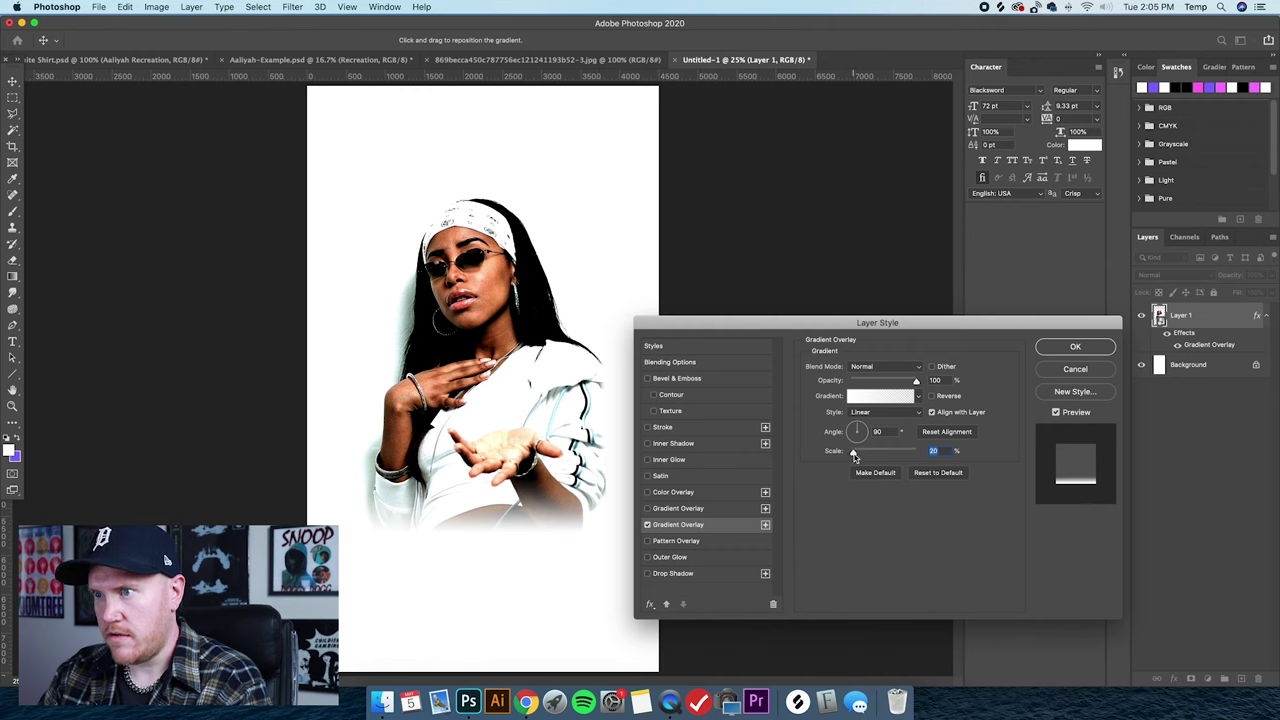
drag(853, 455, 855, 455)
drag(580, 471, 568, 468)
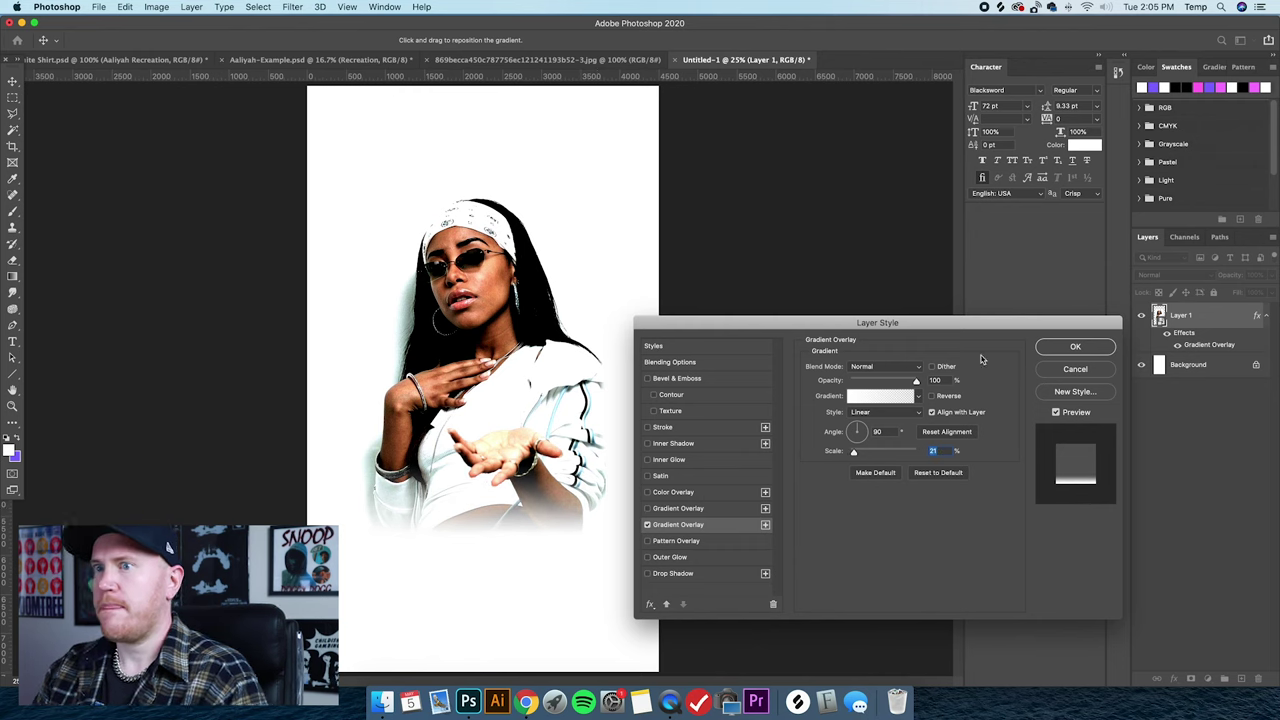
click(1056, 348)
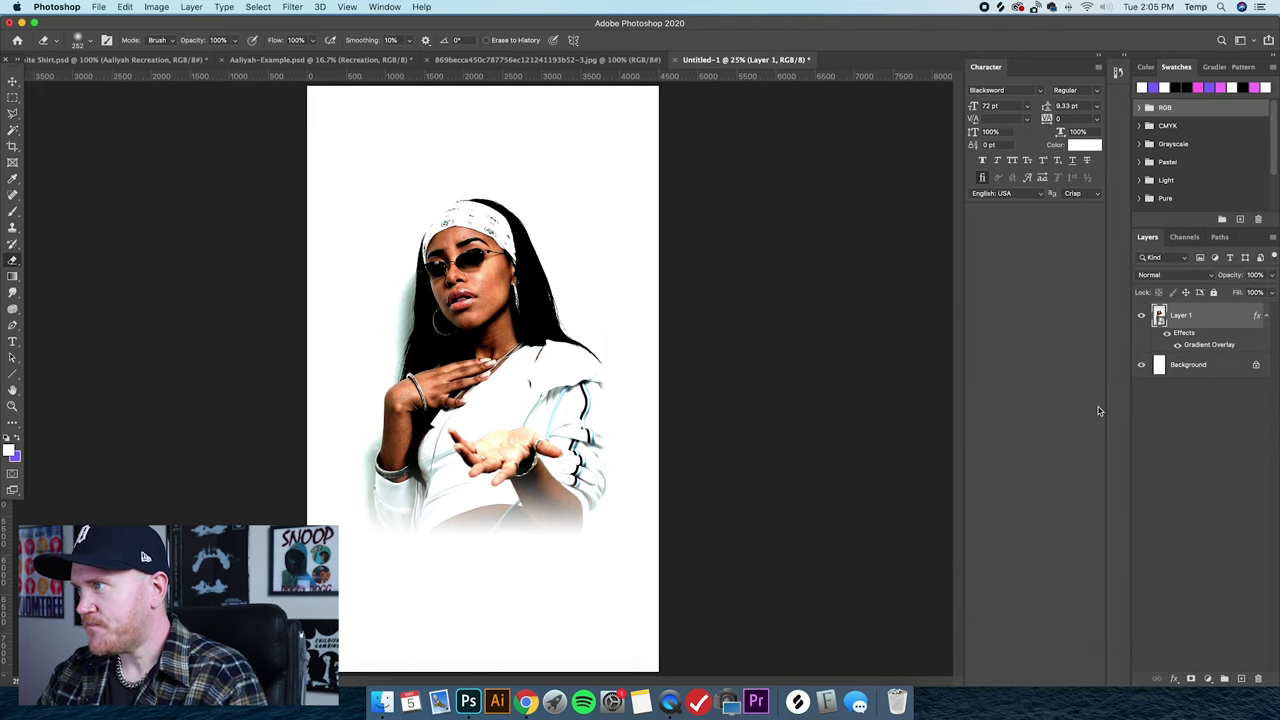
click(1266, 316)
click(1266, 316)
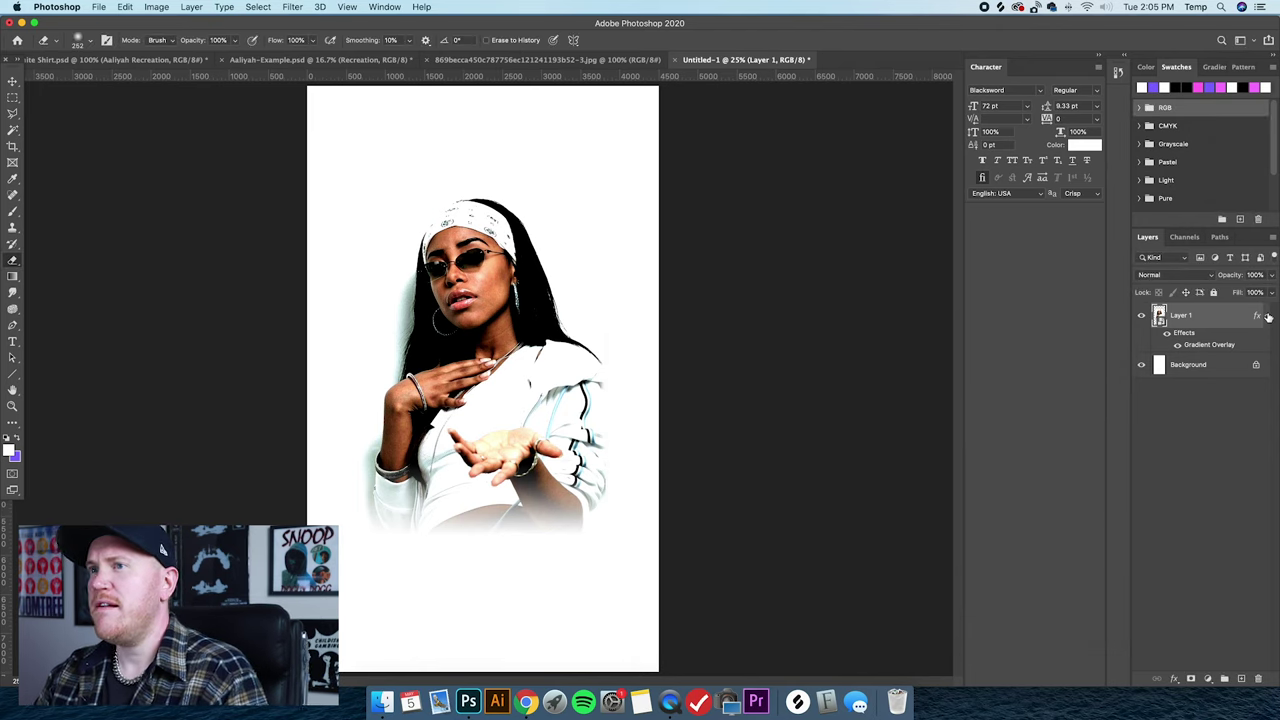
Apply a Hue/Saturation smart filter to the photo layer with hue -4, and collapse the layer's effects list.
click(13, 80)
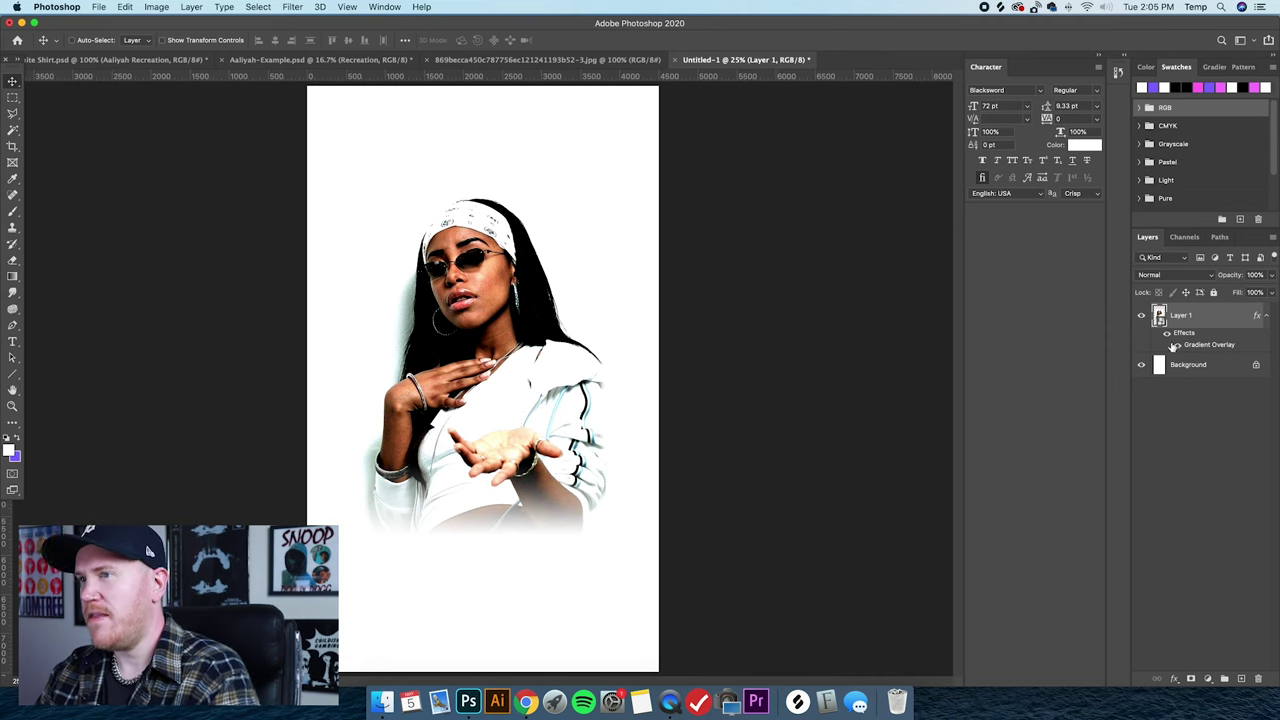
key(super+u)
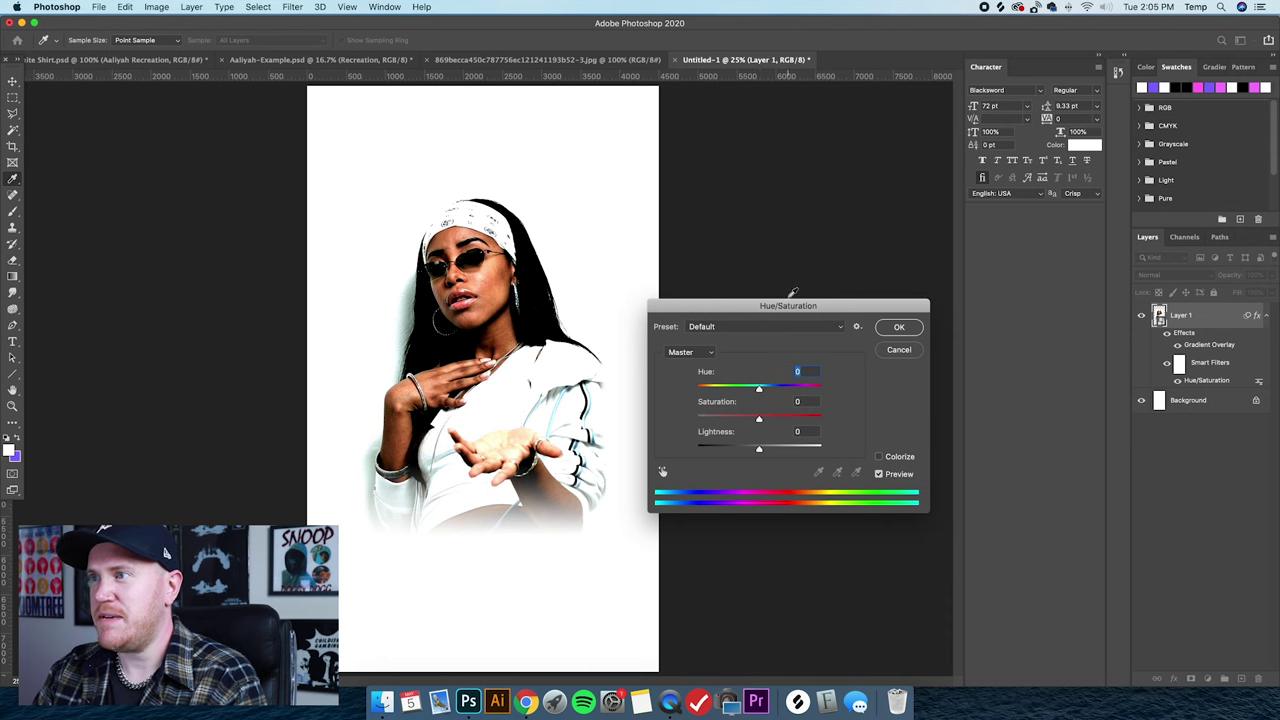
drag(790, 305, 792, 304)
drag(763, 389, 758, 390)
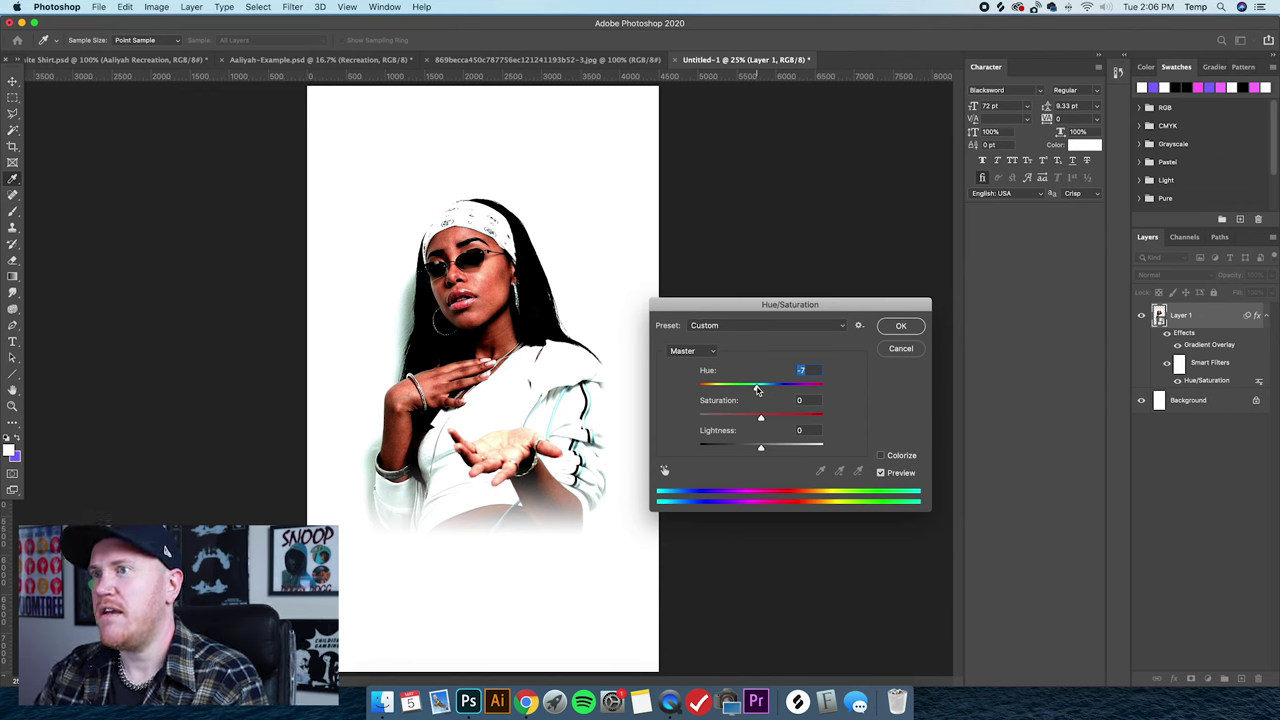
drag(758, 389, 764, 389)
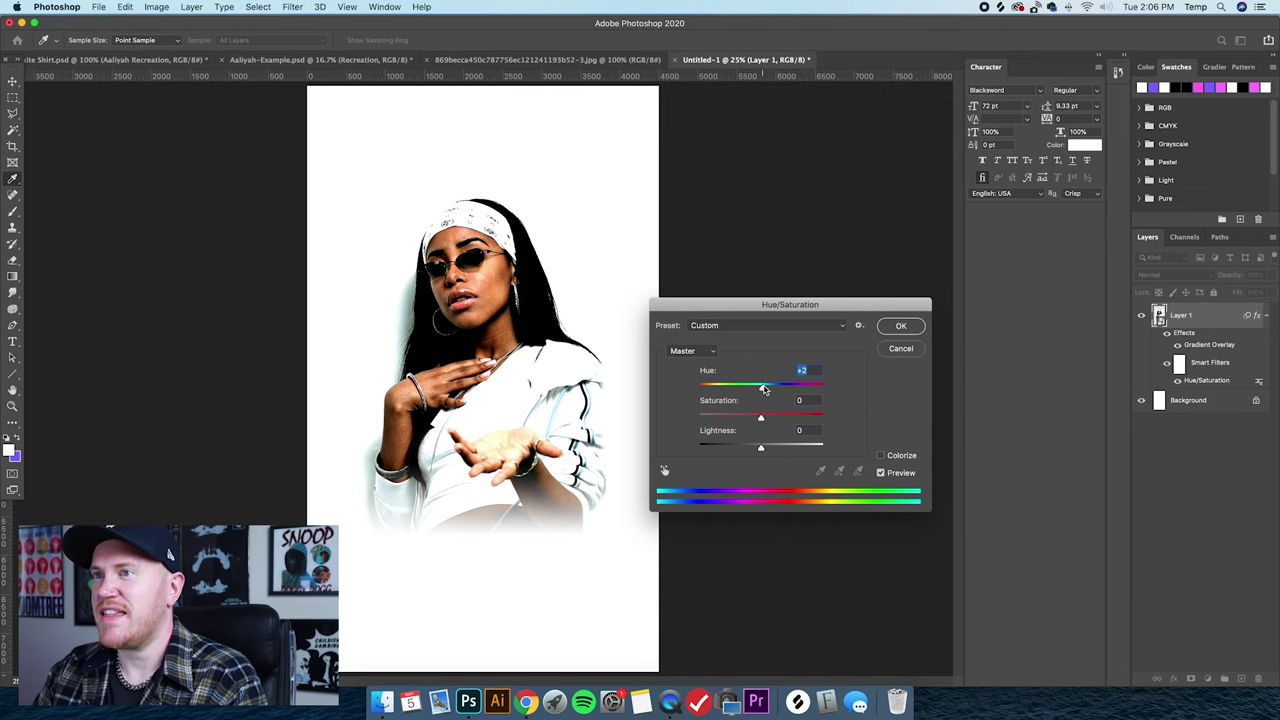
drag(762, 389, 760, 389)
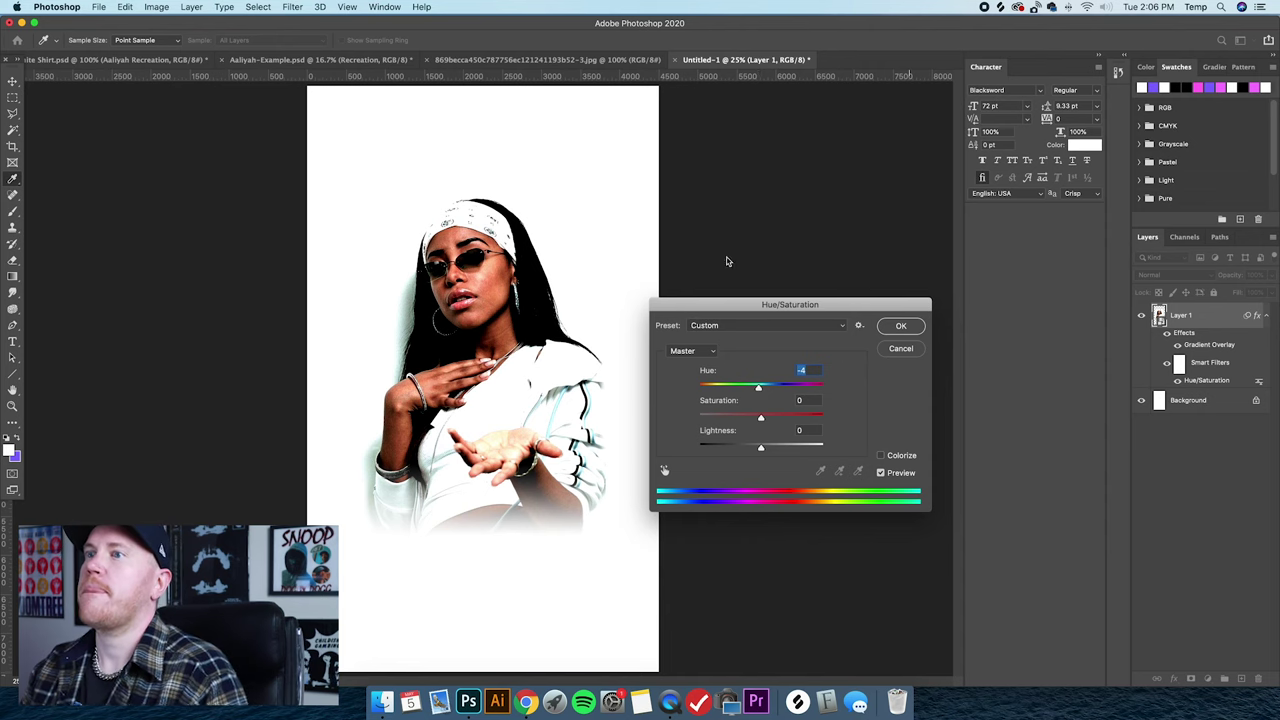
key(Return)
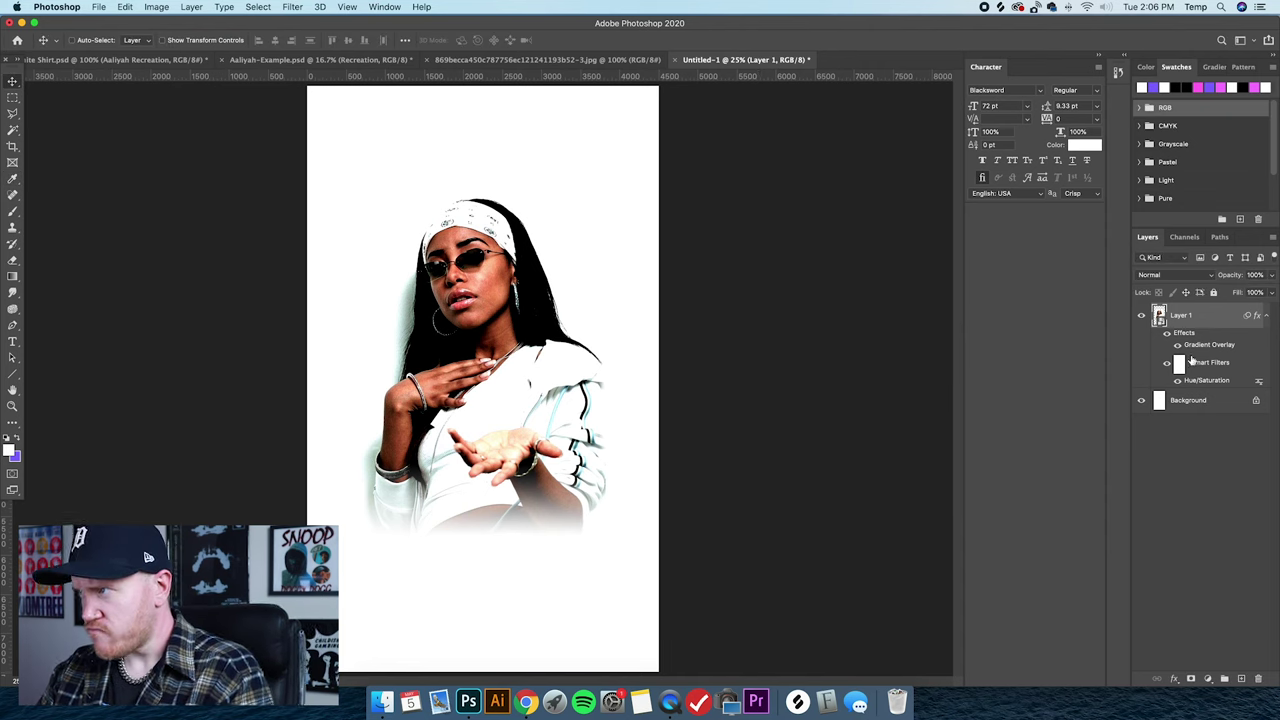
click(1268, 315)
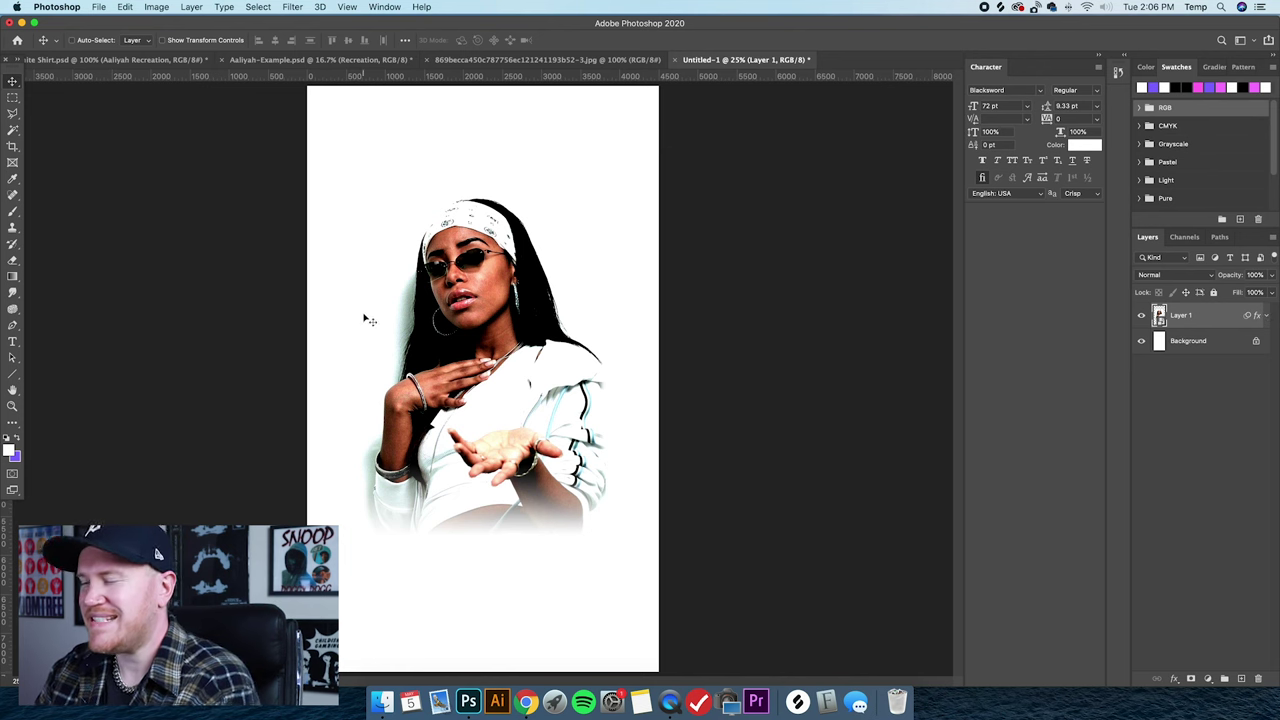
Soften the photo layer with a Gaussian Blur of 3 pixels radius, judging the effect on the enlarged face.
key(super+plus)
key(super+plus)
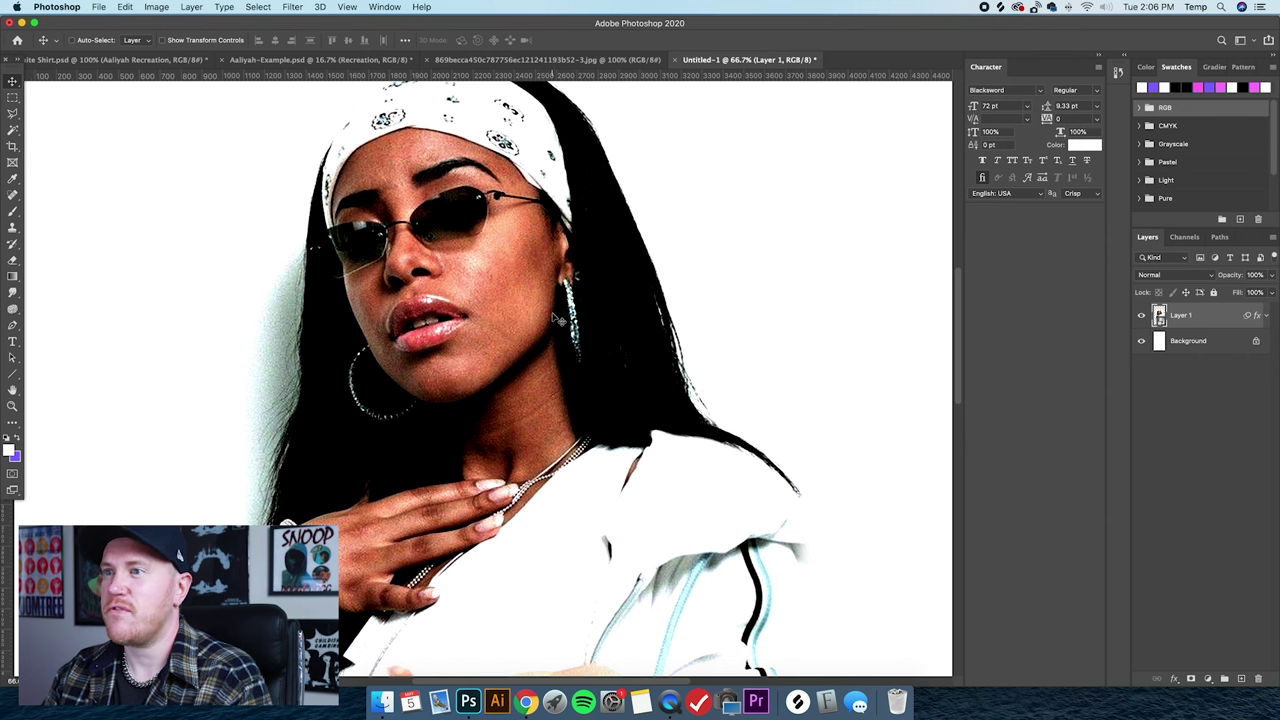
click(296, 7)
mouse_move(298, 155)
click(515, 201)
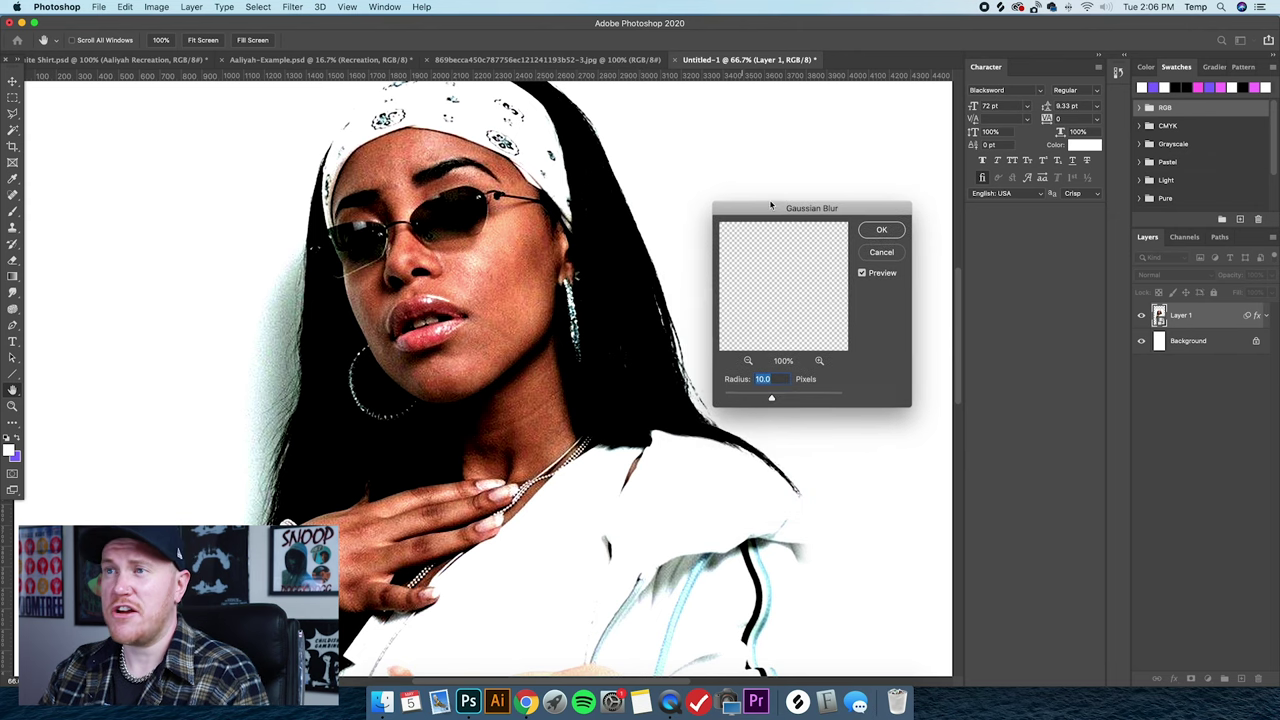
drag(772, 385, 734, 388)
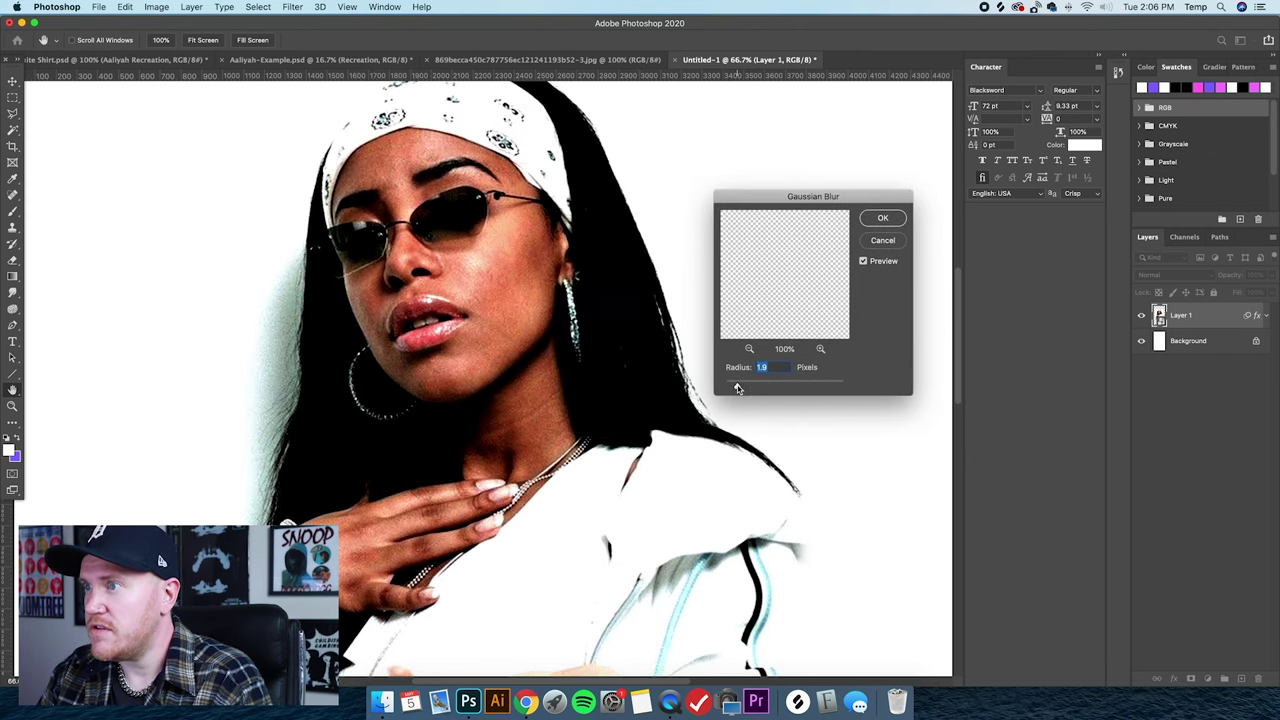
drag(737, 388, 740, 389)
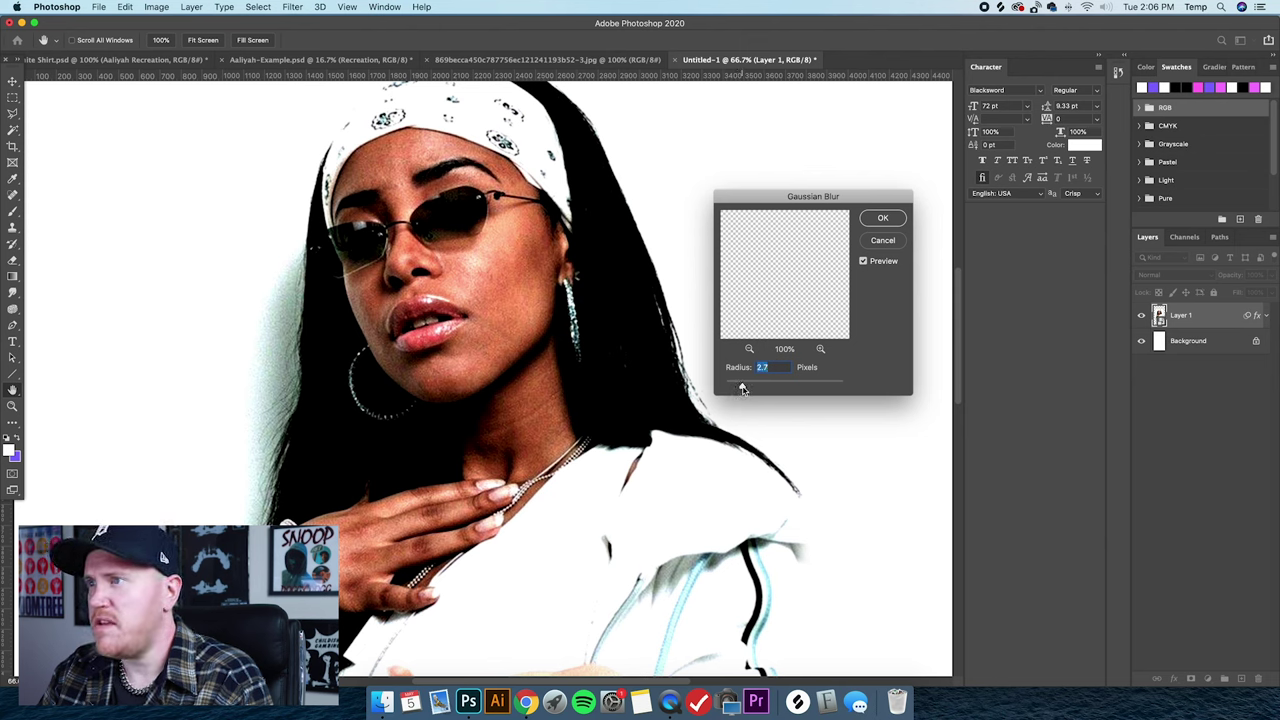
drag(744, 388, 748, 388)
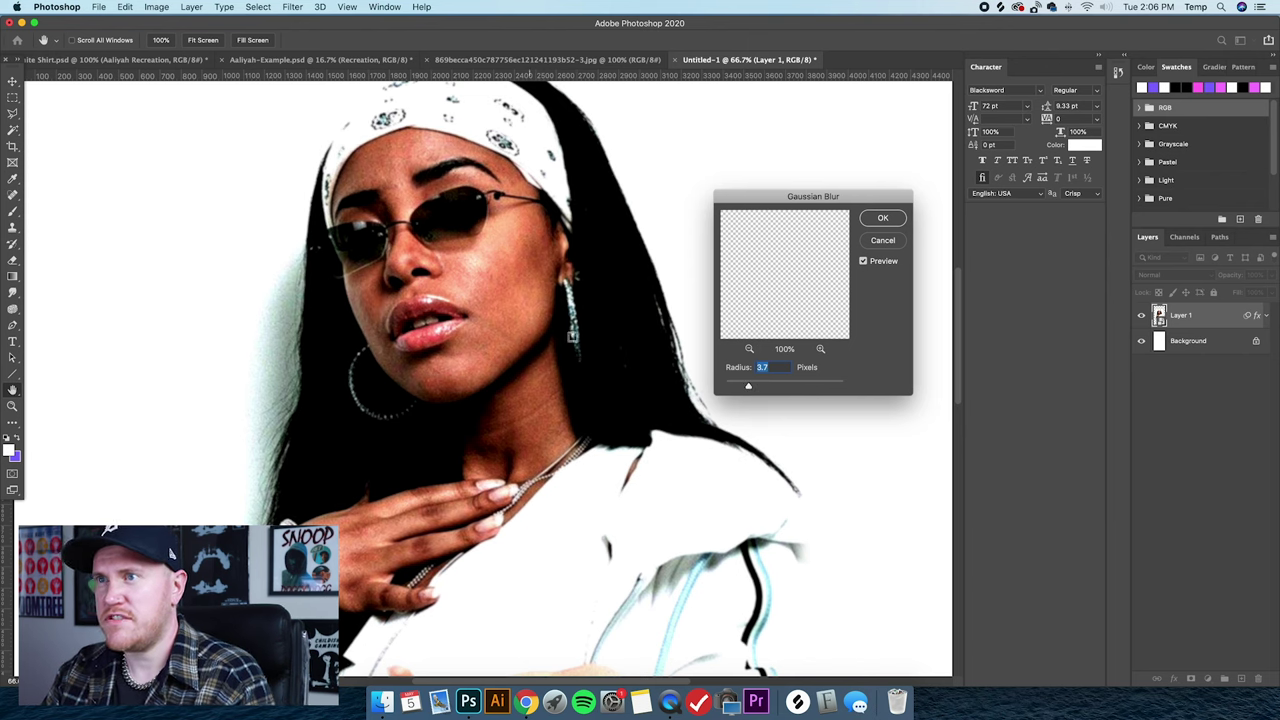
drag(748, 388, 745, 389)
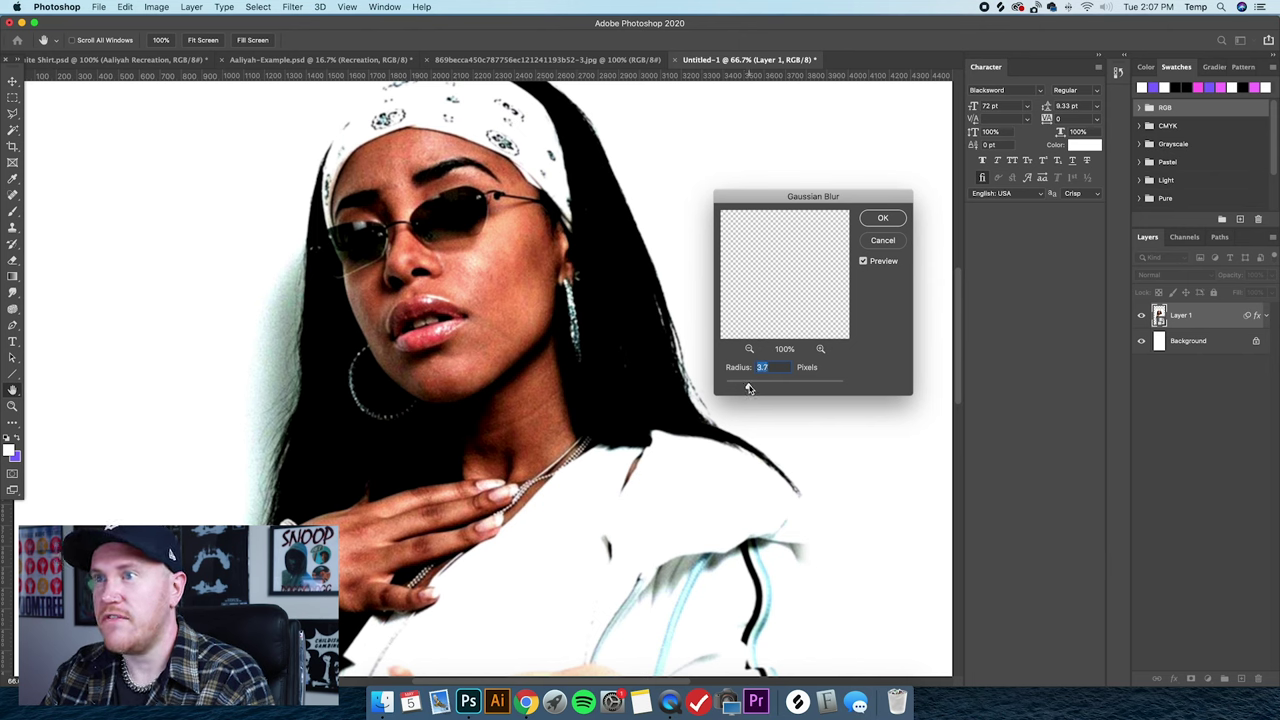
drag(750, 389, 745, 388)
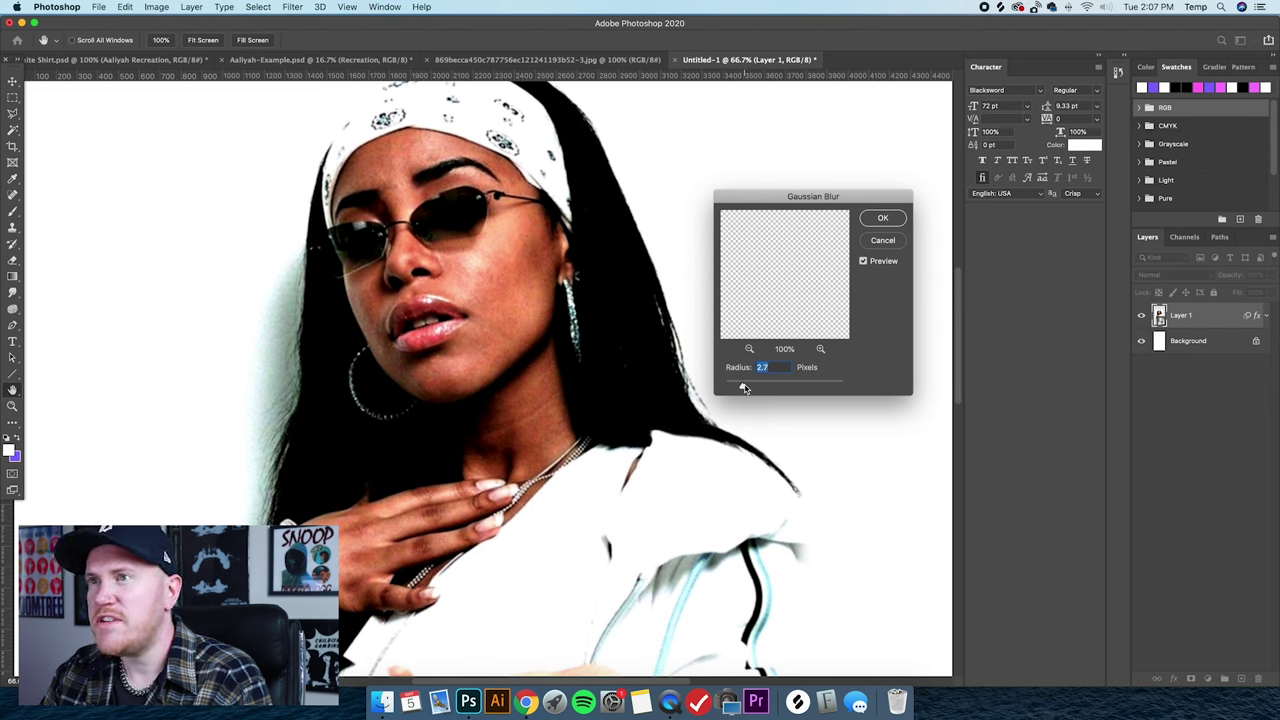
text(3)
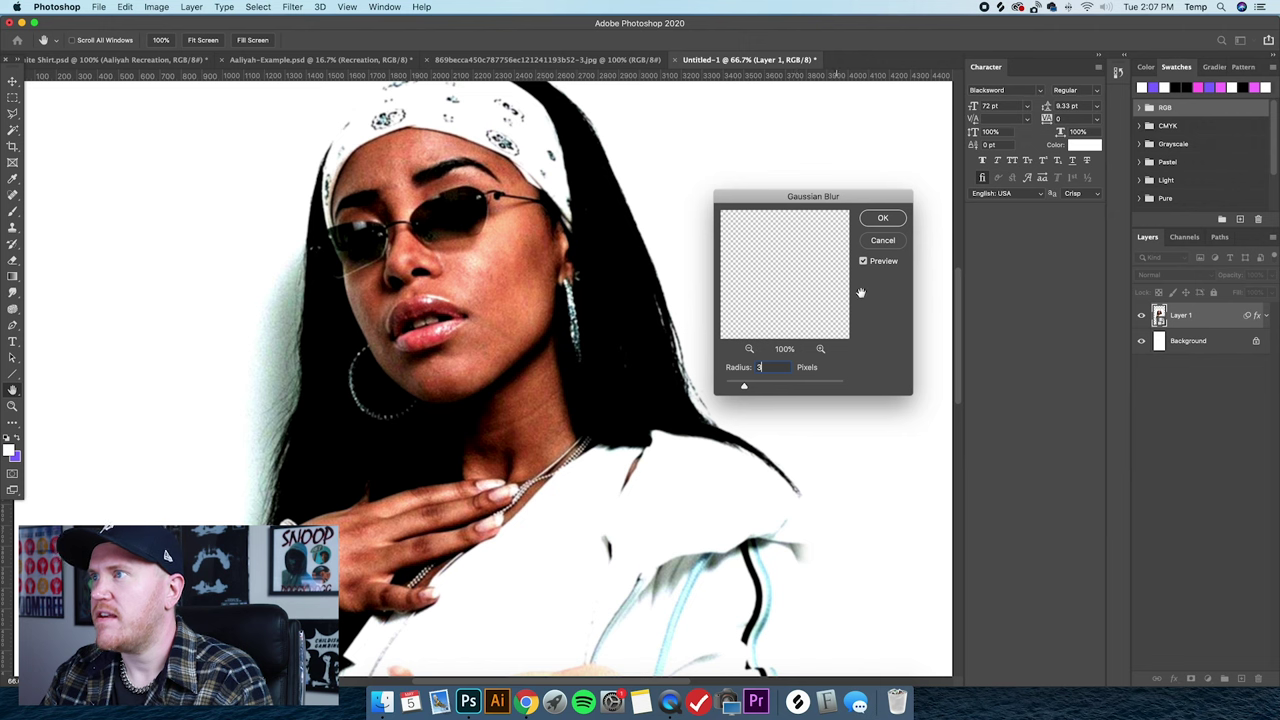
click(882, 218)
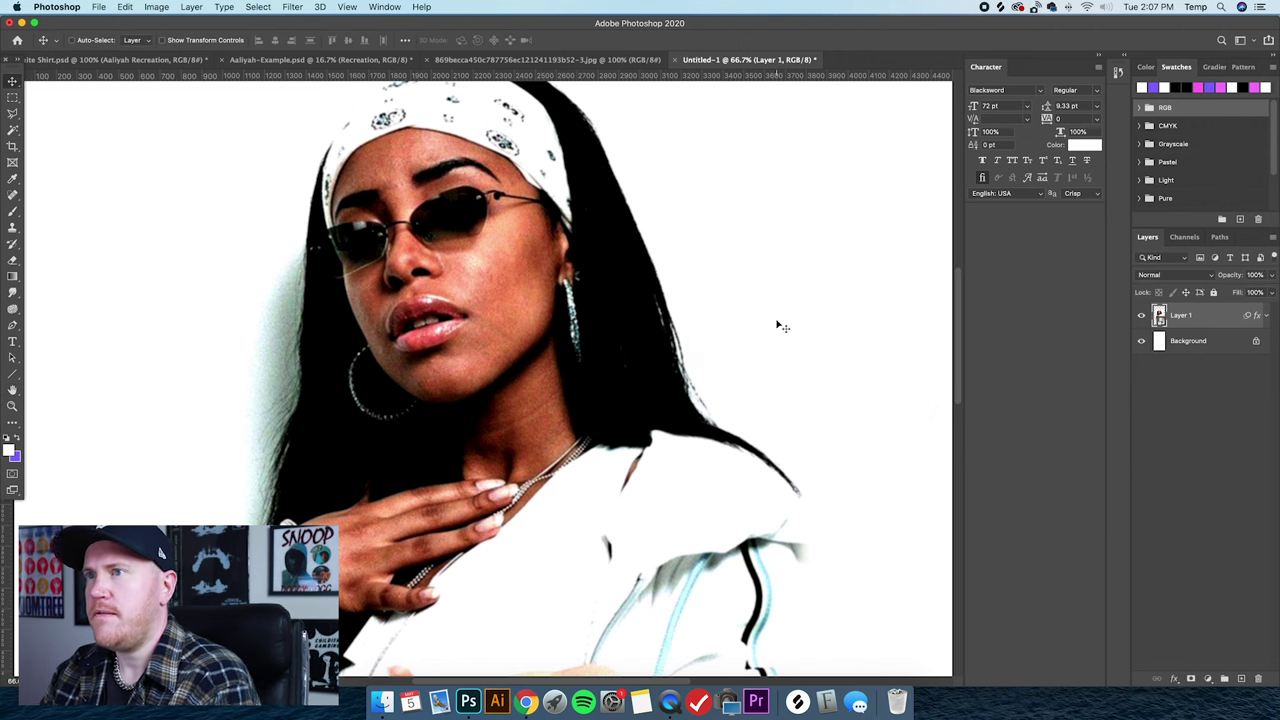
Duplicate the blurred photo layer and keep the copy selected.
key(super+minus)
key(super+minus)
key(super+minus)
key(super+plus)
key(super+plus)
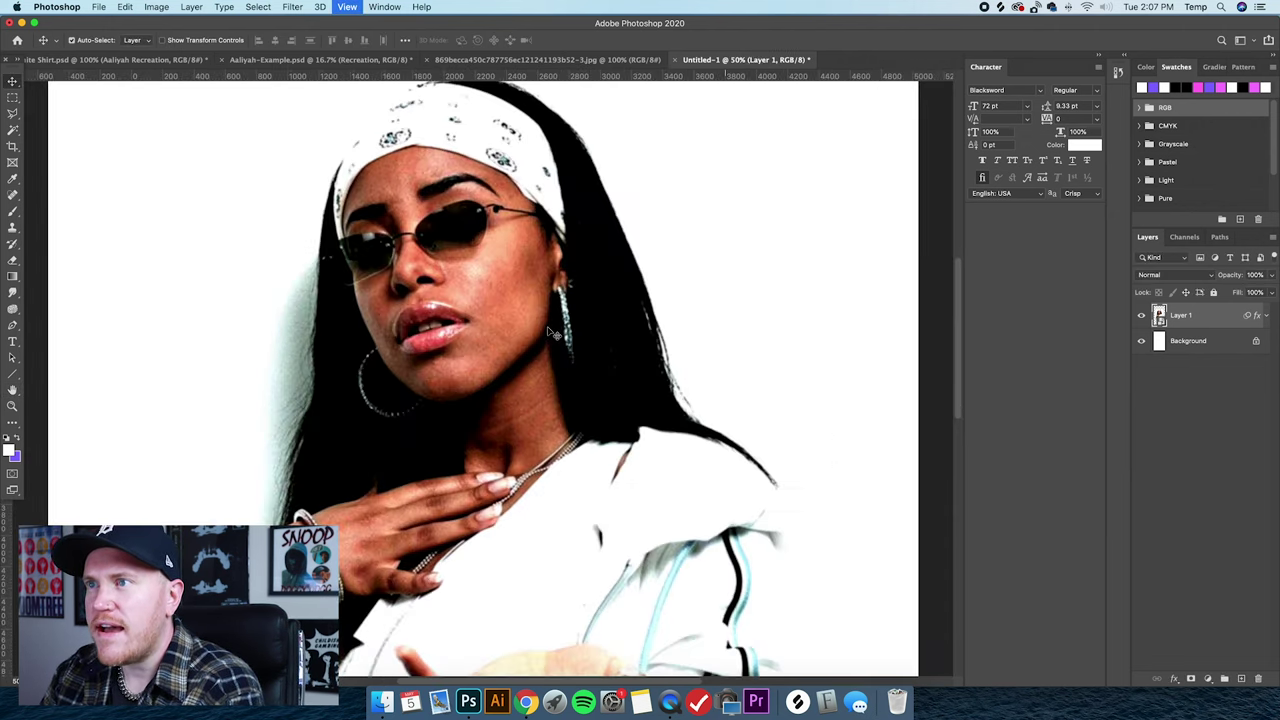
key(super+minus)
key(super+minus)
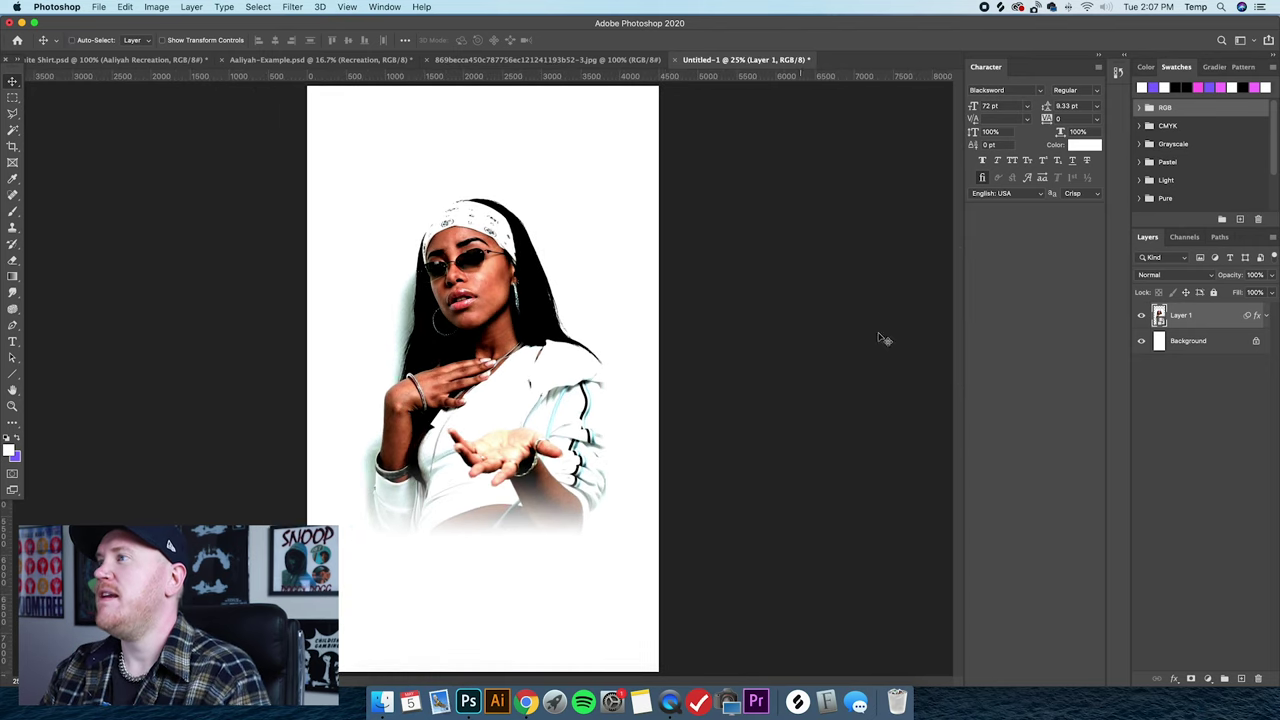
key(super+j)
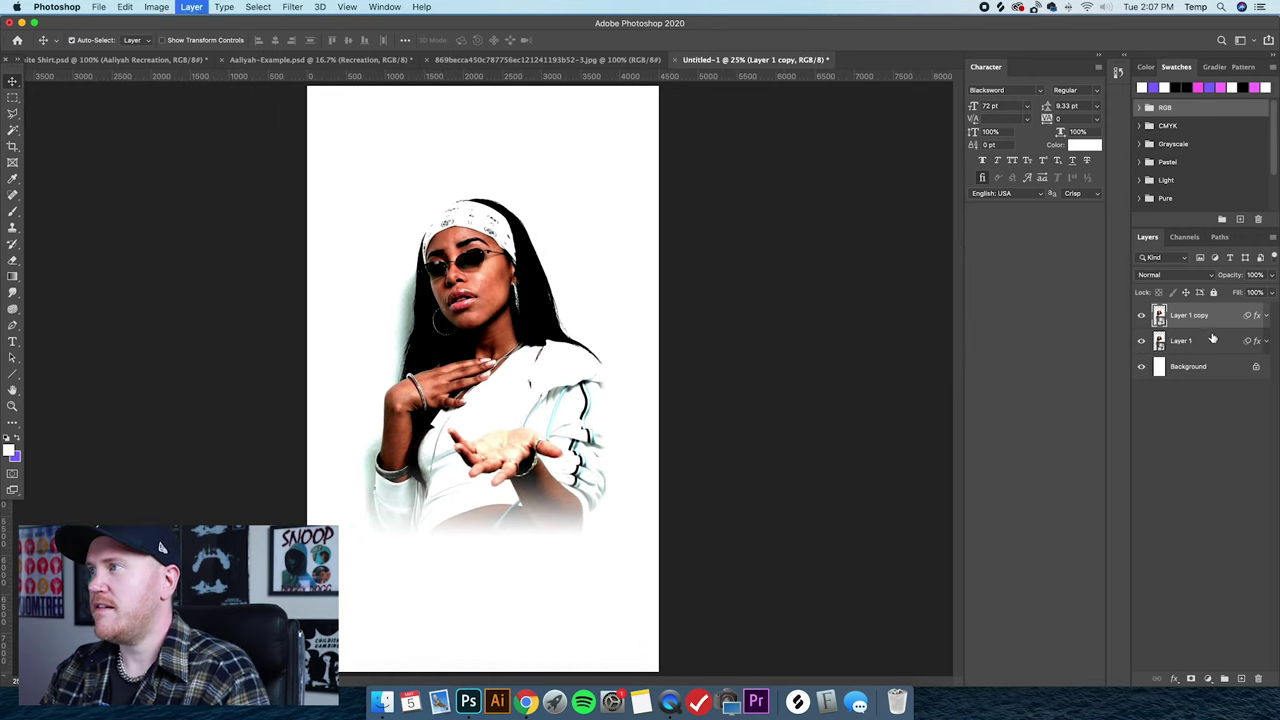
click(1210, 345)
click(1217, 317)
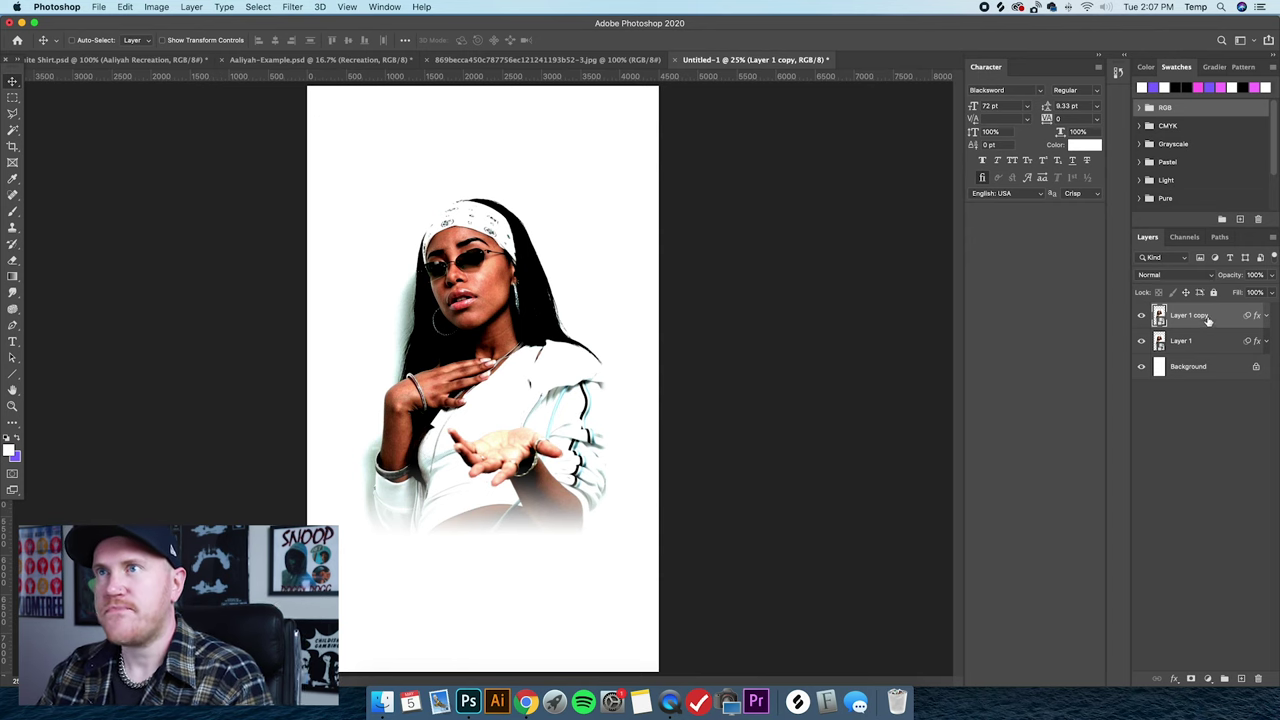
Start a Gaussian Blur on the duplicated photo layer and set the filter preview to 33% zoom.
click(297, 6)
mouse_move(355, 156)
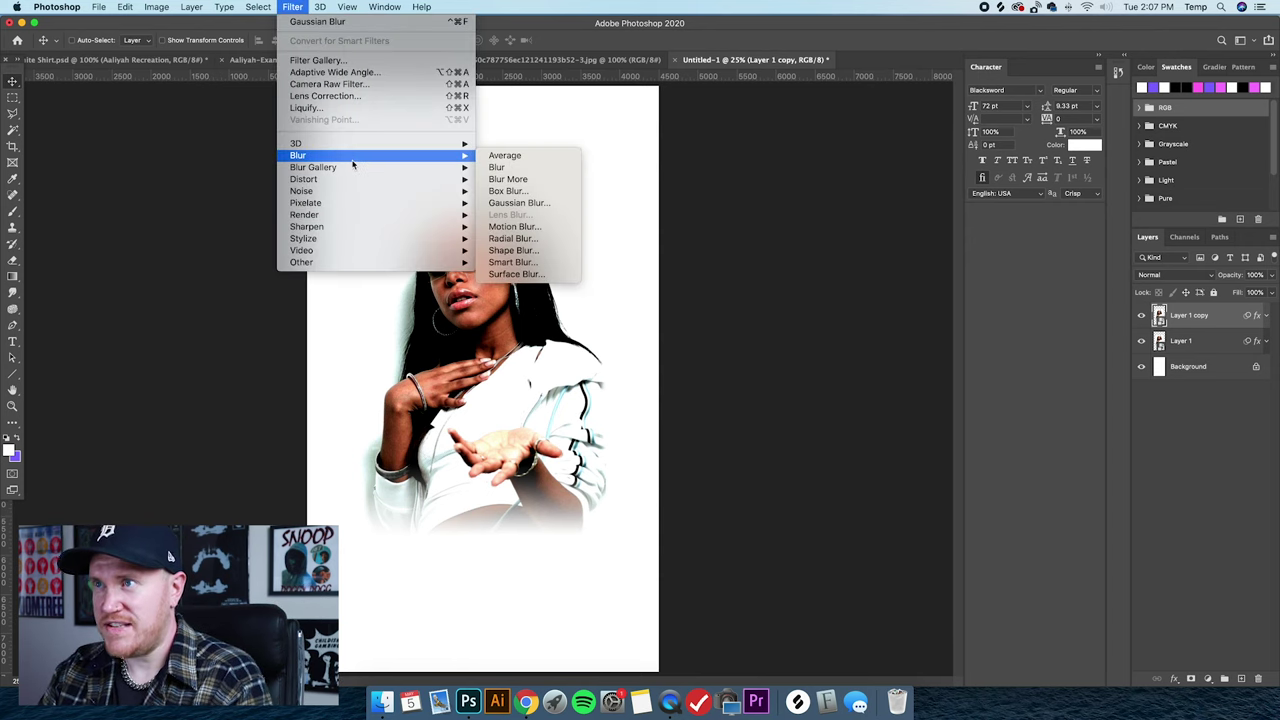
click(515, 204)
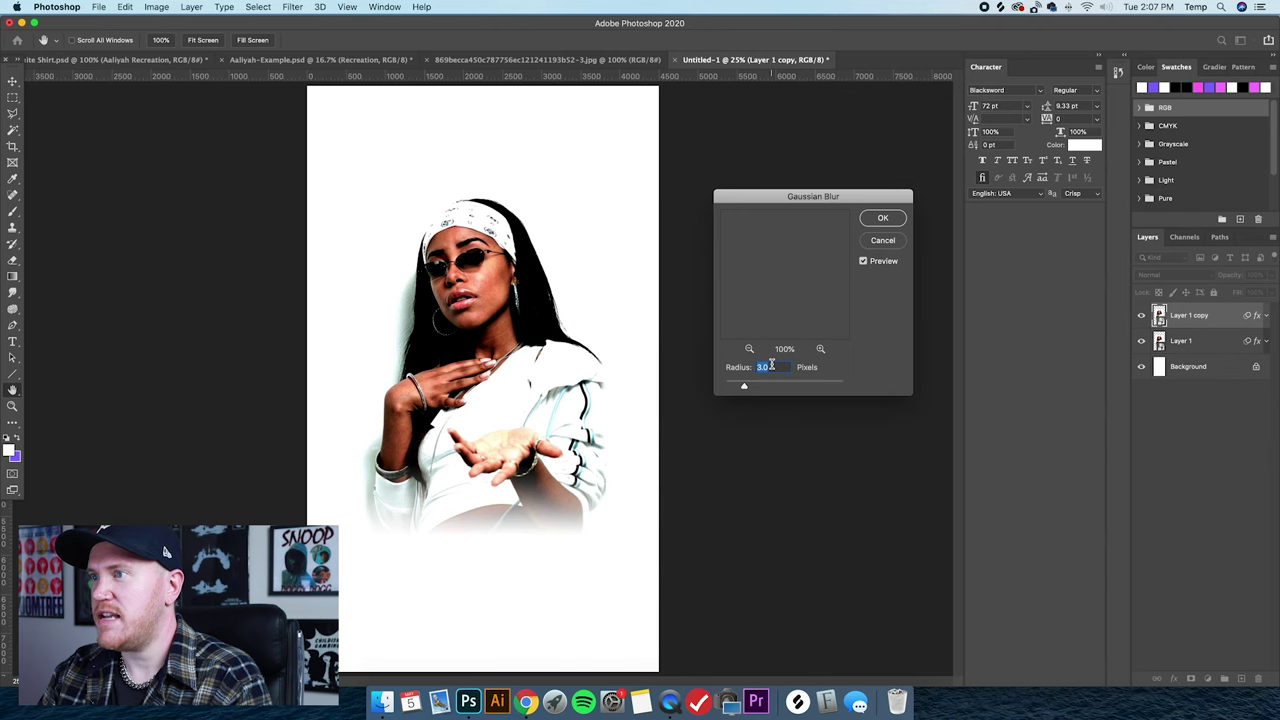
click(749, 349)
click(749, 349)
click(749, 349)
click(749, 349)
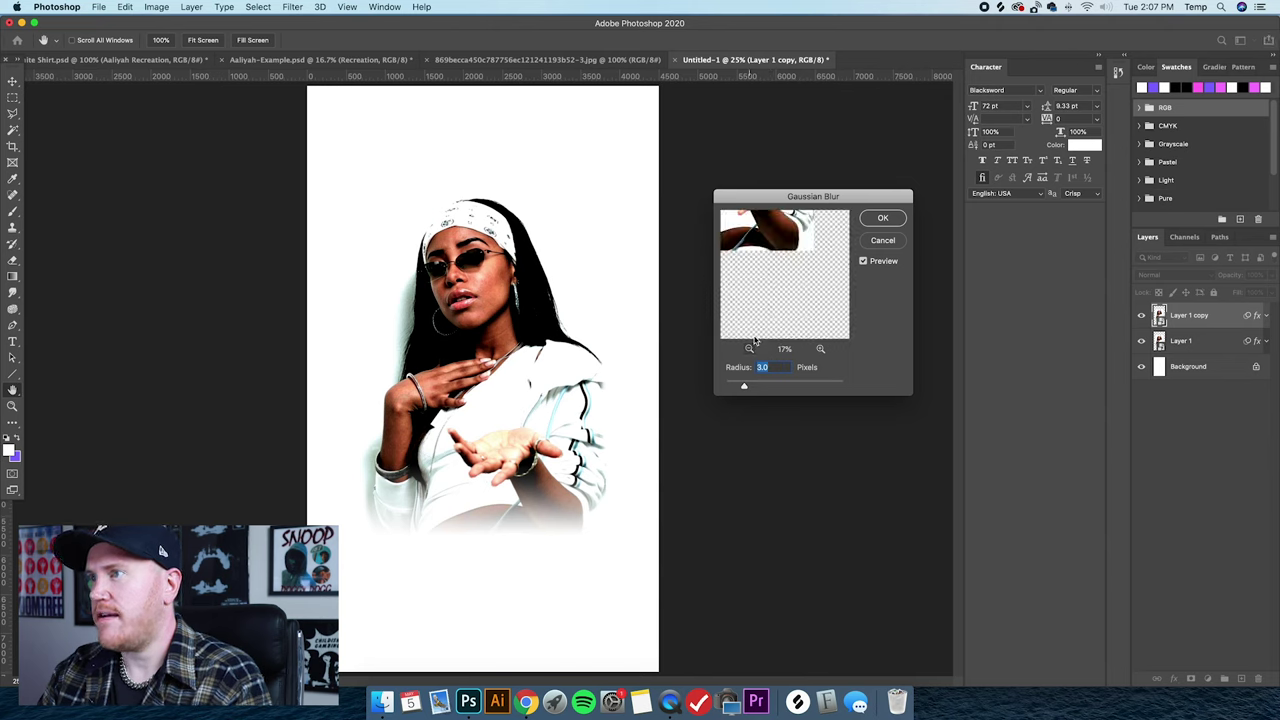
click(749, 349)
click(749, 349)
click(820, 349)
click(820, 349)
click(820, 349)
click(820, 349)
click(749, 349)
Set the blur radius to 30 pixels, centre the filter preview on the face, and apply the blur.
click(748, 386)
drag(751, 388, 757, 386)
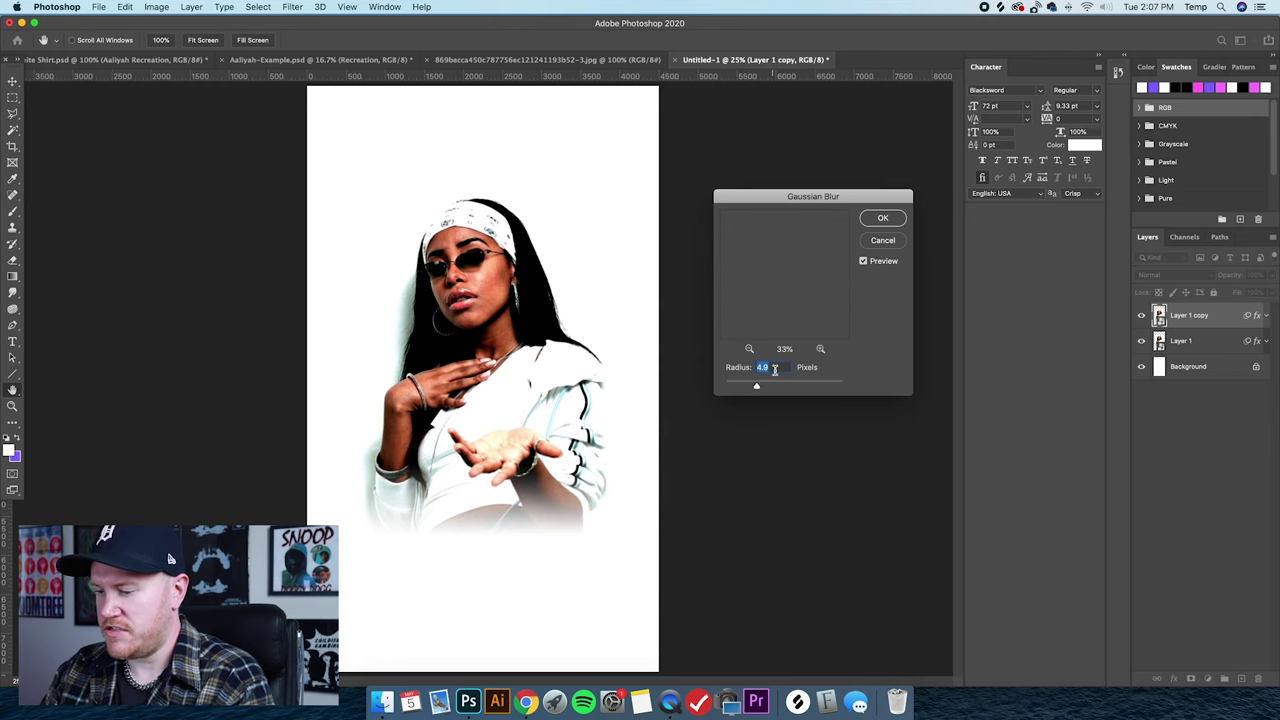
text(30)
drag(752, 272, 785, 332)
drag(786, 251, 799, 295)
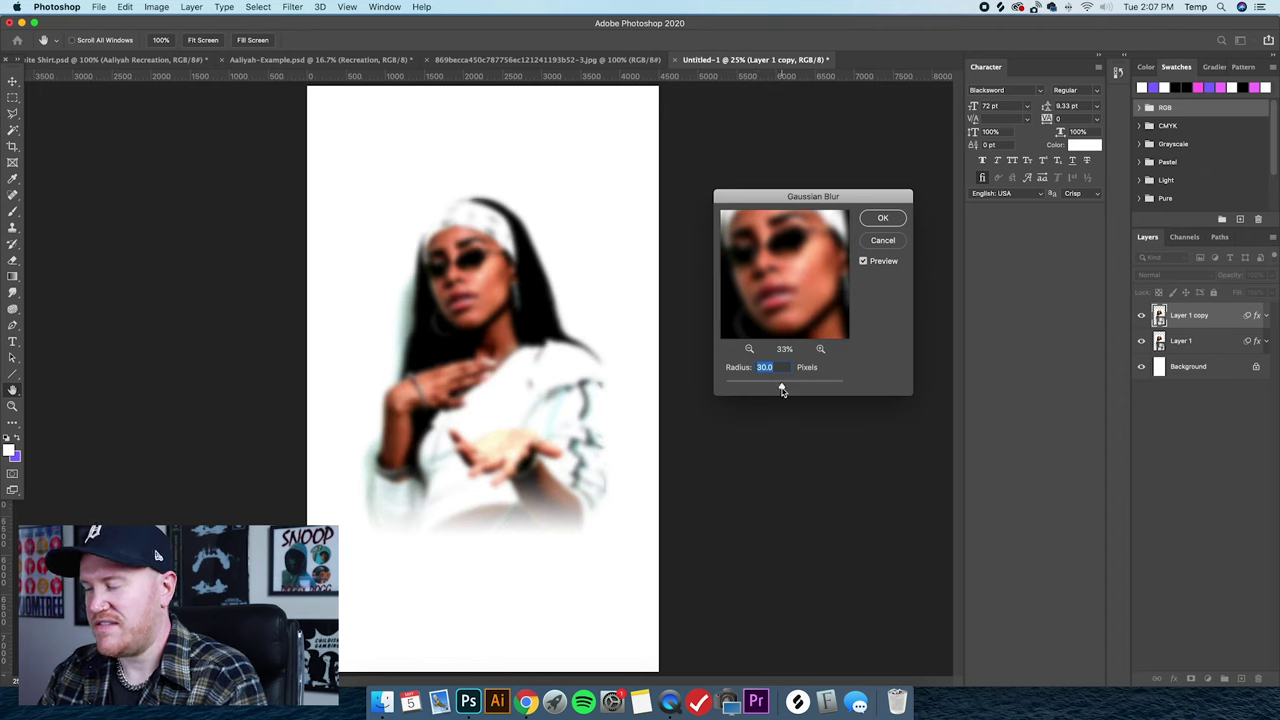
text(25)
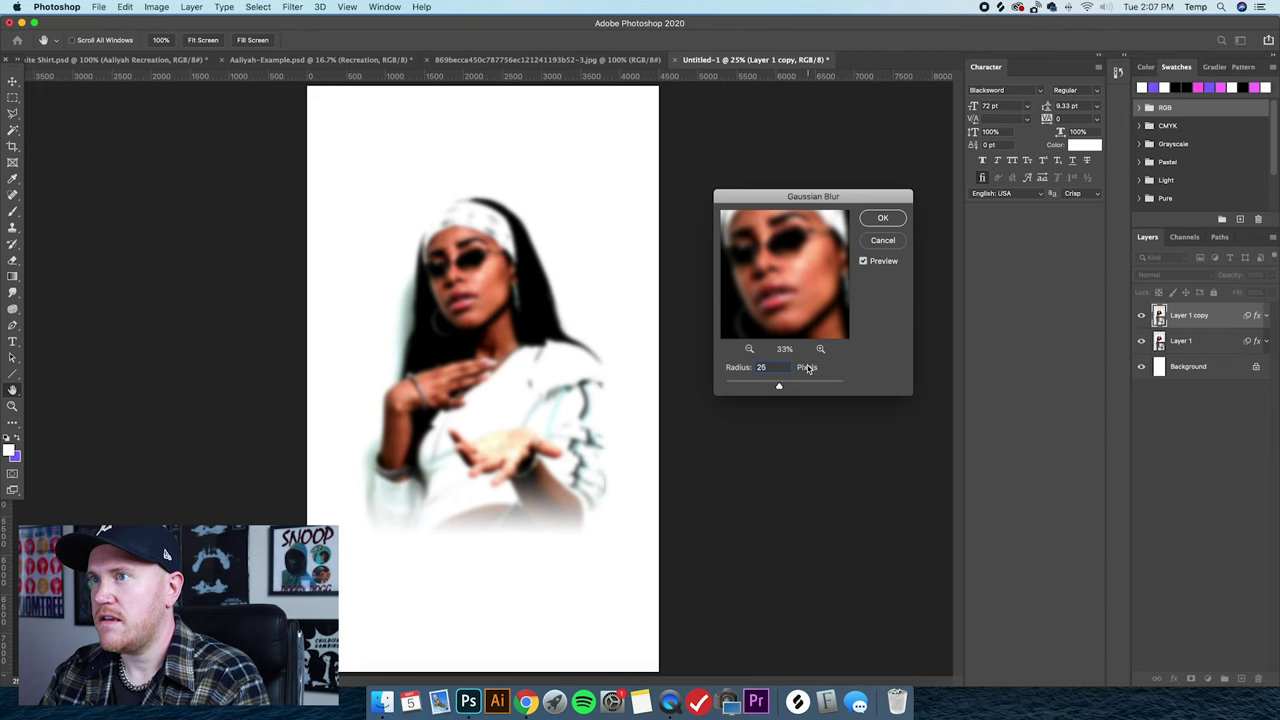
key(BackSpace)
key(BackSpace)
text(30)
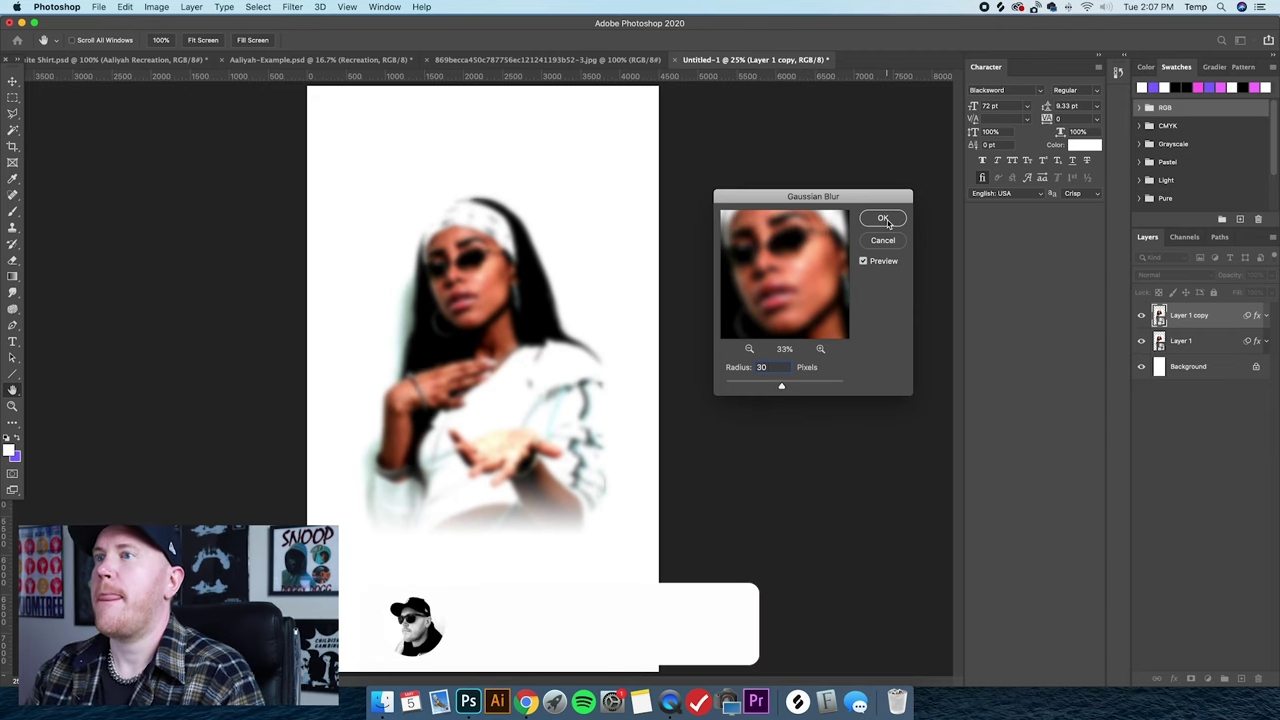
key(Return)
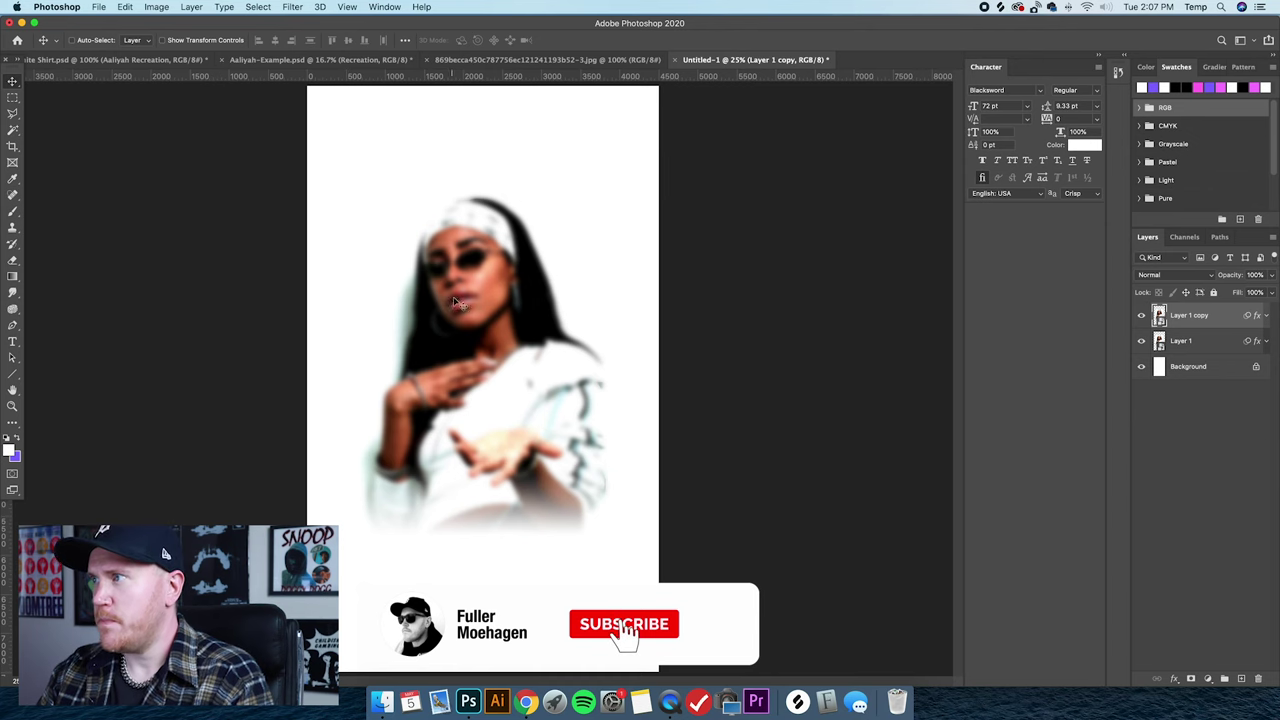
Change the blurred copy's blend mode to Overlay and toggle its visibility to compare the effect.
click(1163, 275)
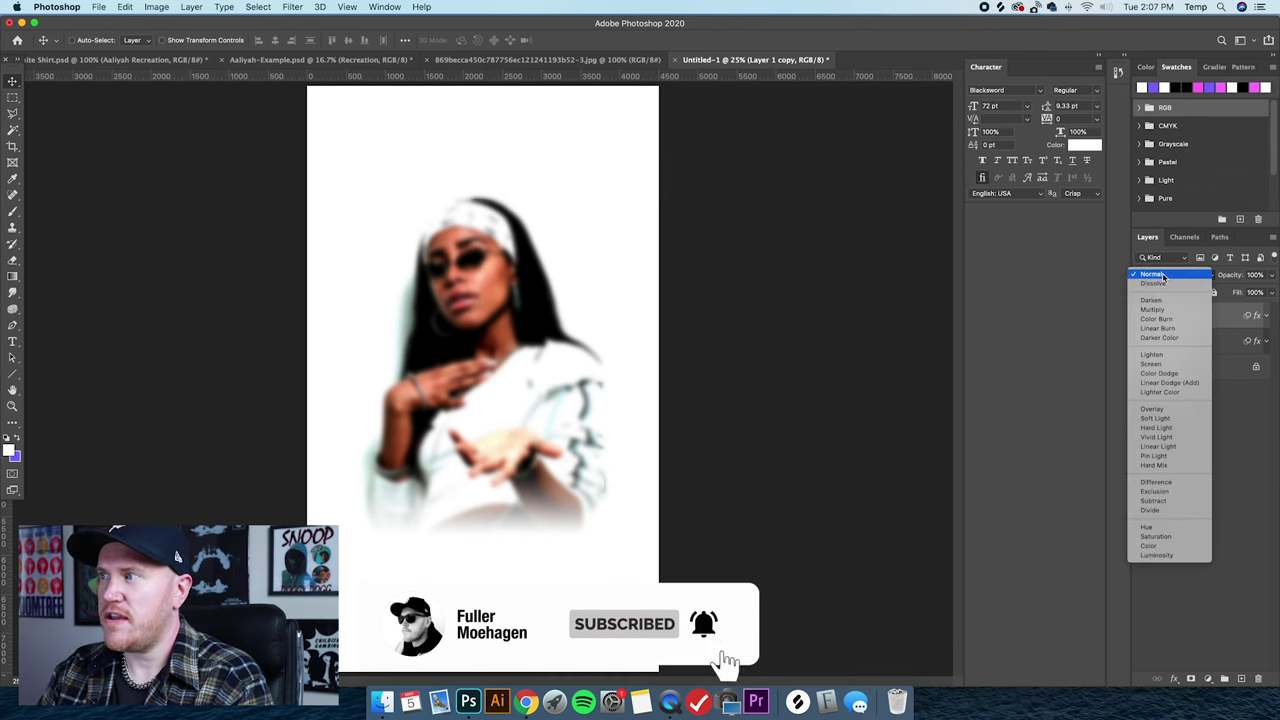
click(1160, 409)
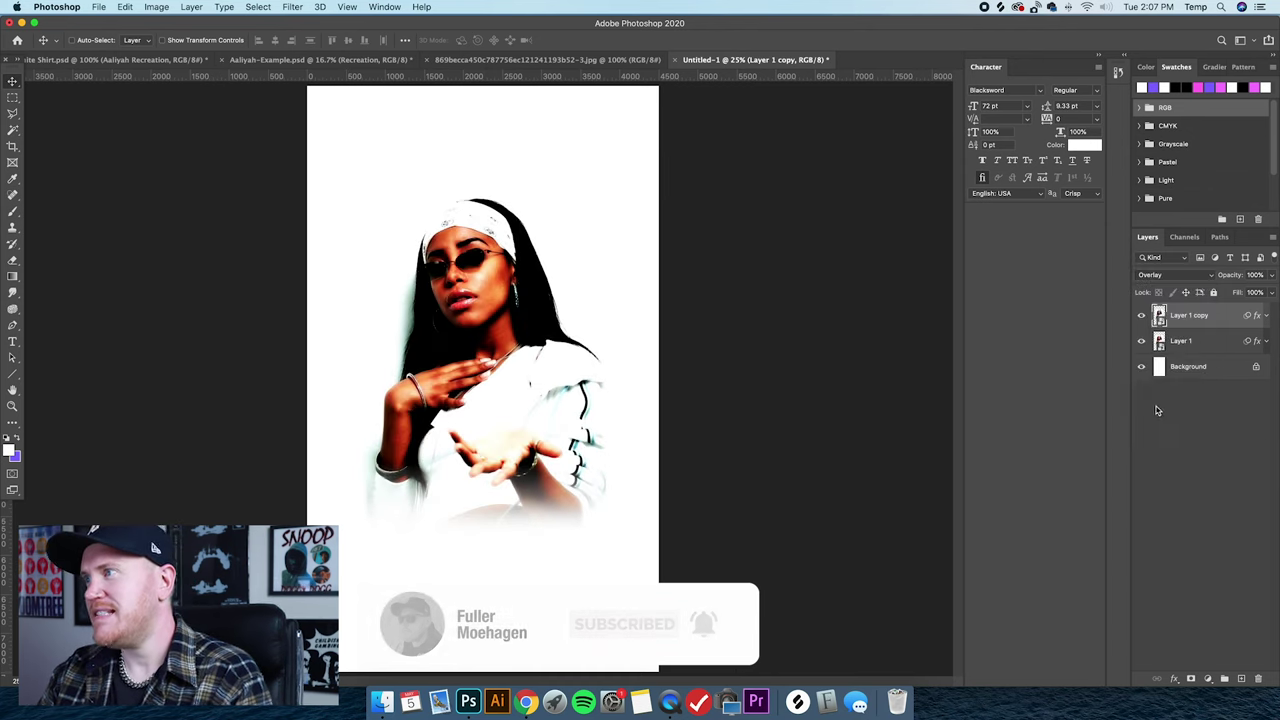
click(1141, 315)
click(1141, 315)
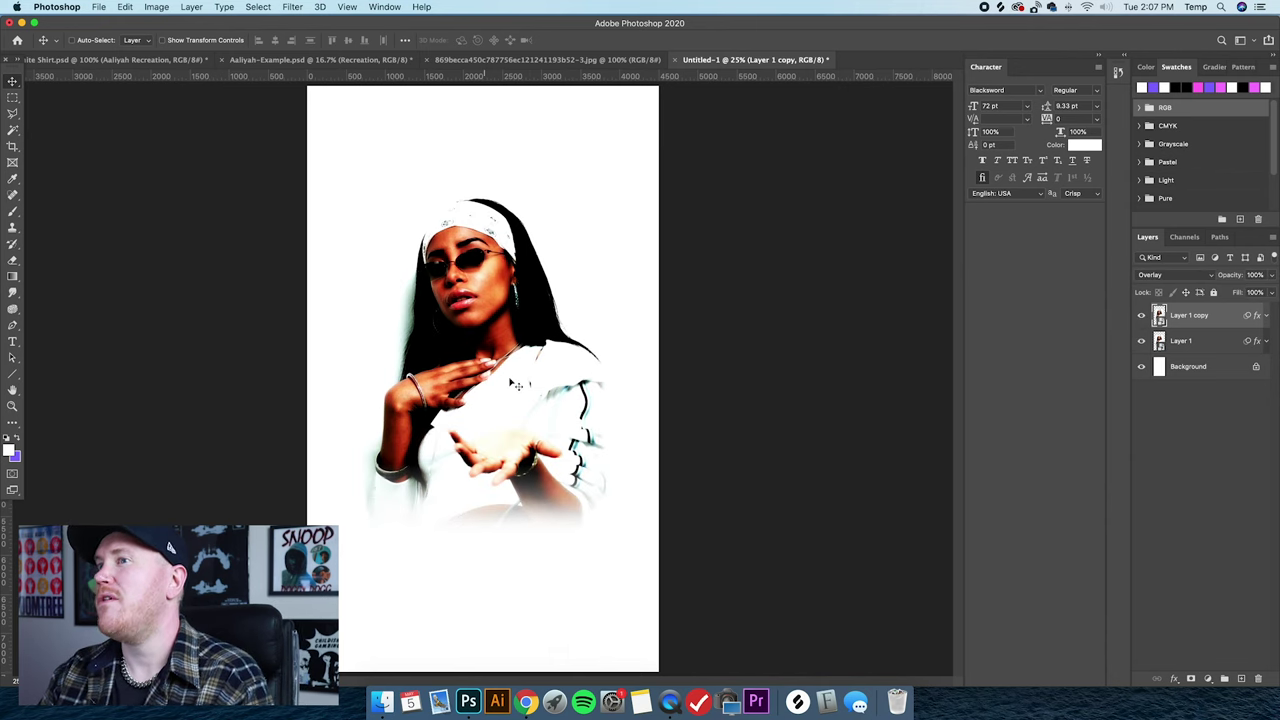
Examine the glow effect up close on the face, hands and jacket, and on the whole composition.
key(super+equal)
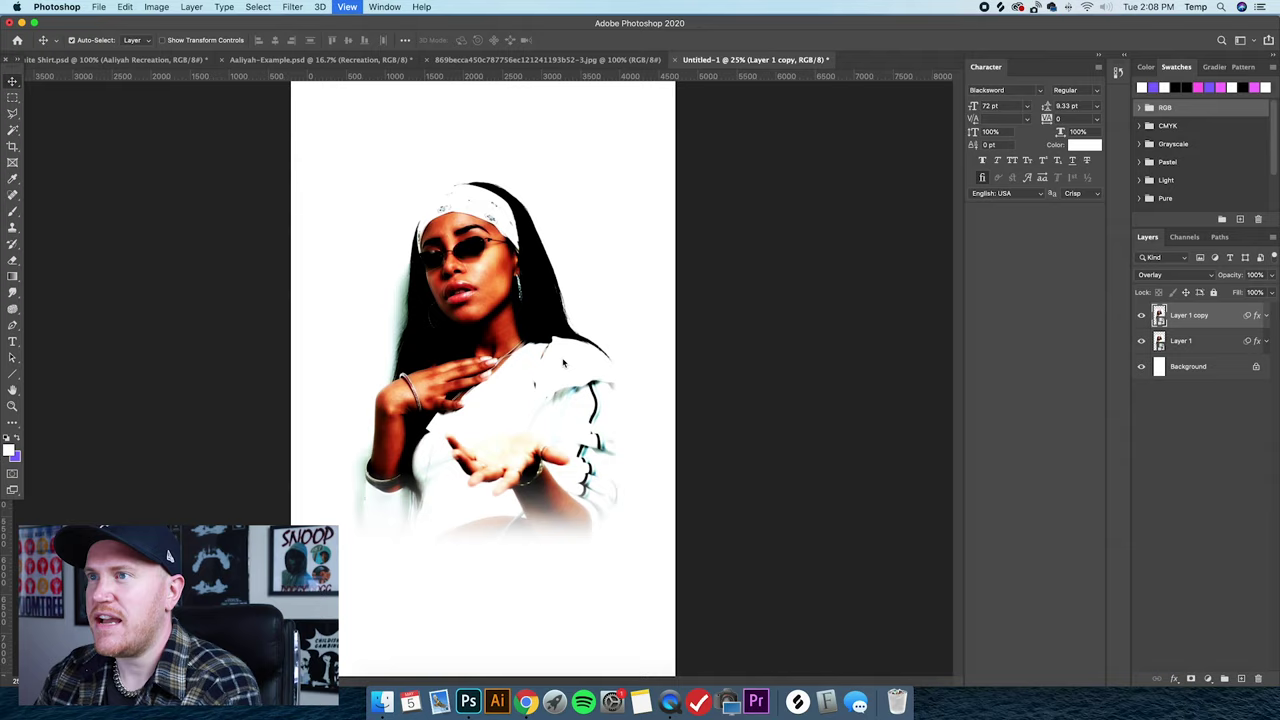
key(super+equal)
scroll(580, 350, up, 2)
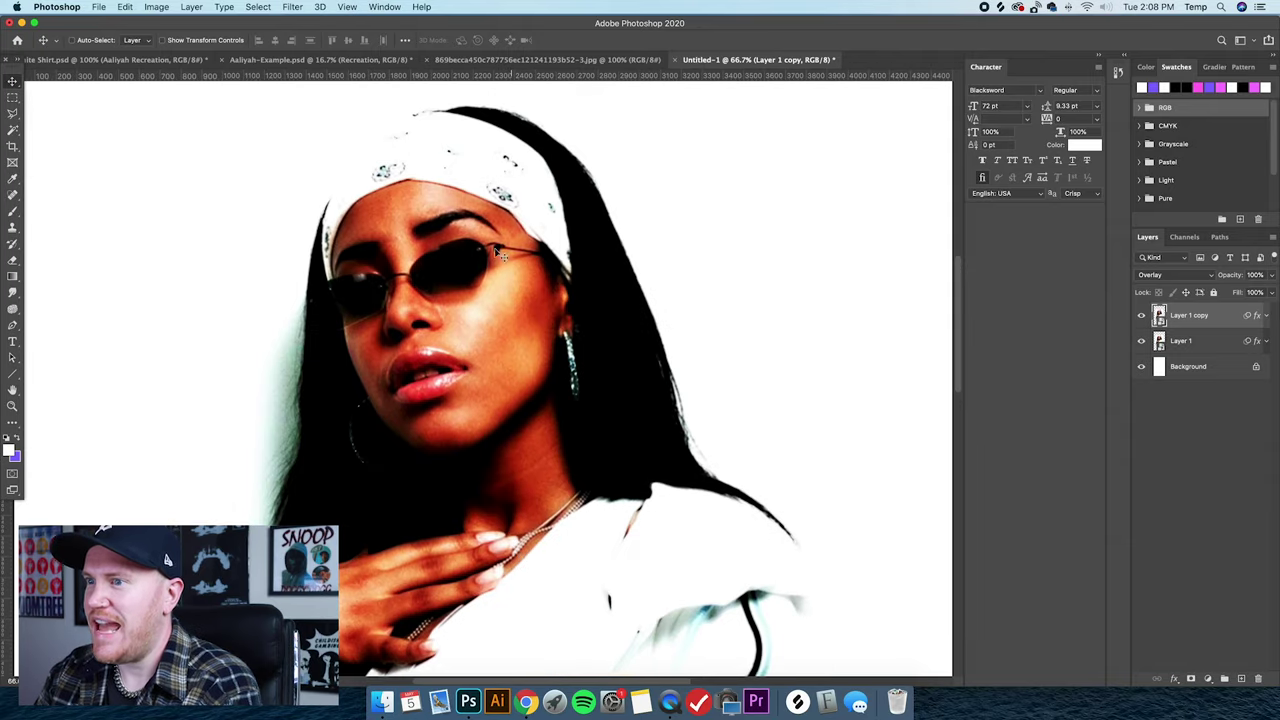
key(super+minus)
scroll(620, 420, down, 2)
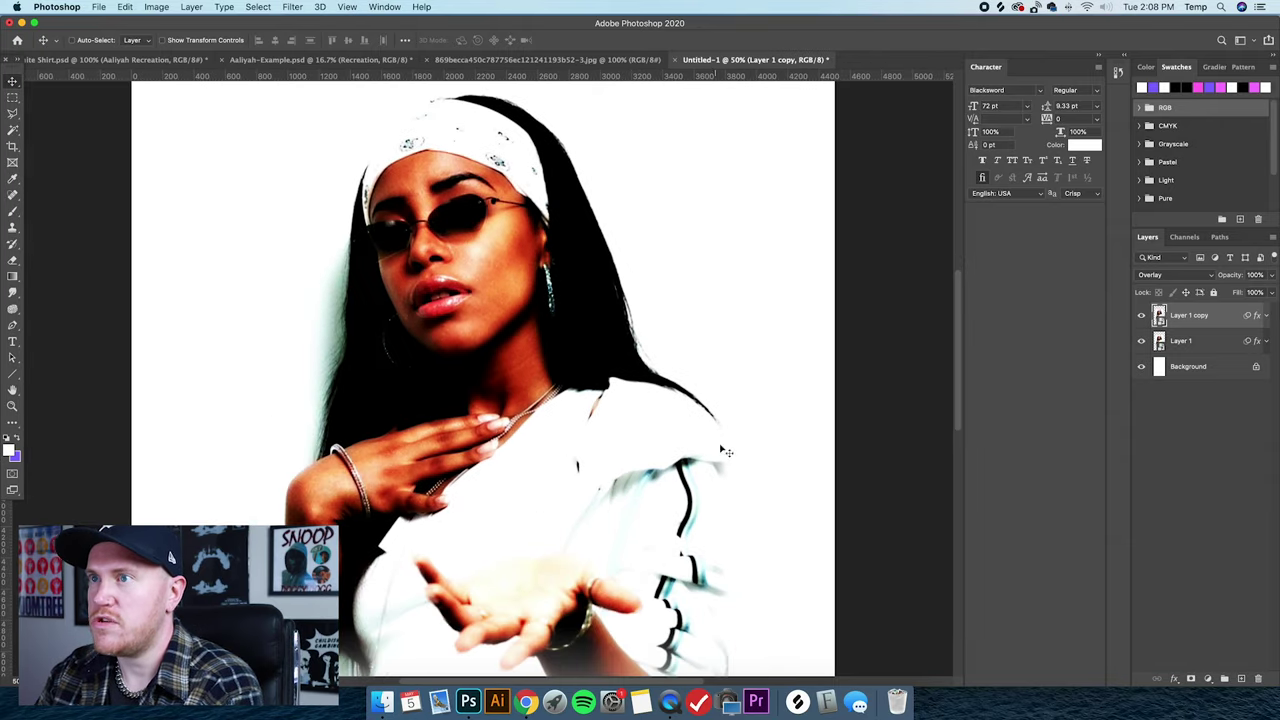
key(super+minus)
key(super+minus)
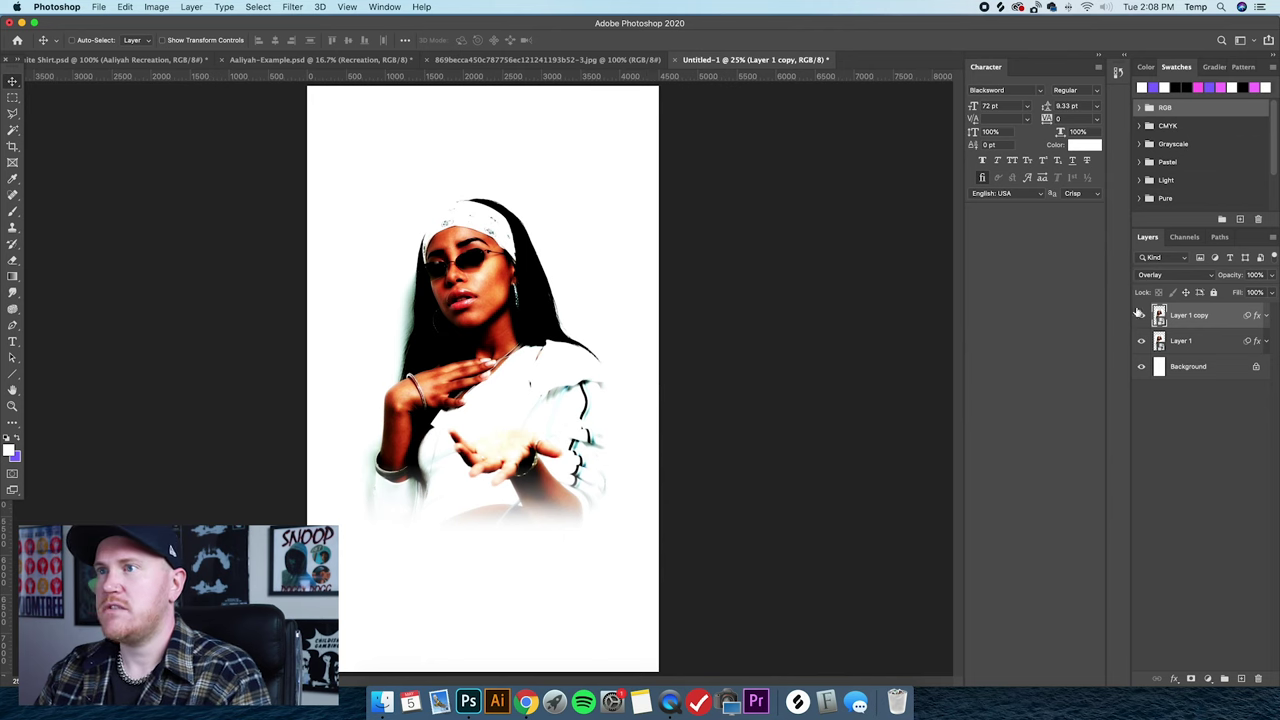
Toggle the blurred Overlay copy's visibility repeatedly to compare the photo with and without the glow effect.
click(1141, 317)
click(1141, 317)
click(1141, 317)
click(1141, 317)
click(1141, 317)
click(1141, 317)
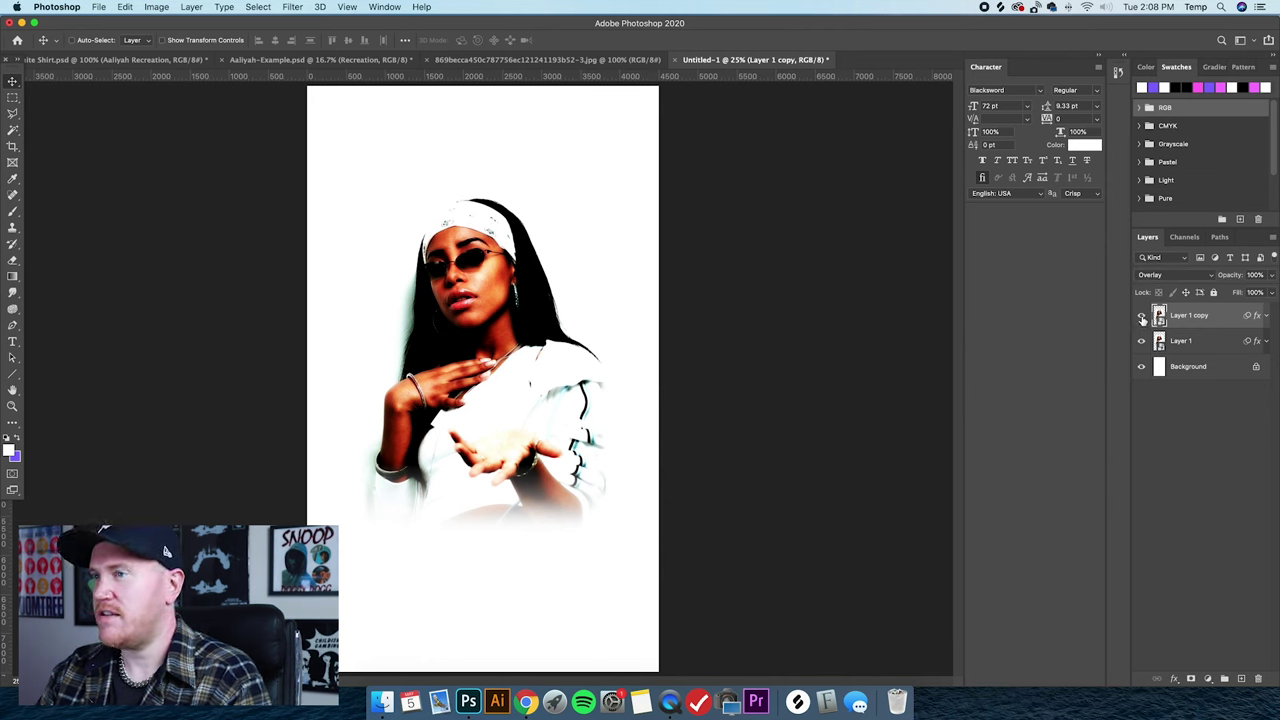
click(1141, 317)
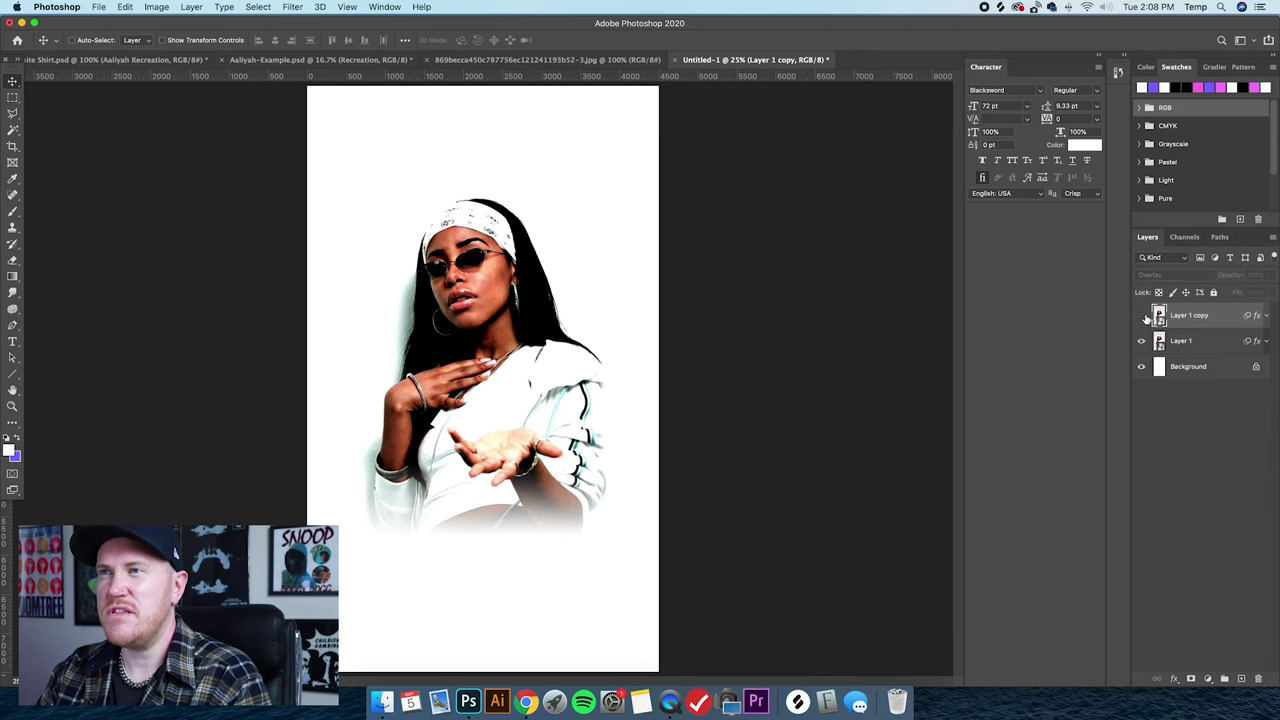
click(1141, 317)
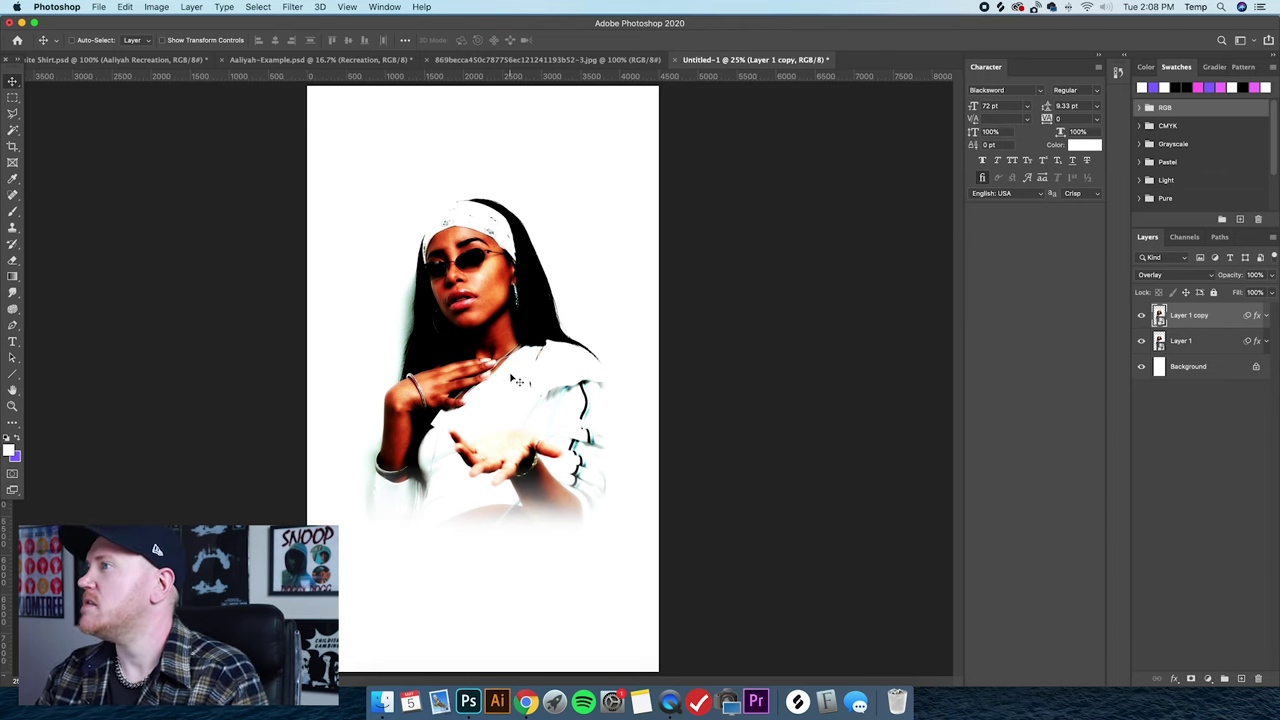
Select the original photo layer and its blurred Overlay copy together and group them.
shift+click(1224, 344)
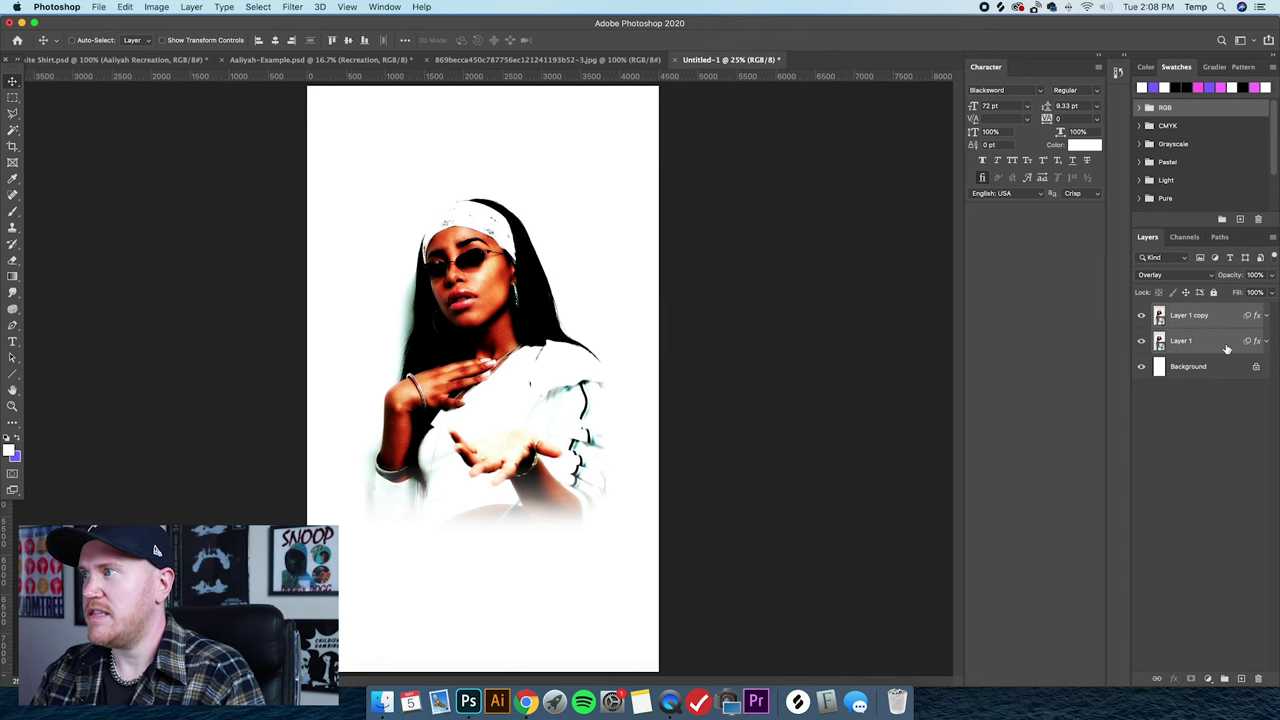
click(1214, 340)
click(1222, 318)
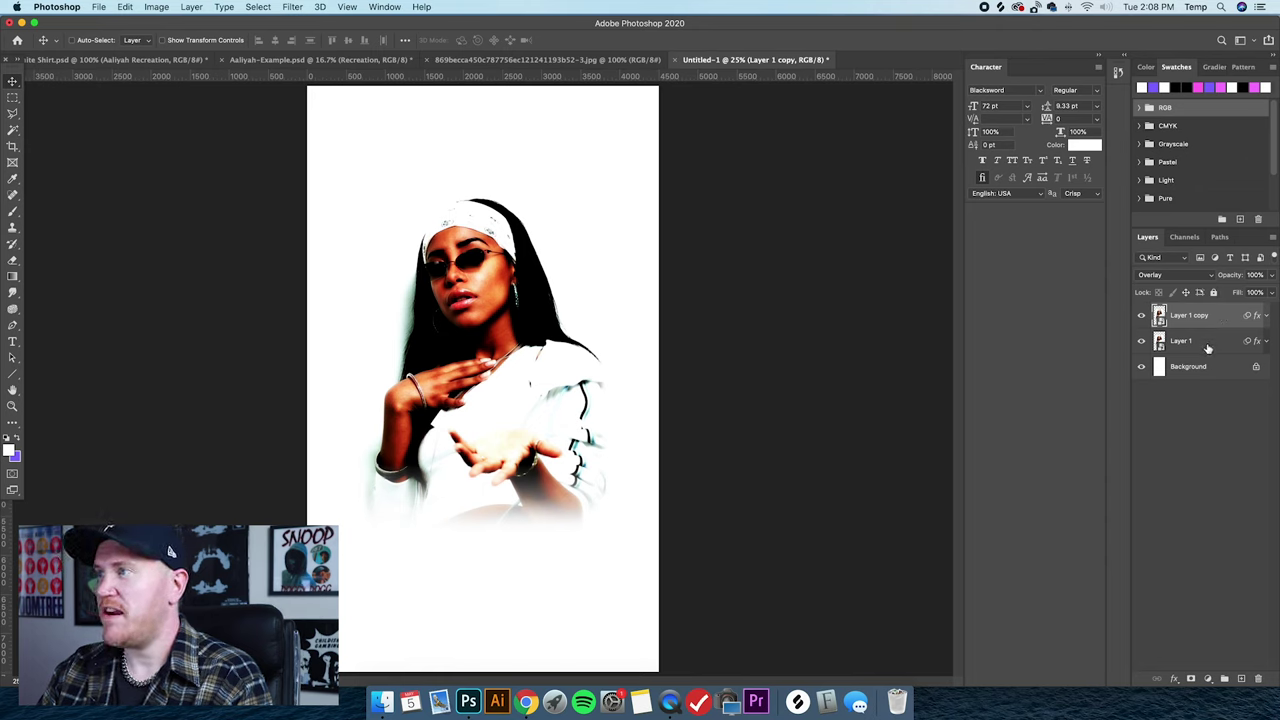
click(1245, 349)
click(1142, 316)
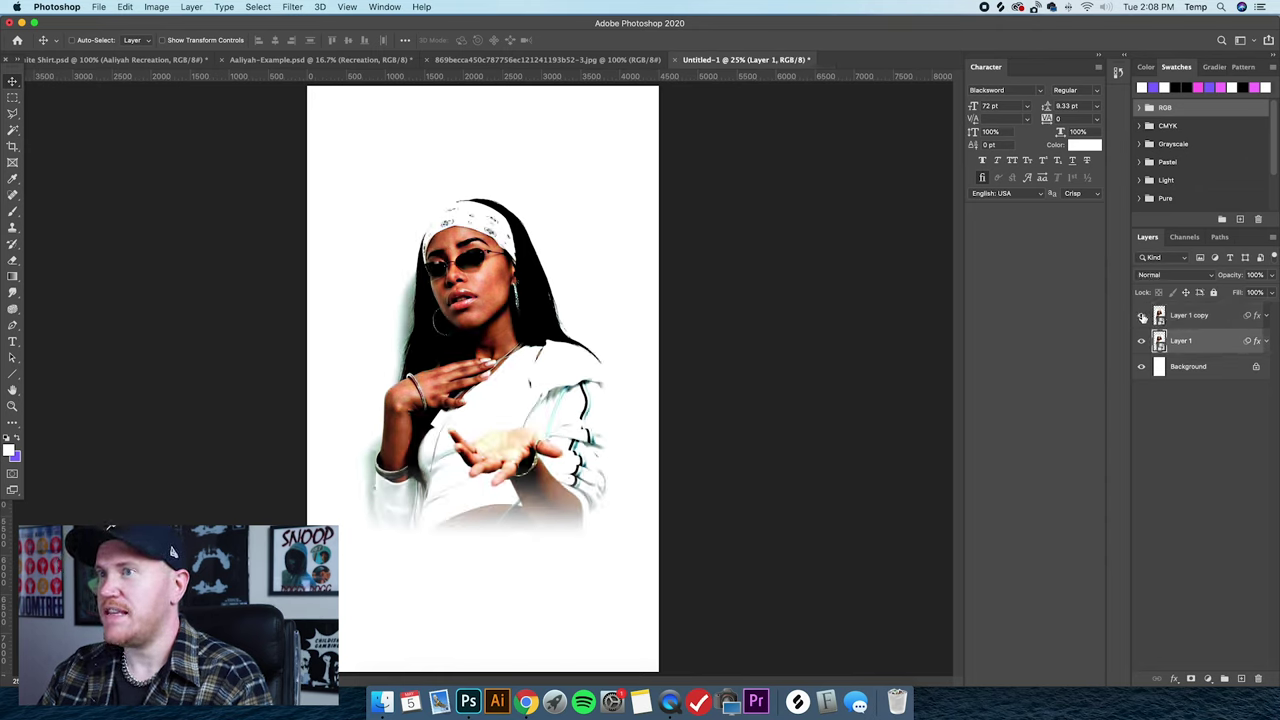
click(1142, 316)
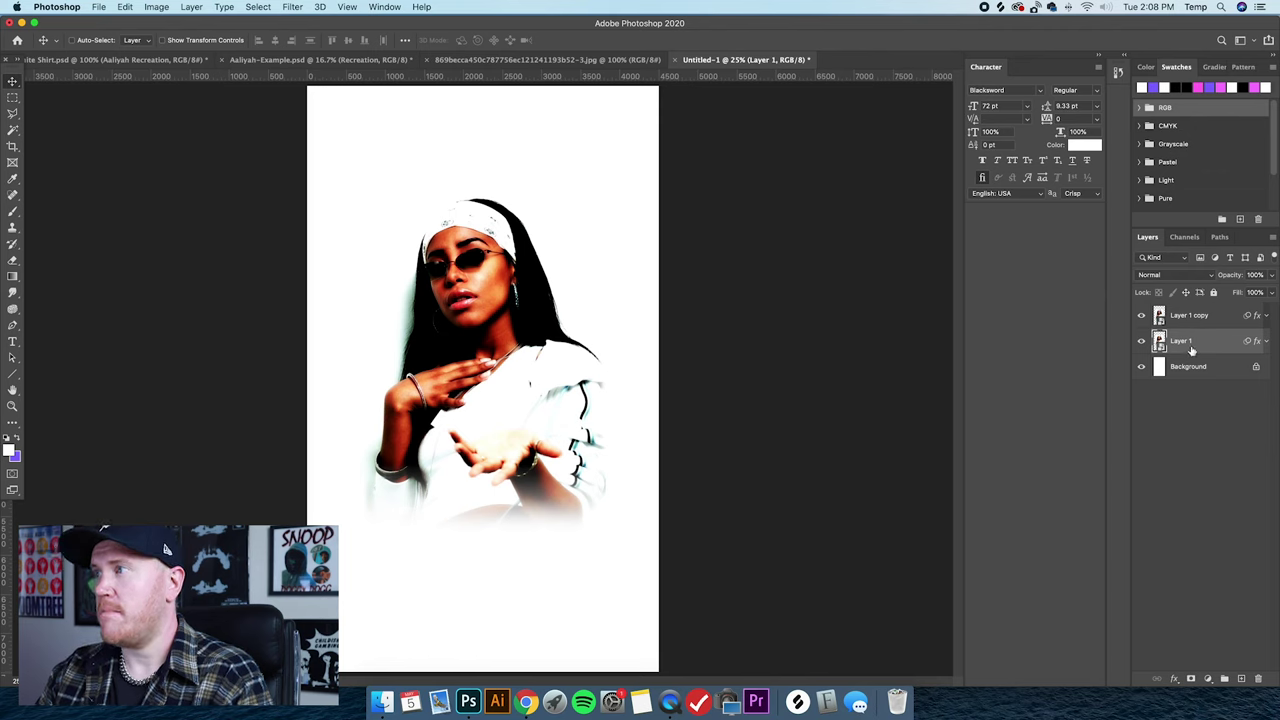
click(1202, 316)
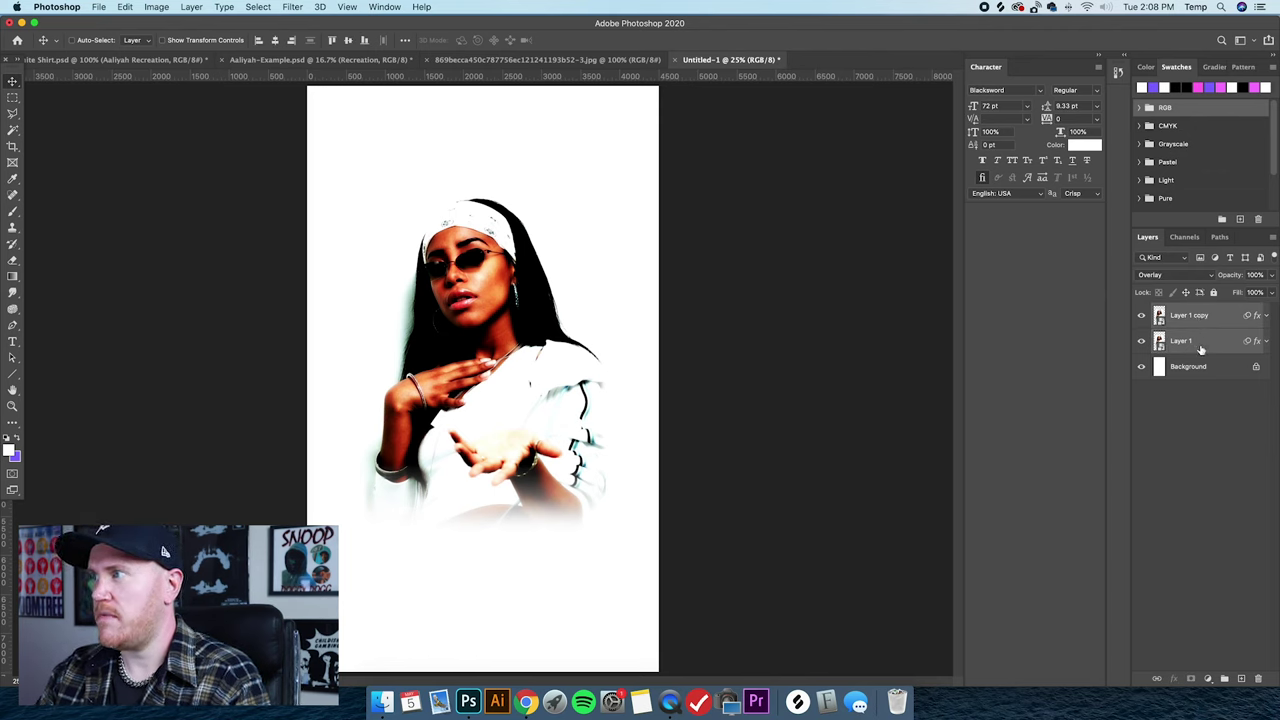
click(1208, 341)
shift+click(1209, 316)
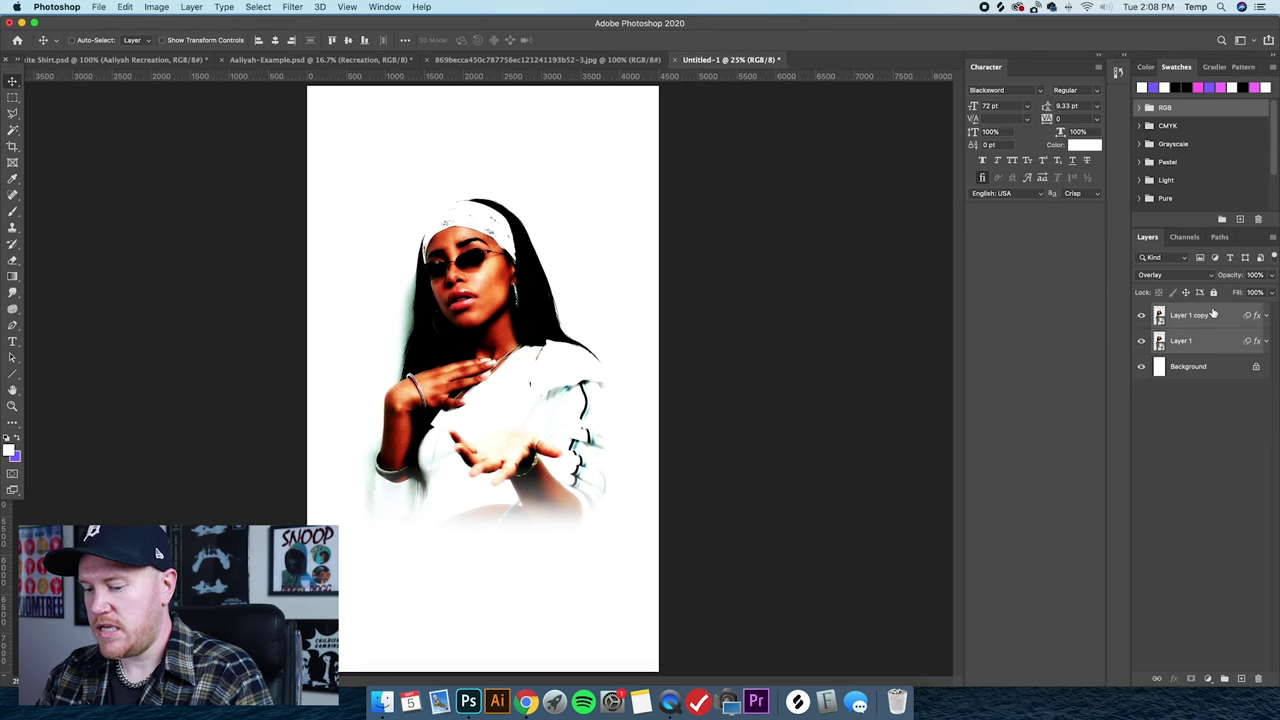
key(super+g)
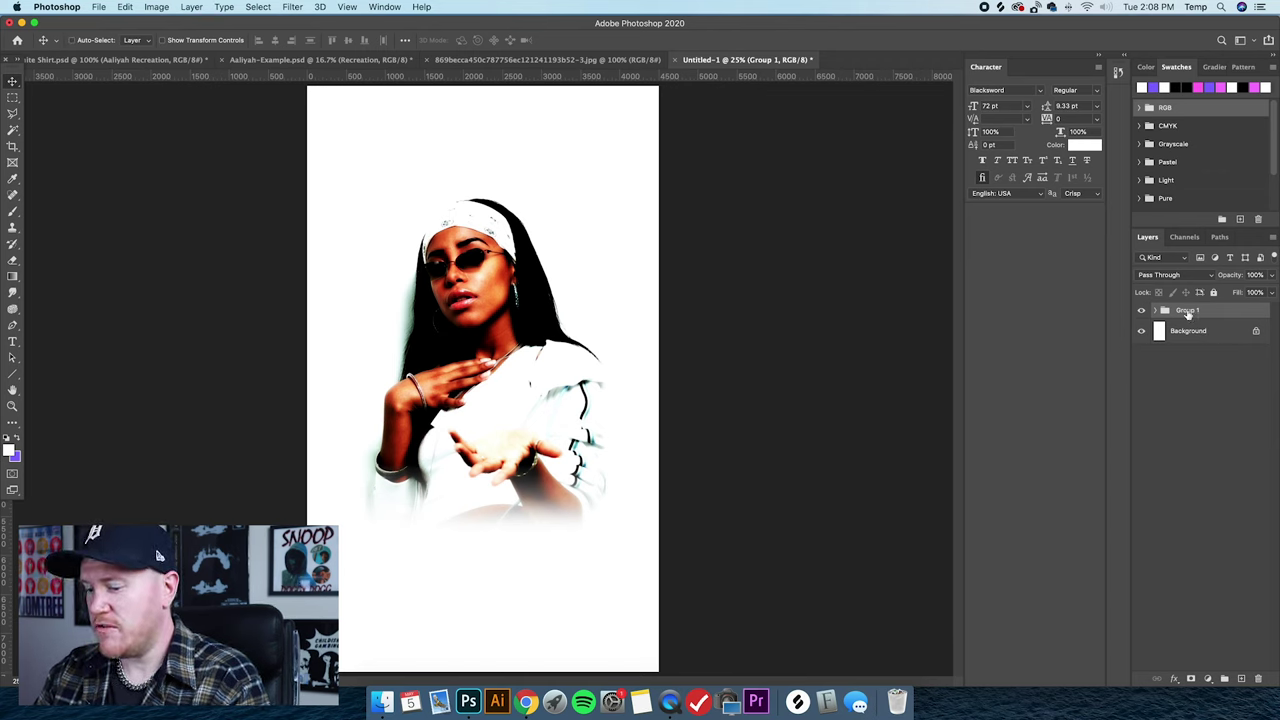
Duplicate the photo group, hide the original group as a backup, and select the duplicate.
key(super+j)
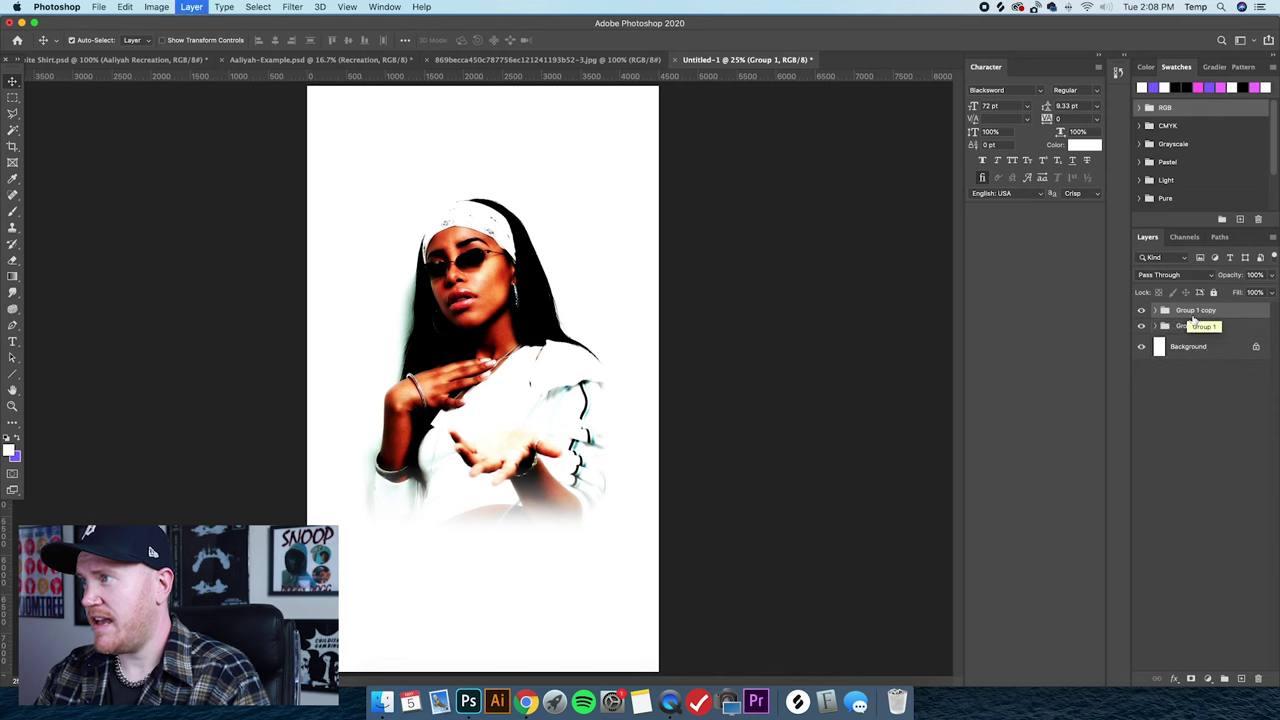
click(1141, 327)
click(1195, 327)
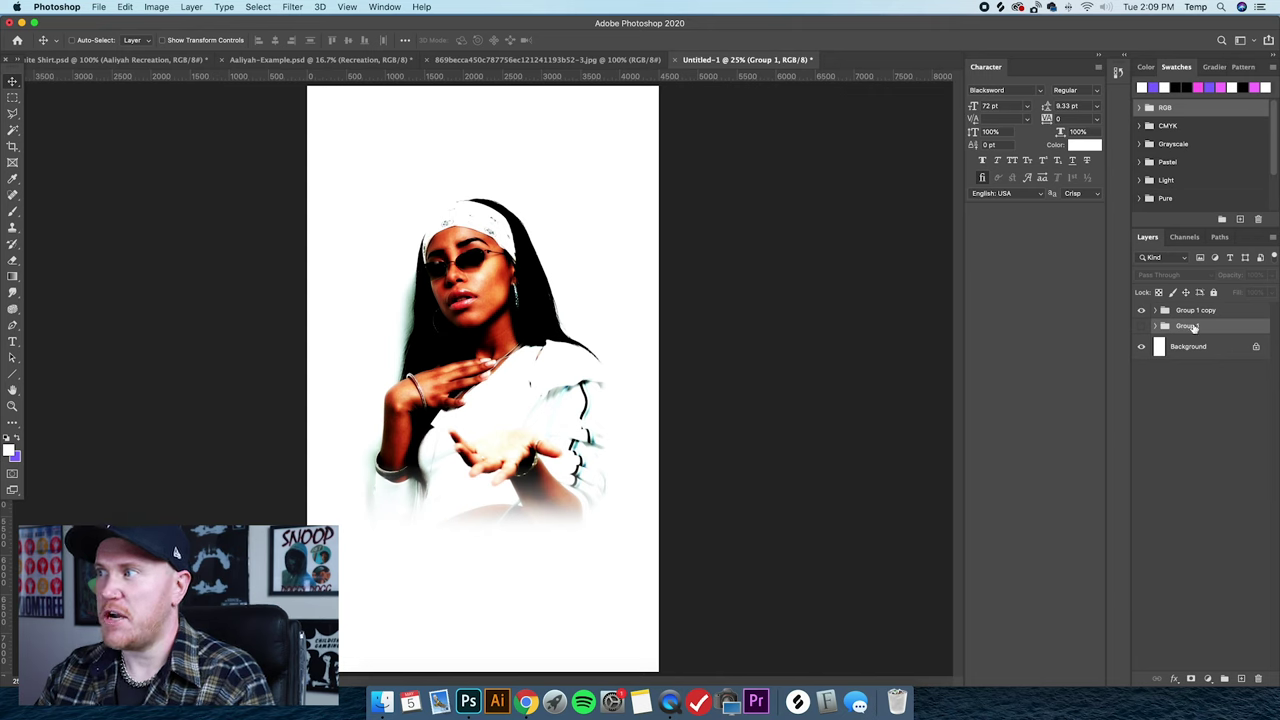
click(1197, 311)
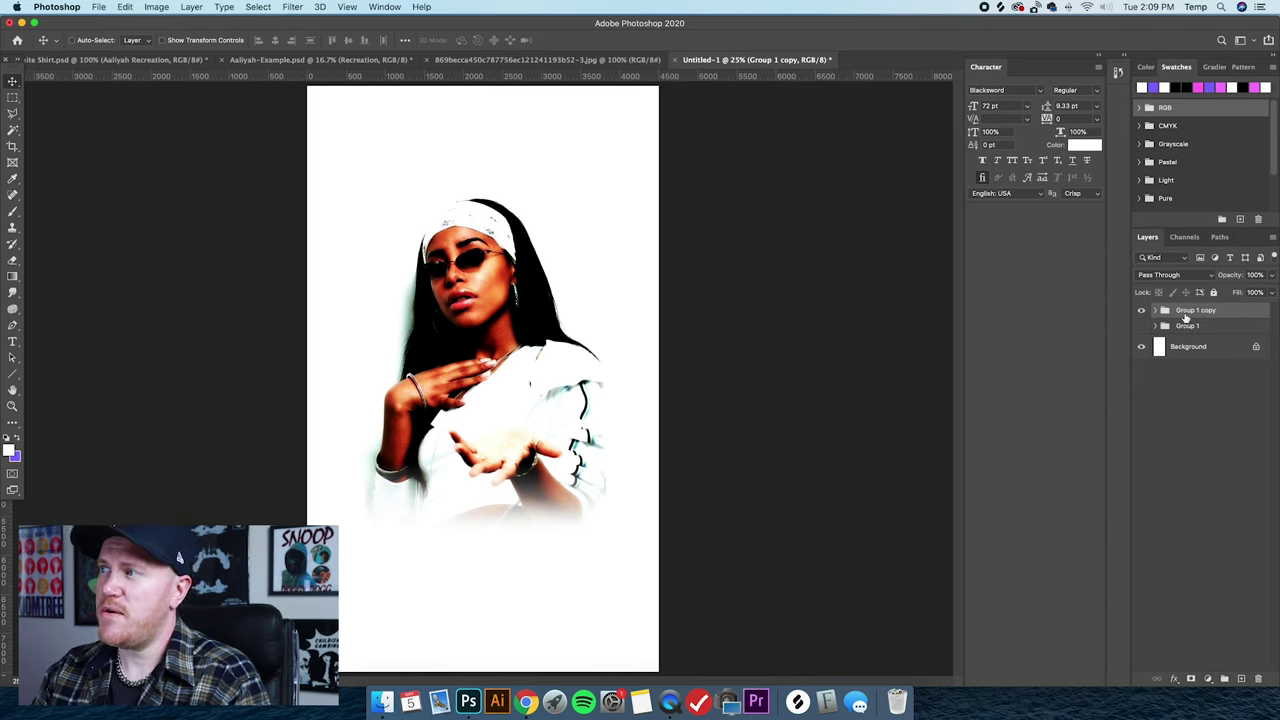
Merge the duplicated group into a single layer and check the separate layers kept in the hidden original group.
right_click(1189, 315)
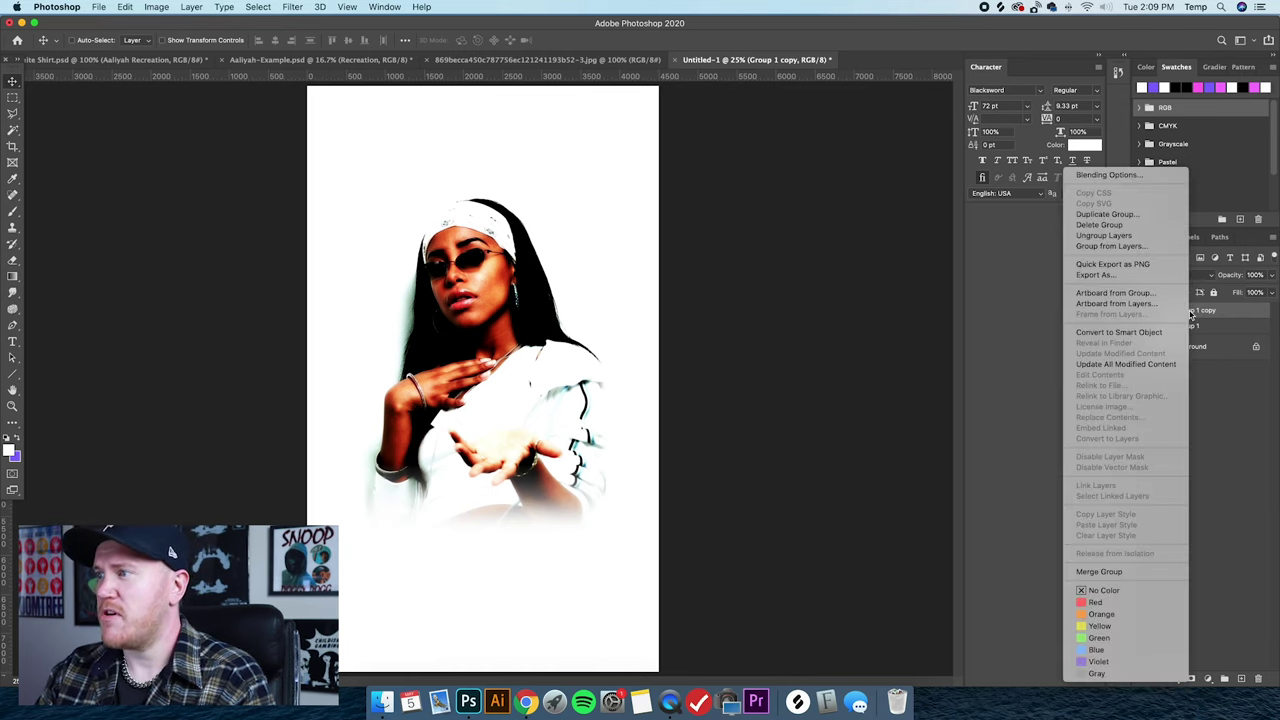
click(1118, 572)
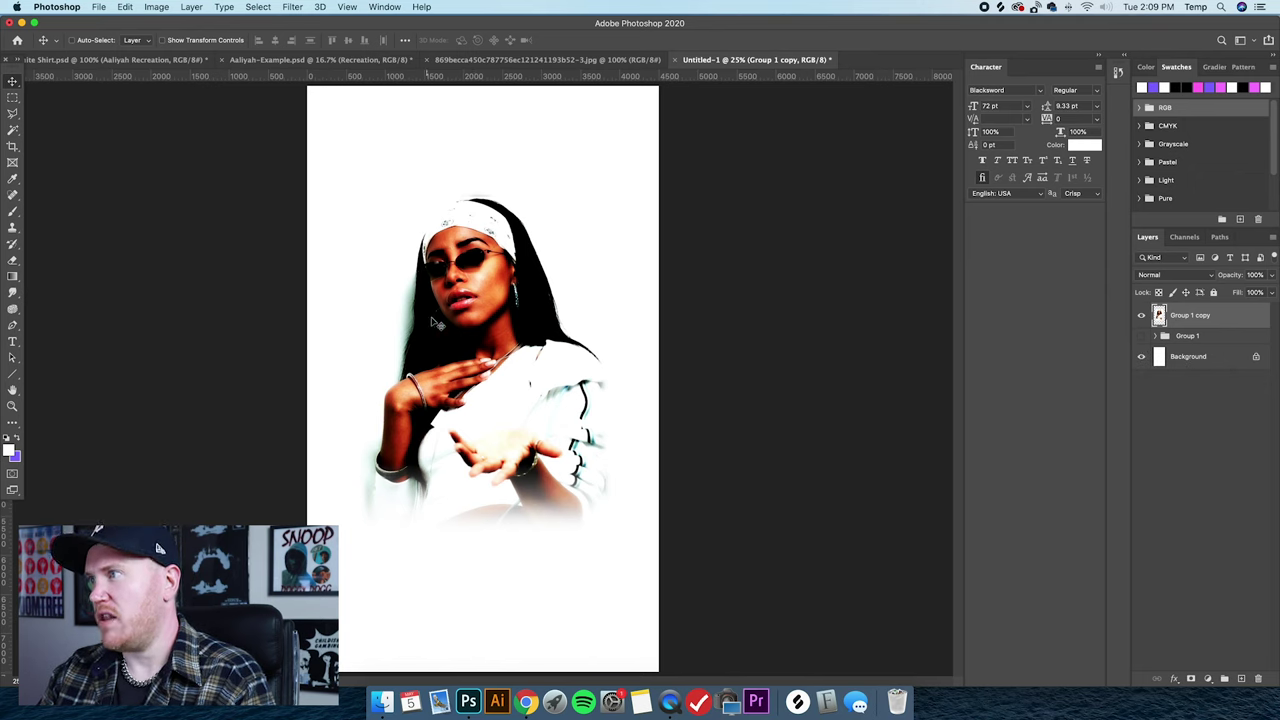
click(1155, 336)
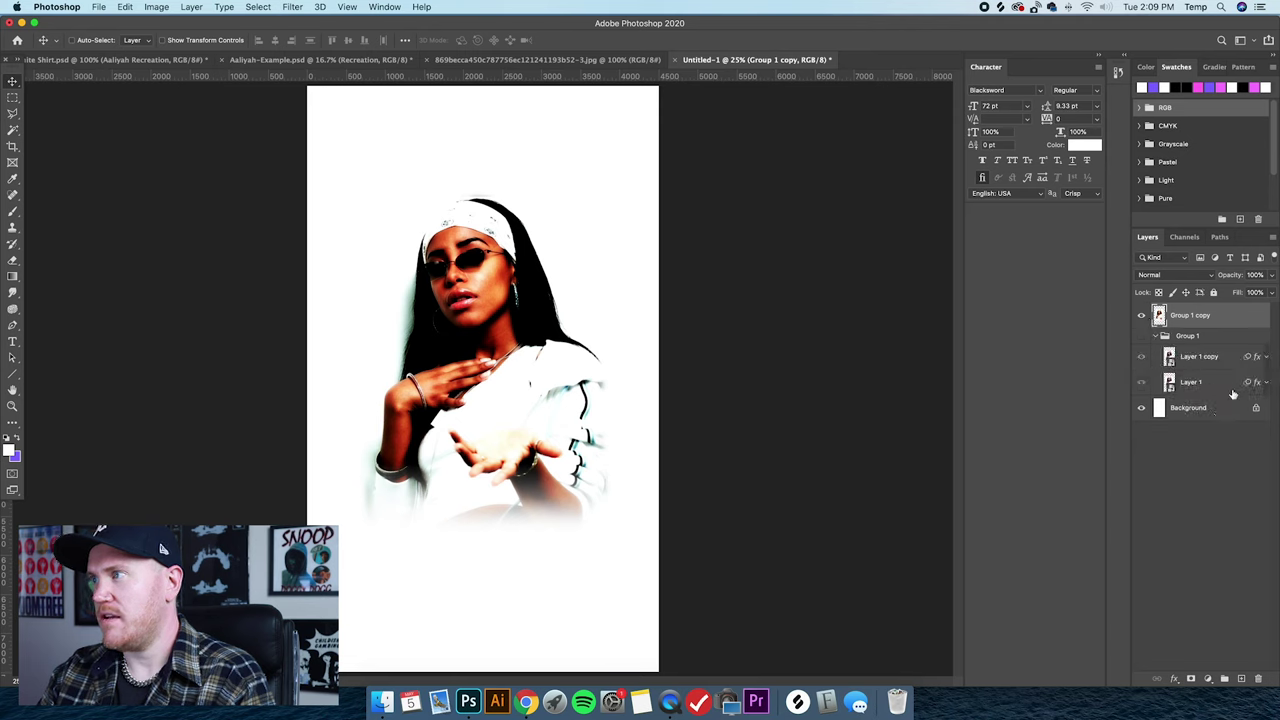
click(1156, 337)
click(1156, 337)
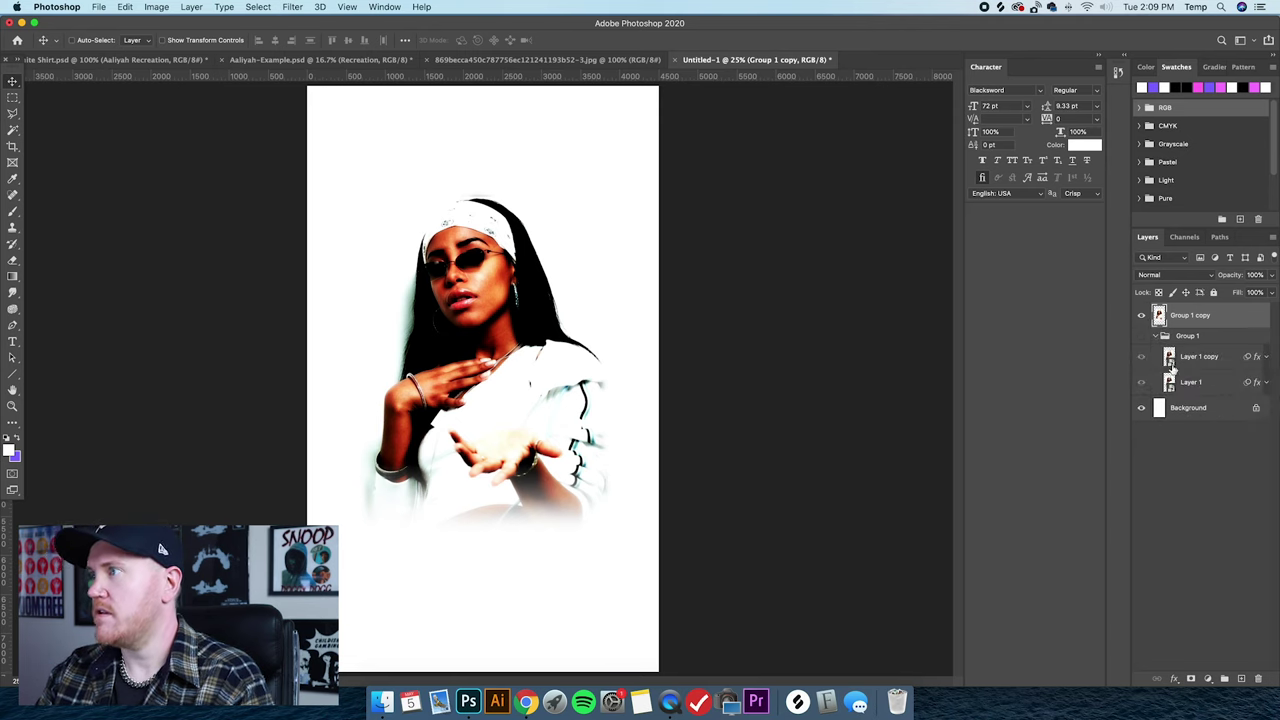
click(1157, 336)
click(1143, 318)
click(1143, 318)
right_click(1201, 324)
key(Escape)
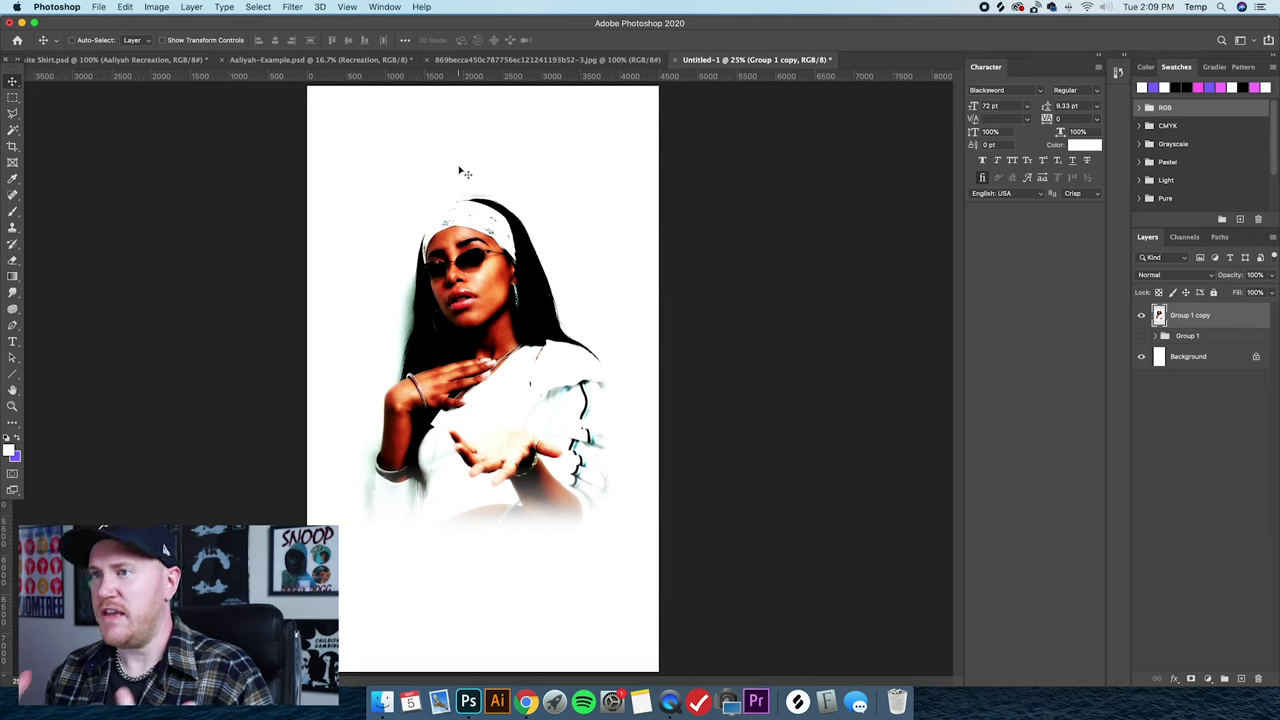
Open the Filter Gallery on the merged photo layer with Paint Daubs chosen and the preview at 50%.
click(292, 7)
click(314, 62)
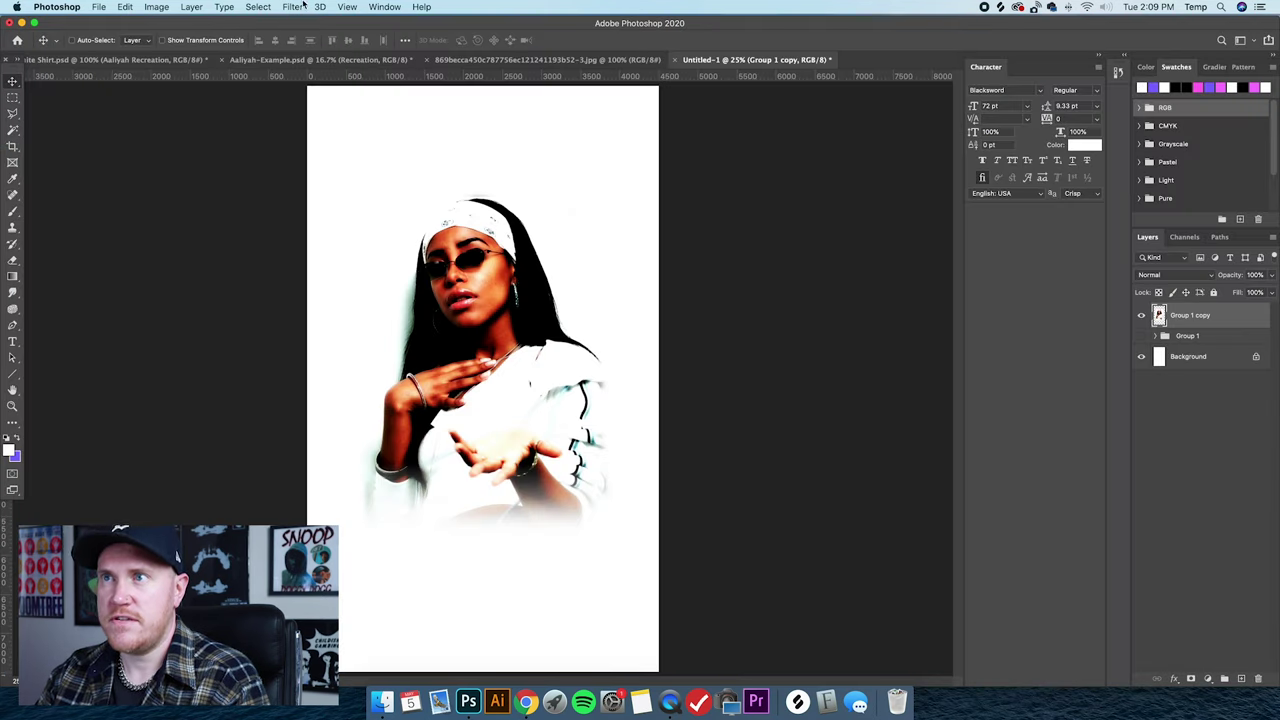
click(292, 7)
click(316, 61)
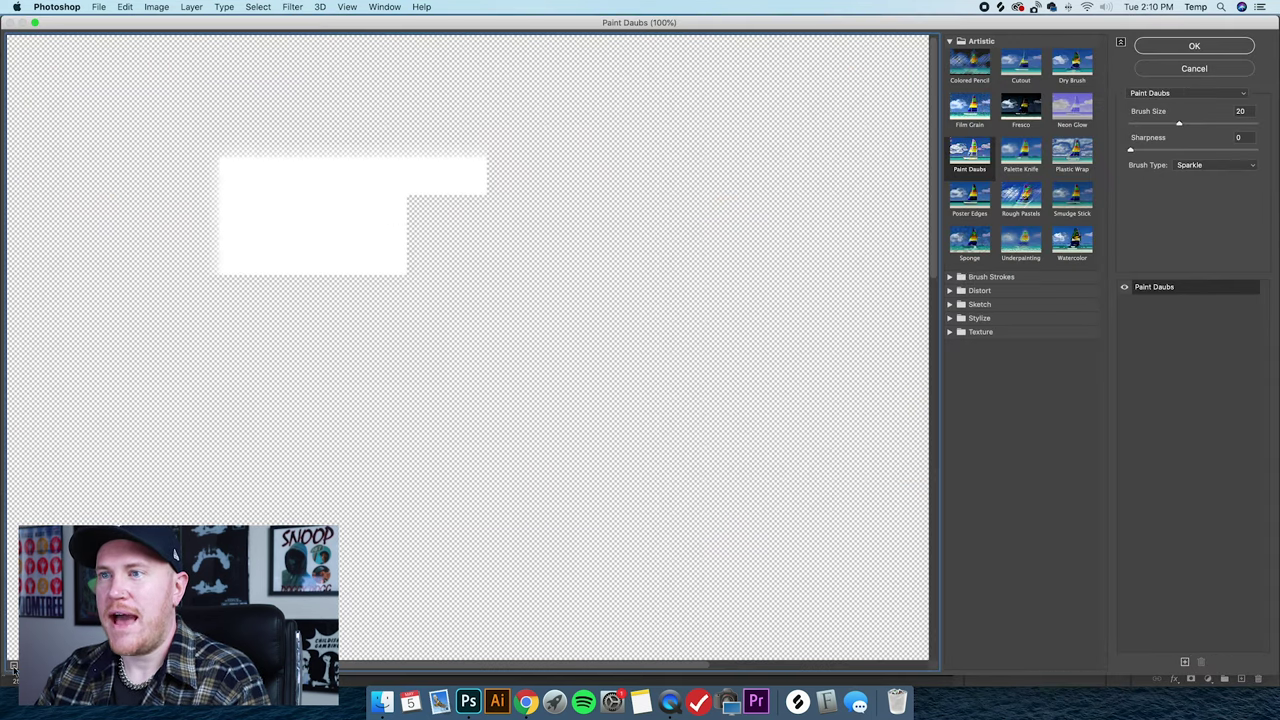
click(13, 667)
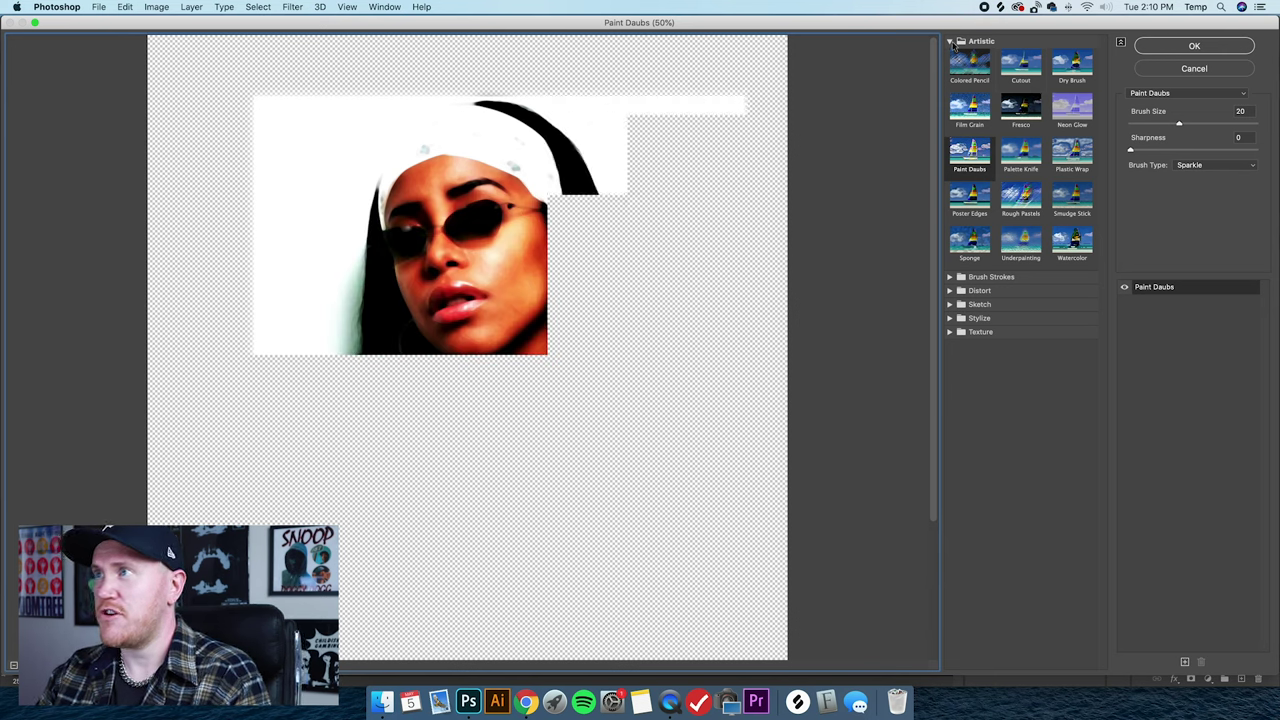
click(951, 41)
click(951, 41)
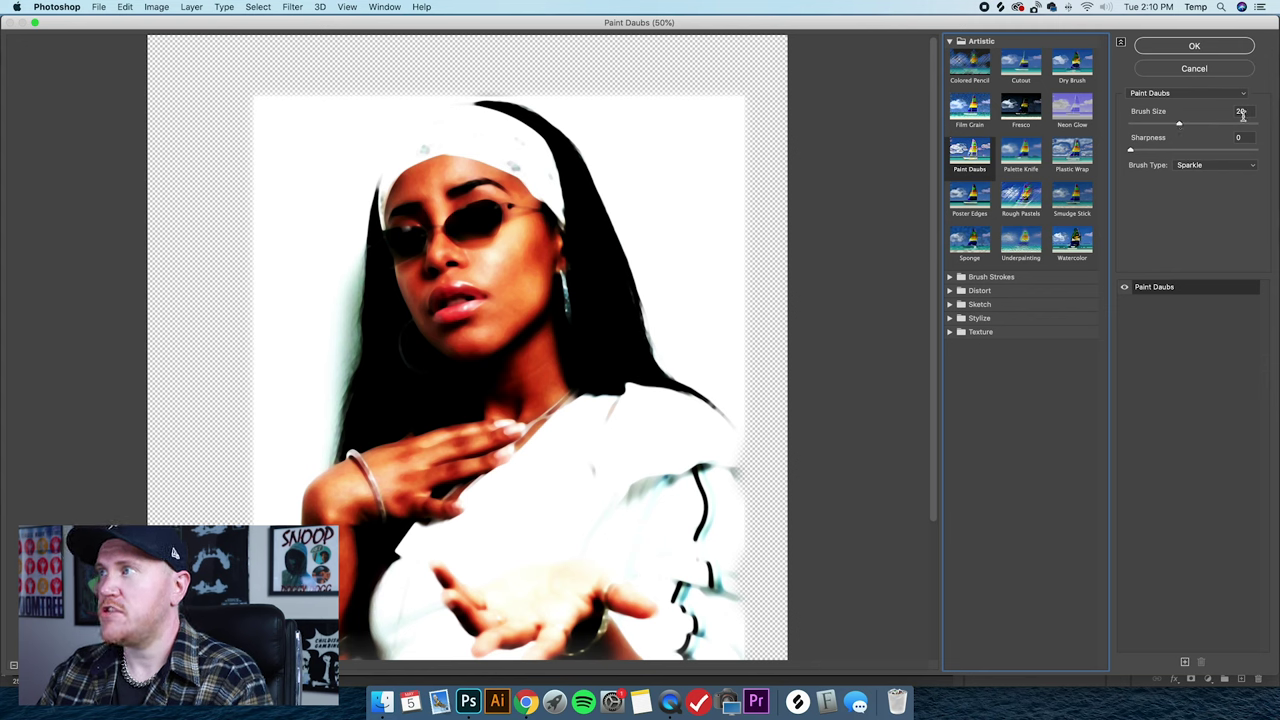
Apply Paint Daubs with brush size 20, sharpness 0 and brush type Sparkle, checking the whole figure in the preview.
click(1128, 150)
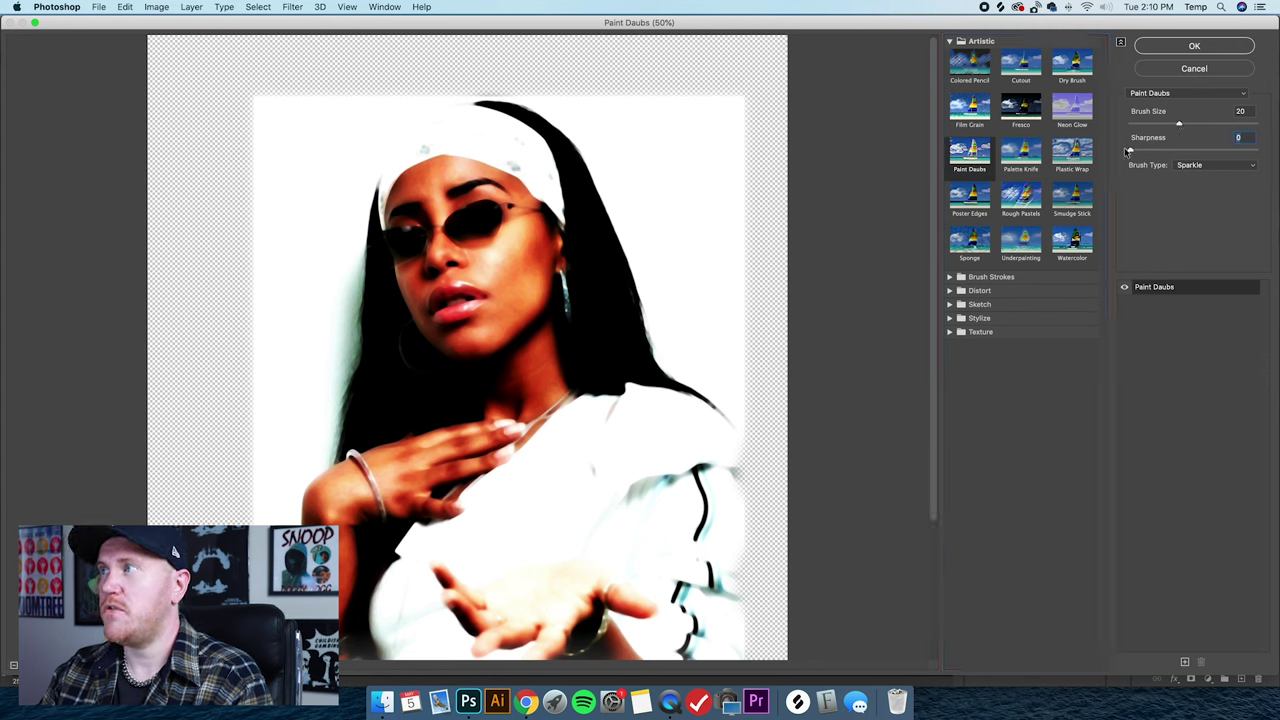
click(1200, 167)
click(1200, 168)
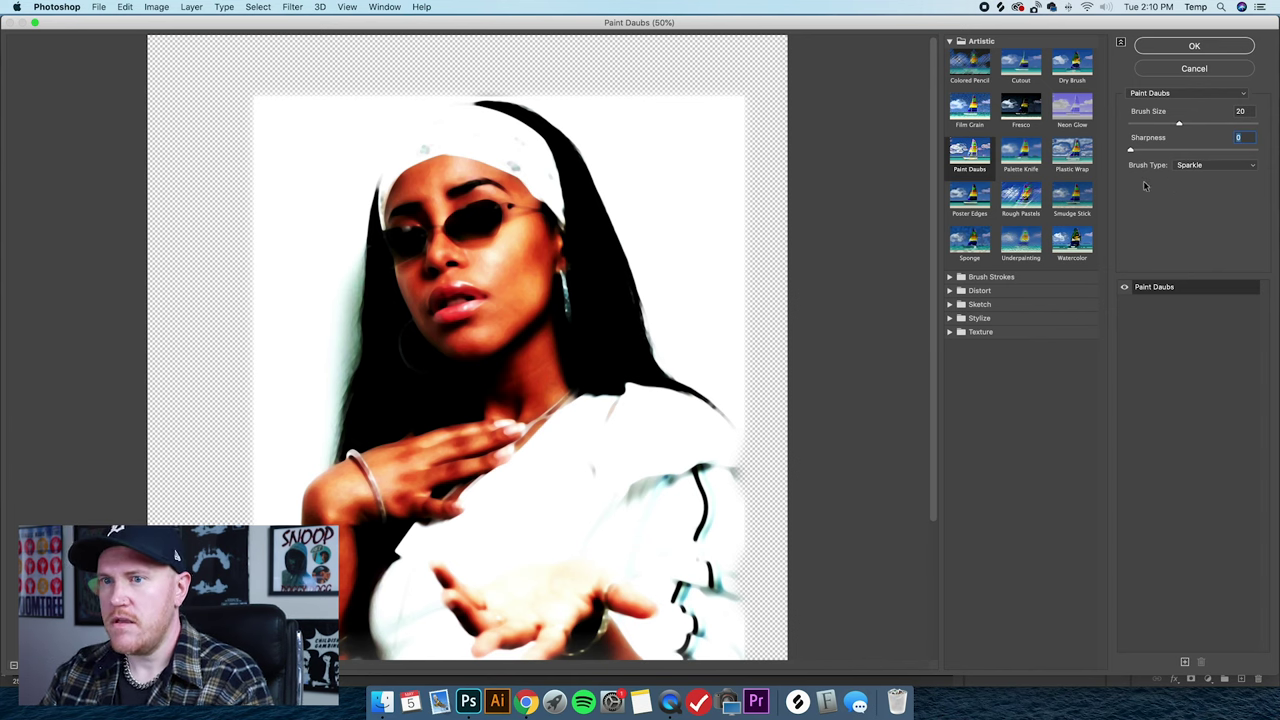
key(super+minus)
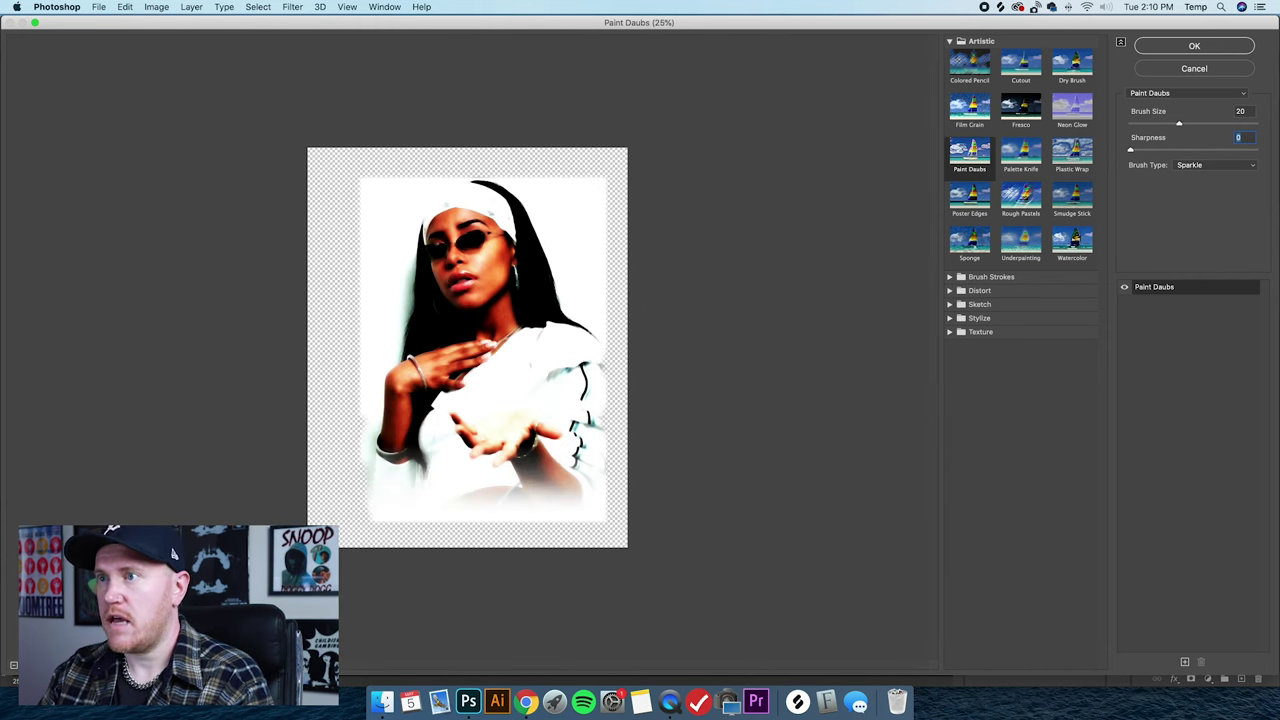
key(super+plus)
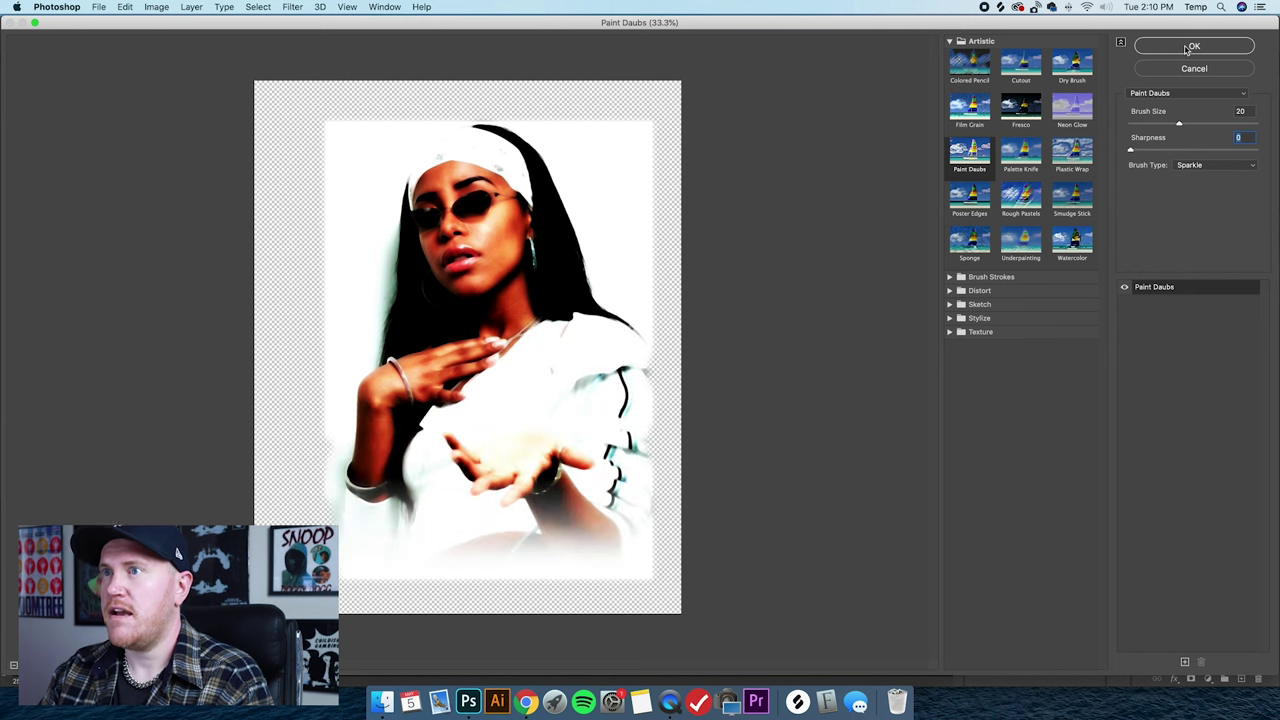
click(1191, 47)
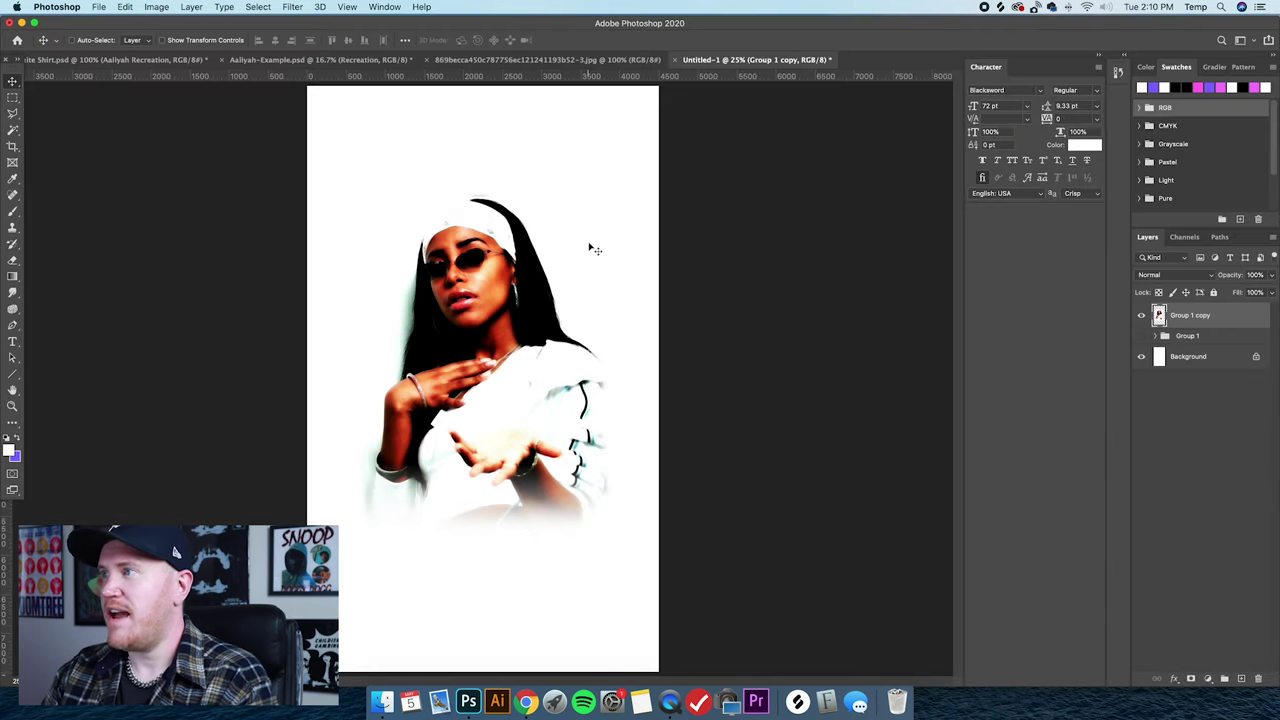
Compare the painted layer with the unfiltered group by switching their visibility, leaving only the painted version shown.
click(1142, 316)
key(super+plus)
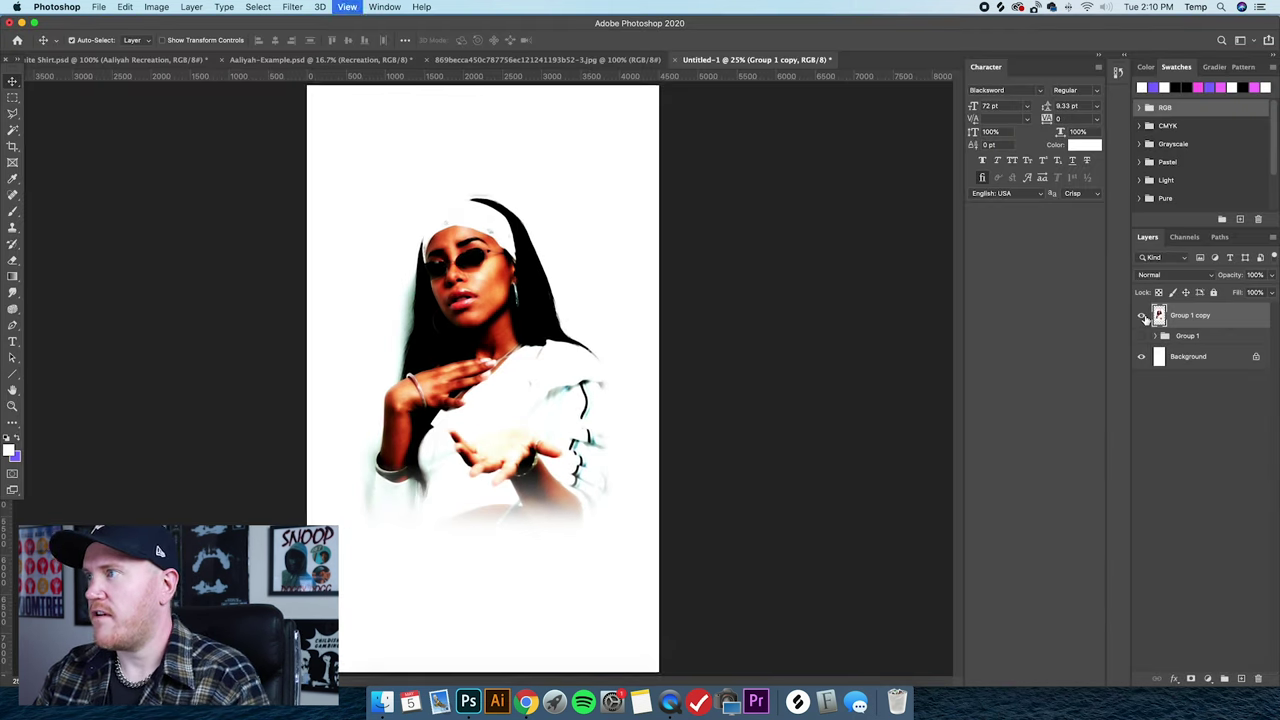
click(1142, 336)
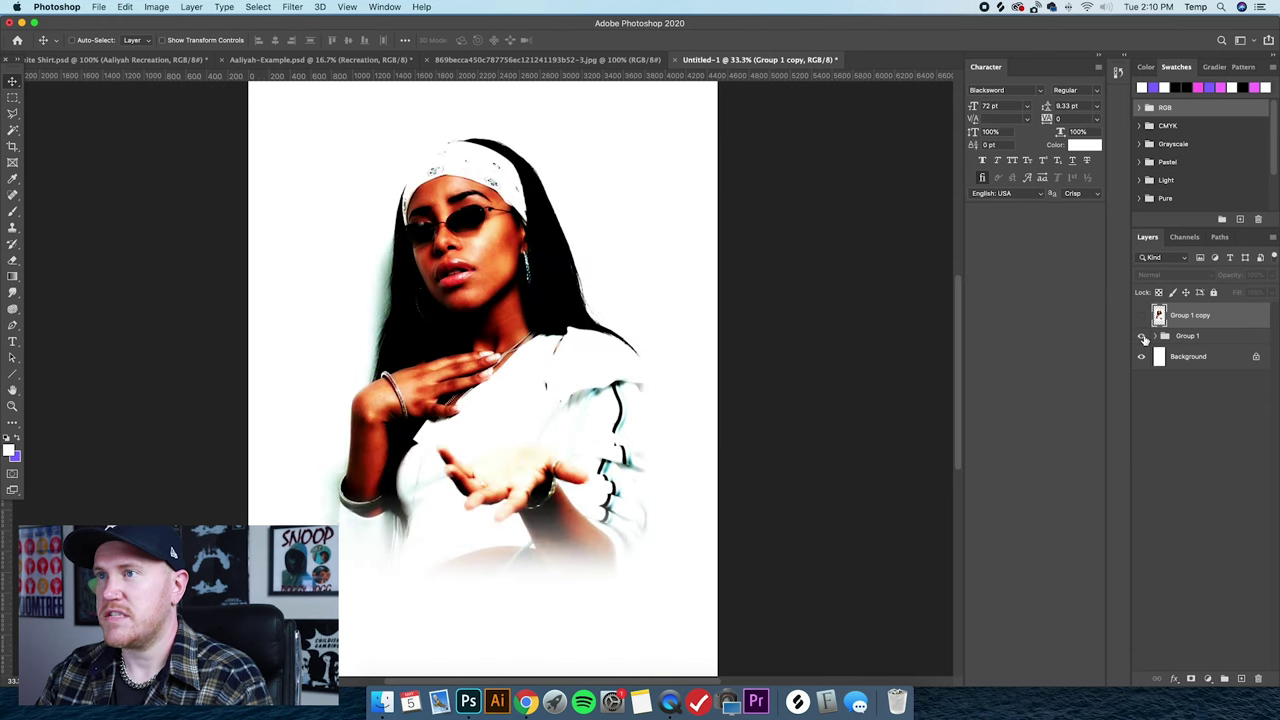
click(1142, 336)
click(1142, 316)
Examine the painted effect up close on the face, headband and hands, and on the whole composition.
key(super+plus)
key(super+plus)
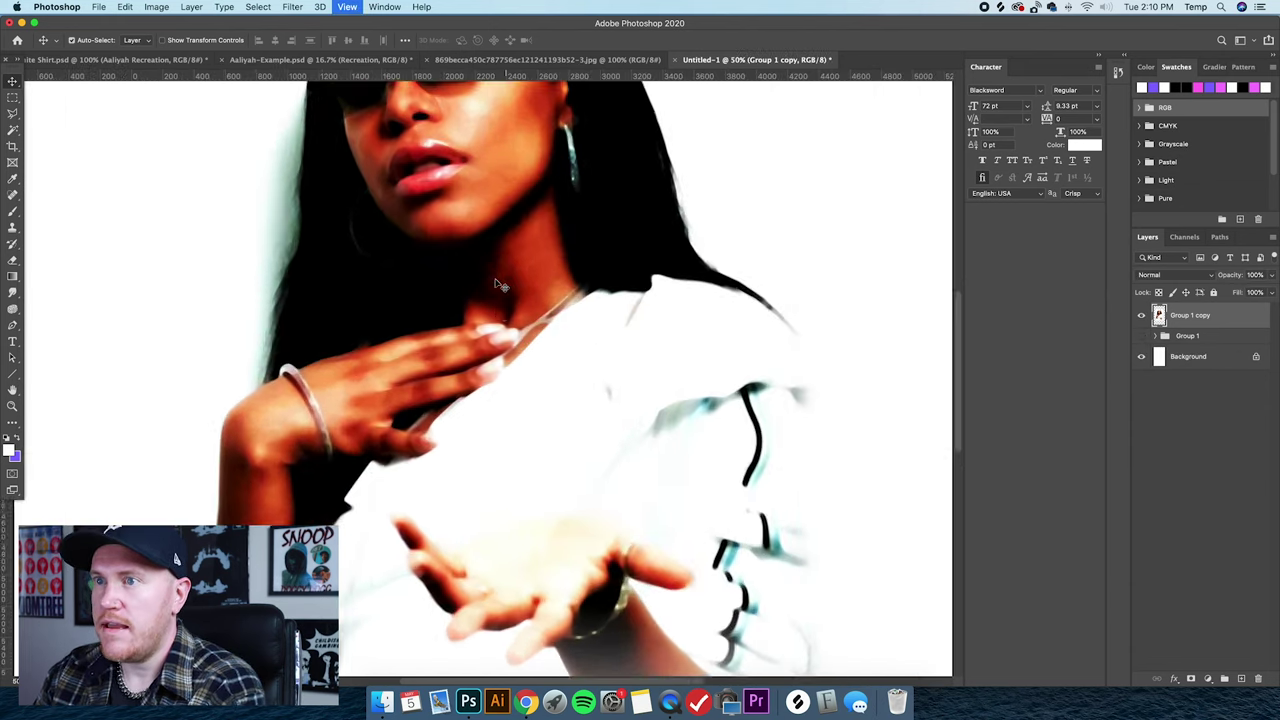
scroll(422, 215, up, 5)
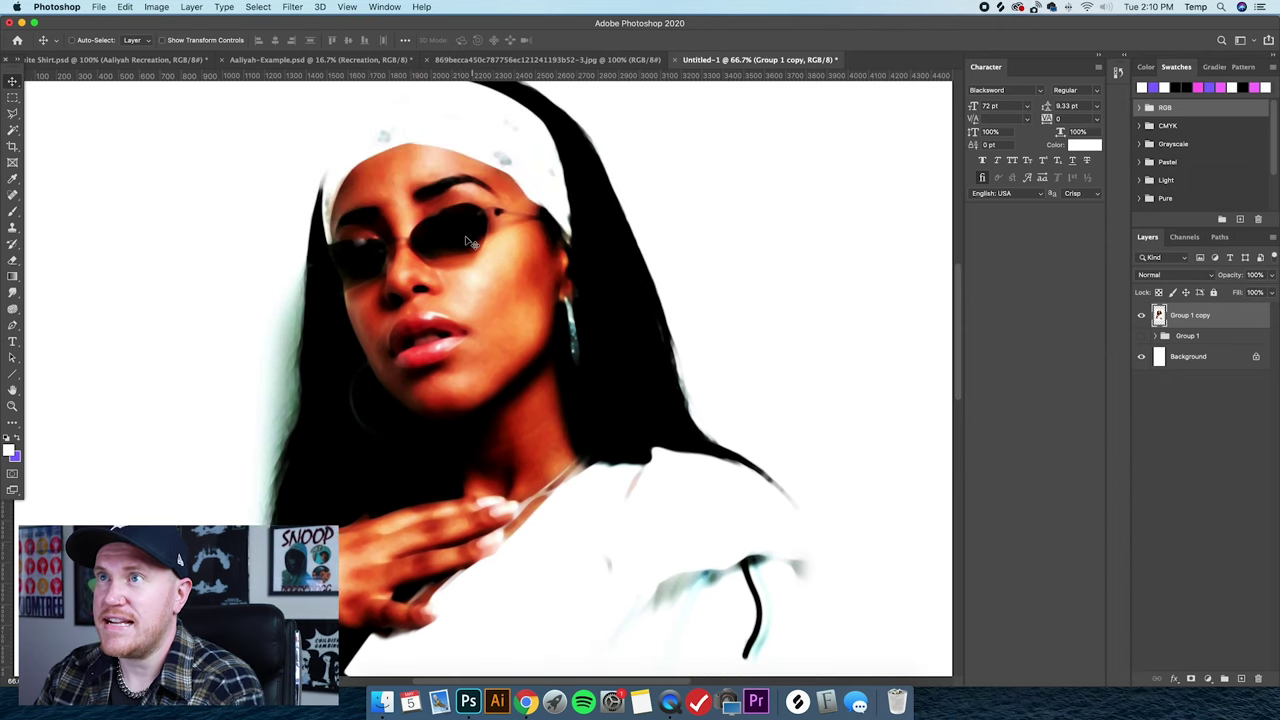
click(296, 7)
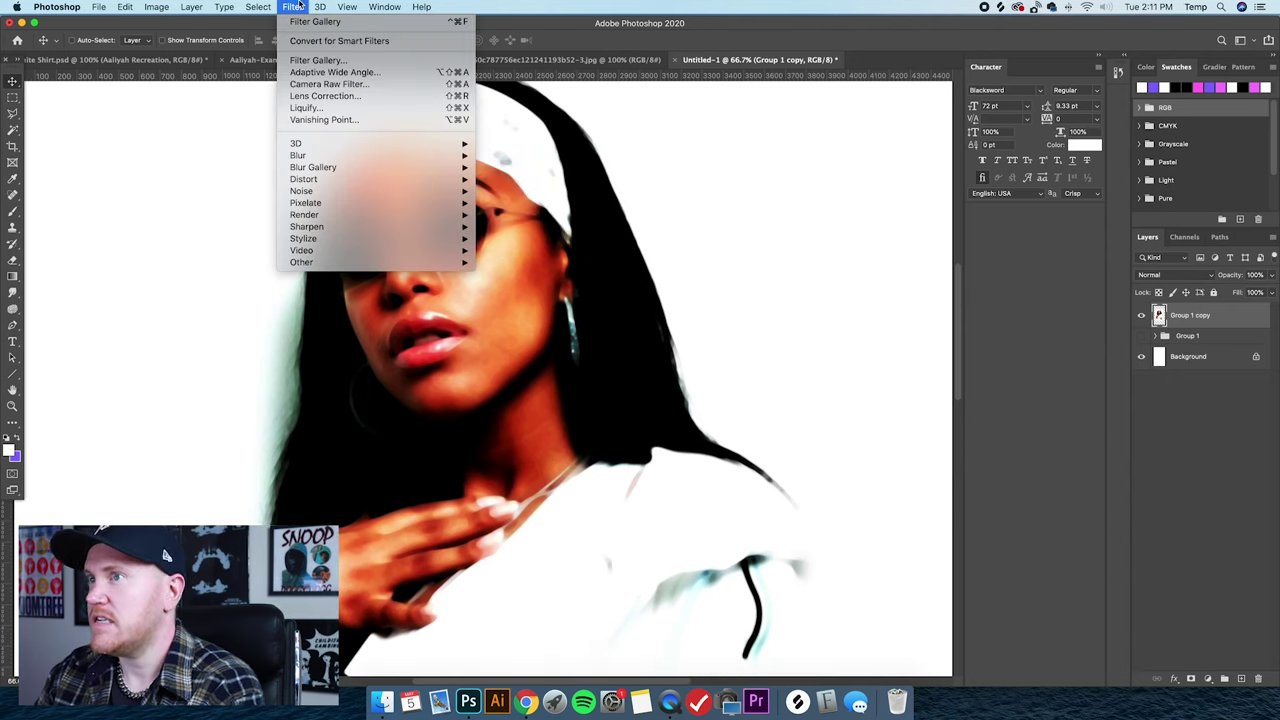
click(814, 225)
key(super+minus)
key(super+minus)
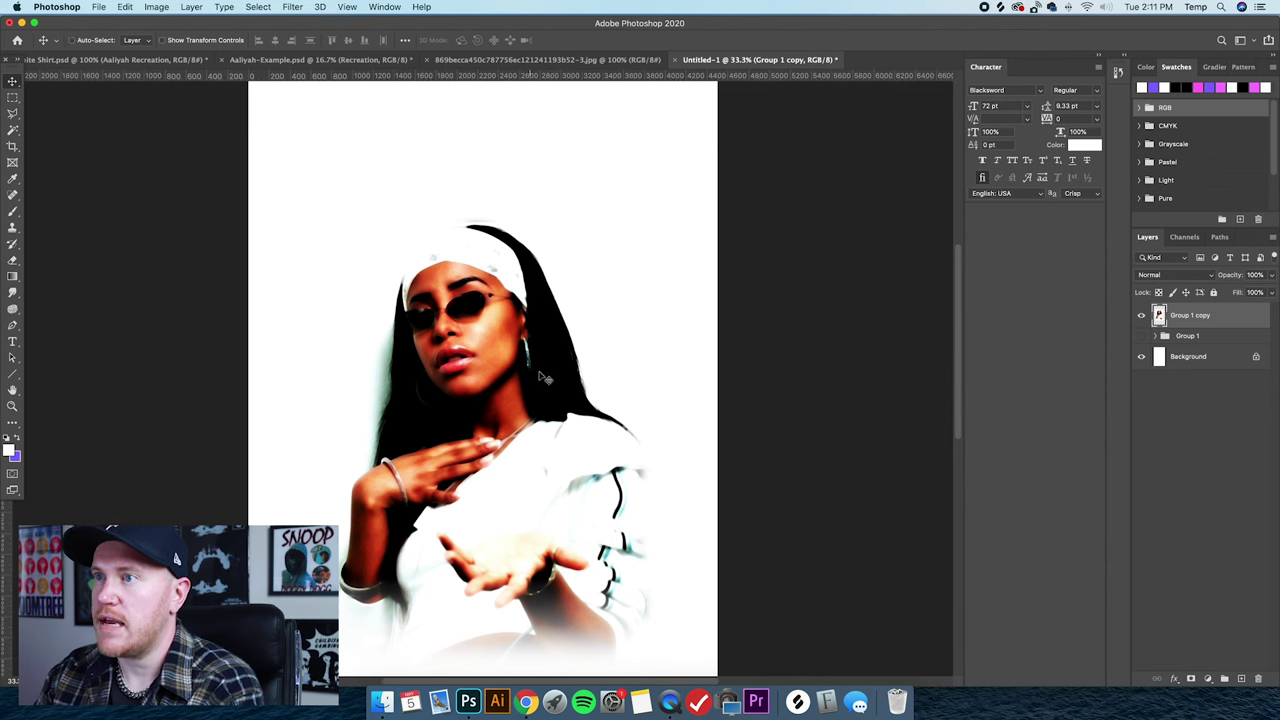
key(super+minus)
key(super+plus)
key(super+minus)
key(super+minus)
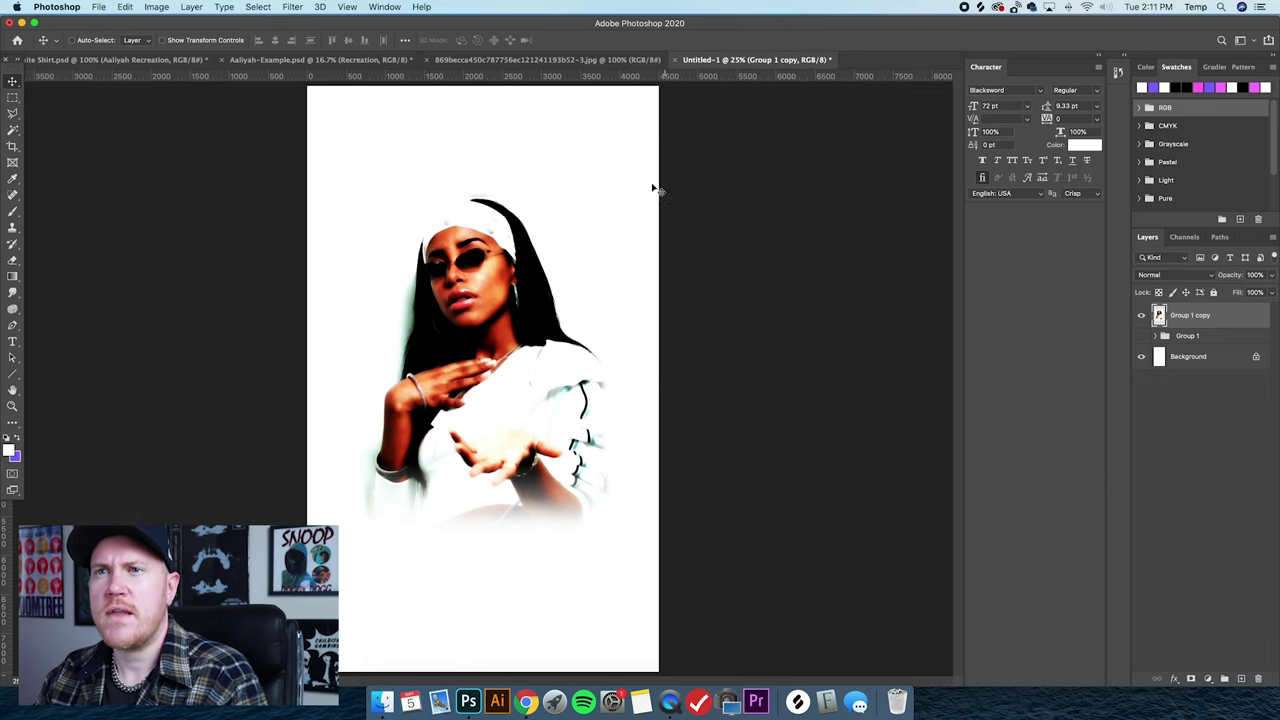
Switch to Chrome and examine dafont's Script > Calligraphy category with the preview text Aaliyah.
click(12, 342)
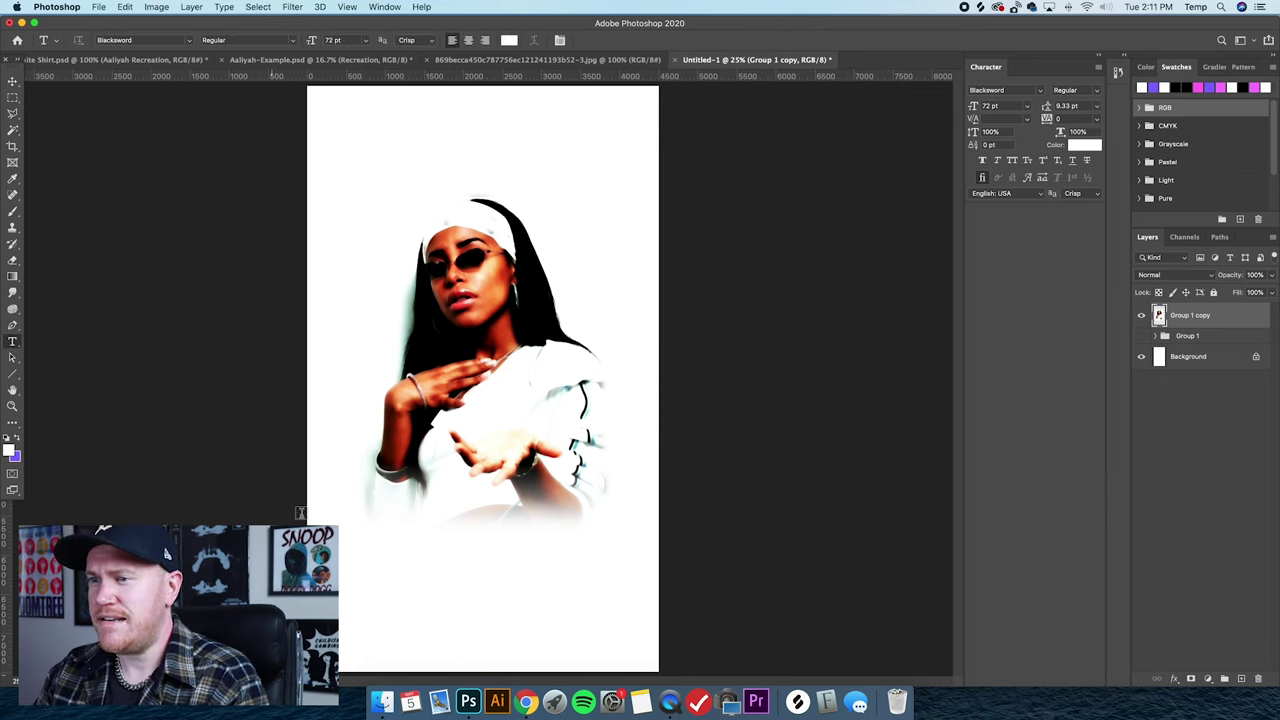
click(525, 702)
click(545, 36)
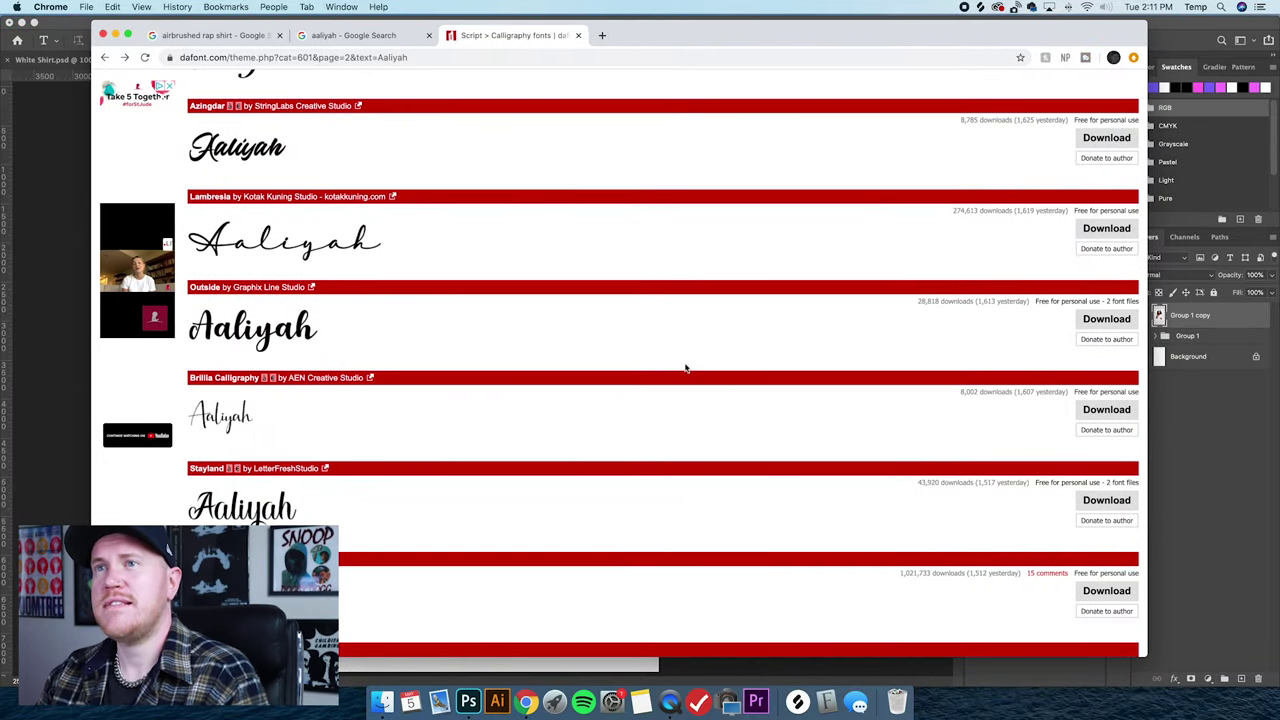
scroll(691, 371, up, 10)
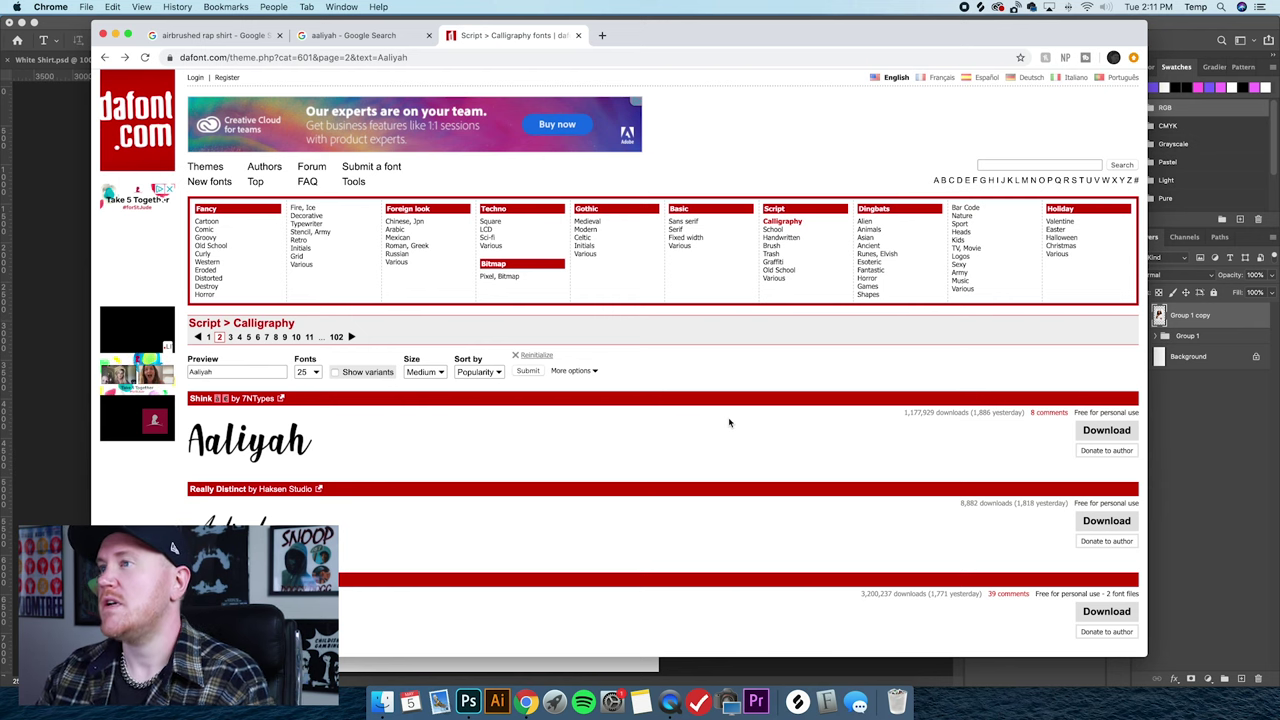
scroll(755, 383, up, 1)
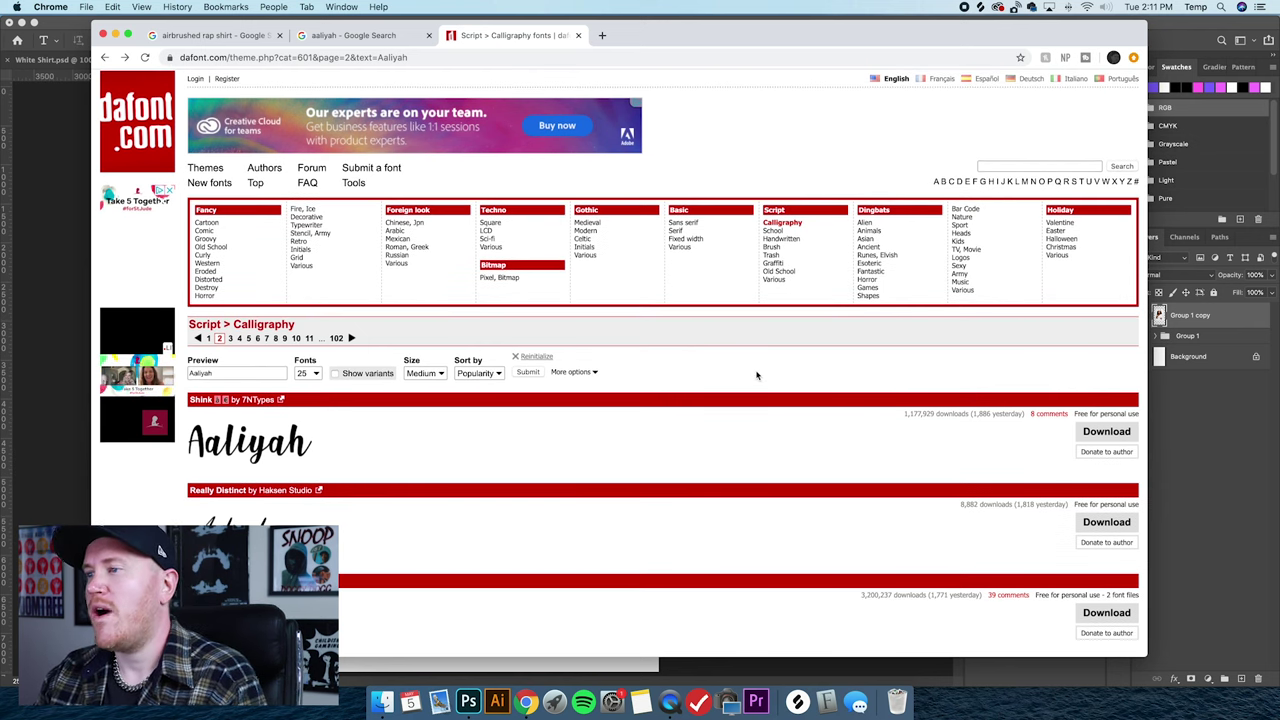
scroll(759, 370, down, 1)
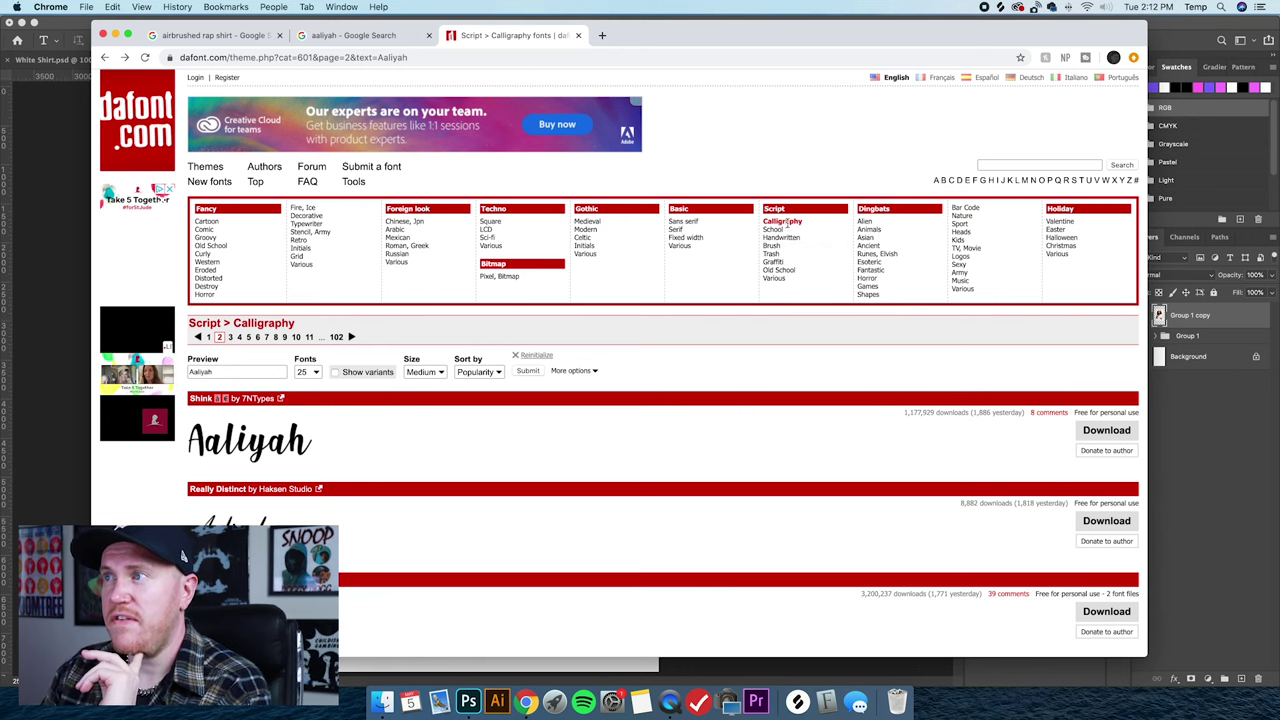
scroll(783, 238, down, 2)
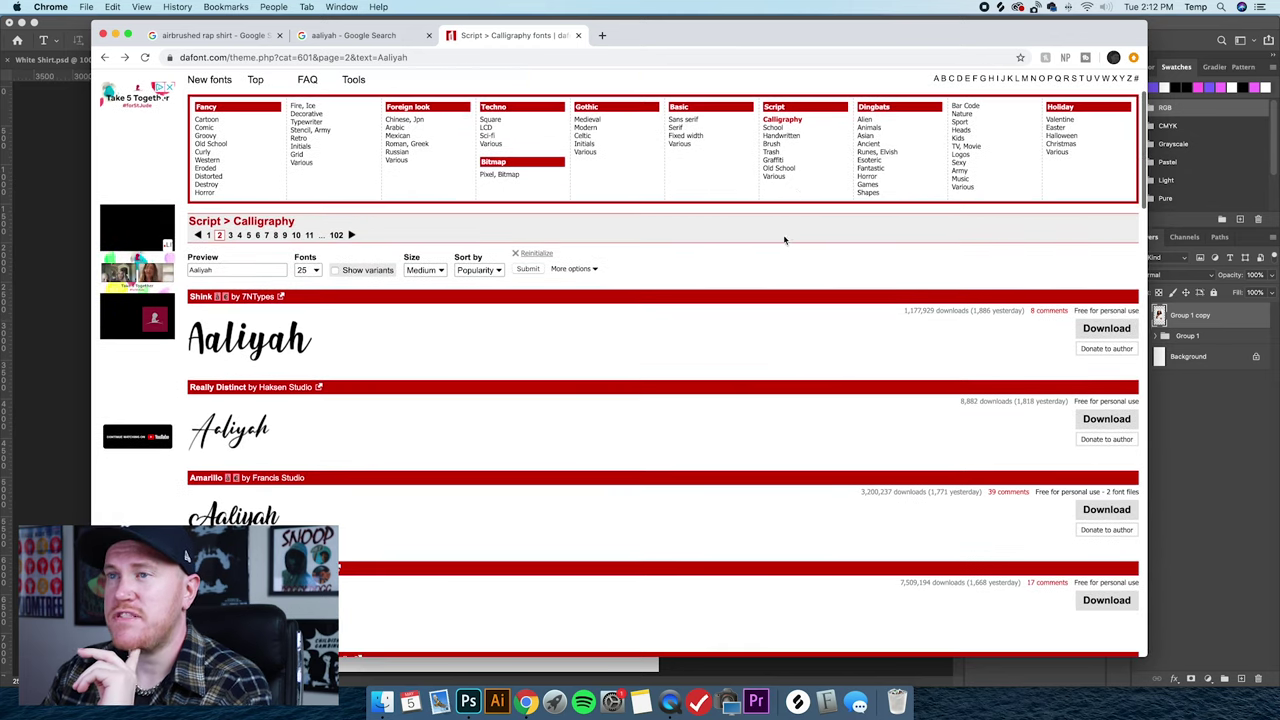
scroll(570, 337, down, 1)
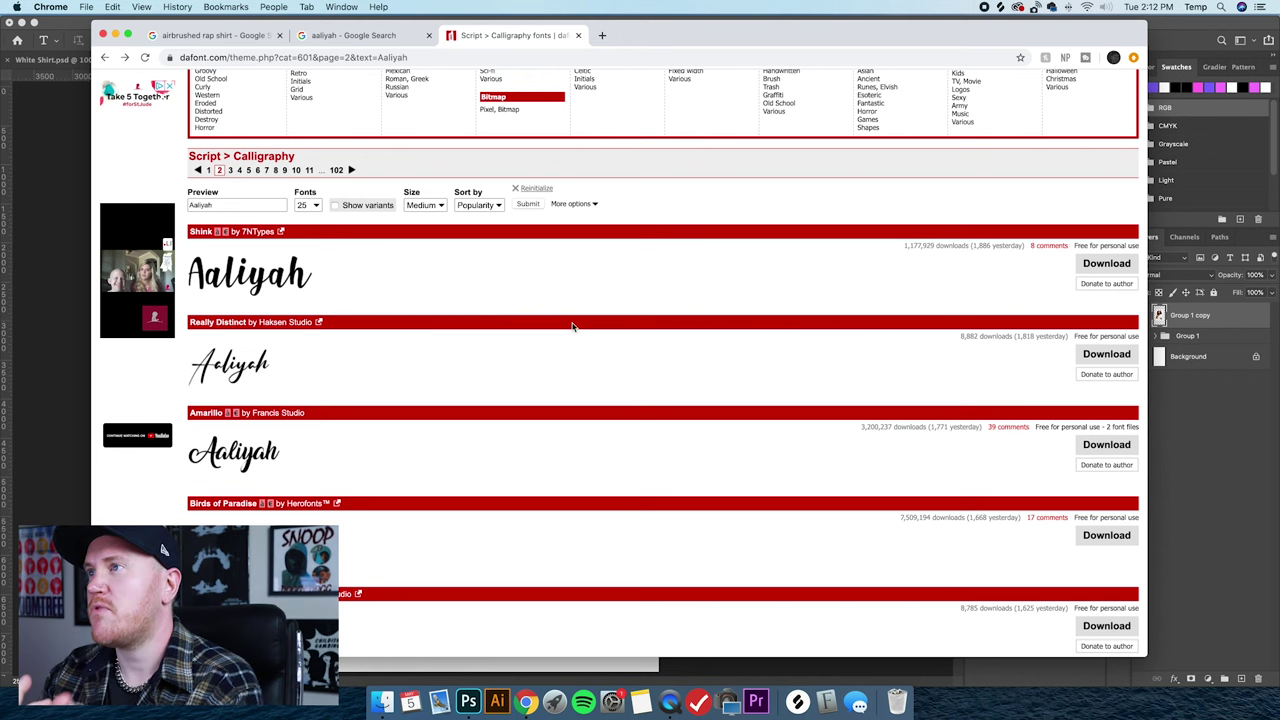
scroll(571, 326, up, 3)
scroll(575, 374, down, 5)
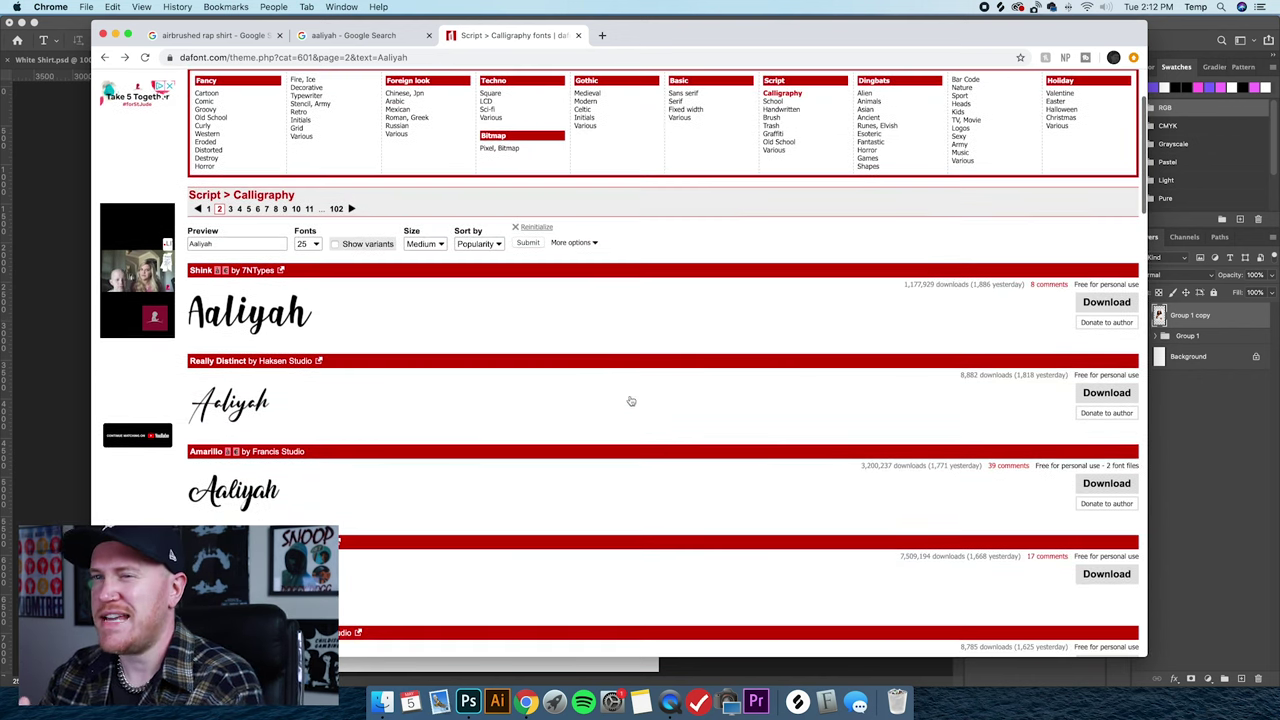
Browse the calligraphy font previews through the end of the page for a script that suits the Aaliyah lettering.
scroll(576, 375, down, 5)
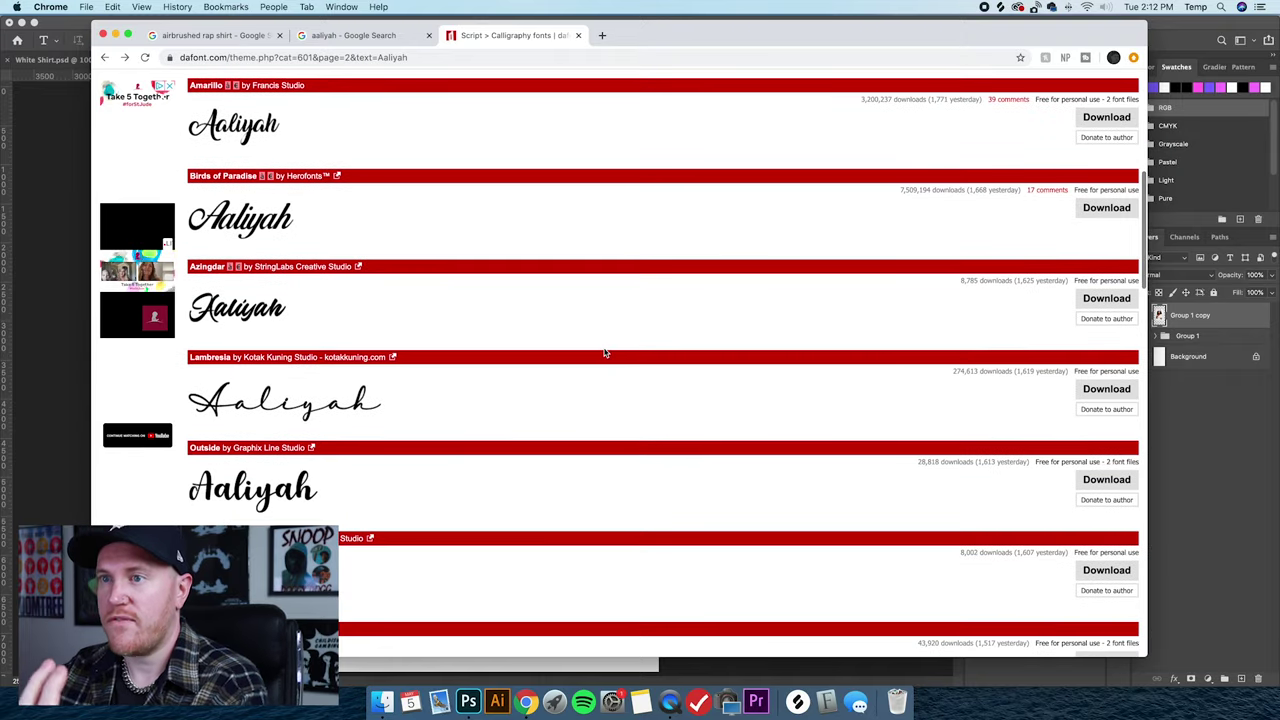
scroll(605, 360, down, 3)
scroll(605, 360, down, 2)
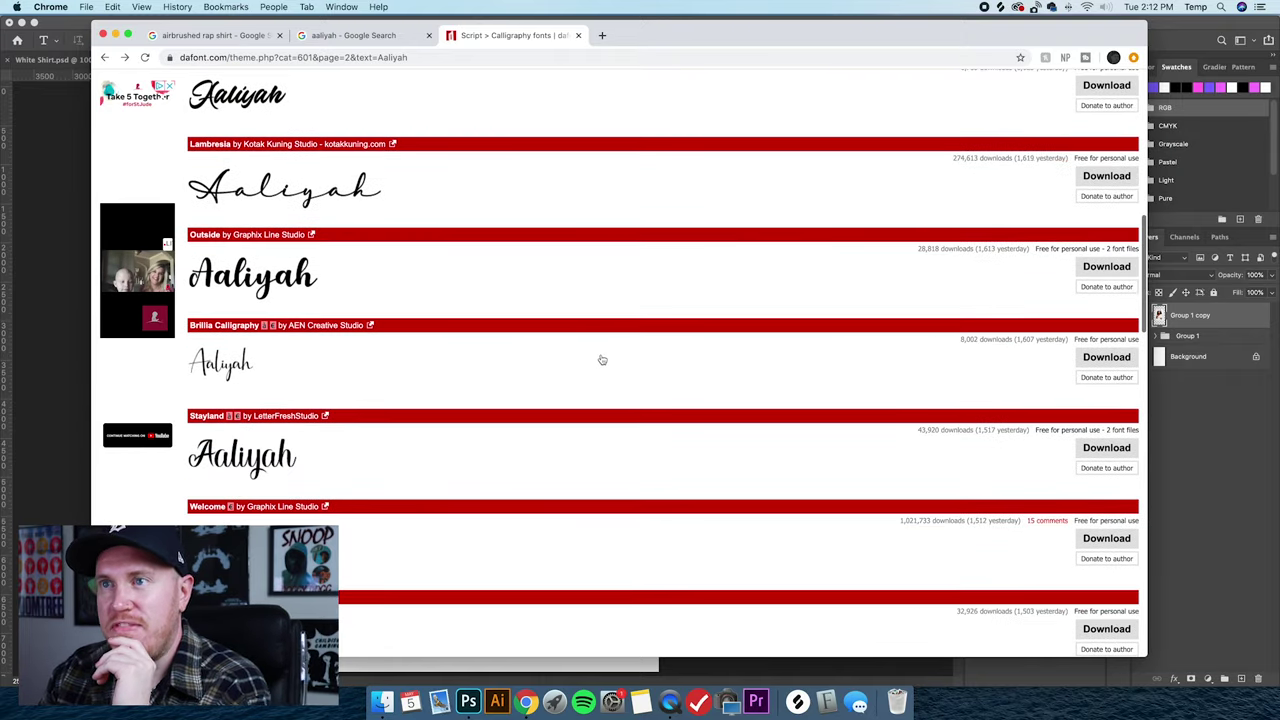
scroll(602, 346, down, 3)
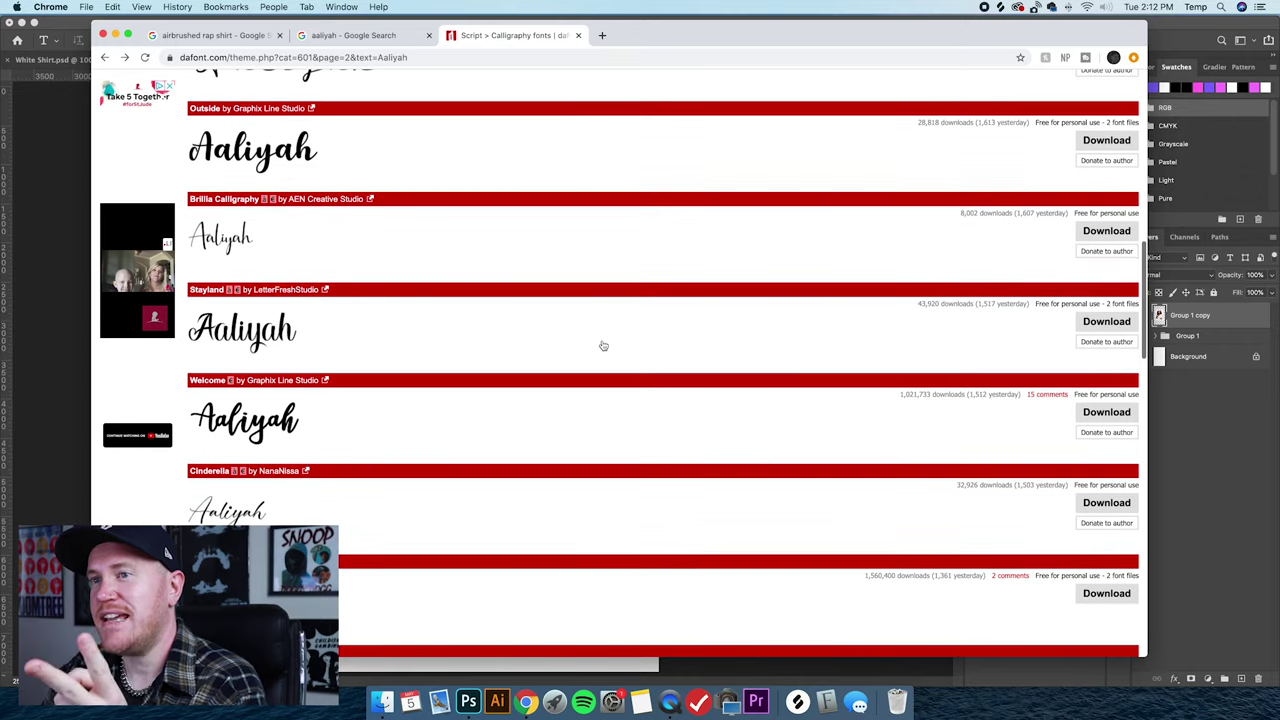
scroll(604, 345, down, 1)
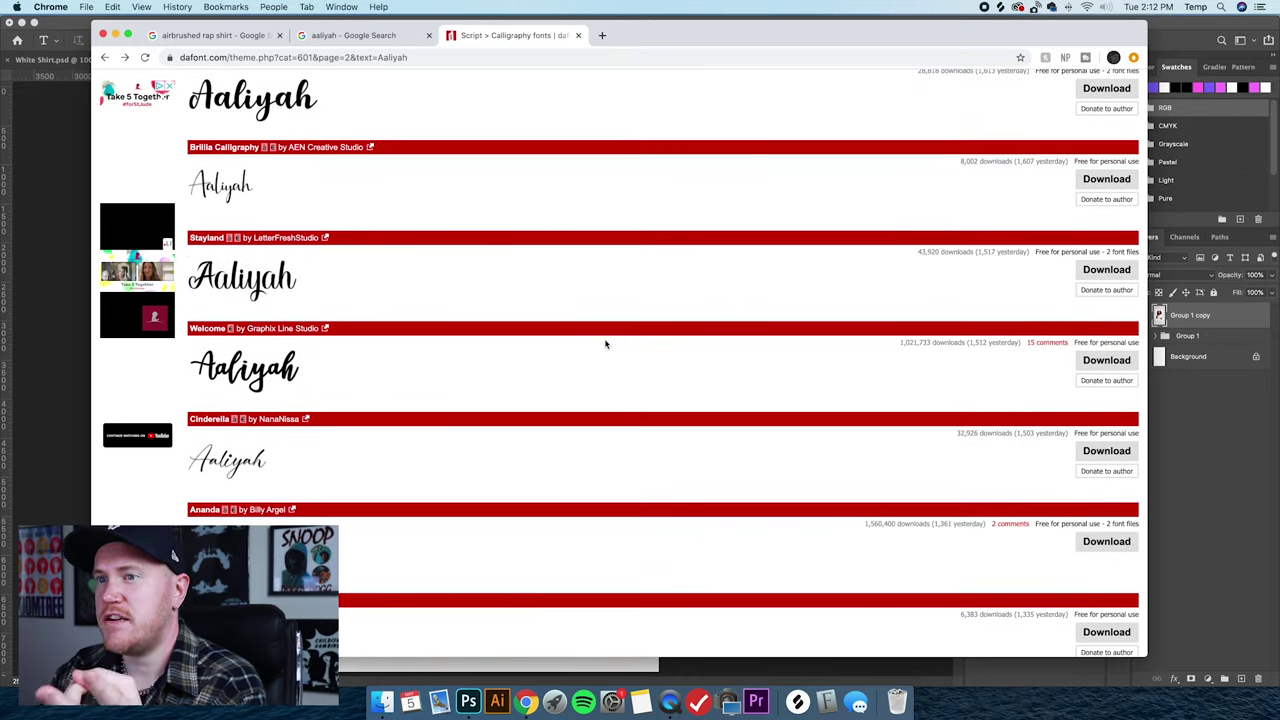
scroll(604, 344, down, 4)
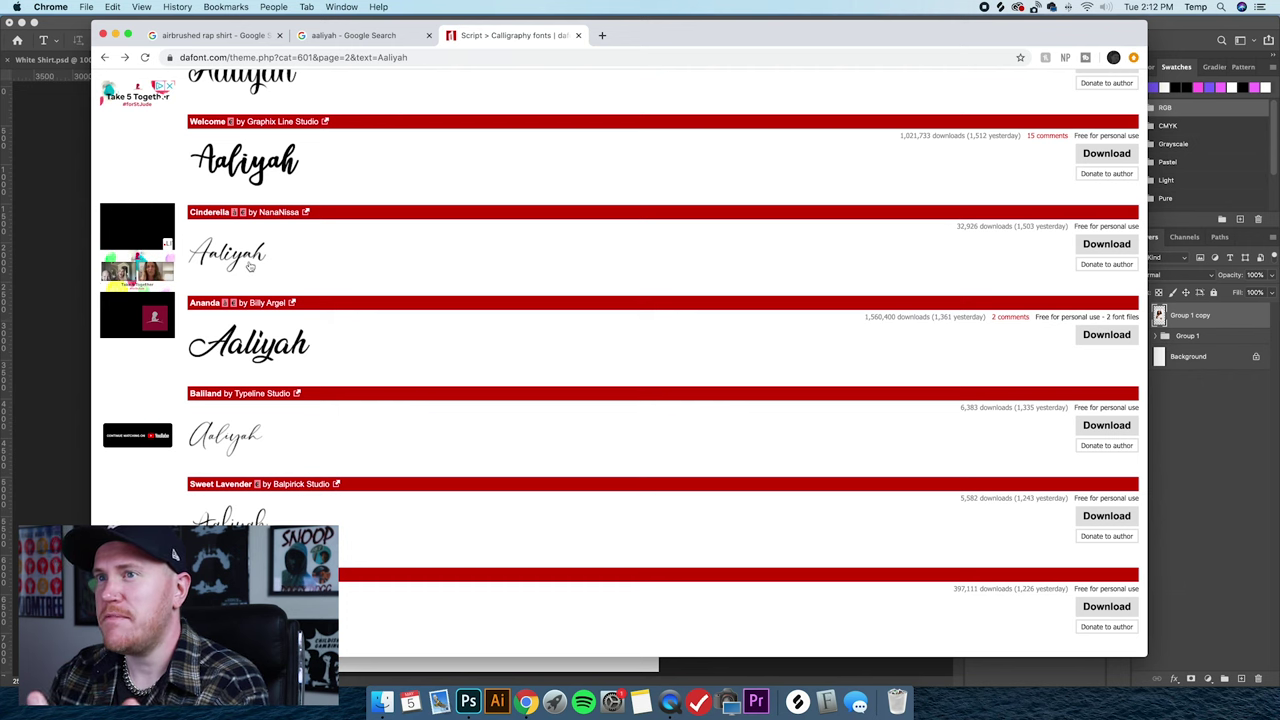
scroll(290, 335, down, 1)
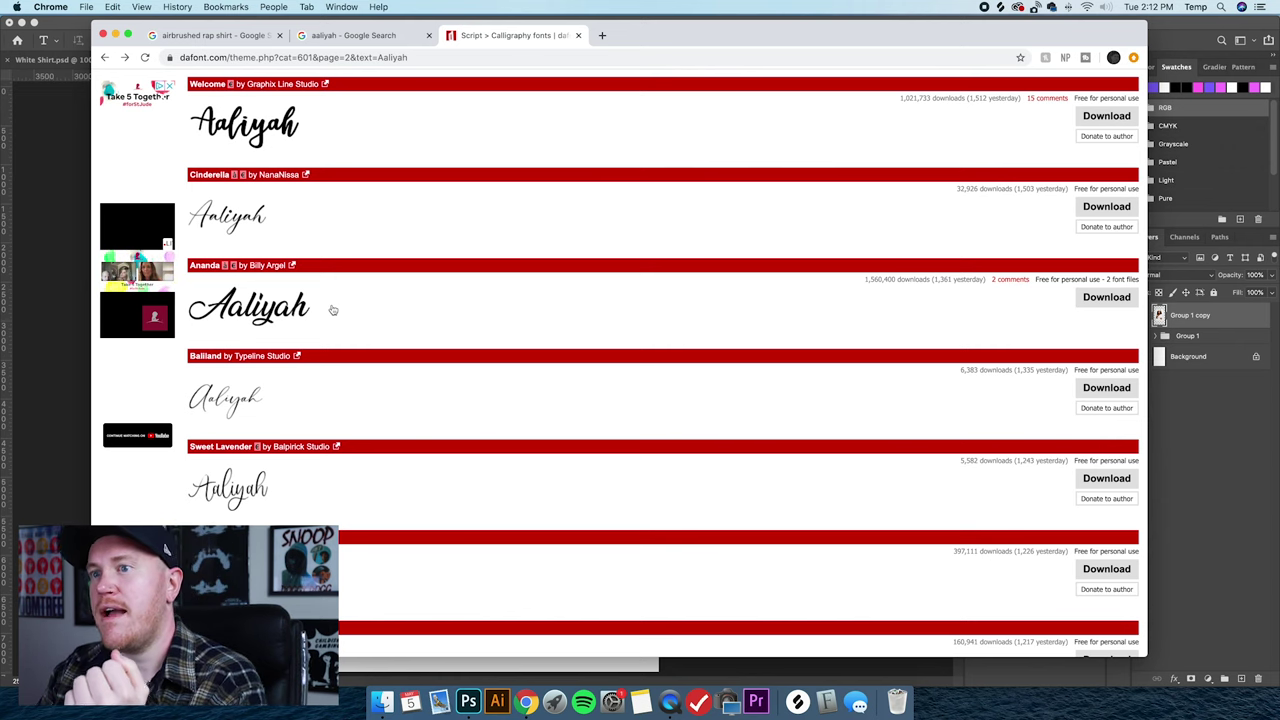
scroll(350, 323, down, 2)
scroll(350, 323, down, 10)
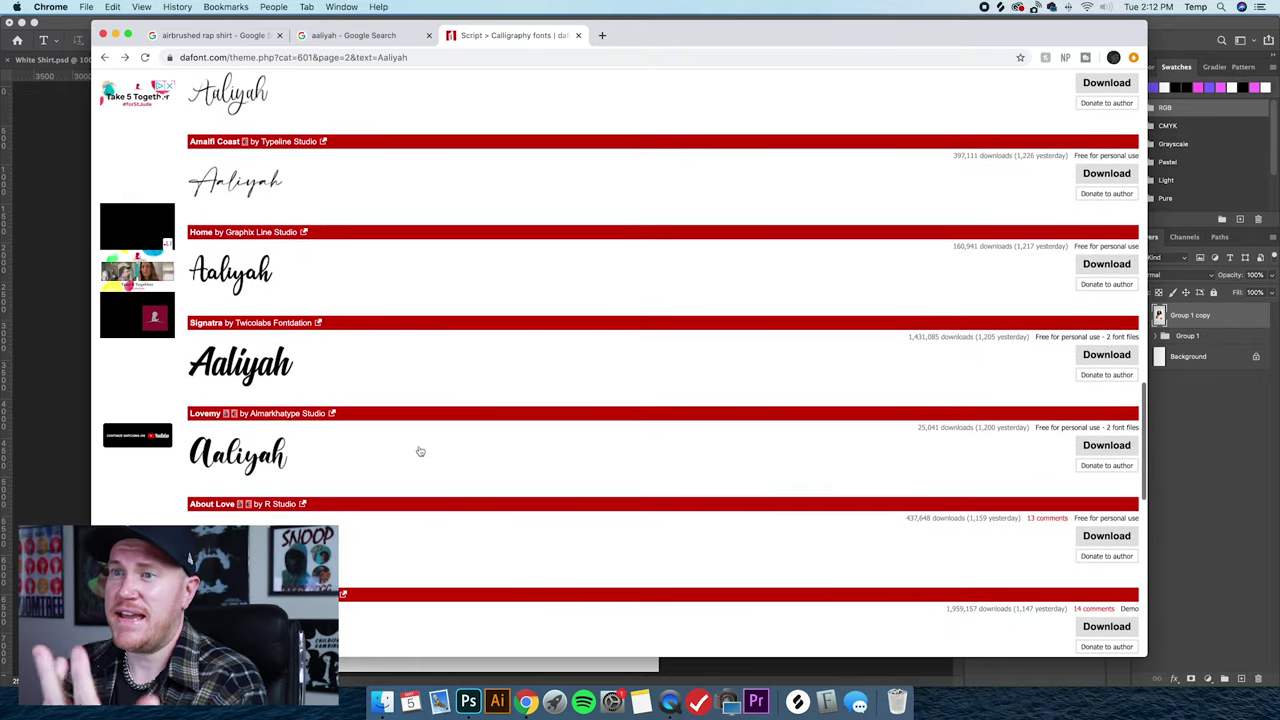
scroll(412, 450, down, 3)
scroll(450, 418, down, 3)
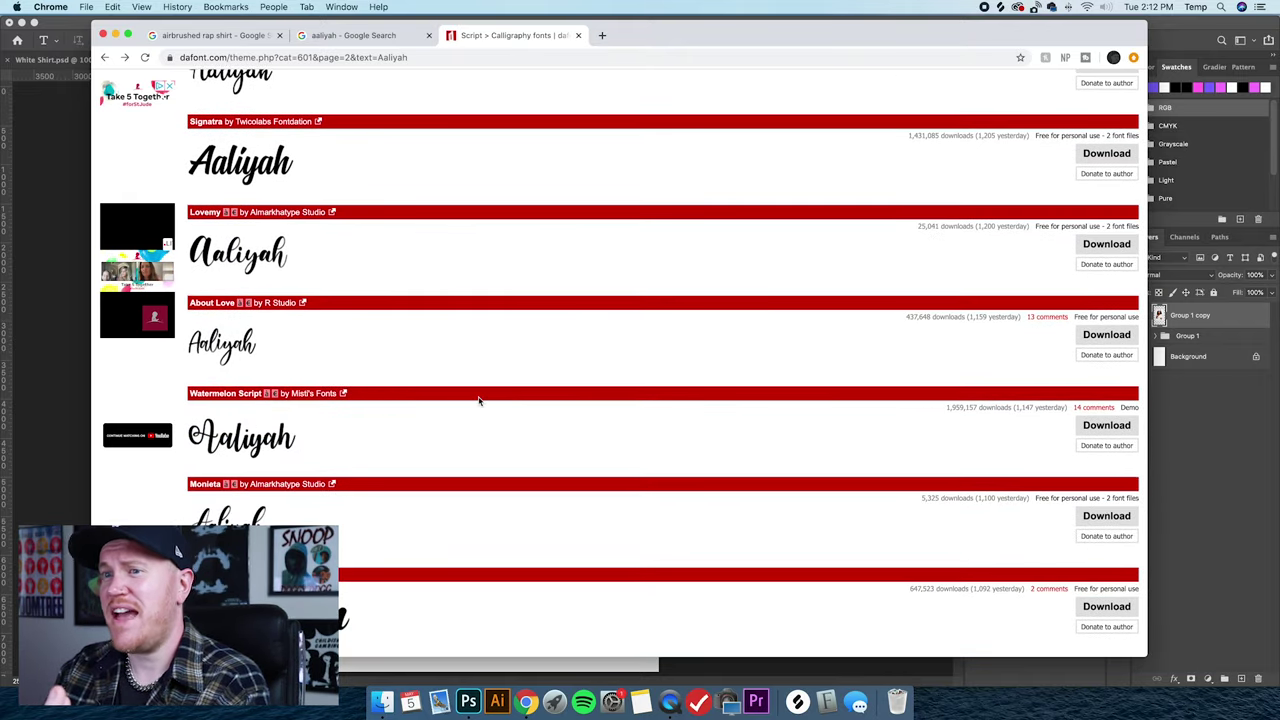
scroll(478, 405, down, 10)
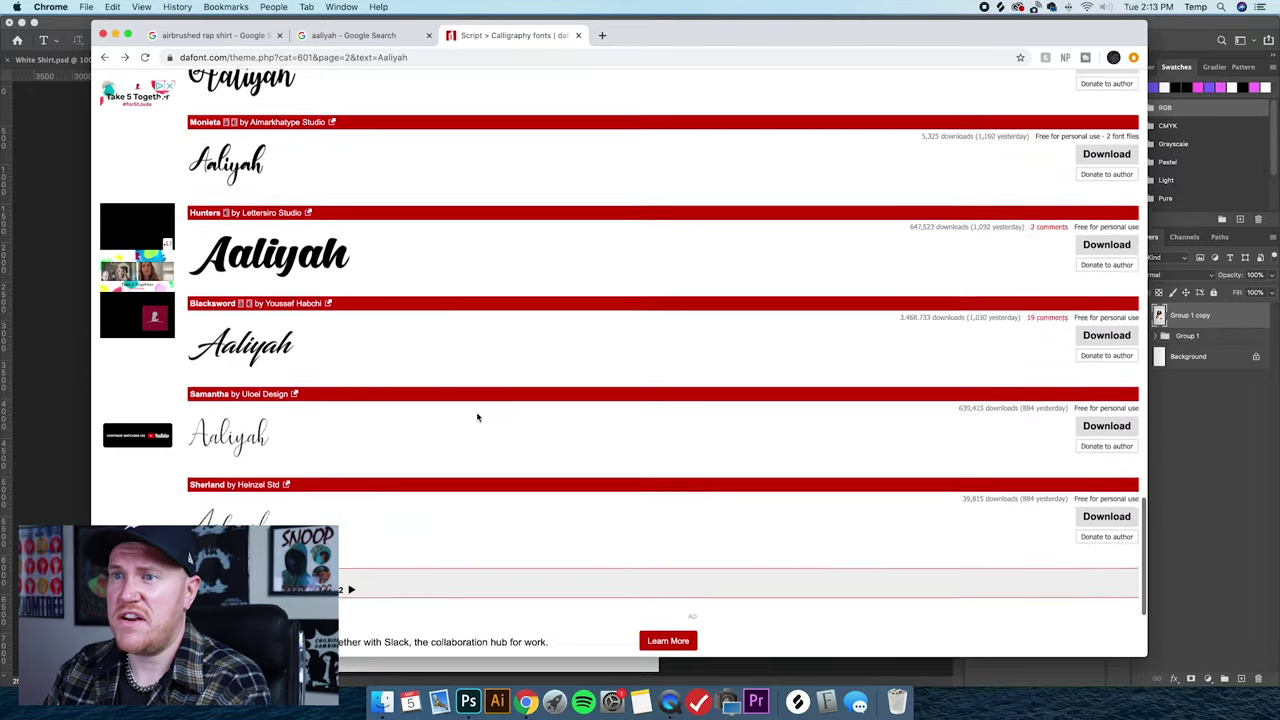
scroll(477, 417, down, 1)
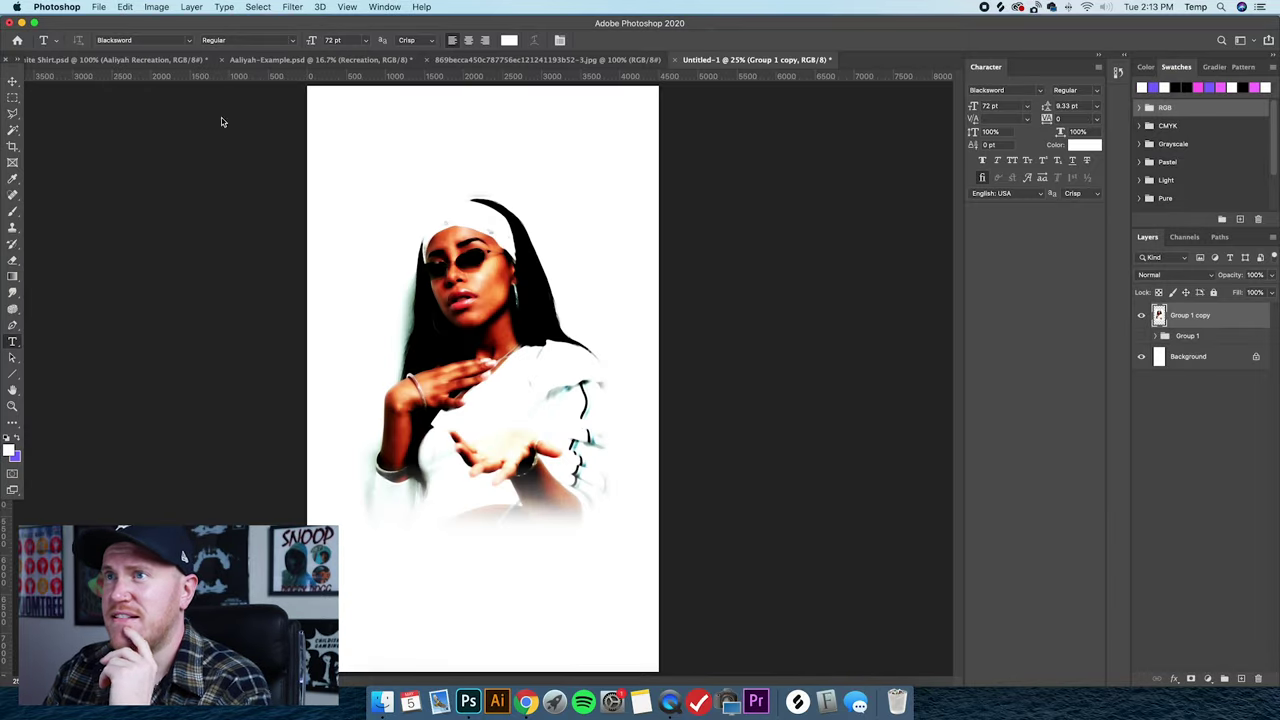
Compare the lettering in Aaliyah-Example.psd with the dafont calligraphy previews in Chrome, including Cinderella.
click(350, 62)
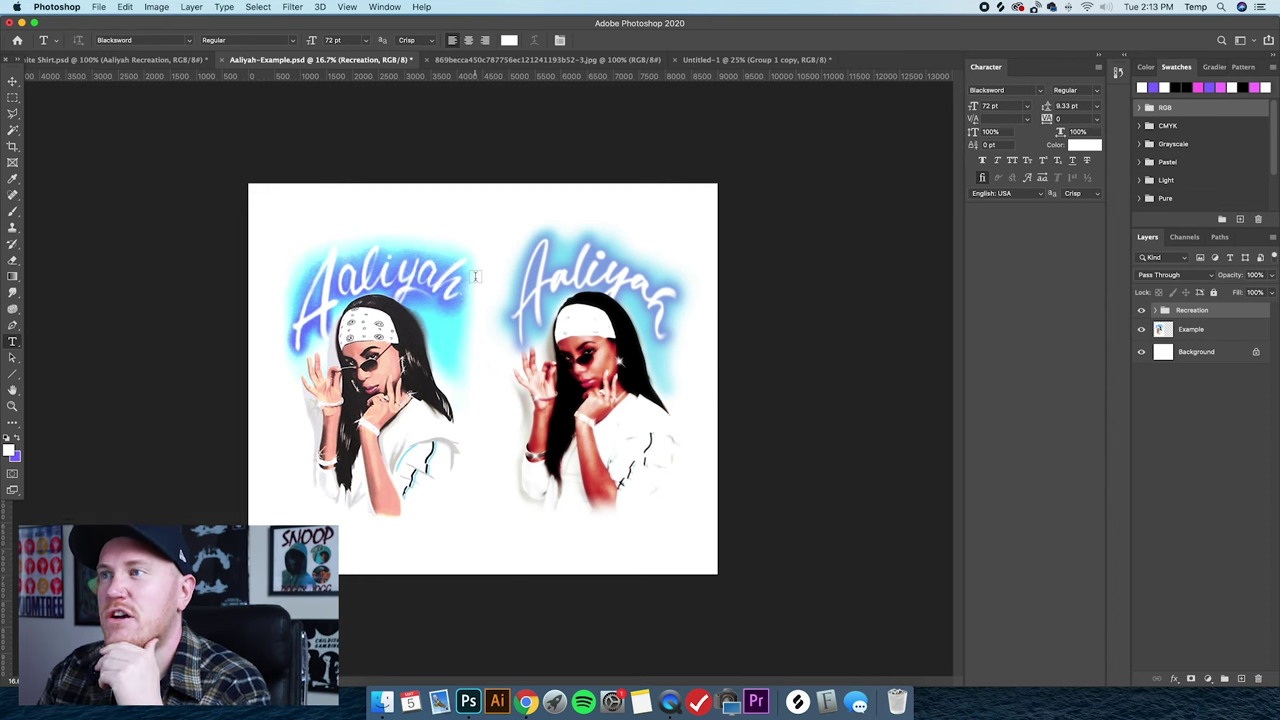
click(12, 81)
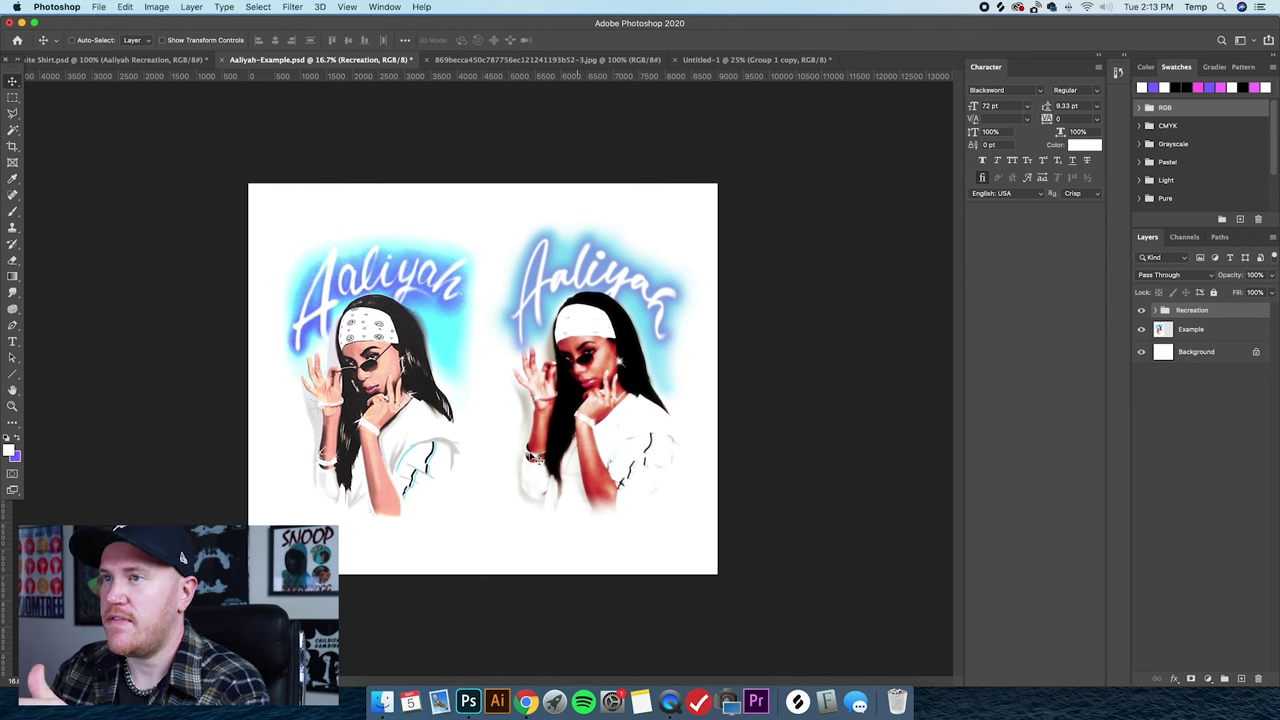
click(527, 703)
scroll(443, 371, down, 10)
scroll(450, 376, up, 5)
scroll(450, 377, up, 5)
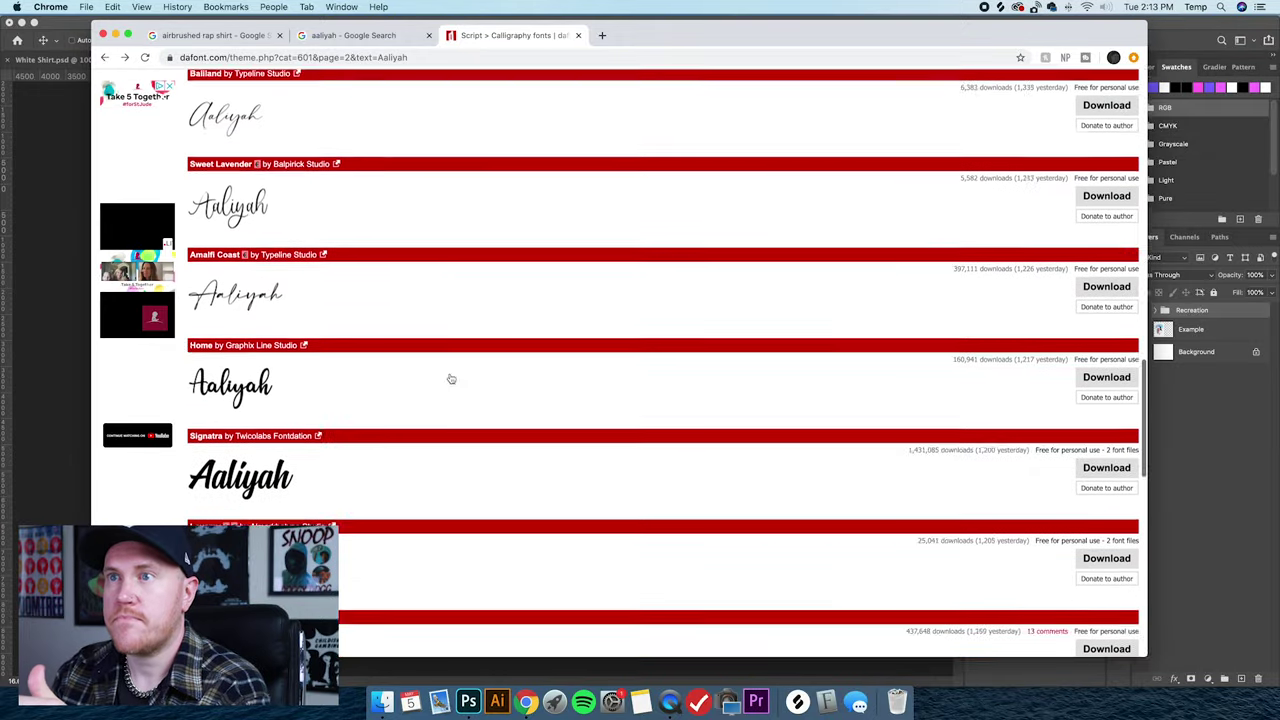
scroll(450, 376, up, 3)
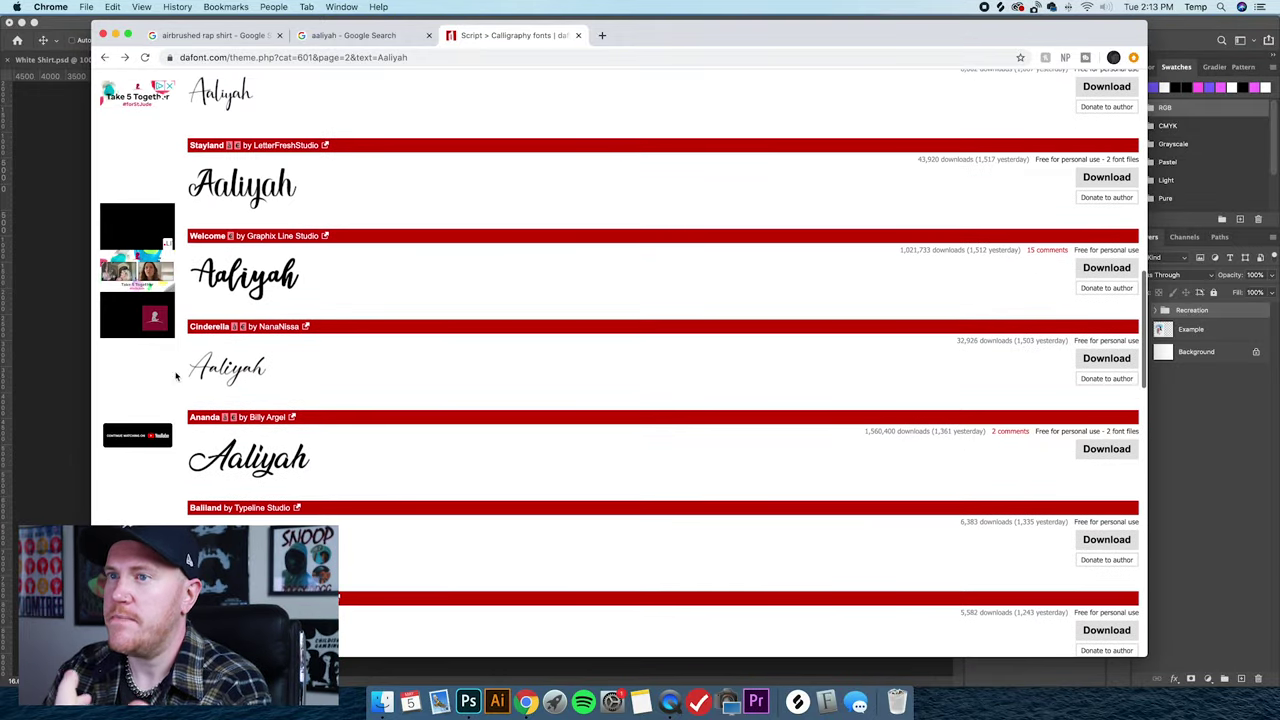
scroll(377, 363, down, 3)
click(77, 259)
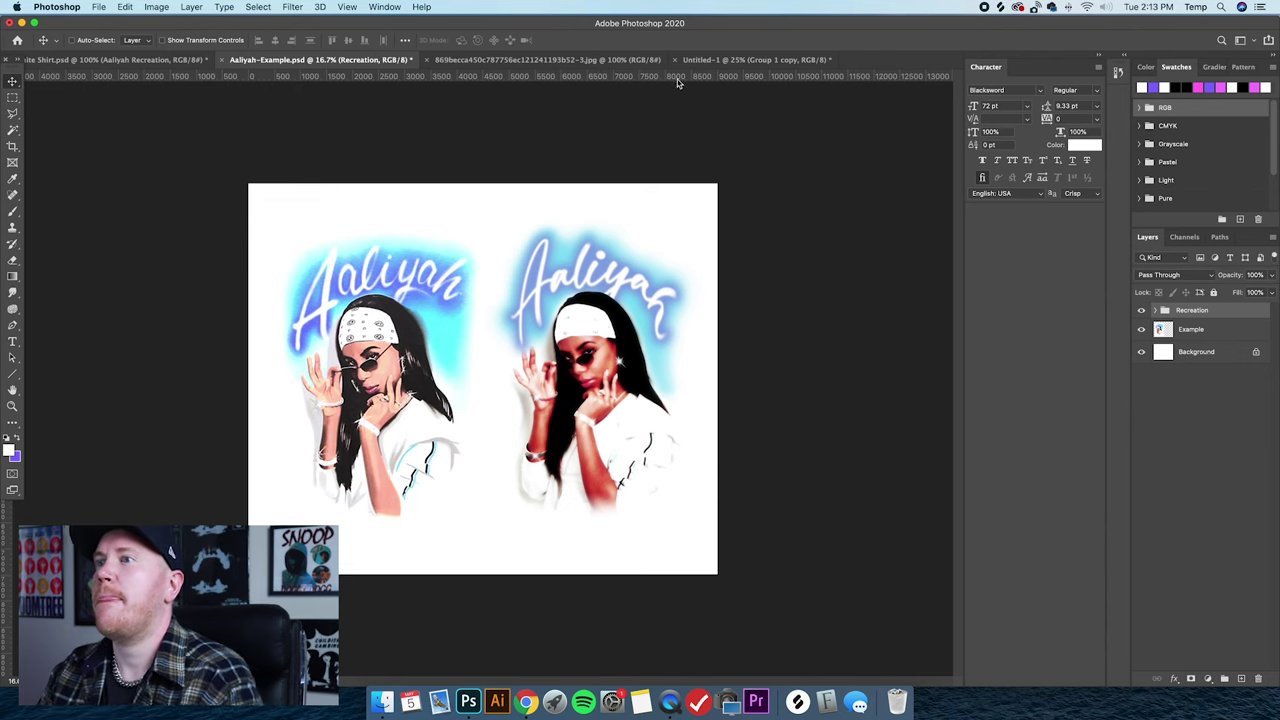
Return to the Untitled-1 document in Photoshop and set the foreground color to black (000000) for the lettering.
click(712, 60)
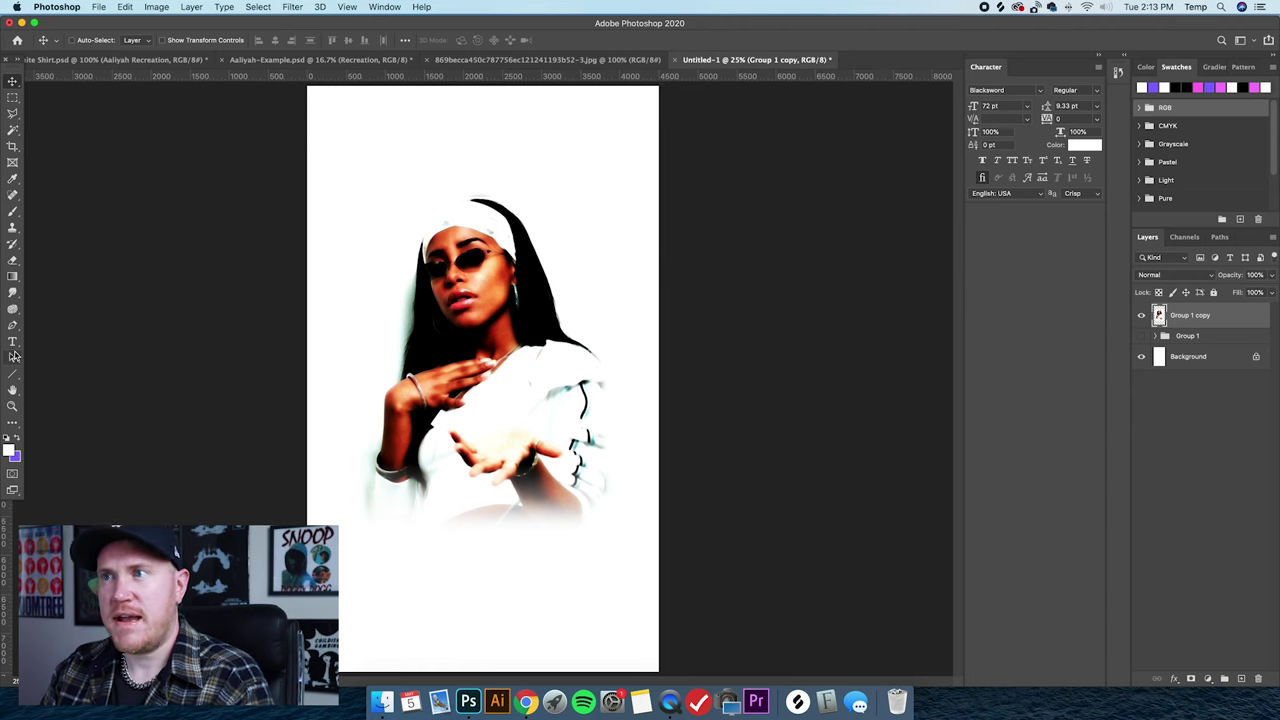
click(13, 342)
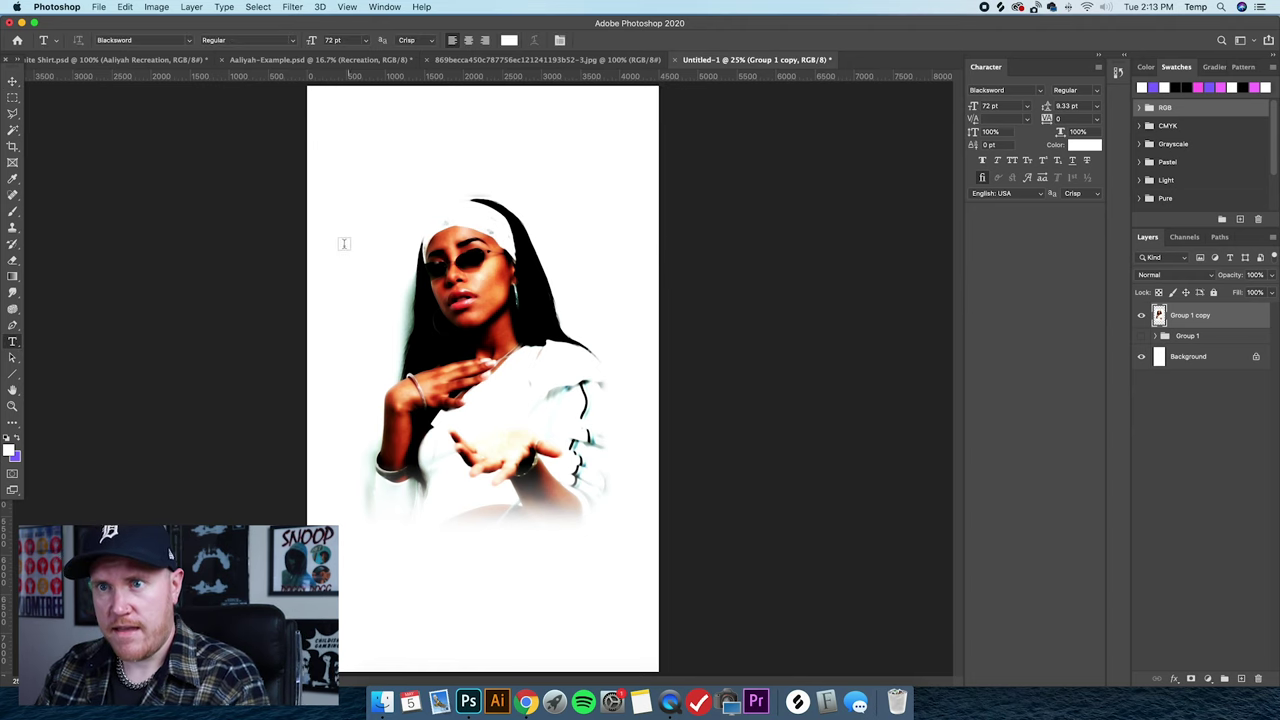
click(11, 447)
click(836, 530)
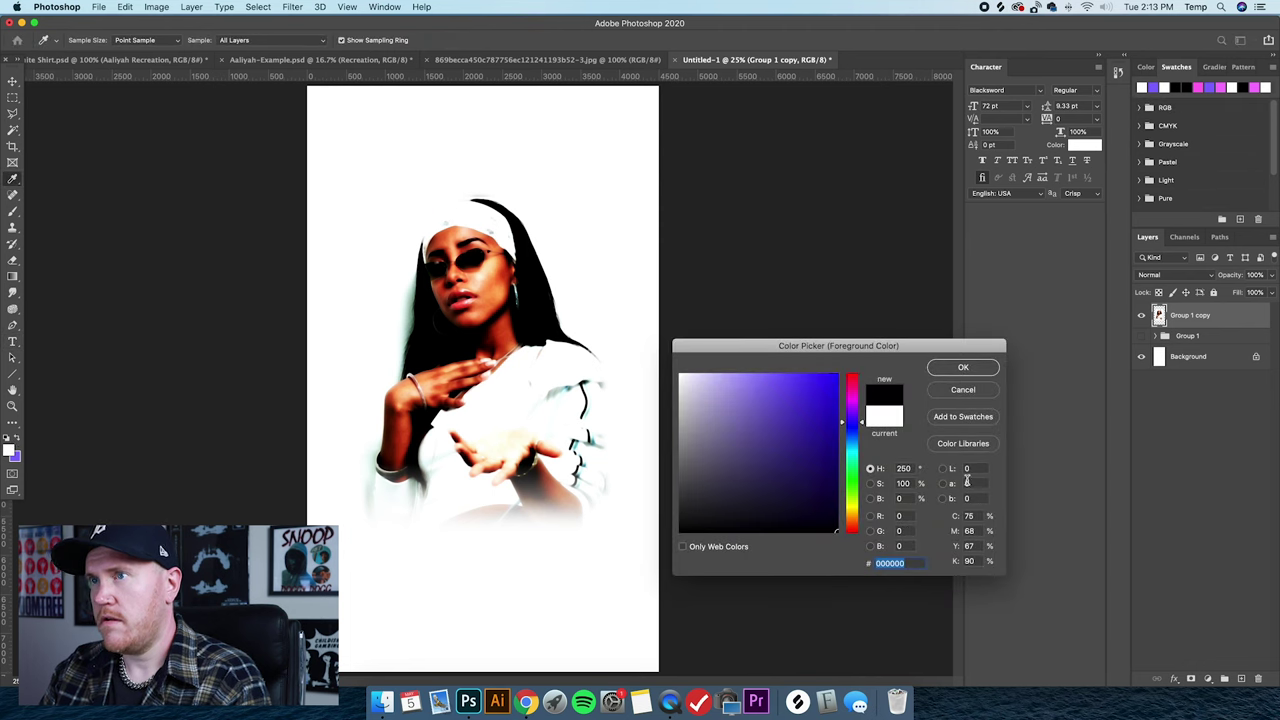
click(962, 368)
Add the text Aaliyah above the figure's head in the Cinderella font.
click(364, 192)
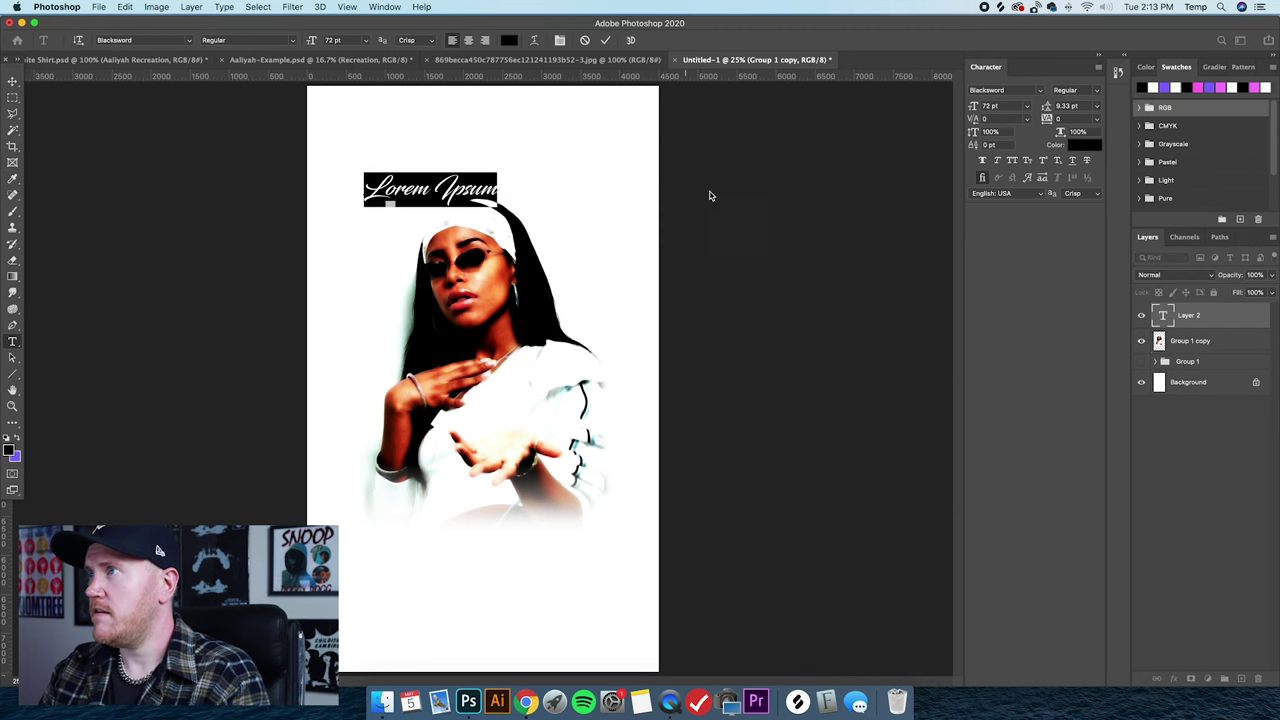
click(1043, 92)
click(1019, 151)
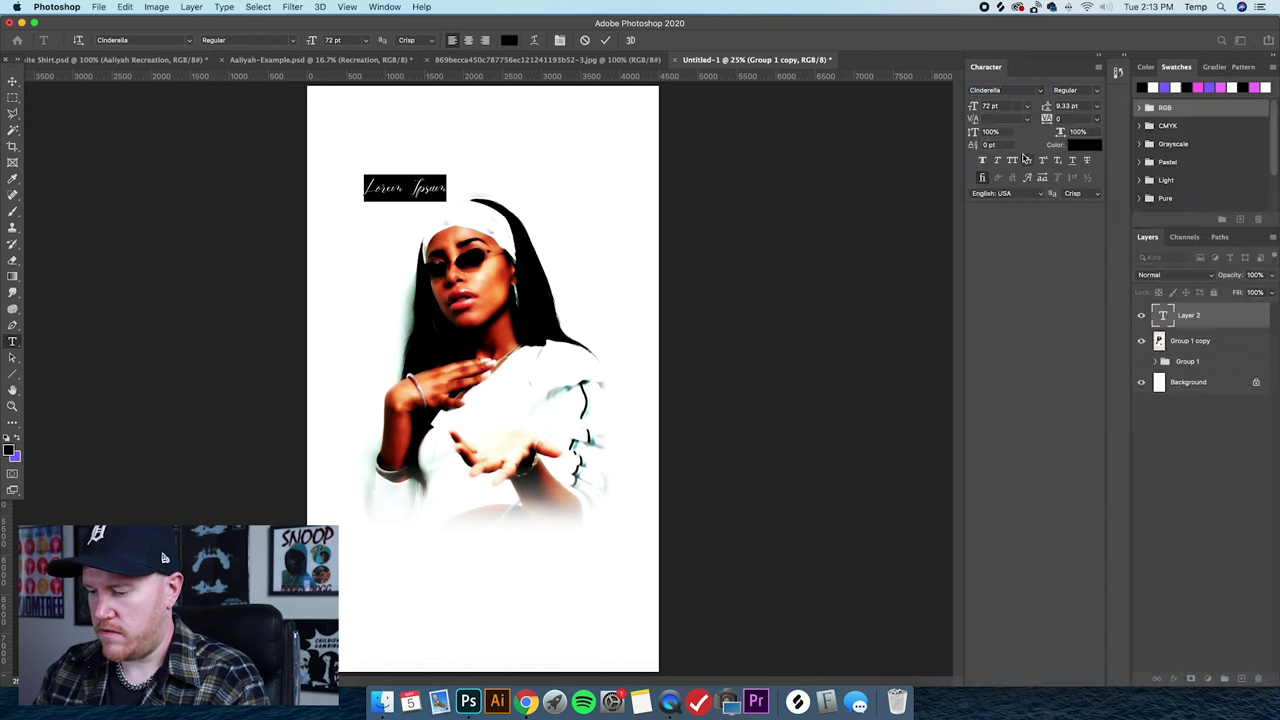
text(Aaliyah)
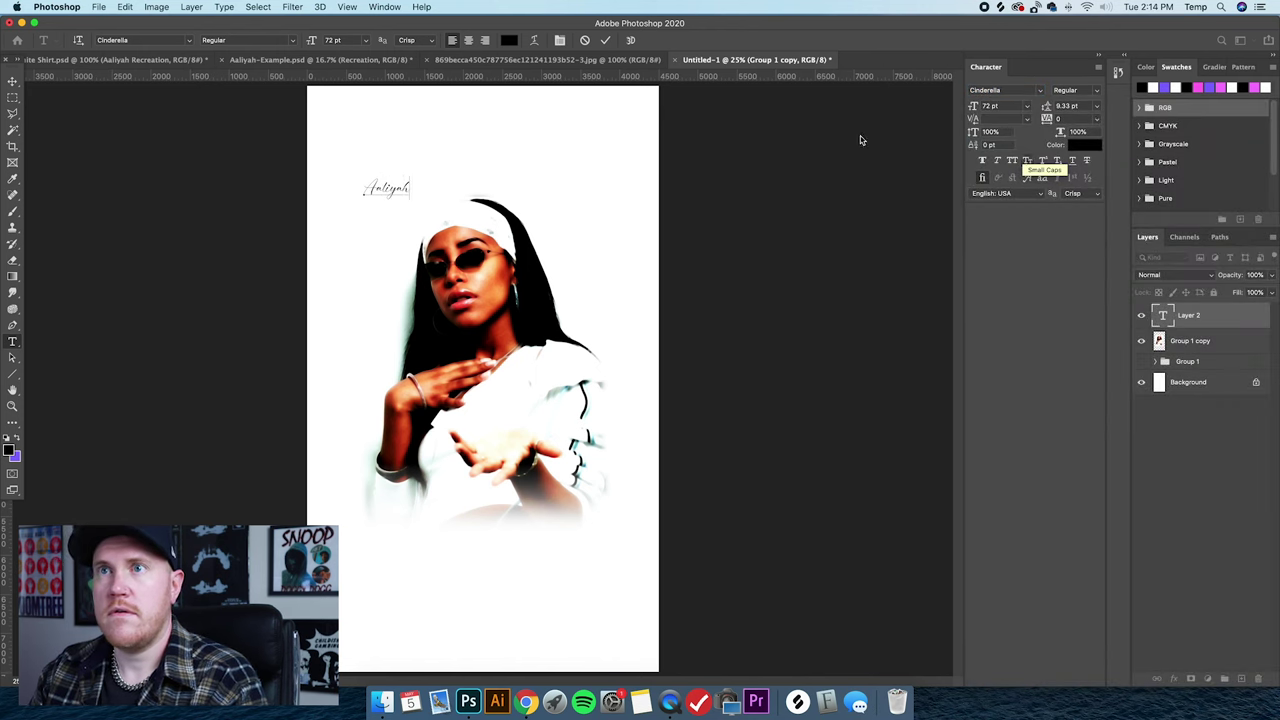
Enlarge the Aaliyah text to about 432 pt and place it across the top of the figure, overlapping the headband.
click(12, 81)
click(163, 44)
drag(412, 173, 676, 74)
key(Return)
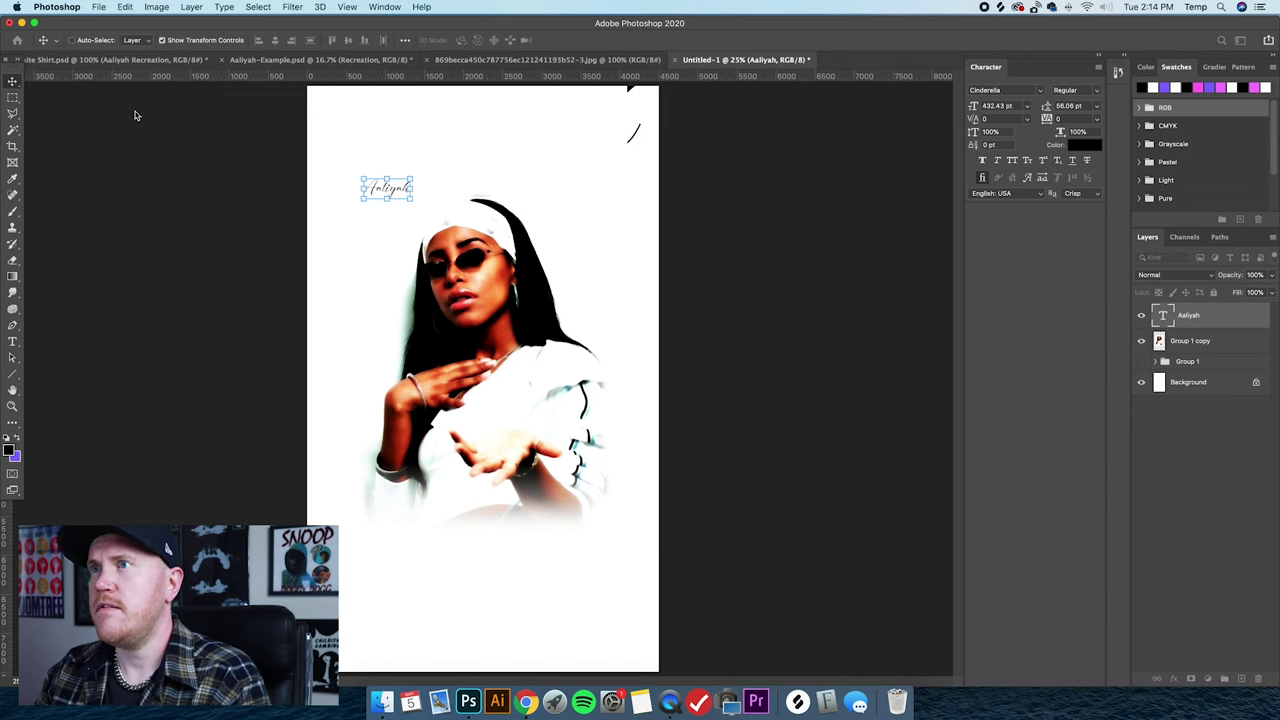
drag(527, 156, 543, 188)
Select the text layer together with the painted photo layer and Group 1, and move them straight down, keeping them centered on the canvas.
click(1214, 341)
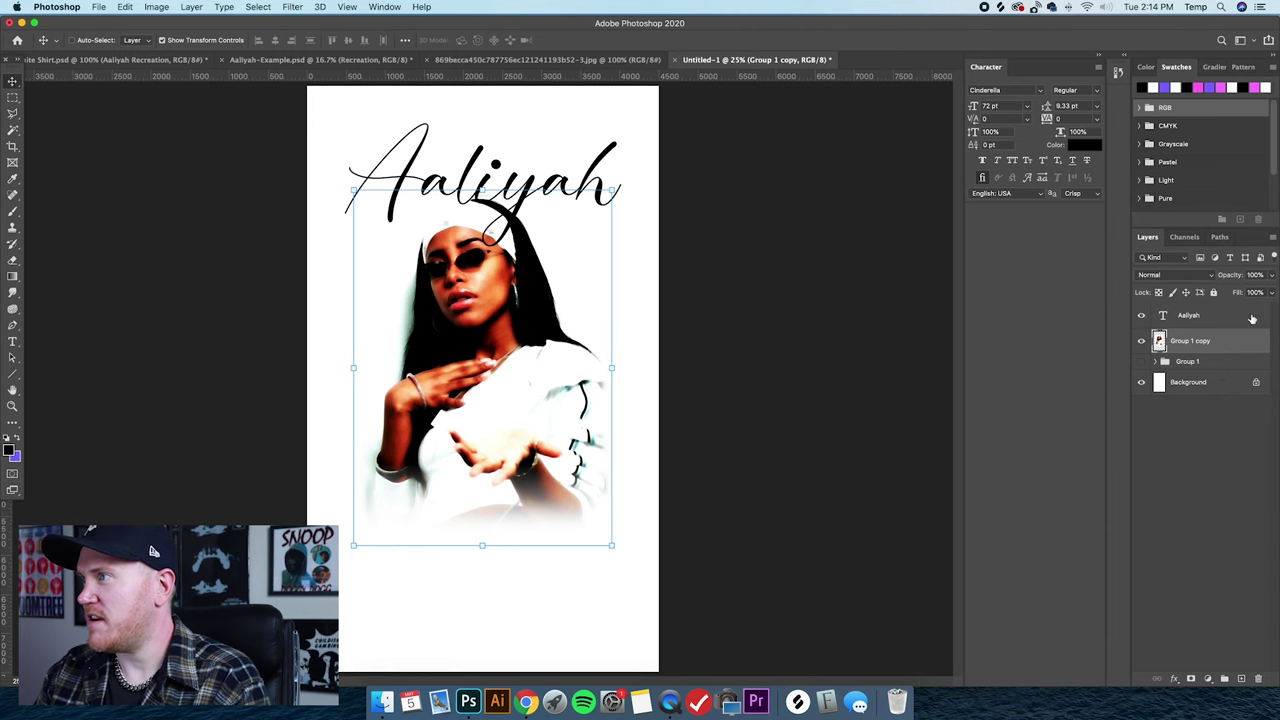
shift+click(1233, 320)
key(shift+Down)
key(shift+Down)
key(shift+Down)
key(shift+Down)
key(shift+Down)
key(shift+Down)
key(shift+Down)
key(shift+Down)
key(shift+Down)
key(shift+Down)
key(shift+Down)
key(shift+Down)
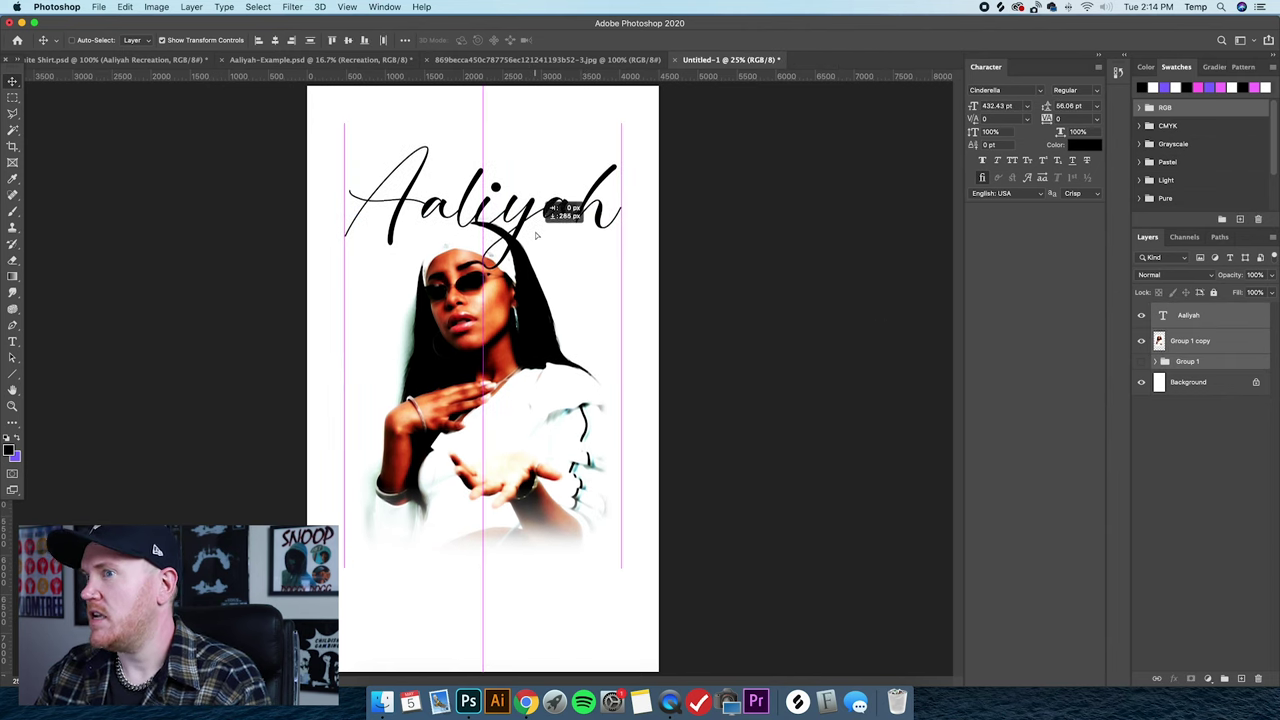
Add a white linear Gradient Overlay at 90° and 13% scale to the Group 1 copy layer, fading the figure's lower edge.
click(1250, 318)
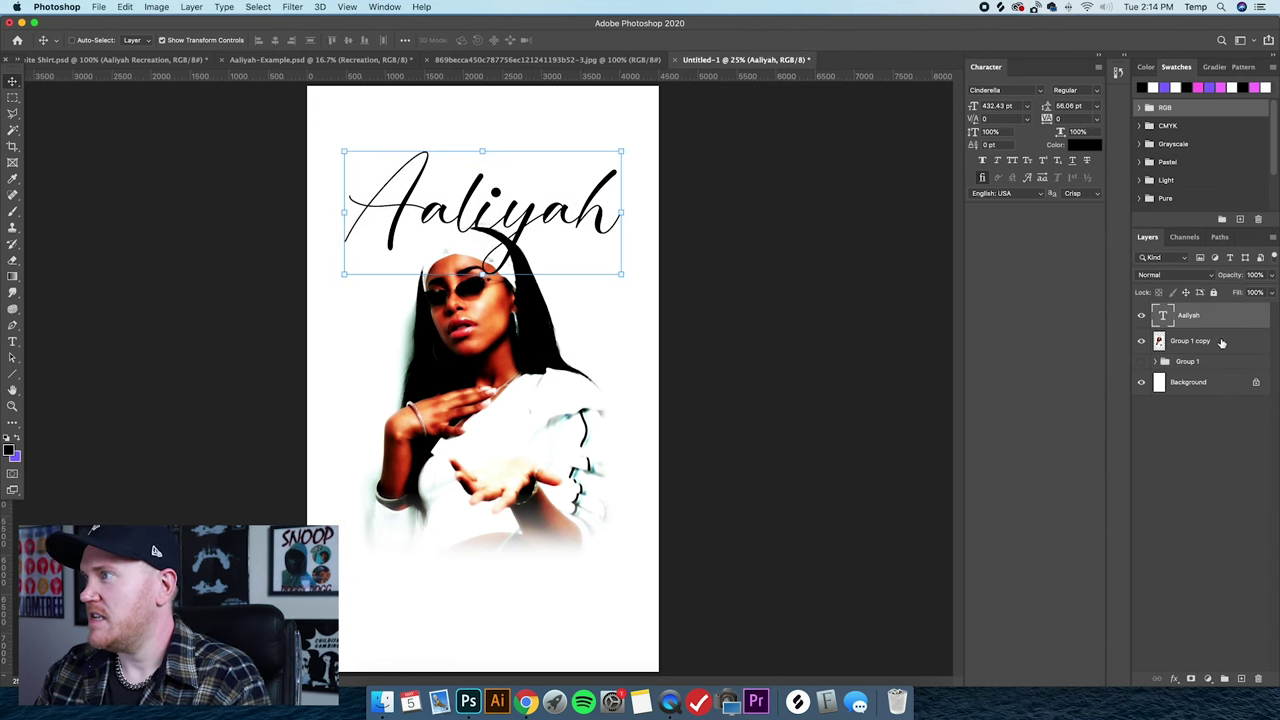
click(1244, 344)
double_click(1244, 346)
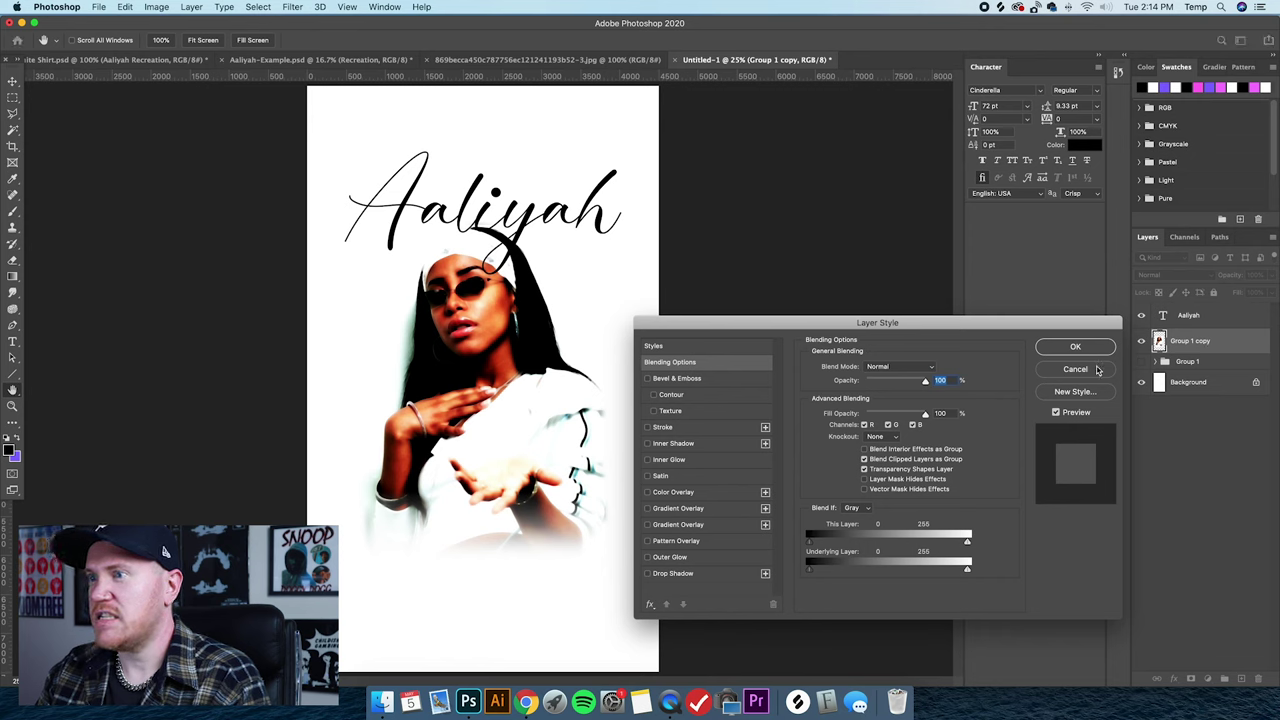
click(672, 524)
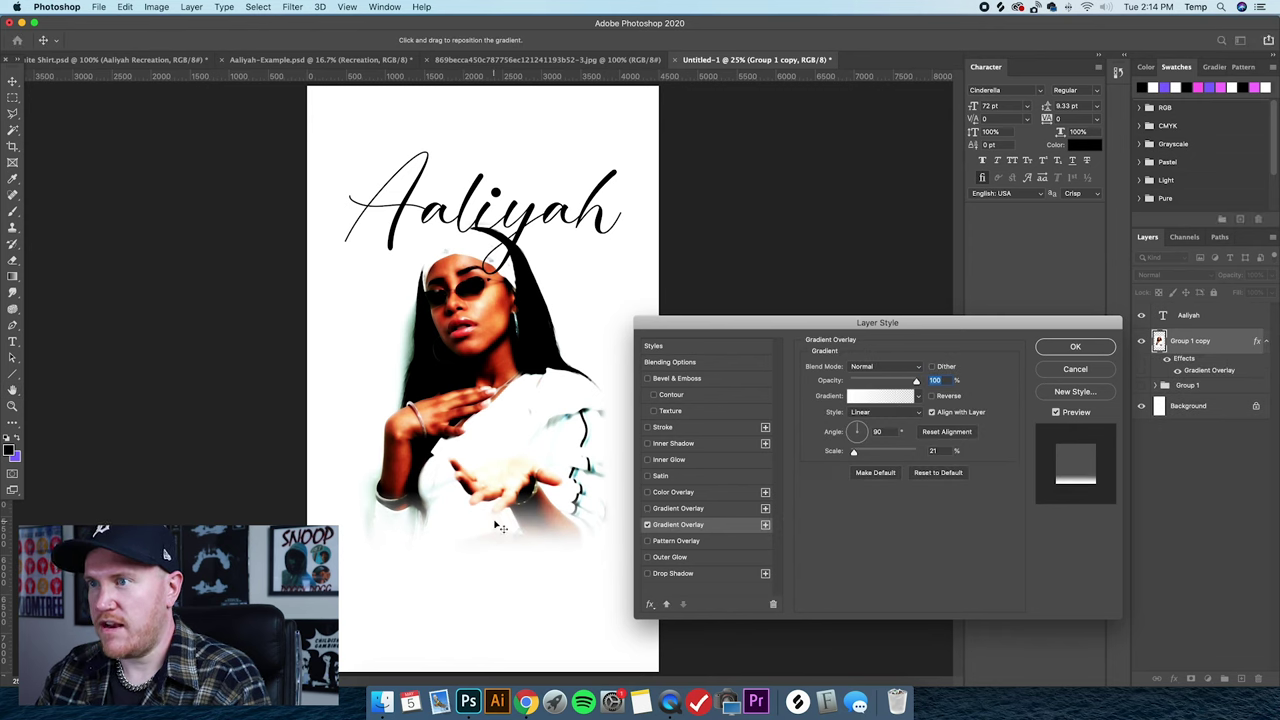
drag(855, 452, 849, 452)
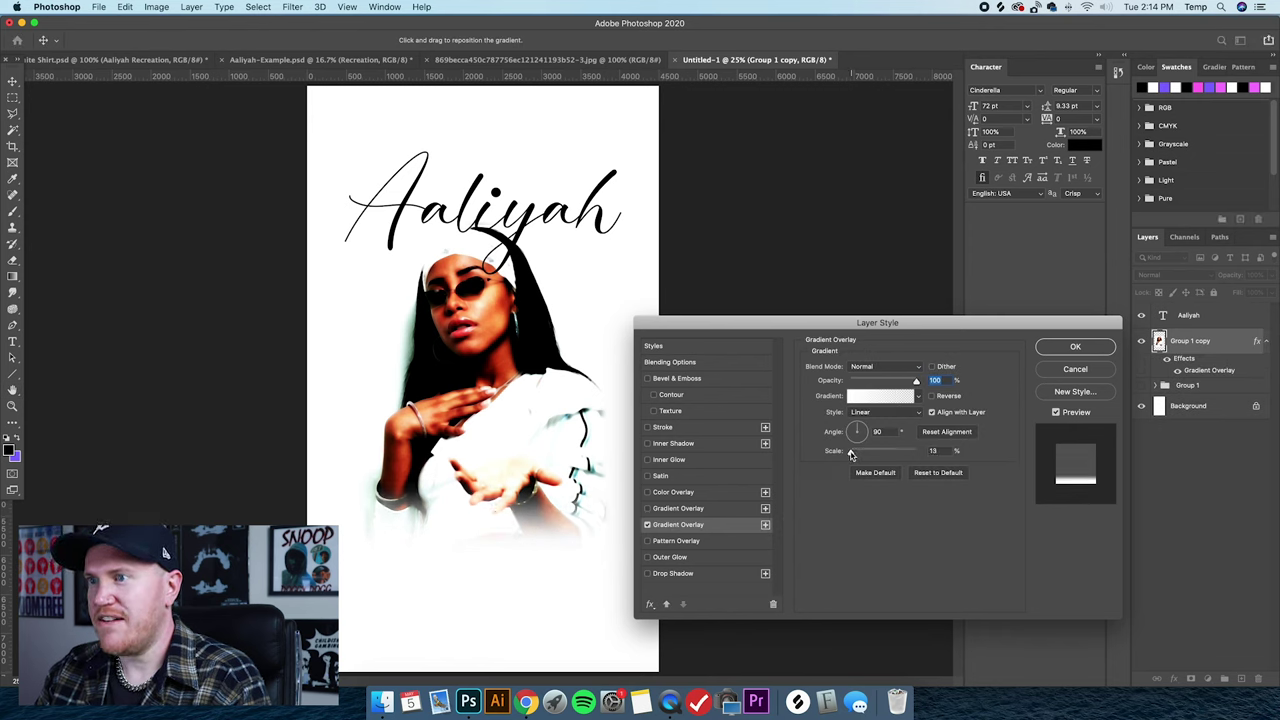
drag(535, 472, 536, 480)
click(1056, 348)
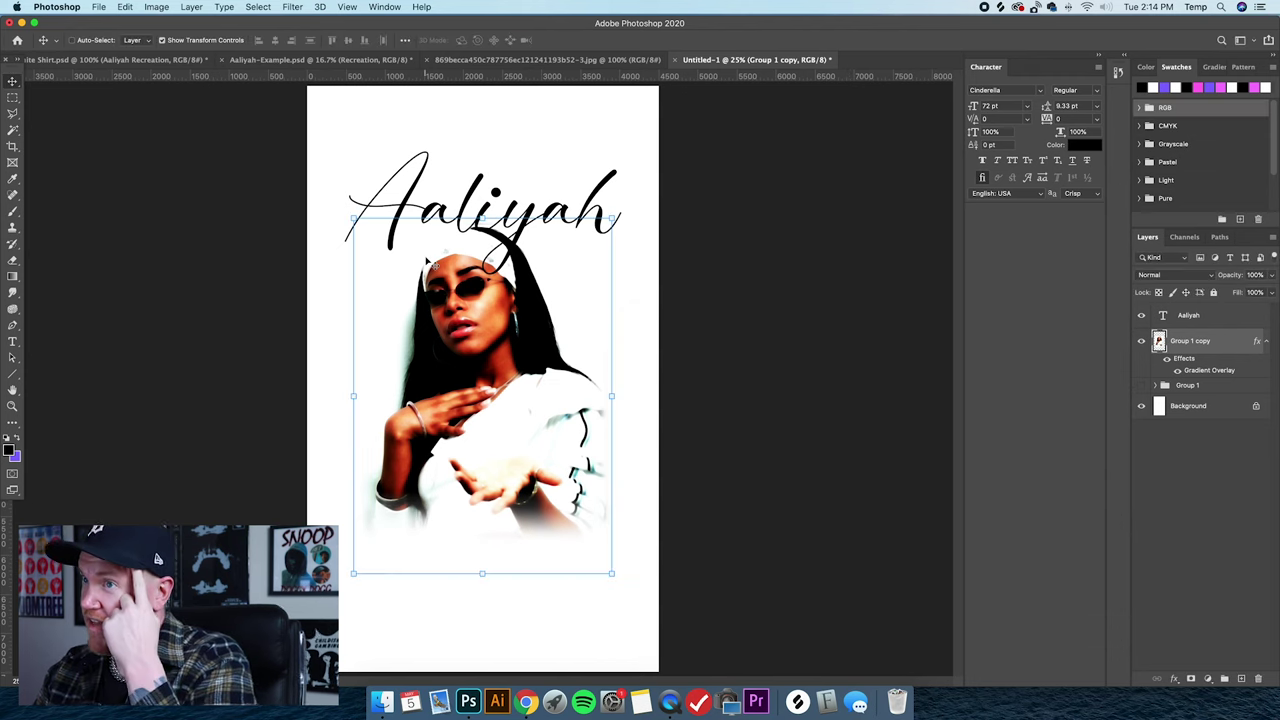
Shift the Aaliyah text slightly up and to the right, and apply a horizontal Arch text warp to it.
drag(545, 233, 581, 210)
click(13, 342)
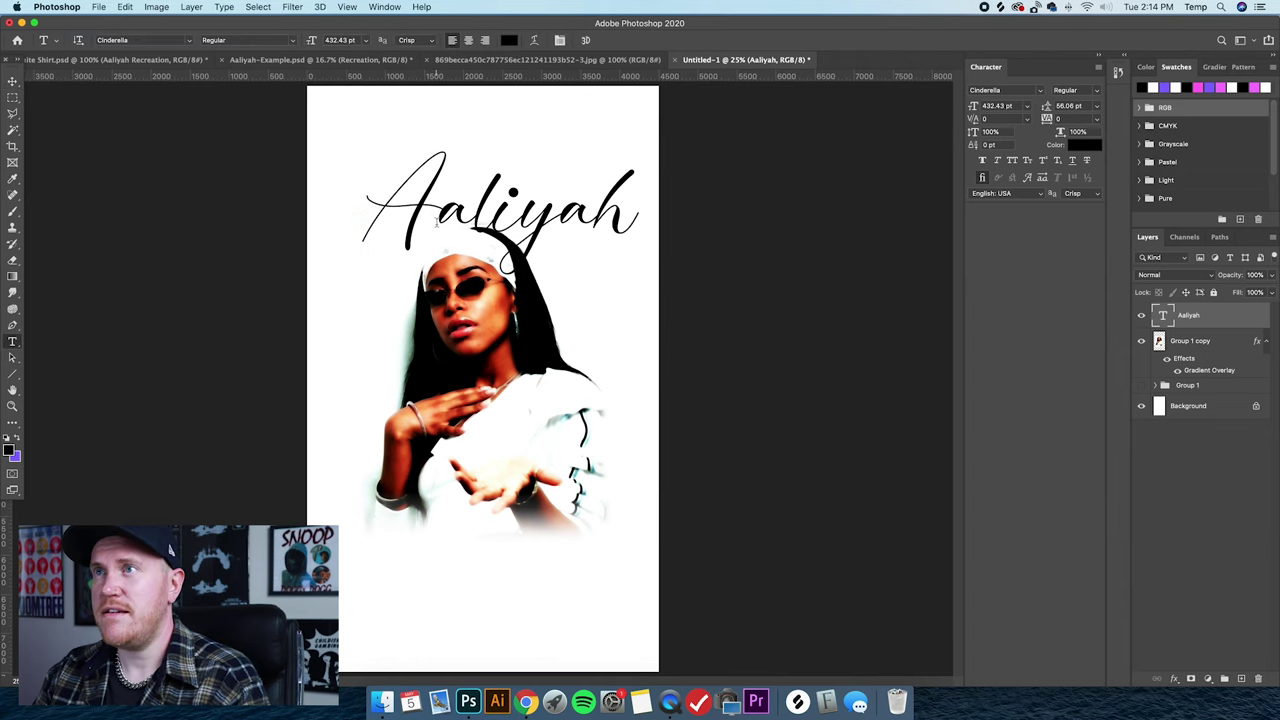
click(536, 42)
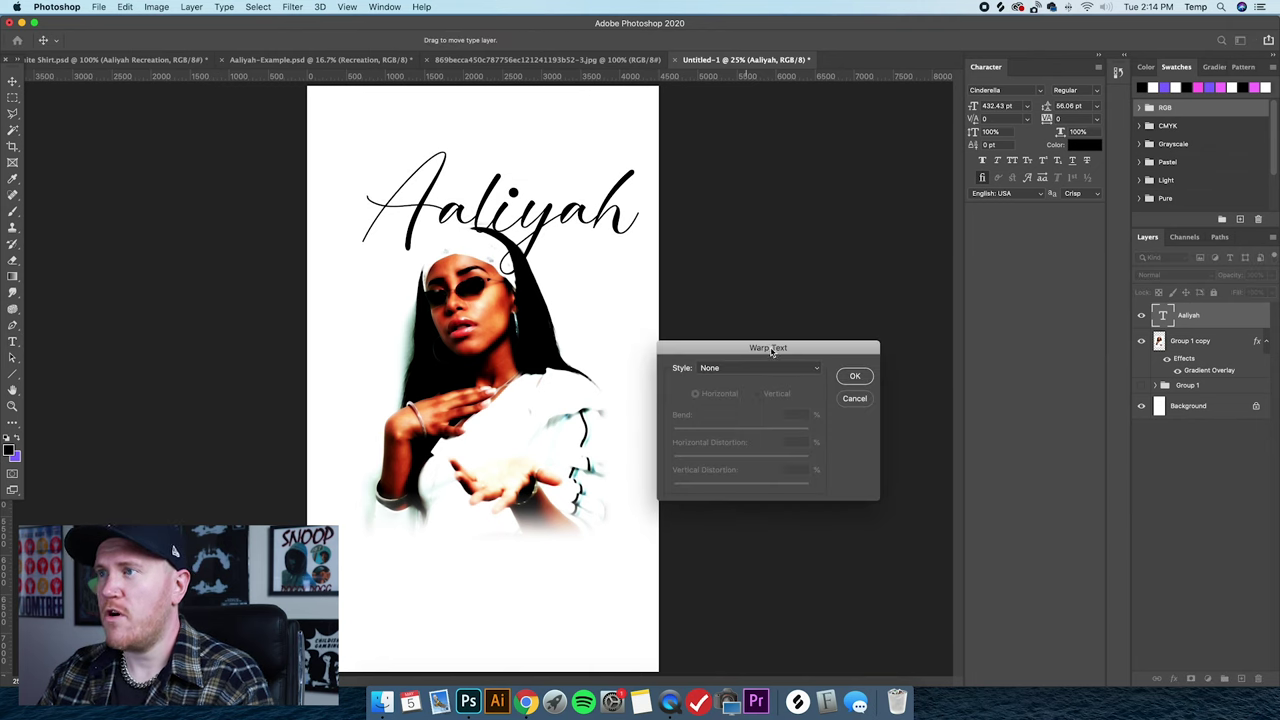
drag(771, 349, 801, 300)
click(782, 320)
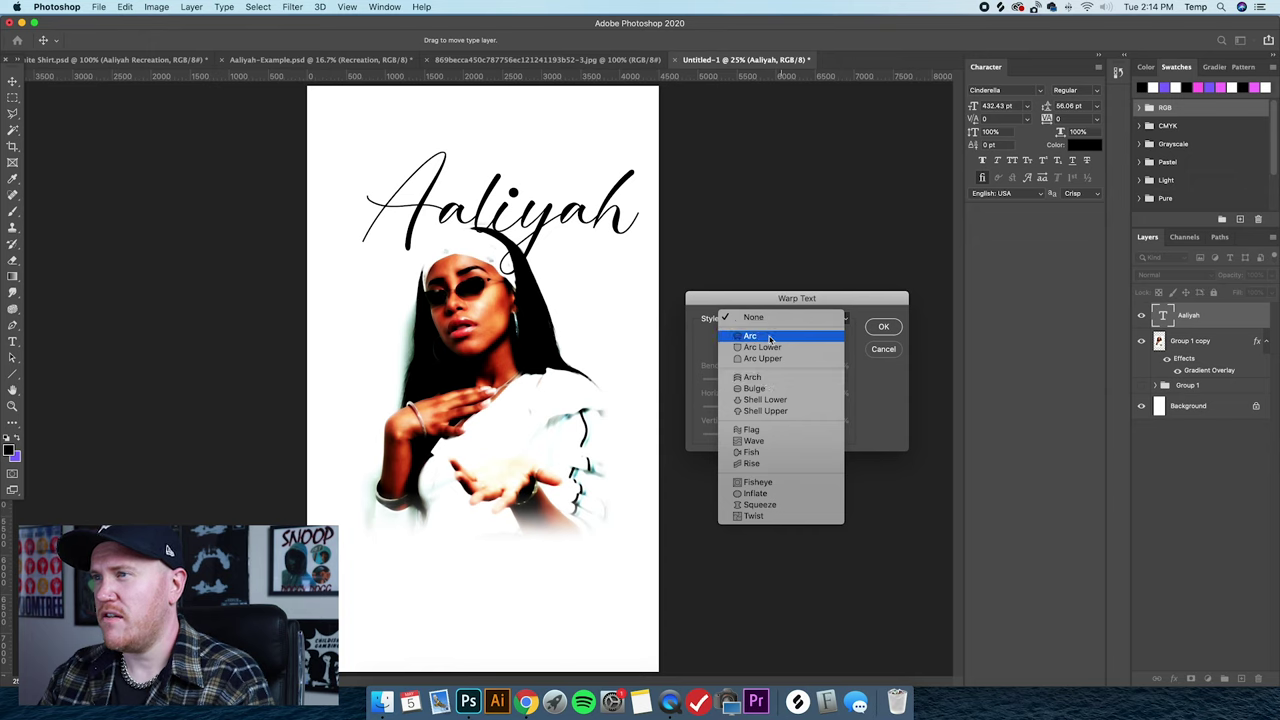
click(770, 379)
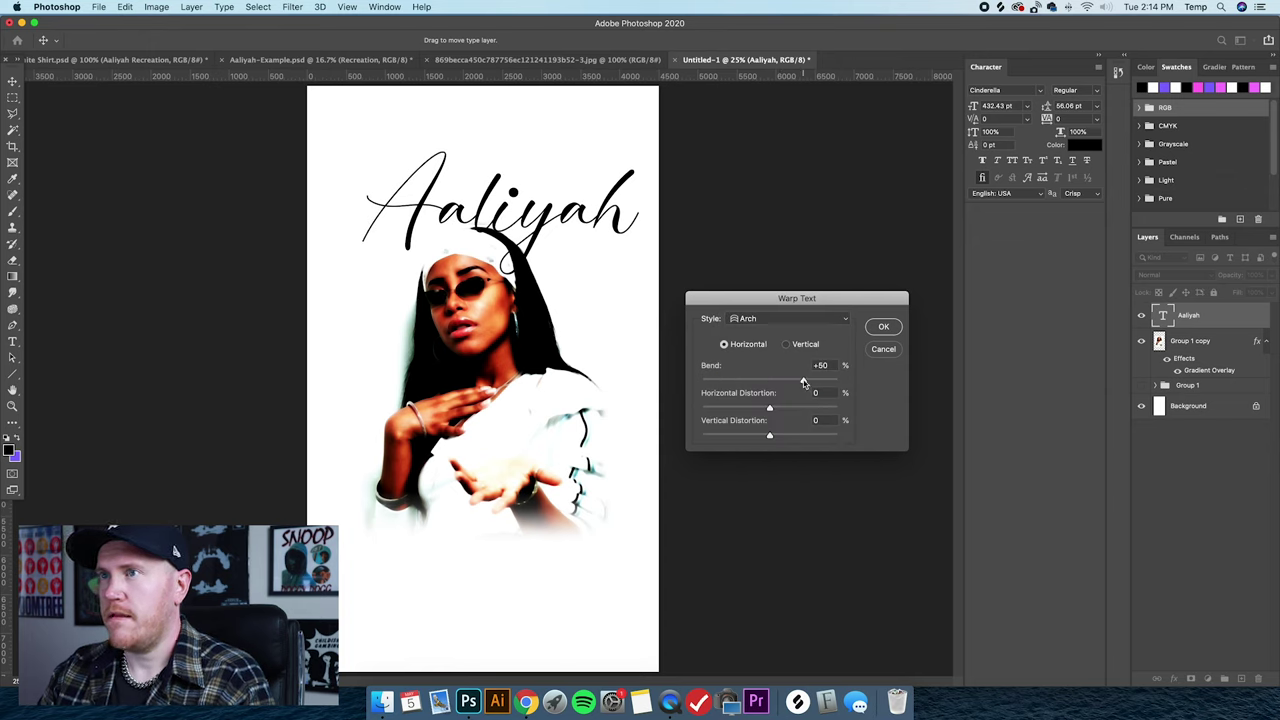
Set the arch warp's bend to +57% and its vertical distortion to -16%.
drag(806, 383, 801, 383)
drag(770, 437, 767, 438)
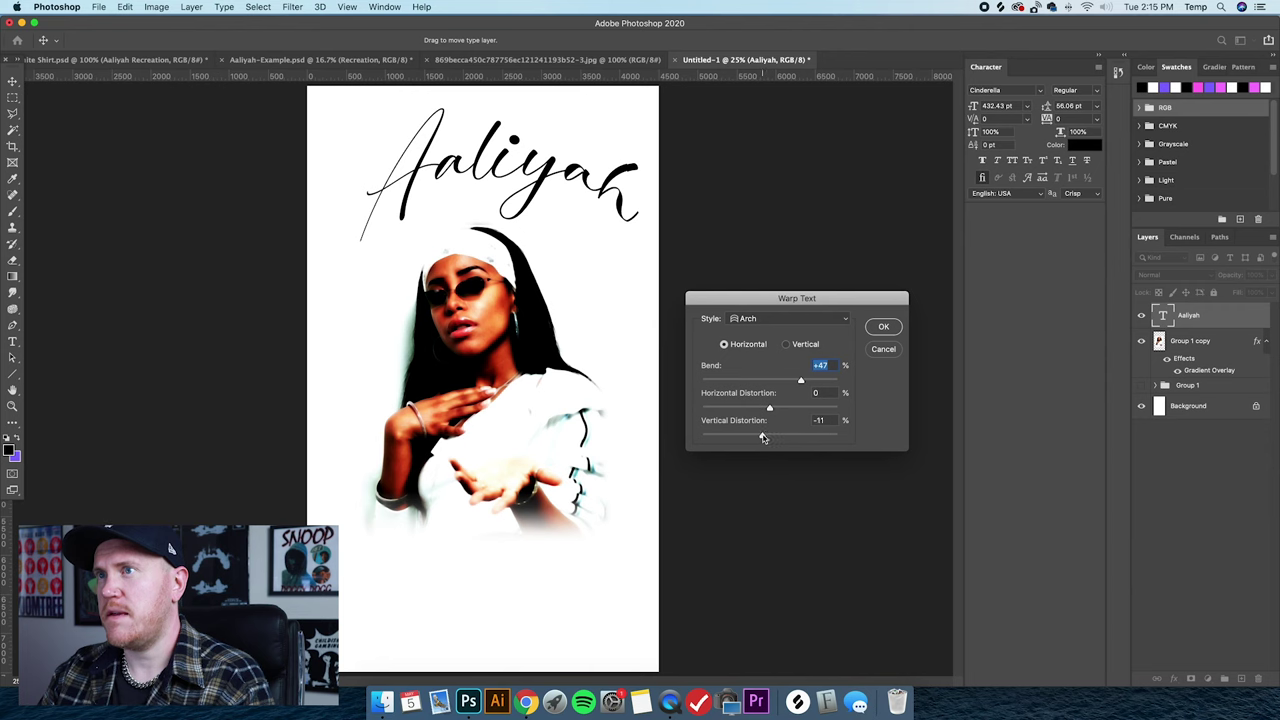
drag(759, 437, 758, 437)
drag(801, 383, 807, 384)
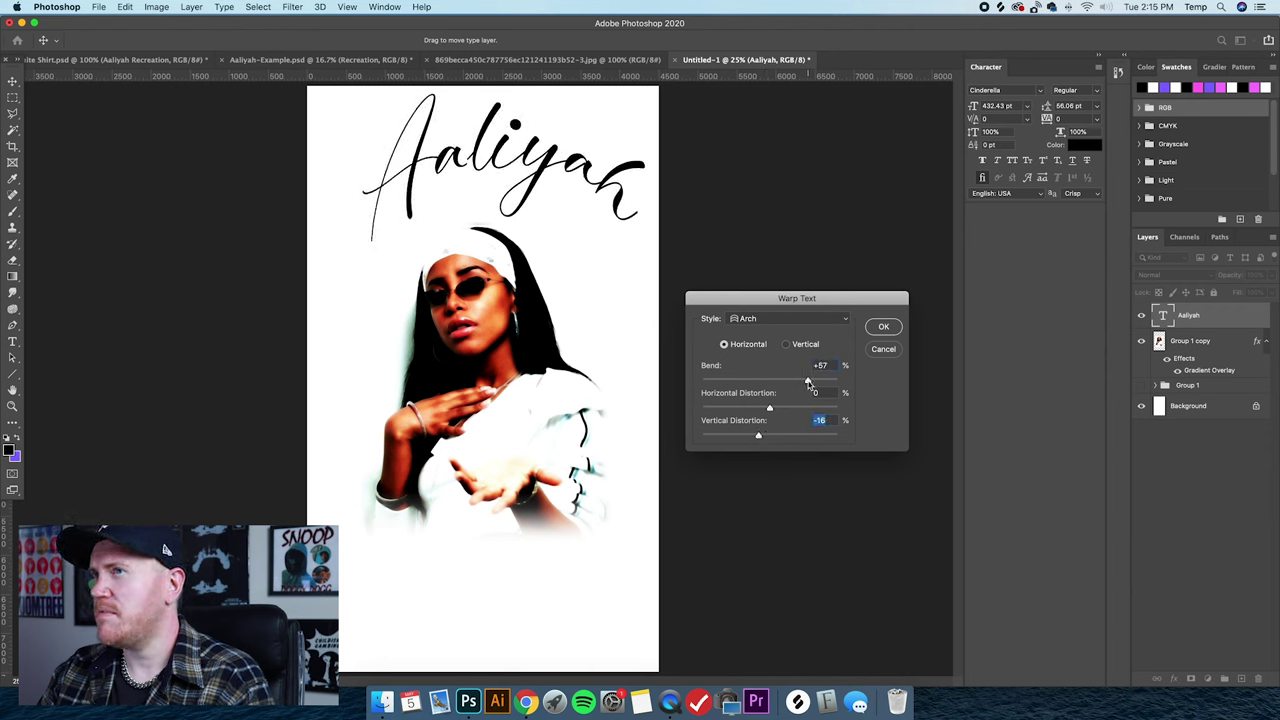
drag(808, 384, 809, 385)
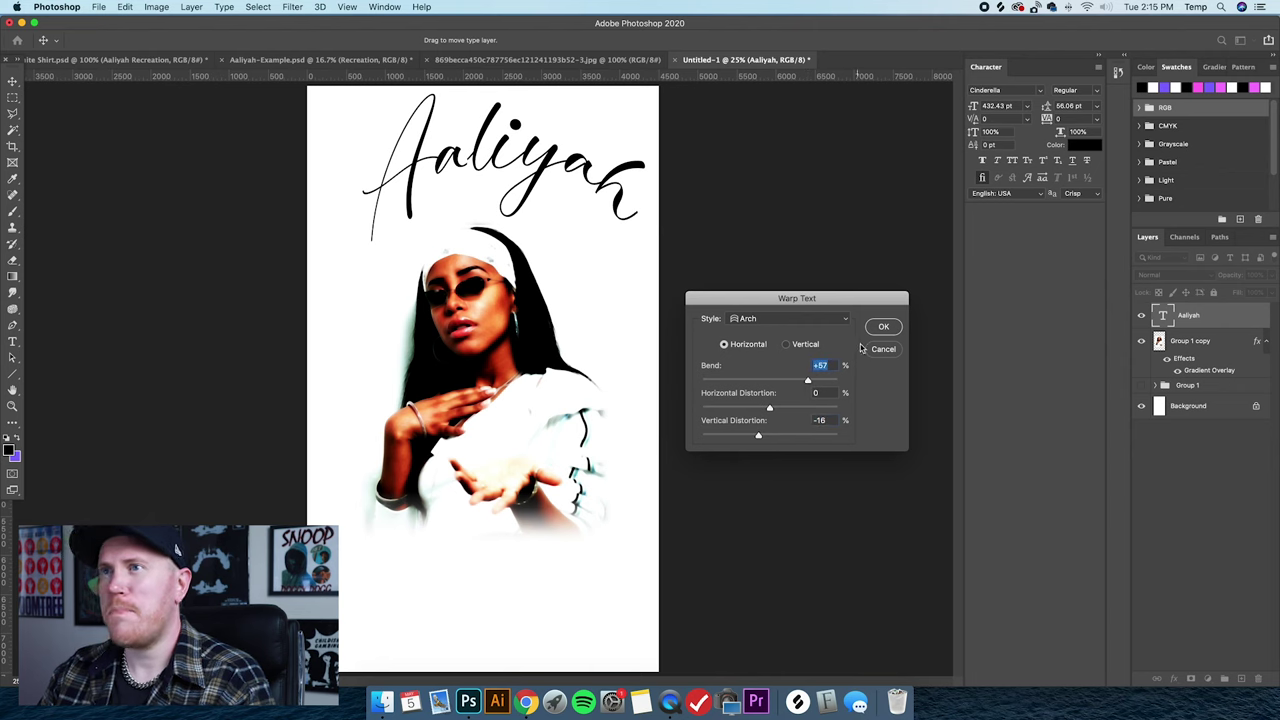
key(Return)
Move the arched Aaliyah lettering down over the headband and enlarge it to about 449 pt.
key(v)
drag(571, 138, 574, 188)
key(super+t)
drag(645, 203, 565, 214)
key(Return)
key(super+t)
drag(349, 133, 350, 133)
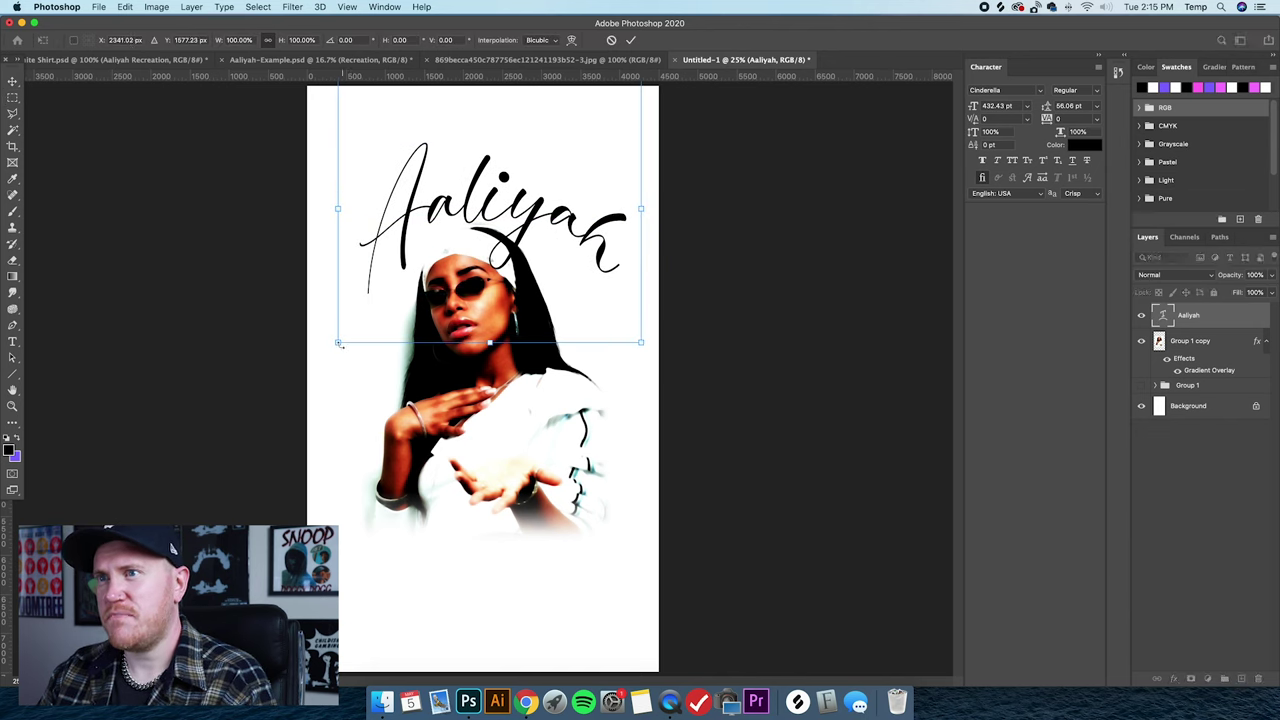
drag(338, 341, 341, 347)
click(12, 81)
Reposition the enlarged lettering so it arches centrally over the figure's head.
drag(520, 192, 520, 182)
double_click(520, 182)
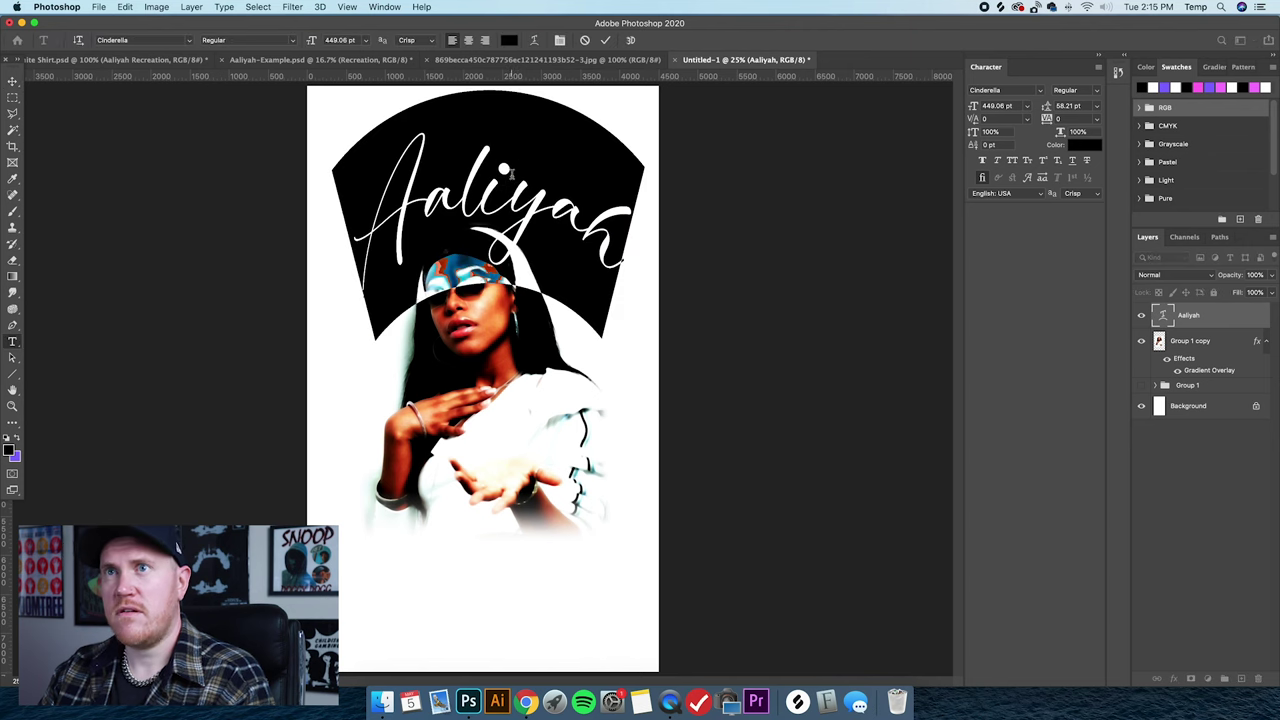
click(13, 82)
mouse_move(527, 194)
mouse_down()
mouse_move(540, 228)
mouse_move(572, 228)
mouse_move(512, 198)
mouse_up()
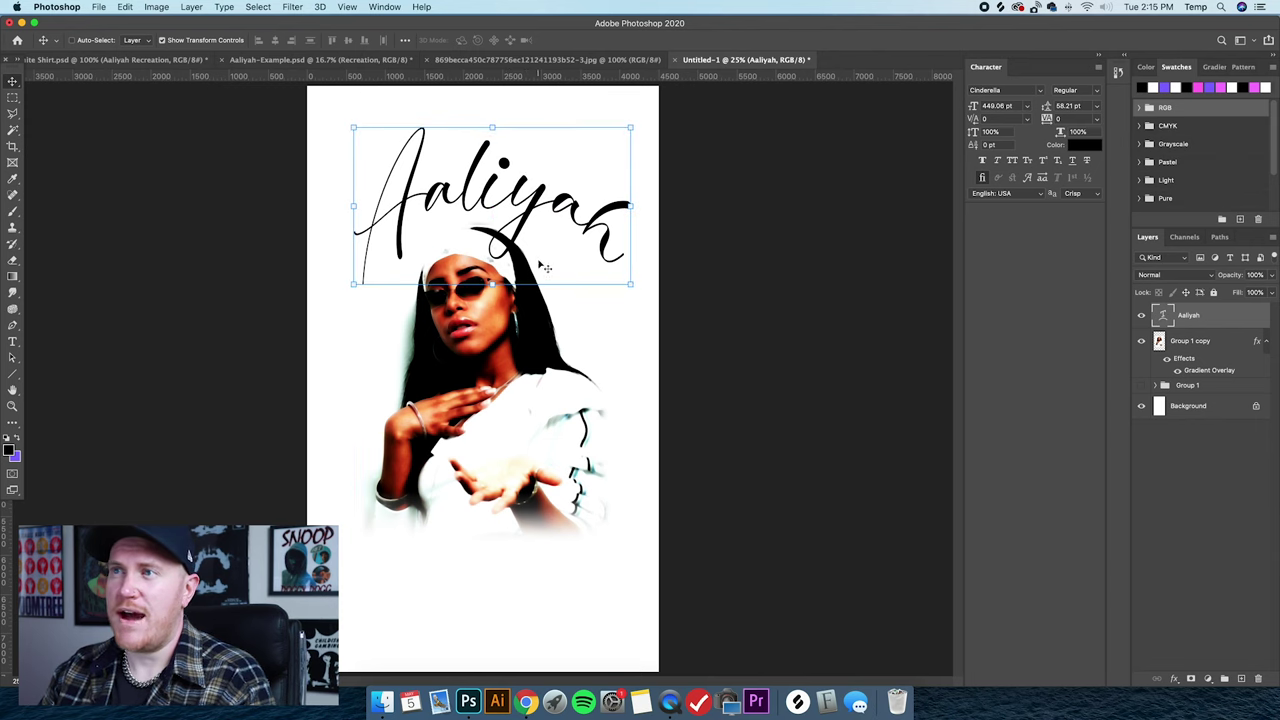
drag(551, 187, 551, 187)
Hide the transform controls and nudge the lettering slightly left and down onto the headband.
click(166, 41)
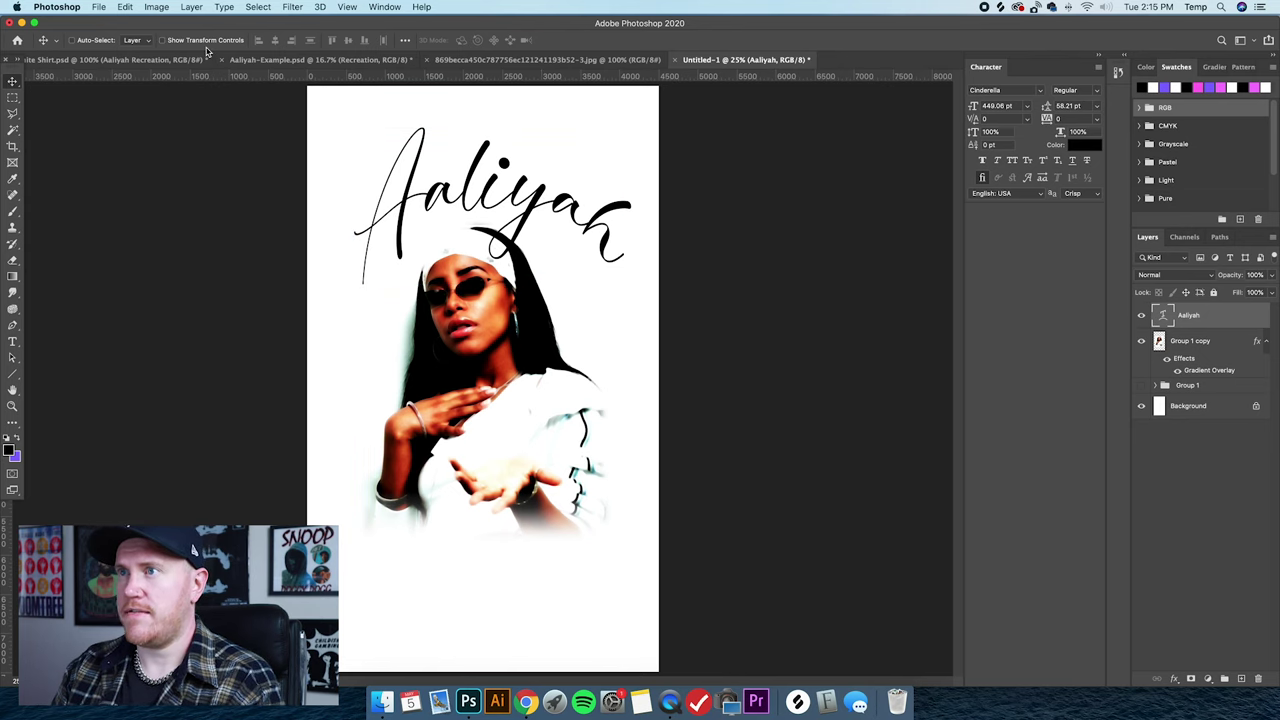
key(shift+Left)
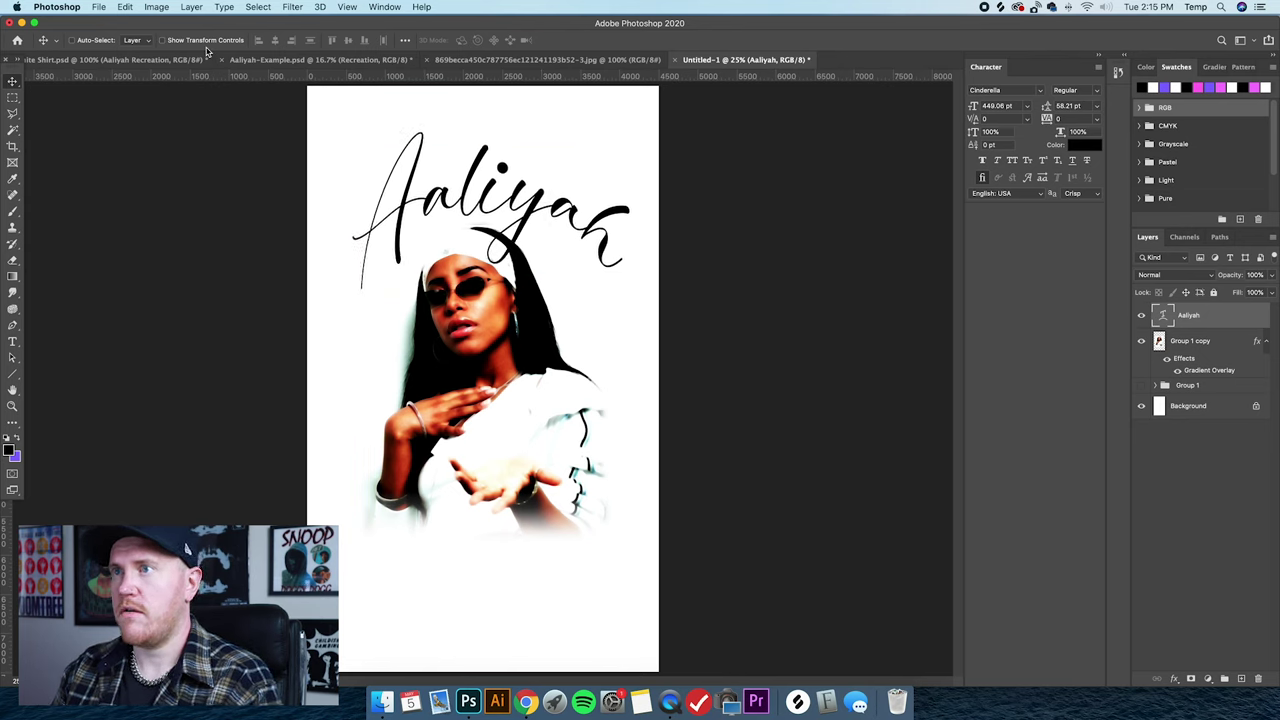
key(shift+Down)
key(shift+Down)
key(shift+Down)
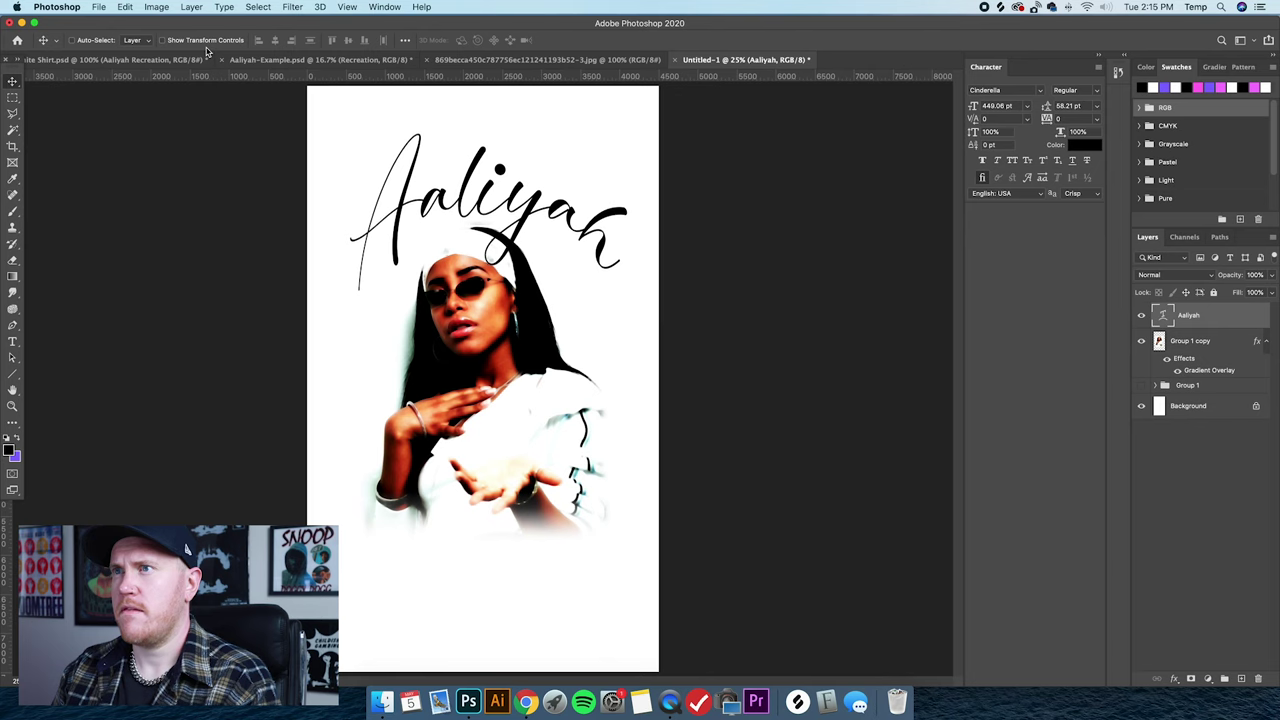
key(shift+Up)
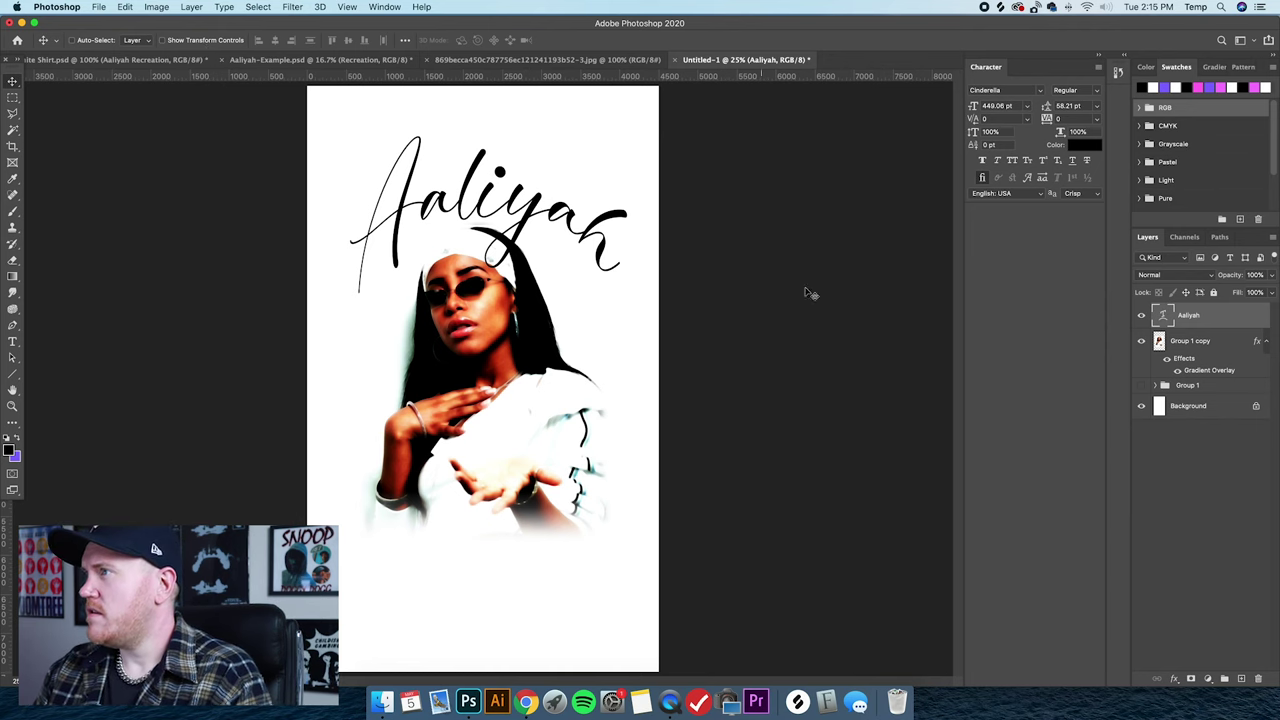
Examine the airbrushed lettering and glow in Aaliyah-Example.psd and return to the Untitled-1 document.
click(1203, 345)
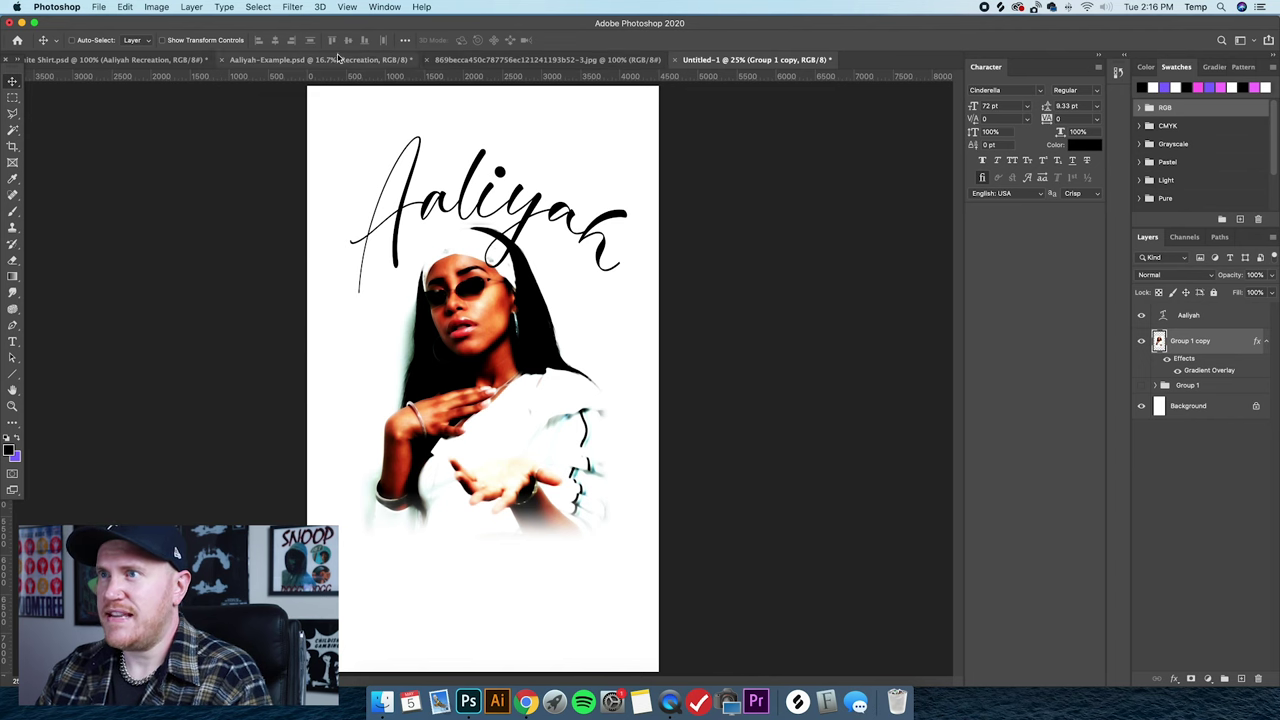
click(380, 60)
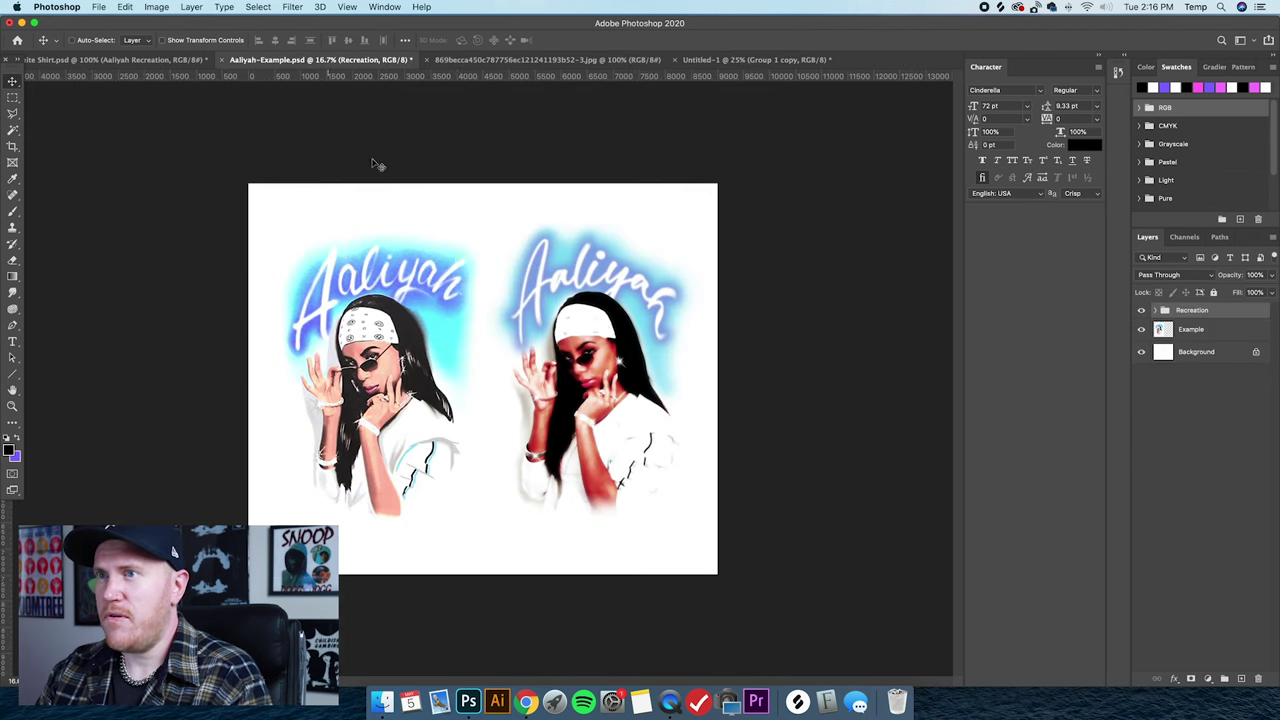
click(740, 60)
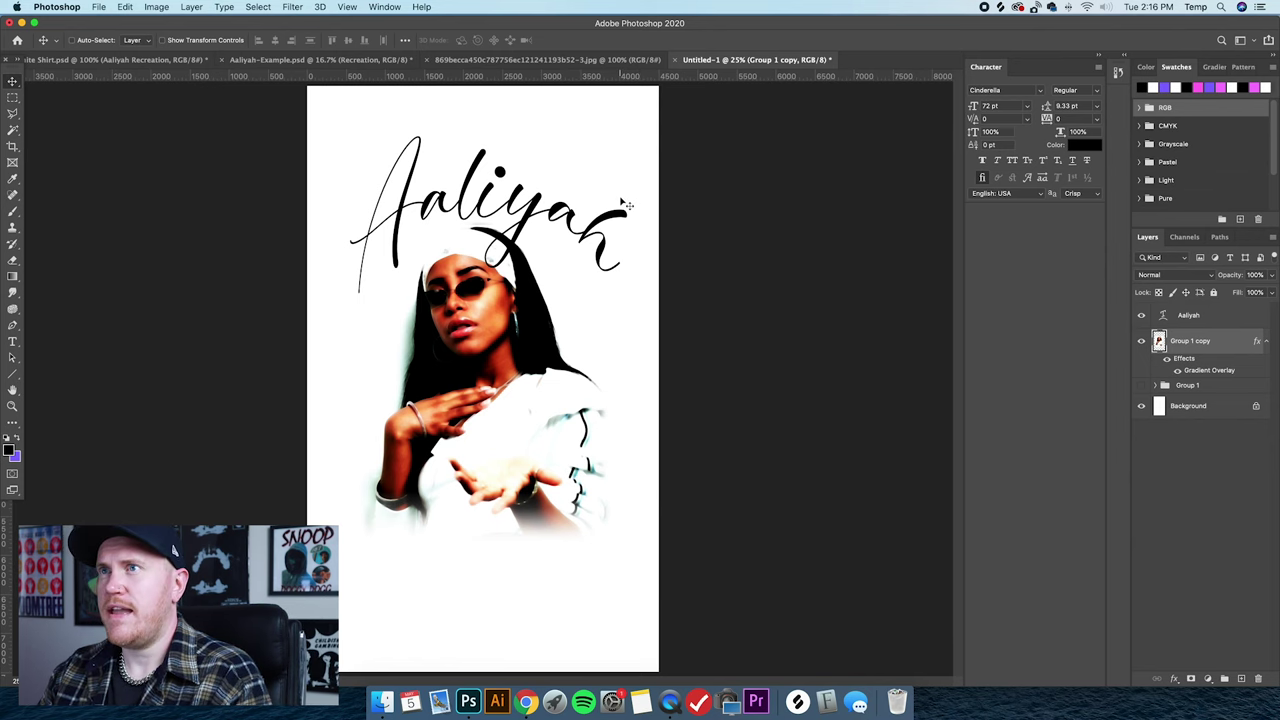
In Aaliyah-Example.psd, shift the Example layer's hue to +82 with Hue/Saturation for a pink and purple glow.
click(350, 60)
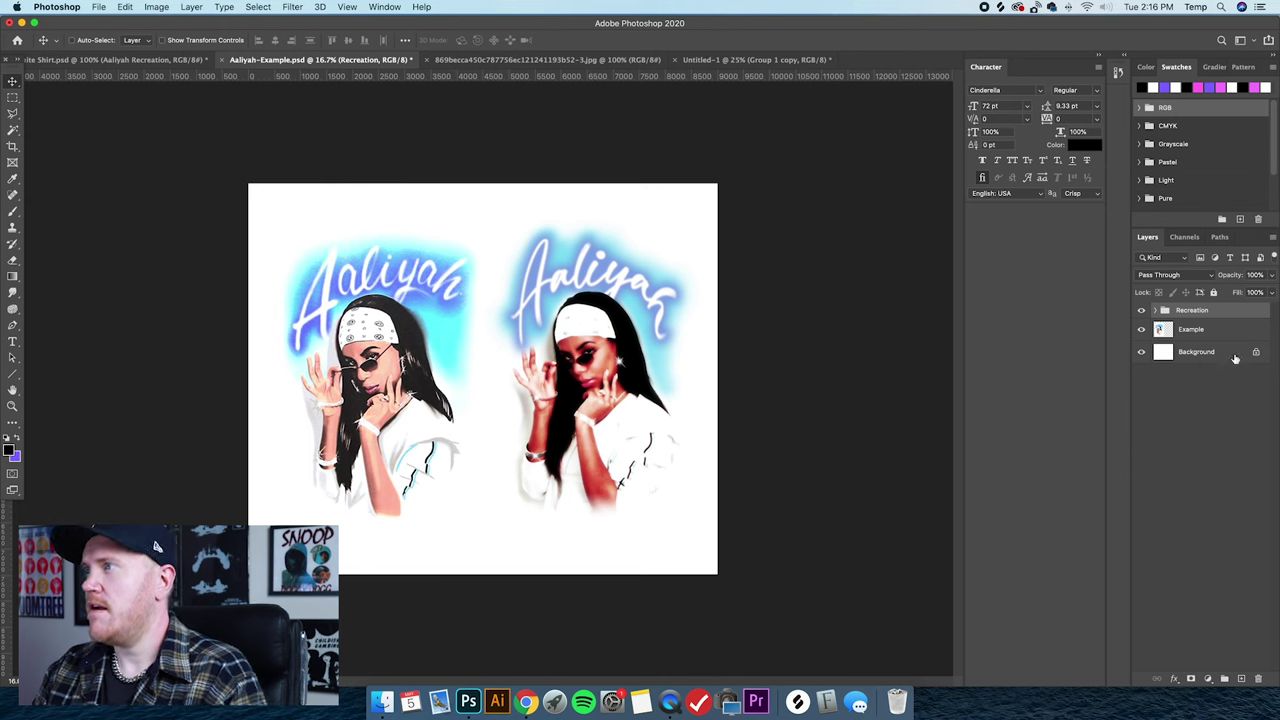
click(1218, 330)
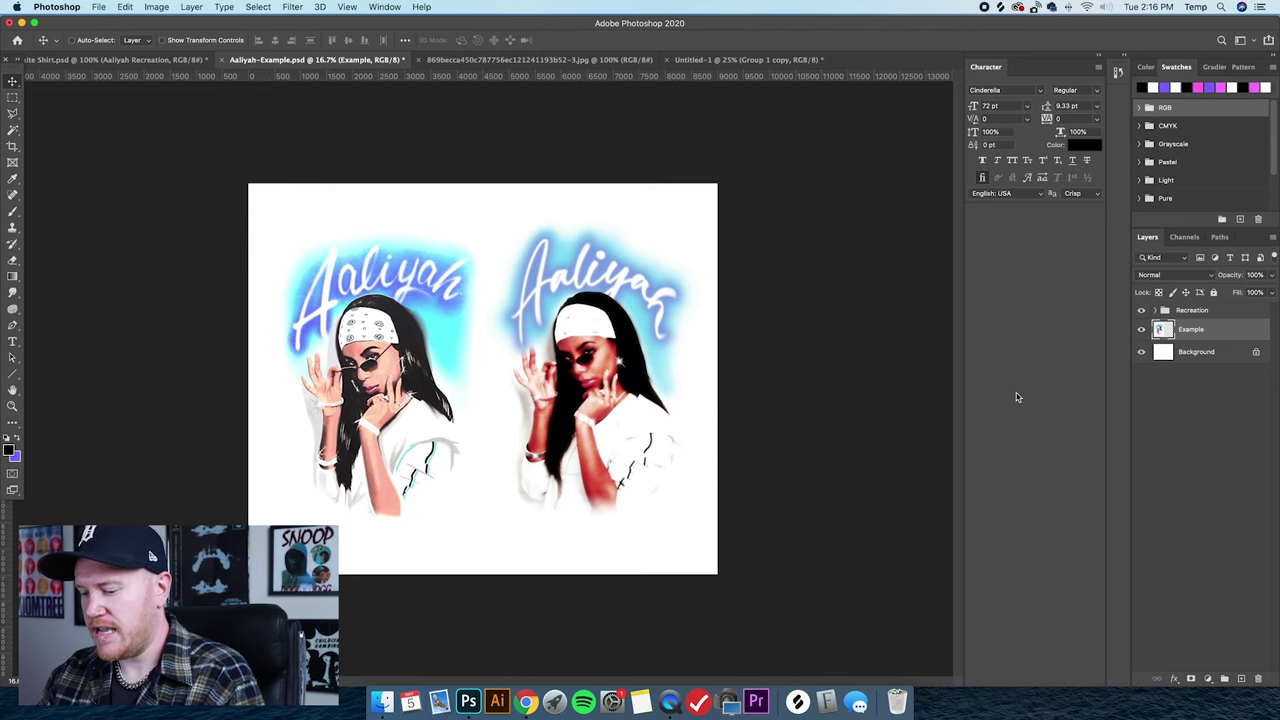
key(super+u)
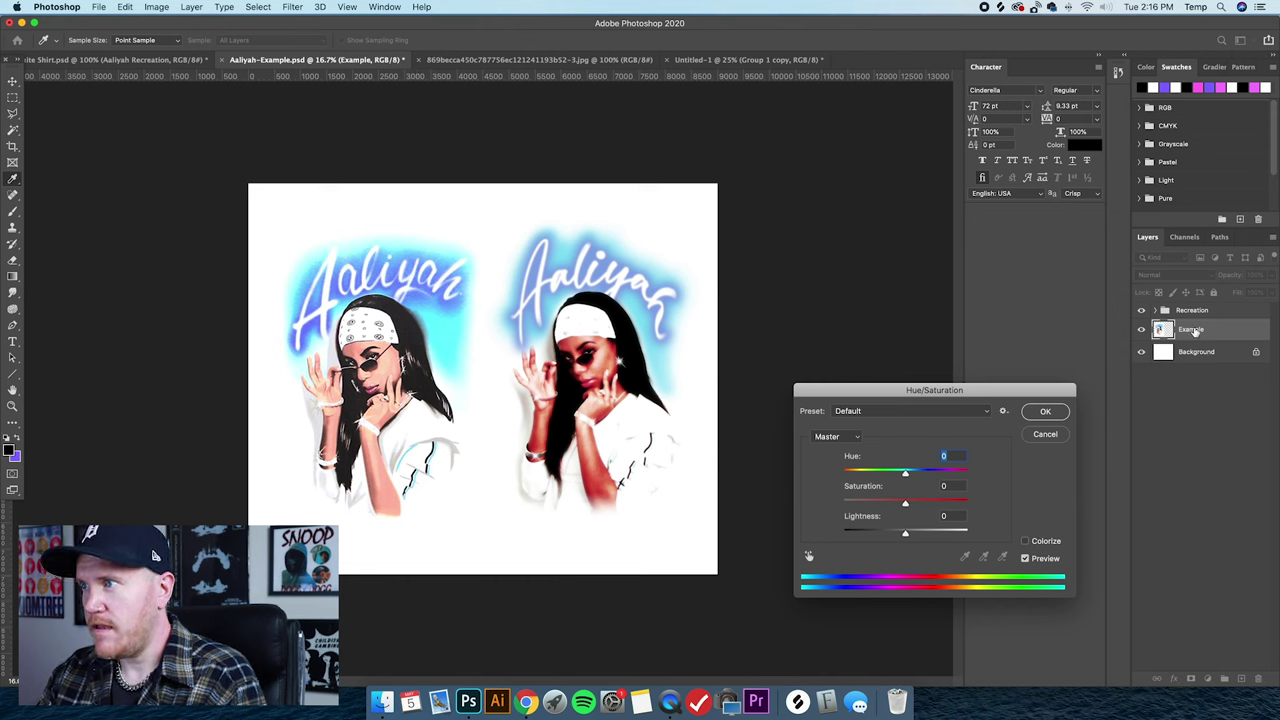
drag(928, 394, 879, 388)
drag(856, 470, 884, 464)
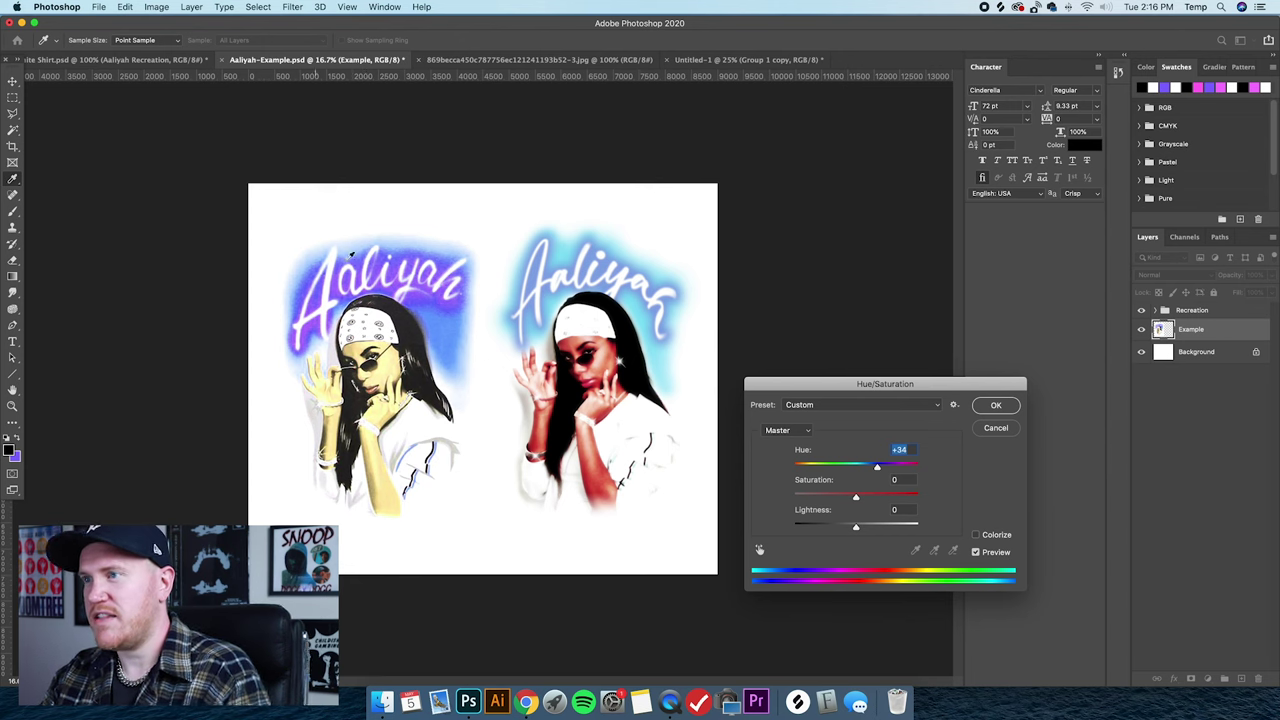
drag(886, 471, 896, 467)
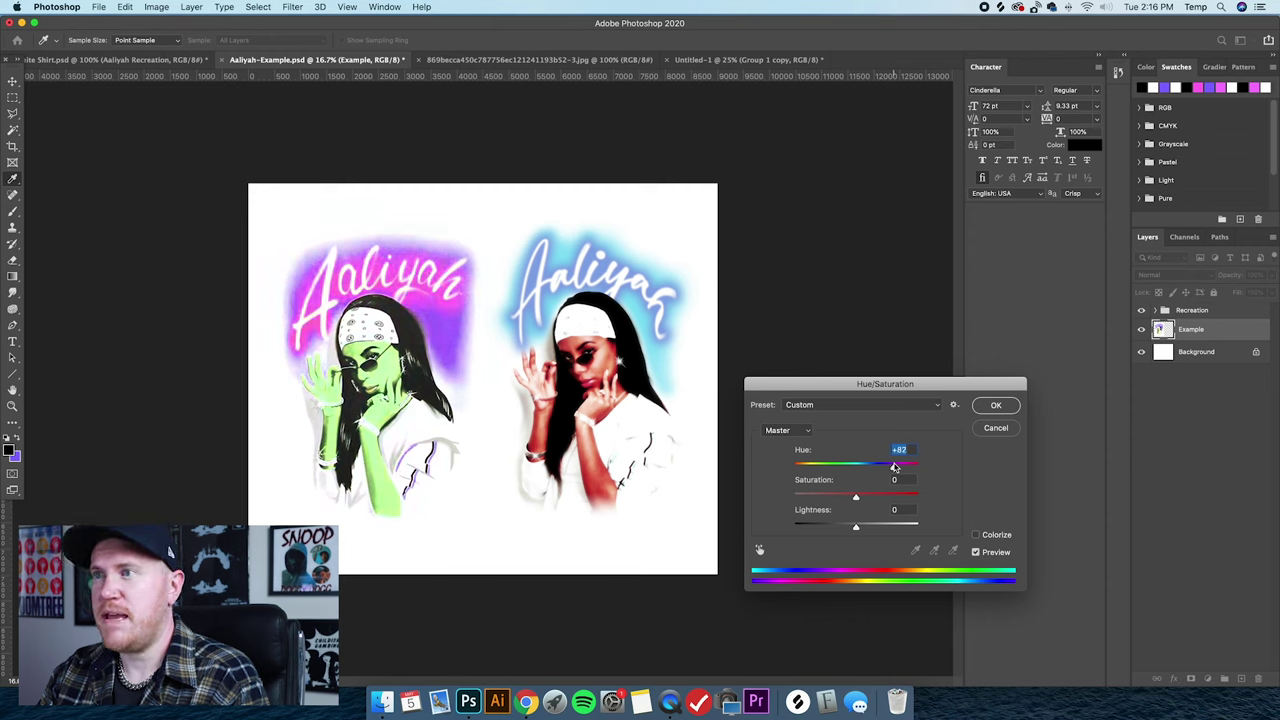
click(996, 405)
key(v)
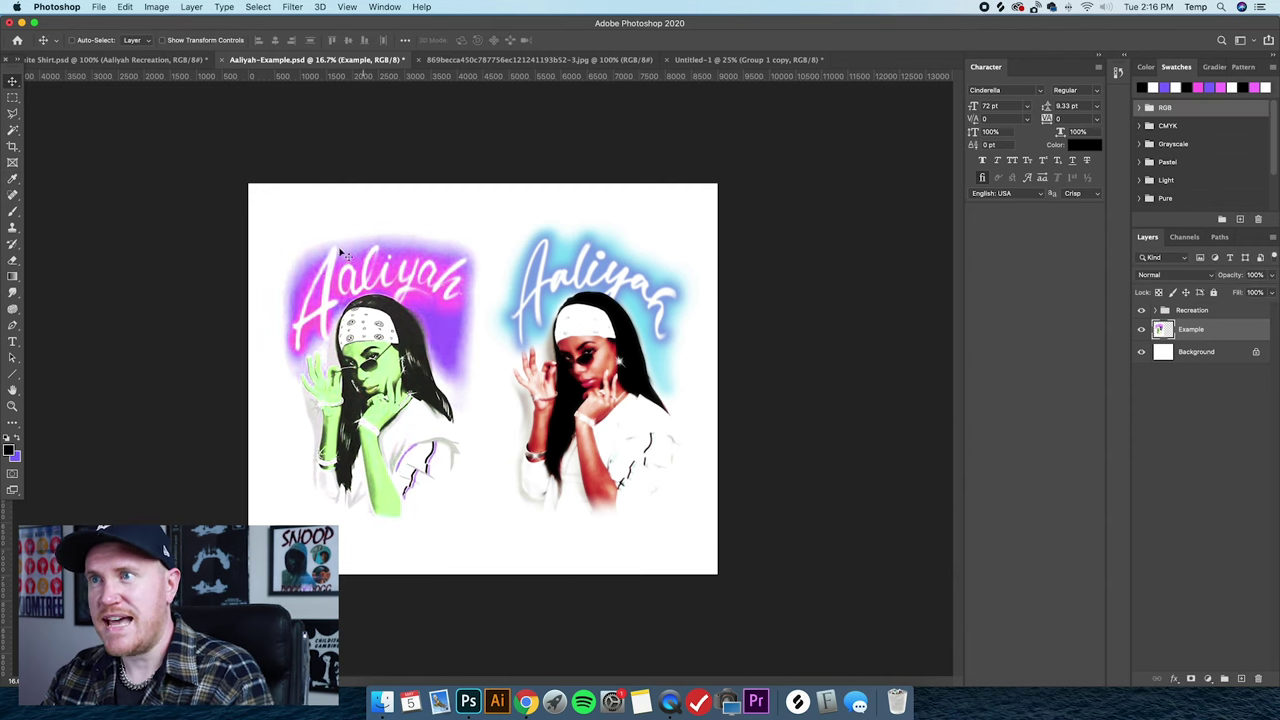
Sample the purple beside the hair and the pink beside the lettering from the recolored example, keeping pink as the foreground color.
key(i)
right_click(12, 178)
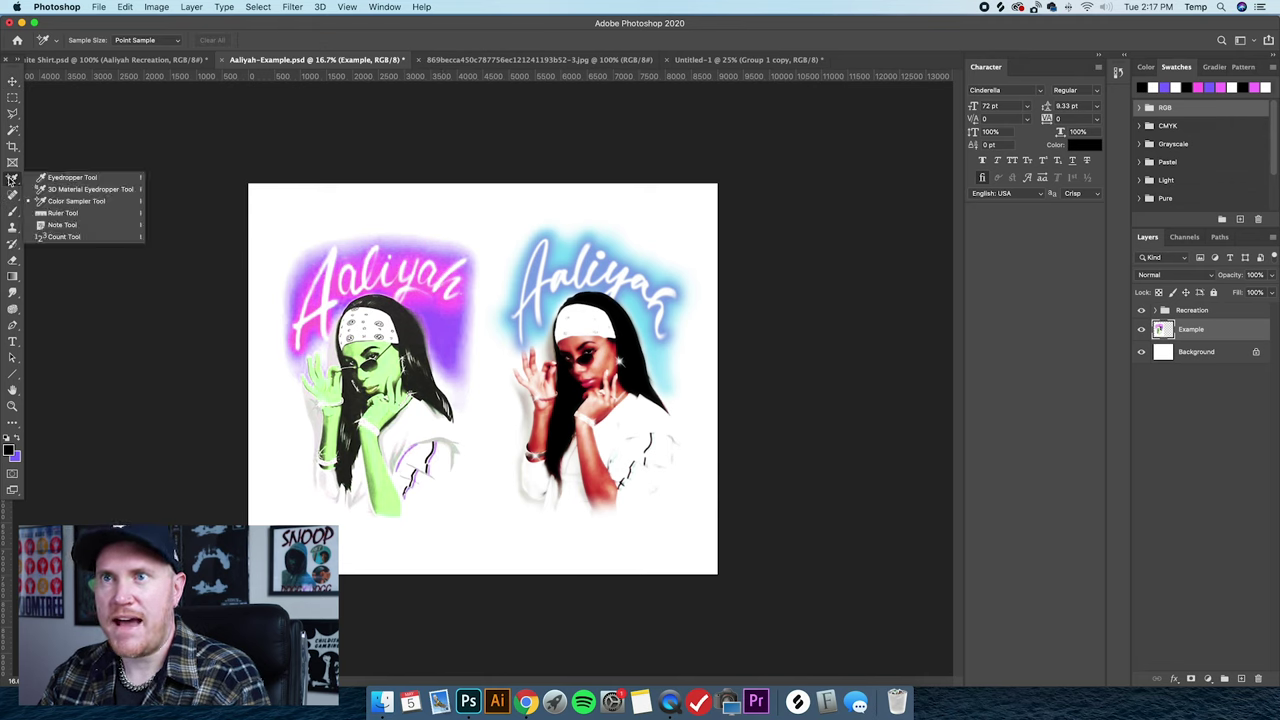
click(68, 180)
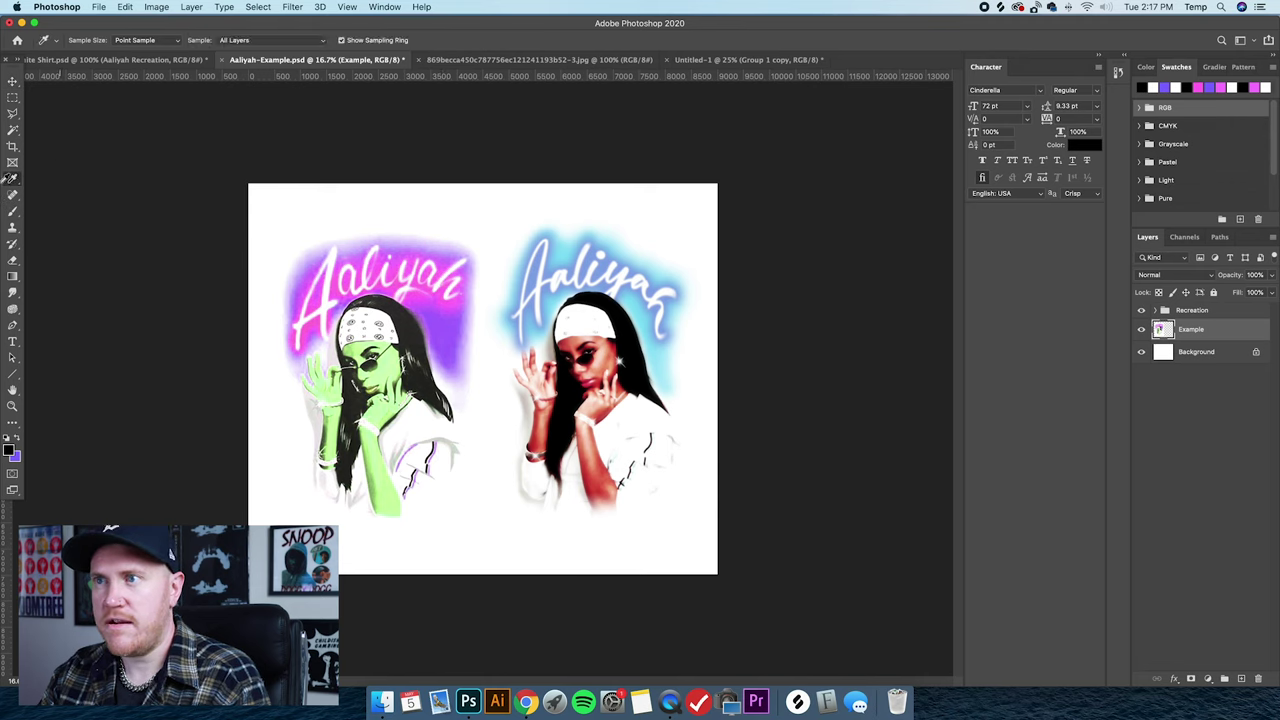
click(441, 321)
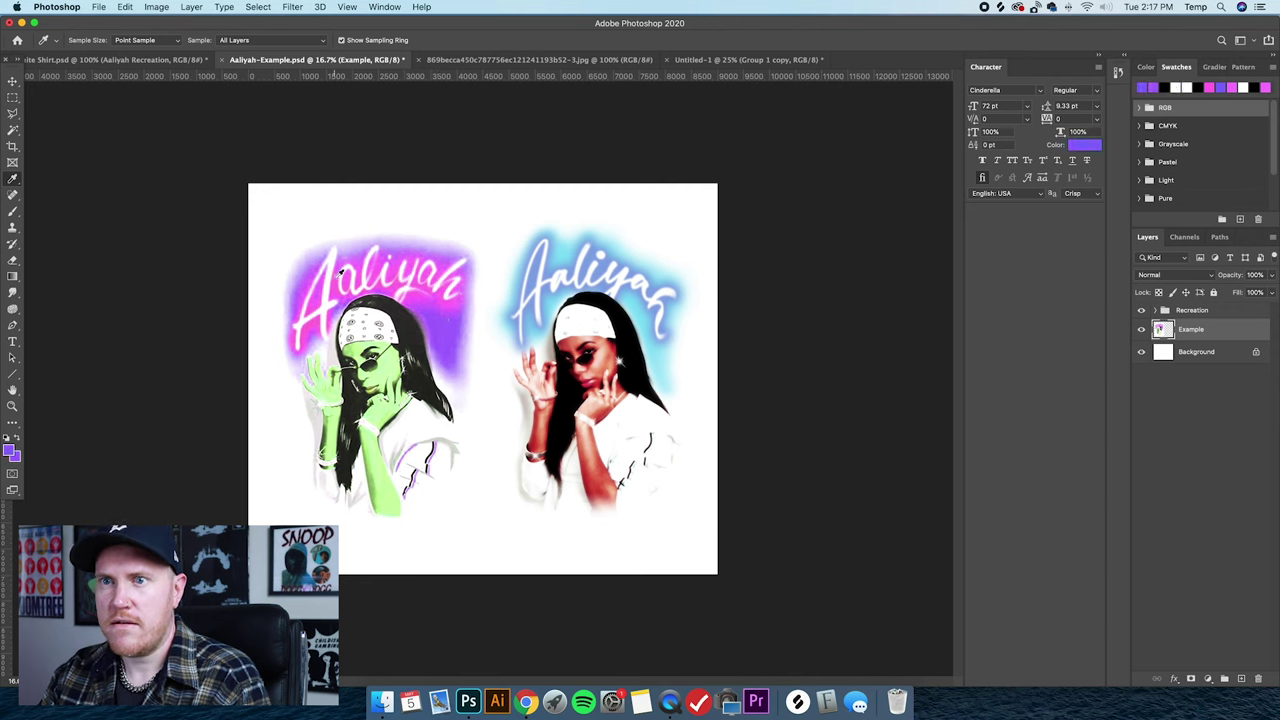
click(341, 271)
key(v)
Return to the Untitled-1 document and create a new empty layer directly above Group 1 copy, below the Aaliyah text.
click(748, 60)
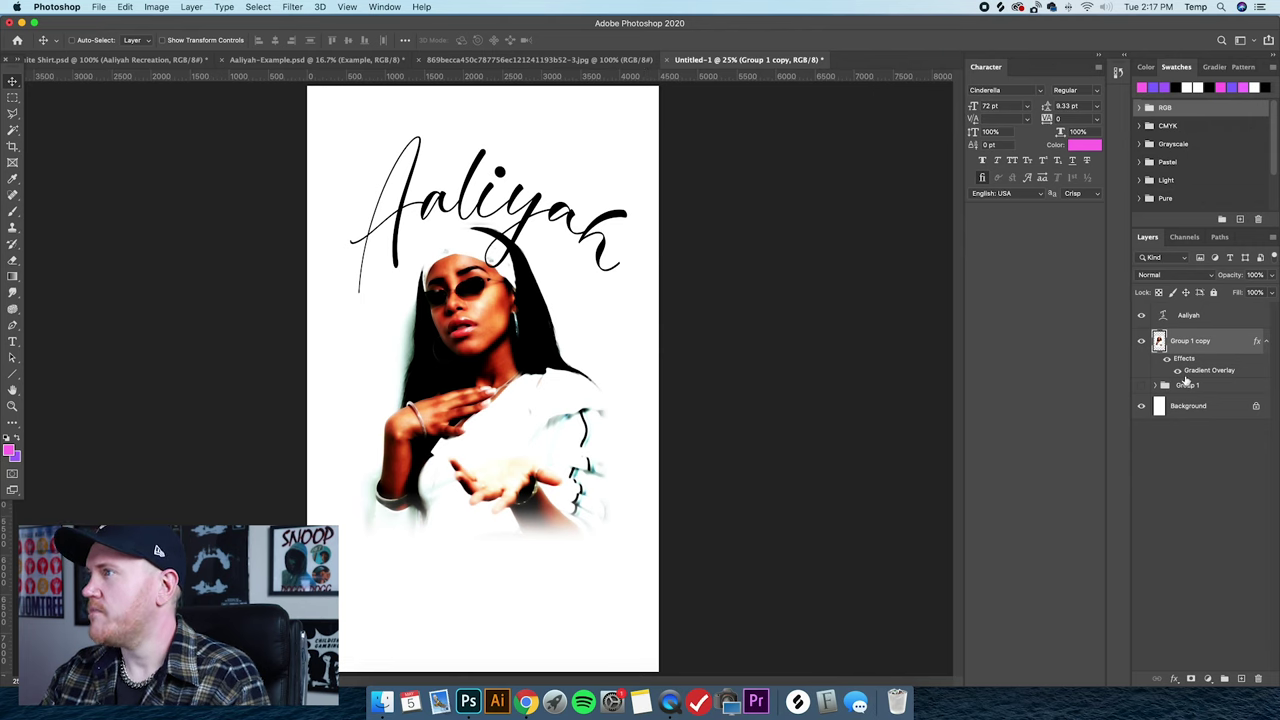
click(1225, 318)
click(1213, 346)
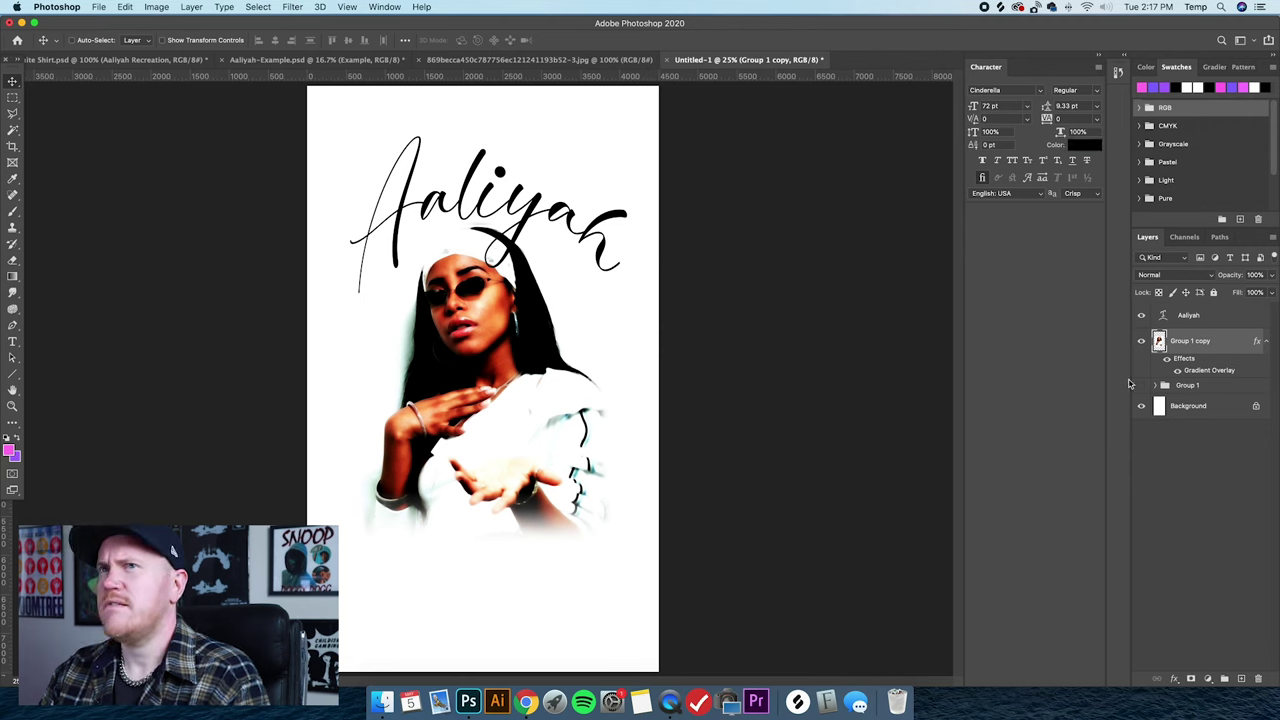
click(192, 7)
mouse_move(200, 21)
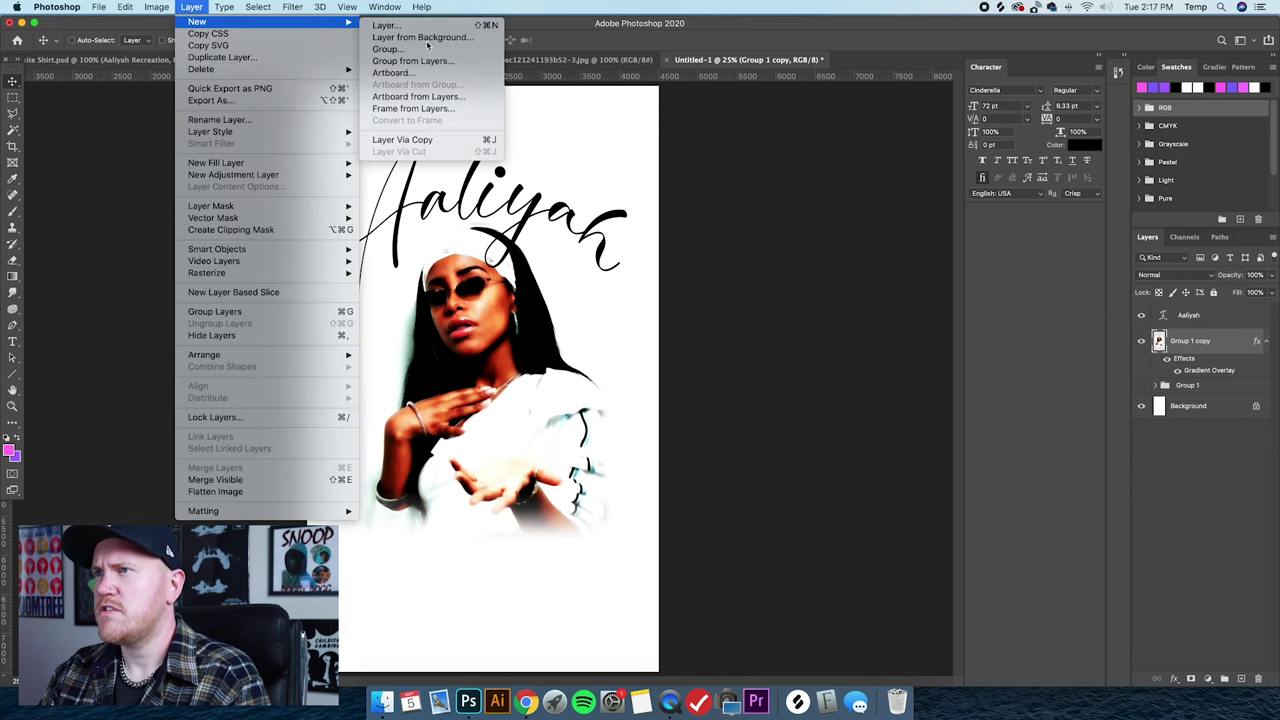
click(388, 25)
click(749, 297)
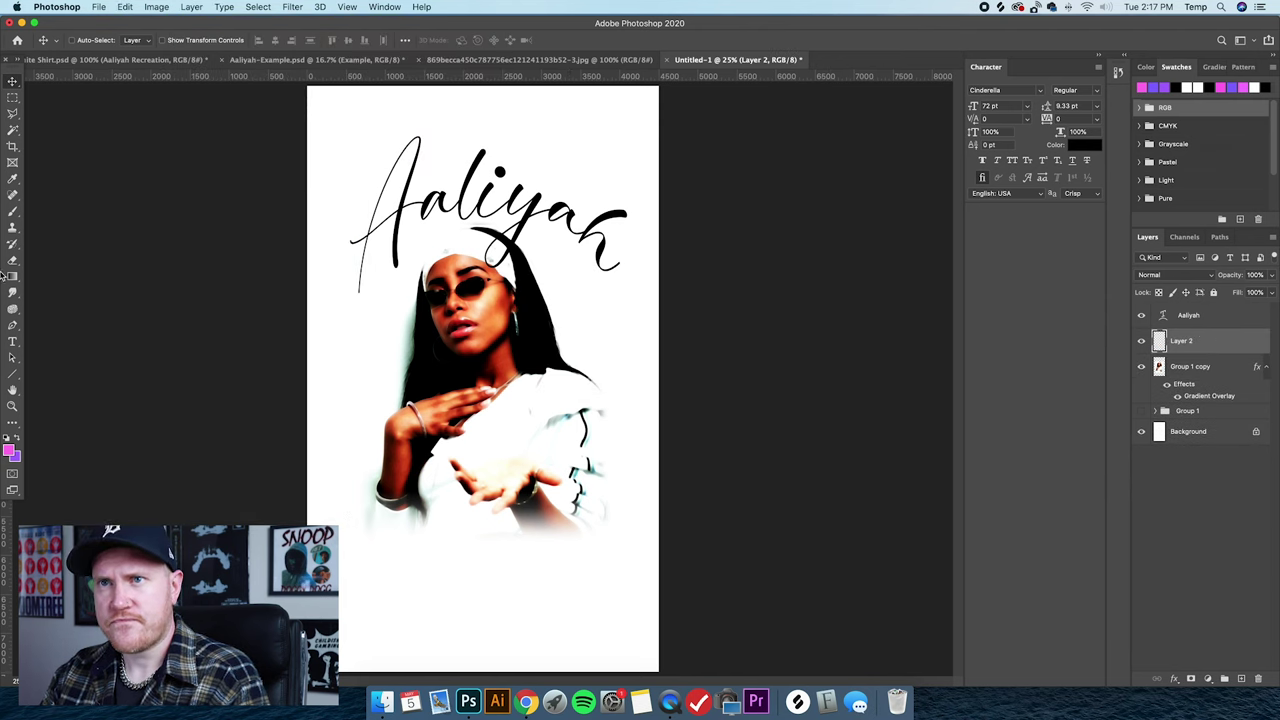
Set up a soft brush with purple as the foreground color, 1040 px size and 0% hardness.
click(13, 213)
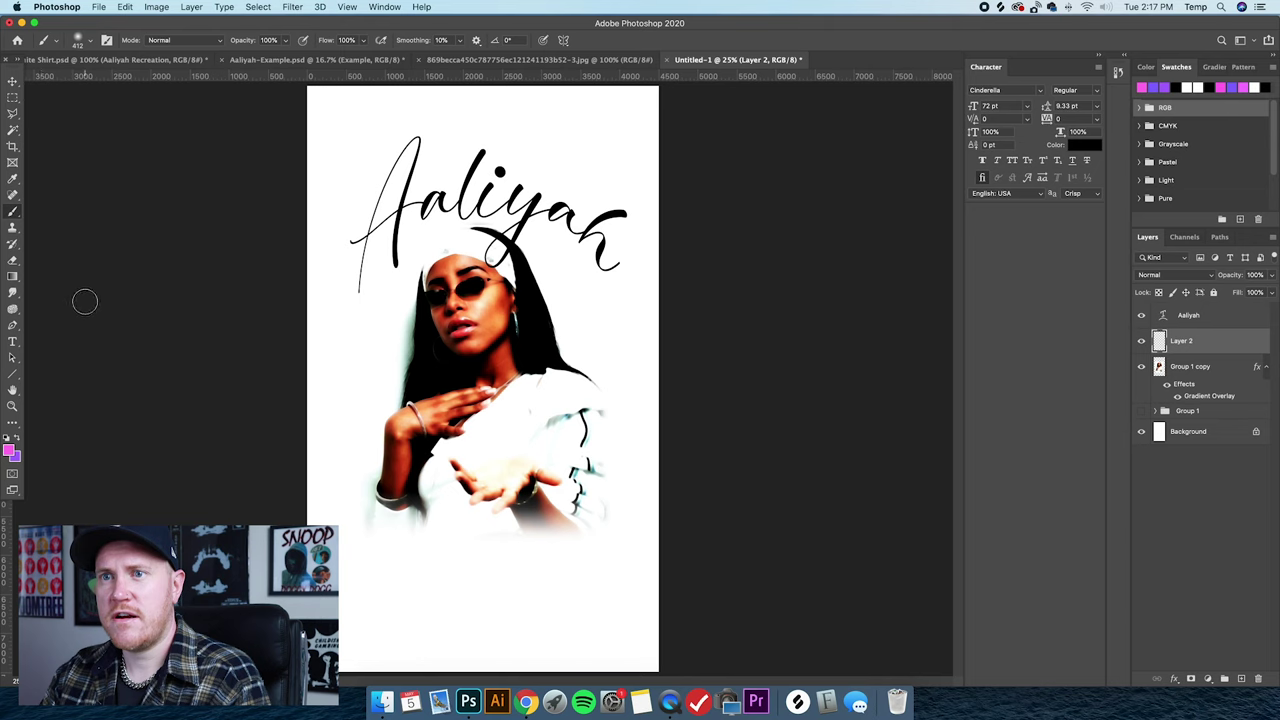
click(17, 438)
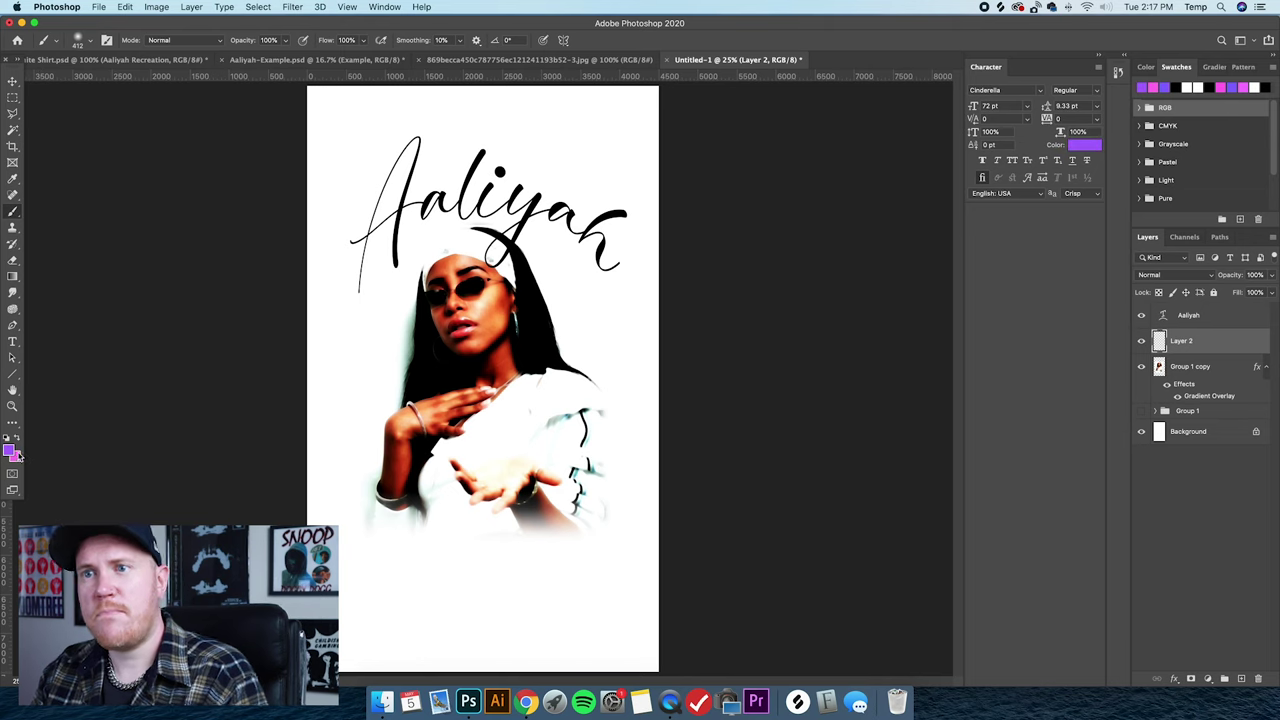
click(90, 42)
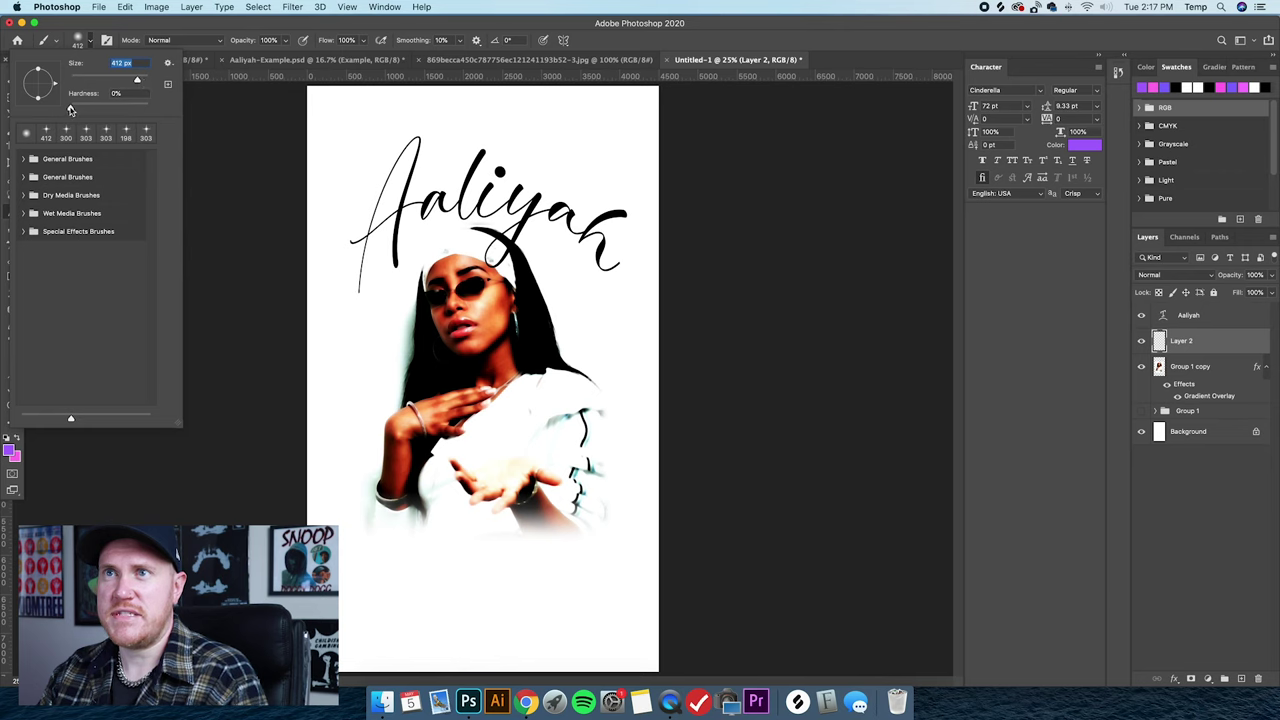
click(115, 93)
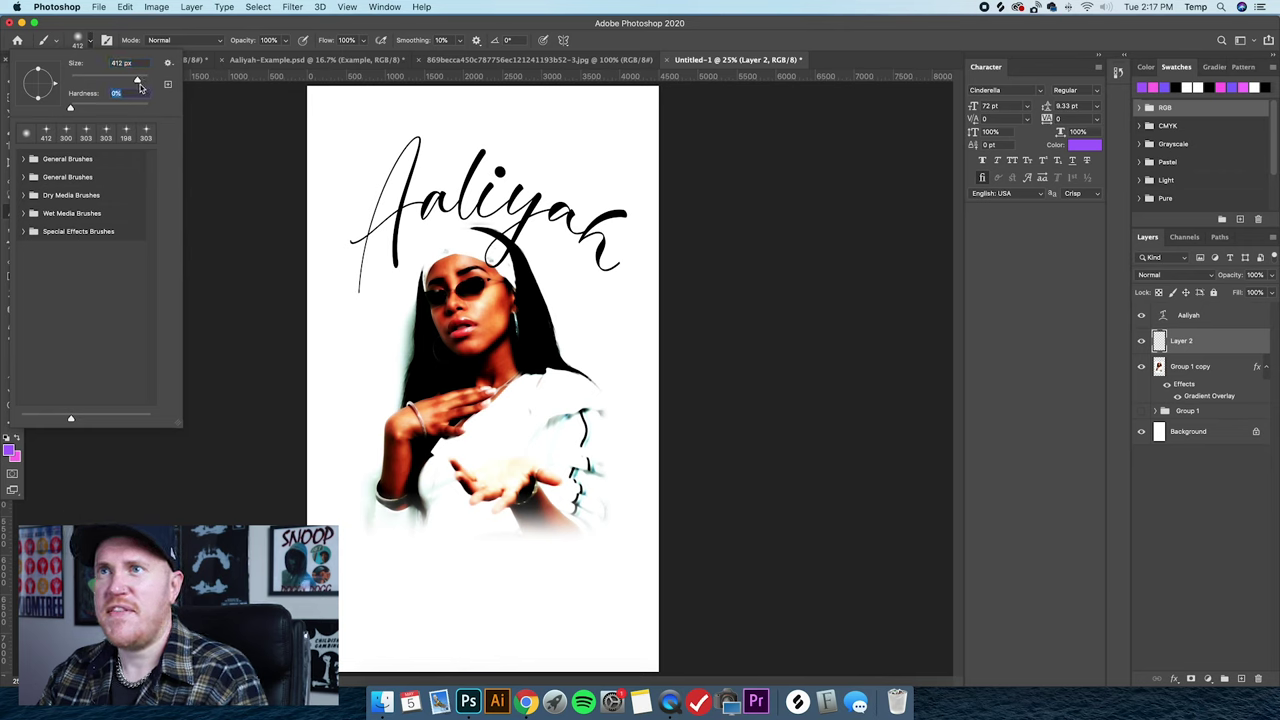
drag(141, 82, 142, 82)
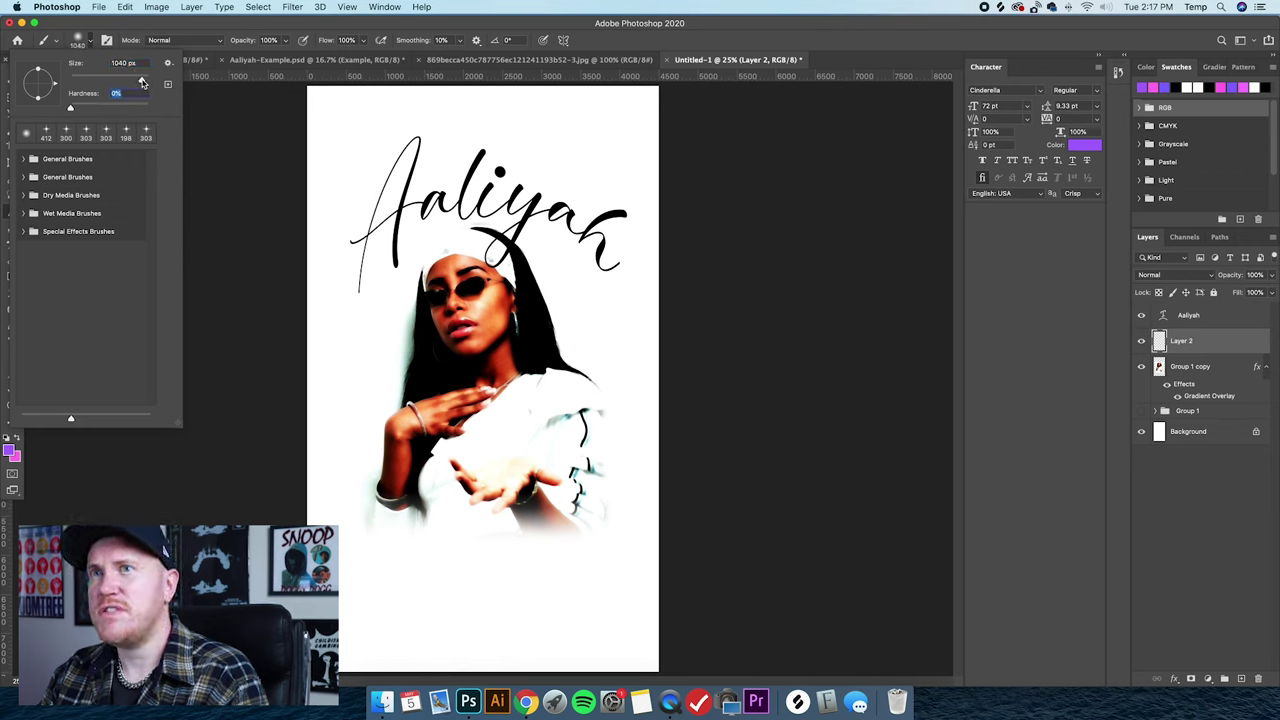
click(130, 65)
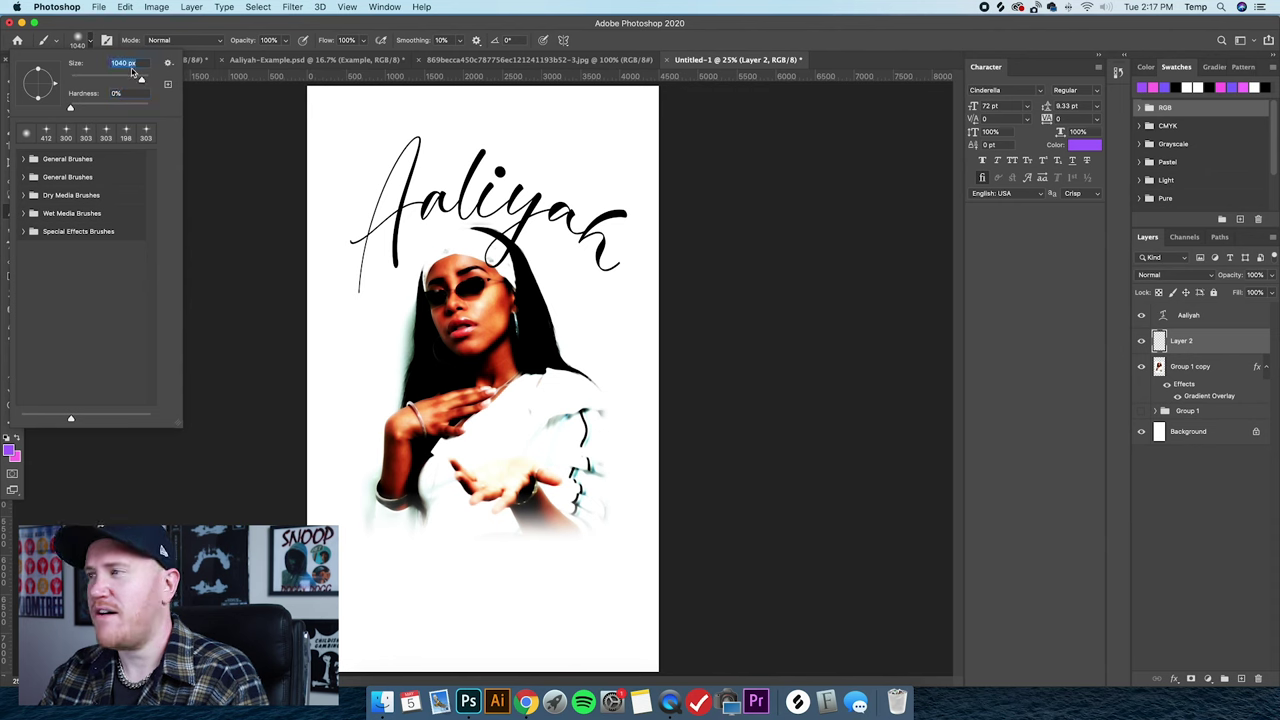
Paint a broad purple airbrushed arc on Layer 2 behind the whole Aaliyah lettering.
click(1195, 431)
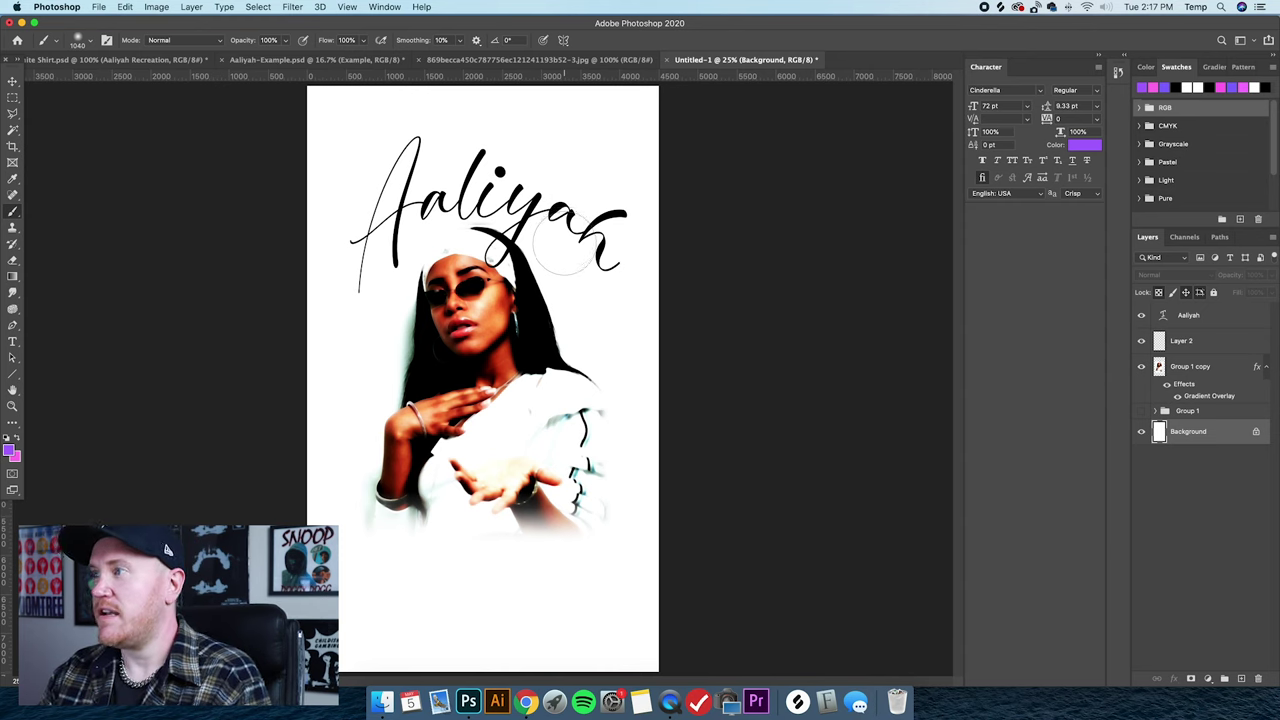
click(1184, 342)
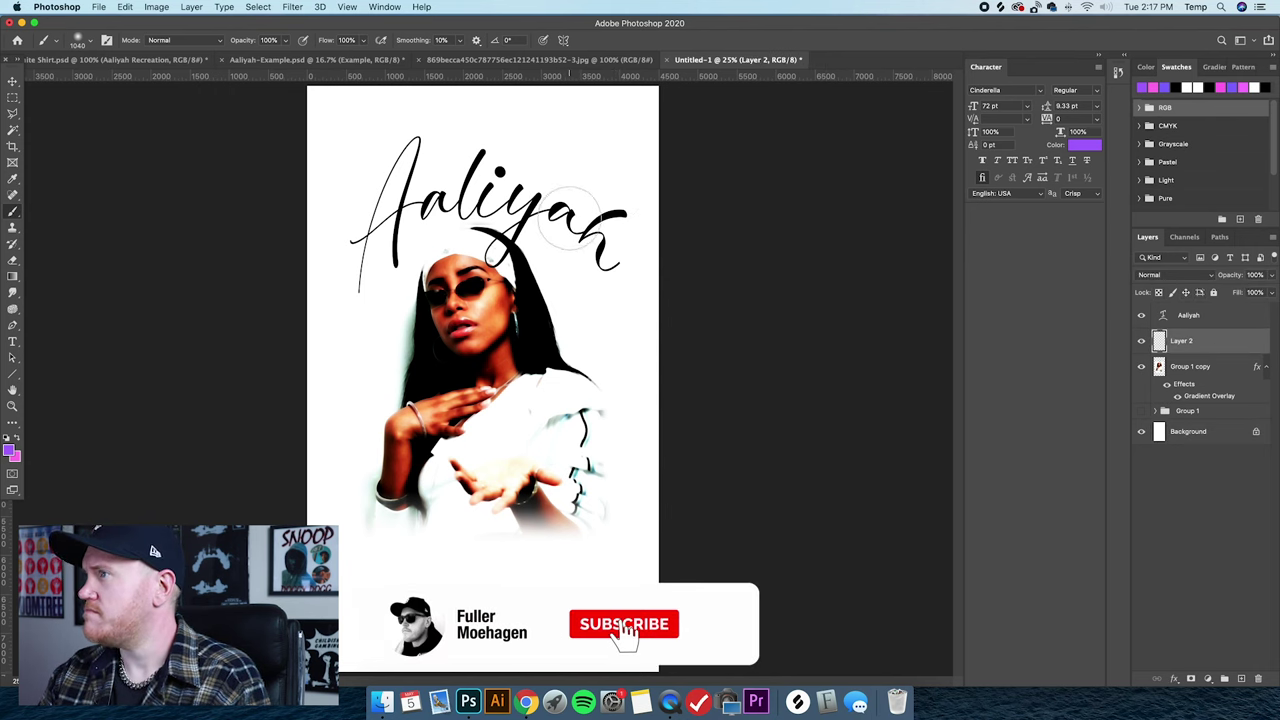
mouse_move(584, 263)
mouse_down()
mouse_move(575, 280)
mouse_move(560, 235)
mouse_move(491, 183)
mouse_move(429, 181)
mouse_move(396, 205)
mouse_move(362, 297)
mouse_up()
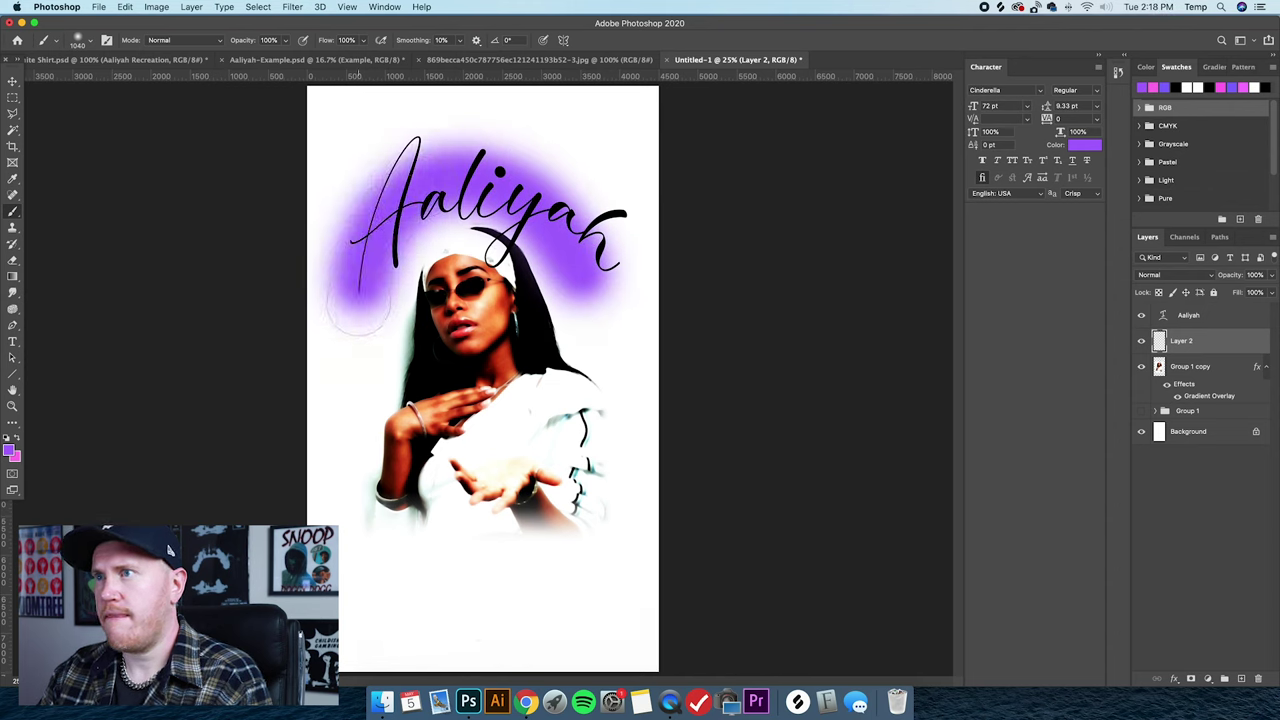
mouse_move(588, 262)
mouse_down()
mouse_move(598, 282)
mouse_move(585, 205)
mouse_move(495, 160)
mouse_move(395, 160)
mouse_move(415, 142)
mouse_move(404, 152)
mouse_up()
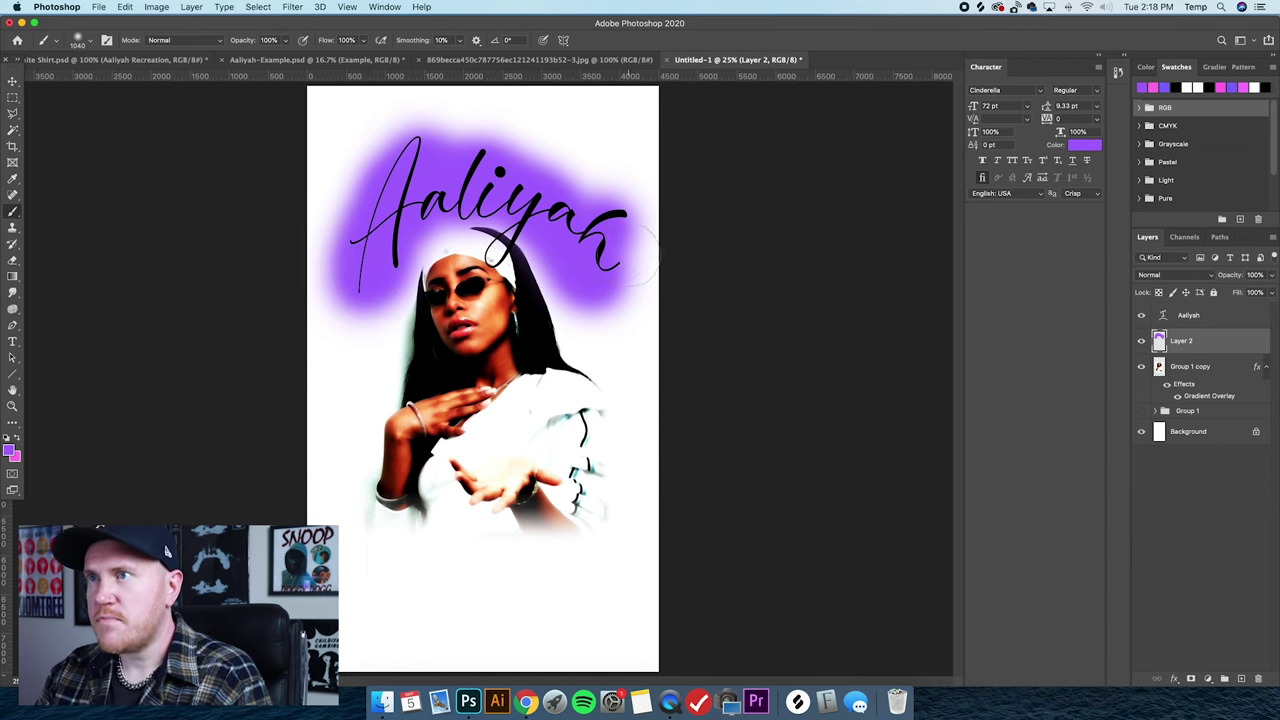
Erase the purple spilling over the headband and top of the head with a soft 332 px eraser.
click(12, 260)
click(90, 42)
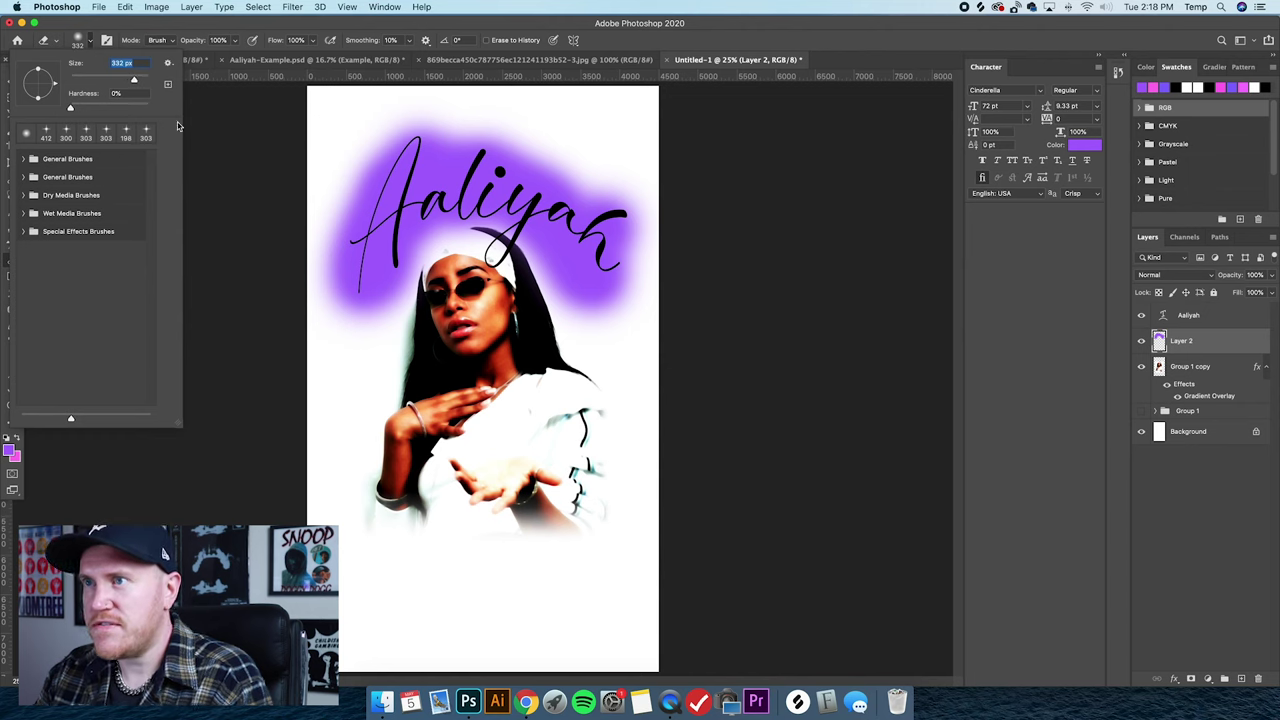
key(Return)
mouse_move(433, 249)
mouse_down()
mouse_move(495, 238)
mouse_move(460, 232)
mouse_move(497, 242)
mouse_move(466, 233)
mouse_move(482, 233)
mouse_move(518, 253)
mouse_move(468, 235)
mouse_move(440, 245)
mouse_move(428, 290)
mouse_up()
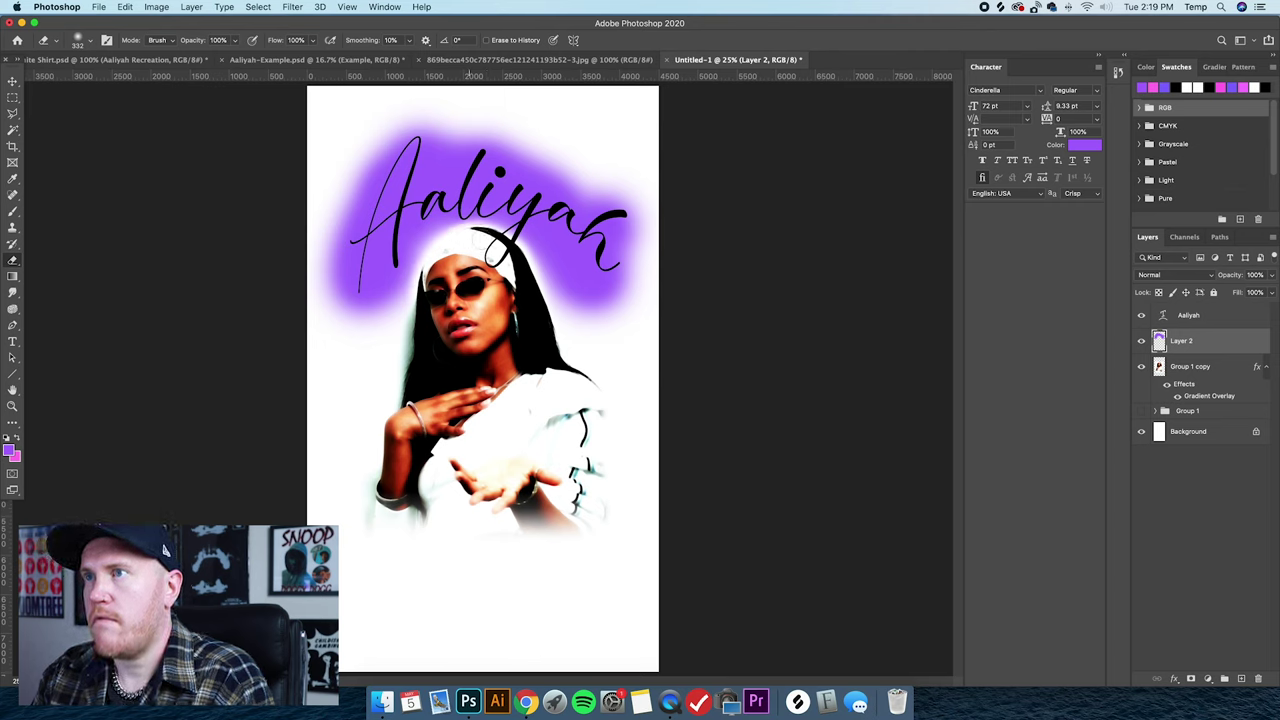
Duplicate the Aaliyah text layer and hide the copy as an editable backup.
click(13, 211)
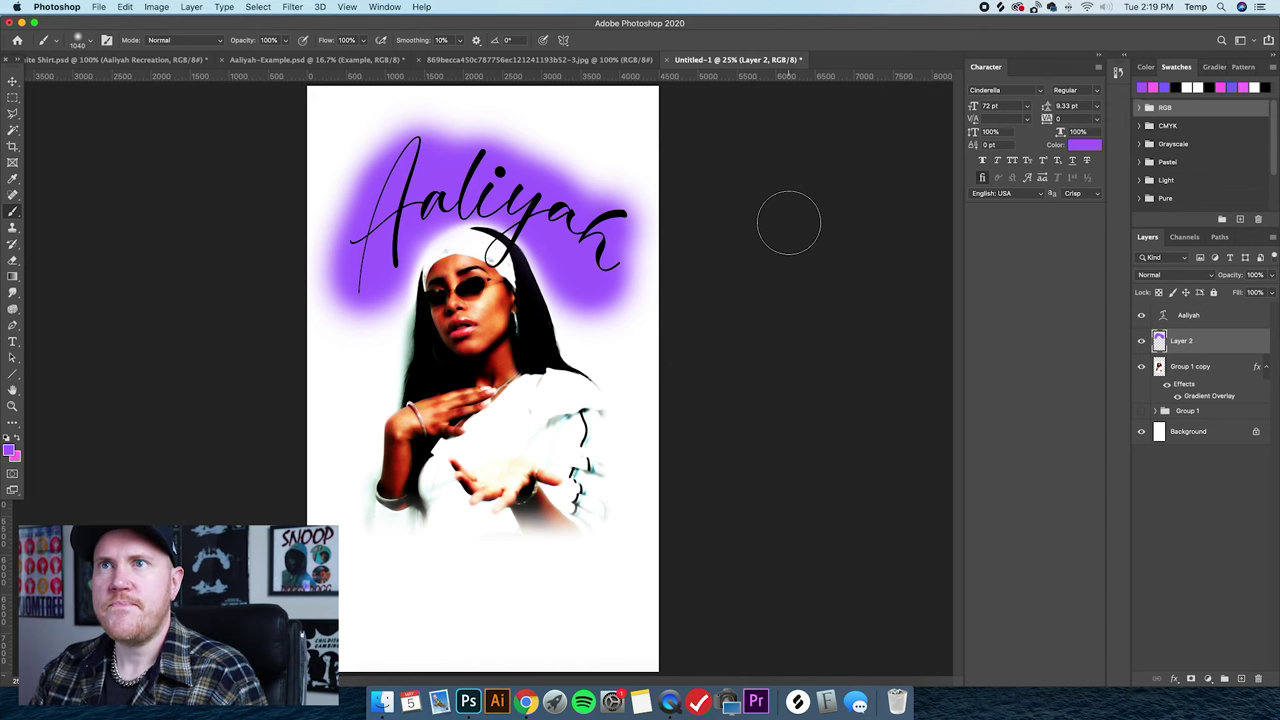
click(12, 81)
click(1221, 318)
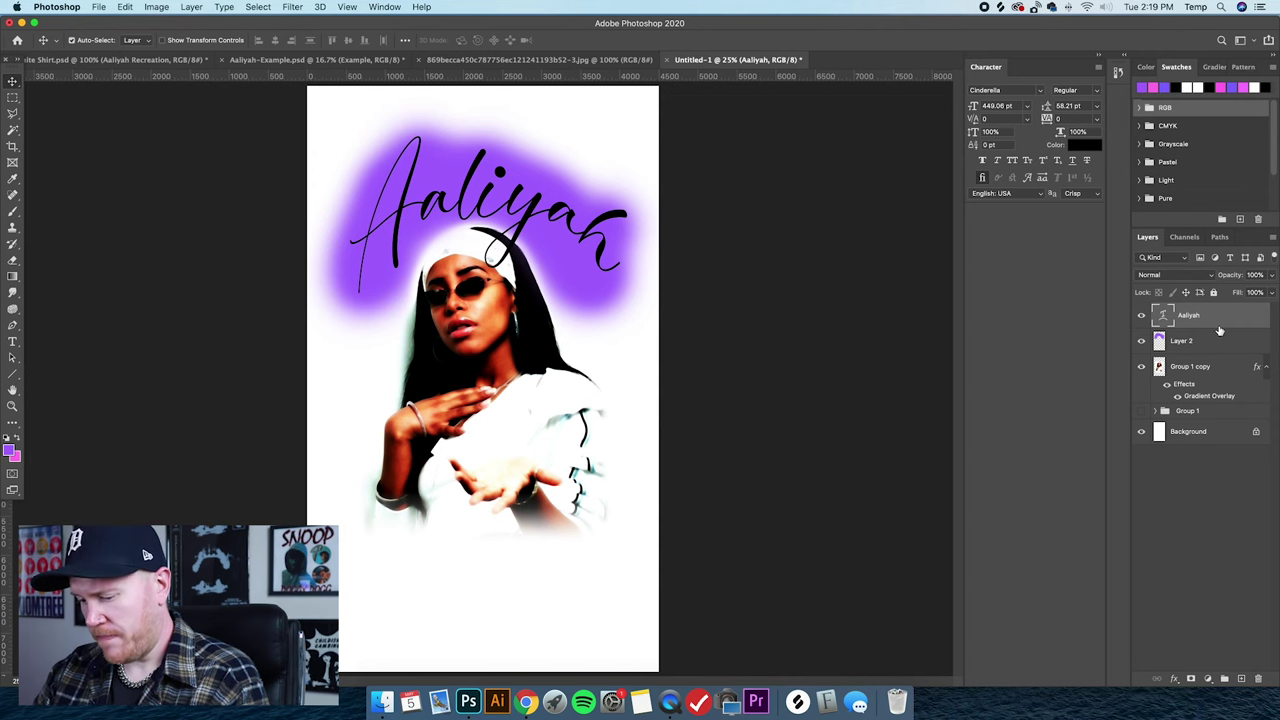
key(super+j)
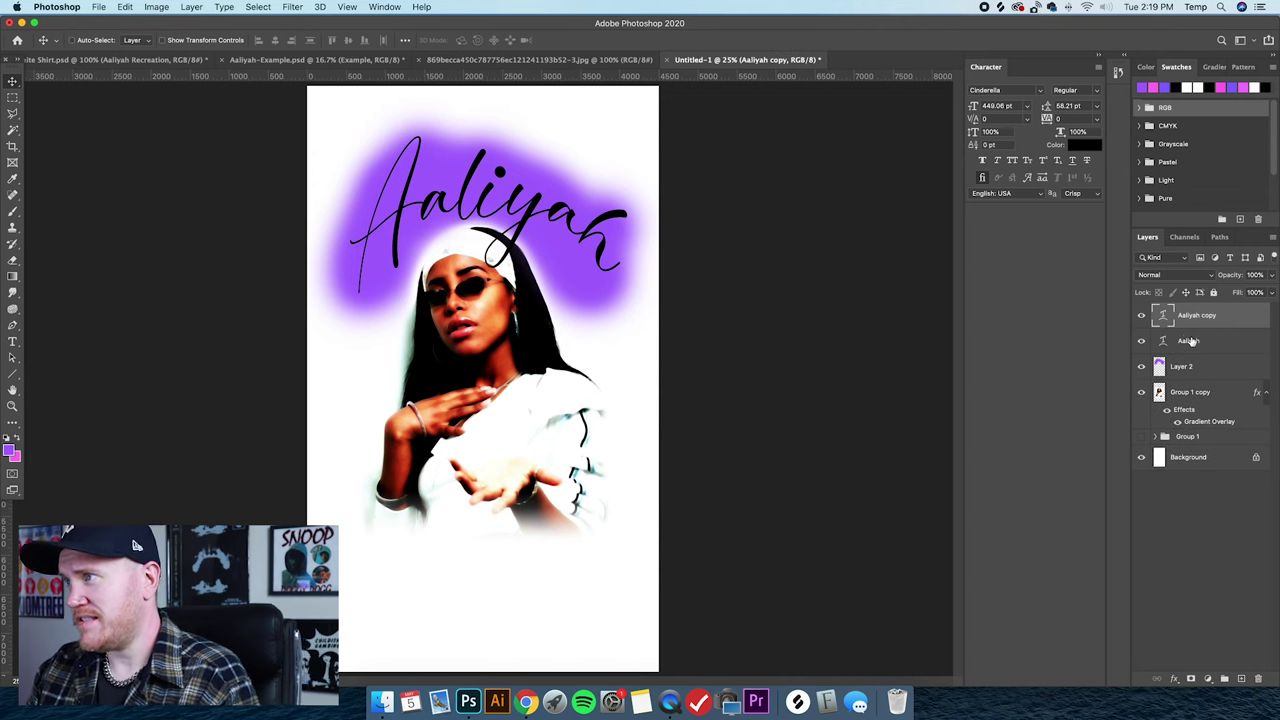
click(1142, 316)
Rasterize the original Aaliyah text layer and invert its black lettering to white.
click(1210, 344)
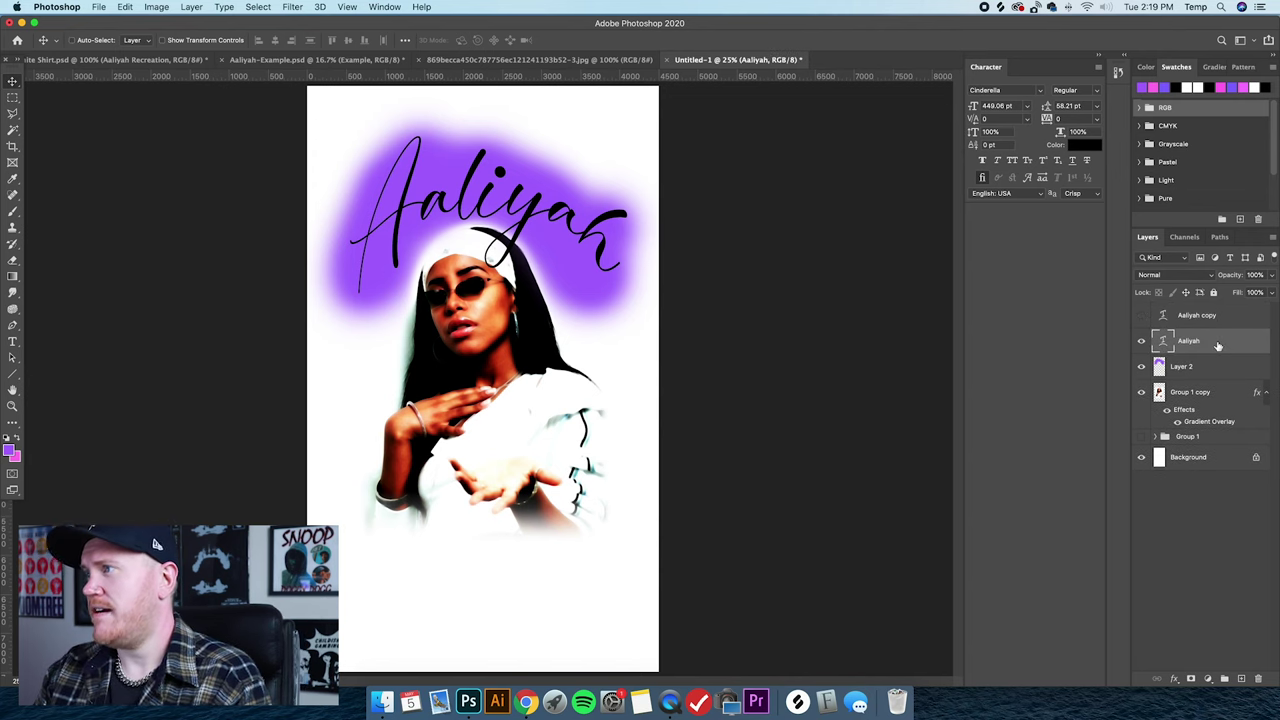
right_click(1217, 345)
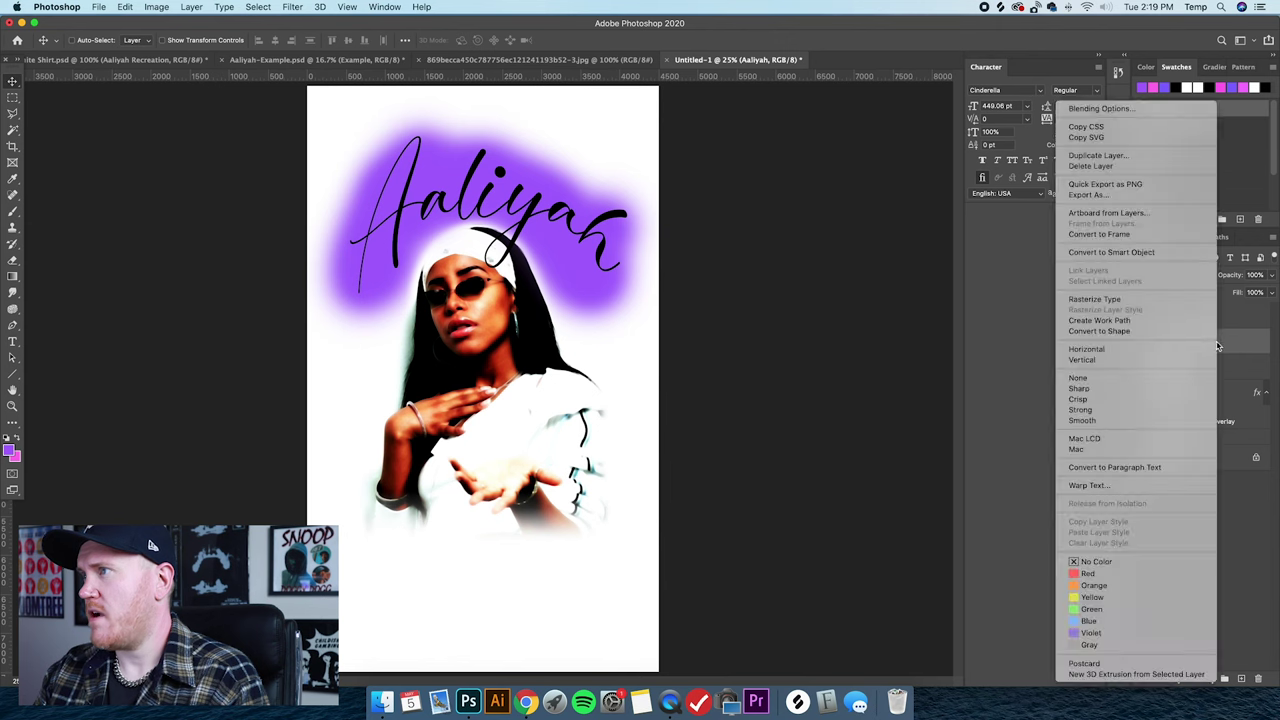
click(1148, 302)
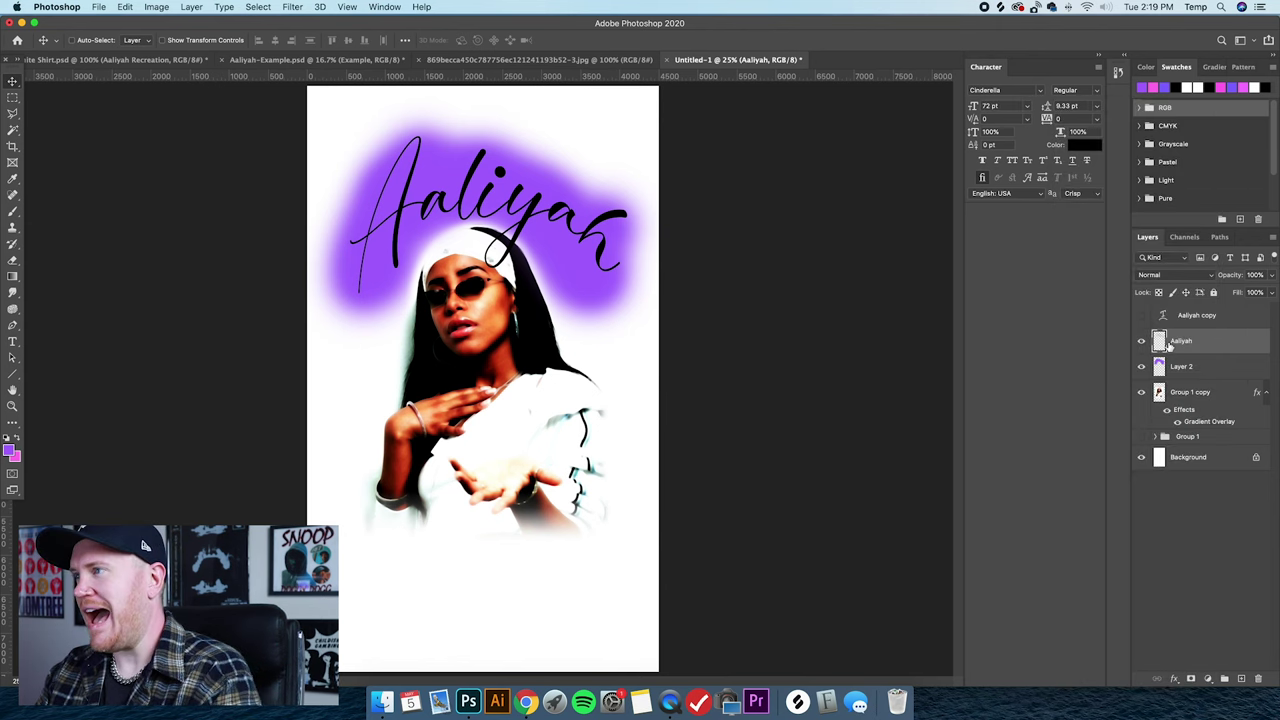
key(super+i)
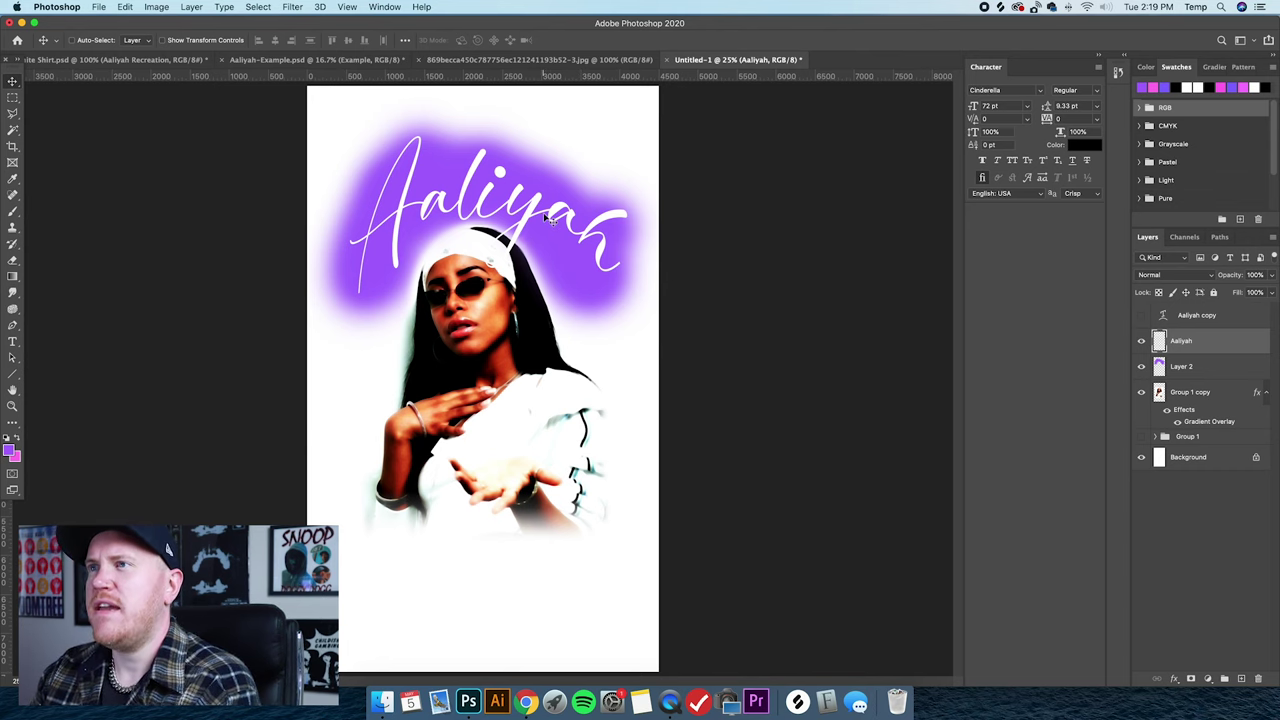
key(super+equal)
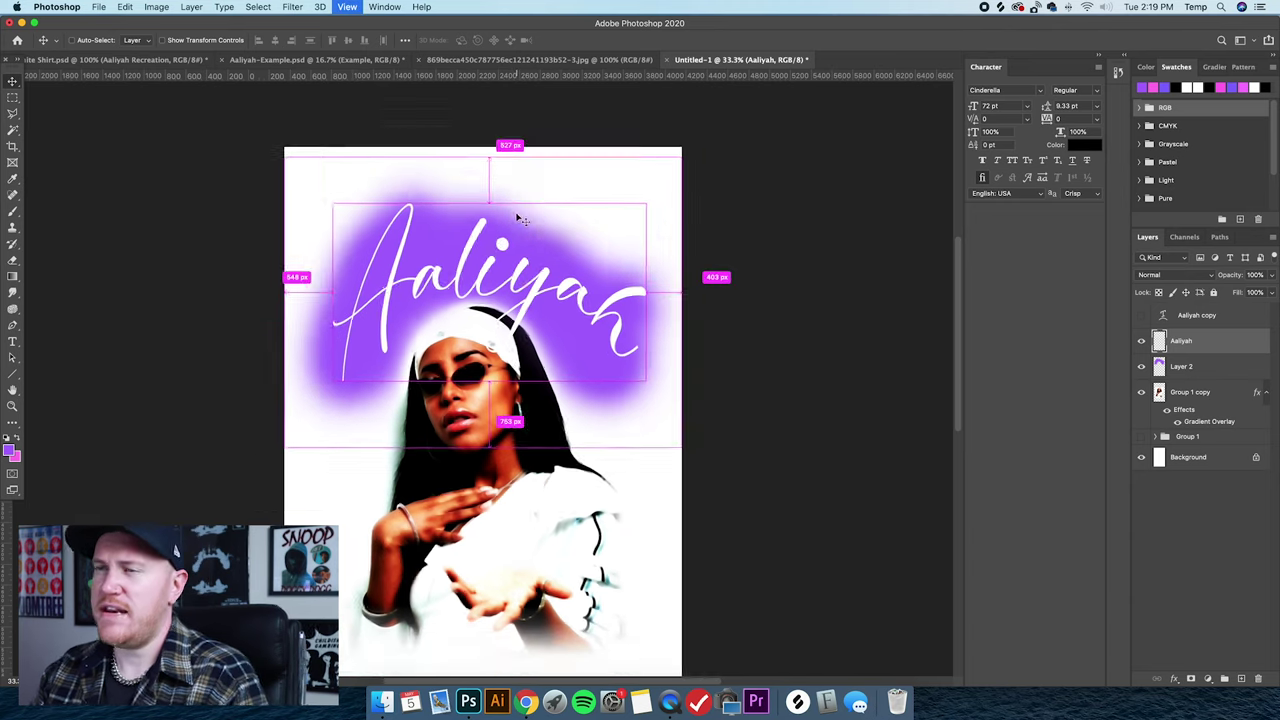
key(super+minus)
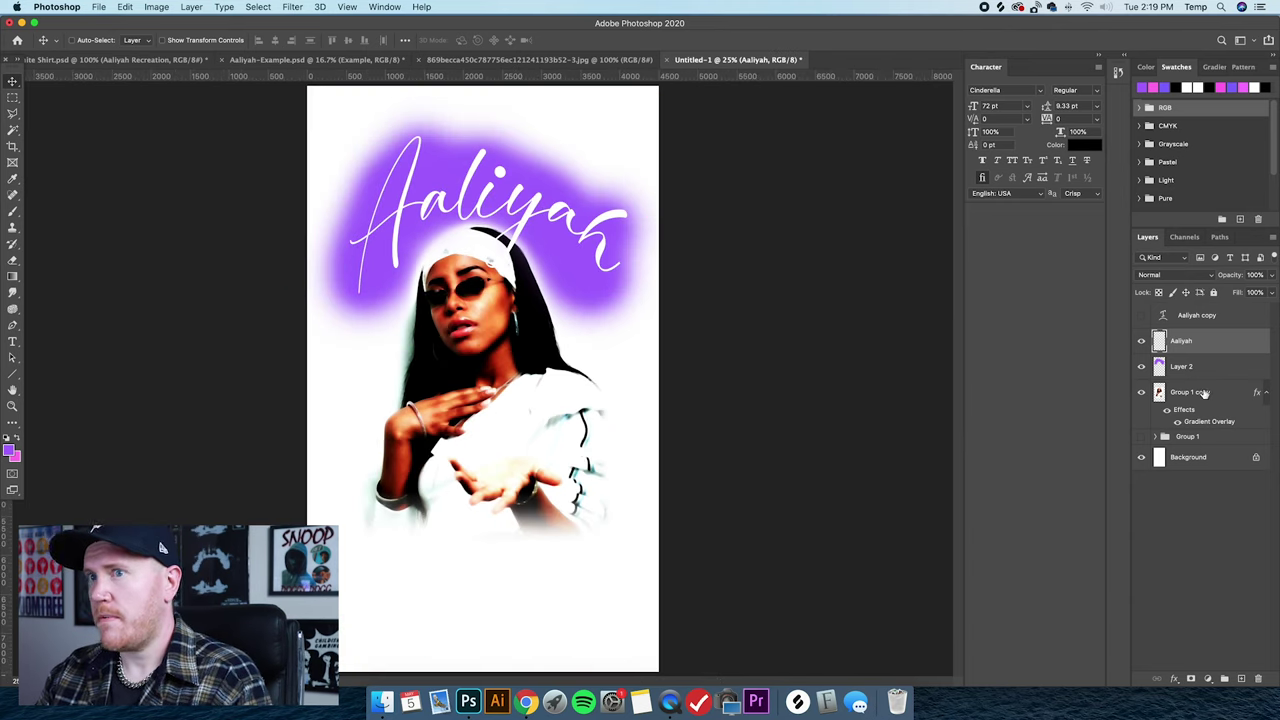
Change the foreground color from purple to white in the Color Picker.
click(15, 452)
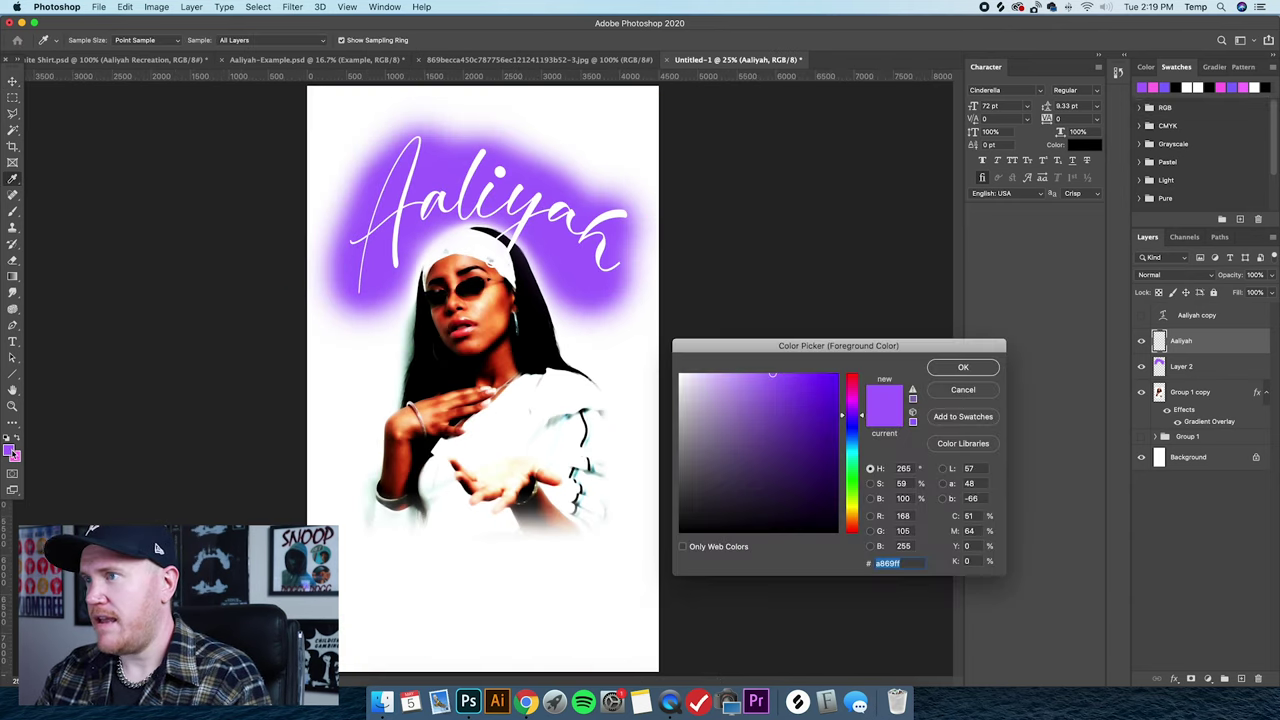
click(681, 377)
click(963, 368)
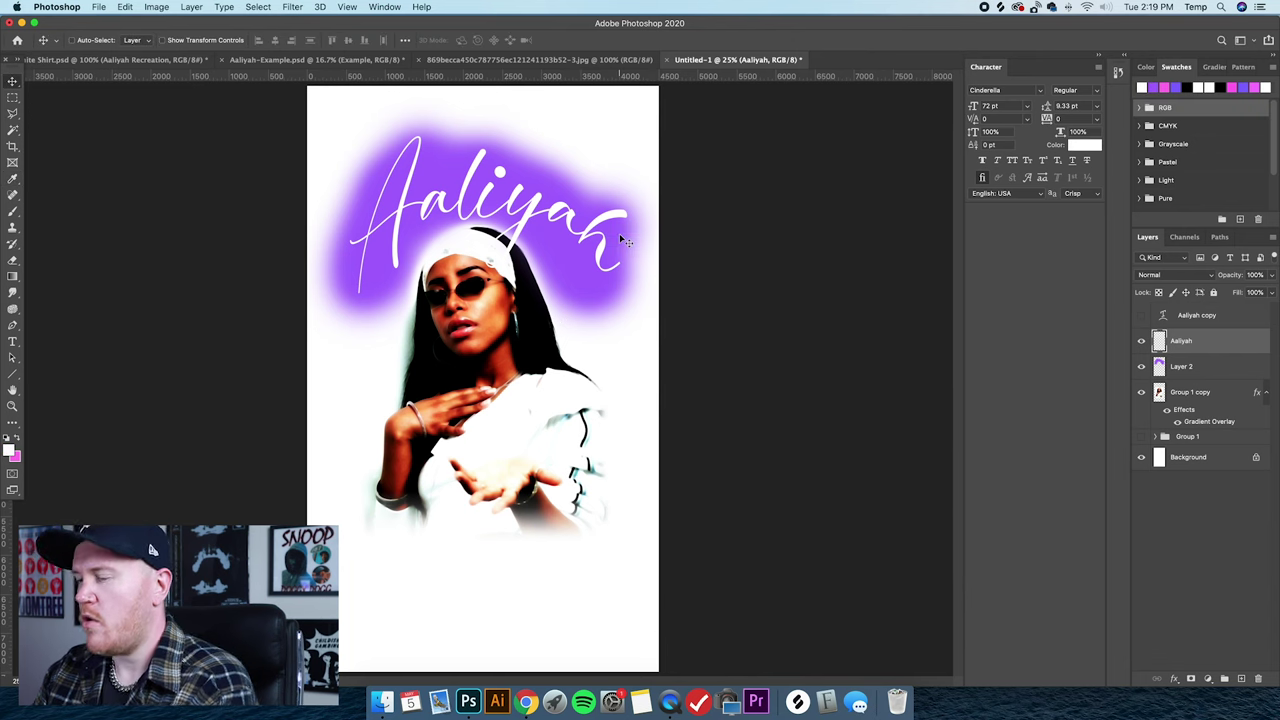
Examine the edges of the white lettering against the purple glow up close.
key(v)
key(super+equal)
key(super+equal)
key(super+equal)
key(super+equal)
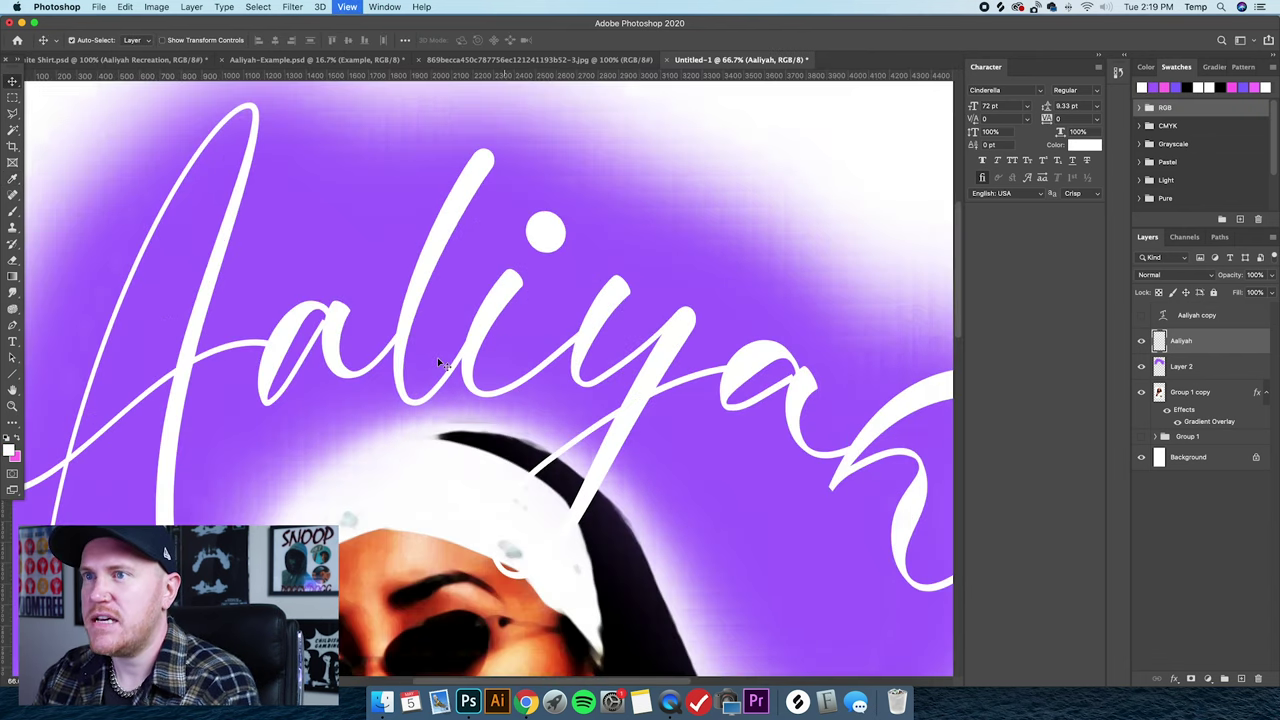
key(super+equal)
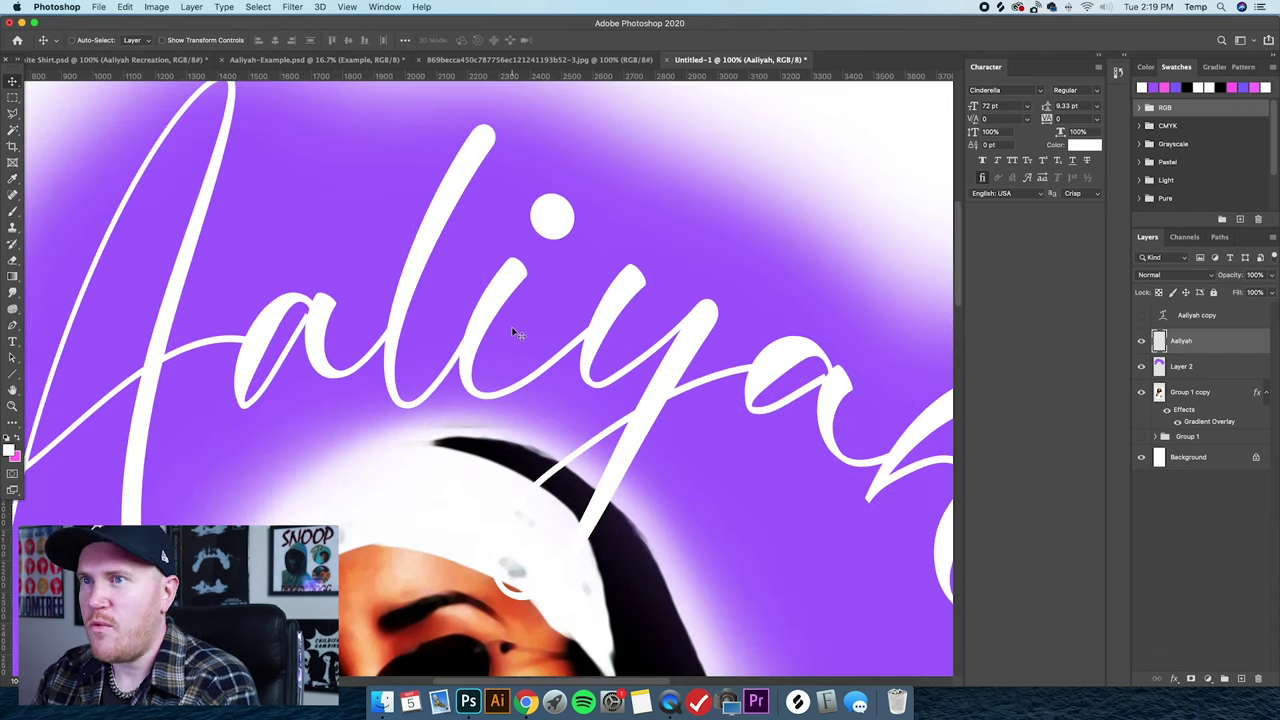
scroll(316, 304, left, 5)
key(super+minus)
key(super+minus)
key(super+minus)
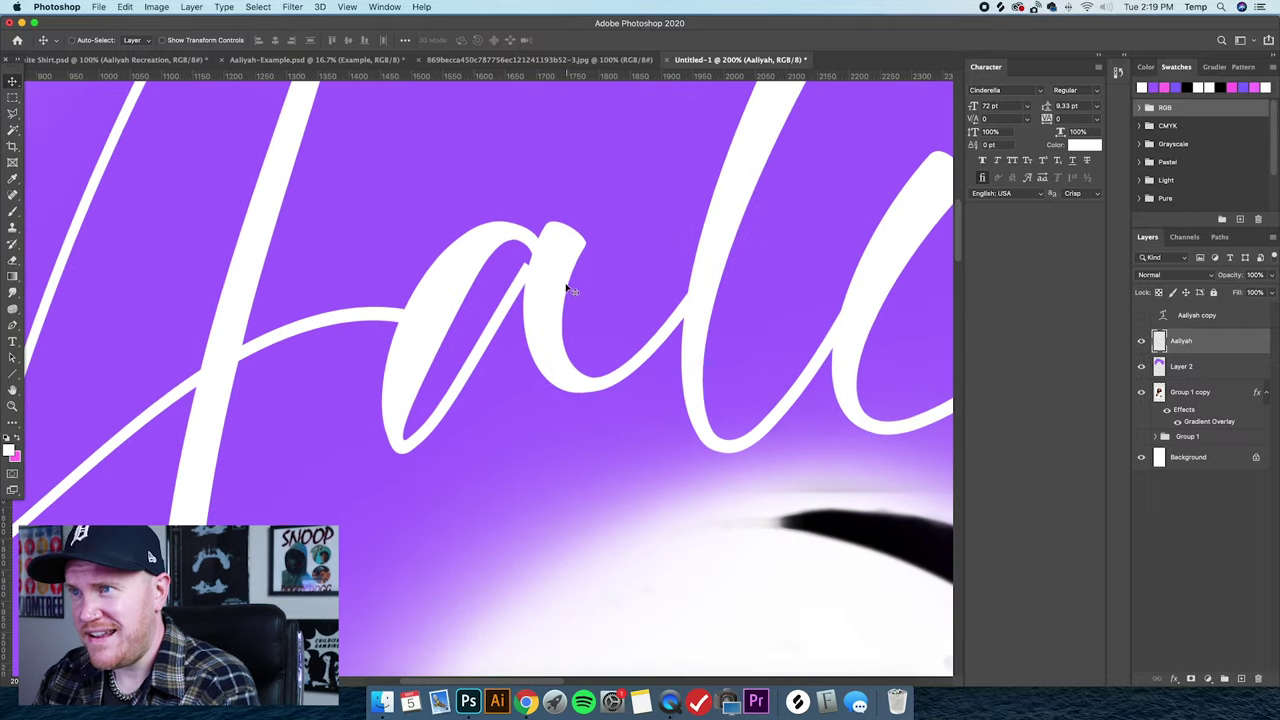
key(super+minus)
key(super+equal)
scroll(590, 325, down, 3)
scroll(604, 331, down, 2)
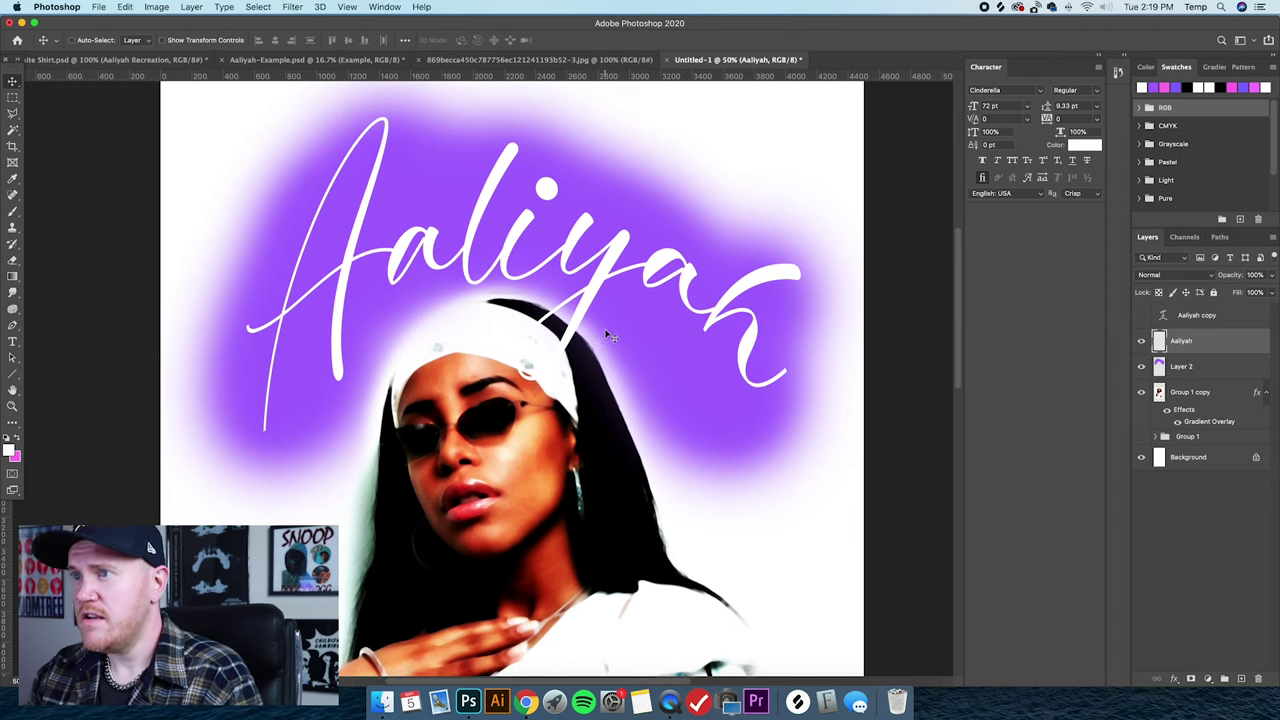
Add a white Outer Glow in Normal mode at 100% opacity to the rasterized Aaliyah layer.
double_click(1228, 345)
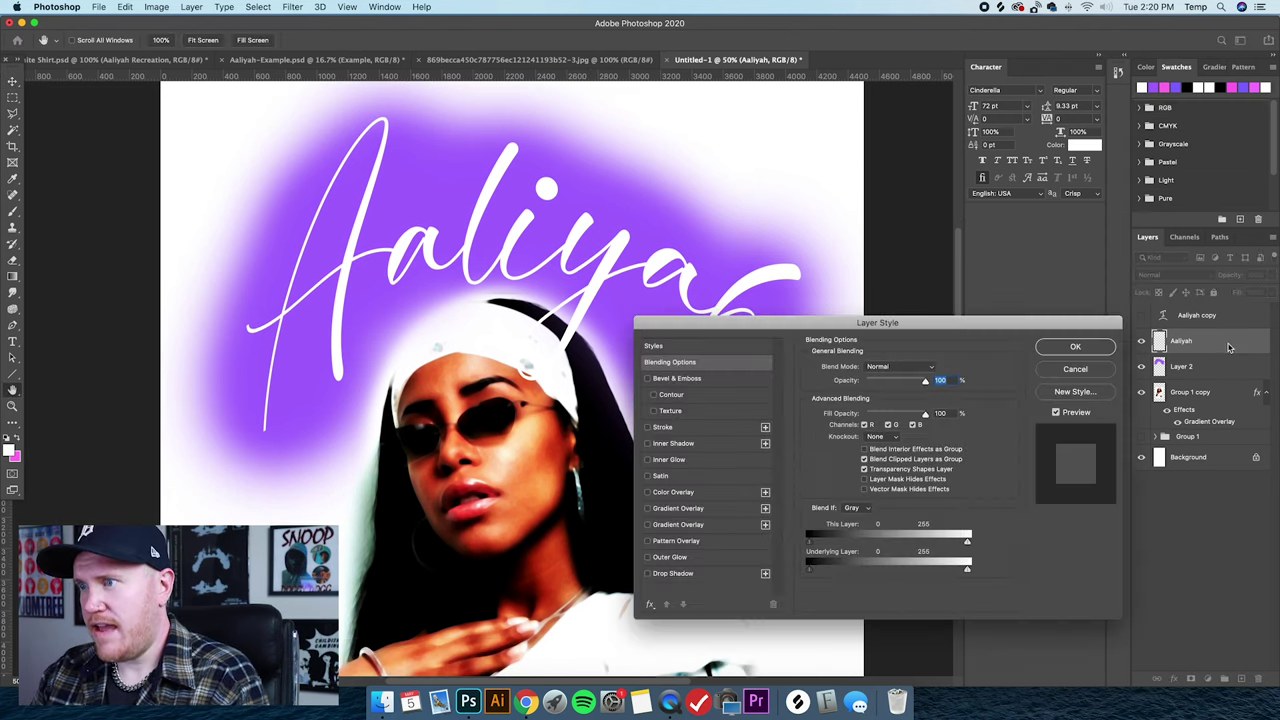
click(689, 558)
super+click(538, 320)
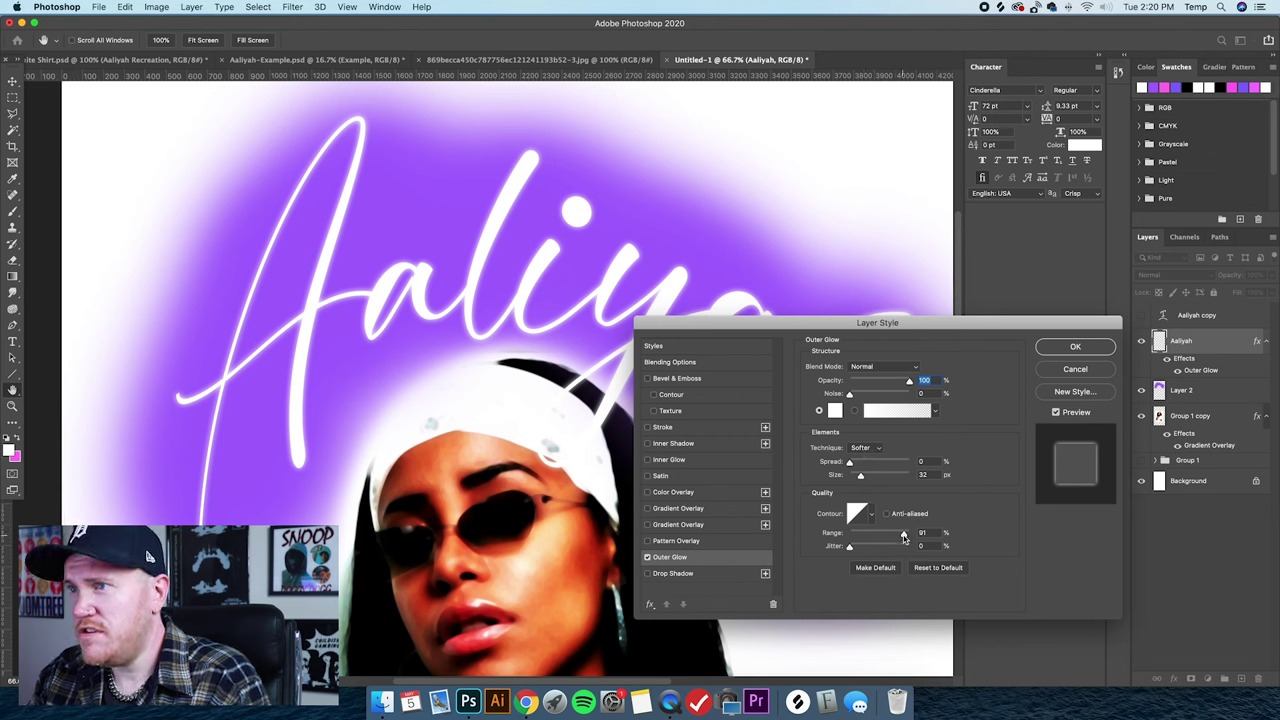
Try the white Outer Glow with a range of 100%, a spread of 26% and a size of 70 px.
drag(902, 537, 879, 535)
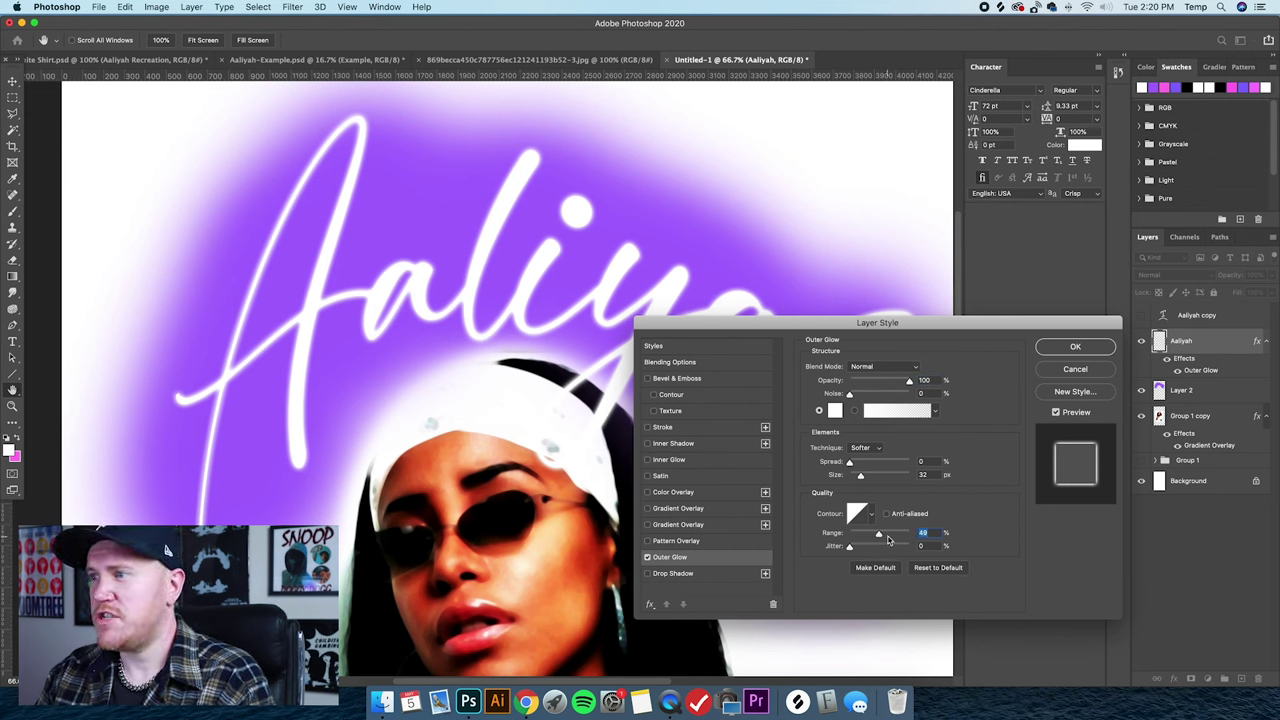
drag(879, 536, 967, 538)
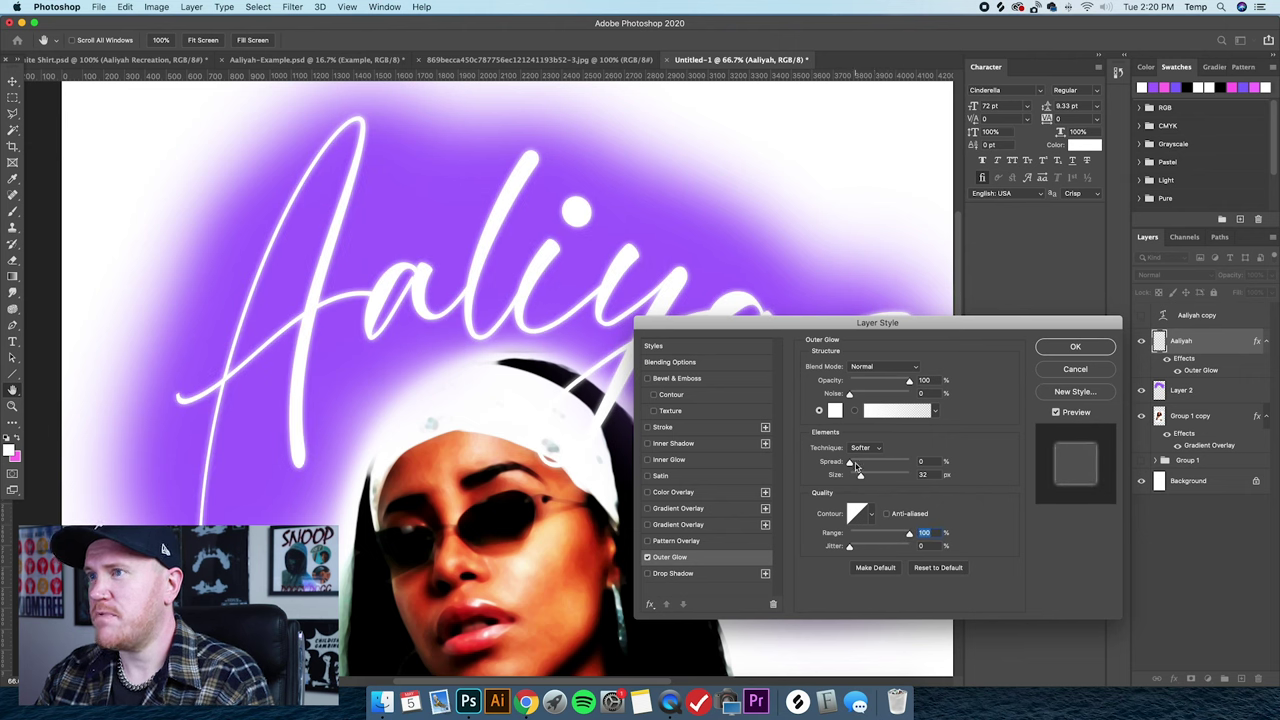
drag(850, 465, 874, 480)
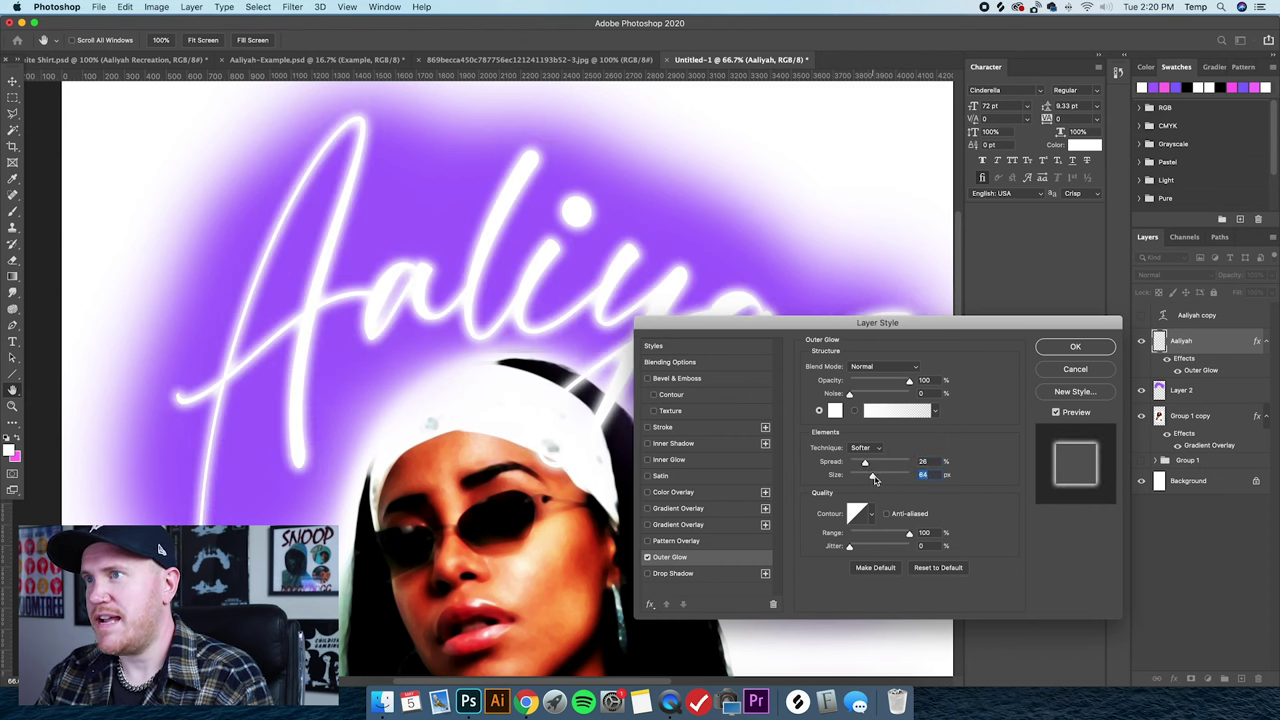
drag(874, 480, 869, 476)
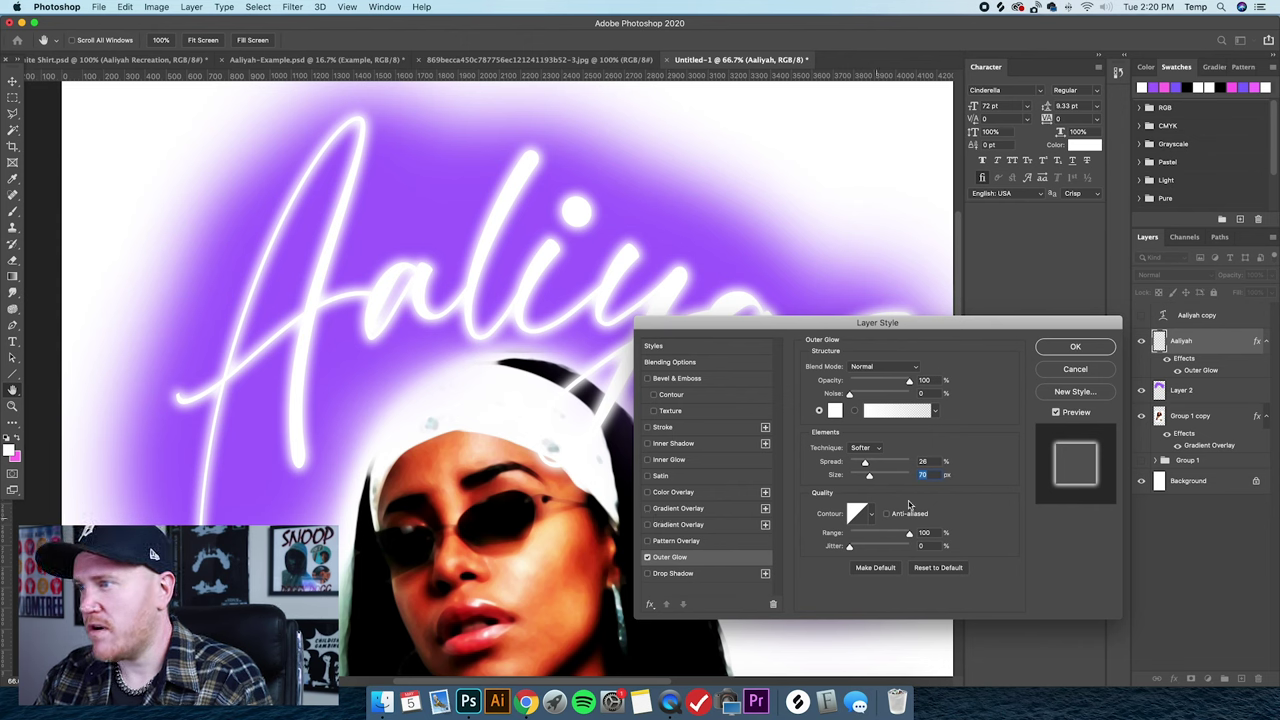
Tighten the Outer Glow on the lettering to a range of 40%, a spread of 28% and a size of 24 px.
drag(897, 536, 874, 537)
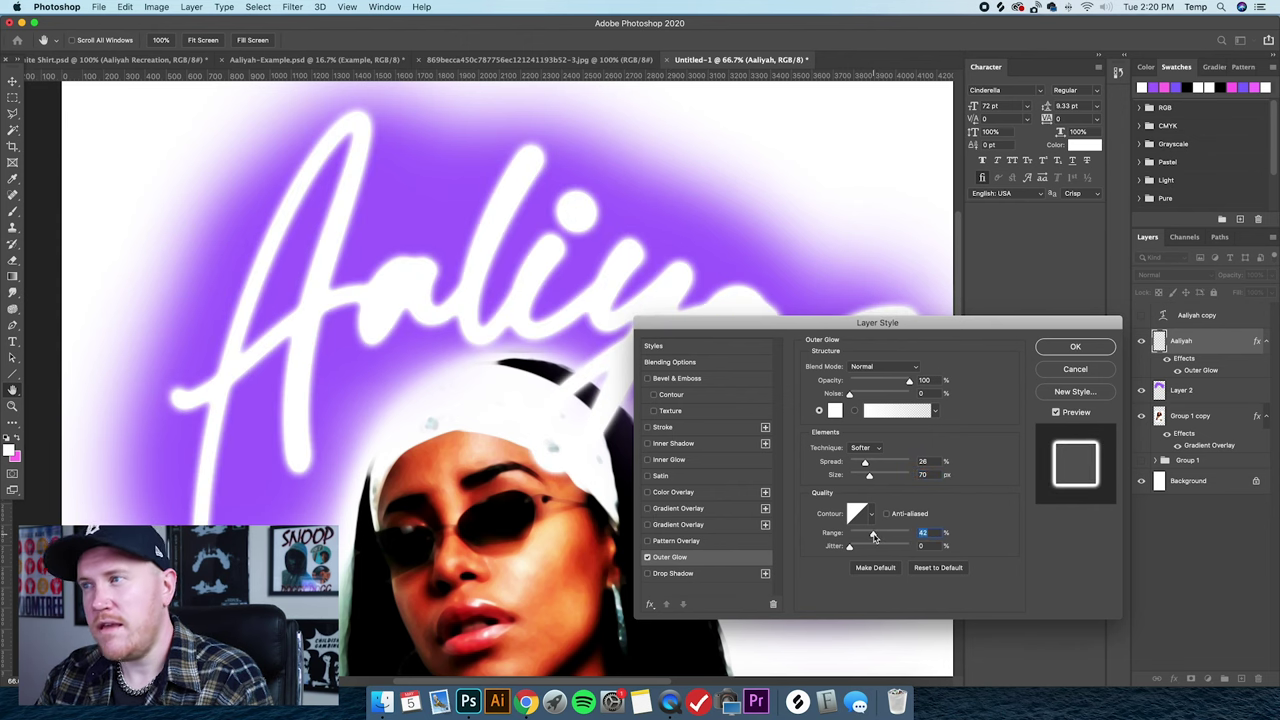
drag(869, 475, 860, 478)
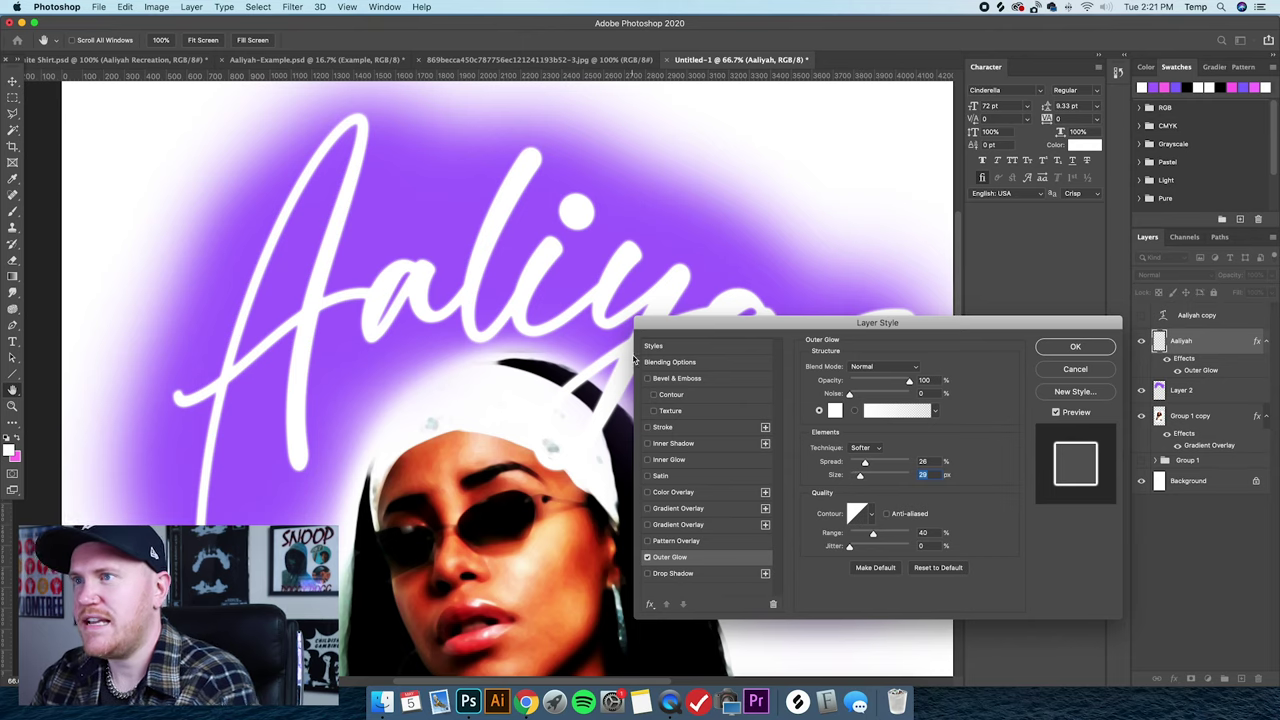
key(super+plus)
key(super+plus)
scroll(535, 338, up, 5)
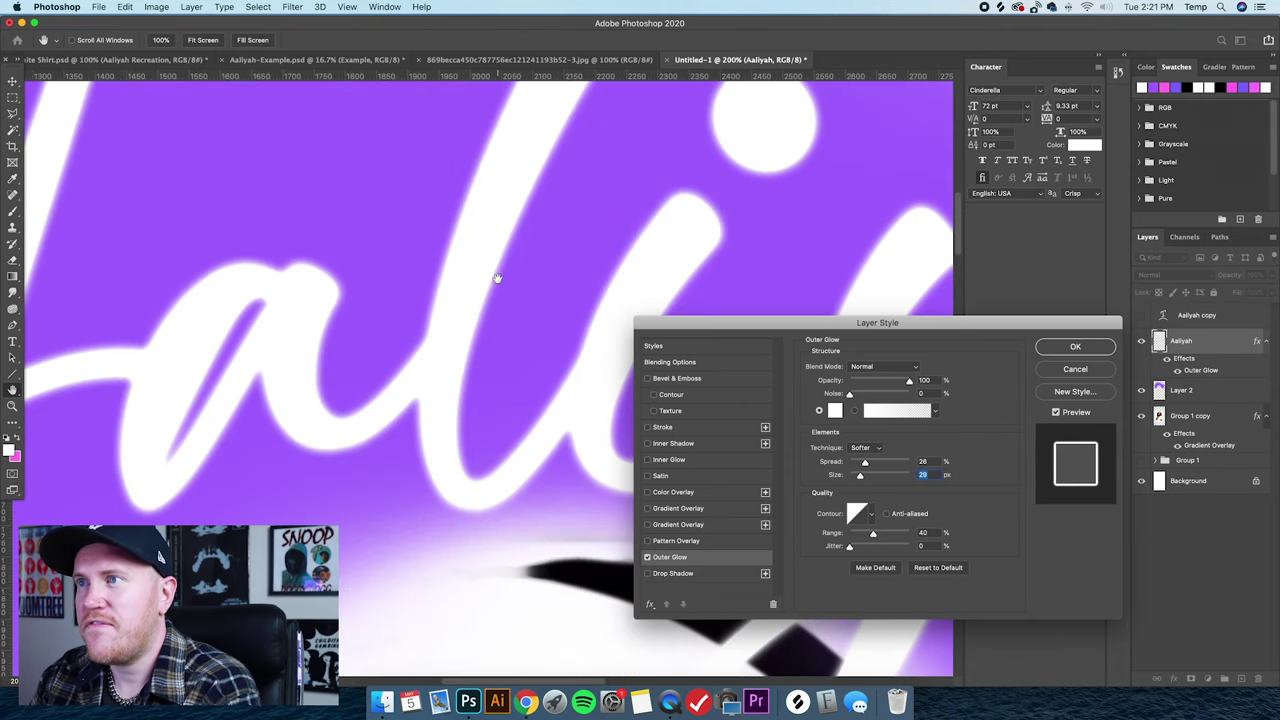
click(866, 465)
drag(866, 465, 859, 476)
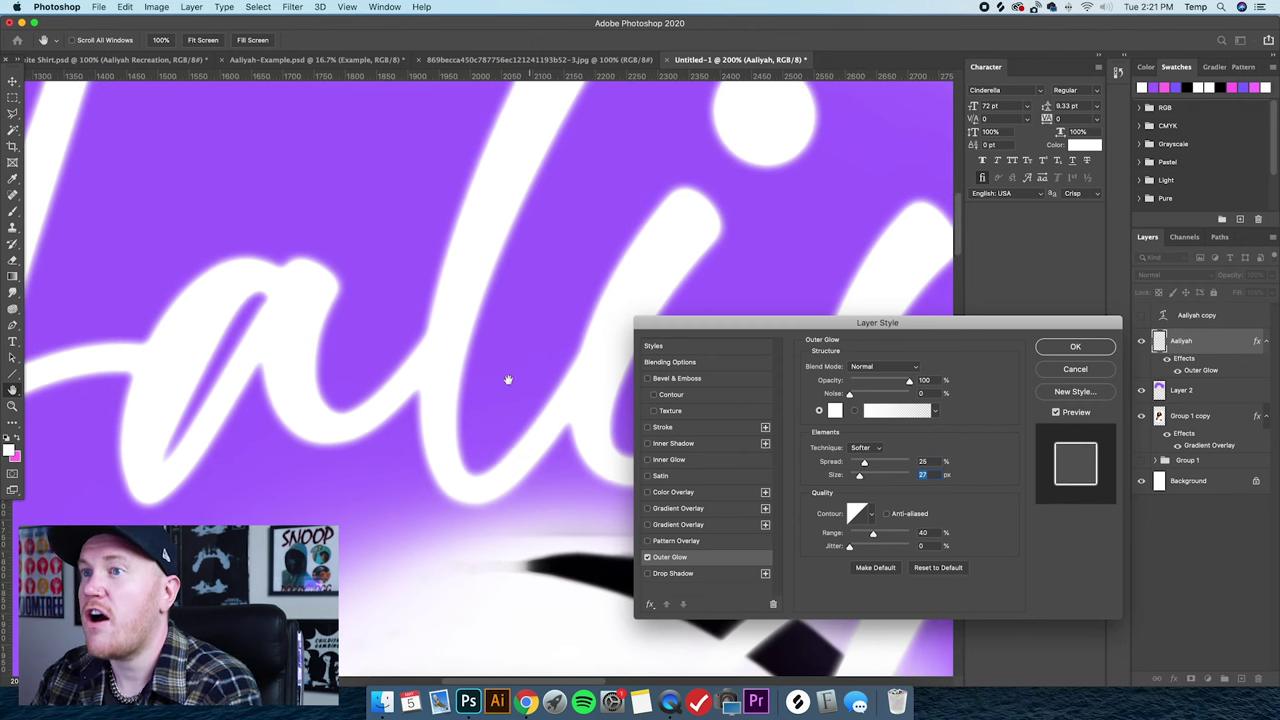
drag(866, 465, 858, 480)
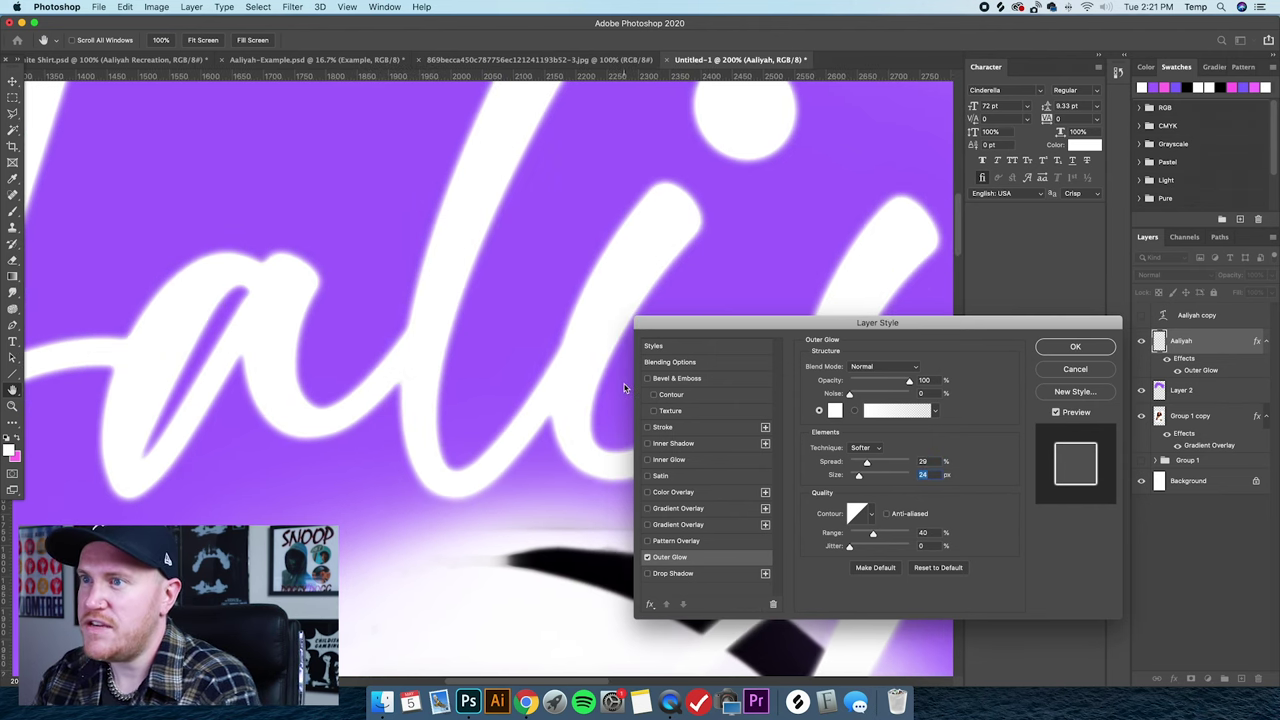
key(super+minus)
key(super+plus)
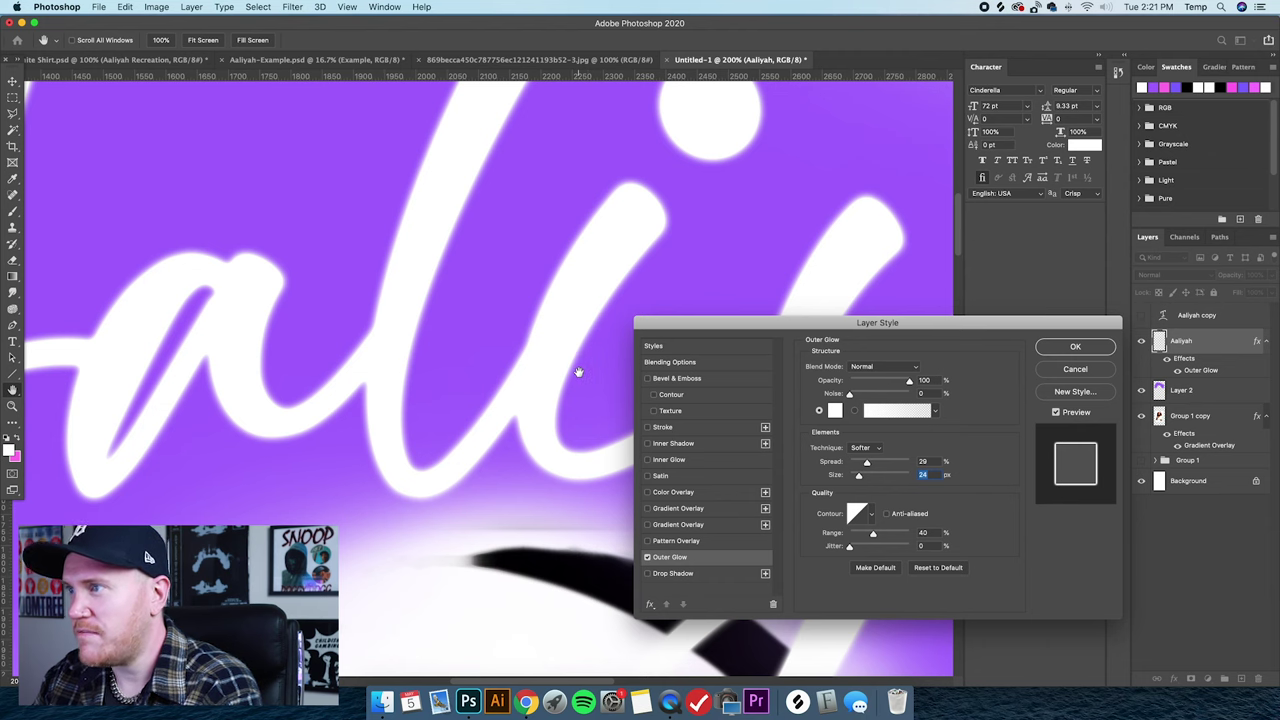
drag(868, 466, 865, 465)
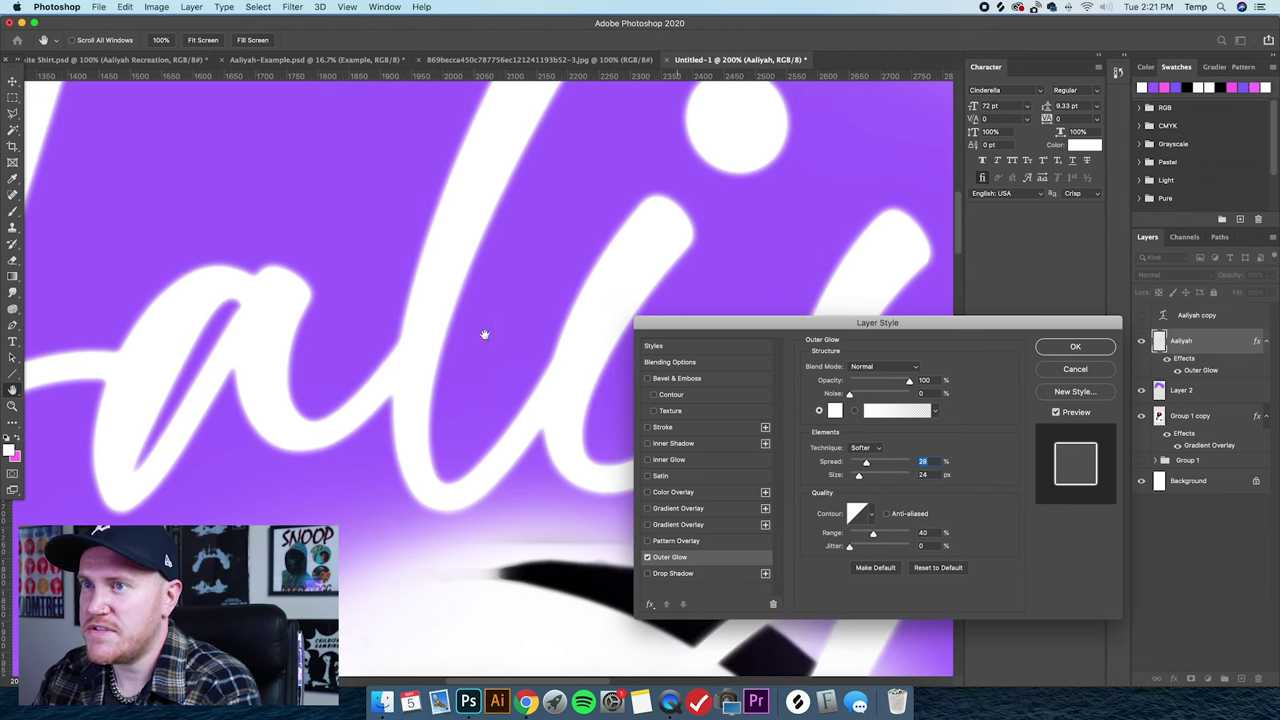
Fine-tune the Outer Glow to a spread of 27% and a size of about 27 px, and apply the layer style.
key(super+minus)
key(super+minus)
key(super+minus)
key(super+minus)
key(super+minus)
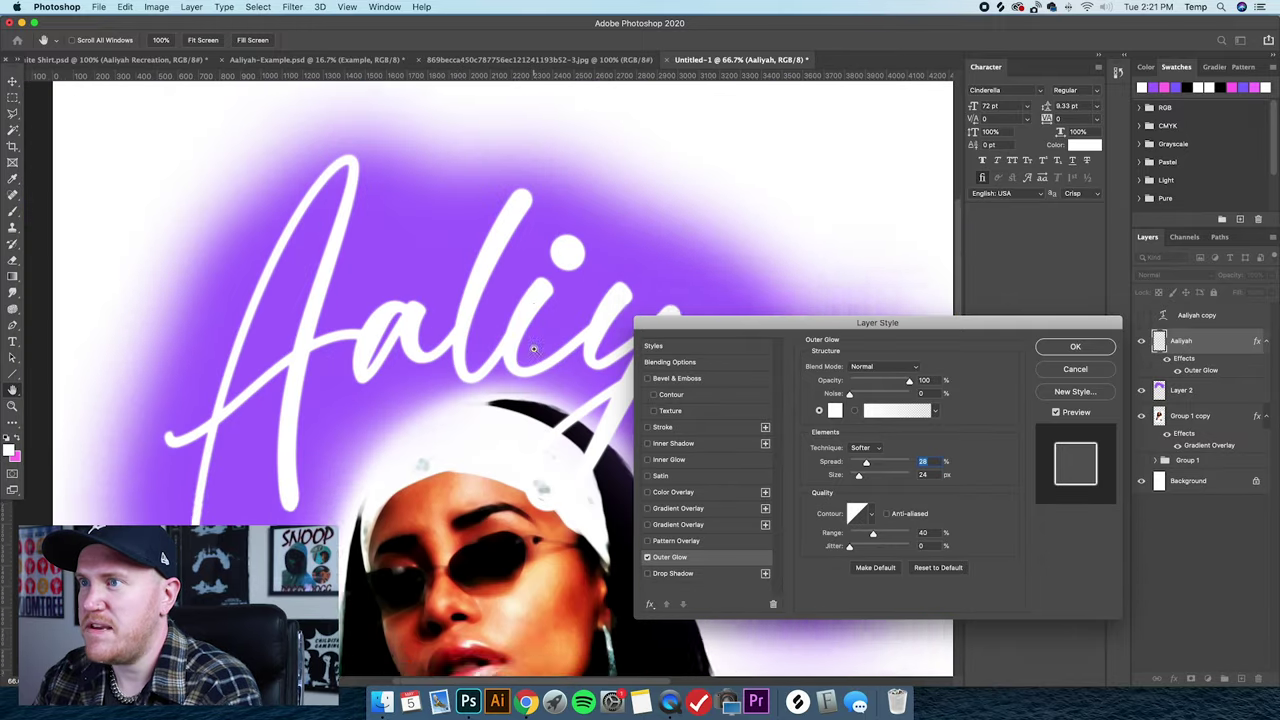
key(super+plus)
key(super+plus)
key(super+plus)
key(super+plus)
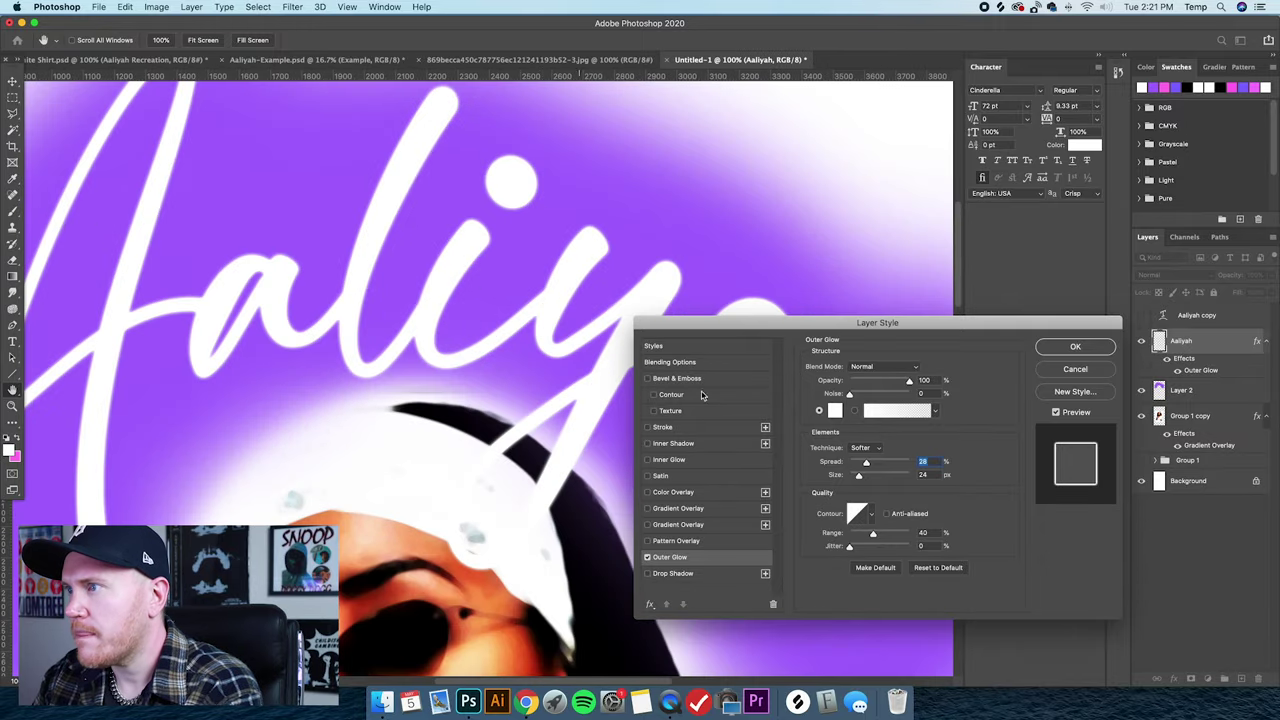
key(Tab)
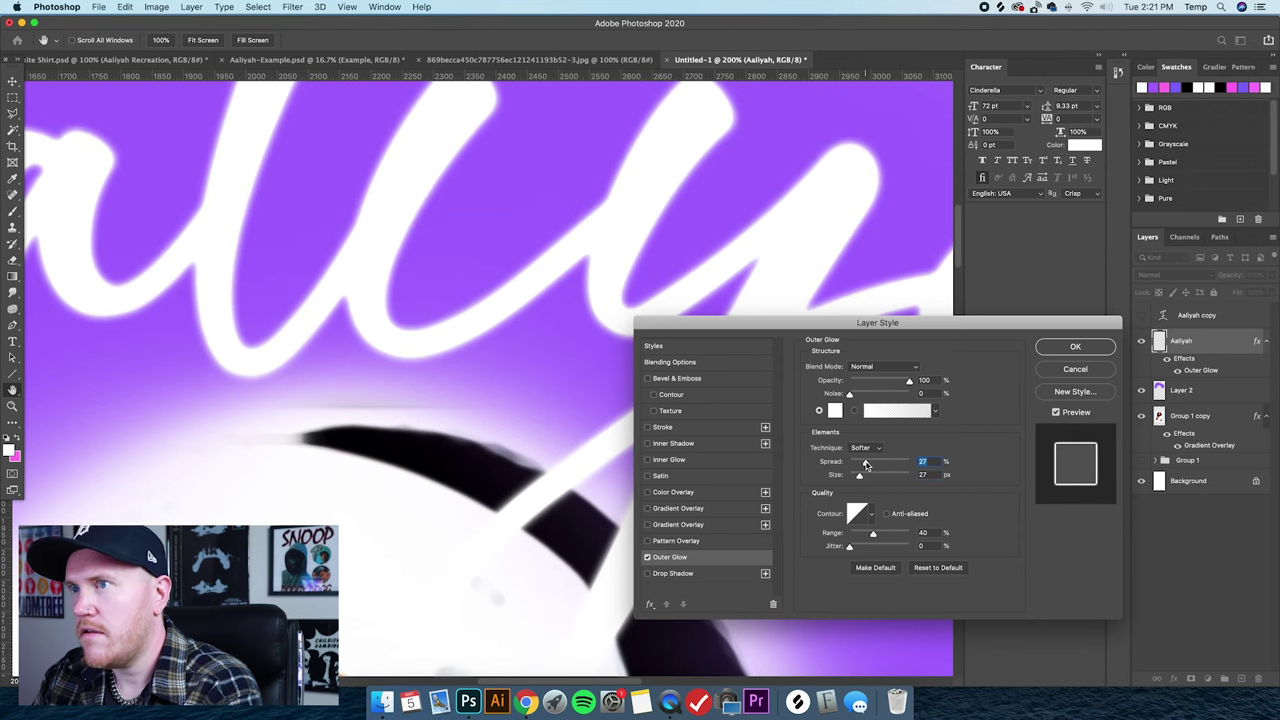
drag(859, 476, 862, 477)
scroll(510, 345, down, 5)
scroll(510, 345, up, 4)
scroll(566, 353, down, 3)
key(Return)
key(v)
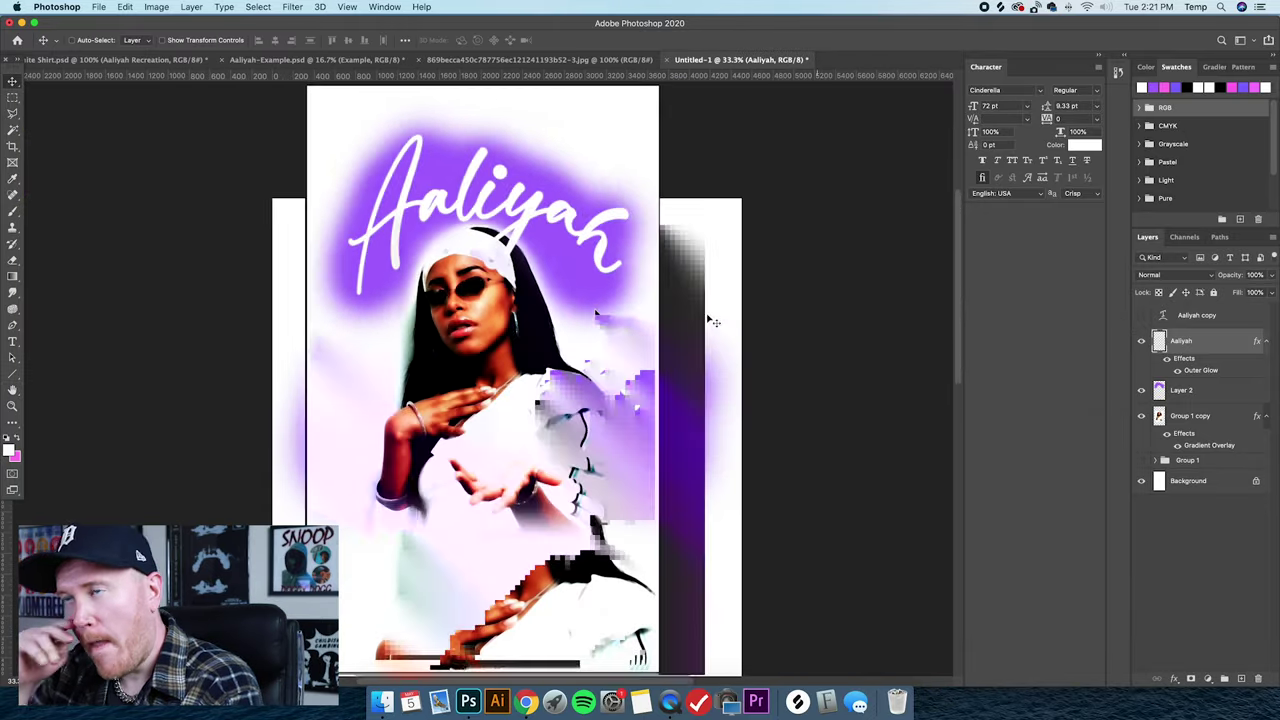
Duplicate the glowing Aaliyah layer, hide the original as a backup, and rasterize the layer style on the copy.
scroll(594, 309, up, 2)
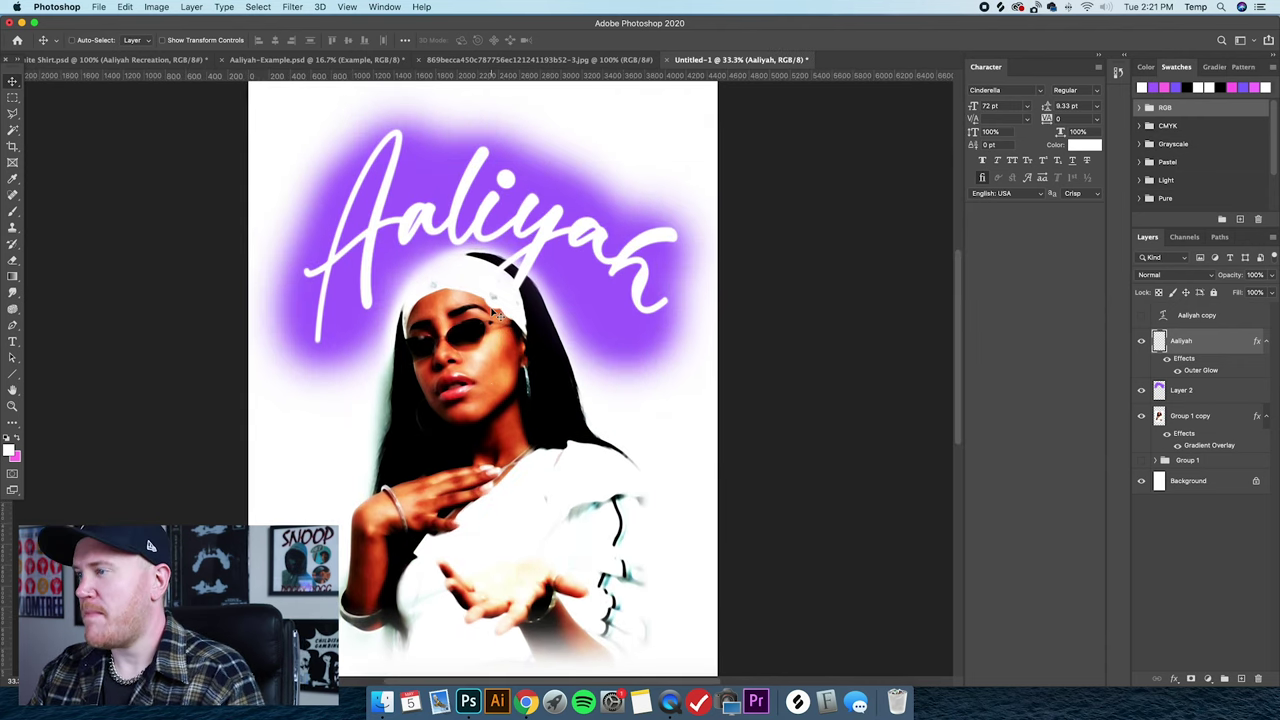
key(super+j)
click(1141, 390)
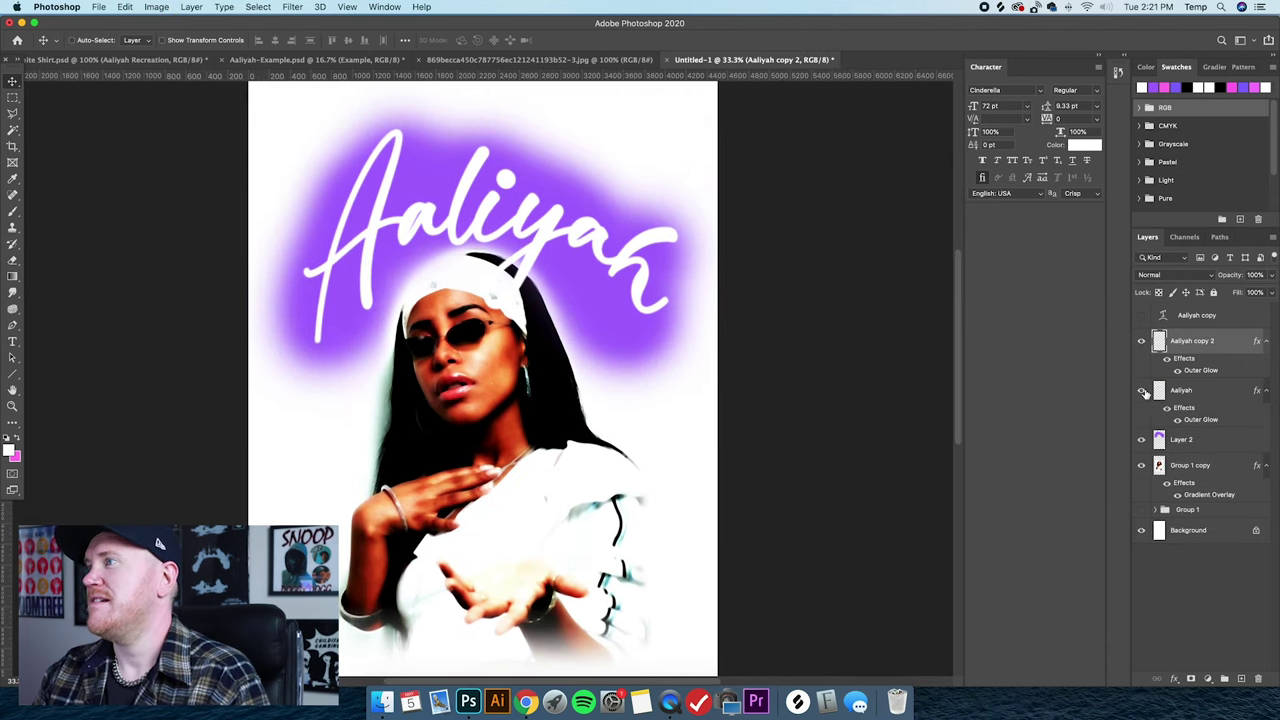
right_click(1233, 343)
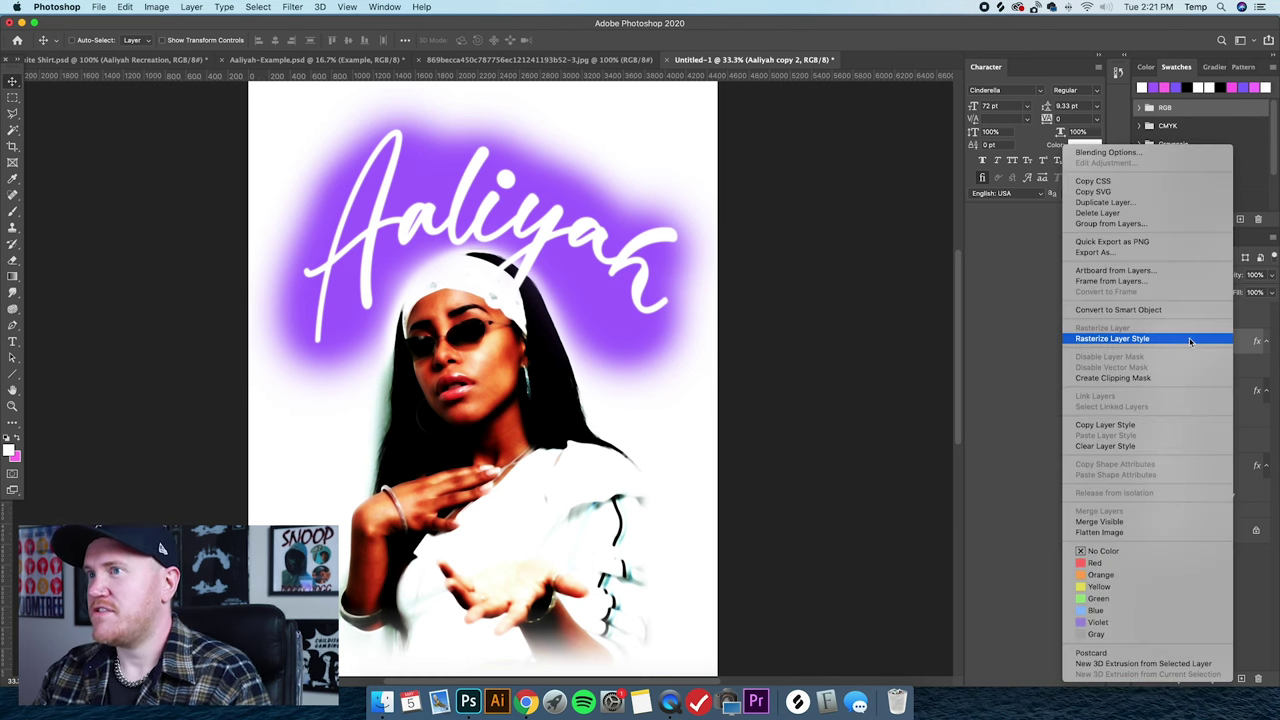
click(1189, 342)
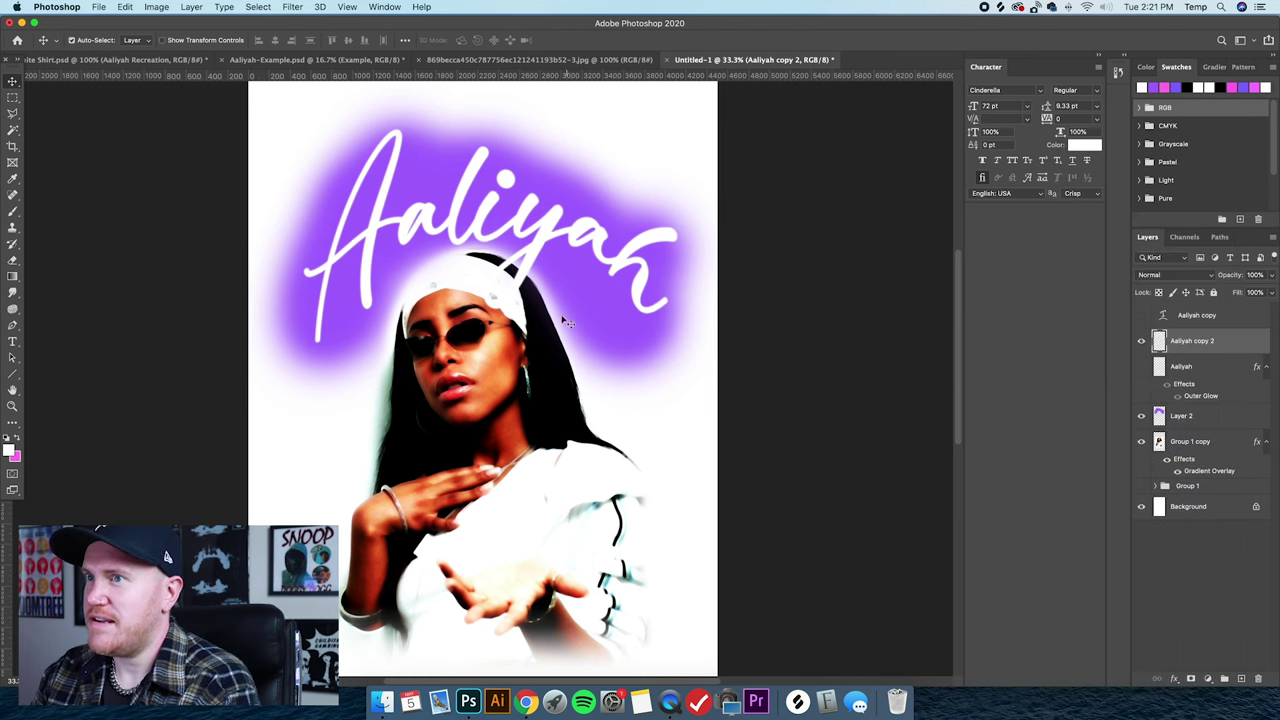
Examine the stroke ends of the rasterized white lettering, especially on the capital A, up close and as a whole.
key(super+plus)
key(super+plus)
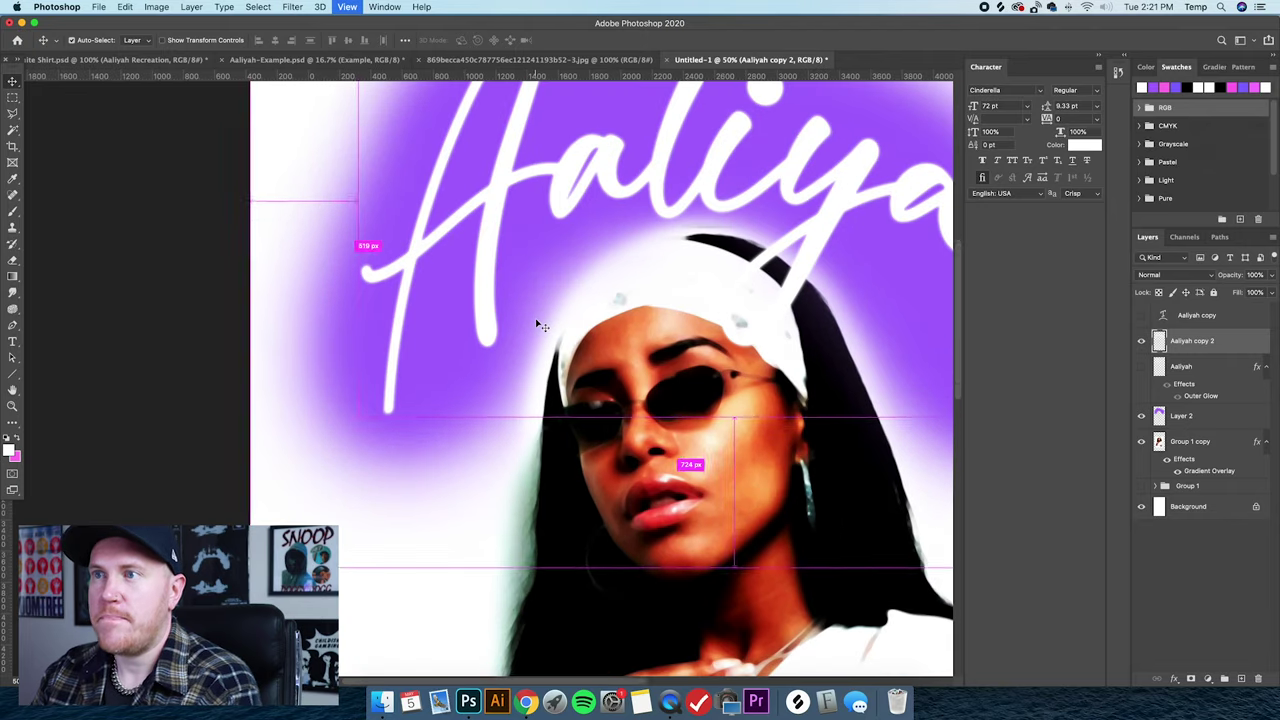
key(super+plus)
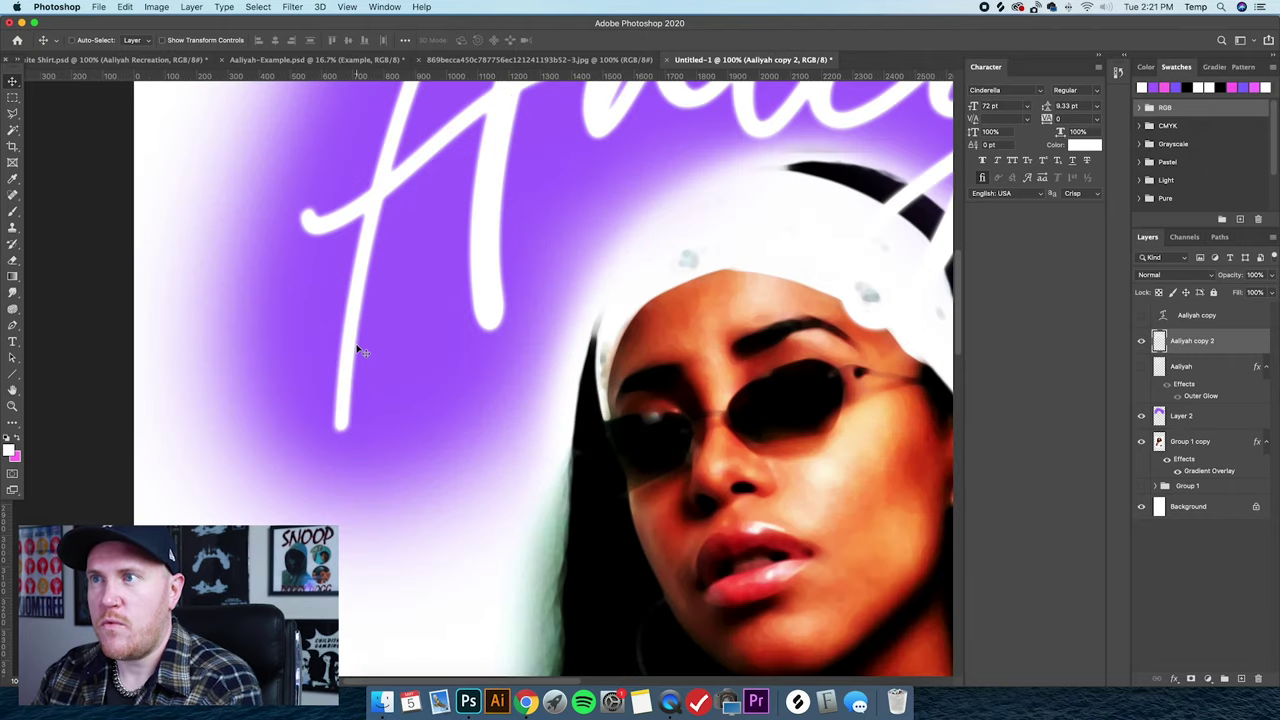
key(super+minus)
key(super+minus)
scroll(460, 270, right, 3)
scroll(460, 270, up, 2)
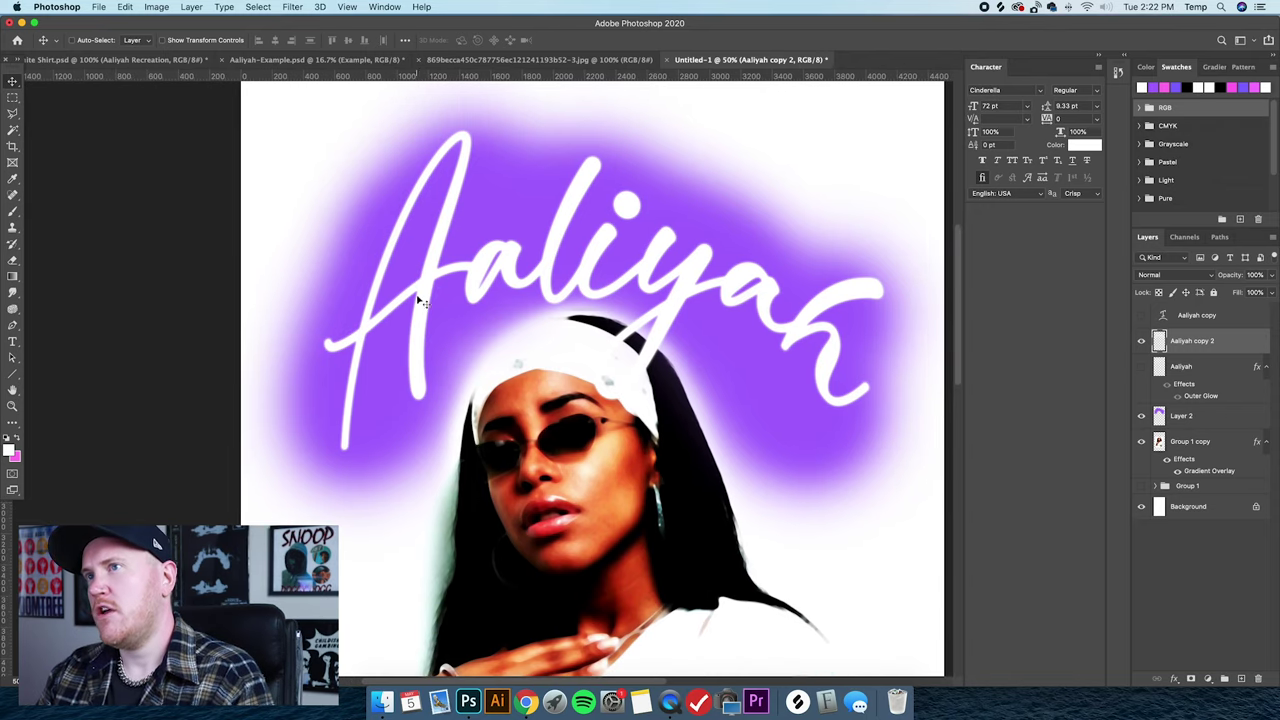
key(super+equal)
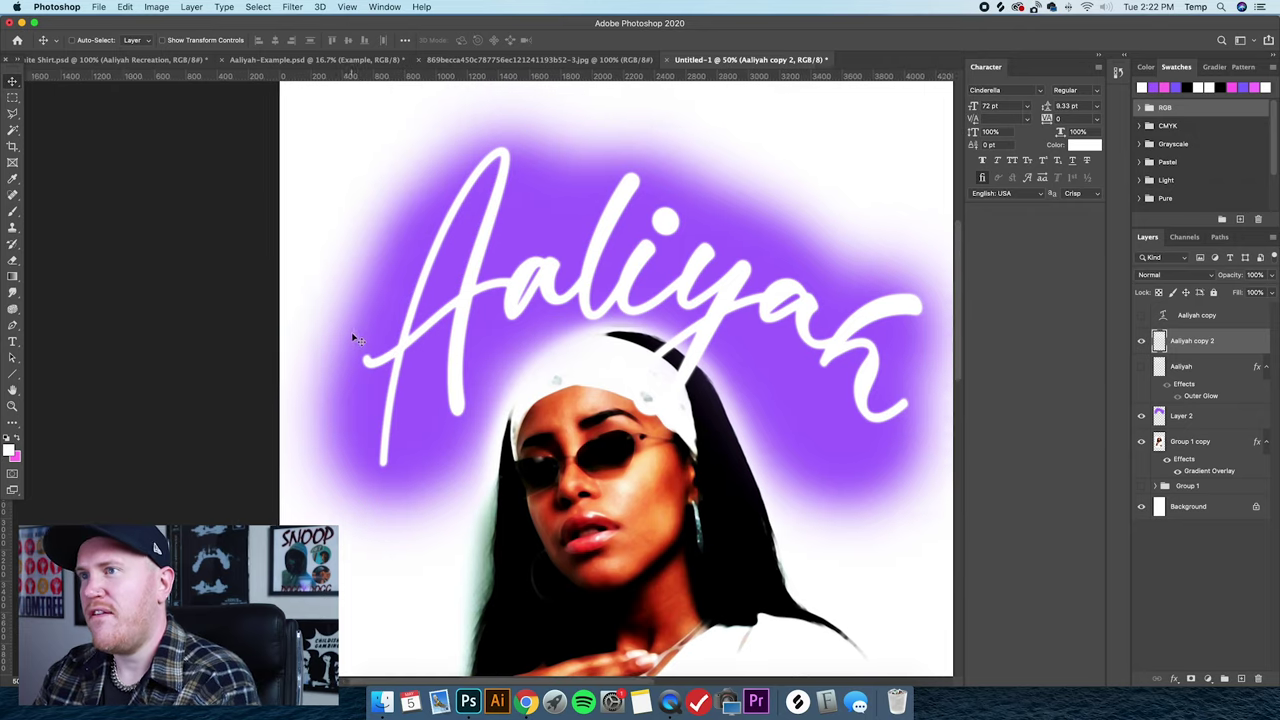
key(super+equal)
key(super+equal)
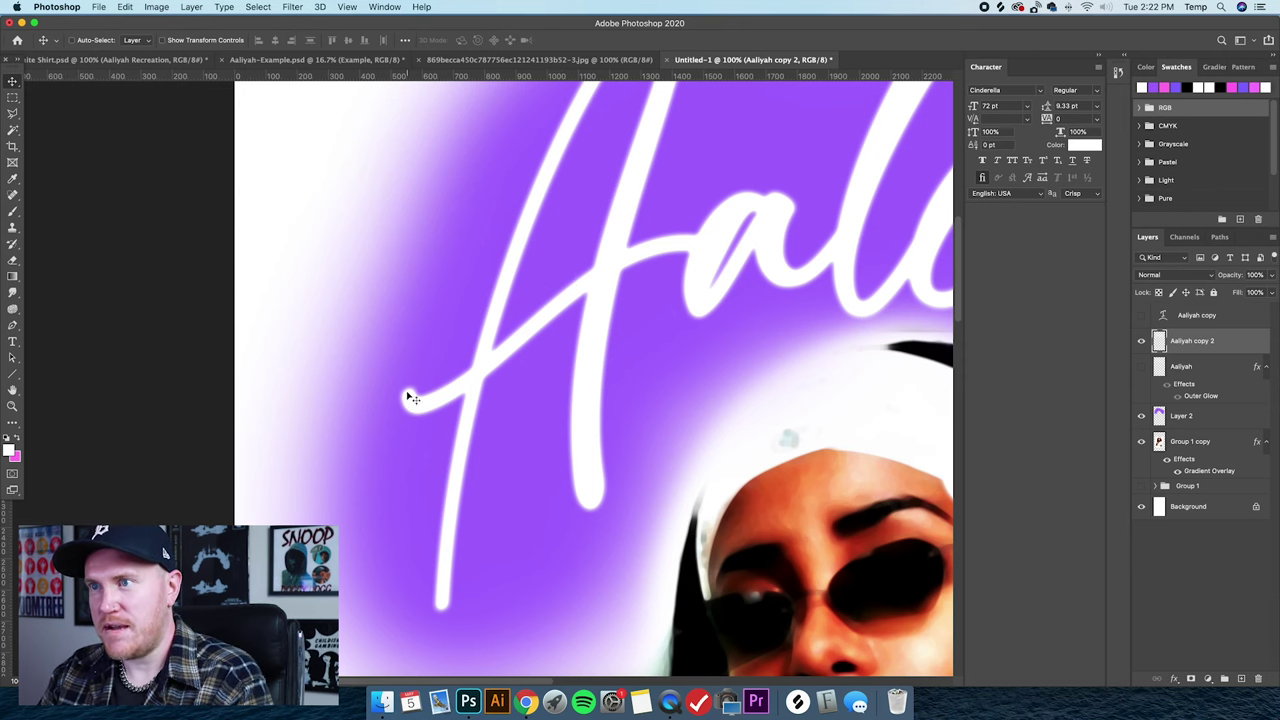
scroll(409, 401, down, 2)
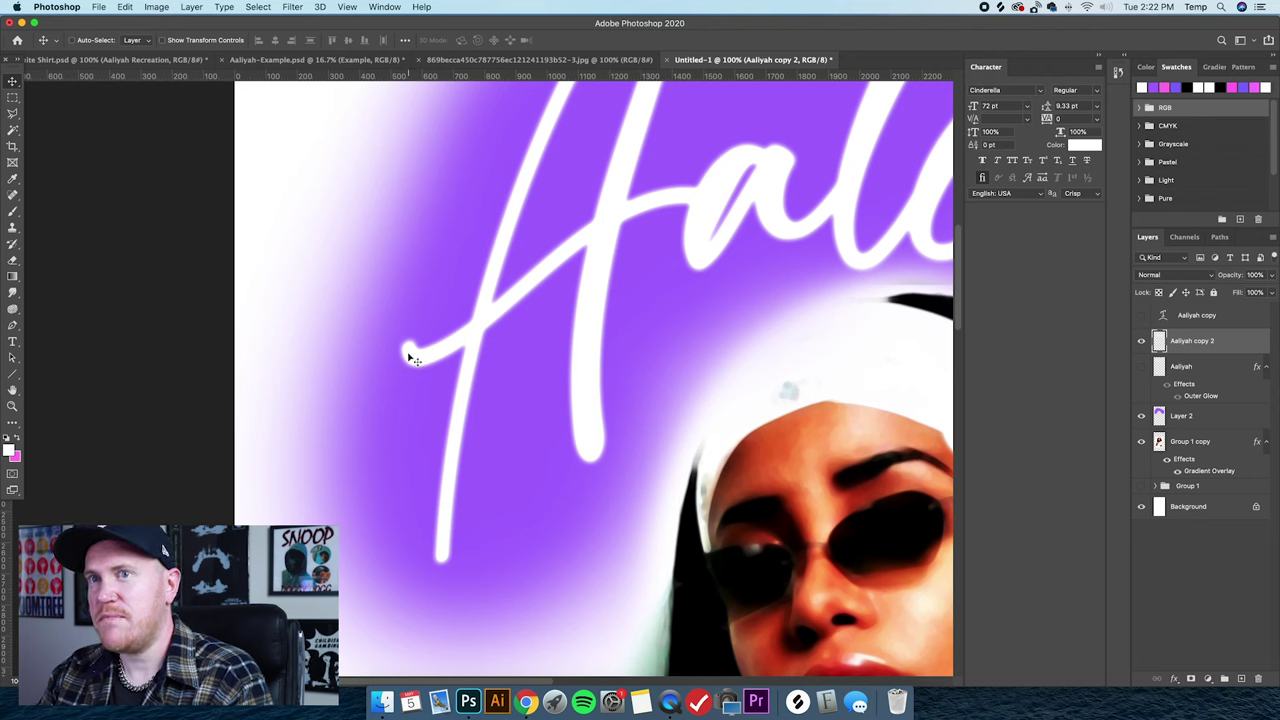
Switch to the Eraser tool and set its brush size to 137 px.
key(e)
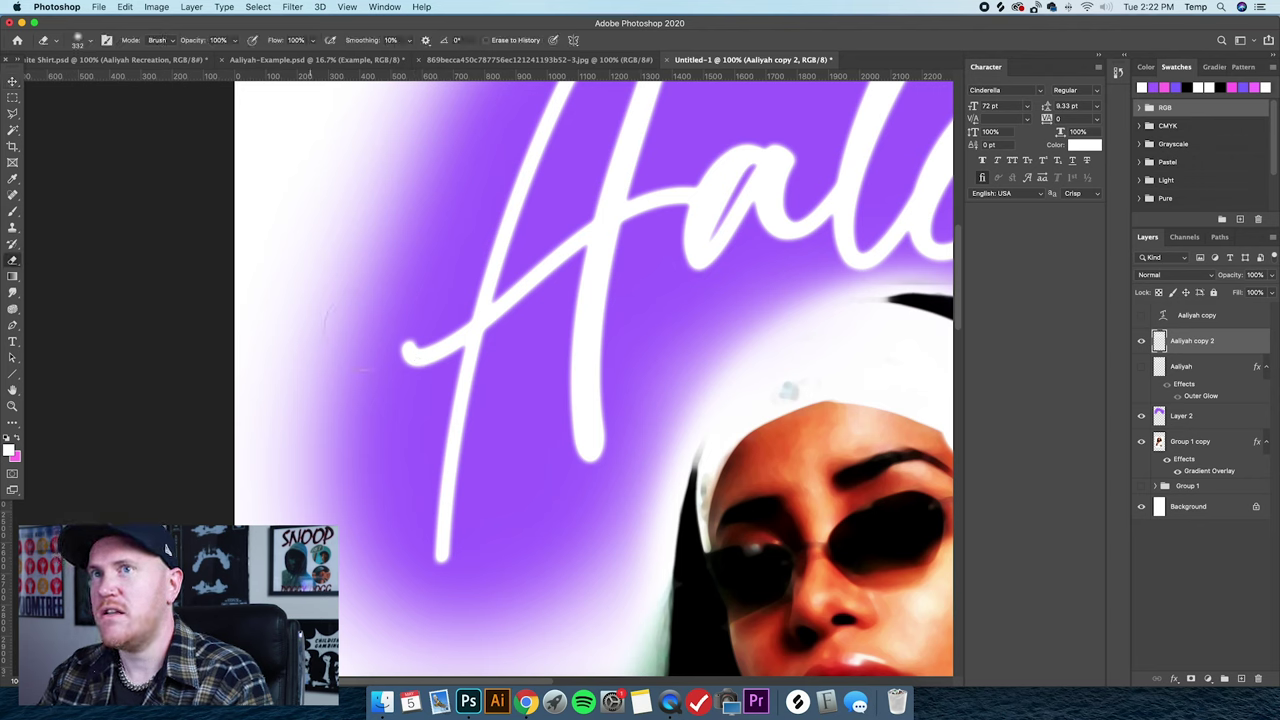
click(80, 42)
key(Return)
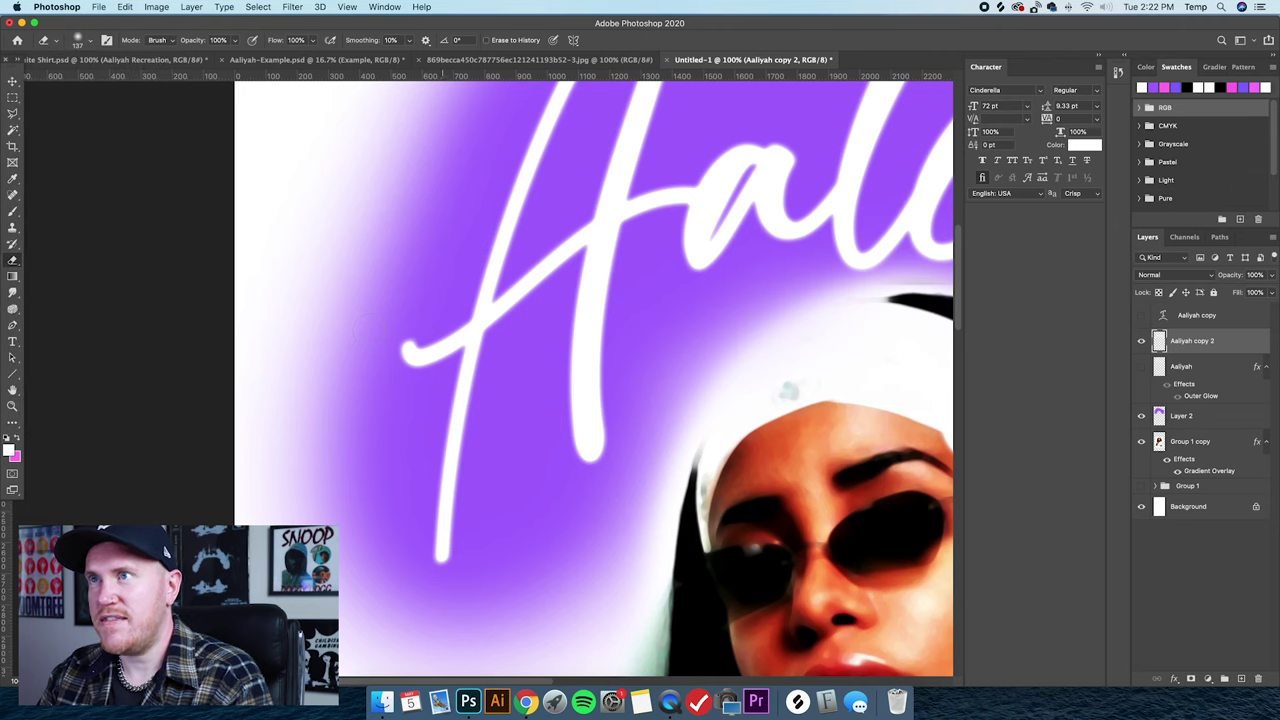
Study the airbrushed lettering in the Aaliyah-Example.psd reference, and return to the Untitled-1 document.
click(470, 60)
click(375, 62)
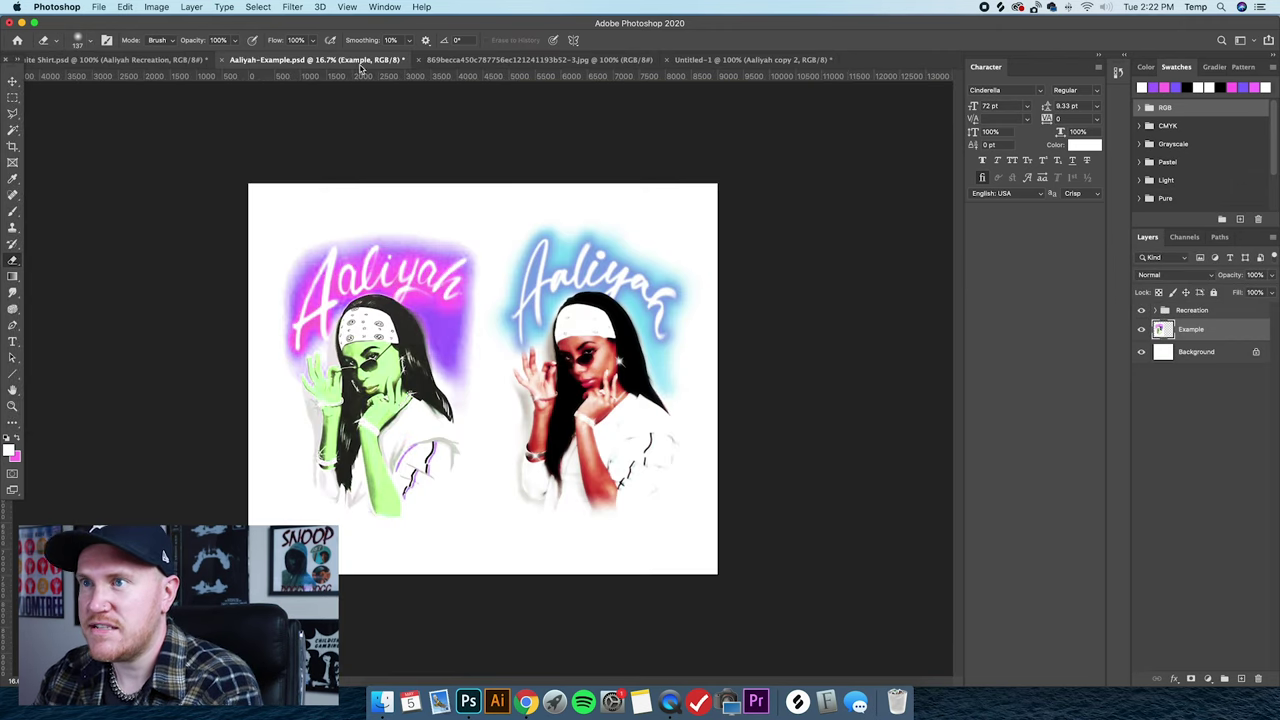
key(super+equal)
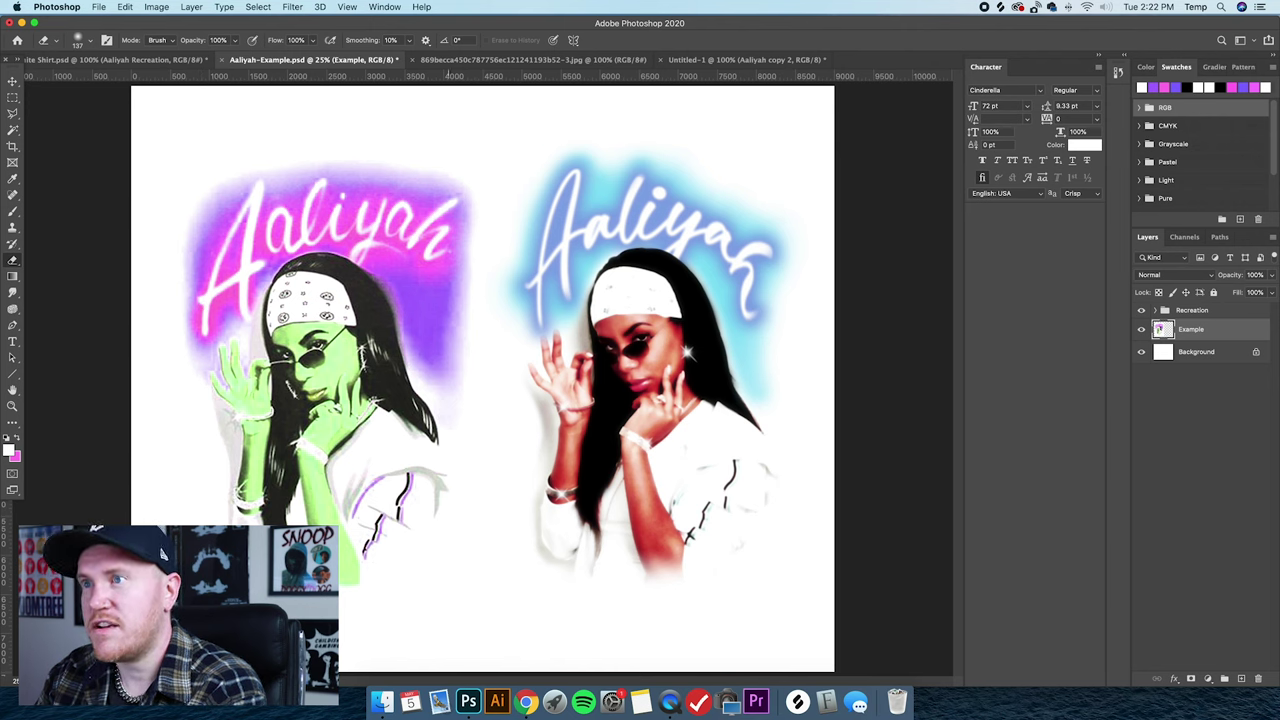
click(745, 59)
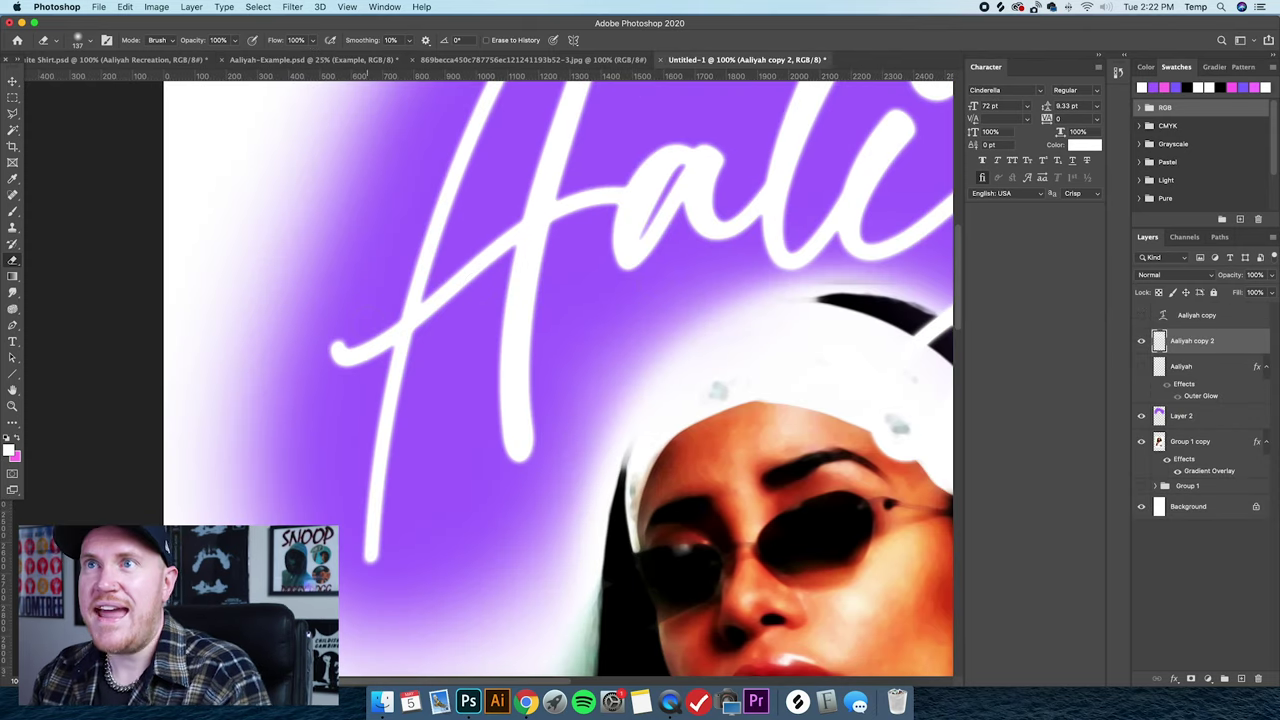
Set the eraser to 83 px and soften the stroke ends of the A and the final h on the Aaliyah copy 2 layer.
click(90, 40)
drag(110, 80, 104, 82)
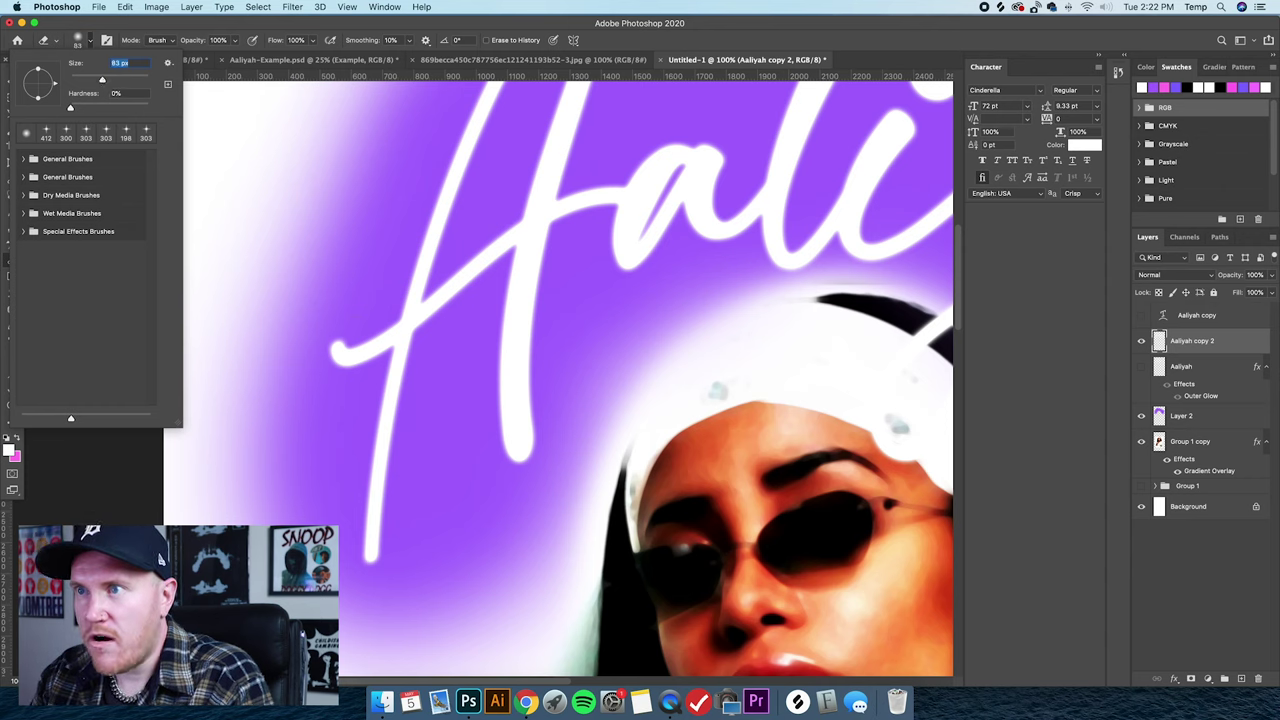
key(Return)
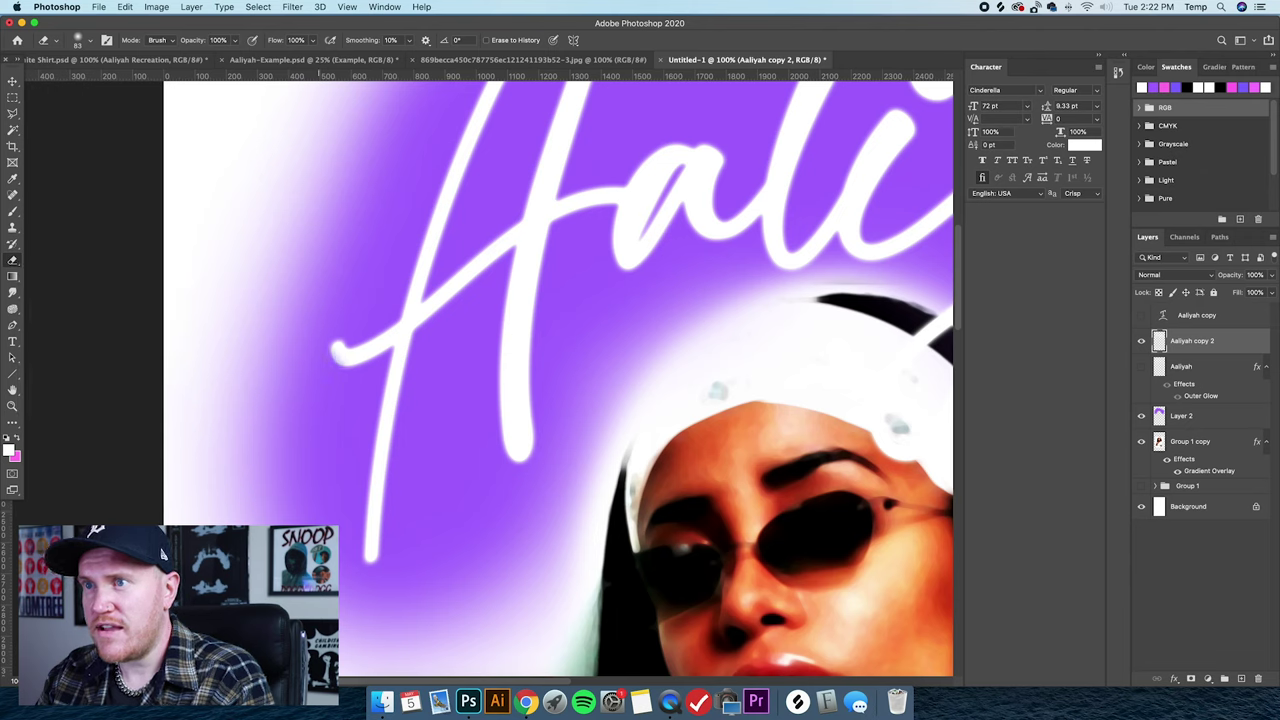
drag(362, 345, 338, 346)
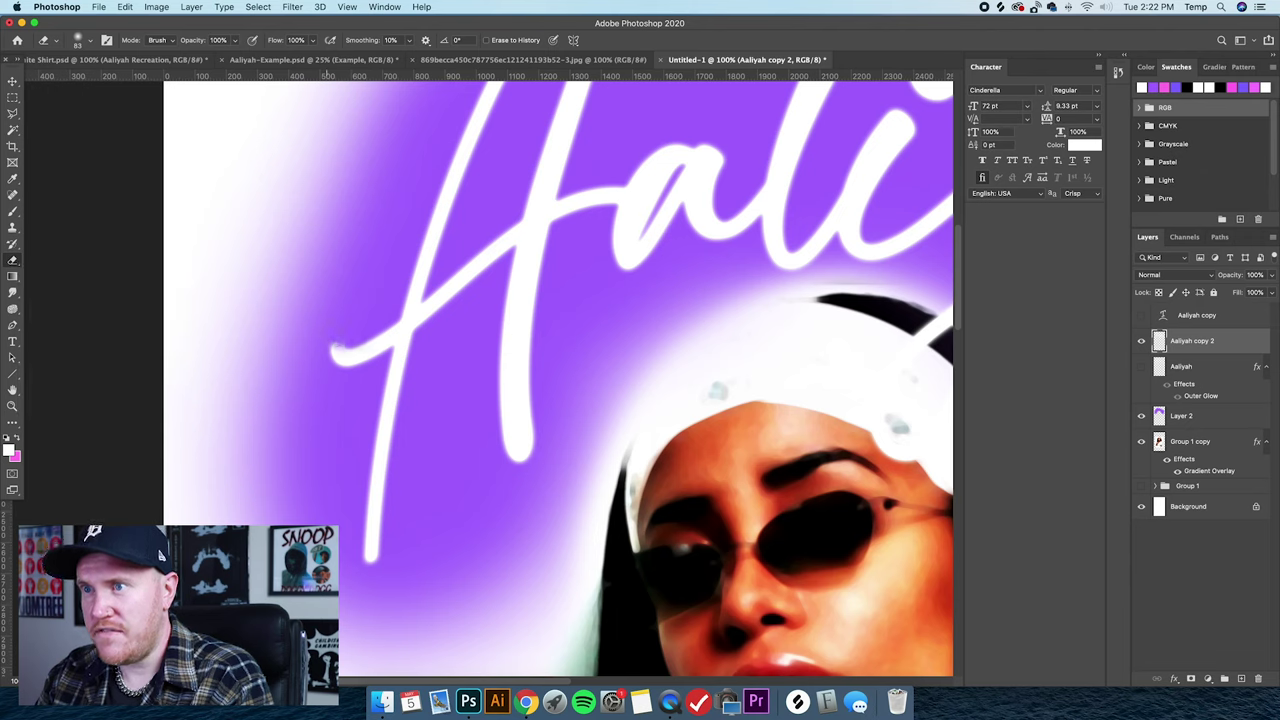
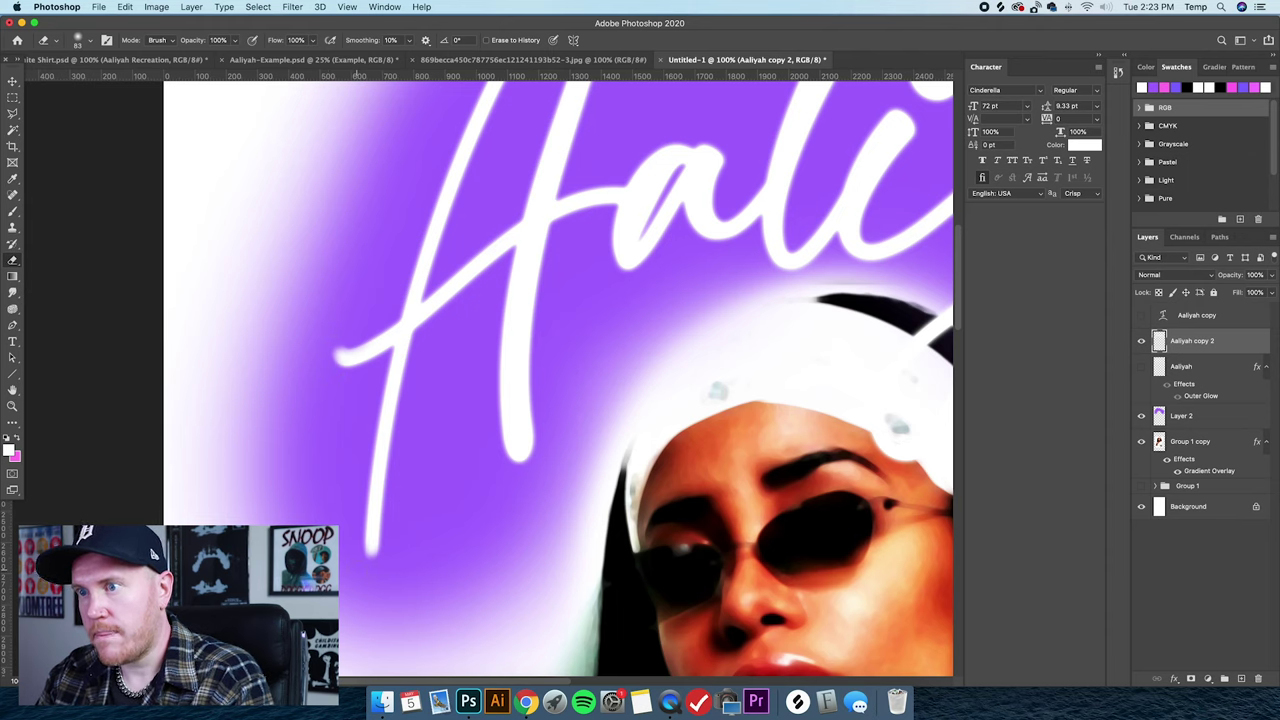
scroll(160, 548, right, 10)
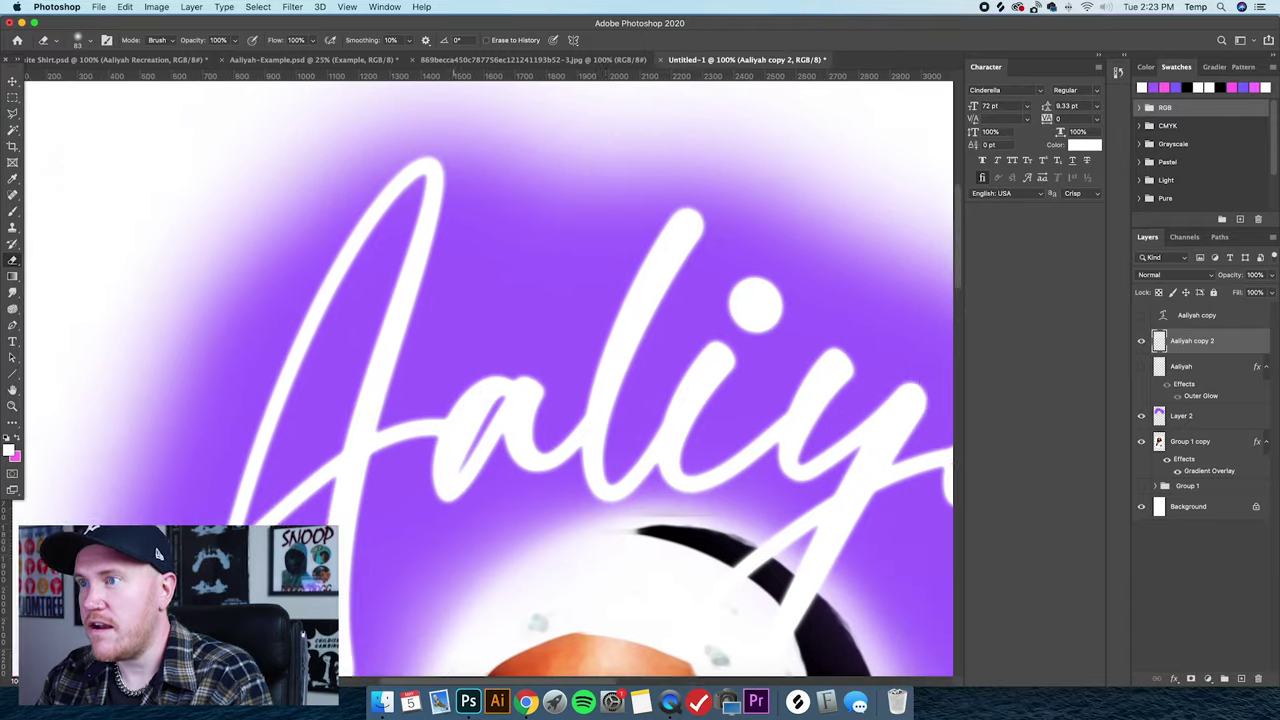
scroll(147, 557, right, 8)
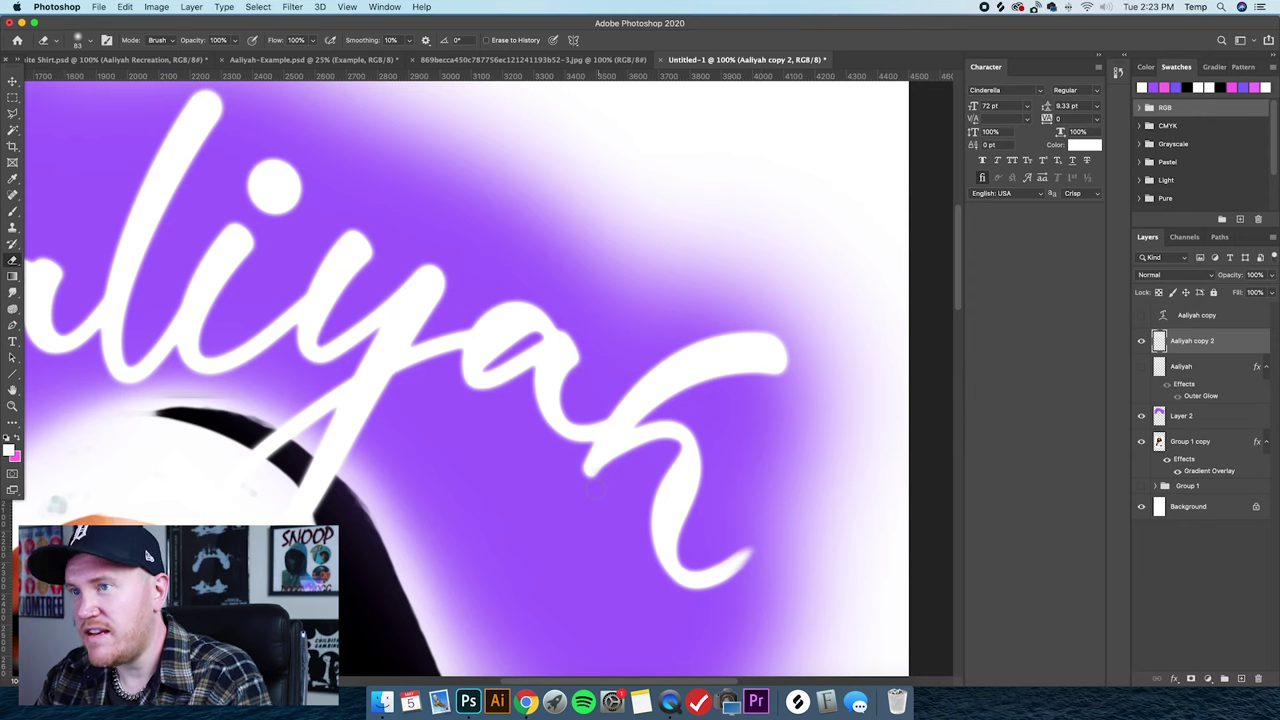
Soften the edges of the dot on the i with the eraser, undoing the unwanted strokes.
scroll(571, 486, left, 10)
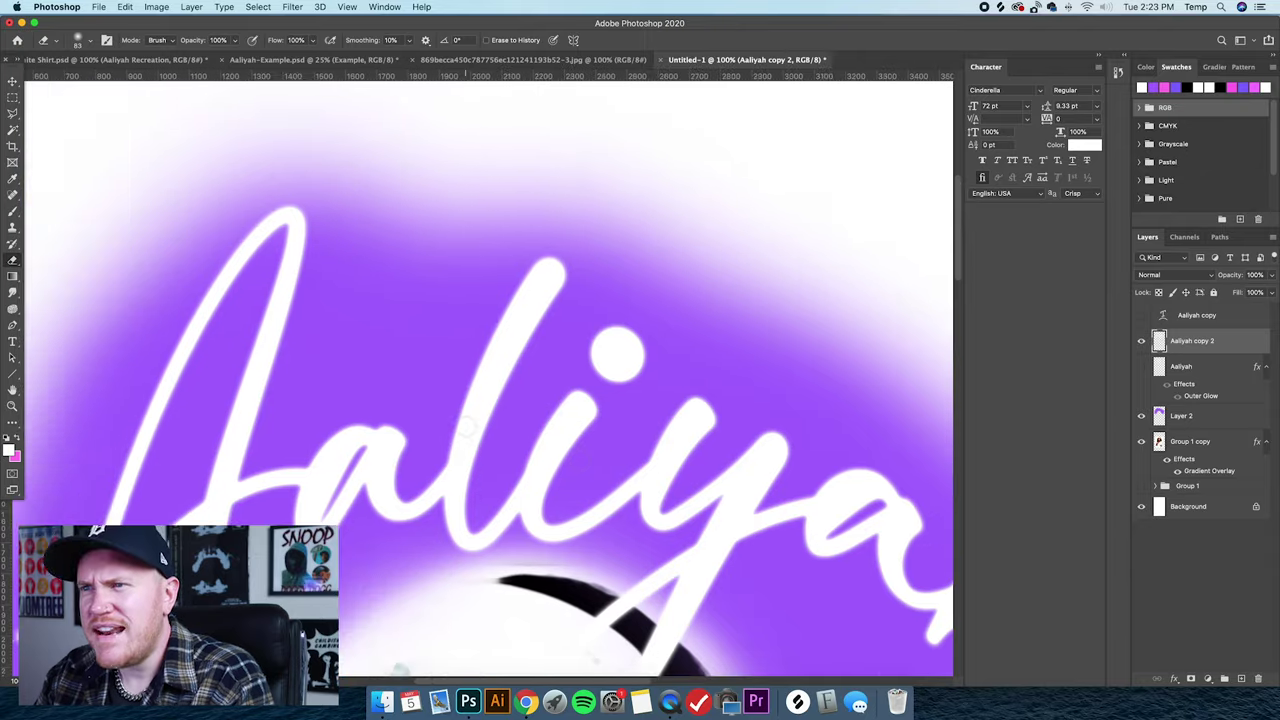
scroll(571, 486, left, 8)
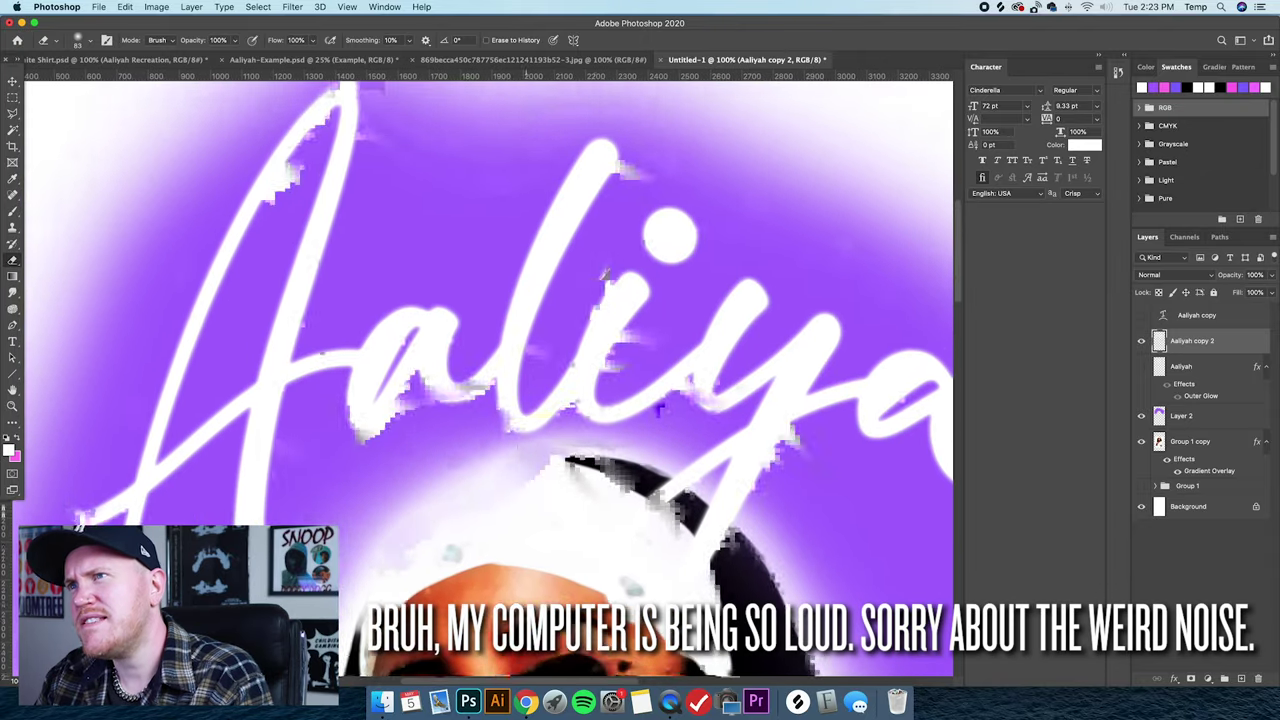
scroll(490, 374, left, 3)
scroll(490, 374, up, 3)
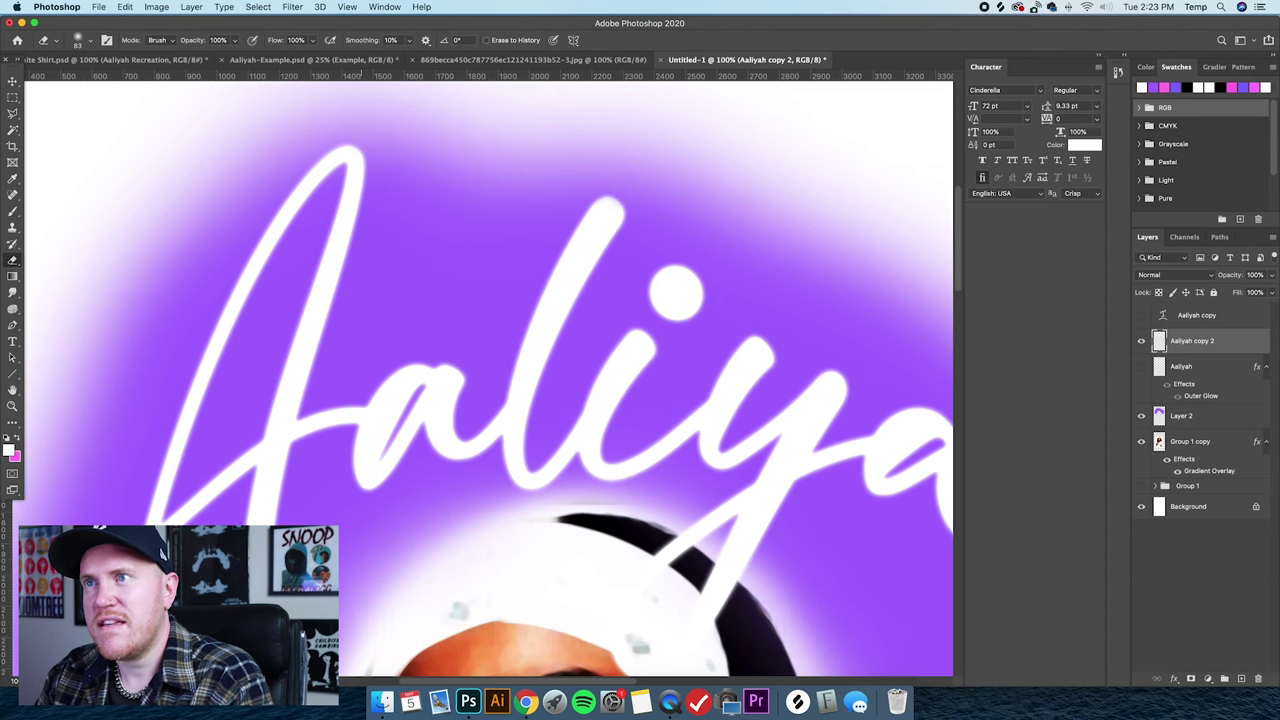
scroll(380, 76, down, 5)
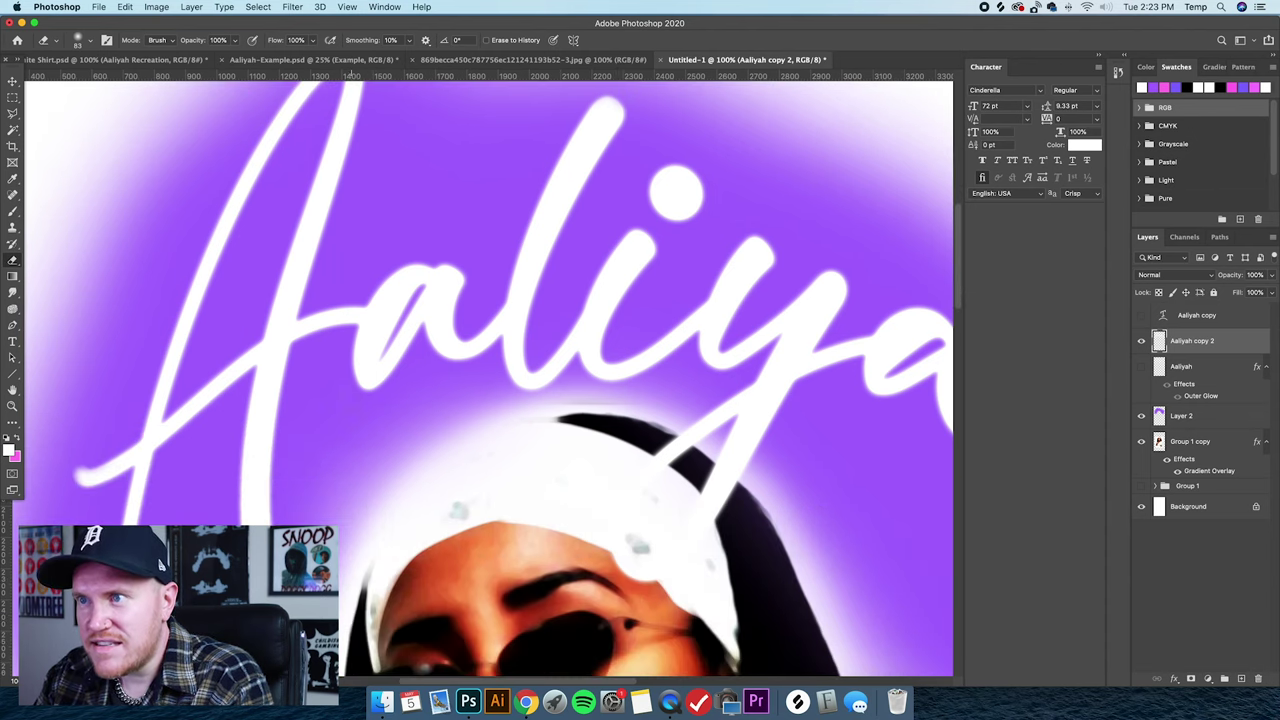
scroll(800, 317, right, 3)
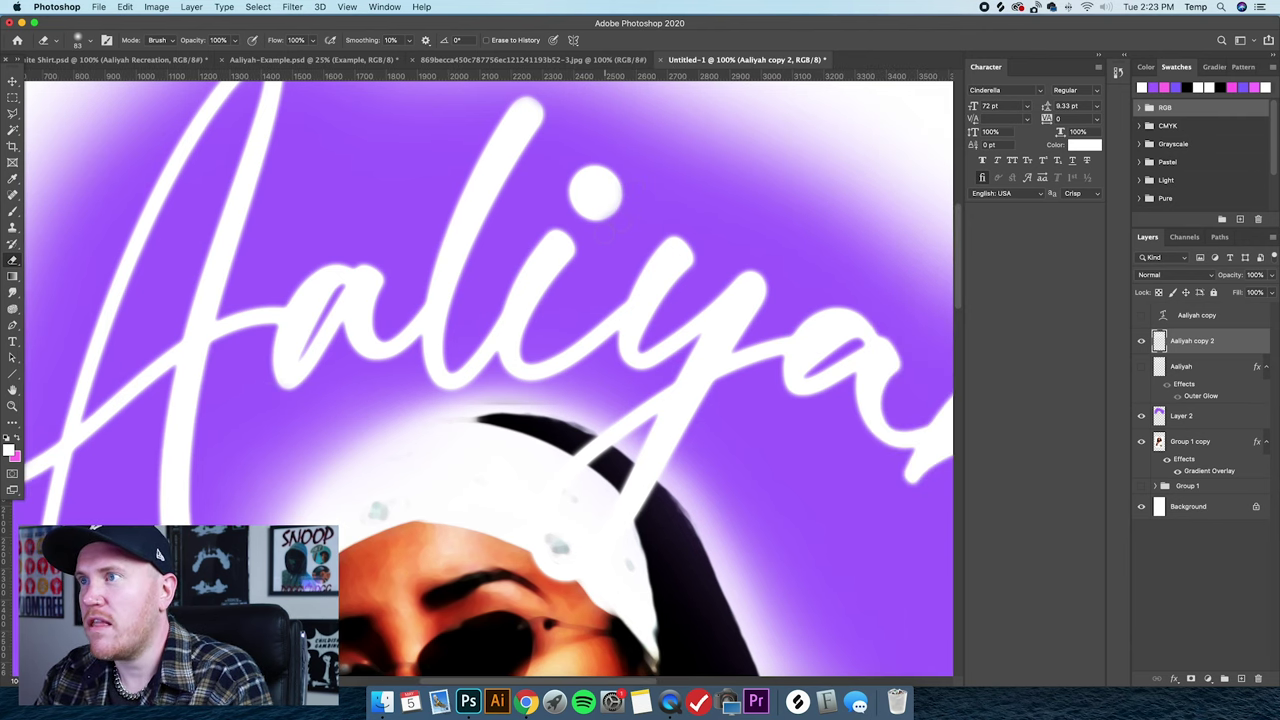
key(super+z)
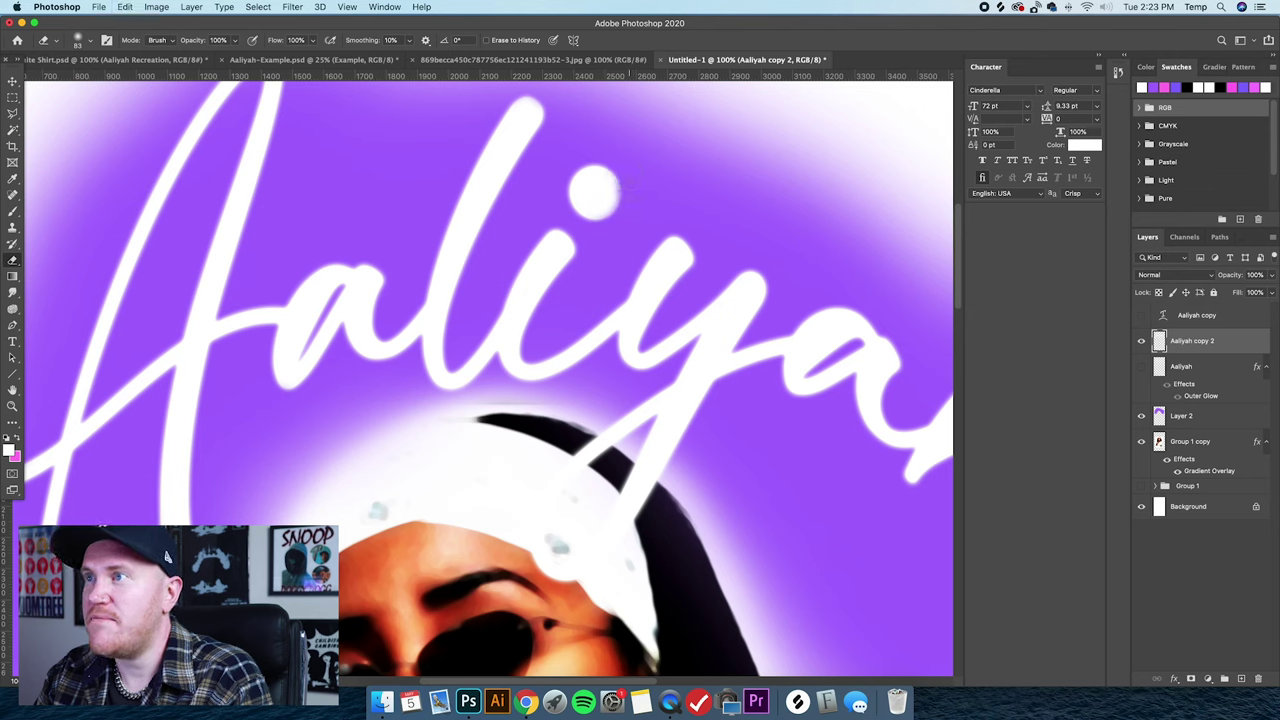
key(super+z)
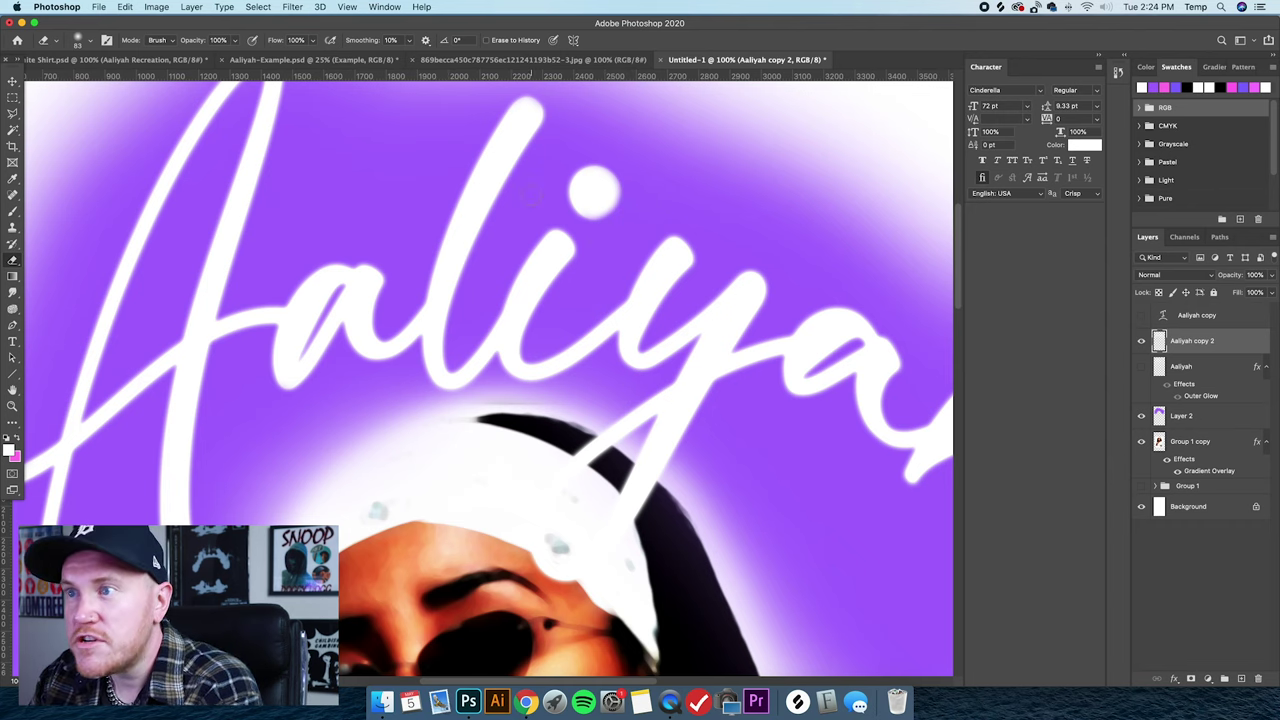
Soften the remaining stroke ends of the lettering from the y through the final h with the 83 px eraser.
scroll(385, 283, up, 2)
scroll(385, 283, down, 2)
scroll(385, 283, right, 4)
scroll(121, 578, right, 4)
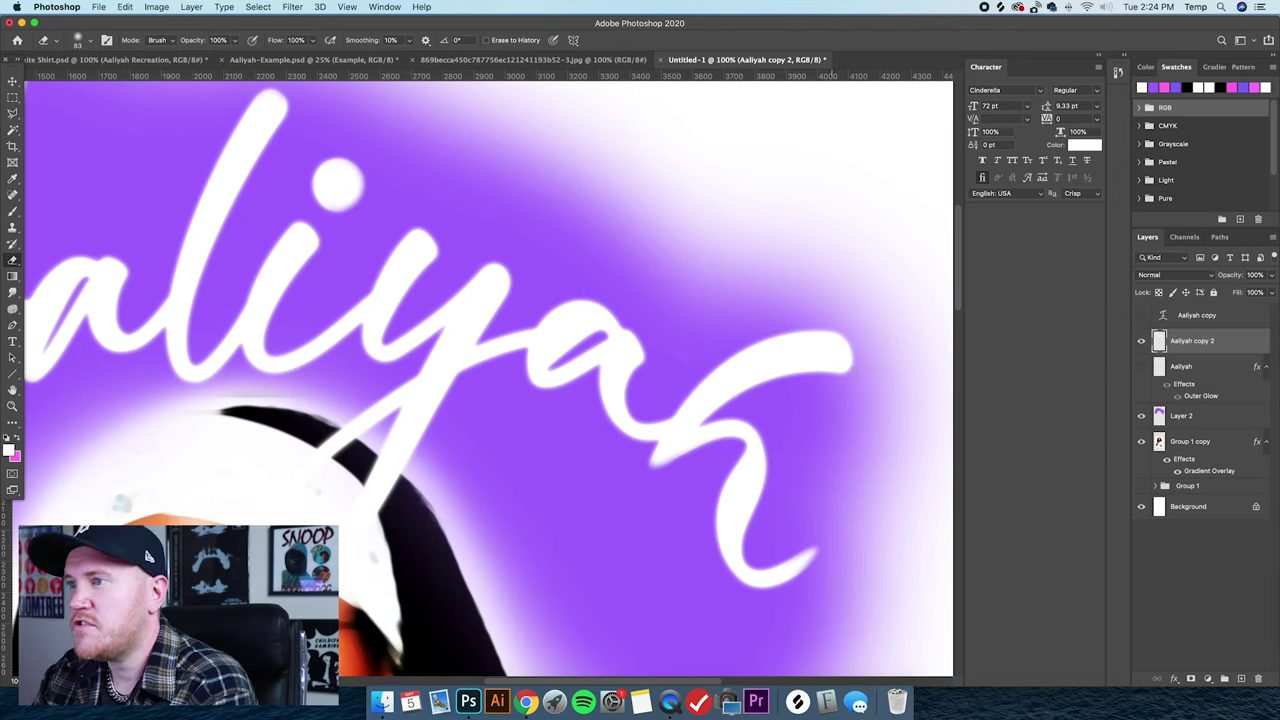
key(super+h)
key(super+0)
key(super+plus)
key(super+plus)
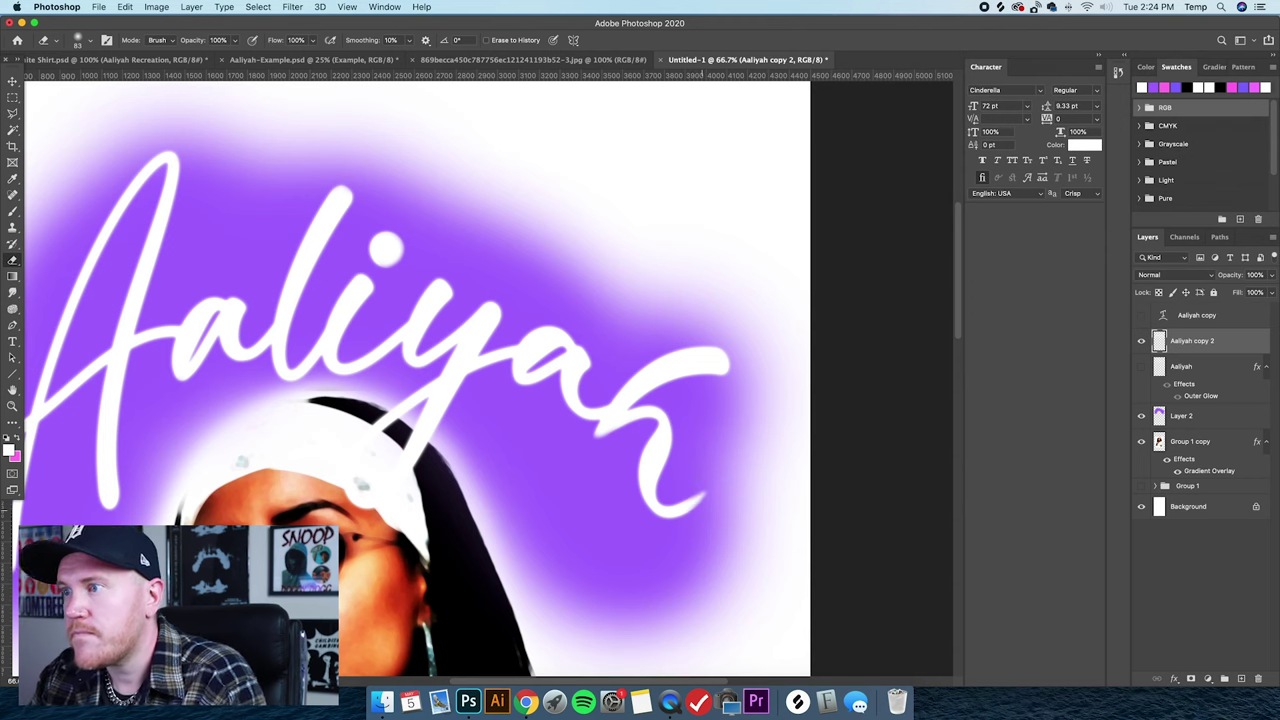
Set the eraser size to 118 px for touching up the lettering at lower magnification and check the whole design.
key(super+0)
key(super+equal)
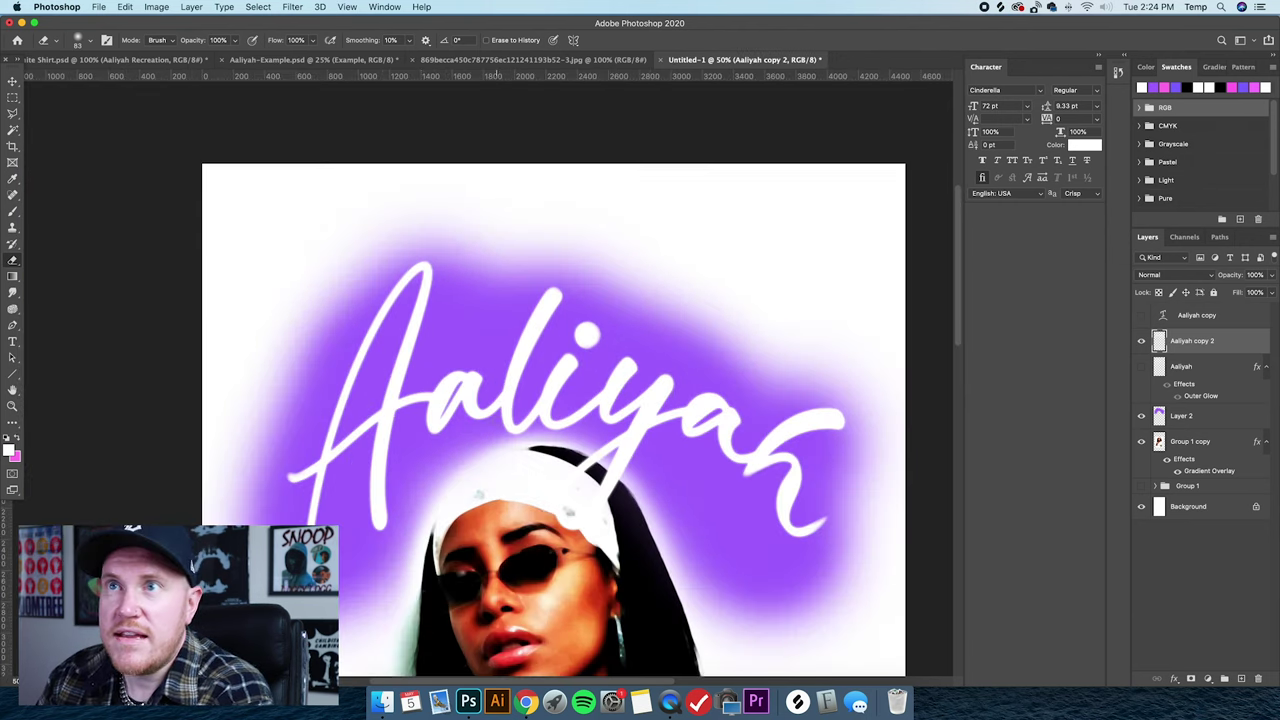
scroll(178, 112, down, 1)
click(90, 40)
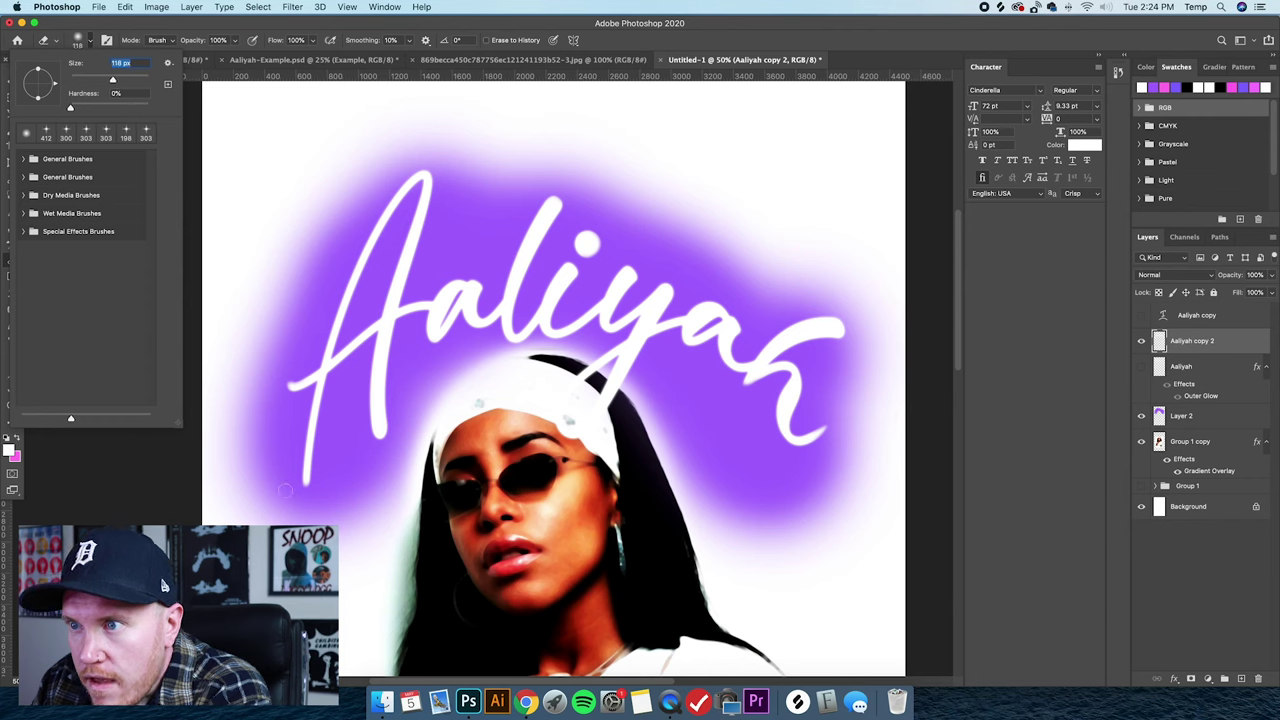
key(Return)
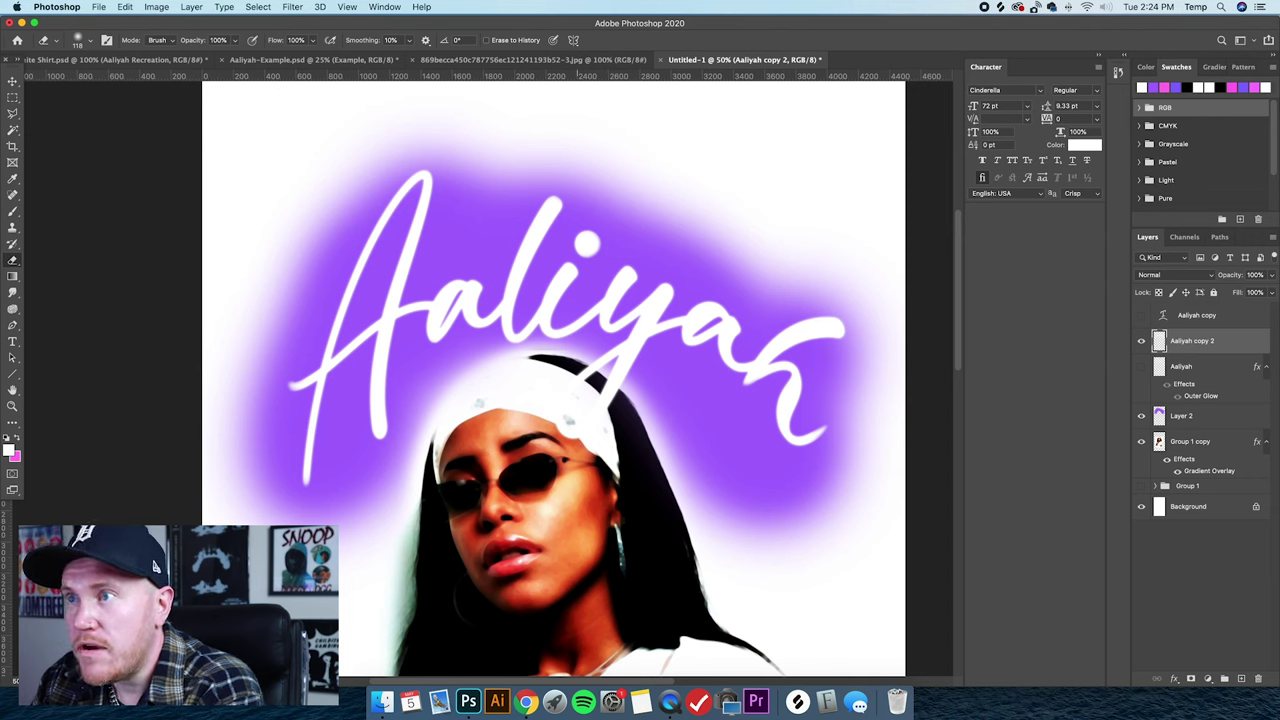
key(super+minus)
key(super+minus)
key(super+minus)
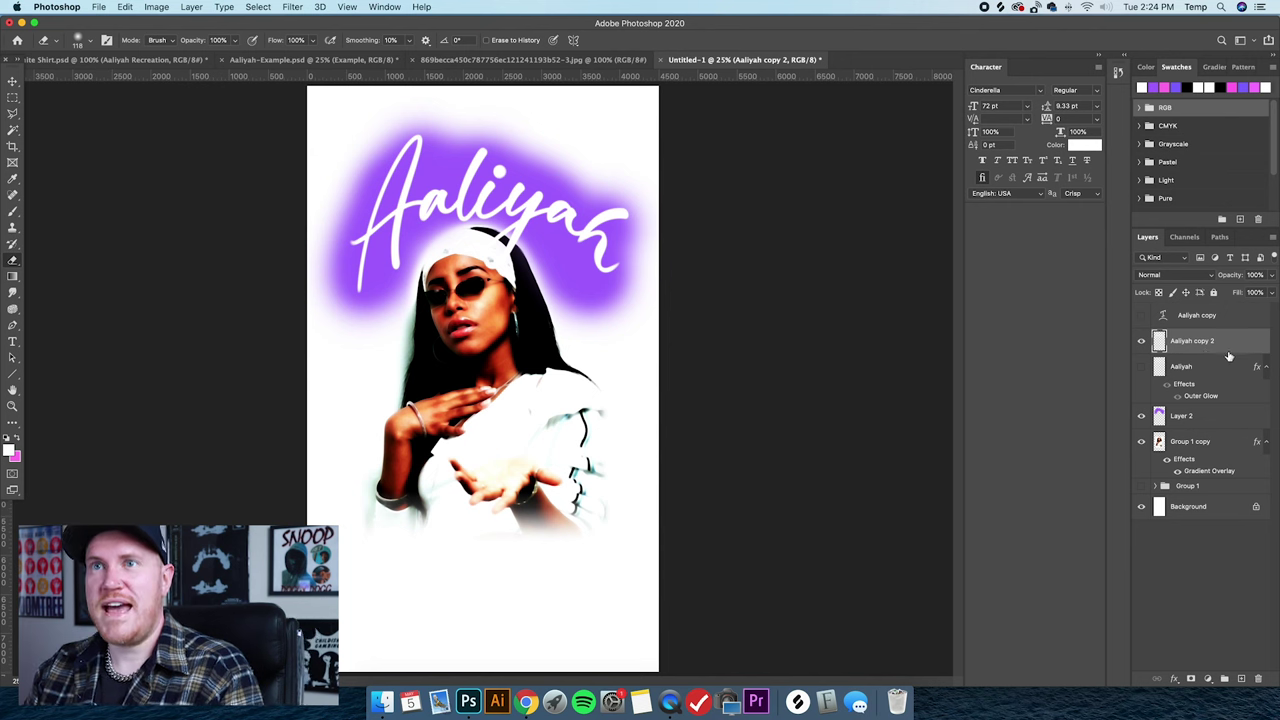
Close the reference JPG document and undo the color change on the Example layer in Aaliyah-Example.psd.
click(14, 79)
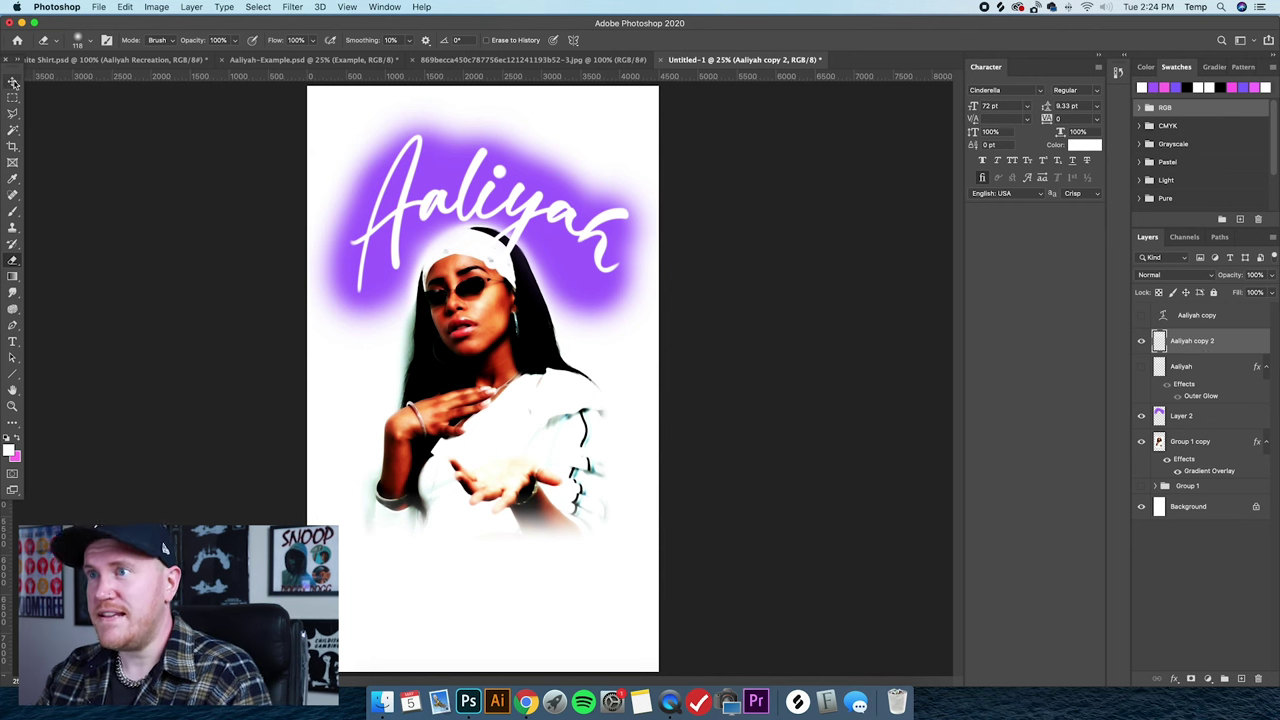
click(490, 67)
click(402, 63)
click(412, 61)
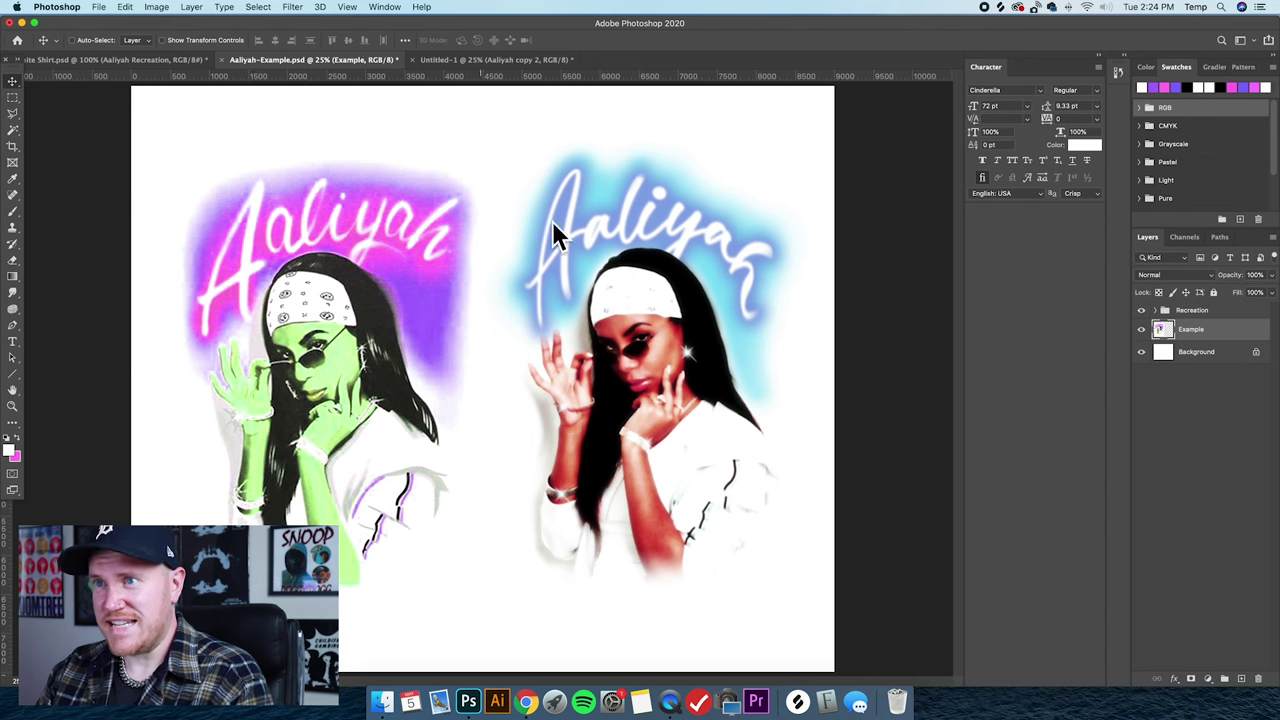
key(super+z)
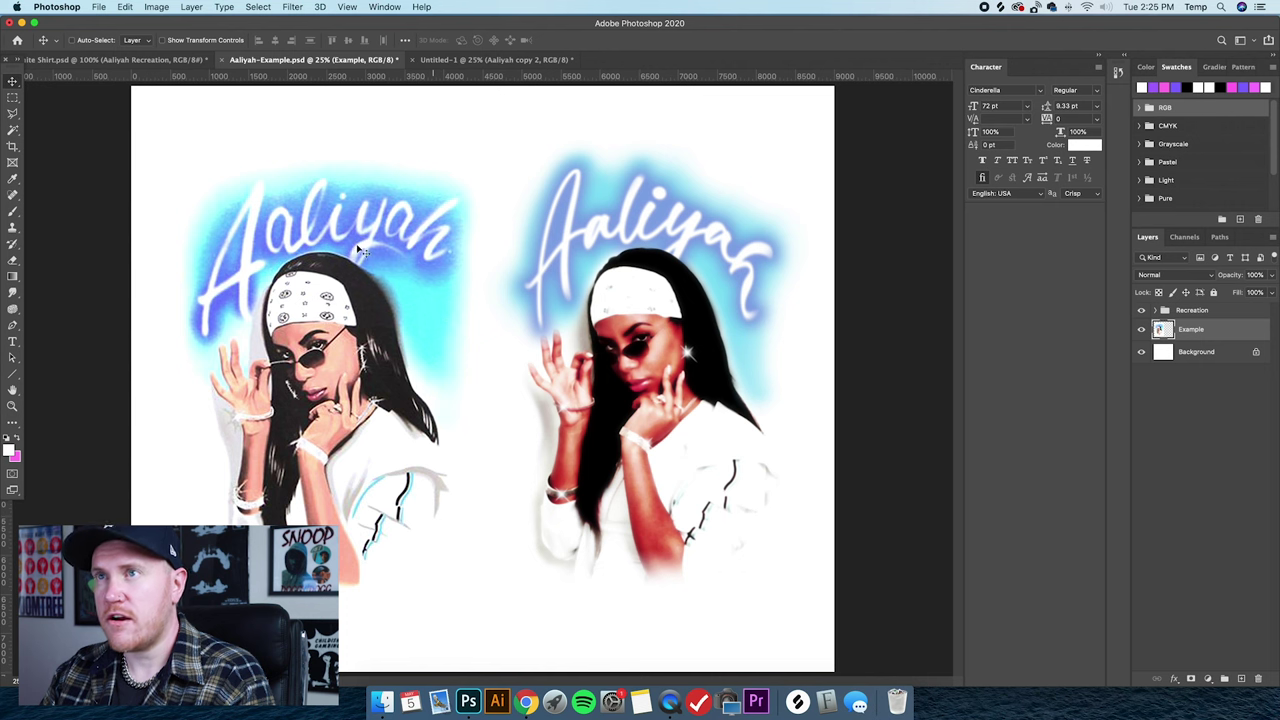
Switch to Chrome to examine the glow lettering on the airbrushed rap shirt image results, and return to the Untitled-1 design in Photoshop.
click(490, 60)
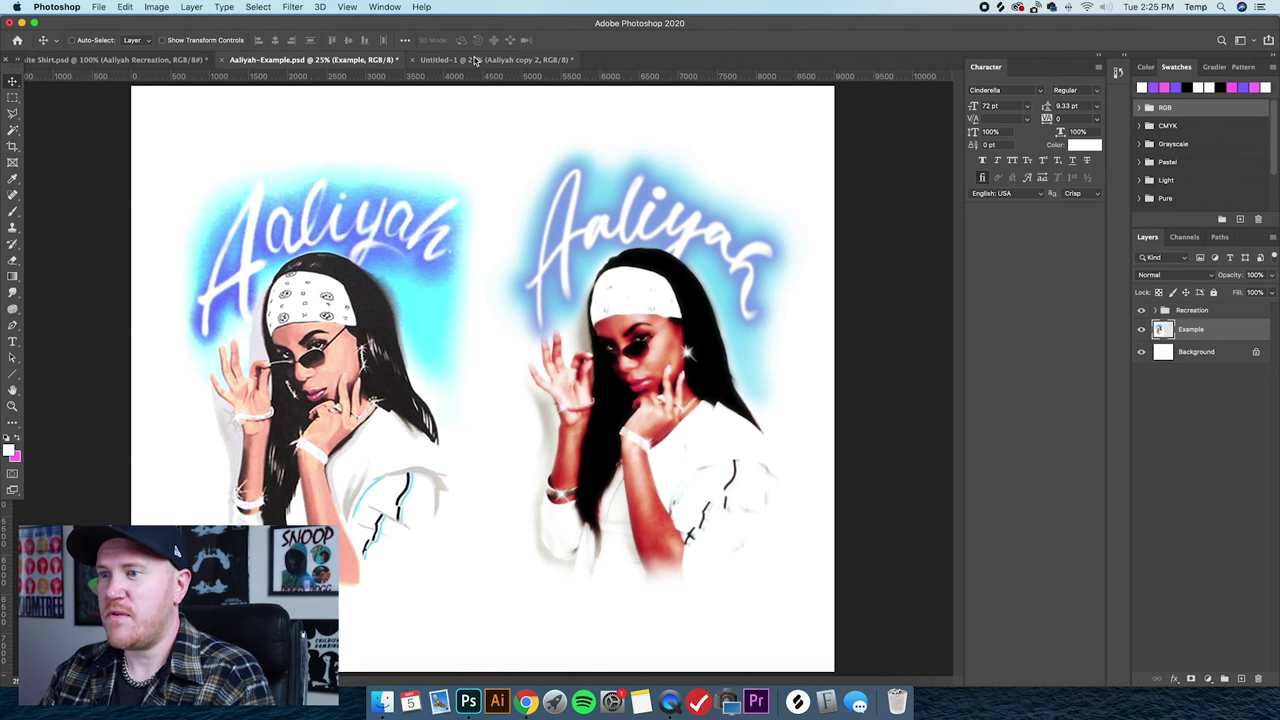
click(525, 702)
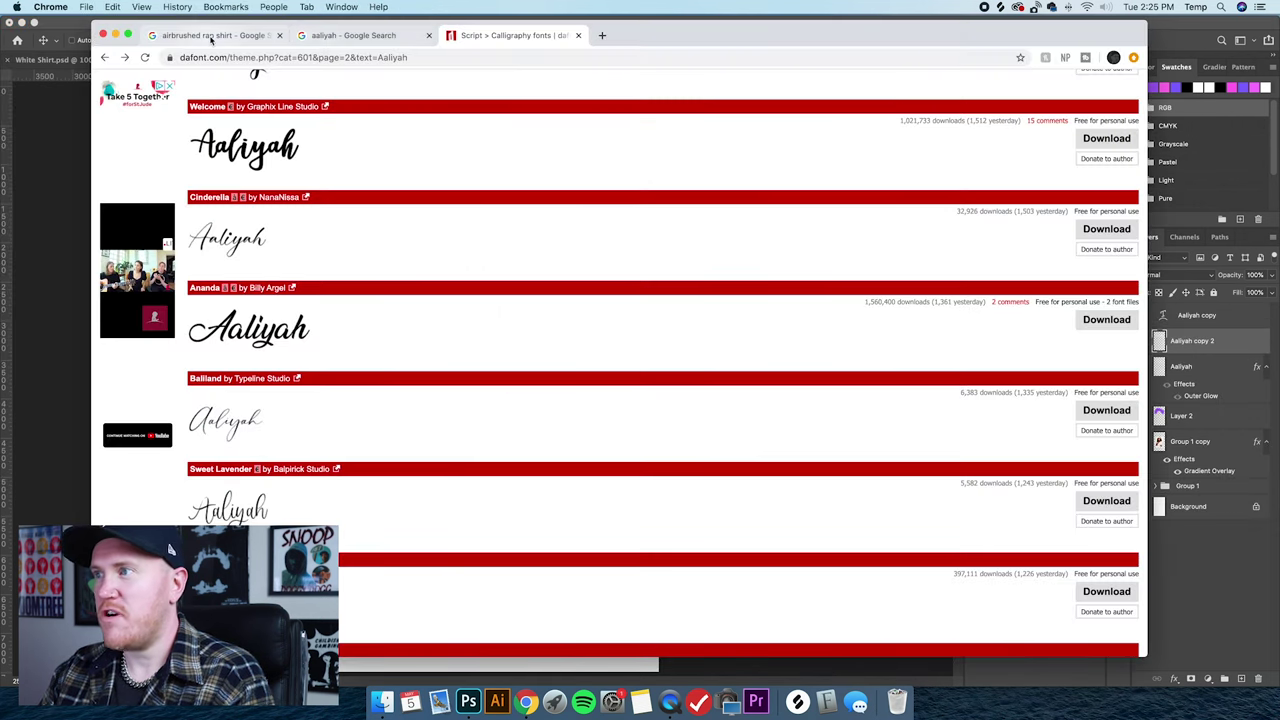
click(212, 35)
click(160, 130)
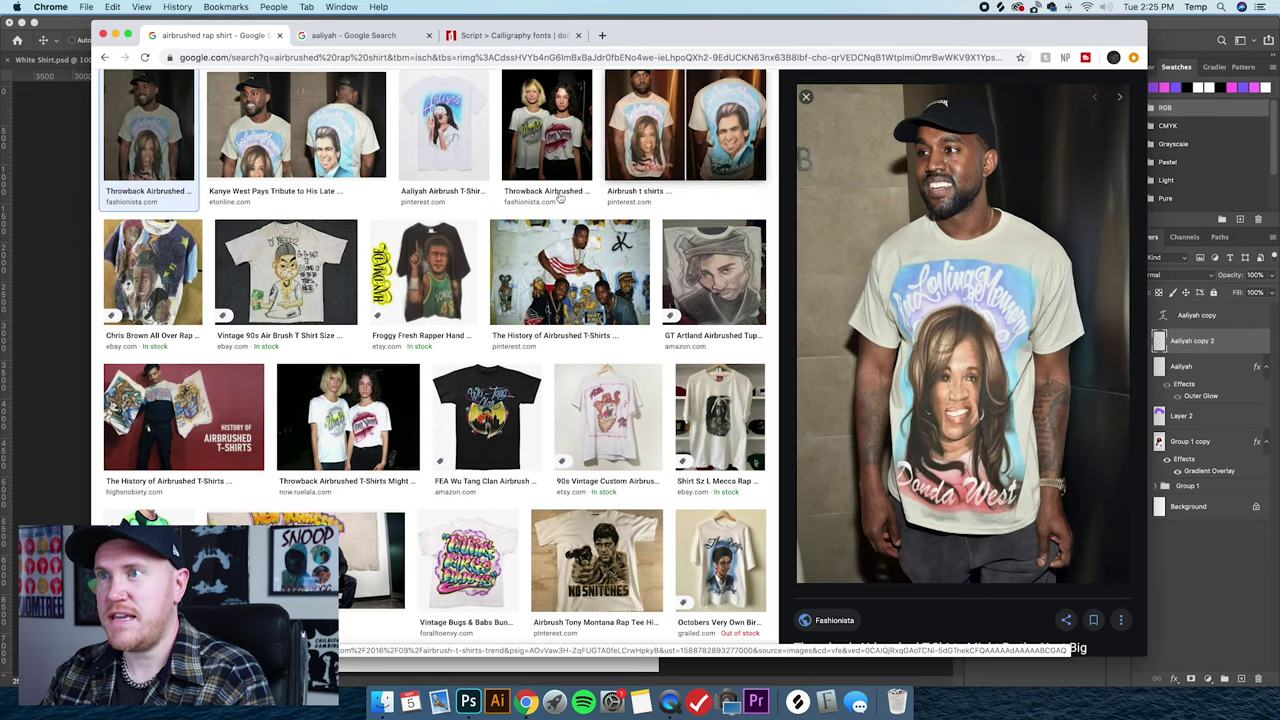
scroll(560, 194, down, 1)
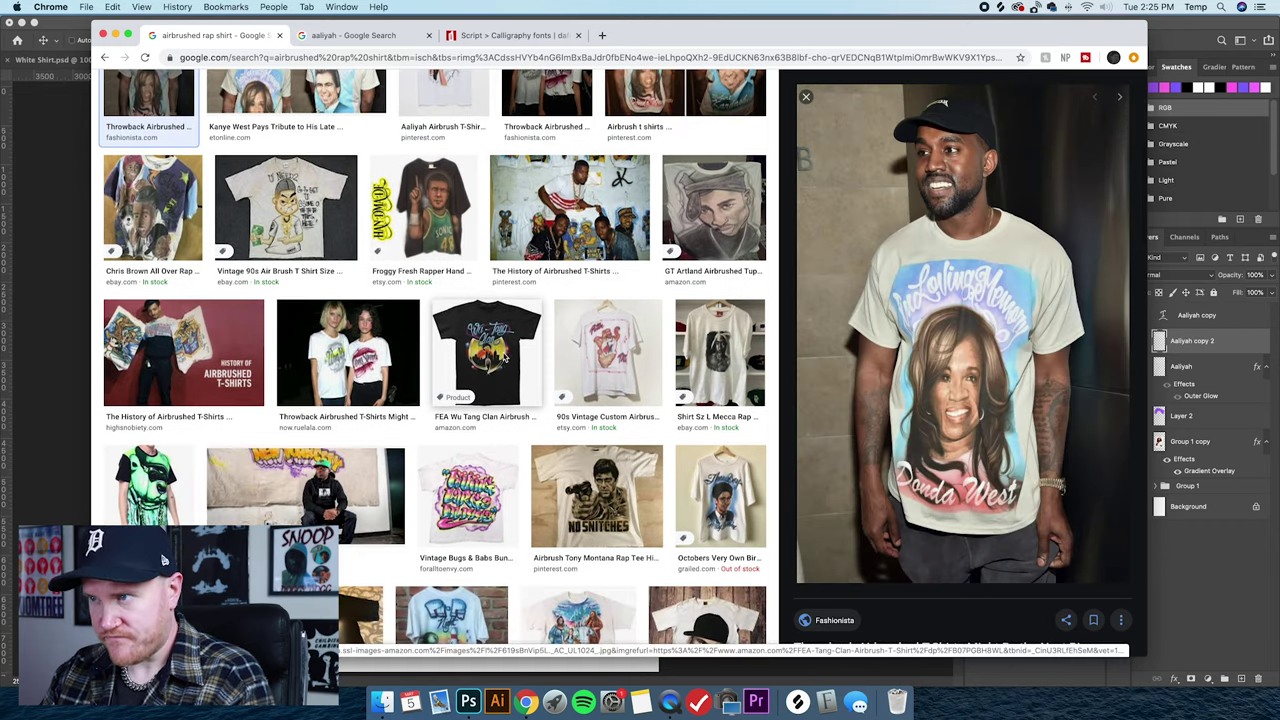
click(80, 190)
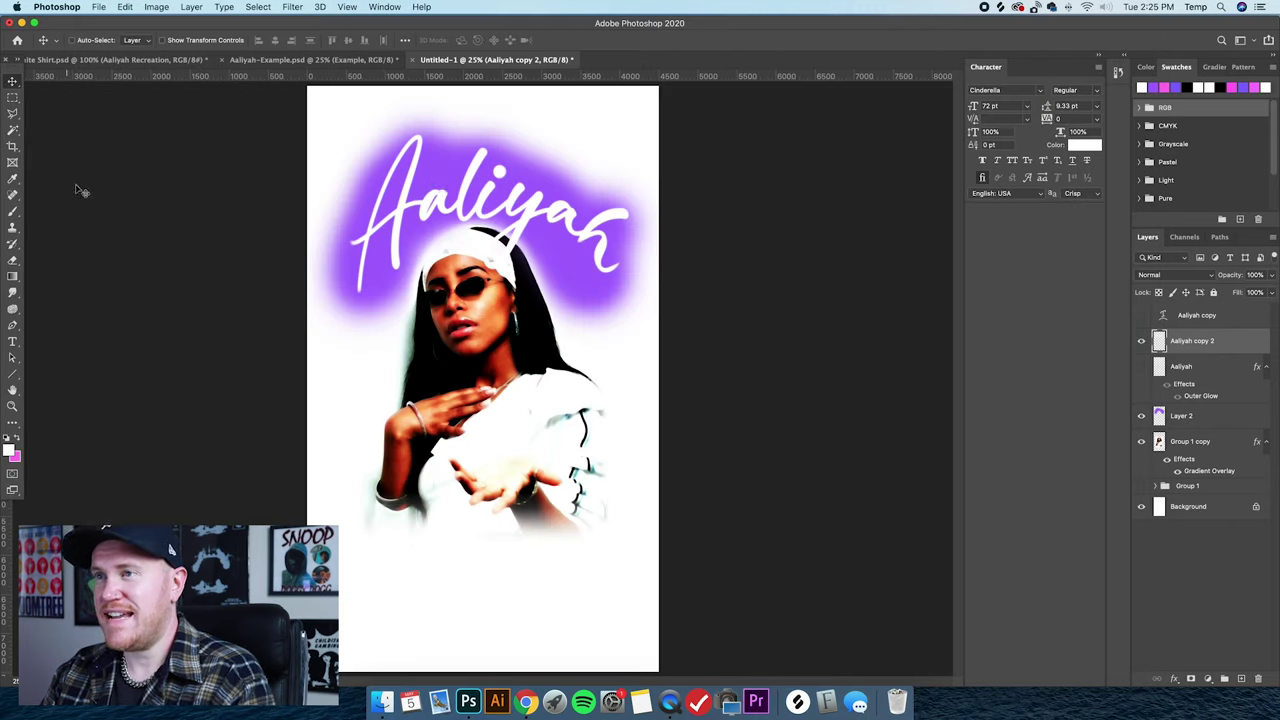
Add an Outer Glow effect to the Aaliyah copy 2 layer using the pink color ff76ed.
double_click(1240, 343)
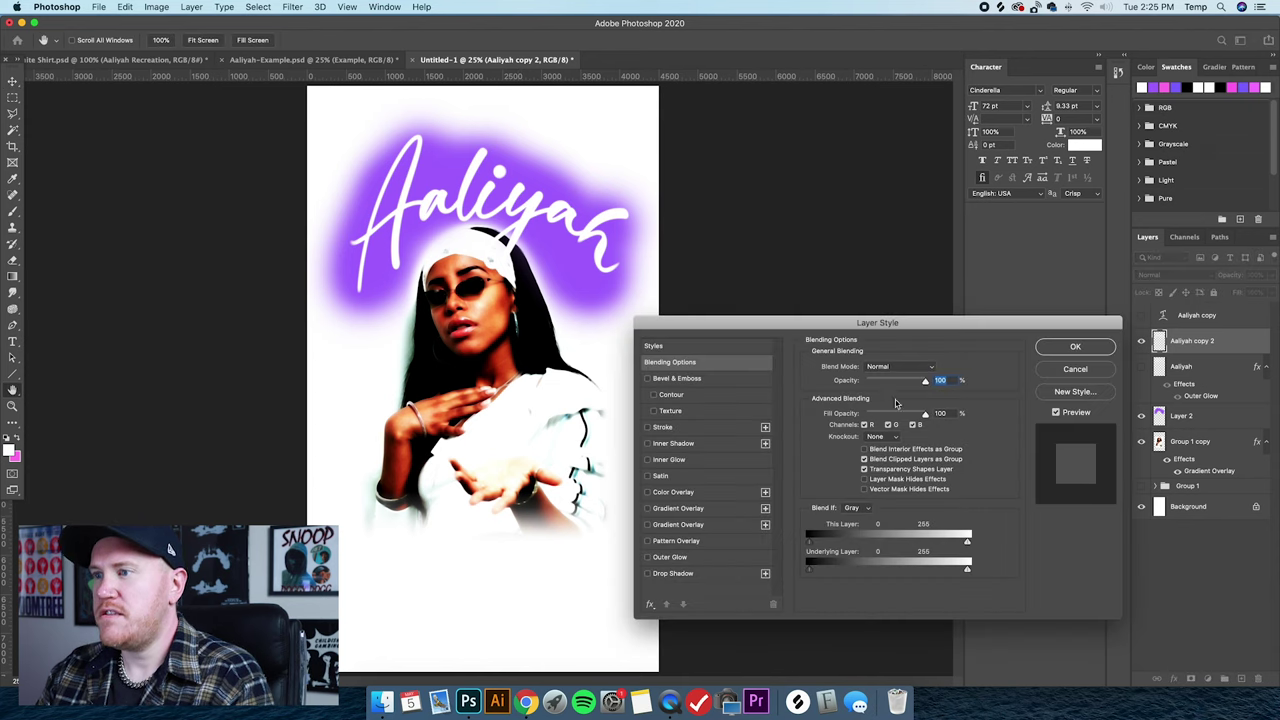
click(670, 557)
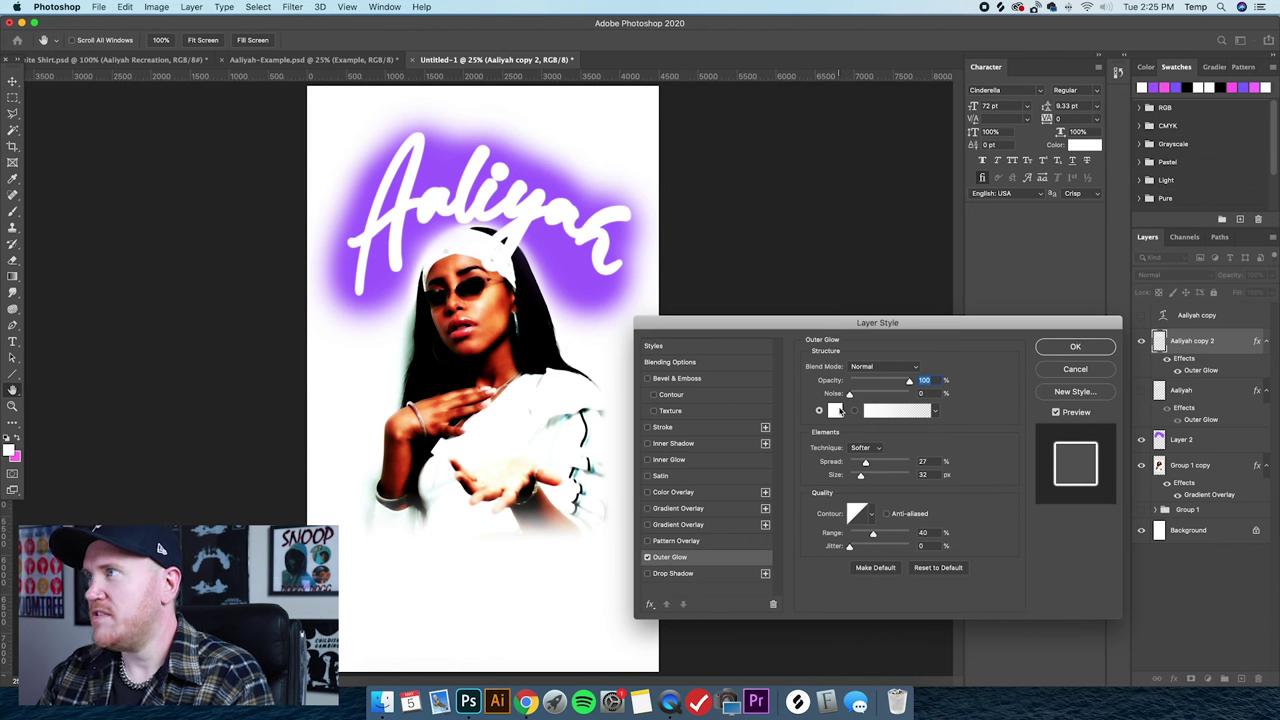
click(838, 411)
click(1166, 87)
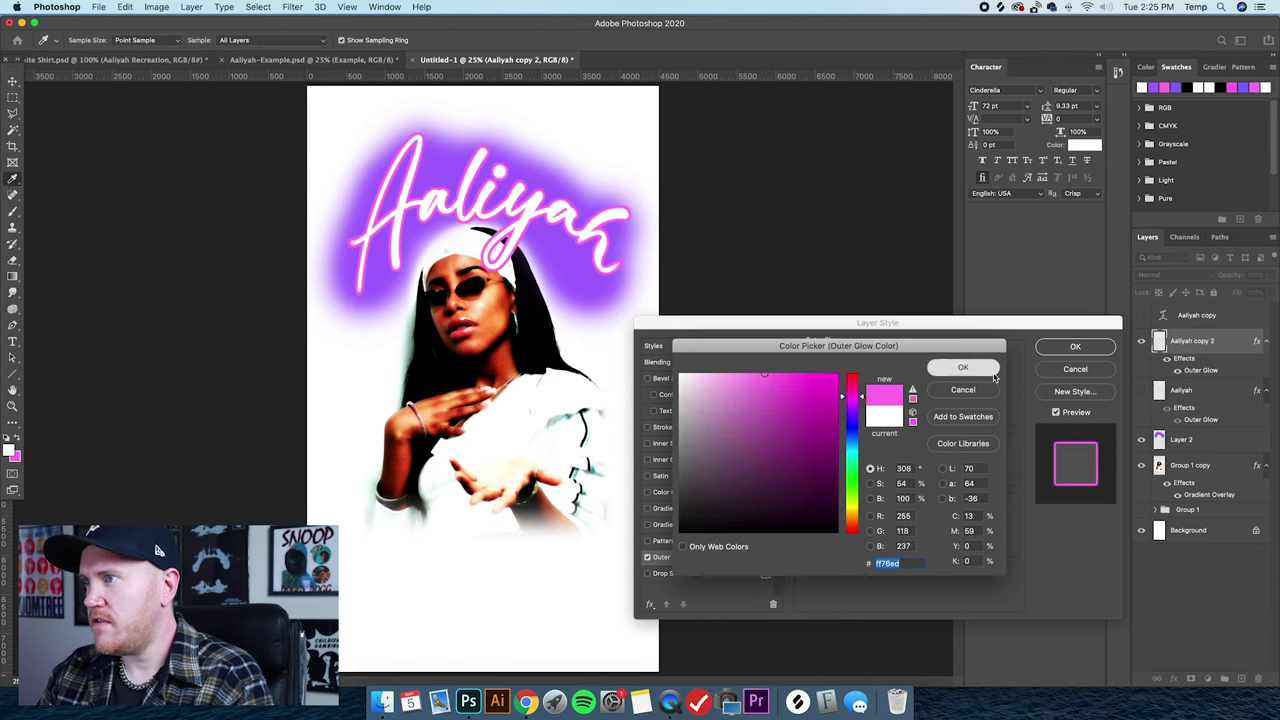
click(992, 371)
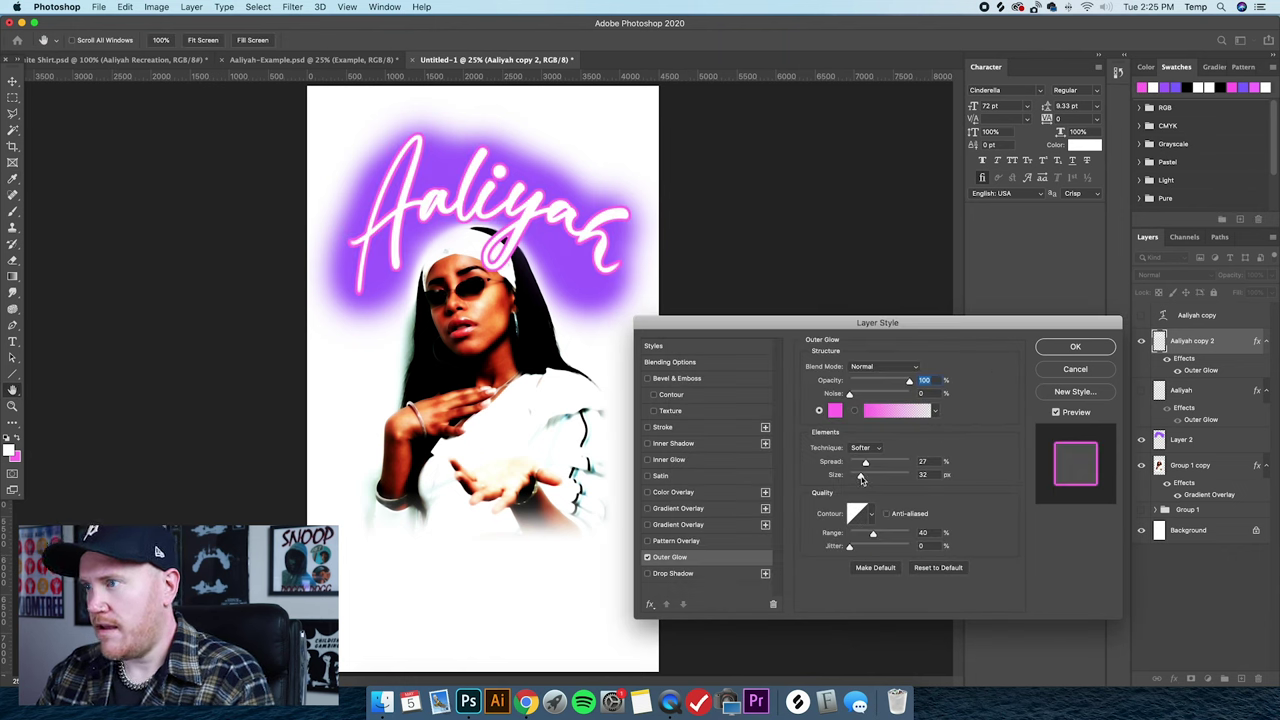
Set the outer glow's range to 100%, size to 250 px and spread to about 35%, and apply the layer style.
drag(873, 537, 980, 536)
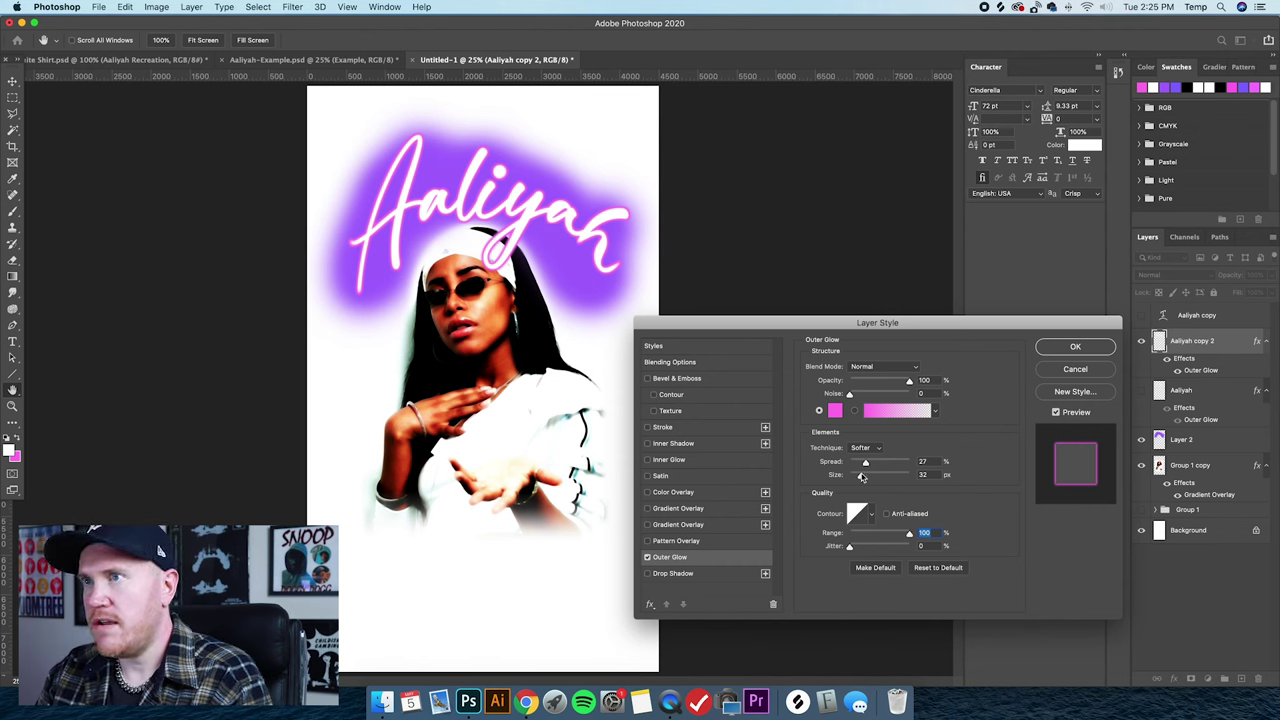
mouse_move(864, 478)
mouse_down()
mouse_move(883, 478)
mouse_move(858, 464)
mouse_move(905, 477)
mouse_move(866, 466)
mouse_up()
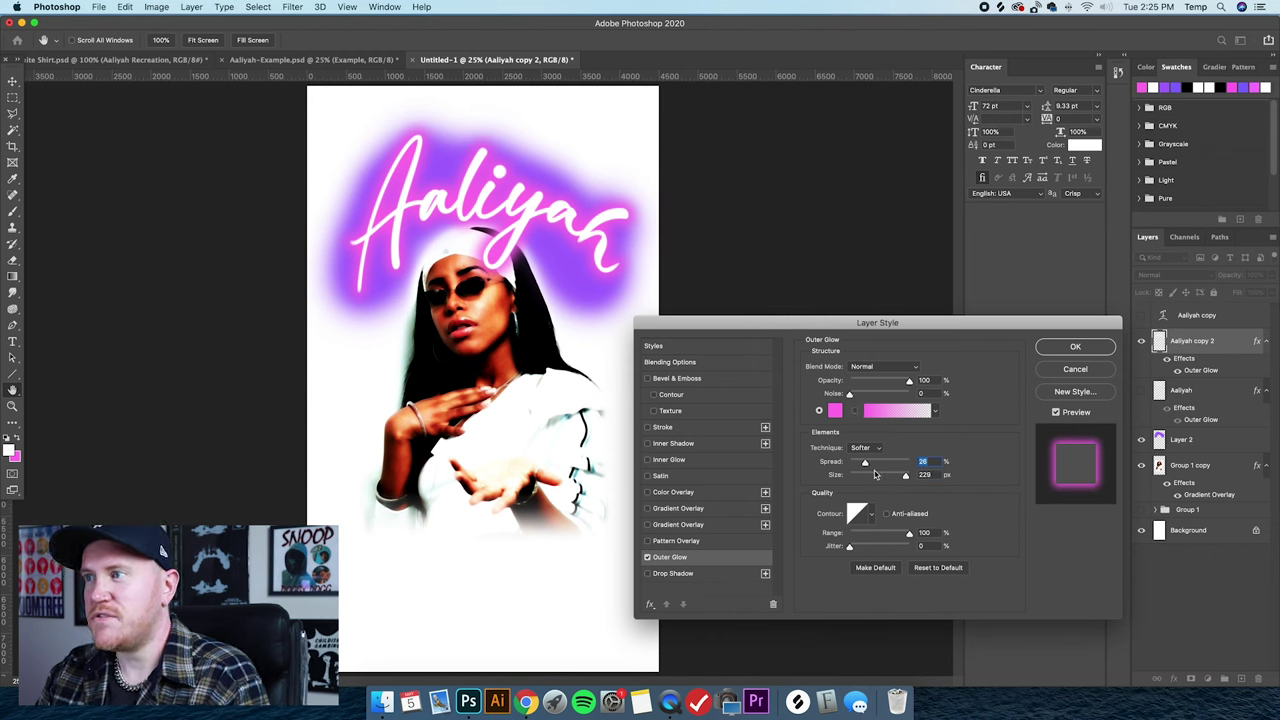
key(Down)
key(Down)
key(Down)
key(Down)
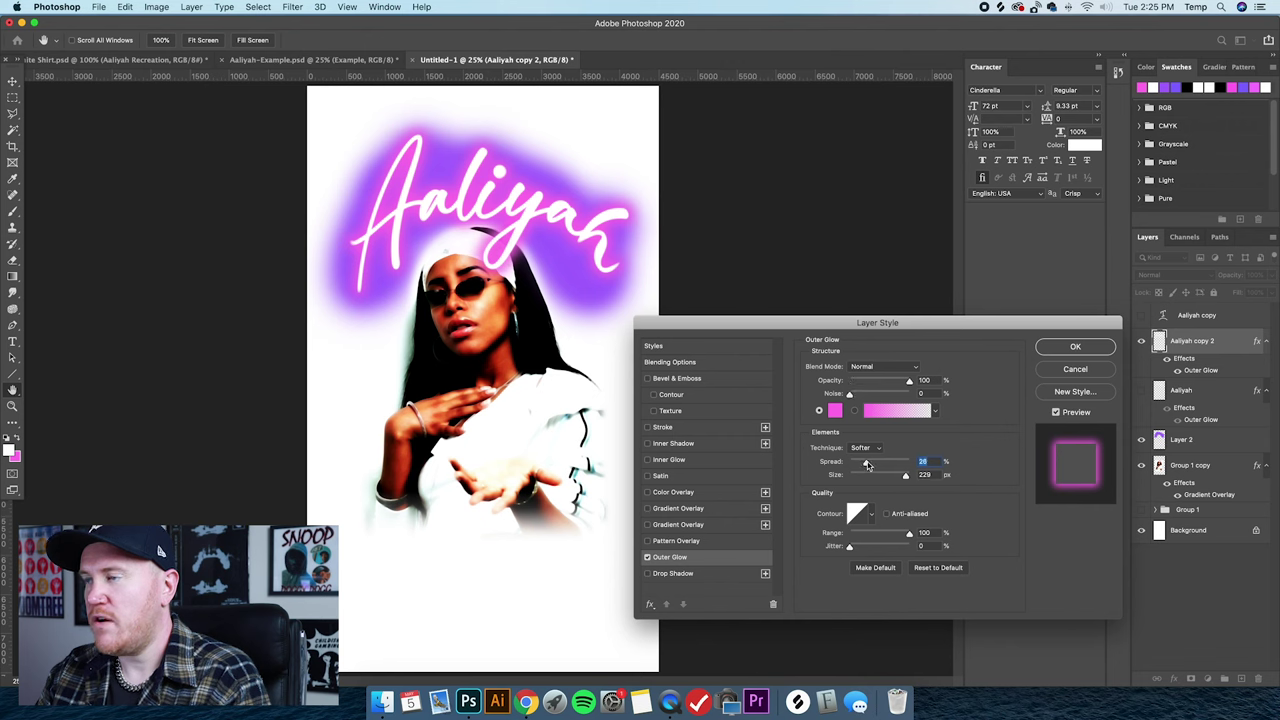
drag(908, 477, 866, 463)
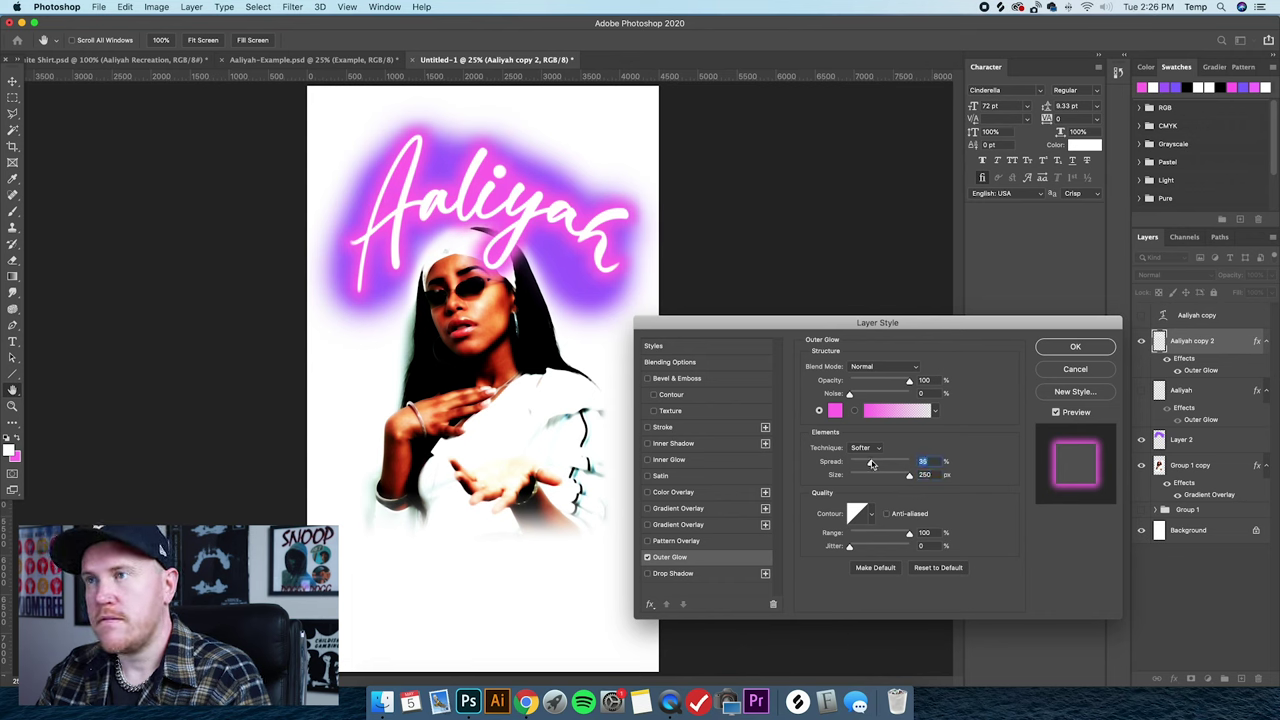
click(912, 476)
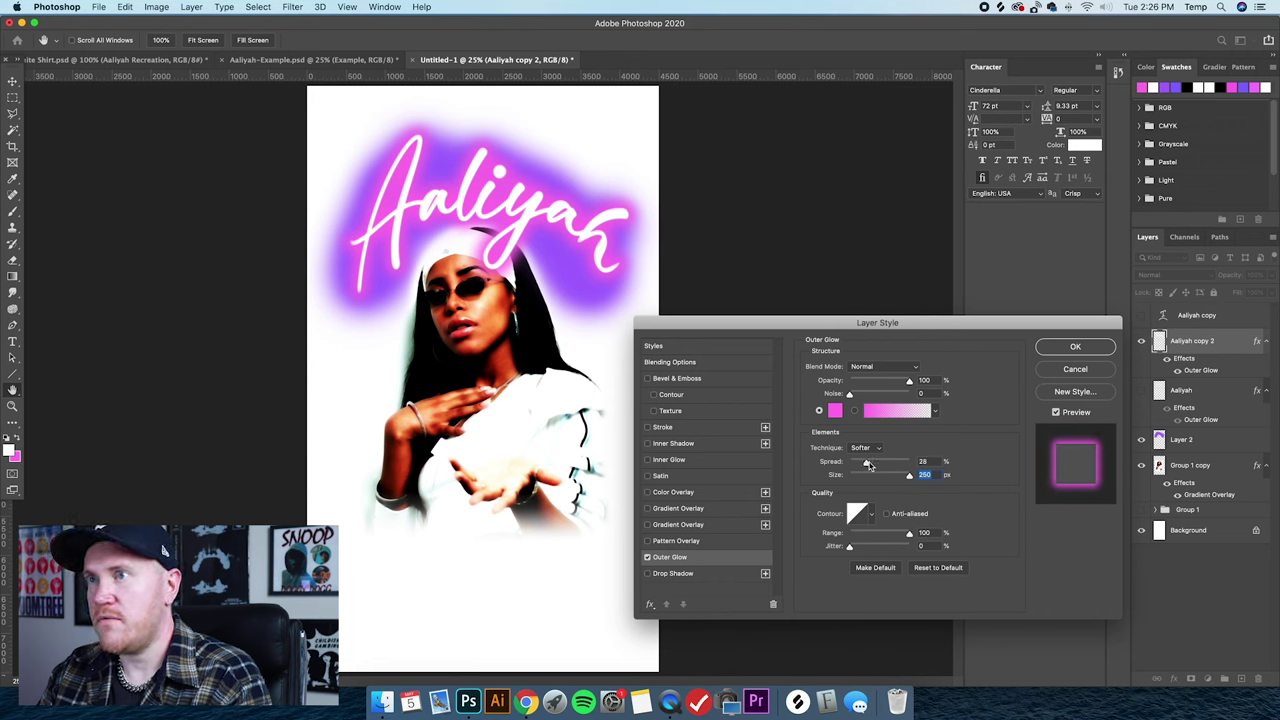
drag(872, 466, 870, 465)
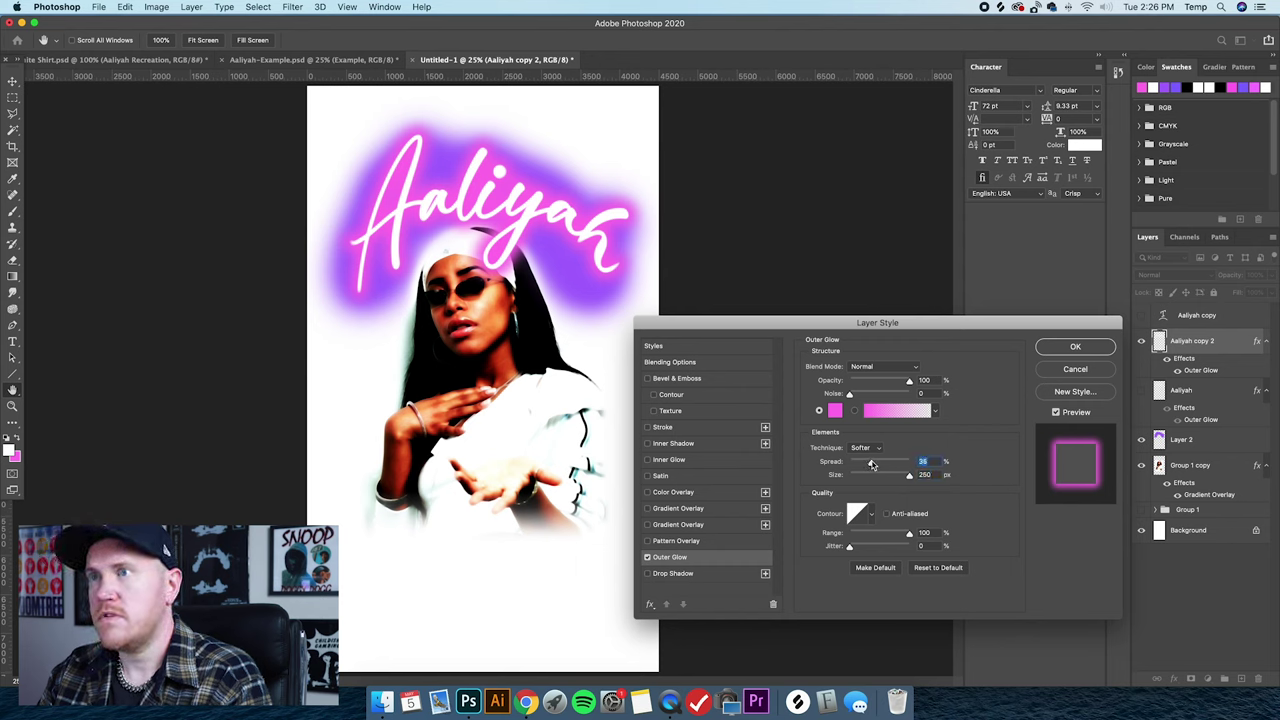
click(1075, 346)
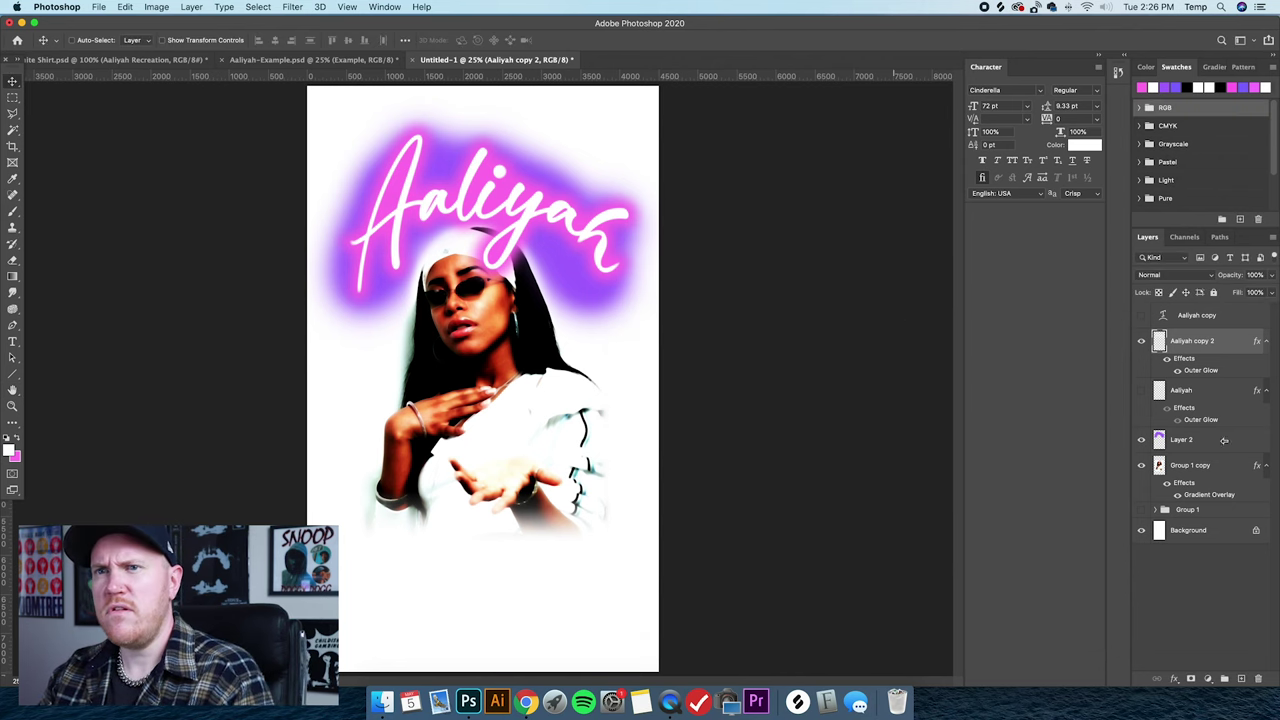
Paint soft purple 1040 px brush strokes on Layer 2 to even out the cloud's edges around the lettering, undoing stray strokes.
click(1226, 440)
click(1164, 88)
click(13, 211)
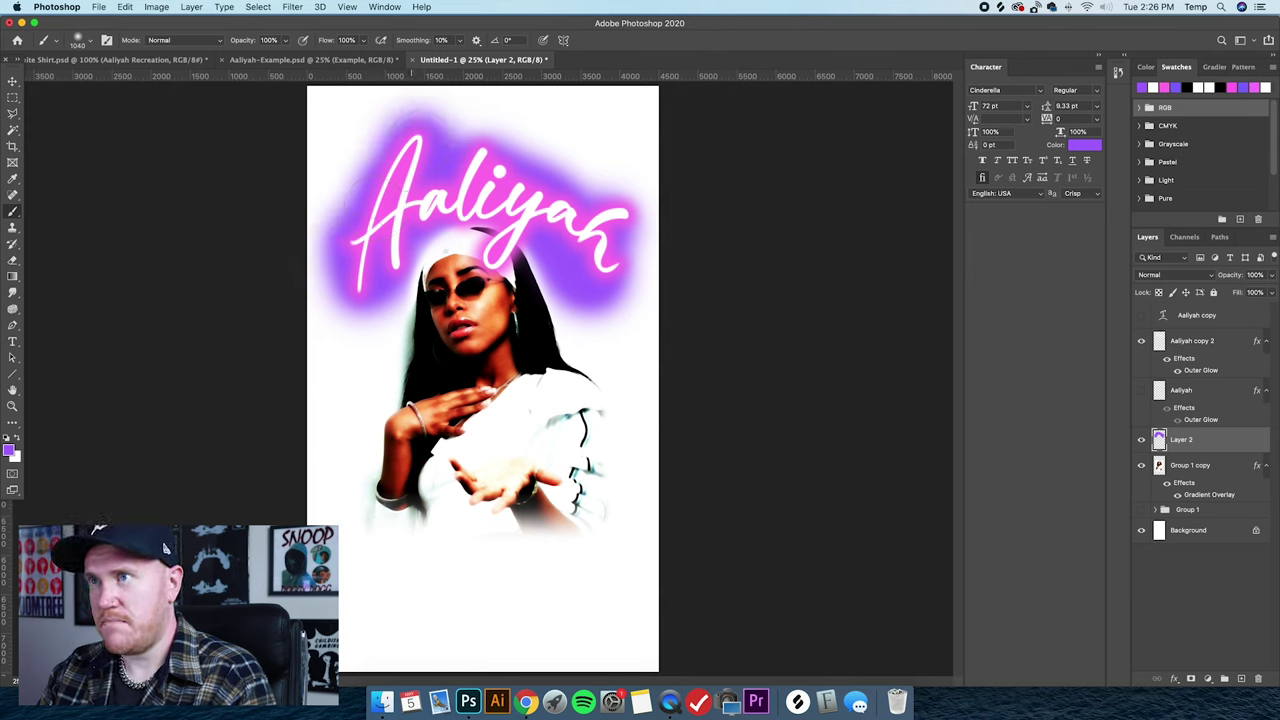
mouse_move(437, 160)
mouse_down()
mouse_move(513, 155)
mouse_move(598, 200)
mouse_move(592, 300)
mouse_up()
mouse_move(410, 322)
mouse_down()
mouse_move(330, 295)
mouse_move(326, 268)
mouse_up()
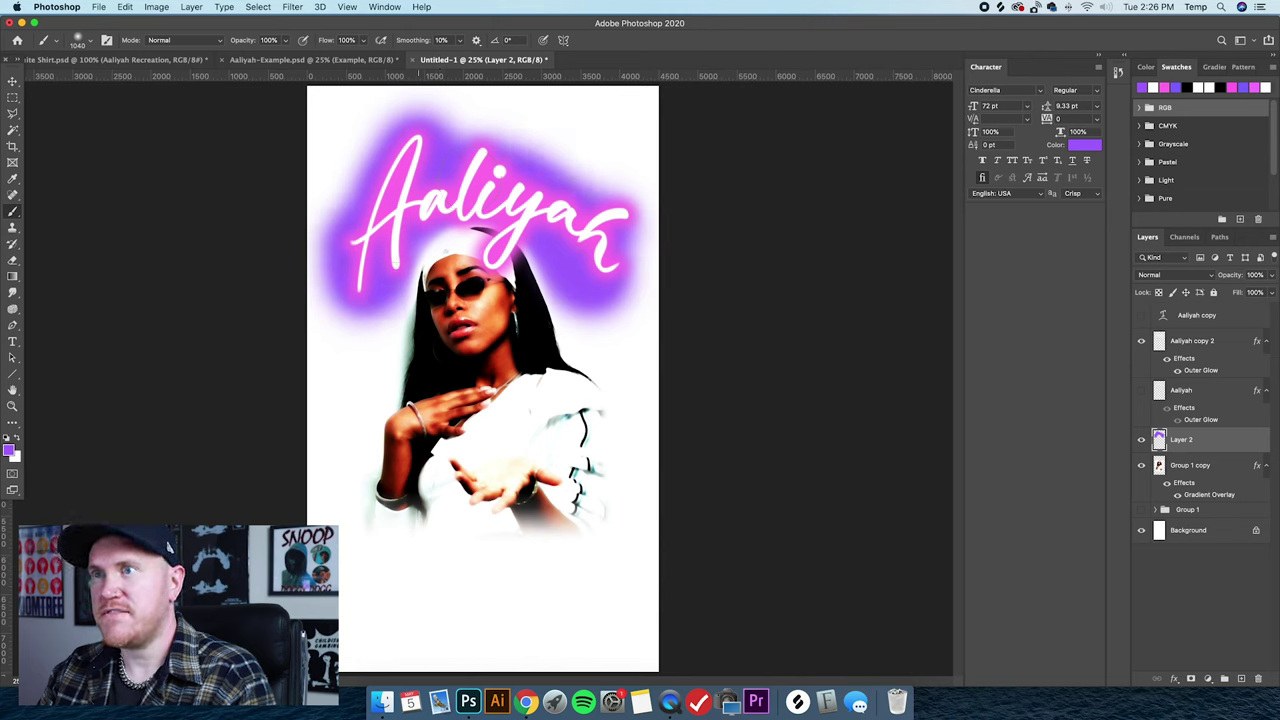
drag(345, 205, 360, 178)
mouse_move(405, 135)
mouse_down()
mouse_move(425, 112)
mouse_move(490, 128)
mouse_move(590, 182)
mouse_move(583, 228)
mouse_move(630, 187)
mouse_up()
key(super+z)
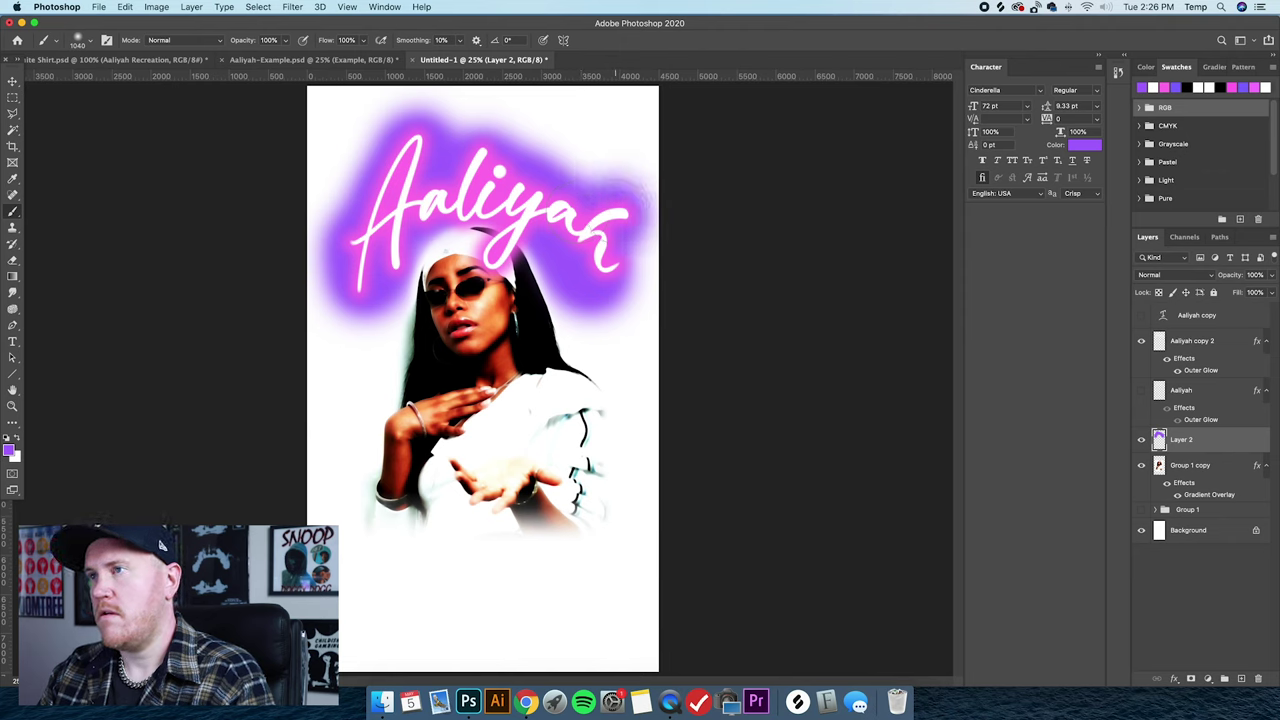
key(super+z)
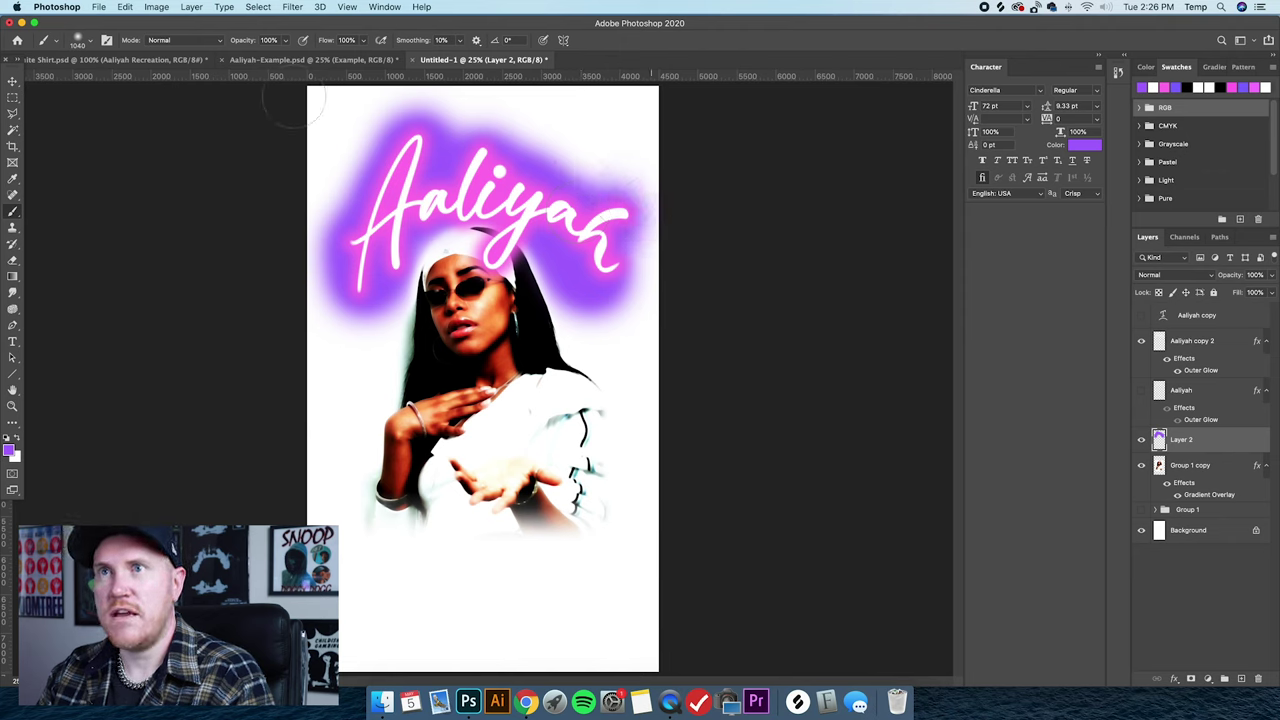
Try to scale the layers from Layer 2 up to Aaliyah copy down together to 96.32%.
click(92, 44)
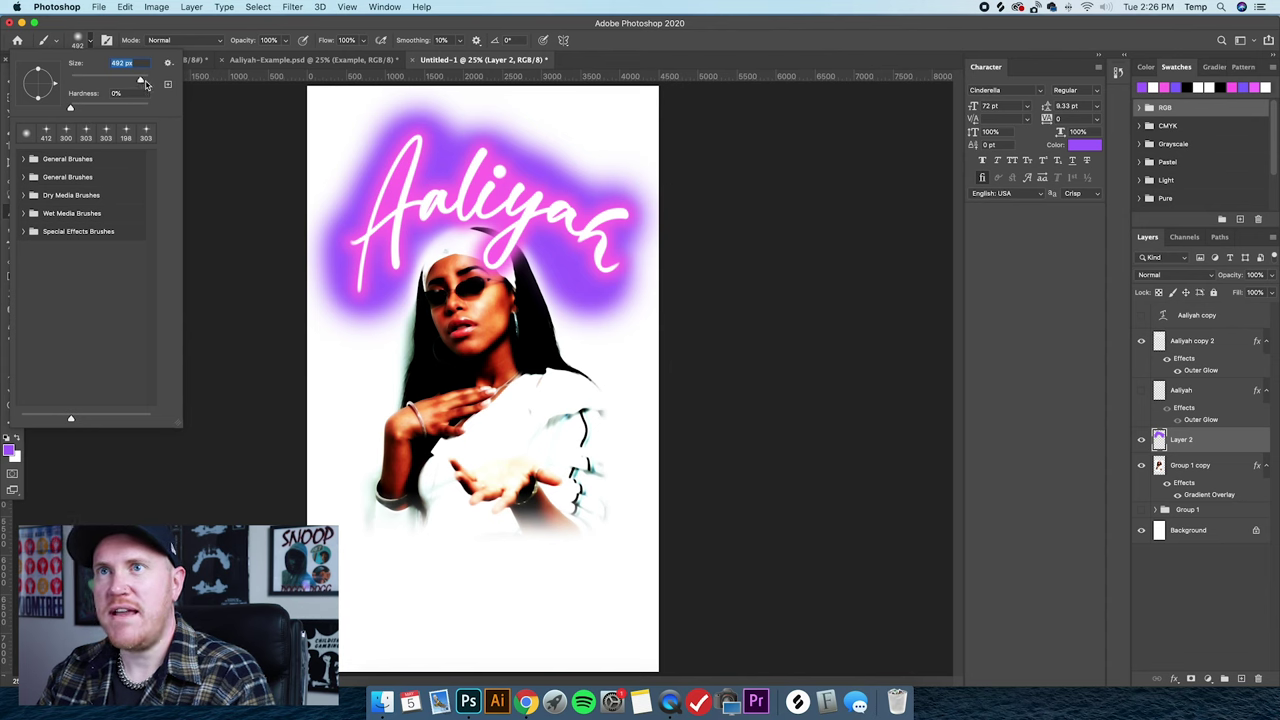
click(13, 80)
click(174, 41)
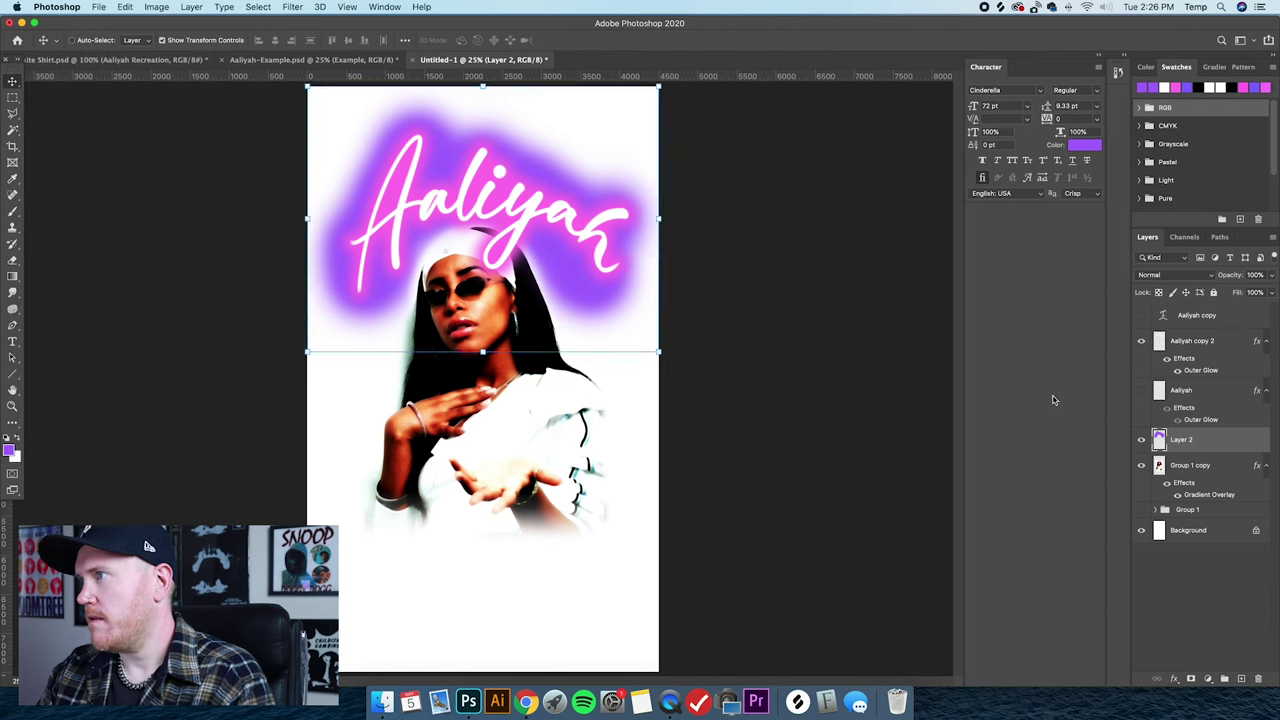
shift+click(1204, 318)
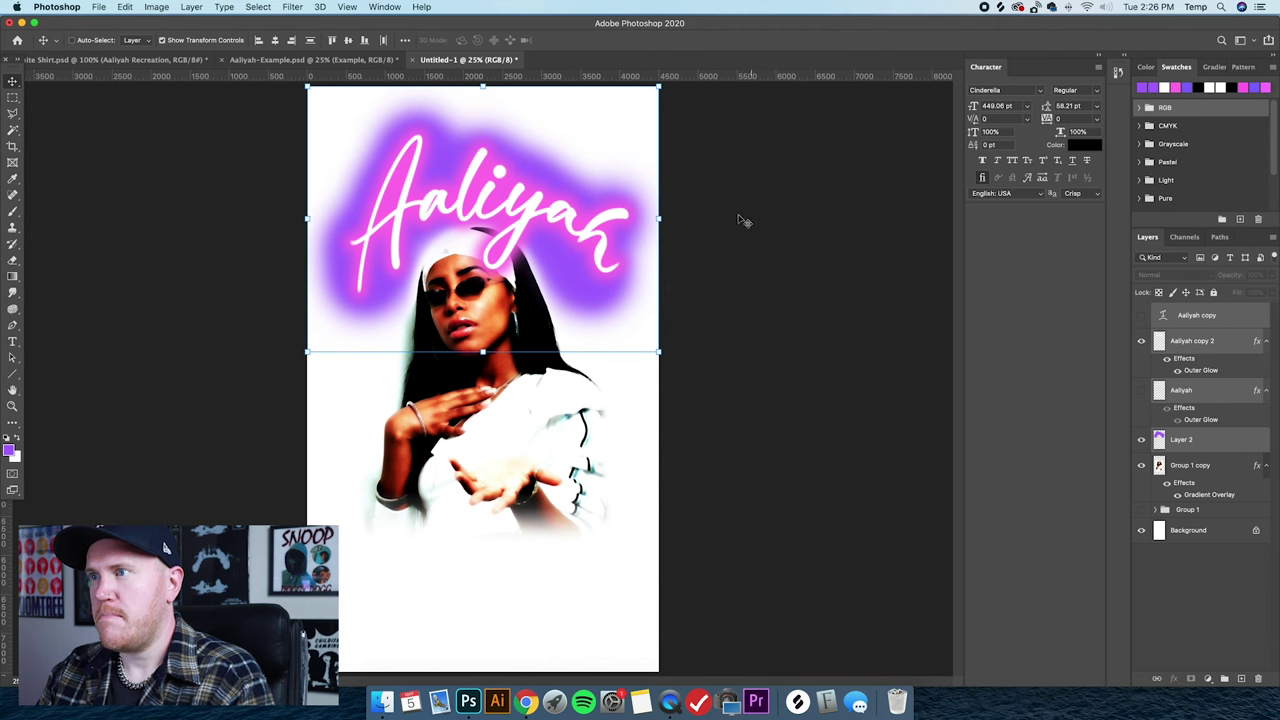
drag(660, 354, 652, 346)
drag(578, 272, 588, 279)
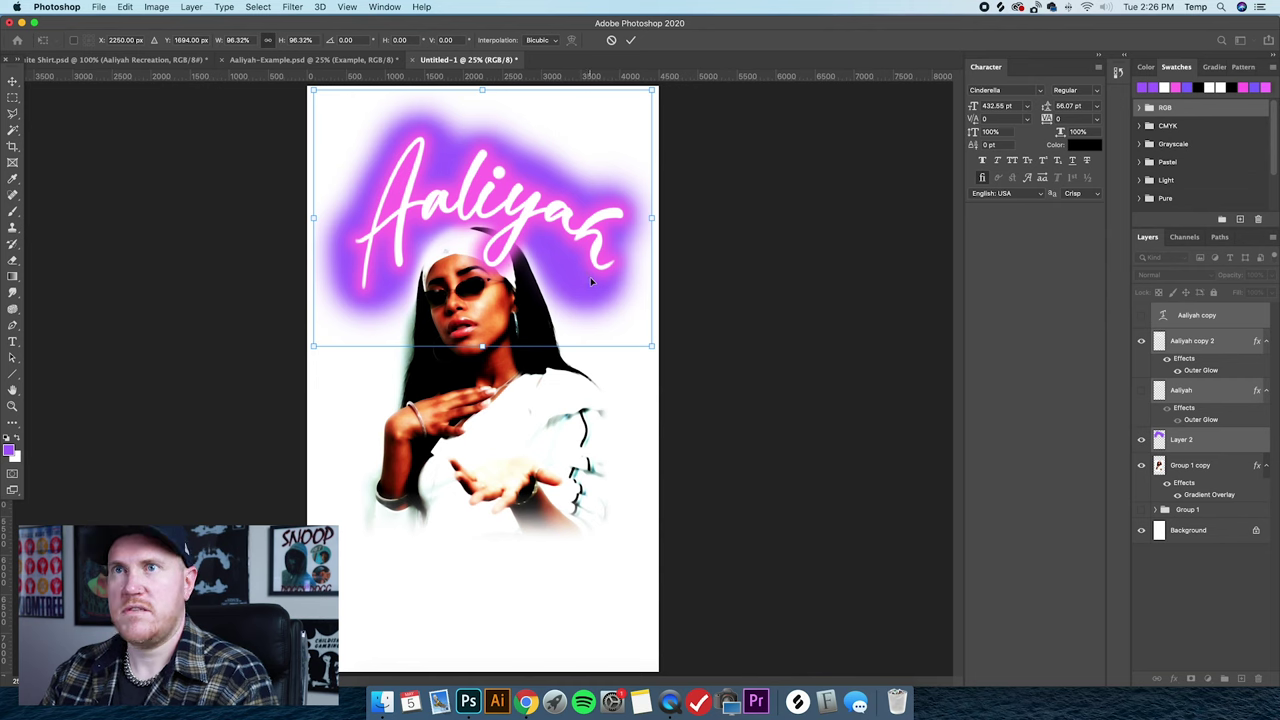
click(12, 80)
key(b)
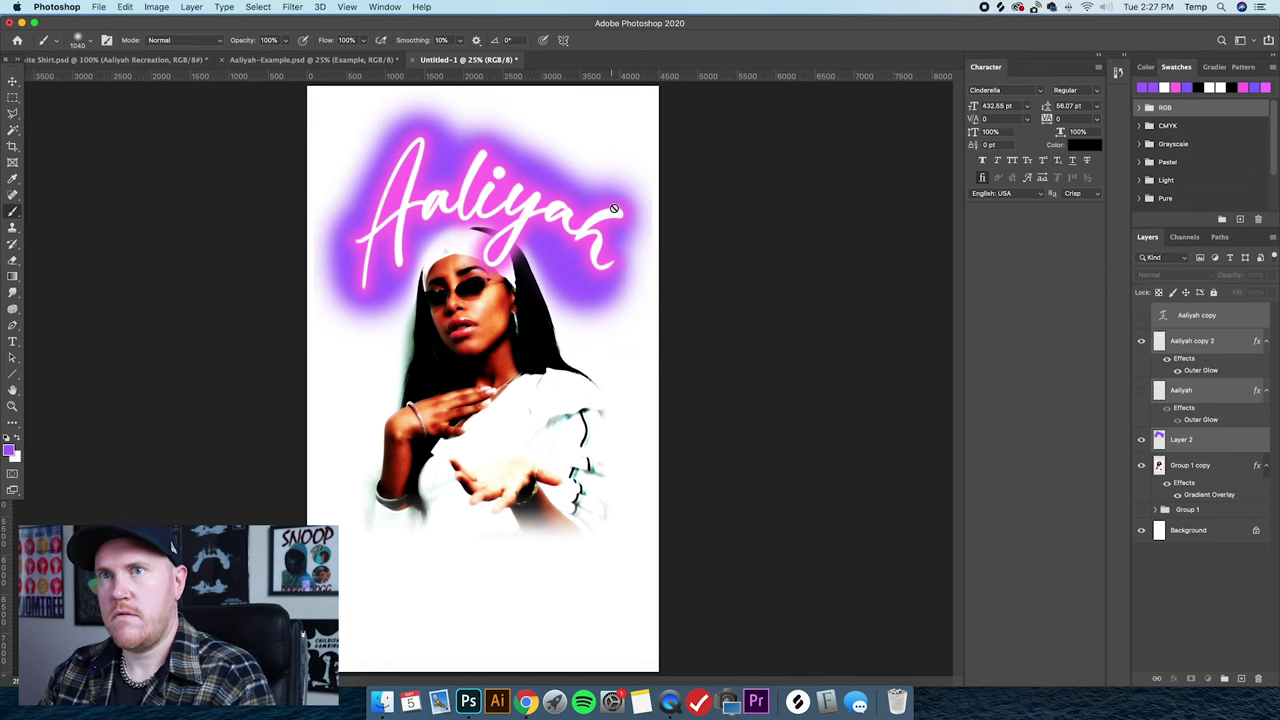
Undo the scaling of the lettering and purple background layers.
click(1247, 444)
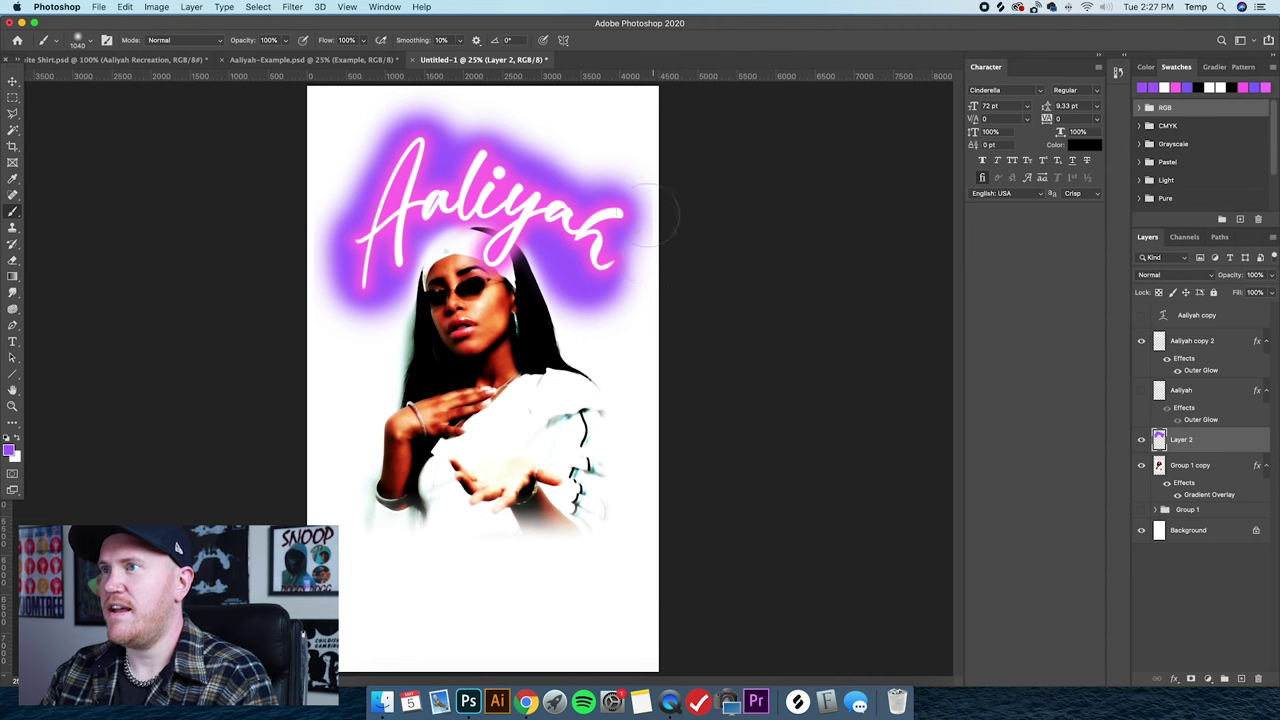
key(super+z)
key(super+z)
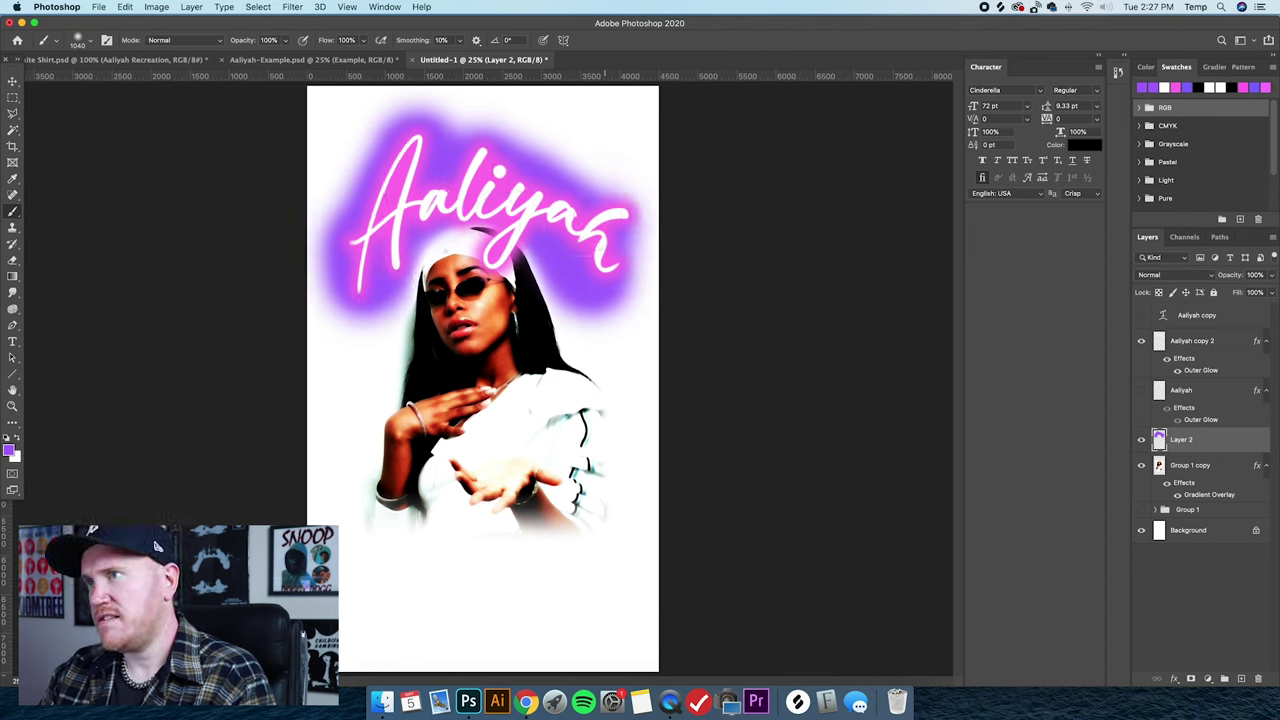
key(super+z)
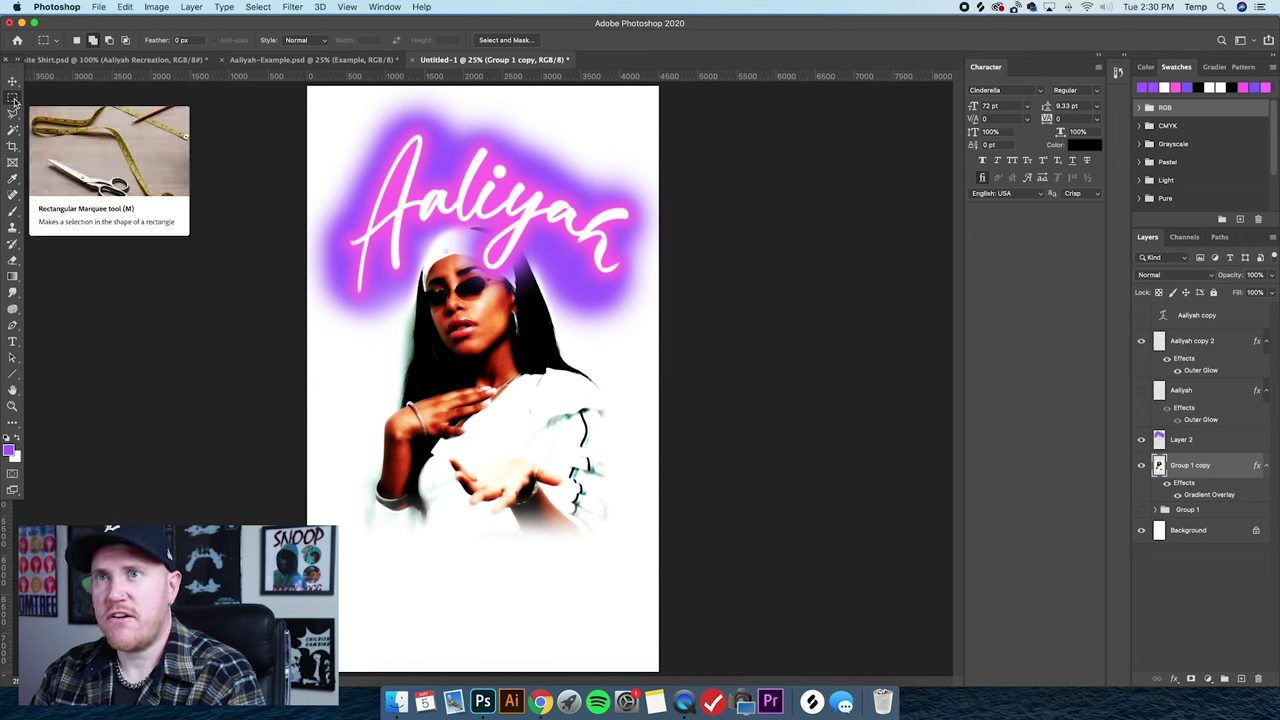
Copy a rectangular area around the head from Group 1 copy to a new layer and place it above all other layers.
drag(398, 211, 563, 332)
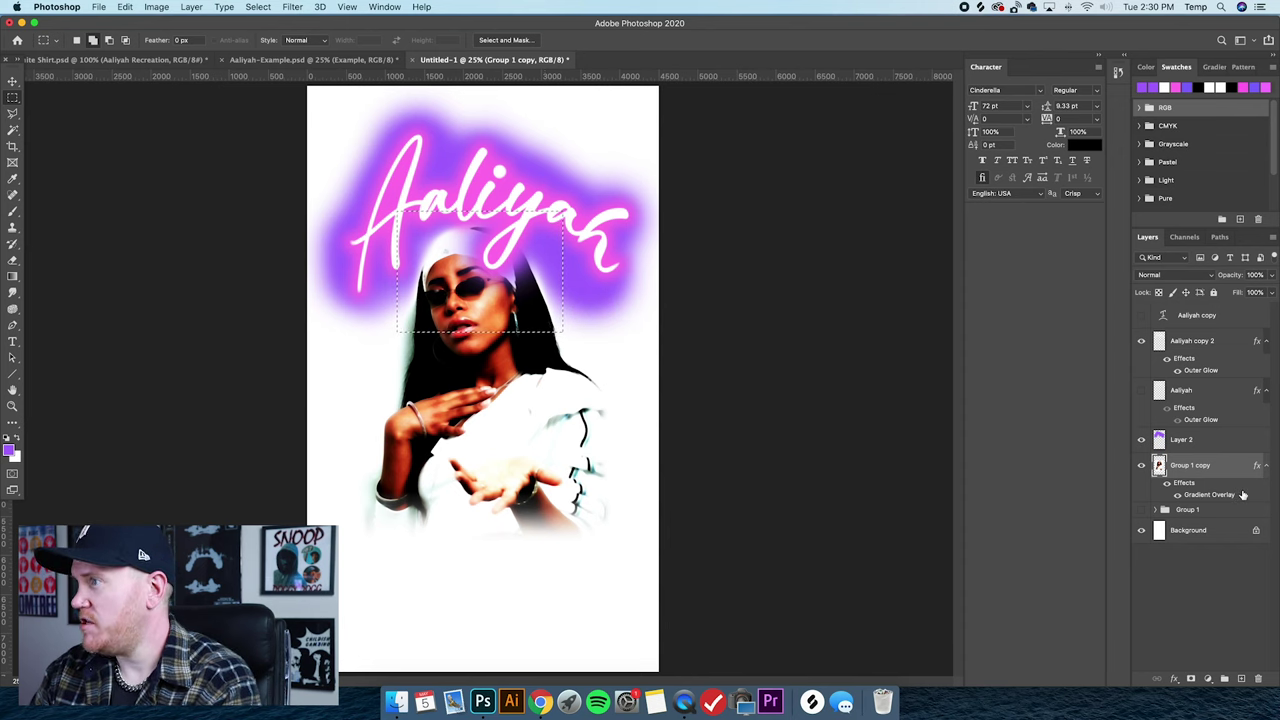
key(super+j)
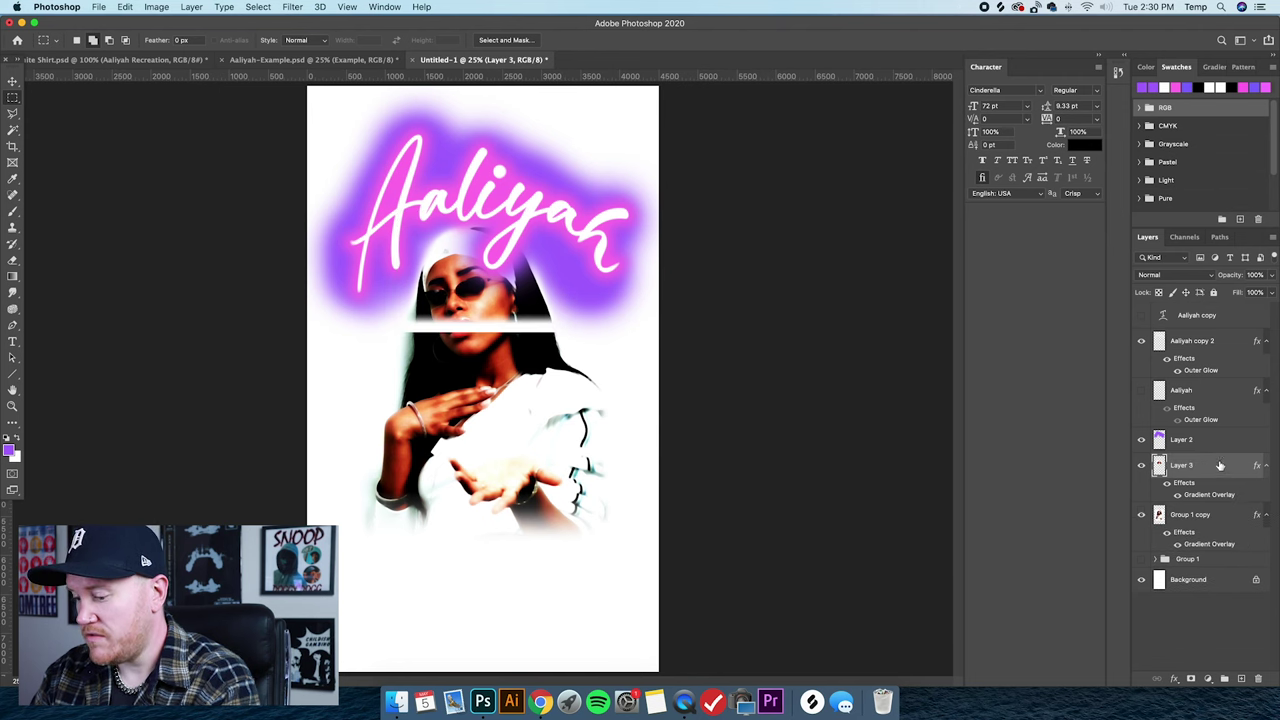
drag(1215, 465, 1188, 330)
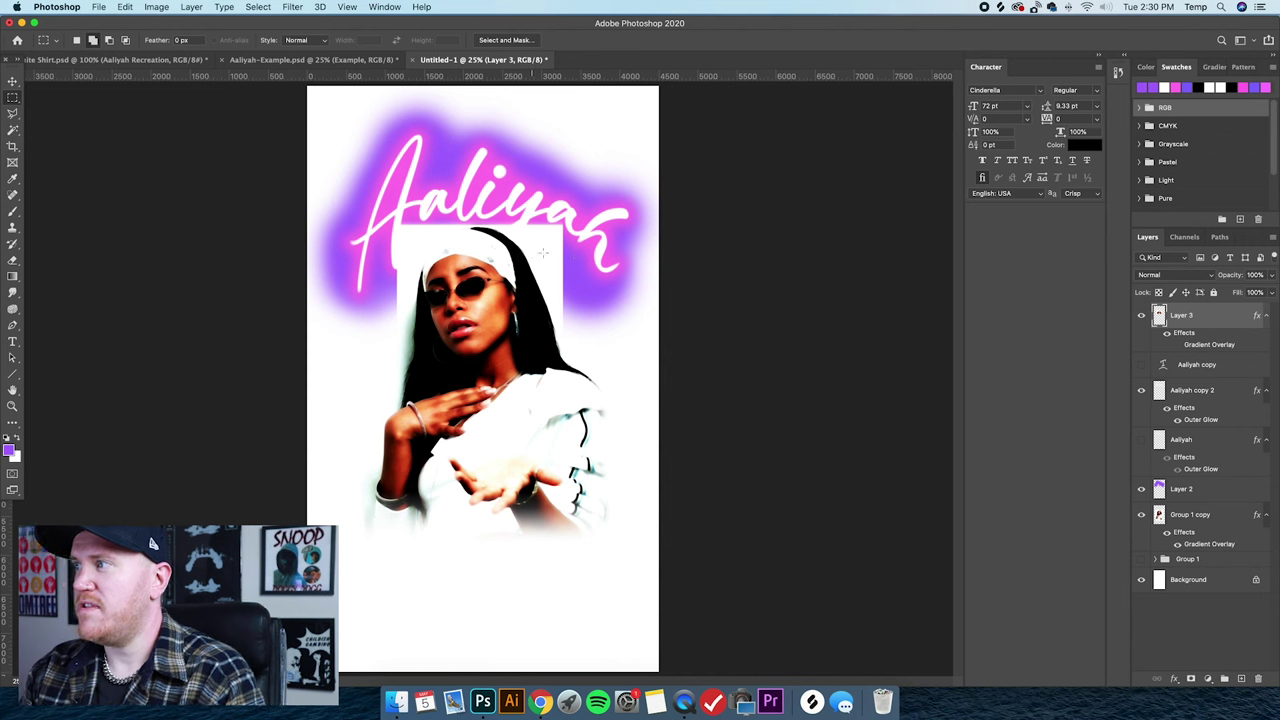
Start erasing the white corner beside the dark hair under the final letters on Layer 3 with a soft 169 px eraser.
key(super+equal)
key(b)
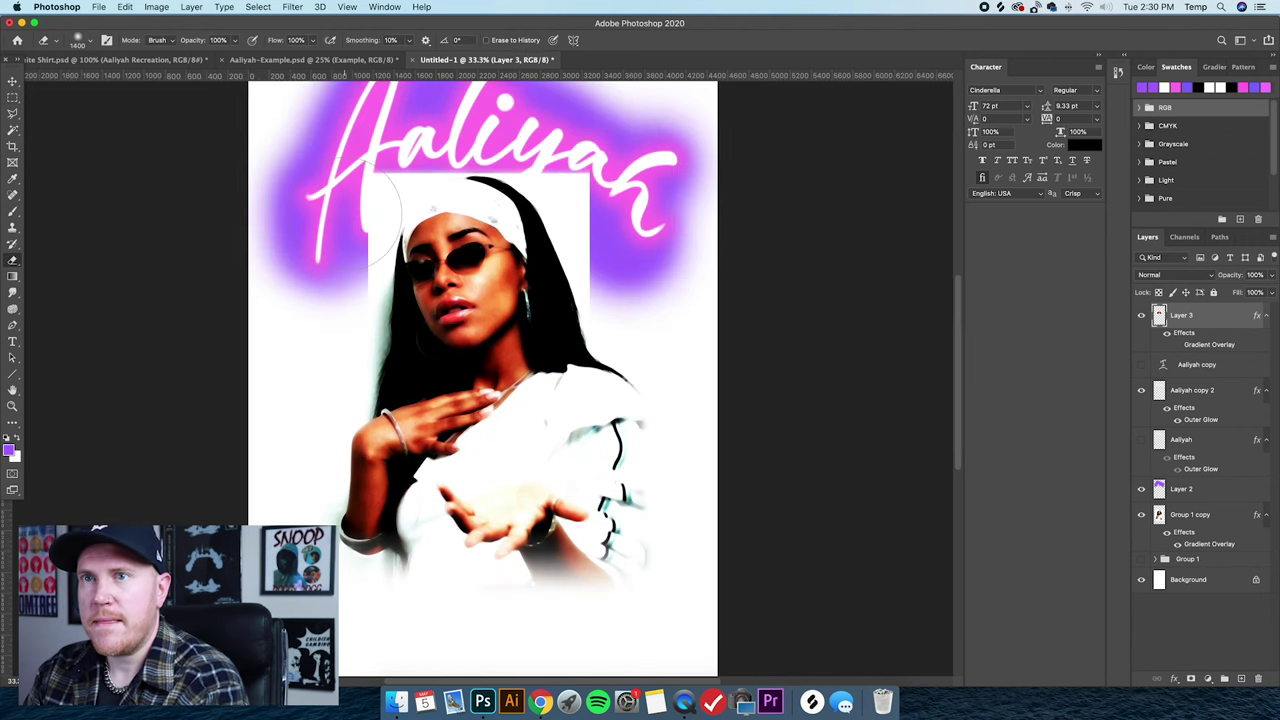
click(90, 40)
click(114, 78)
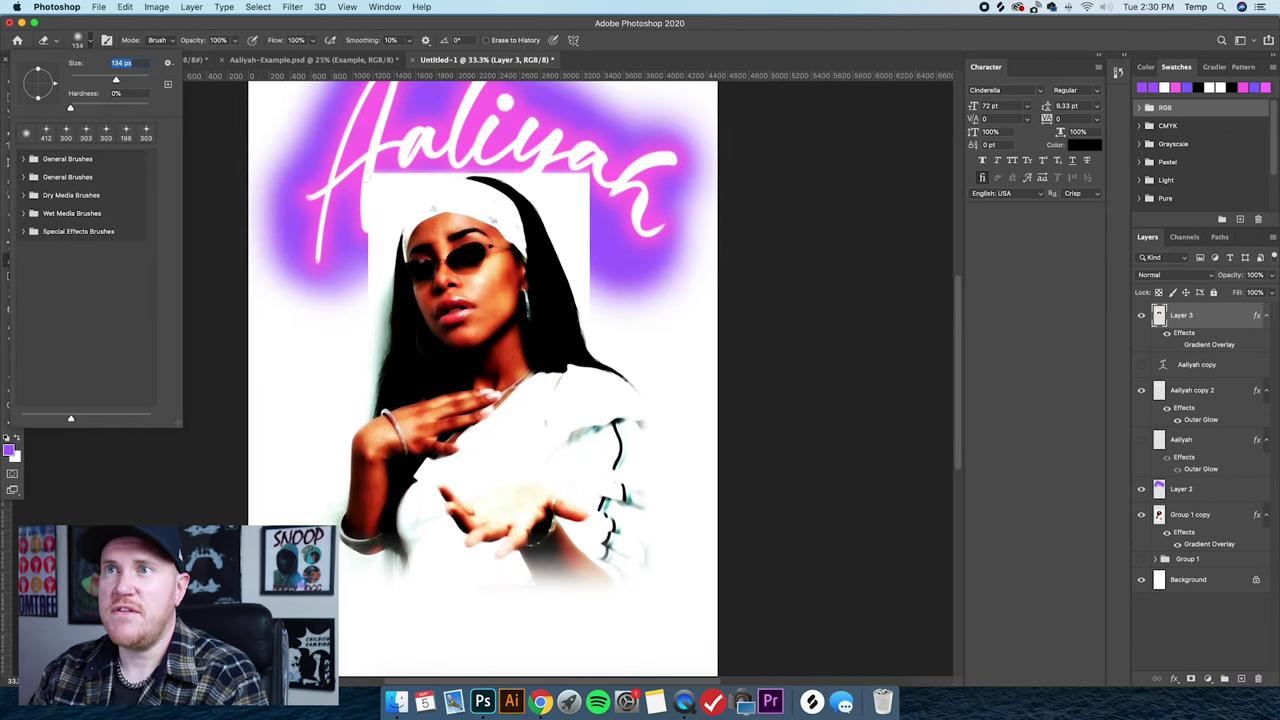
key(Return)
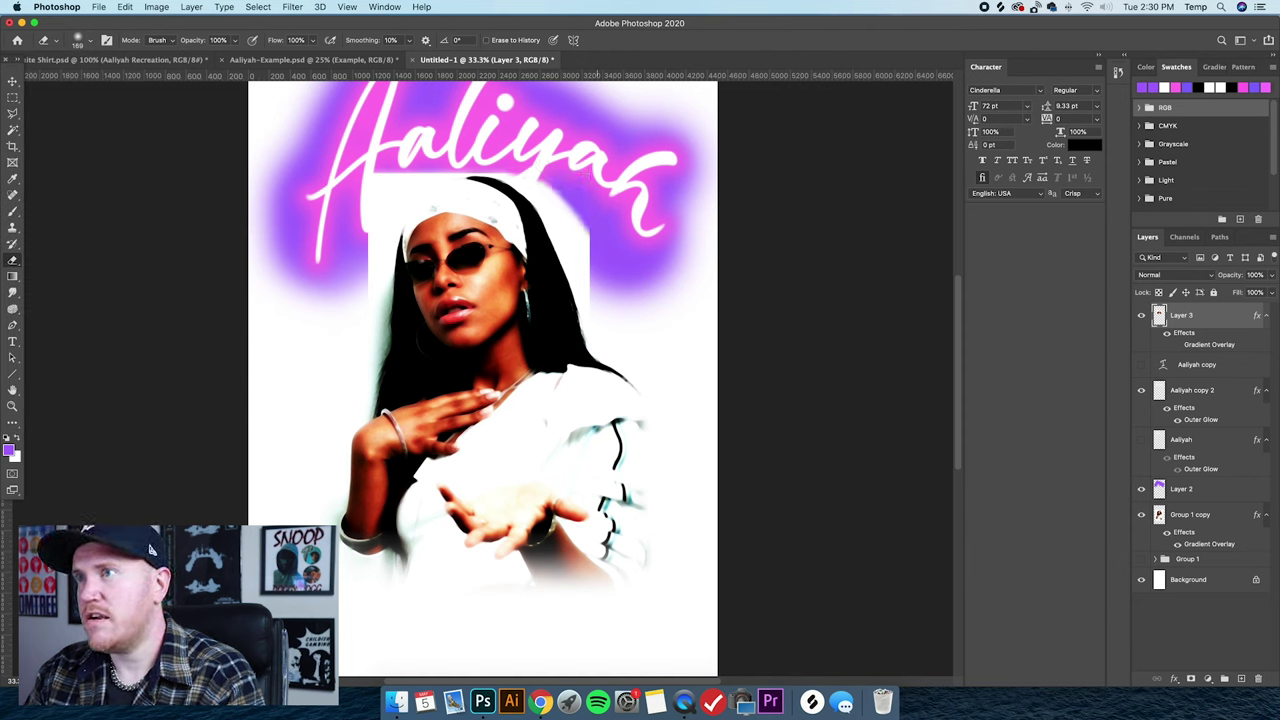
Enlarge the eraser to 300 px and erase the remaining white area around the headscarf and hair on Layer 3.
click(84, 41)
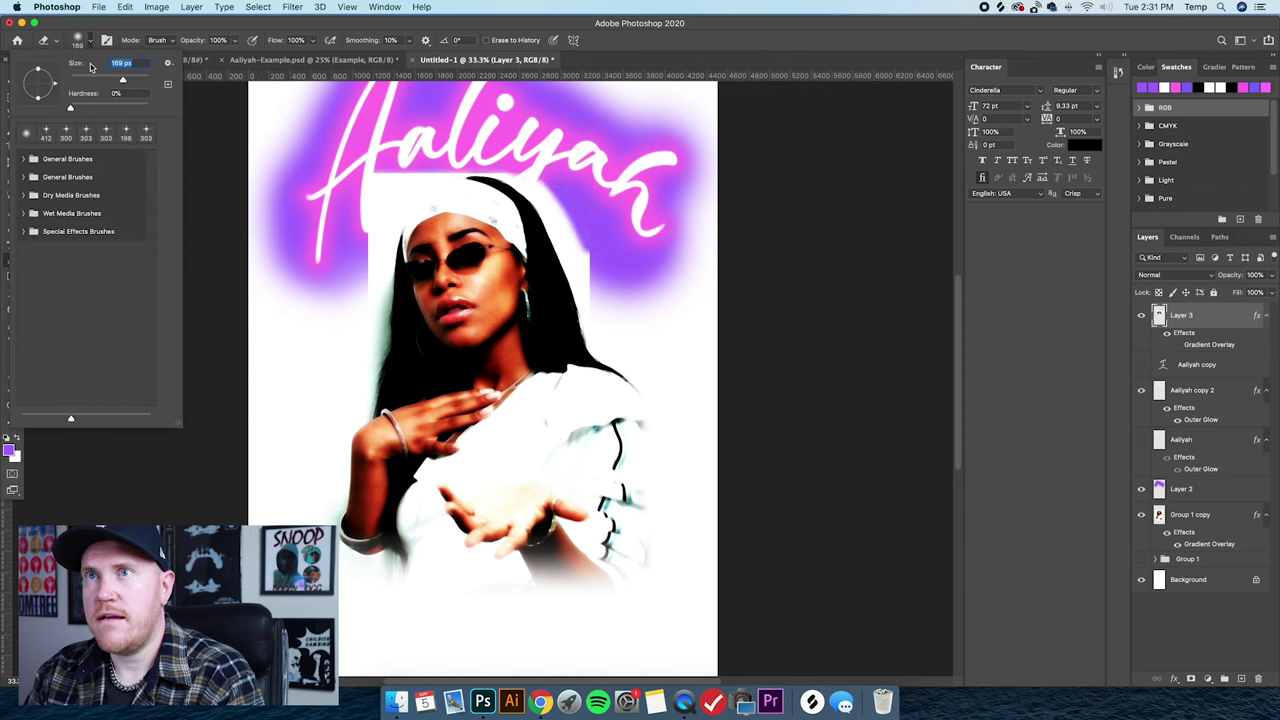
key(Return)
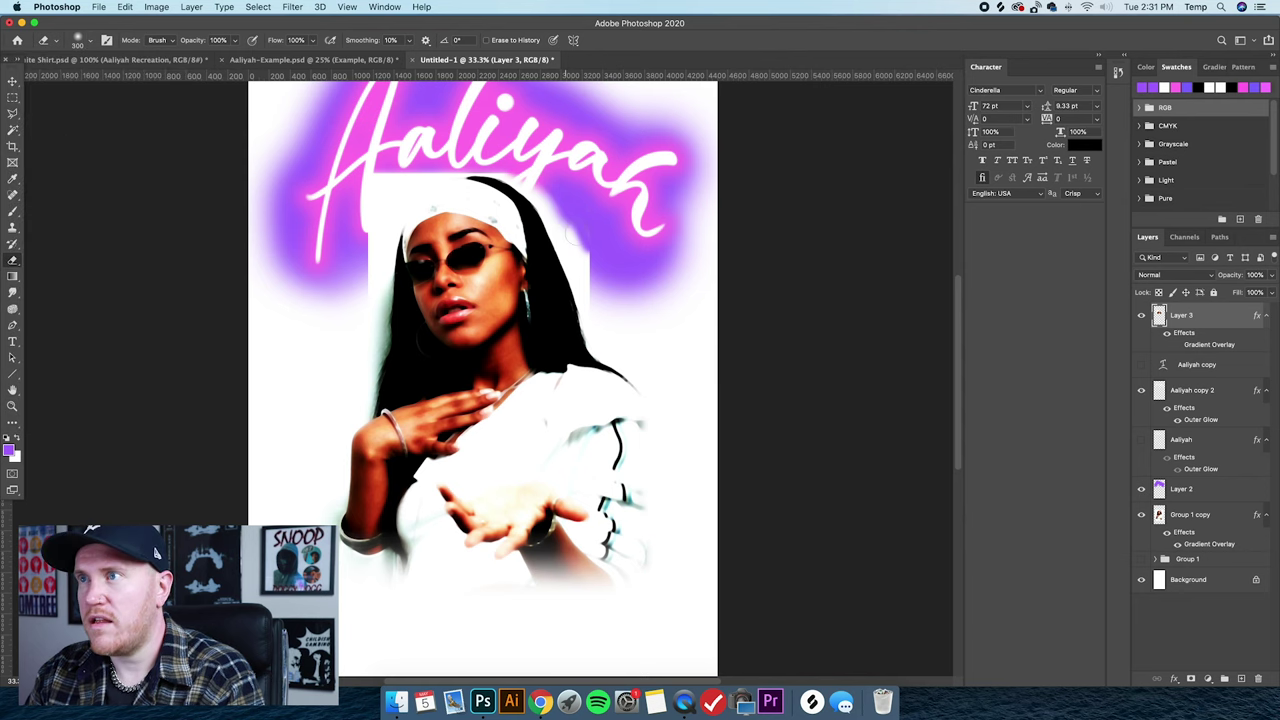
mouse_move(550, 208)
mouse_down()
mouse_move(576, 282)
mouse_move(545, 205)
mouse_move(510, 176)
mouse_move(378, 192)
mouse_move(364, 292)
mouse_move(400, 198)
mouse_move(460, 178)
mouse_move(412, 198)
mouse_move(383, 268)
mouse_up()
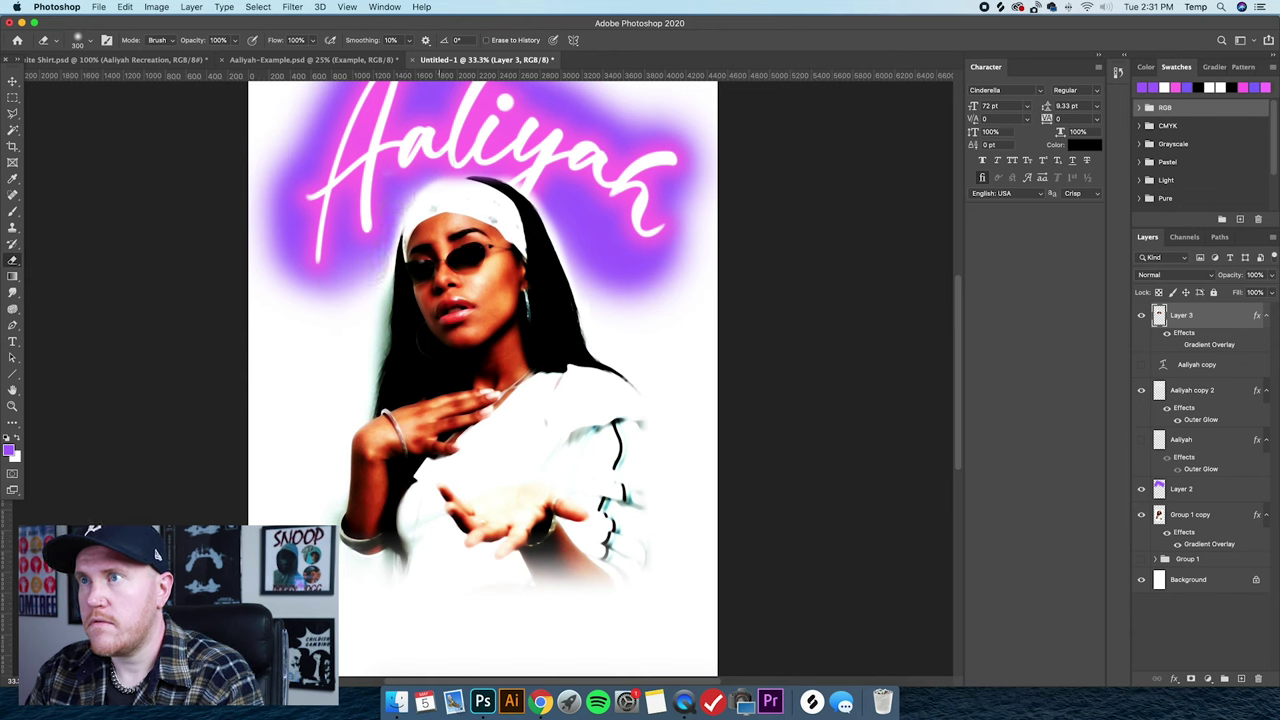
drag(528, 196, 548, 218)
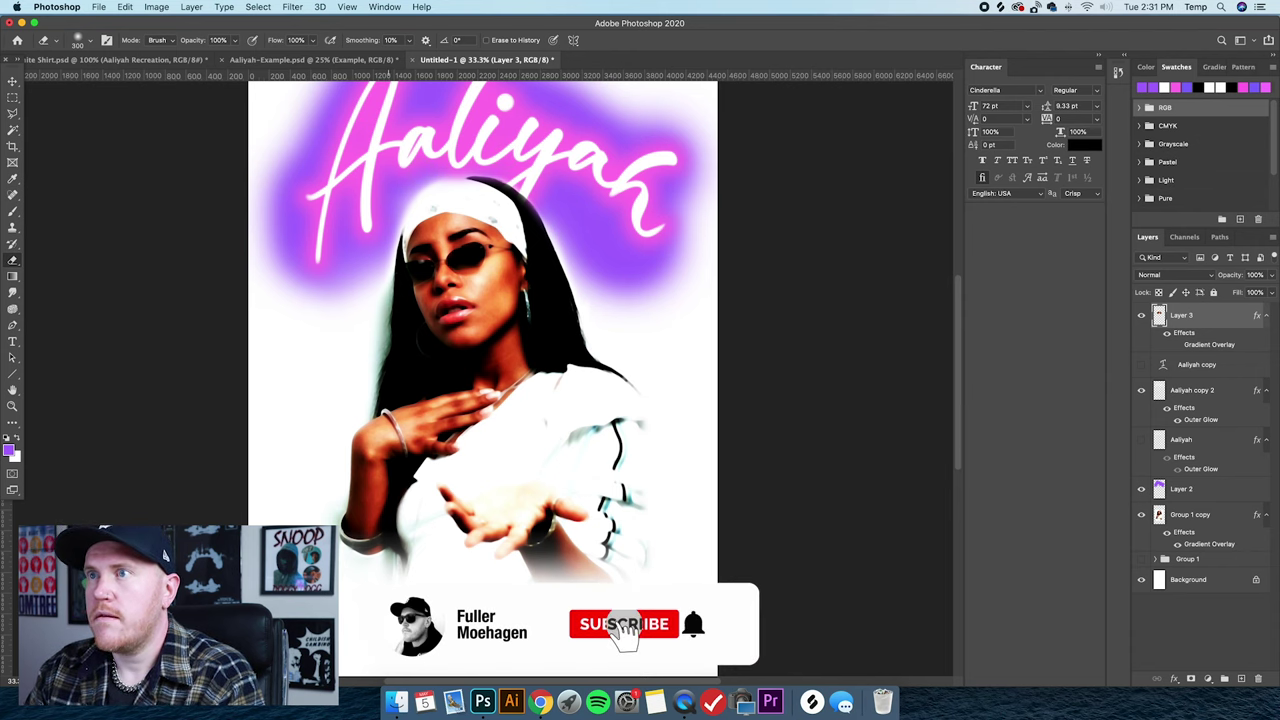
scroll(483, 340, up, 3)
scroll(676, 188, up, 1)
key(super+semicolon)
key(super+minus)
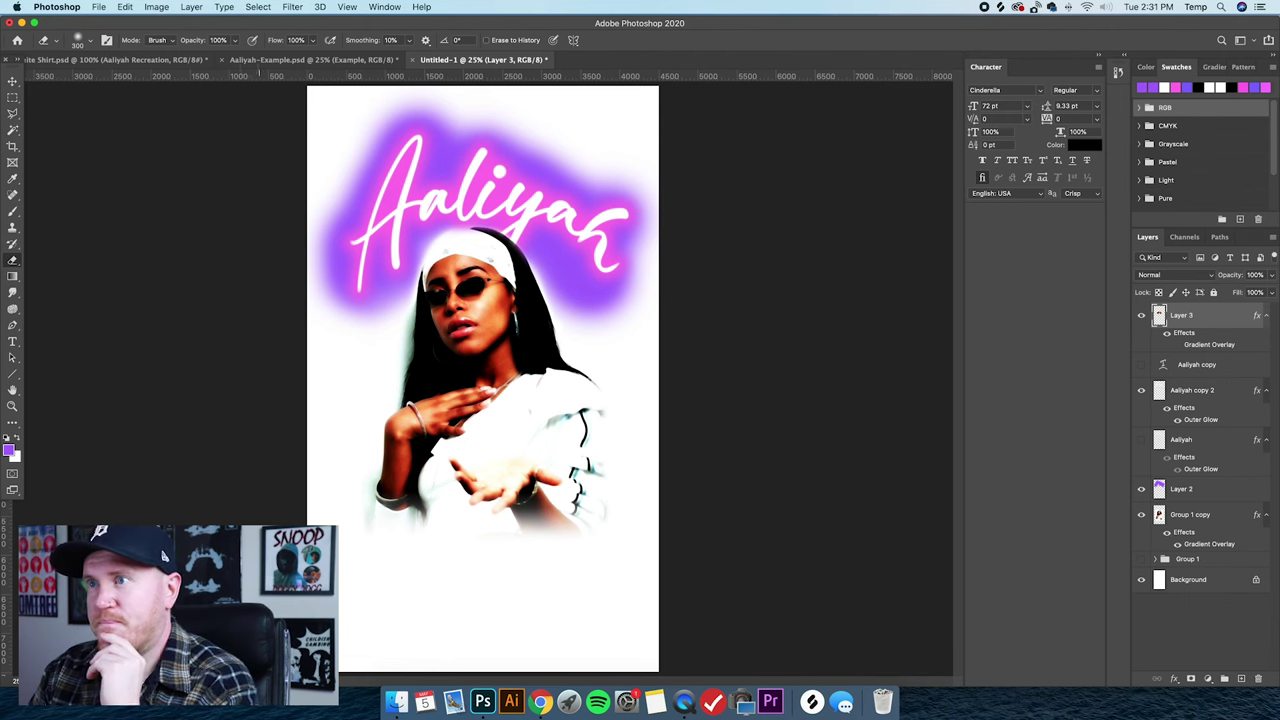
Add a new empty layer above Layer 3 in Normal mode at 100% opacity.
click(191, 7)
mouse_move(300, 21)
click(413, 24)
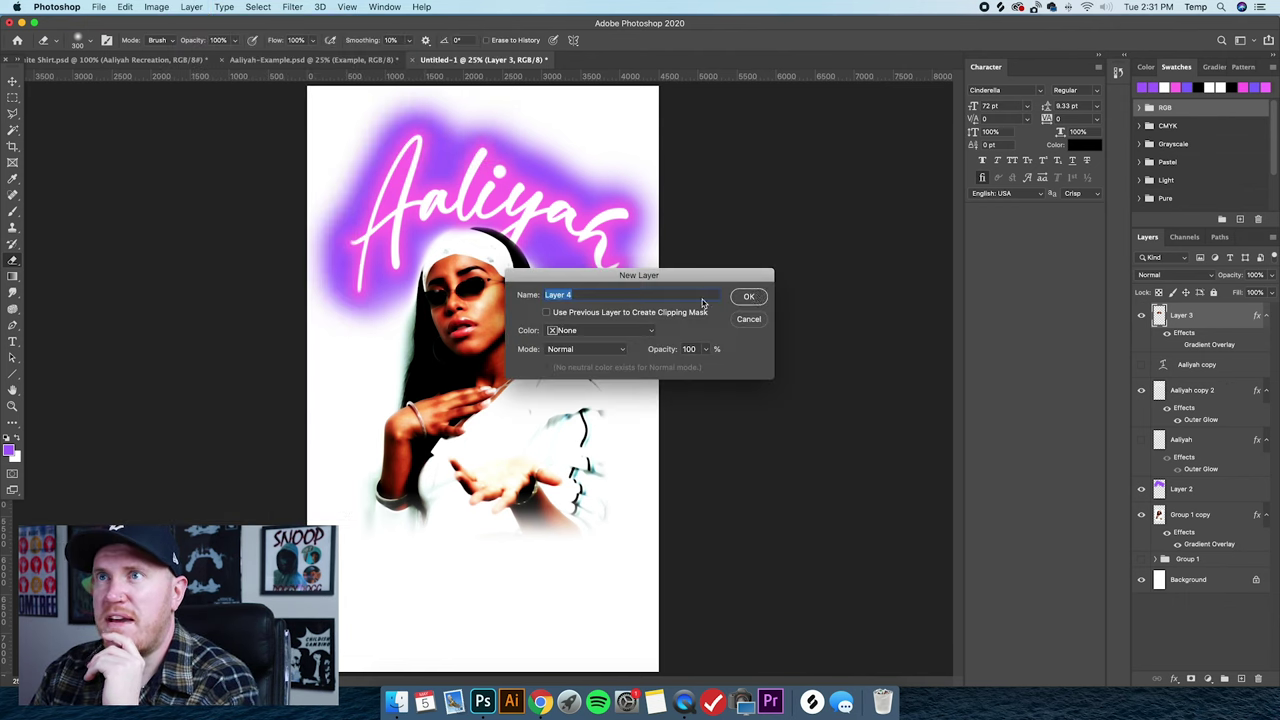
click(752, 295)
Set the foreground color to black 000000 and the soft brush size to 428 px for painting on the new layer.
key(i)
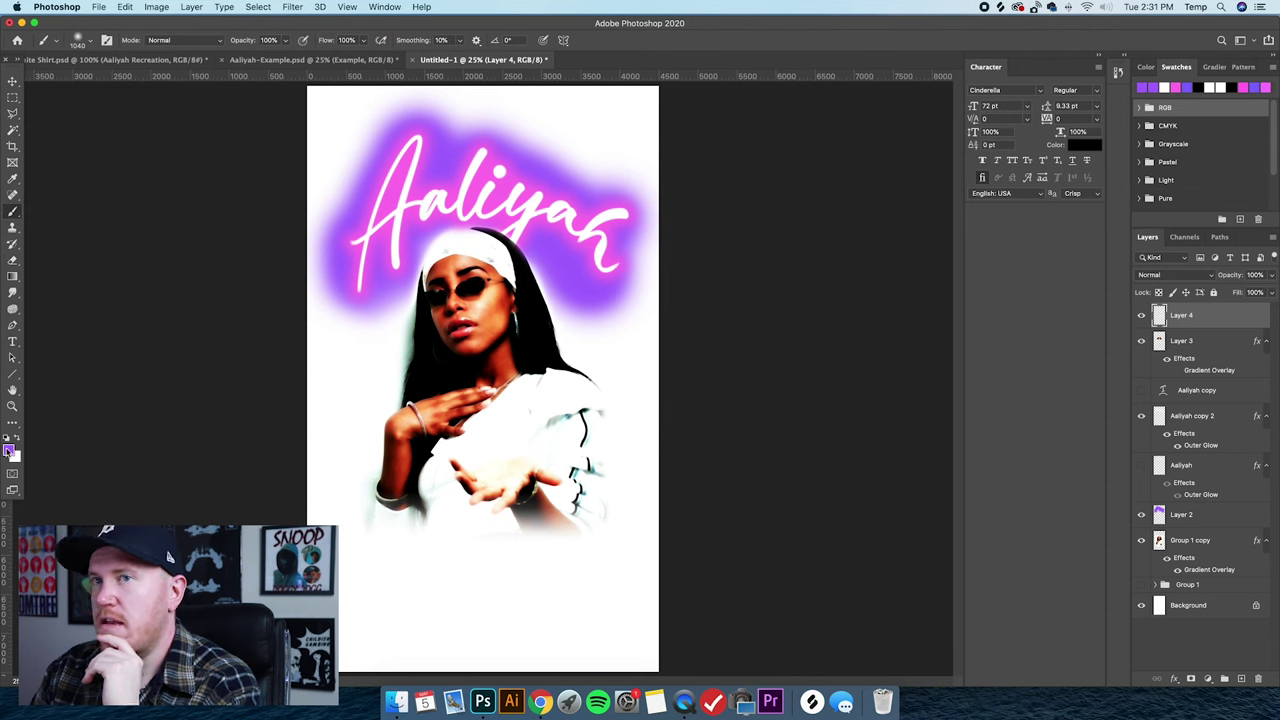
click(9, 451)
text(000000)
key(Return)
key(b)
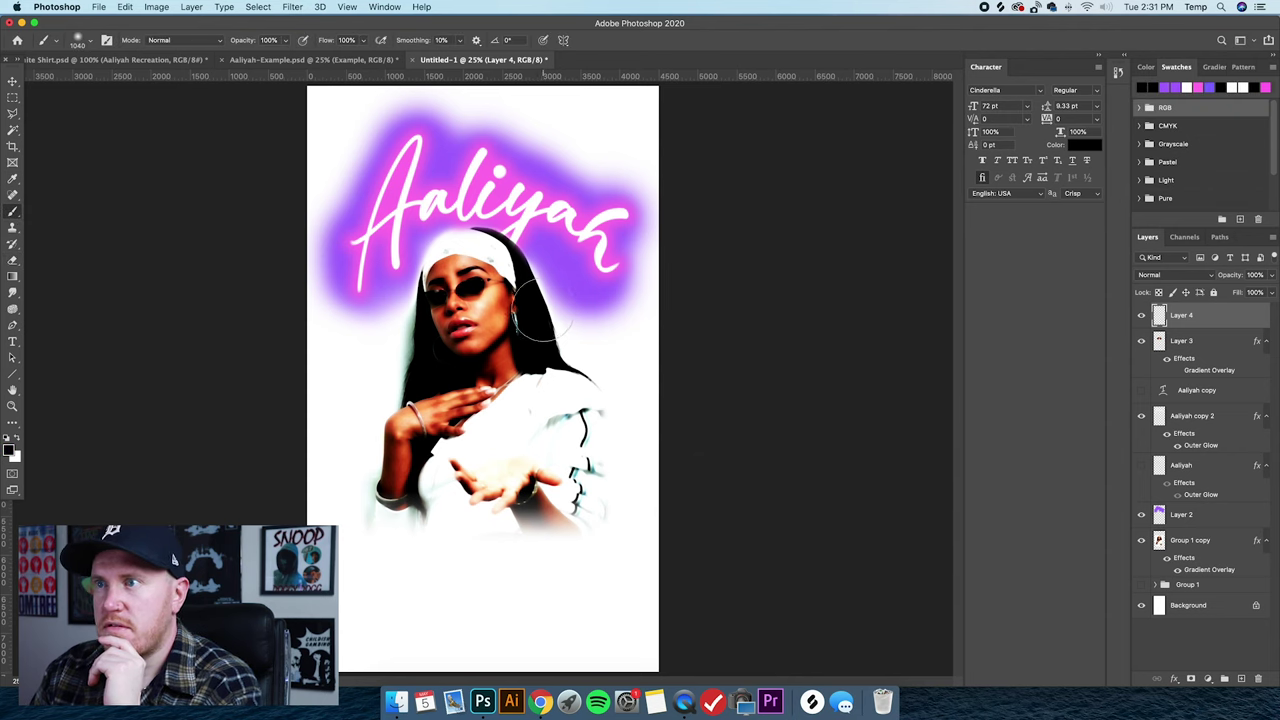
click(91, 42)
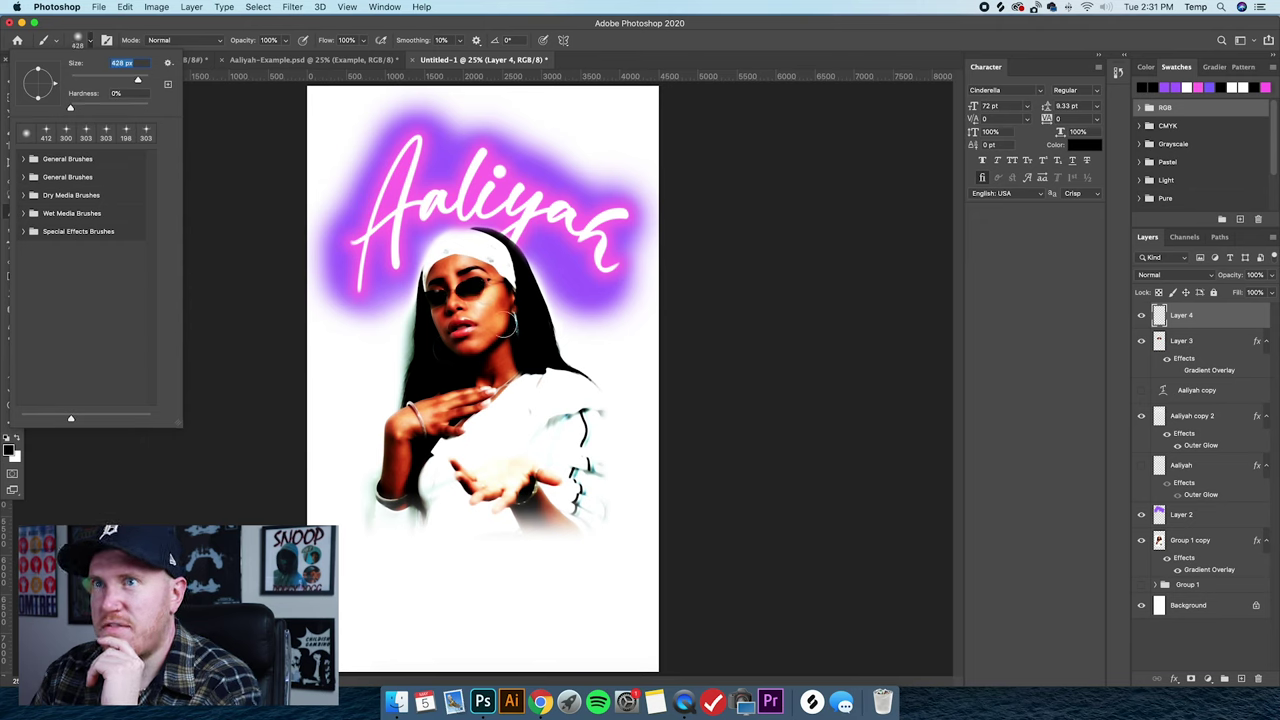
key(Return)
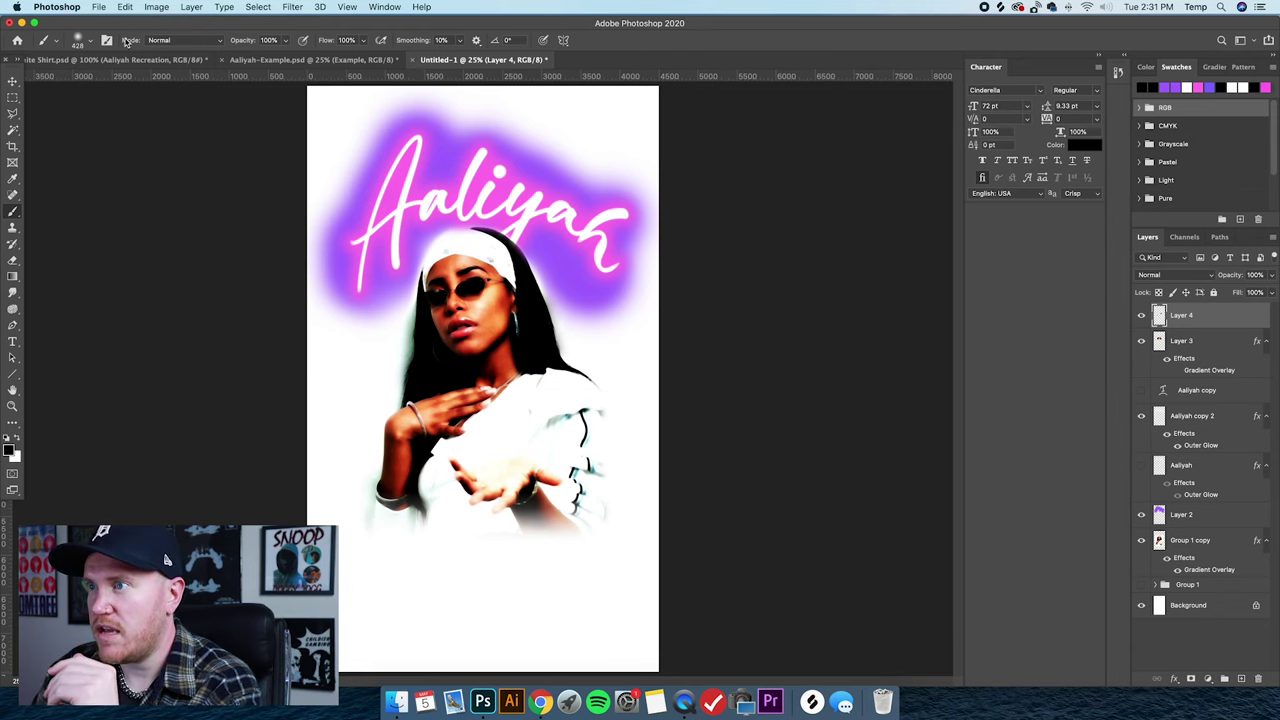
Set the soft black brush to 348 px and paint over the light edges of the dark hair on Layer 4.
click(90, 41)
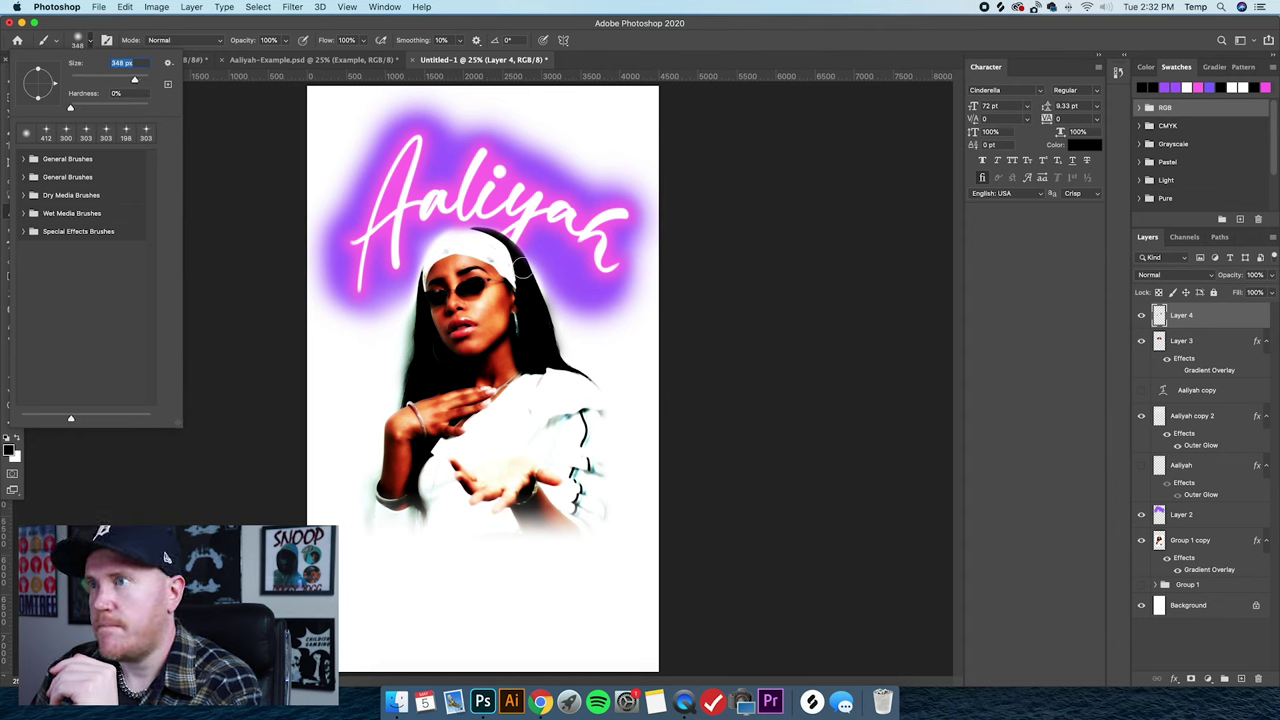
key(Return)
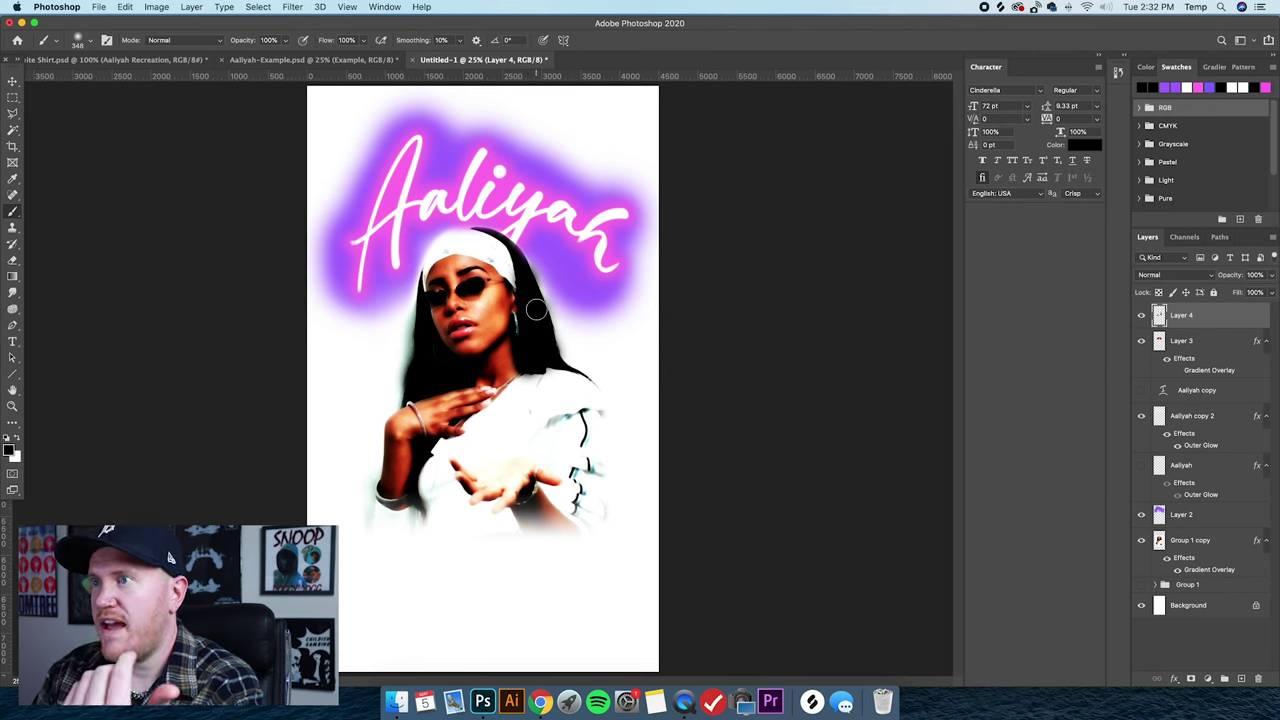
key(super+z)
click(90, 41)
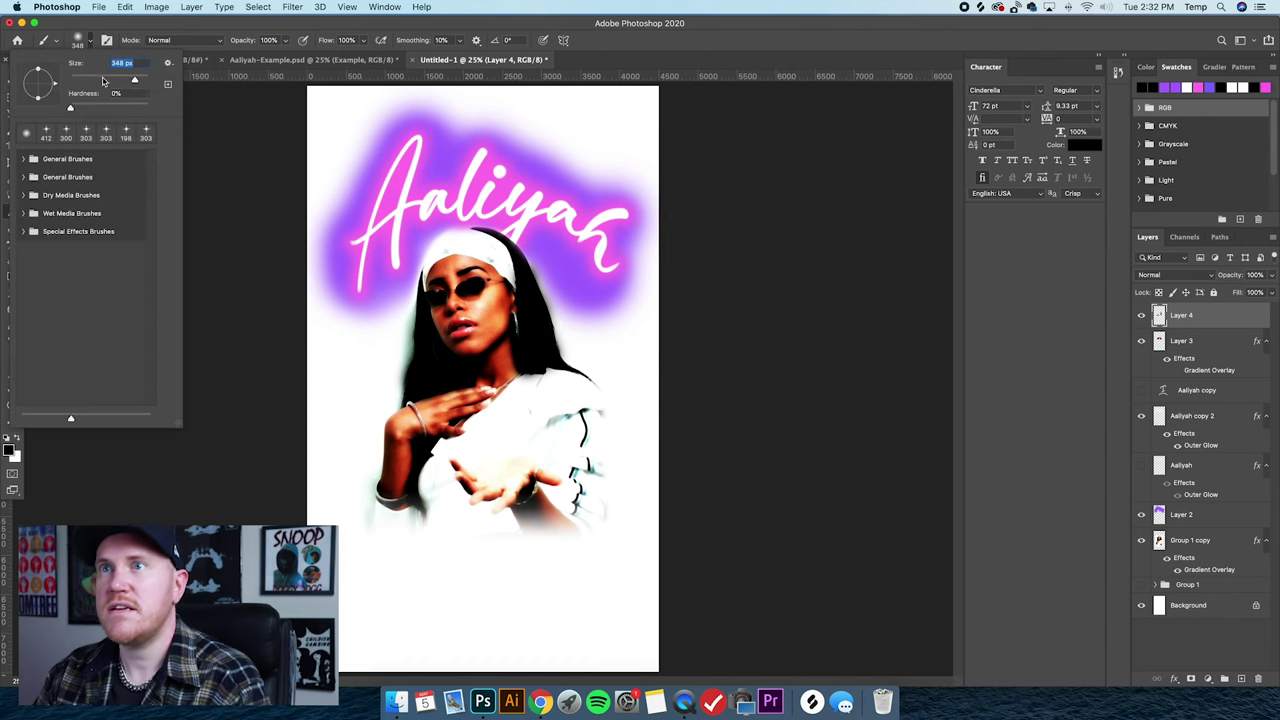
drag(131, 80, 136, 82)
key(Escape)
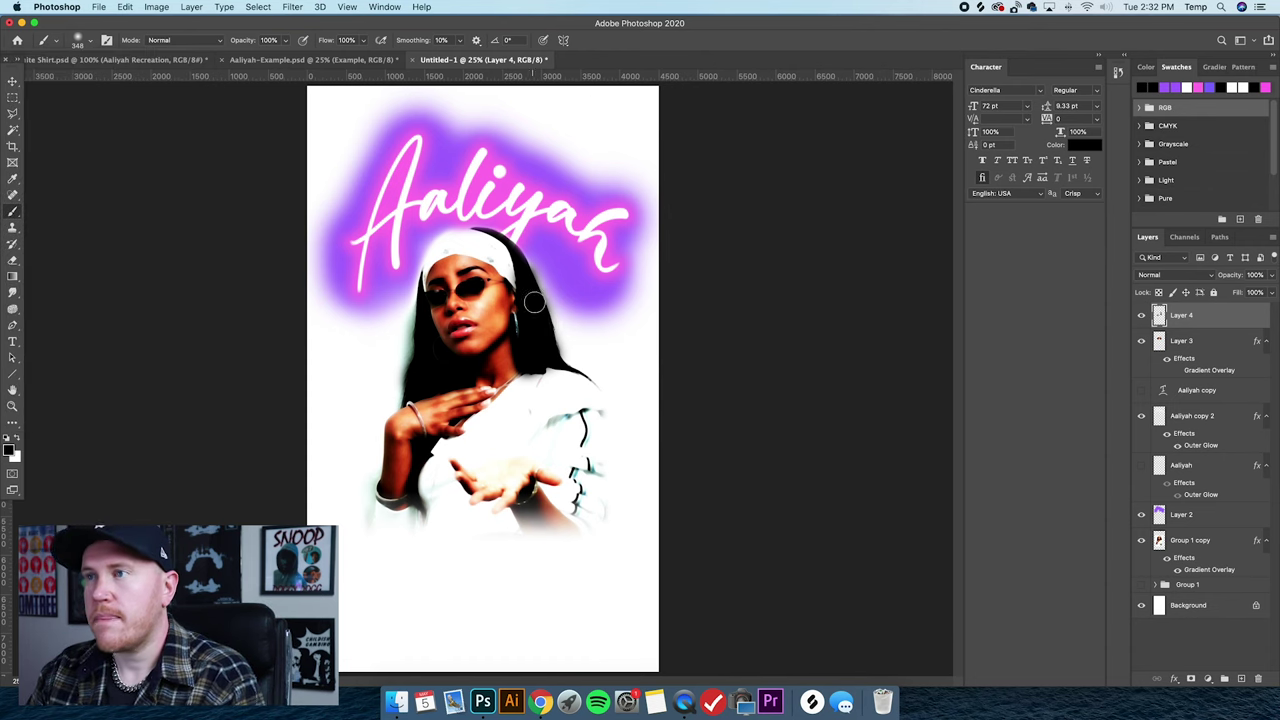
key(e)
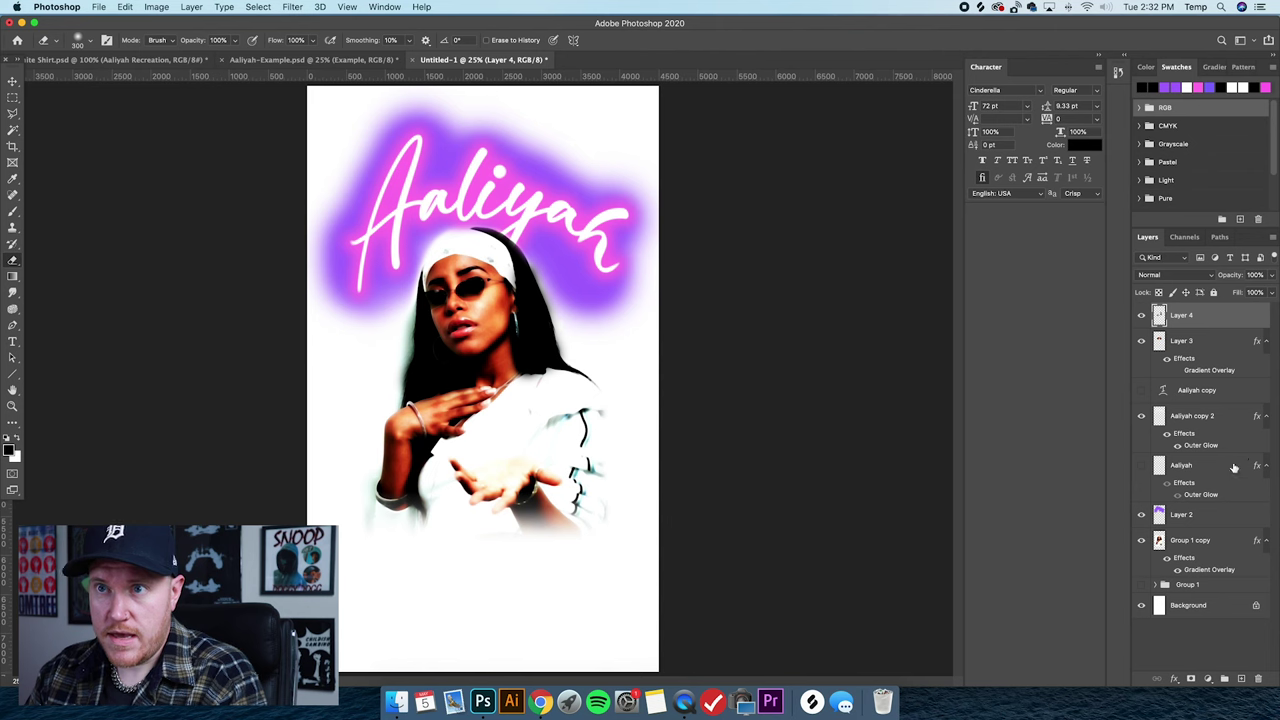
click(1195, 515)
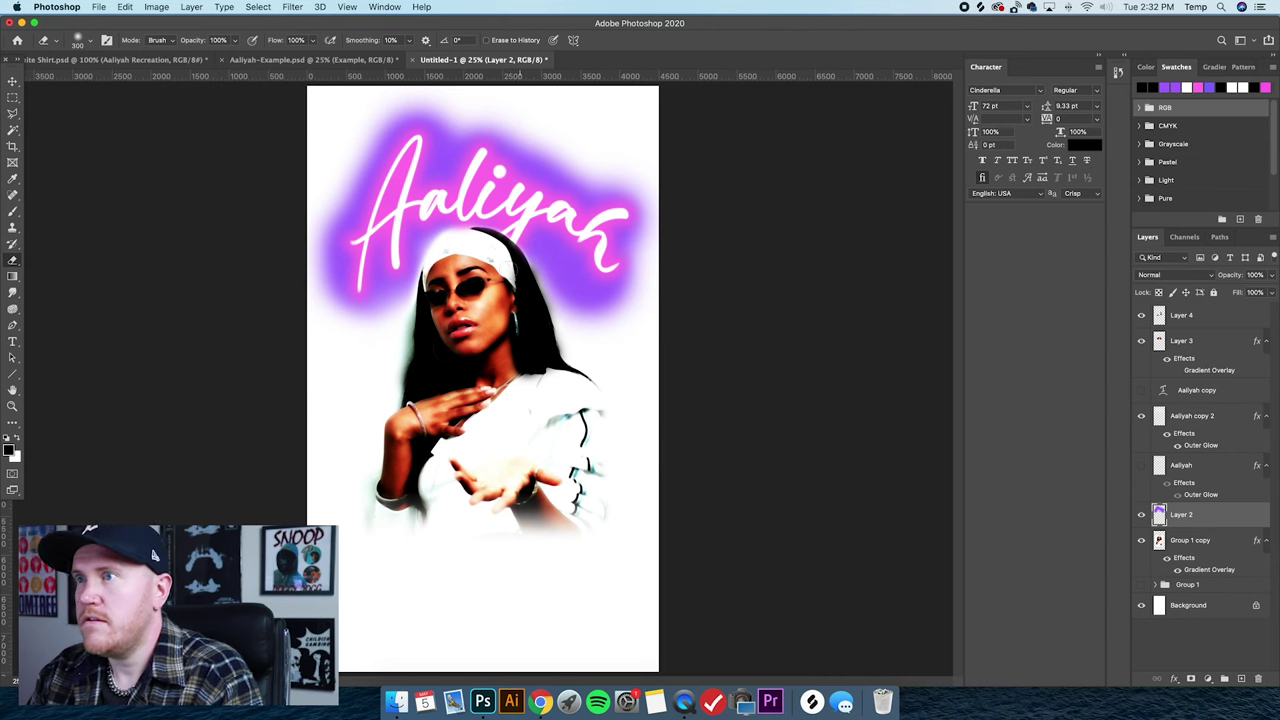
click(1195, 341)
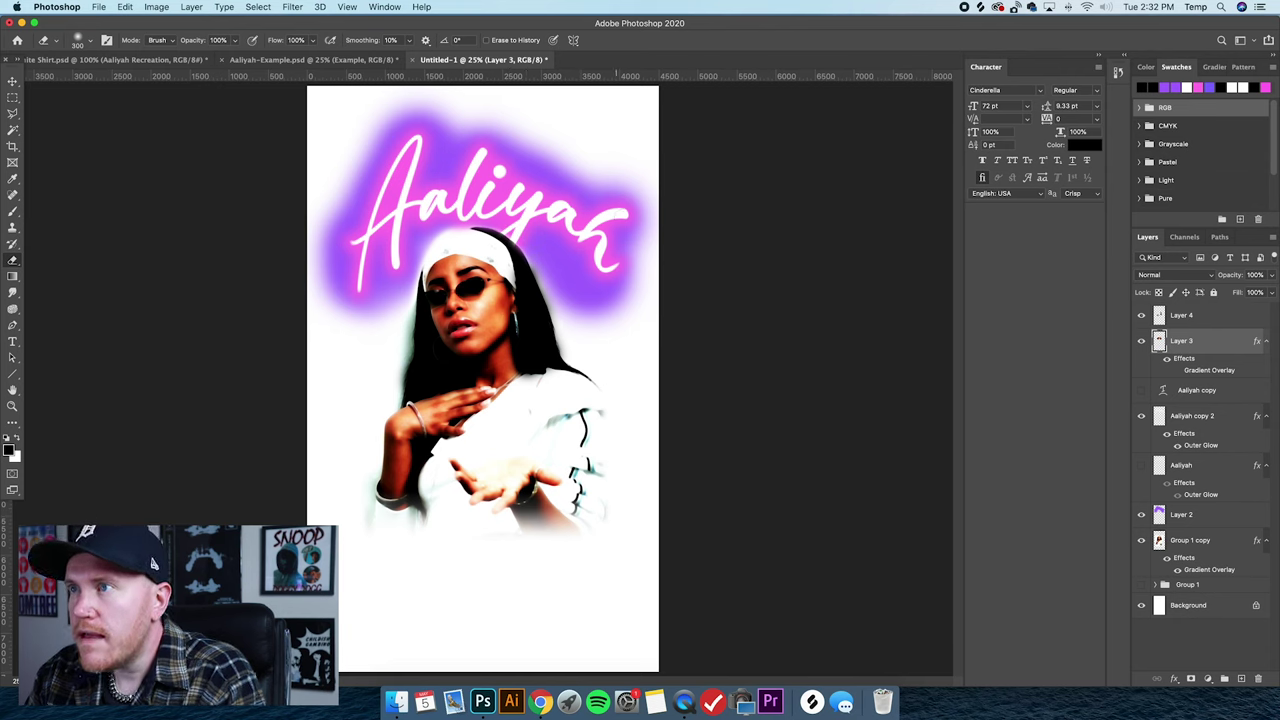
click(1200, 316)
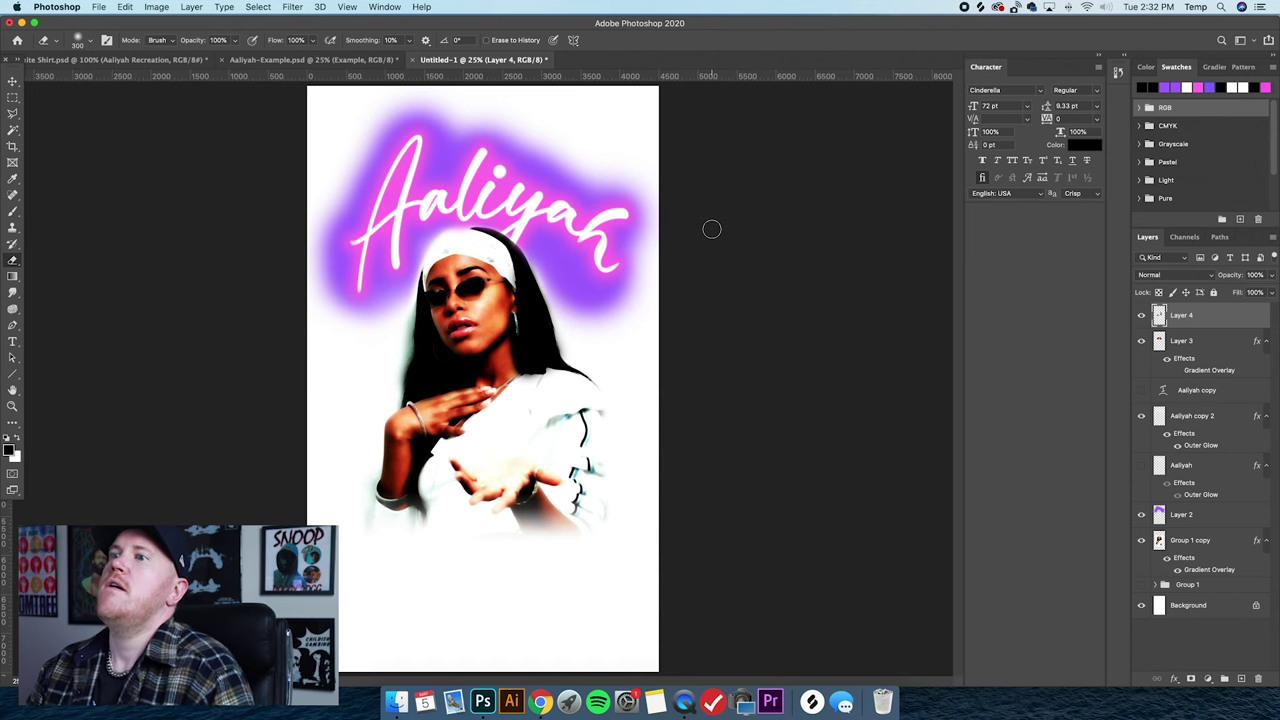
Turn off the Move tool's transform controls and check the Aaliyah-Example document for reference before returning to Untitled-1.
click(11, 80)
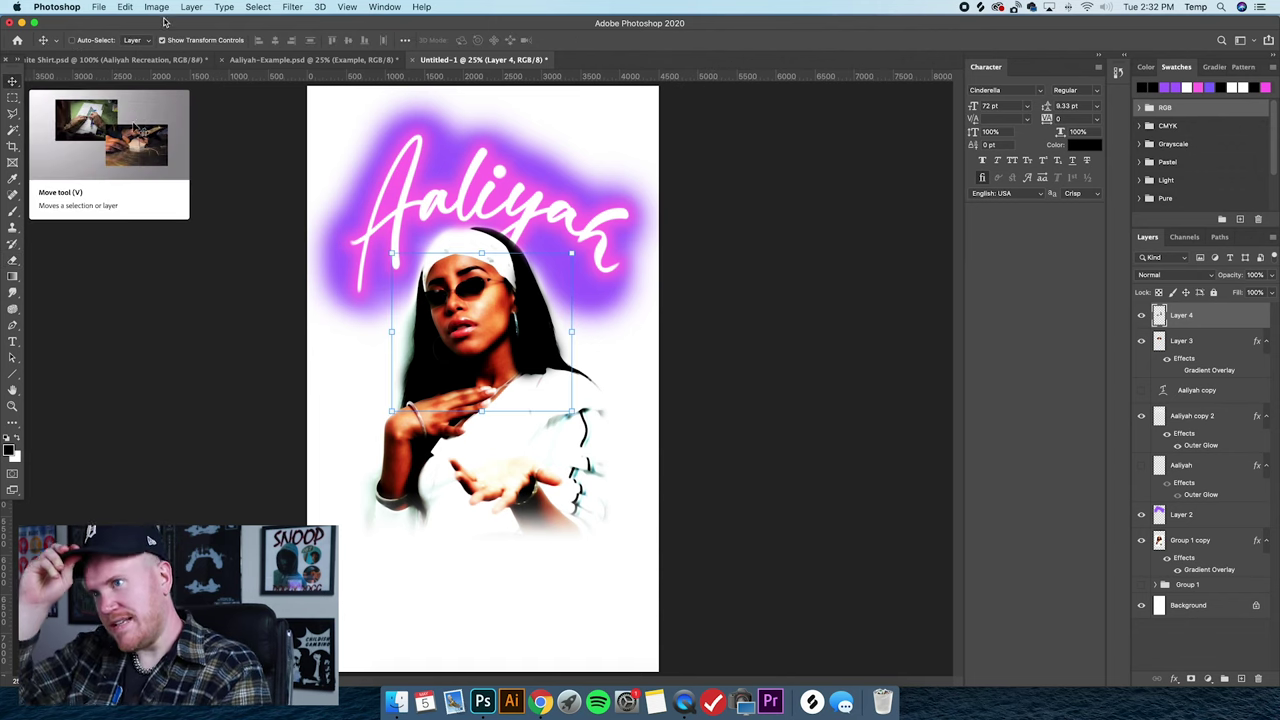
click(162, 40)
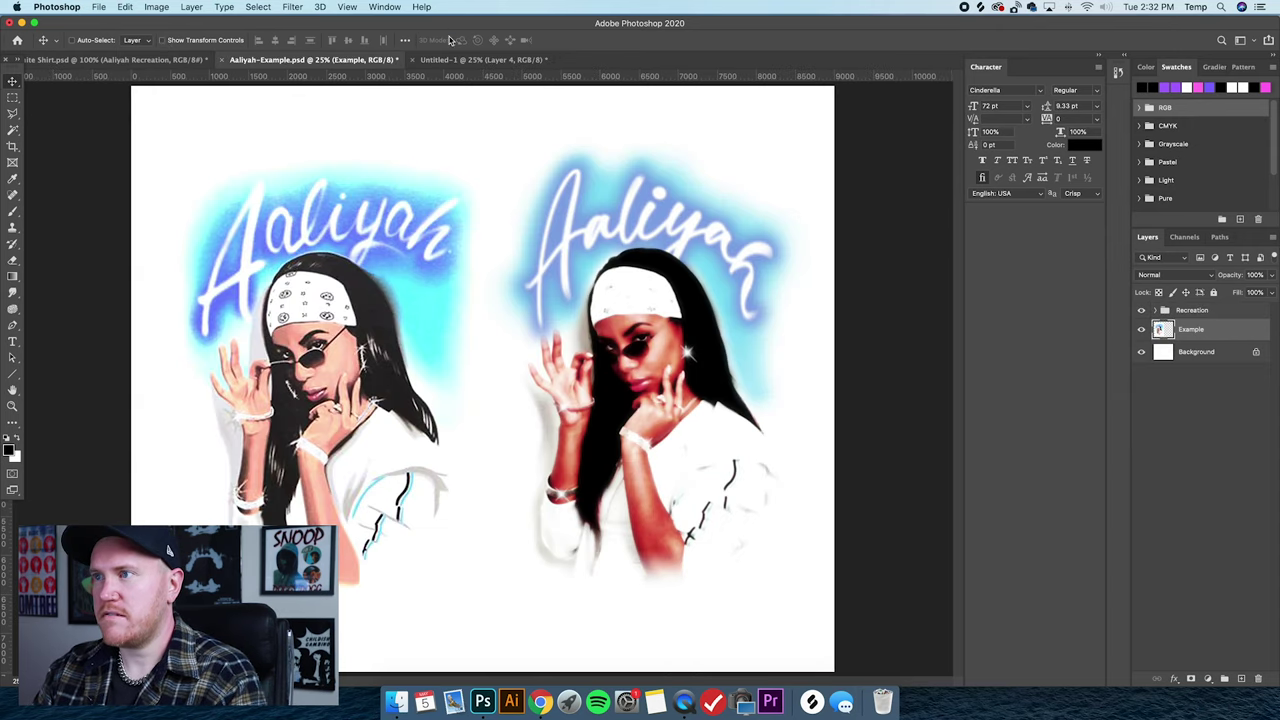
click(480, 59)
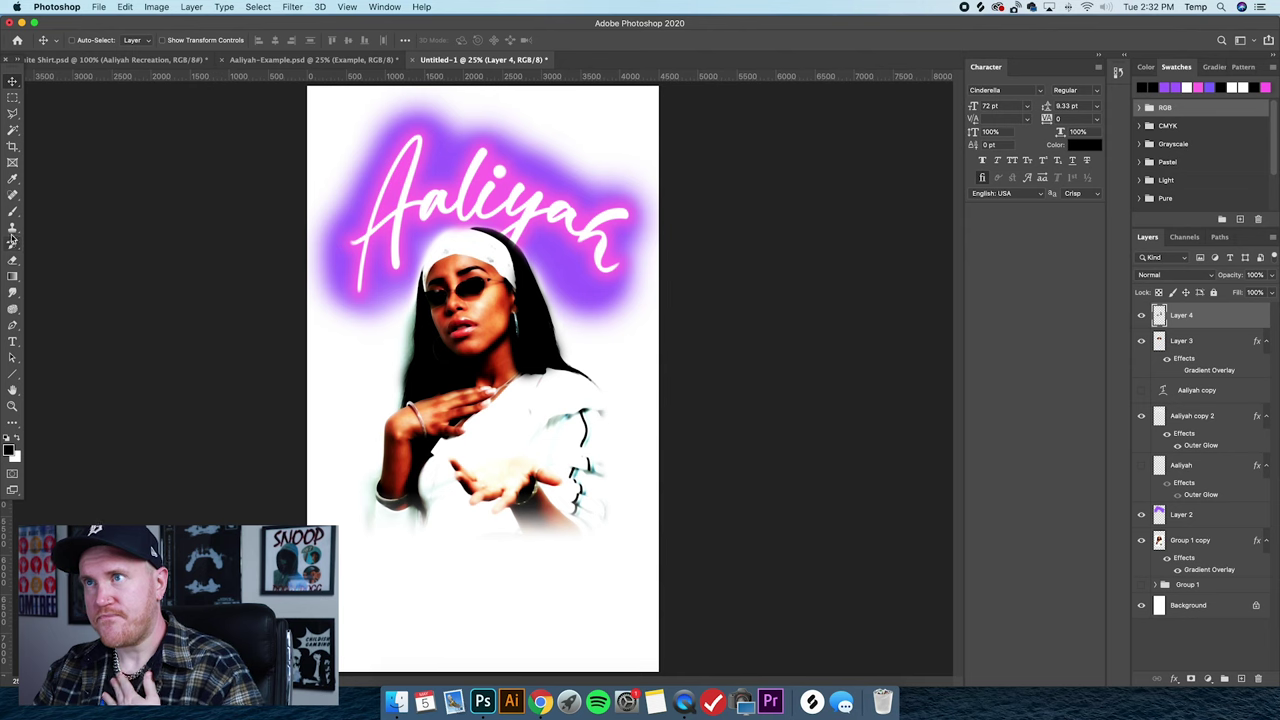
Draw a short vertical black line with a 10 px weight on the white area beside the hair, above the bent wrist.
click(14, 374)
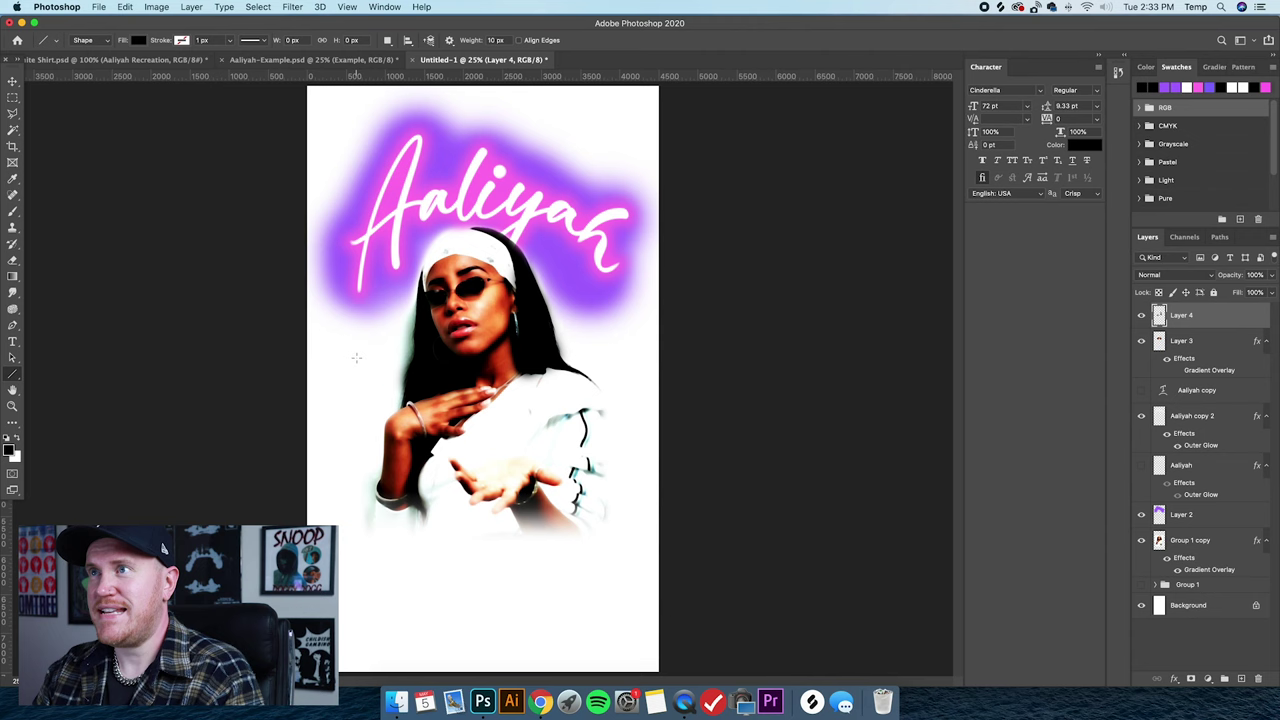
drag(348, 360, 385, 336)
key(v)
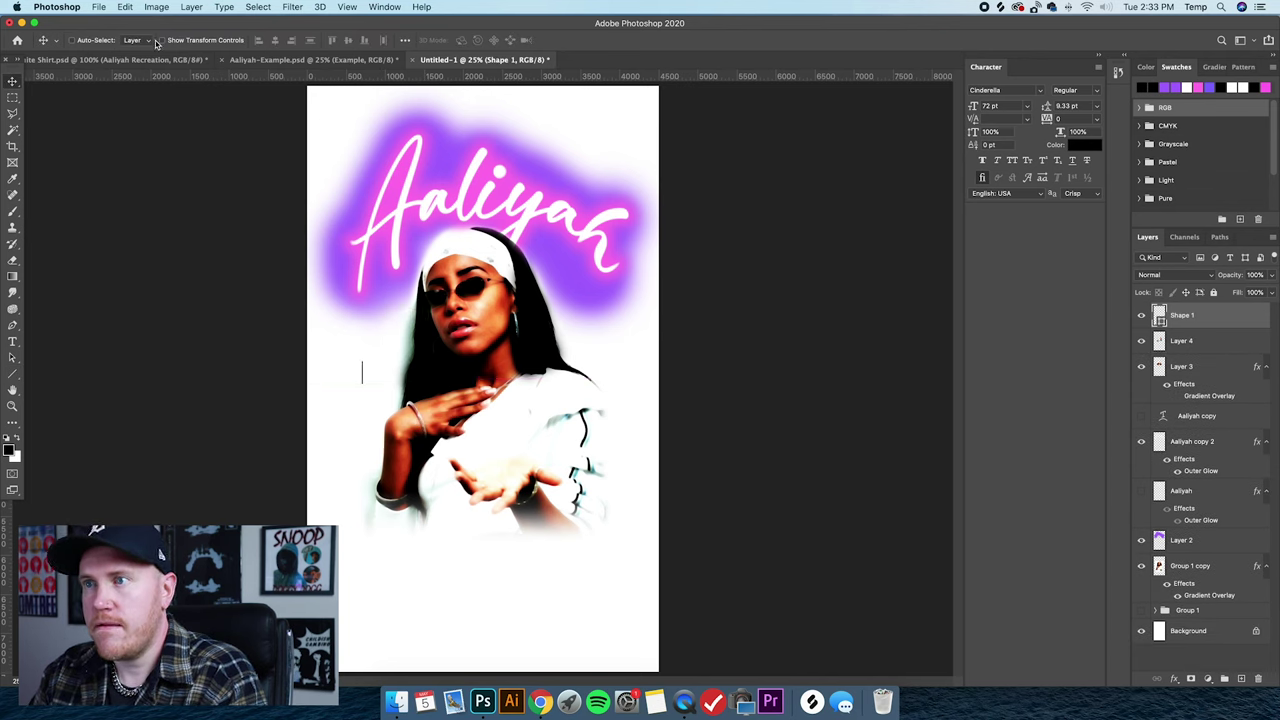
Duplicate the short line and rotate the copy to horizontal to form a plus sign, with transform controls hidden.
key(super+j)
key(super+t)
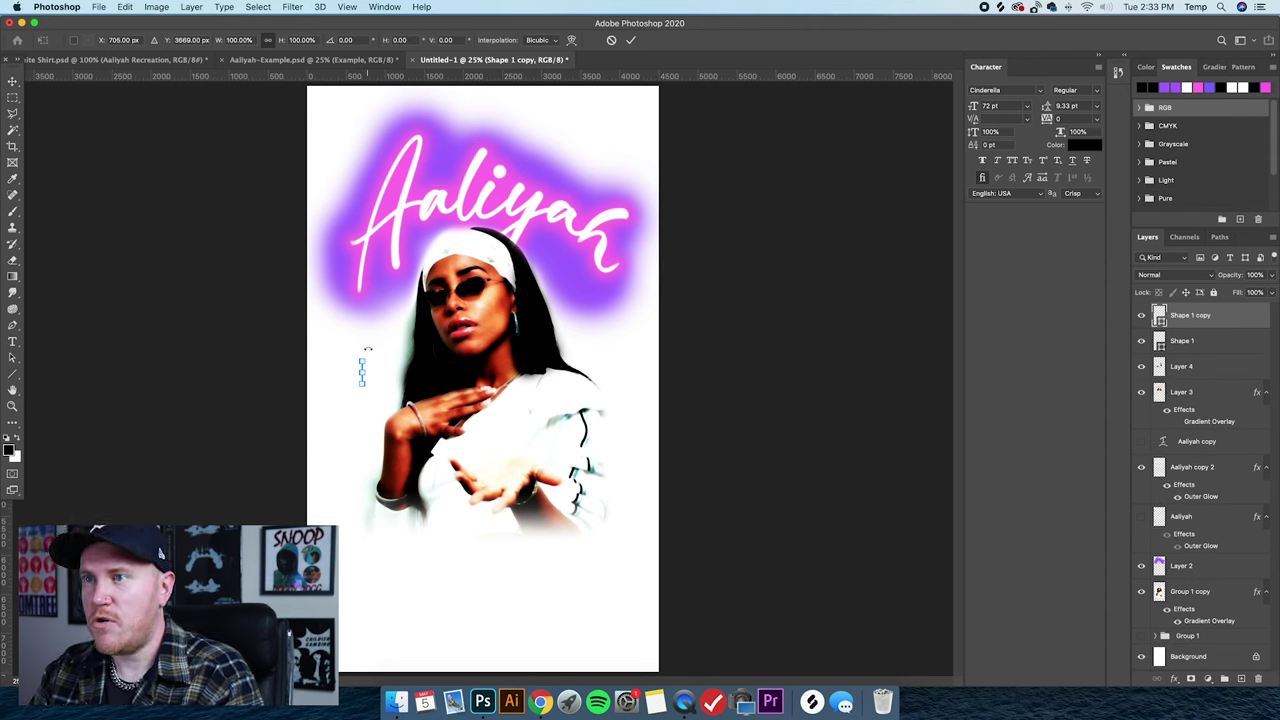
drag(368, 349, 378, 375)
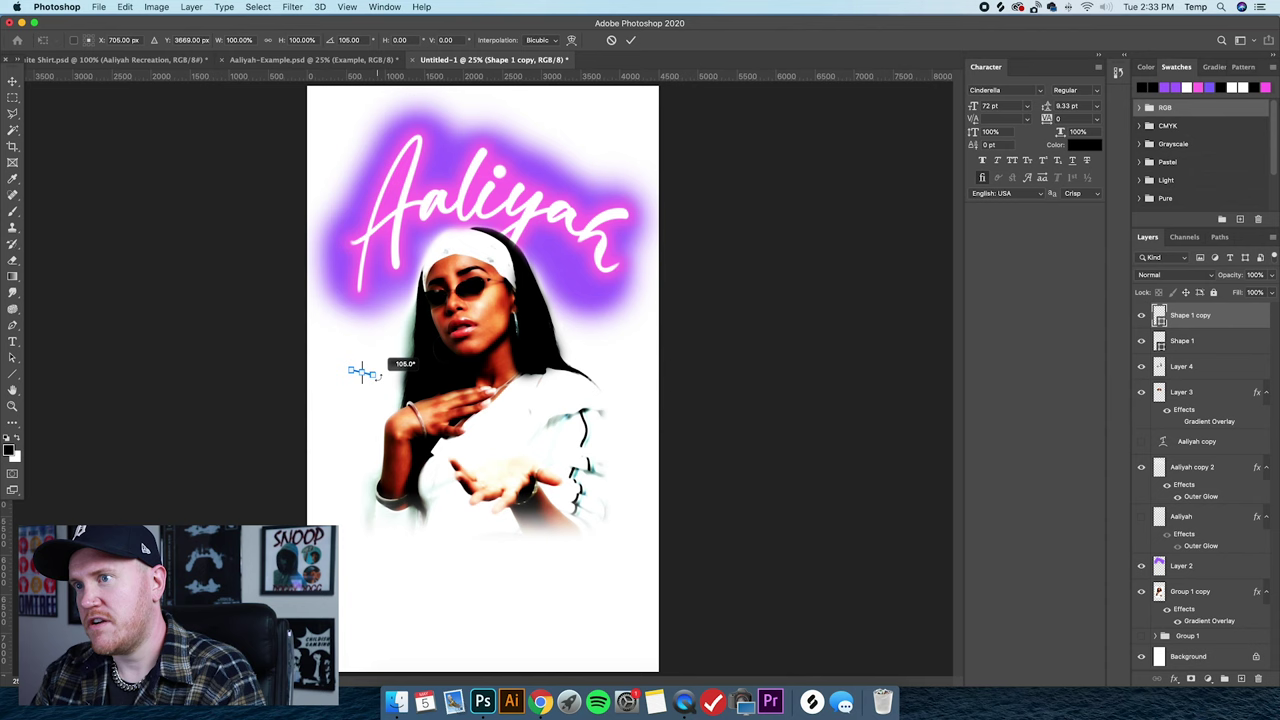
key(Return)
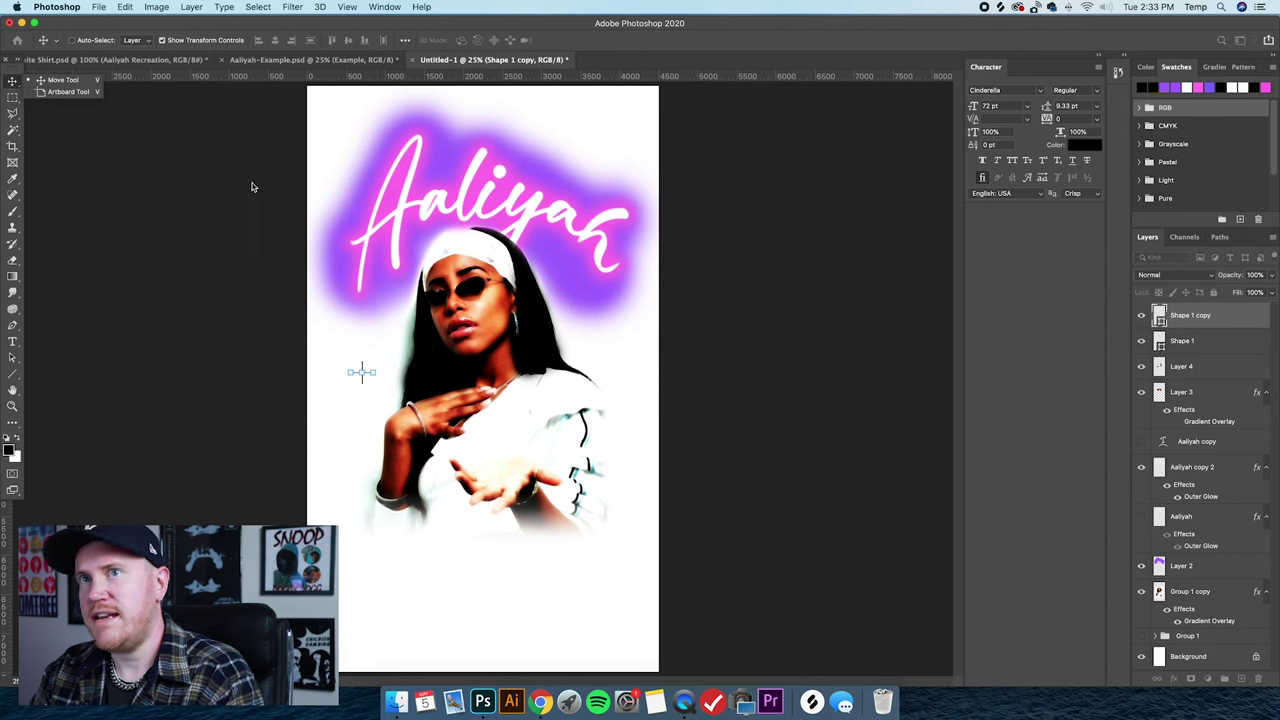
click(162, 40)
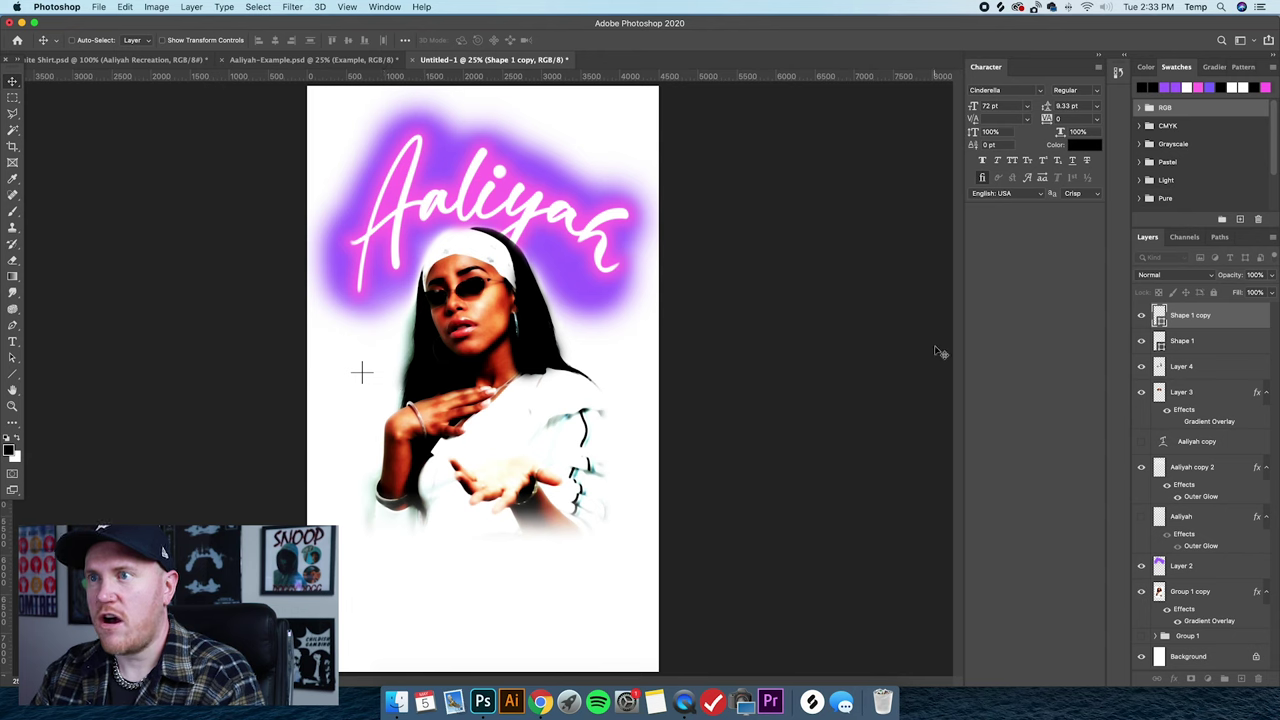
Merge the two line shape layers of the plus sign into one layer.
shift+click(1223, 341)
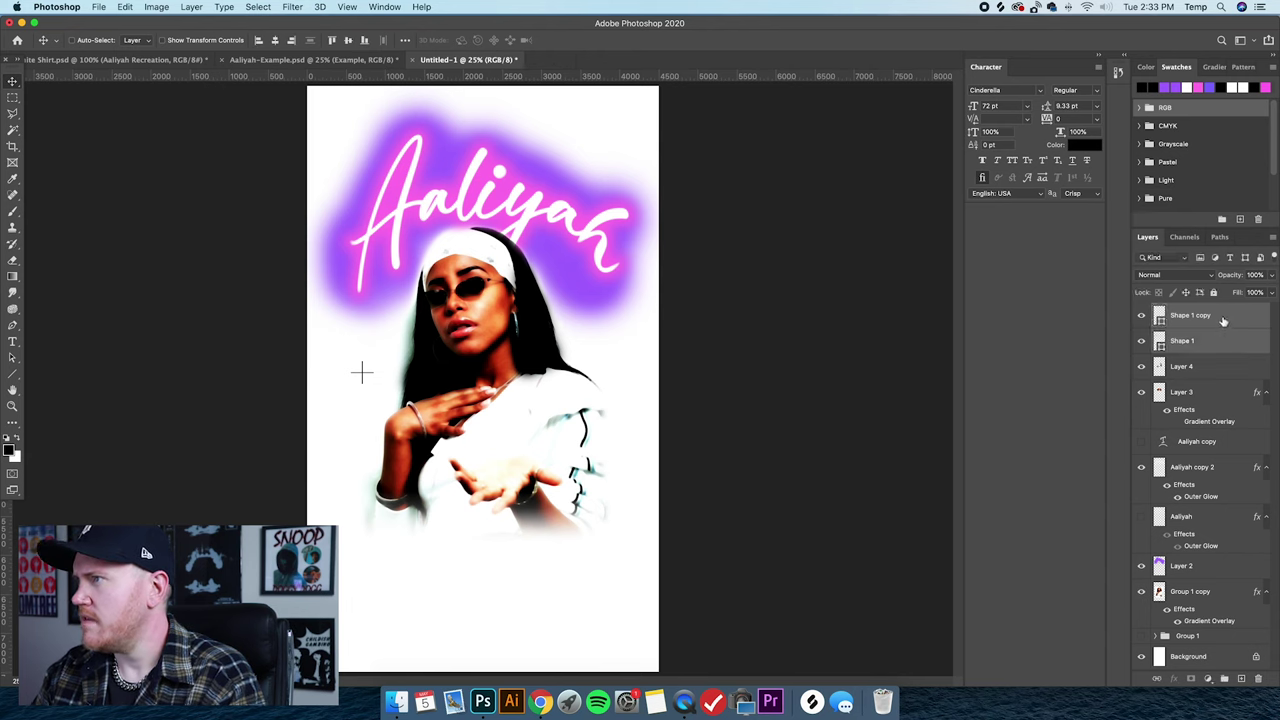
right_click(1223, 320)
click(1120, 512)
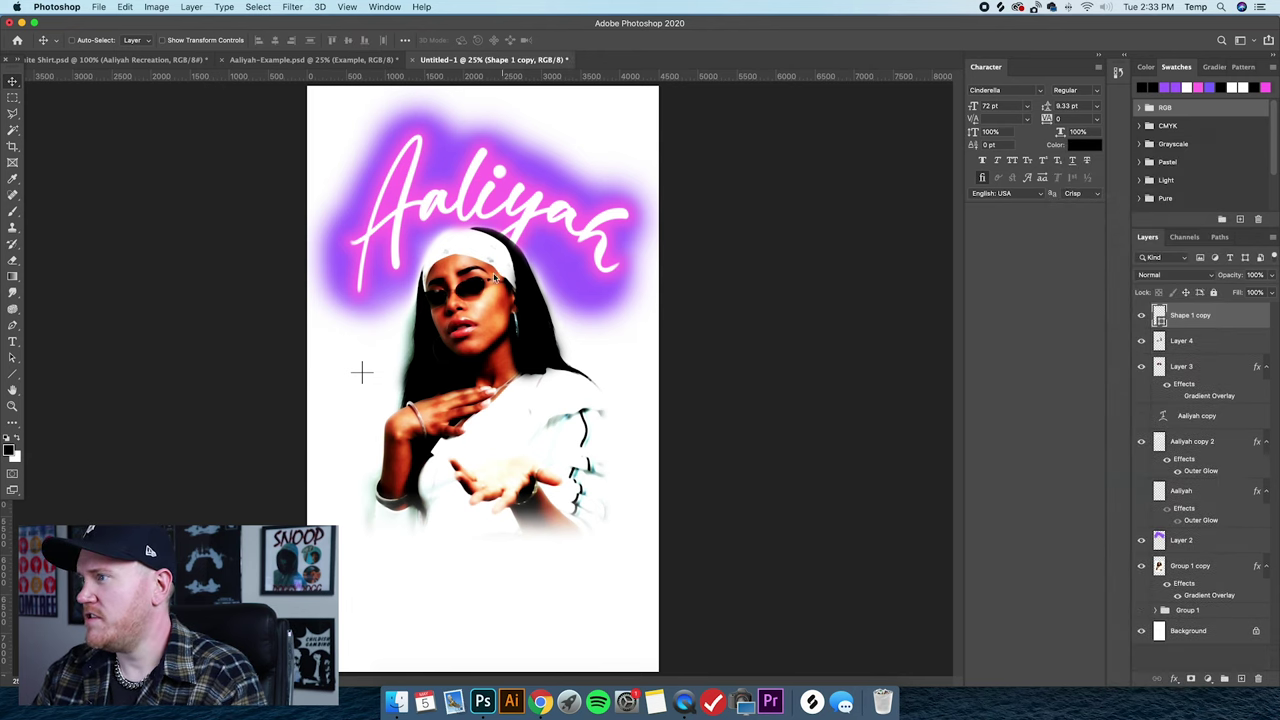
Convert the merged plus shape to a smart object and apply a Gaussian Blur with a 12.0 pixel radius.
click(293, 7)
mouse_move(336, 159)
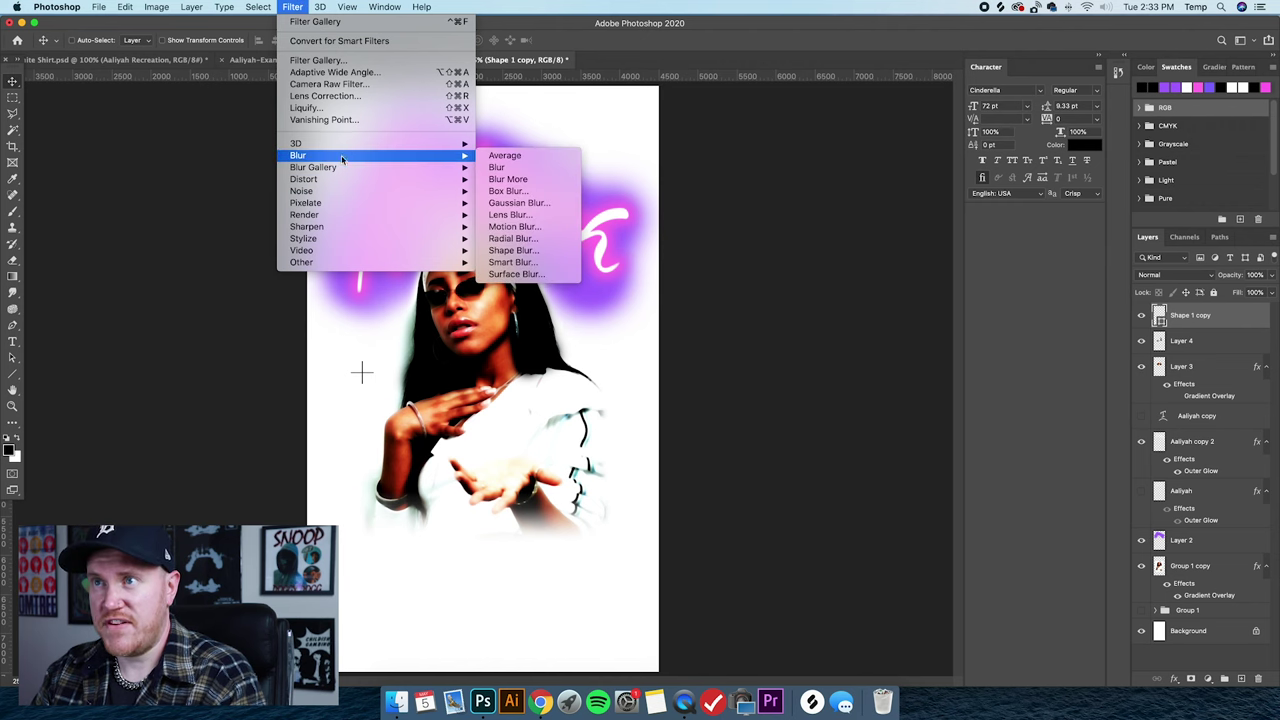
click(518, 202)
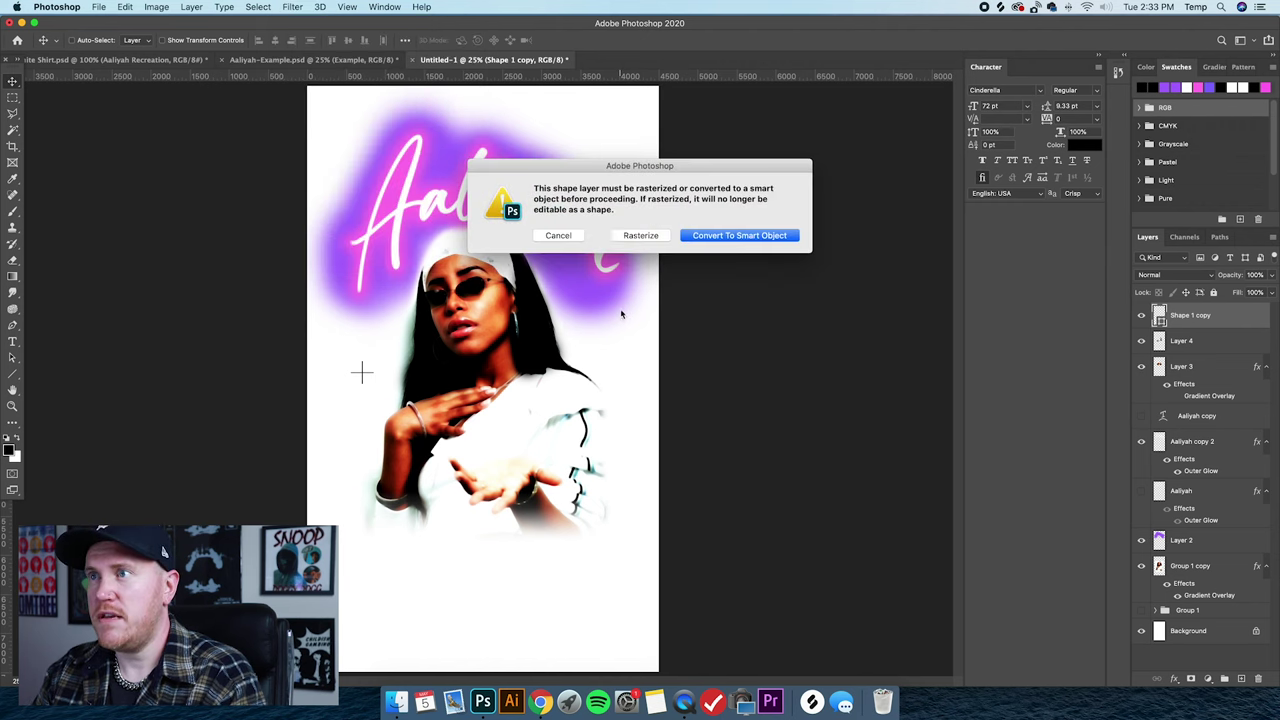
click(737, 236)
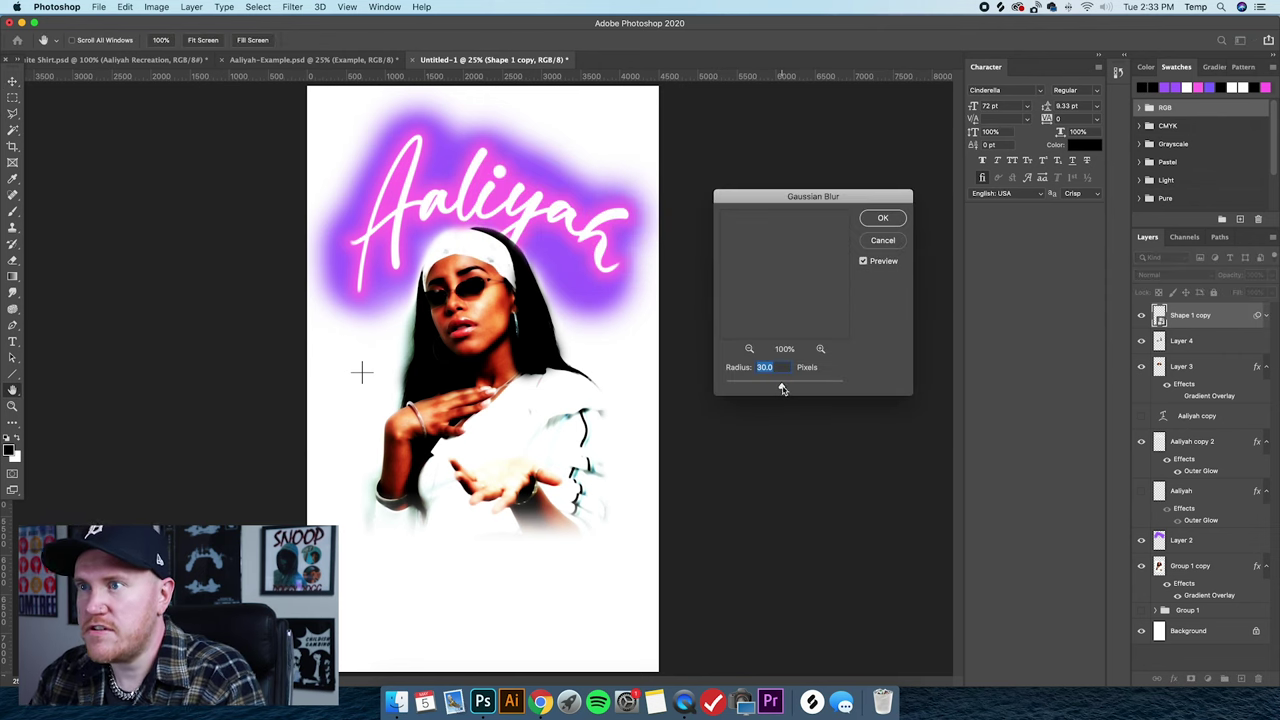
drag(781, 386, 774, 388)
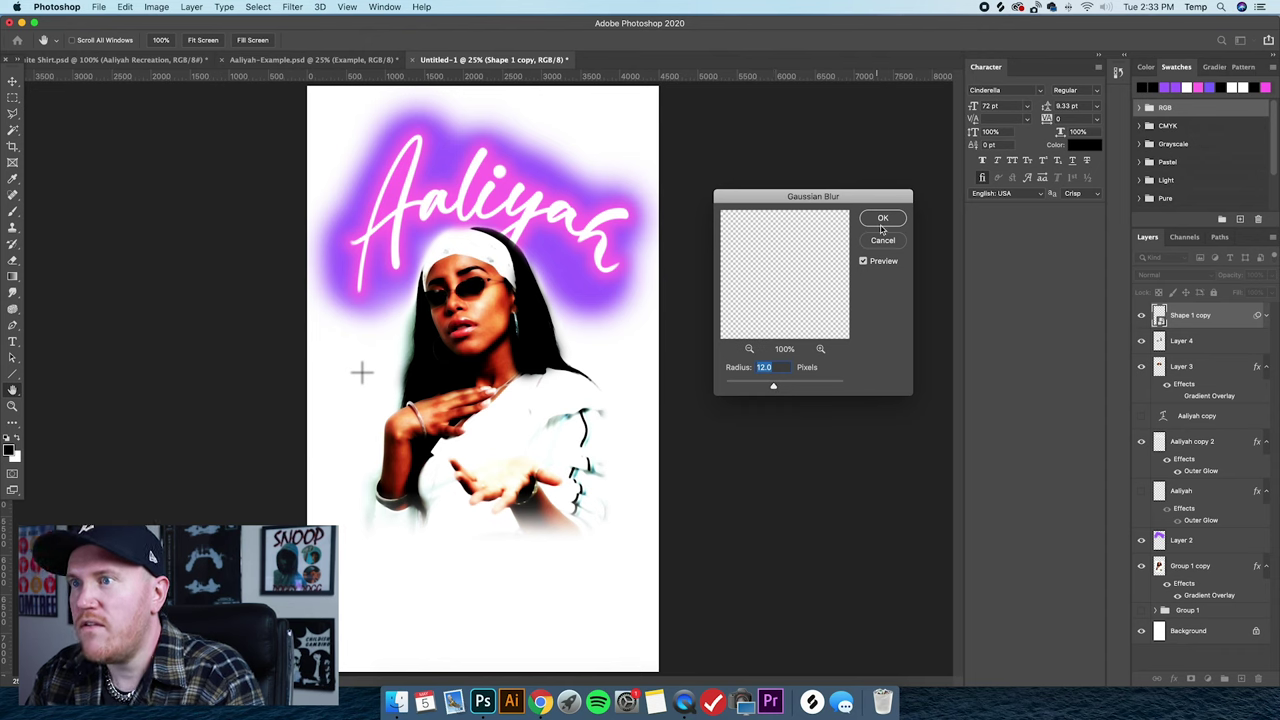
key(Return)
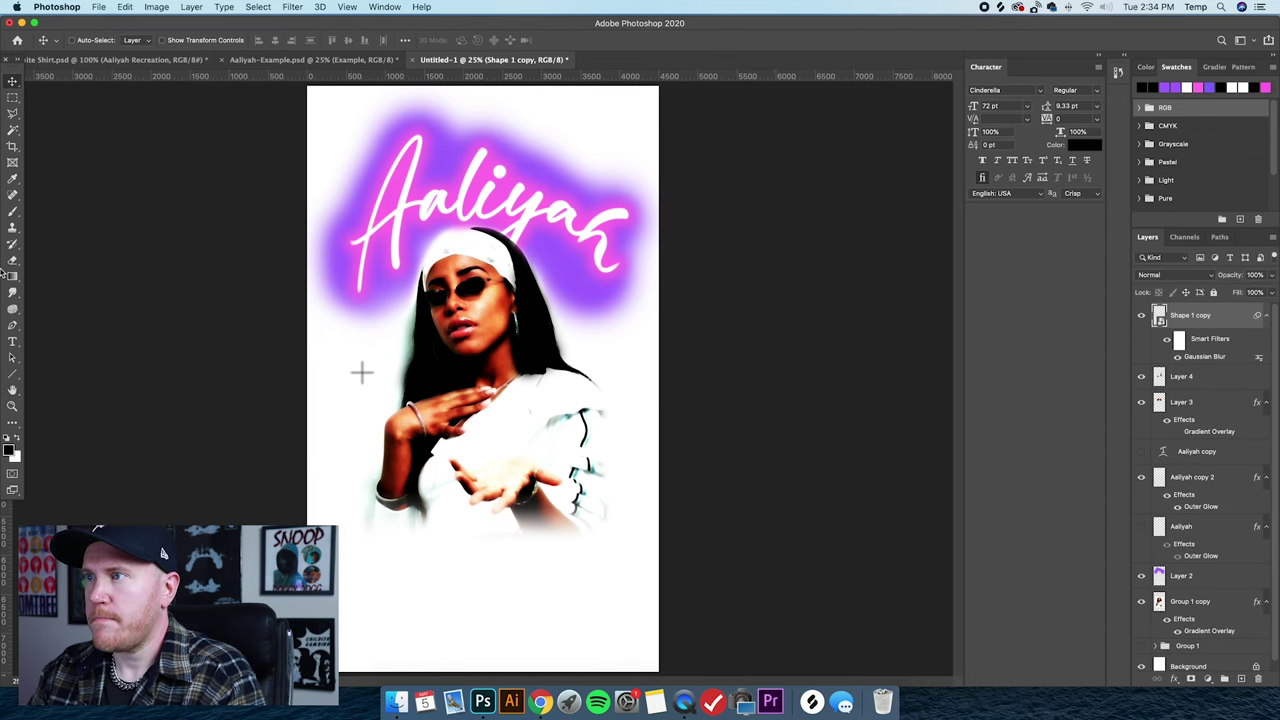
Rasterize the blurred plus sign's smart object layer for painting with the Brush tool.
click(13, 212)
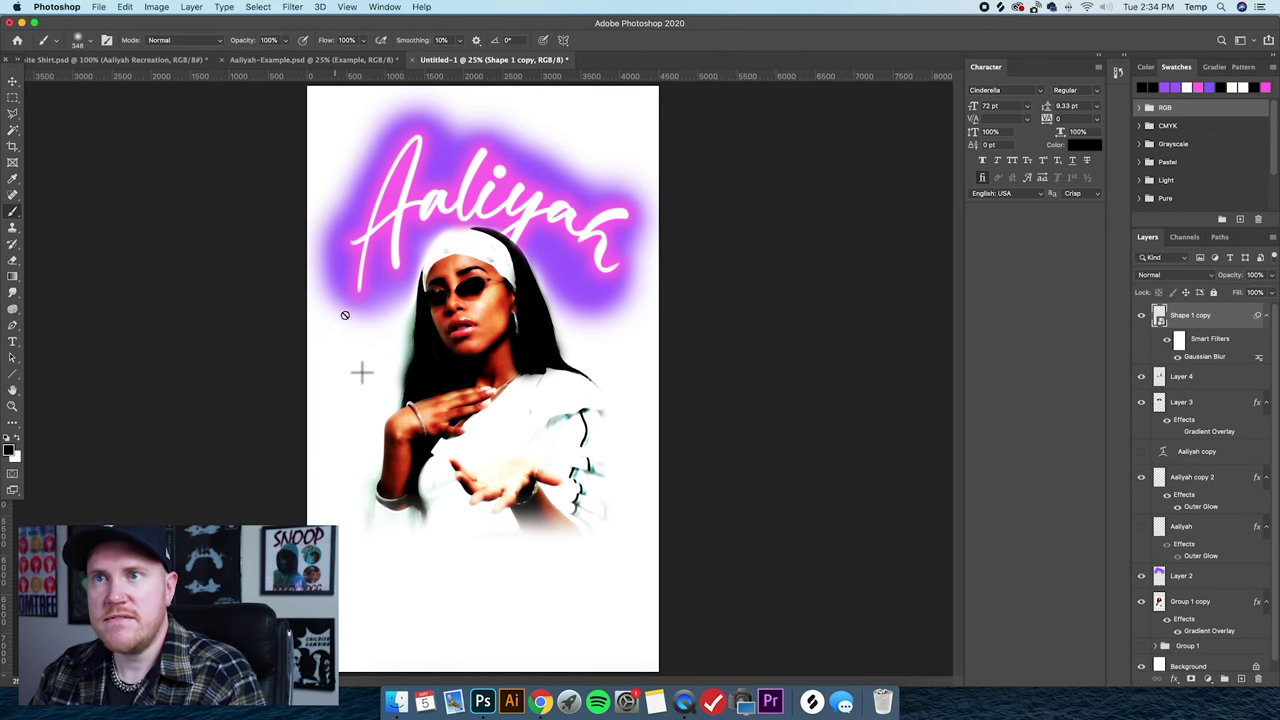
click(191, 7)
mouse_move(197, 22)
right_click(1236, 312)
click(1128, 358)
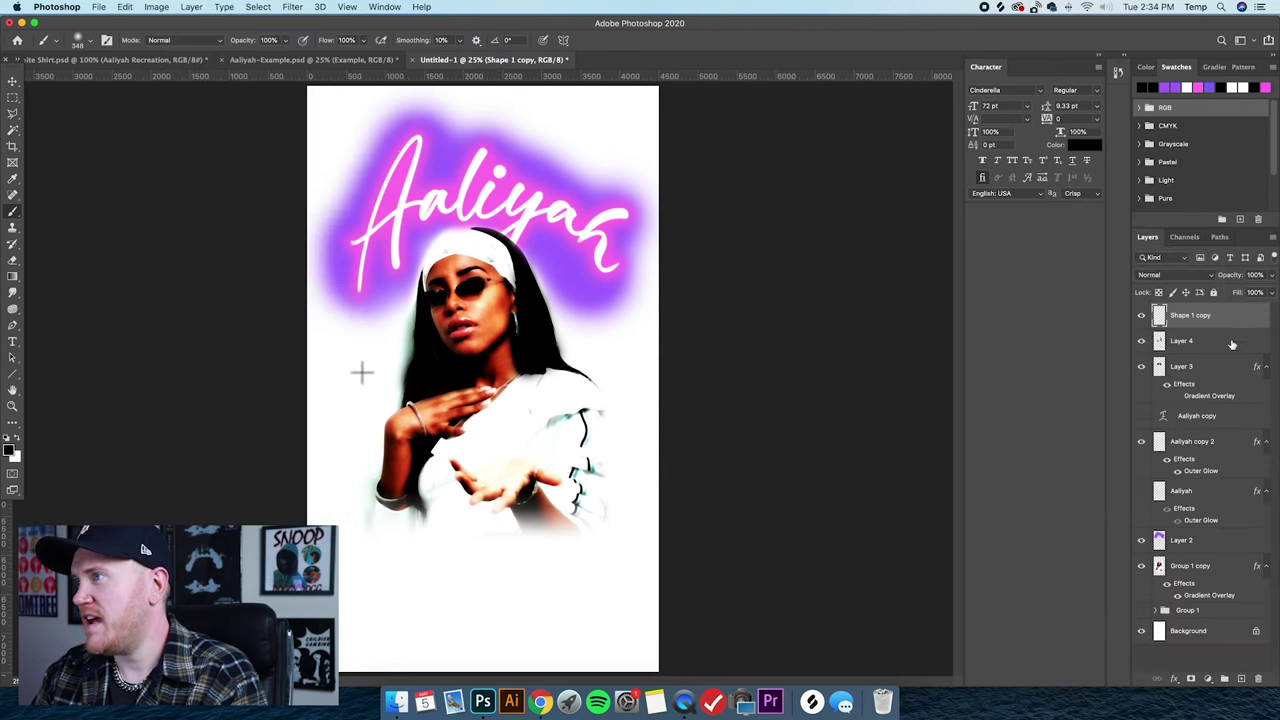
Set the soft black brush to 159 px and dab a glow at the center of the plus sign.
click(91, 40)
drag(133, 80, 121, 80)
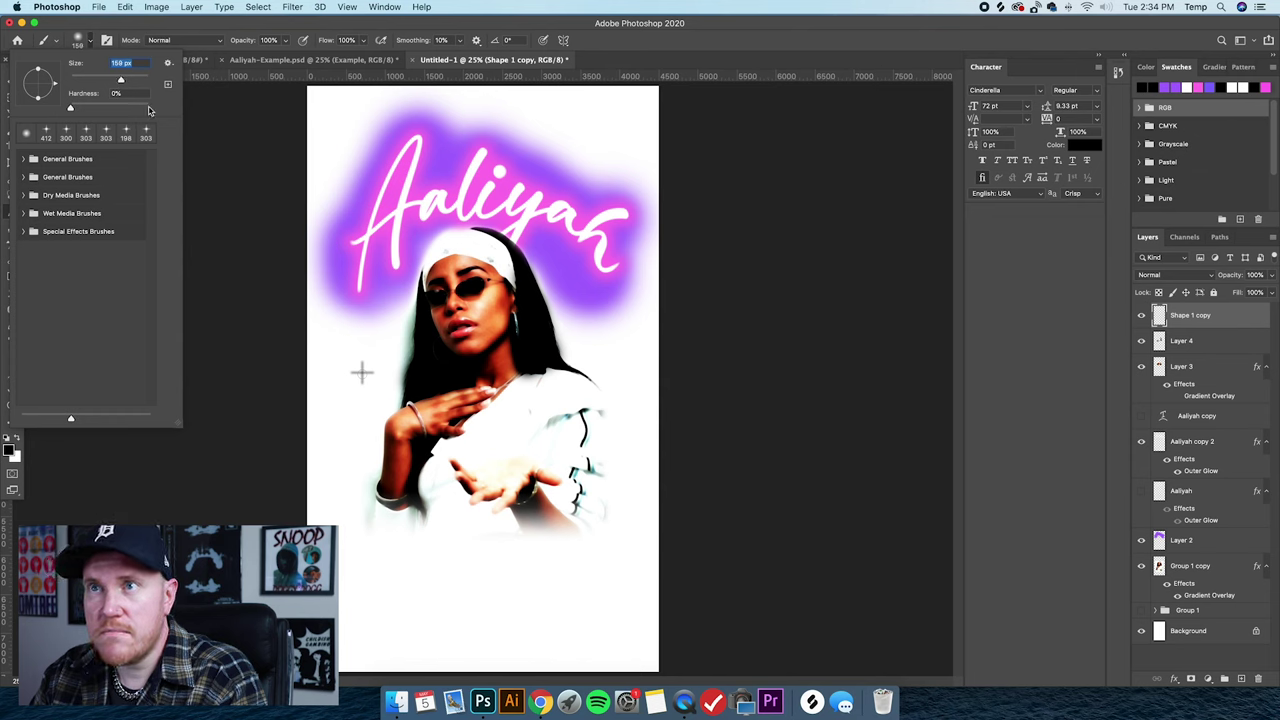
key(Return)
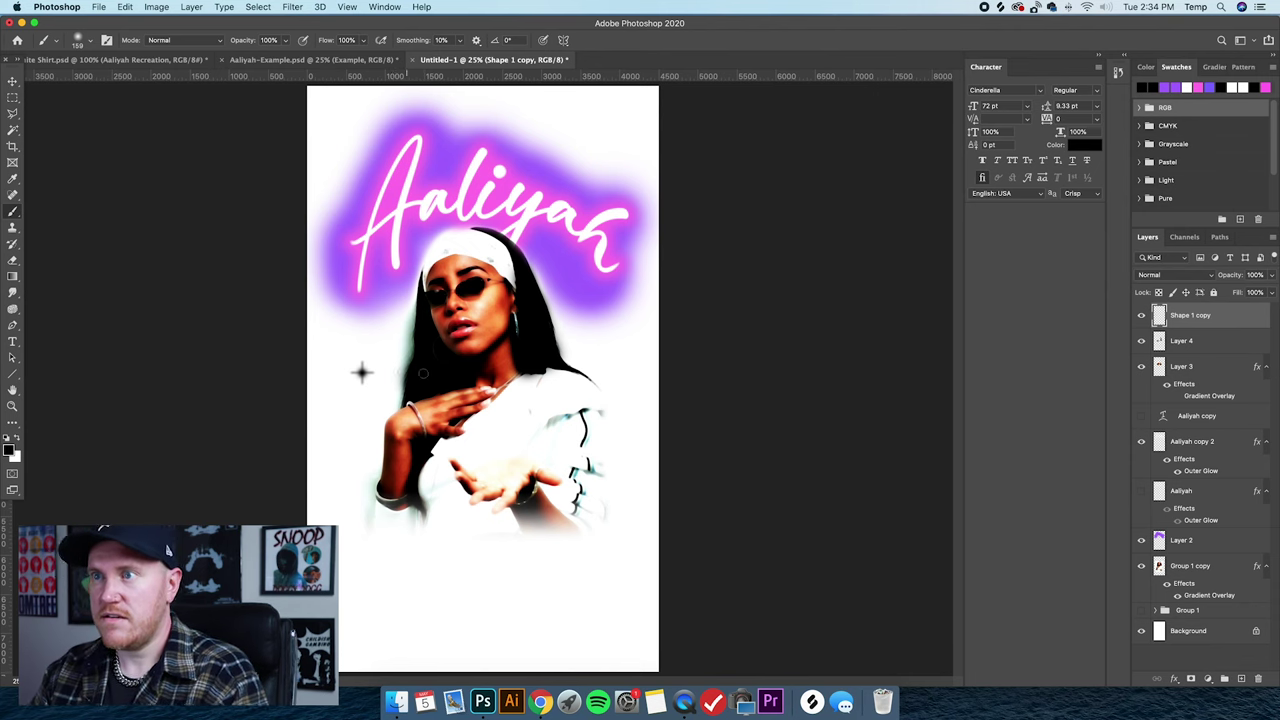
Taper the arms of the plus sign into a sparkle by erasing their edges with a soft 118 px eraser.
key(super+equal)
key(super+equal)
key(super+equal)
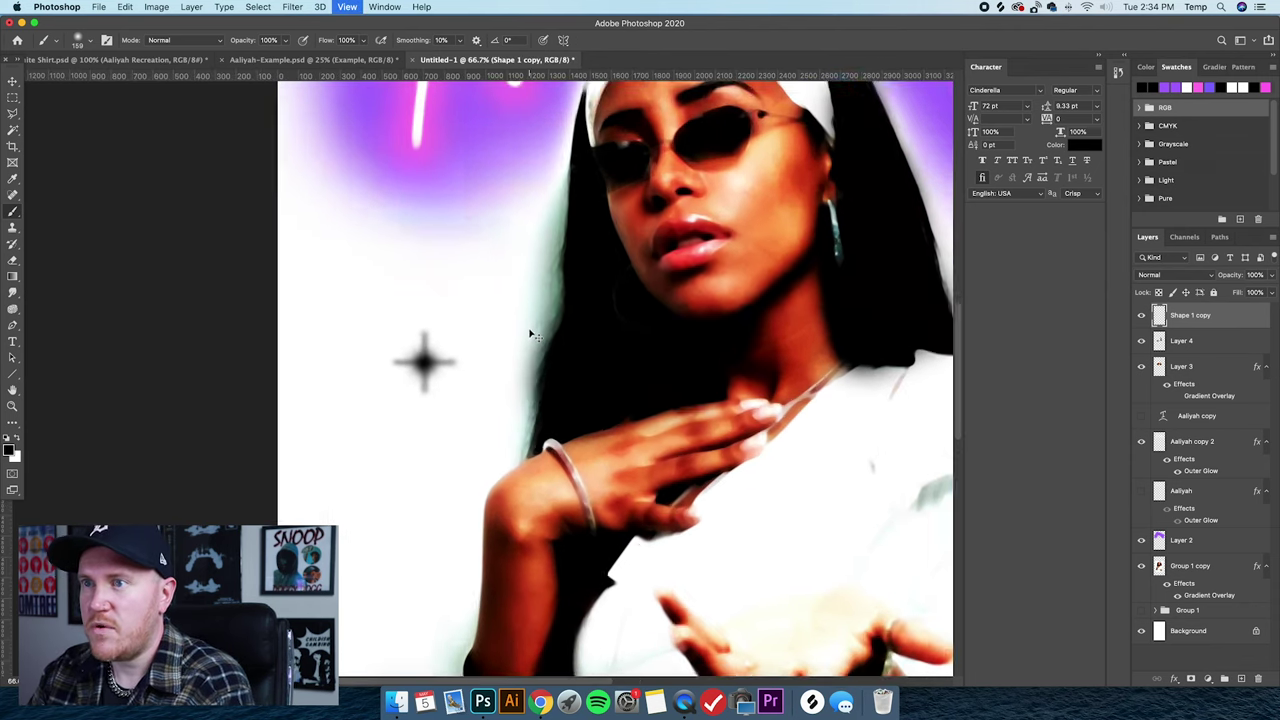
key(super+equal)
click(12, 259)
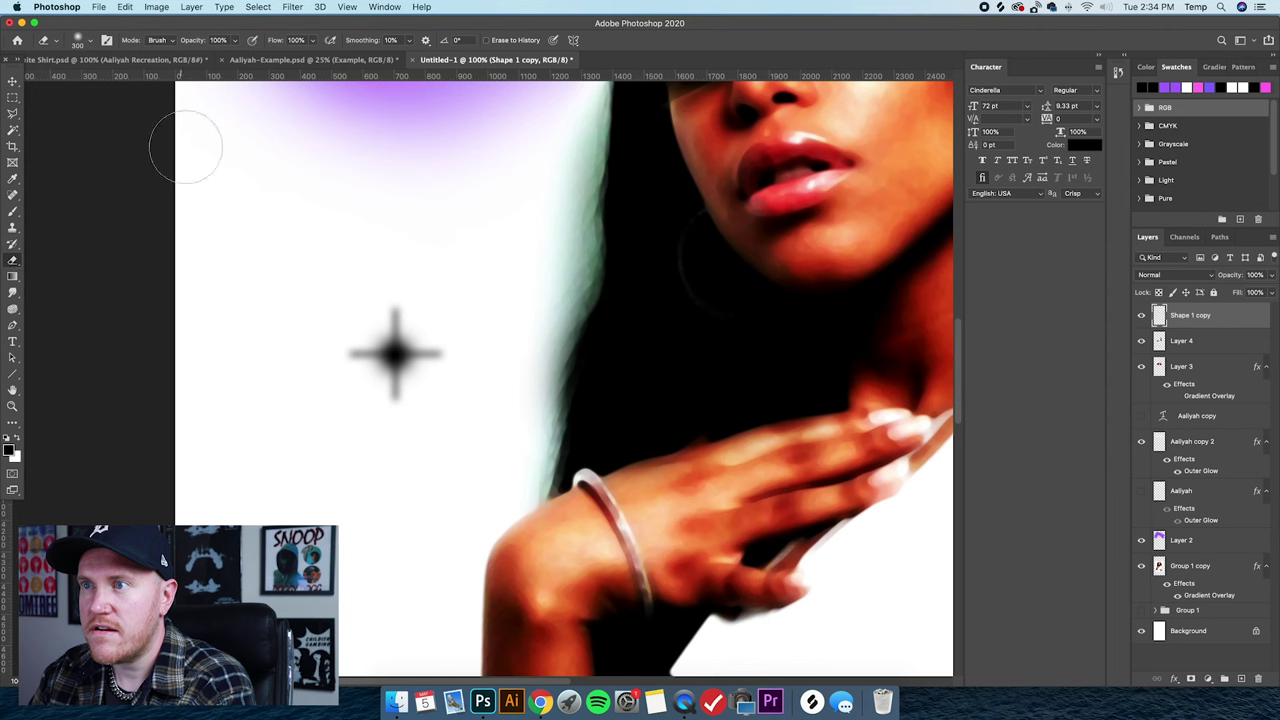
click(91, 41)
drag(110, 52, 98, 52)
click(372, 301)
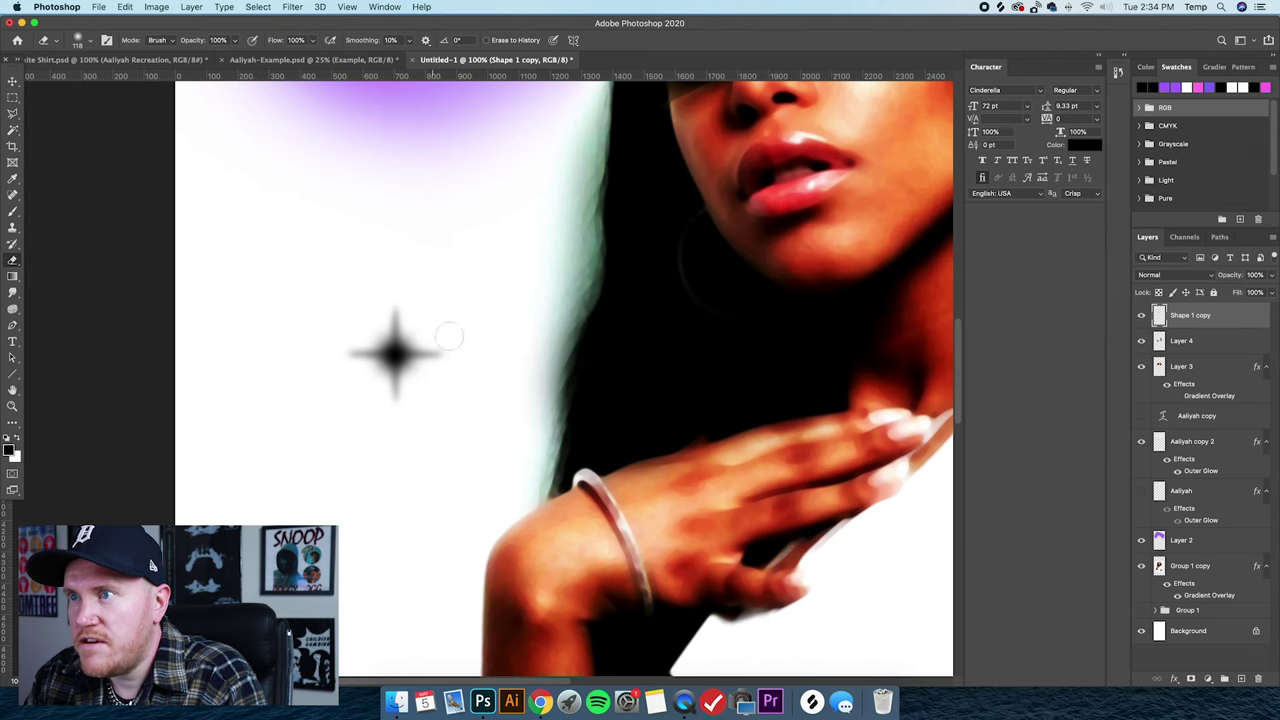
Enclose the black sparkle in a rectangular marquee selection with a small margin around it.
key(super+minus)
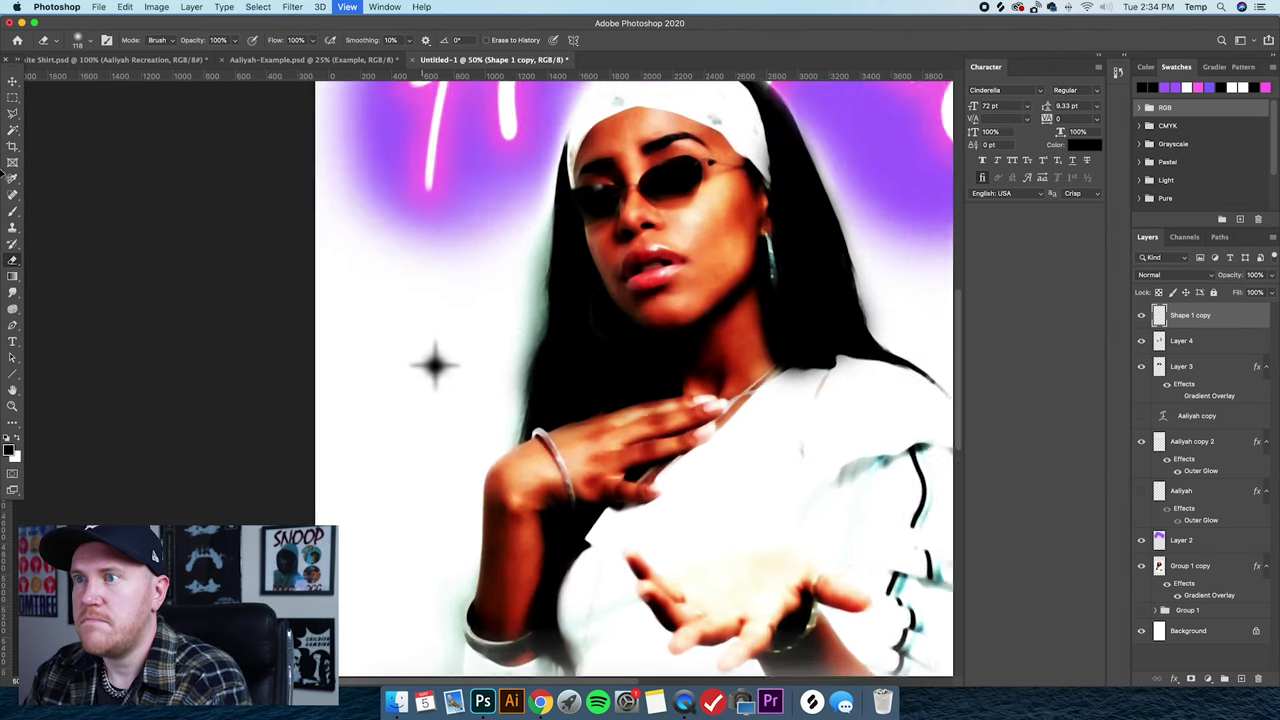
key(super+plus)
key(m)
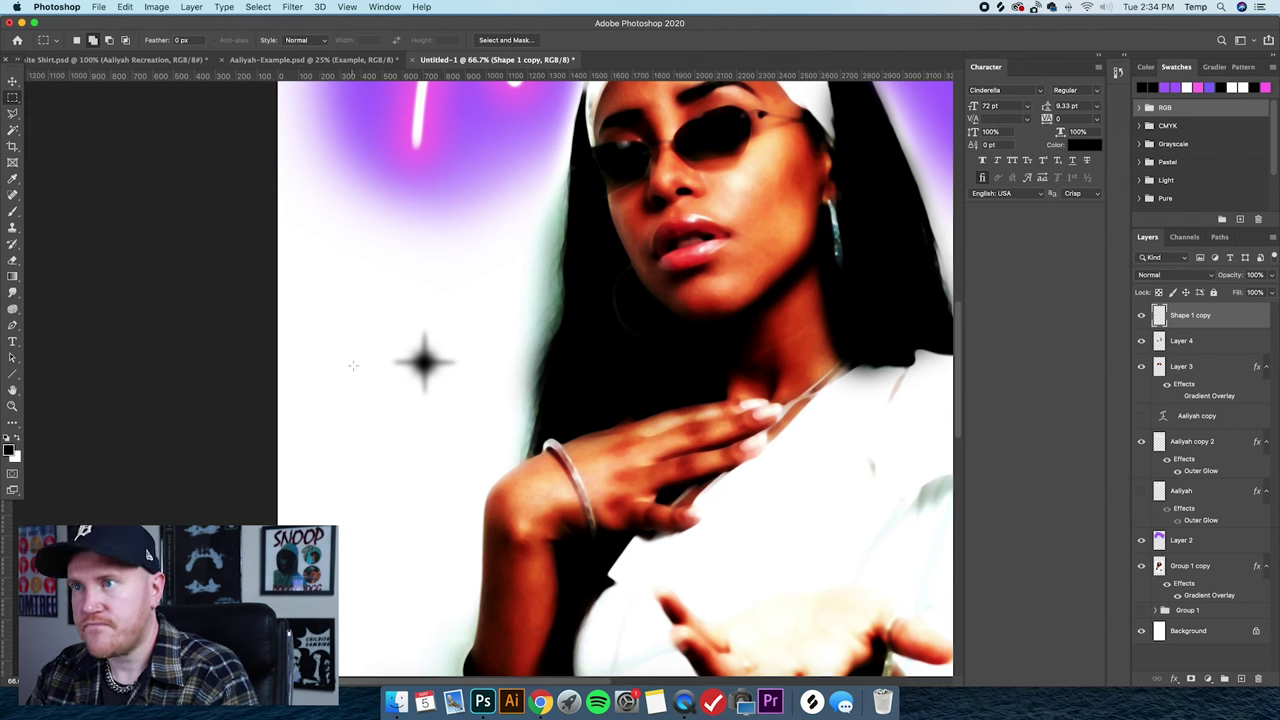
click(13, 100)
click(70, 97)
drag(379, 320, 475, 405)
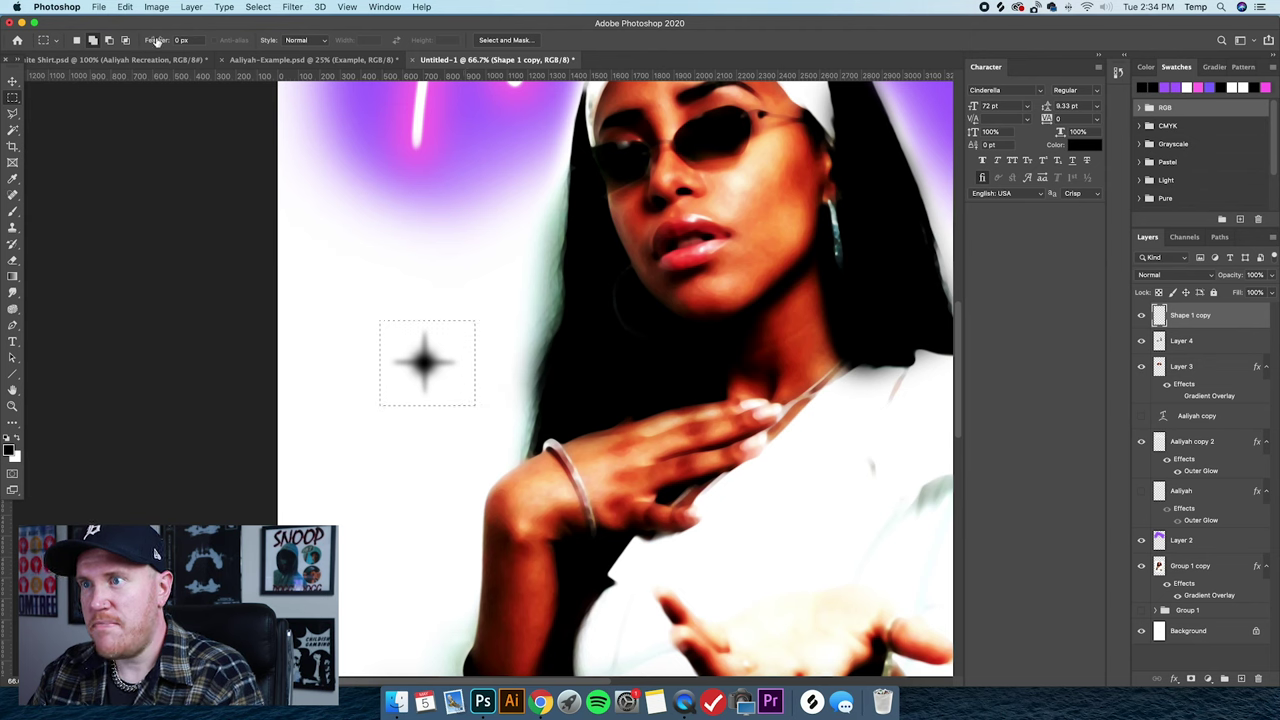
Define the selected sparkle as a brush preset named "Sparkle Brush 01" and clear the selection.
click(125, 7)
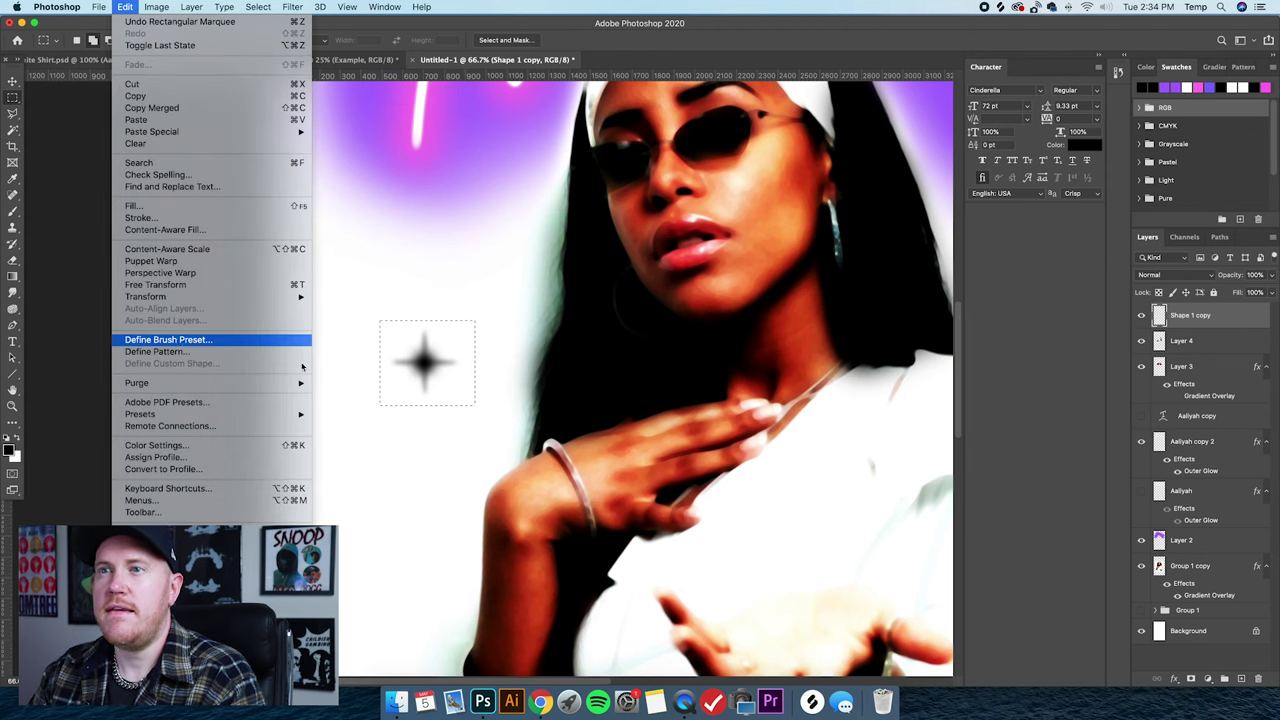
click(235, 341)
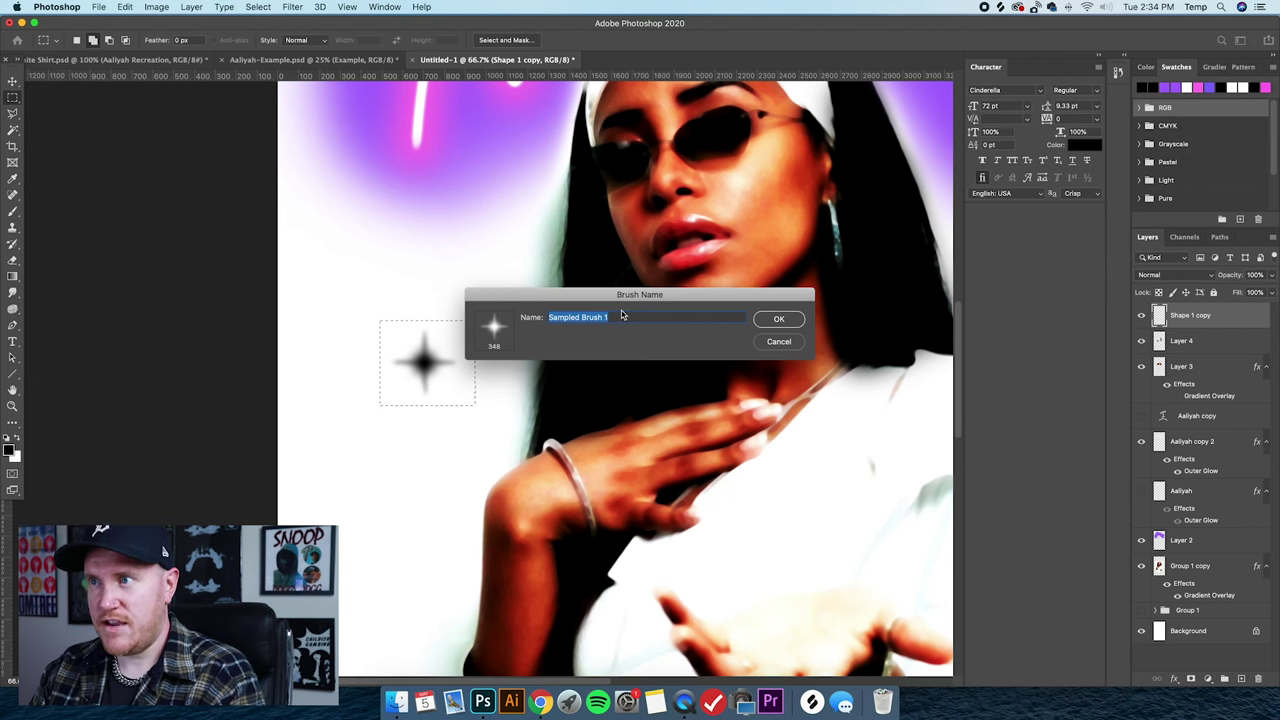
text(Sparkle B)
key(Return)
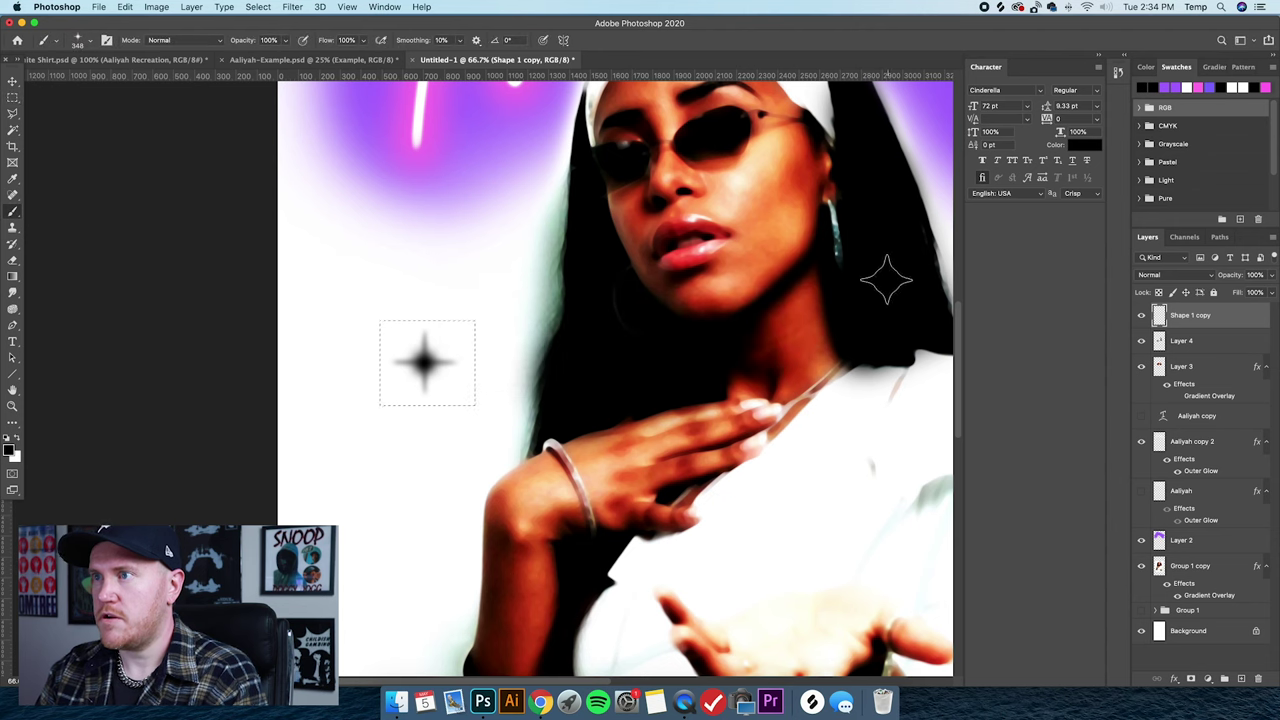
click(12, 97)
right_click(463, 240)
click(472, 245)
key(super+0)
click(1141, 316)
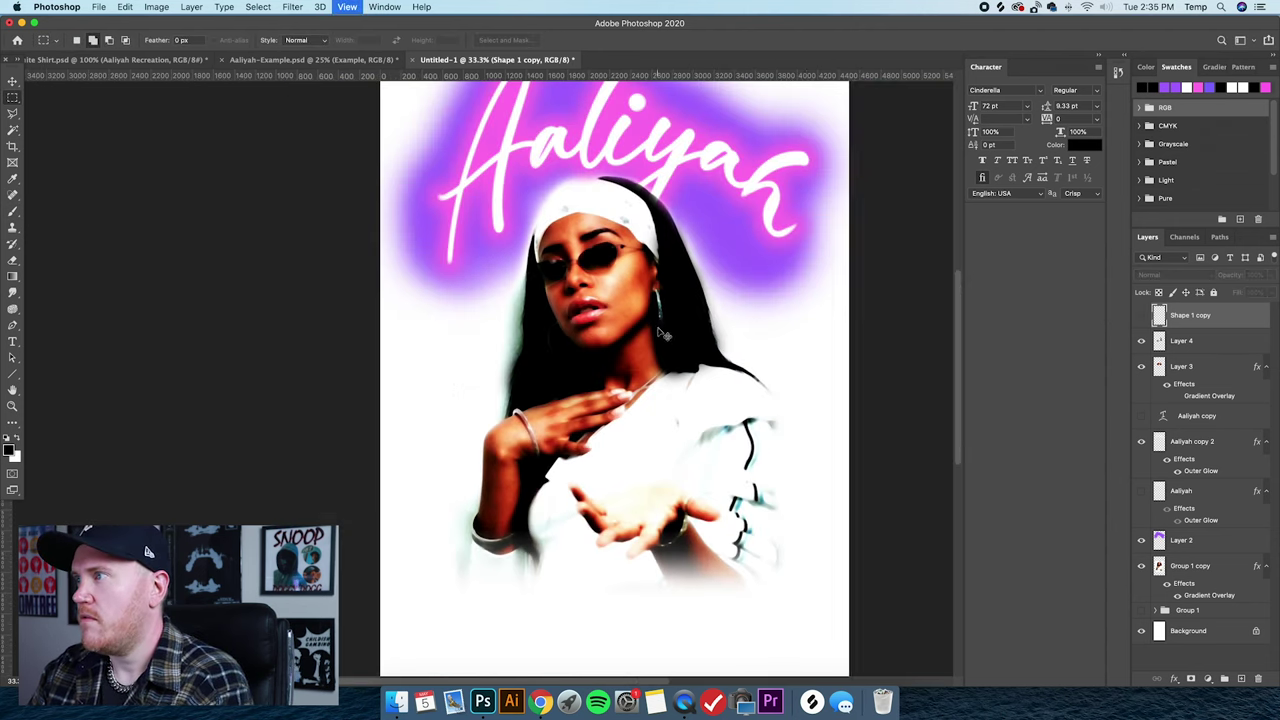
key(super+minus)
click(12, 211)
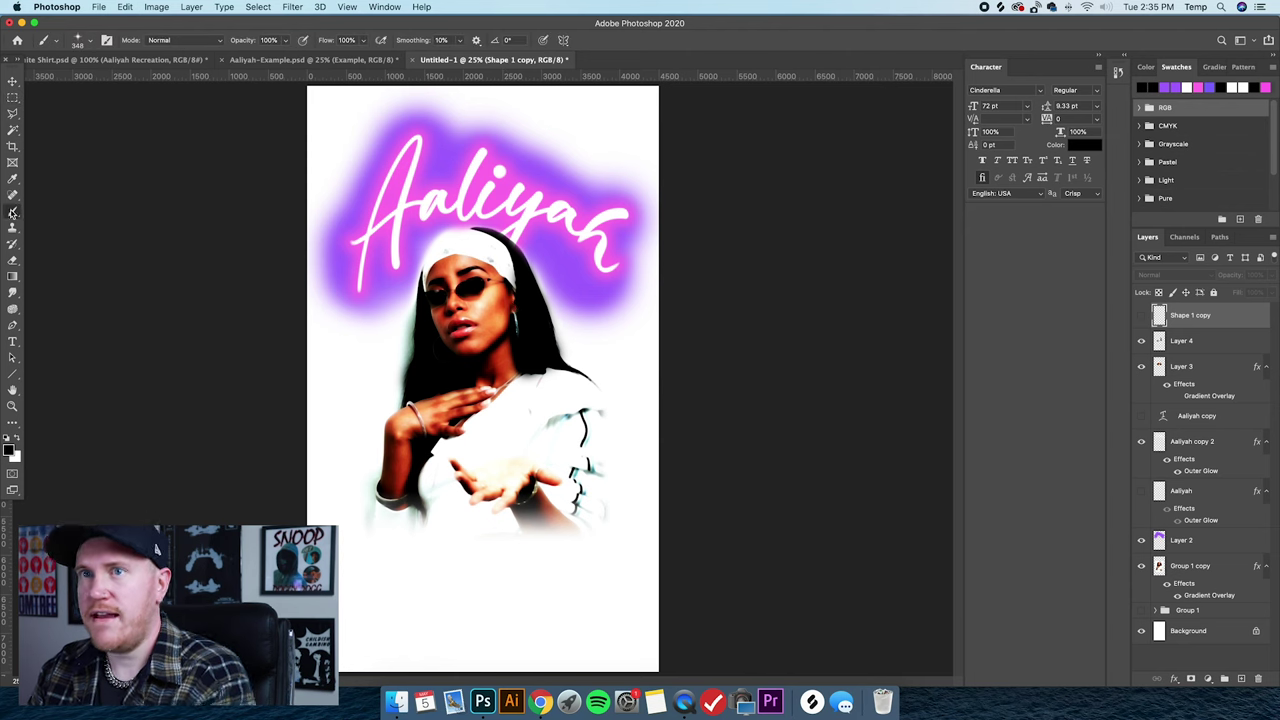
click(191, 7)
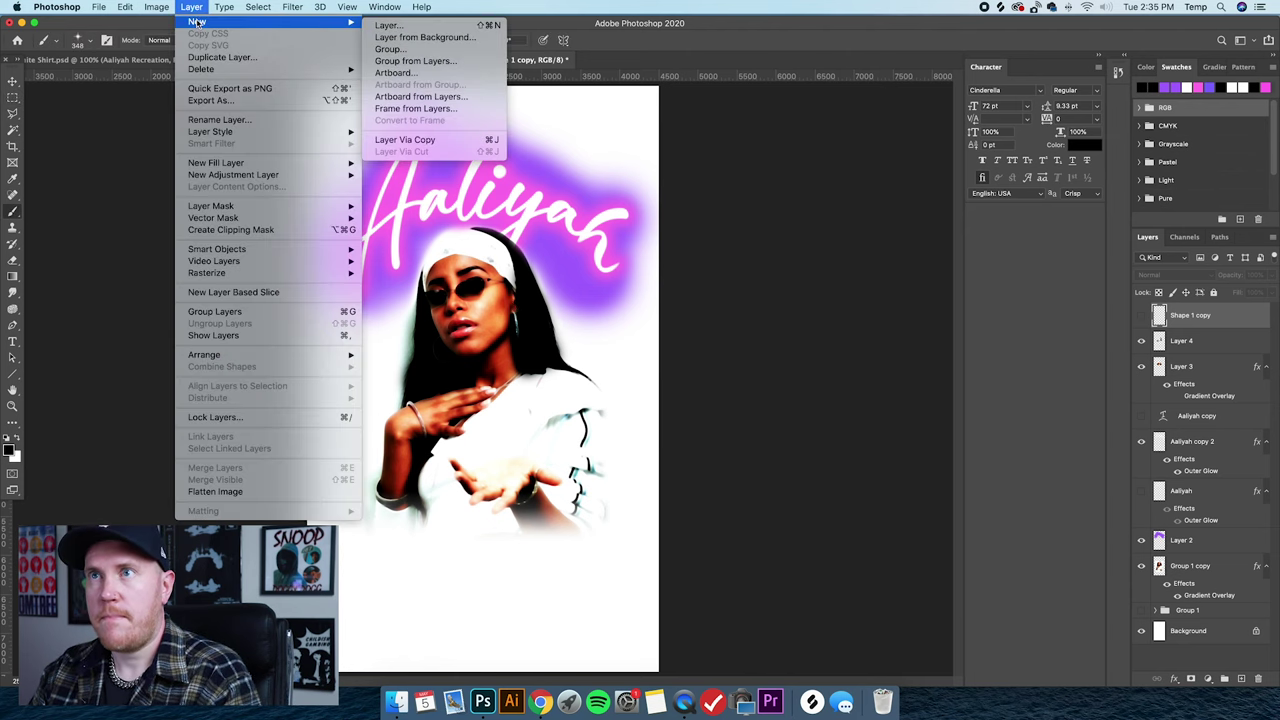
click(1158, 341)
click(1141, 316)
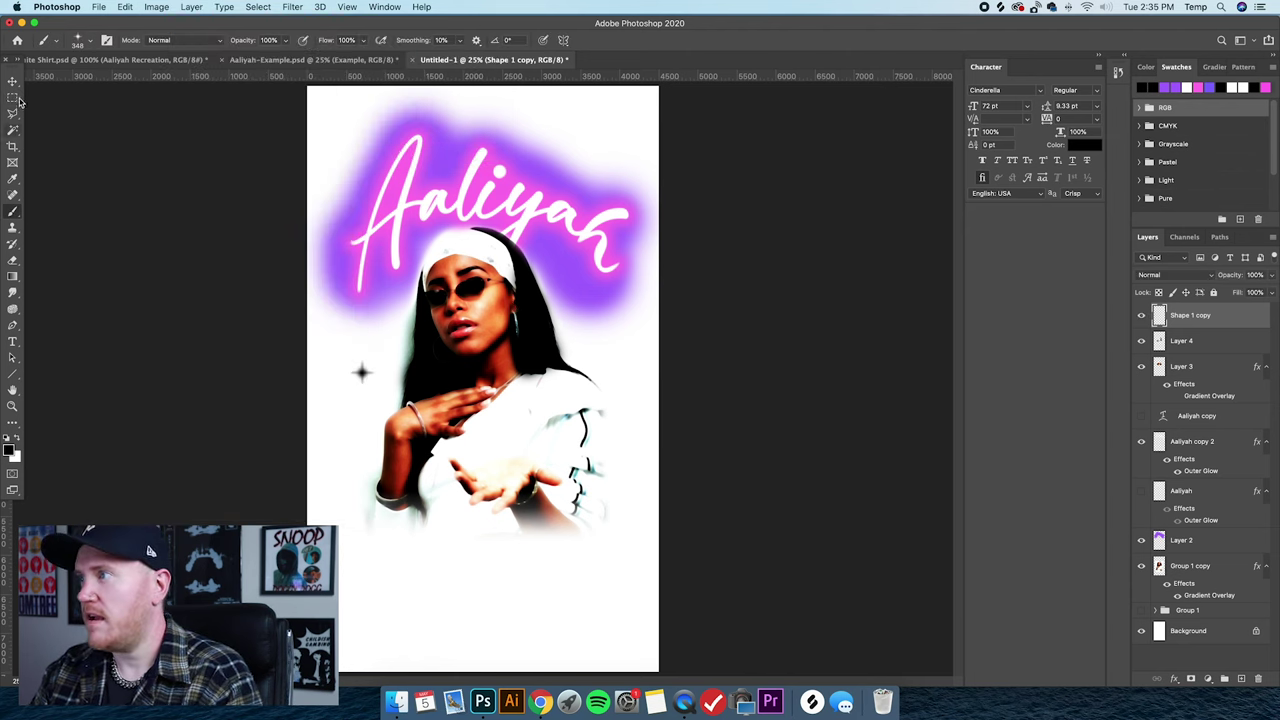
Delete the original black sparkle from the Shape 1 copy layer with a marquee selection, then deselect.
click(12, 97)
drag(400, 330, 286, 425)
right_click(490, 237)
click(490, 237)
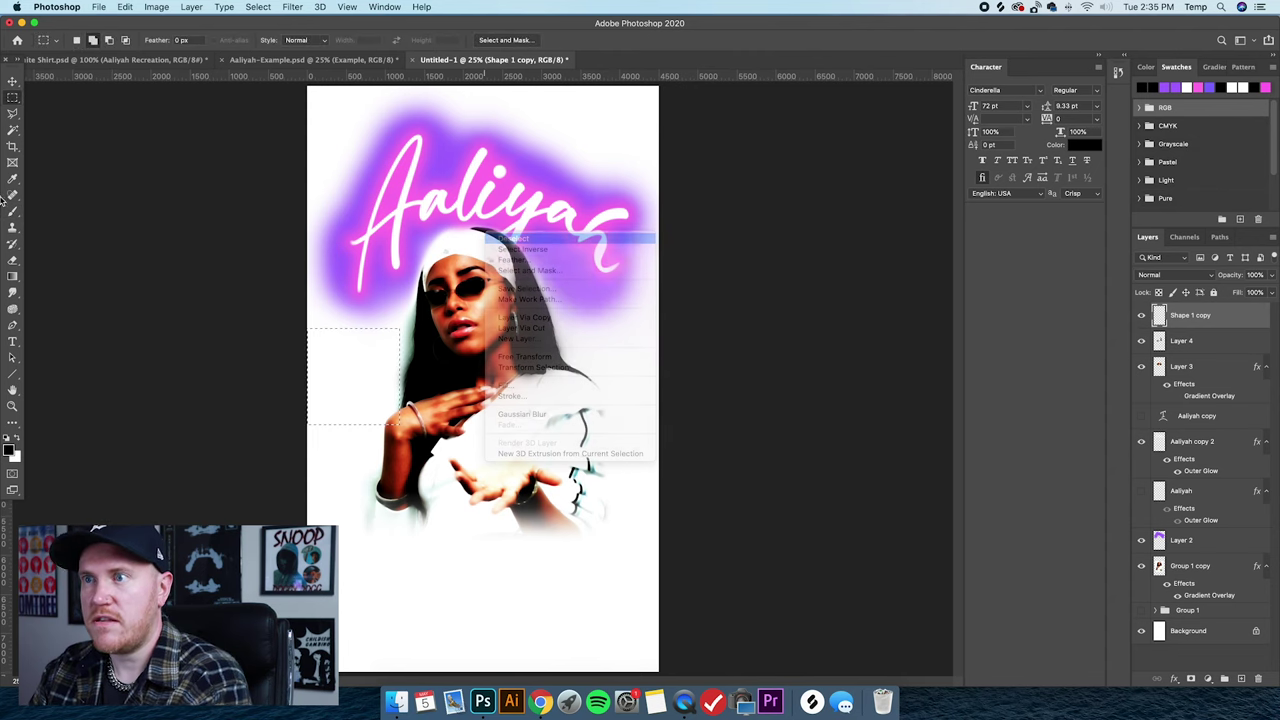
Paint in white with the 348 px sparkle brush rotated to -24° and stamp one sparkle on the hoop earring.
click(12, 211)
click(16, 441)
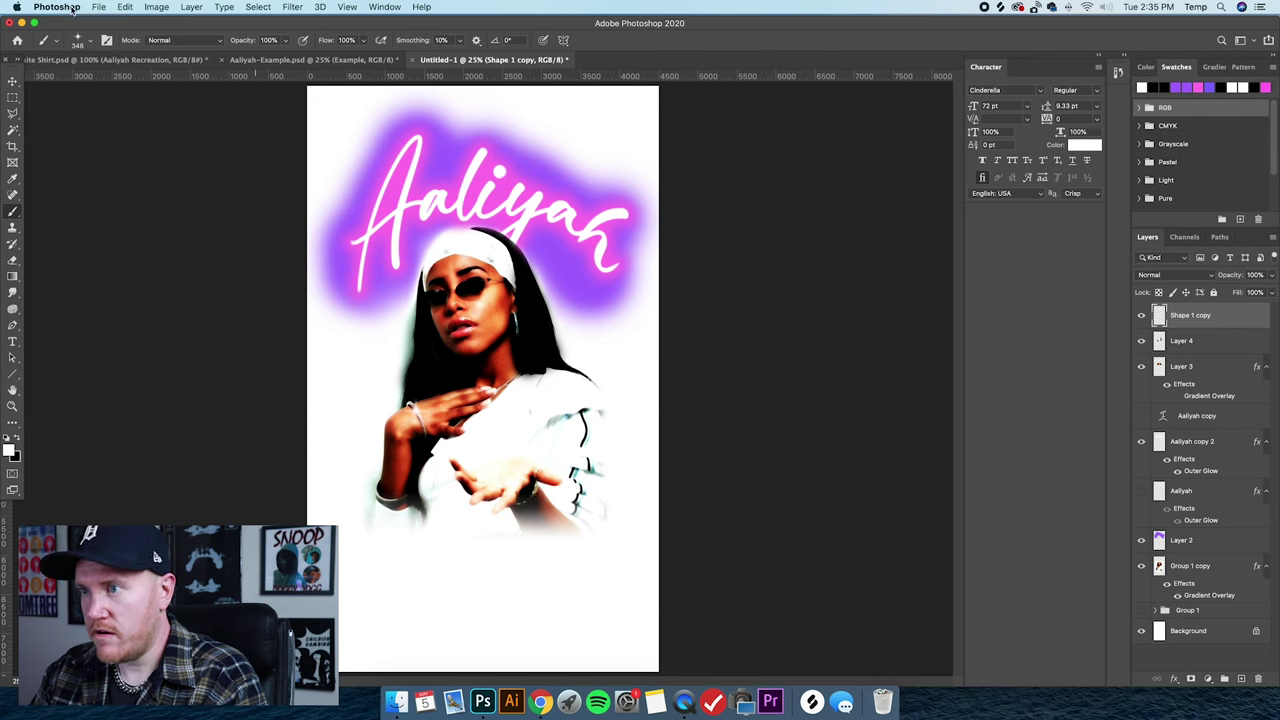
click(515, 321)
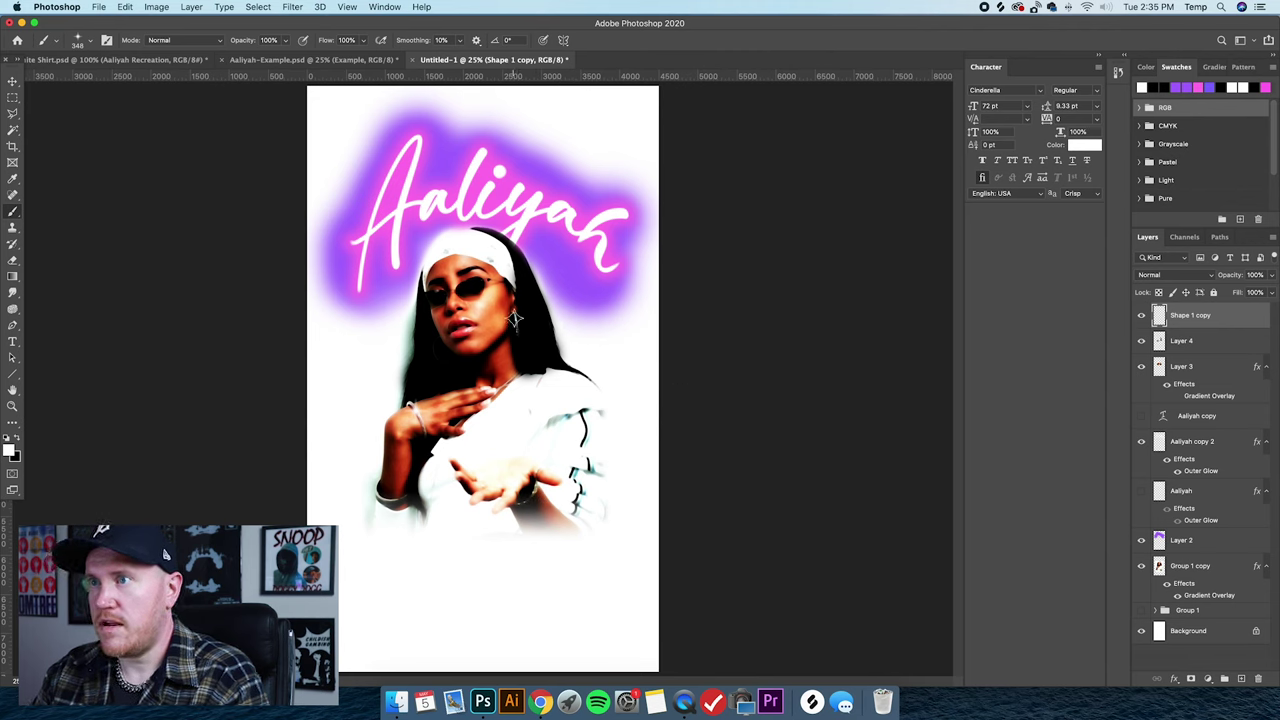
key(super+z)
click(91, 41)
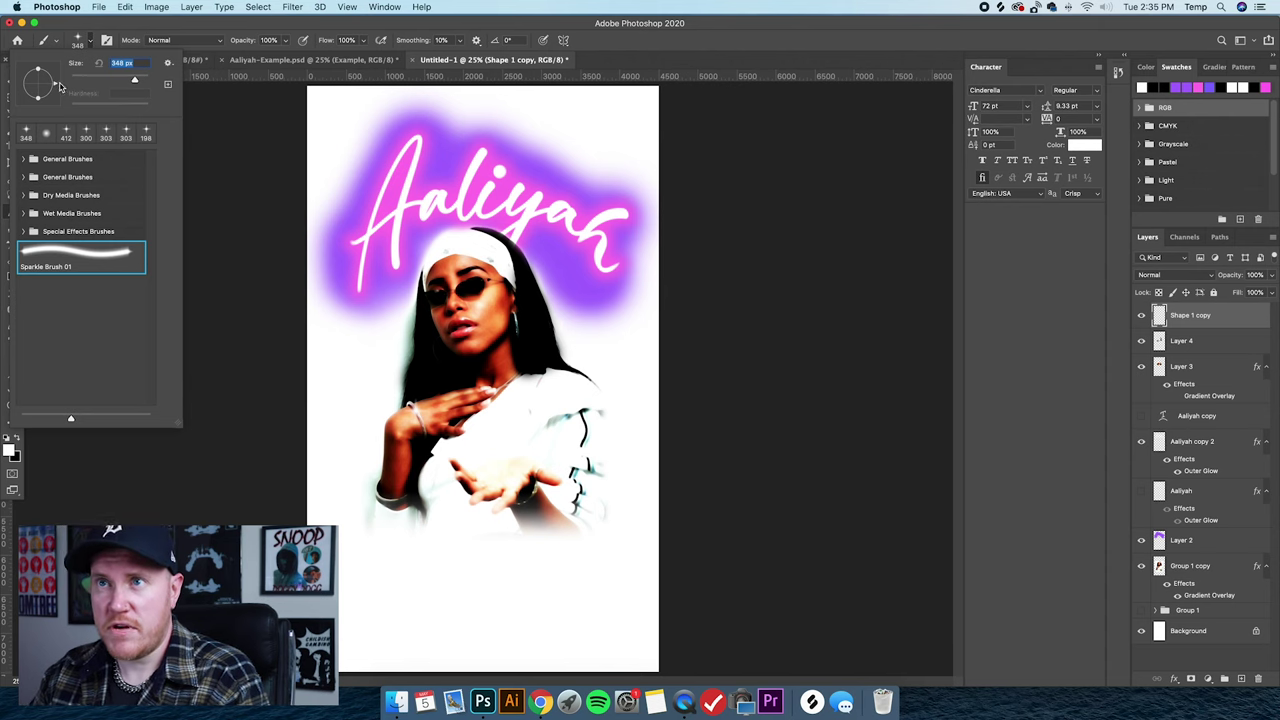
click(79, 47)
click(91, 43)
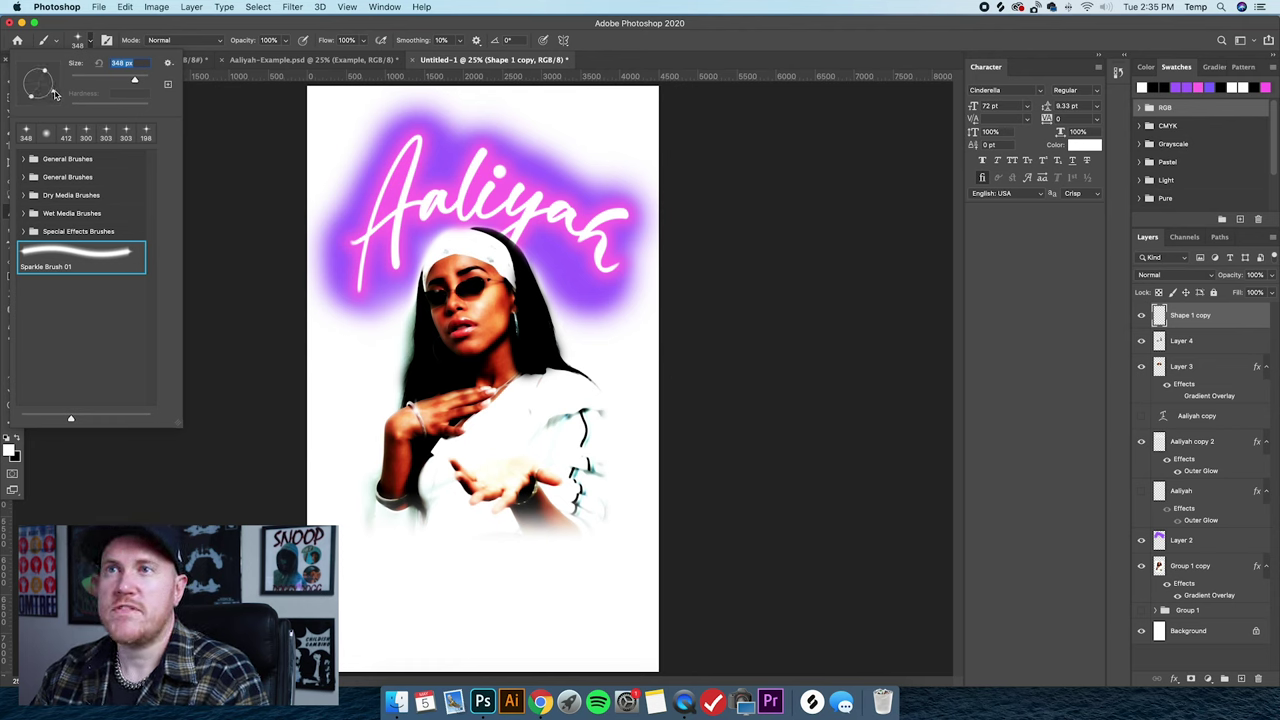
drag(55, 94, 56, 94)
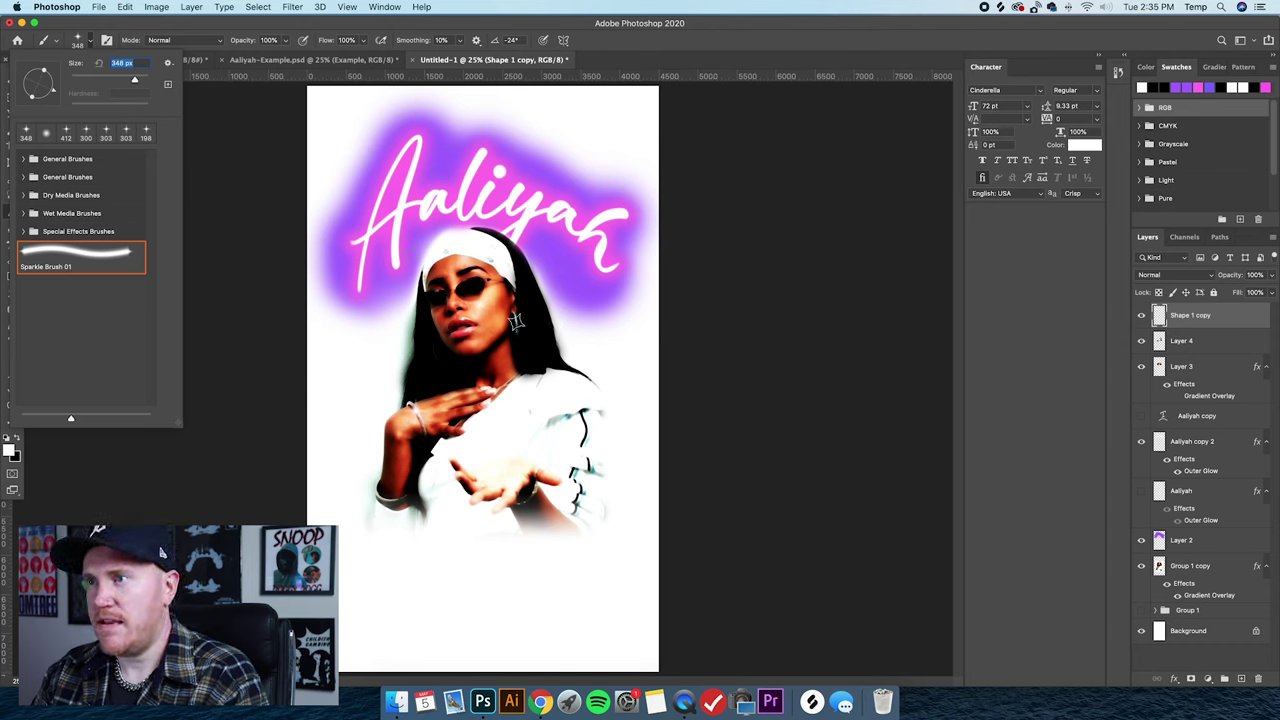
click(517, 320)
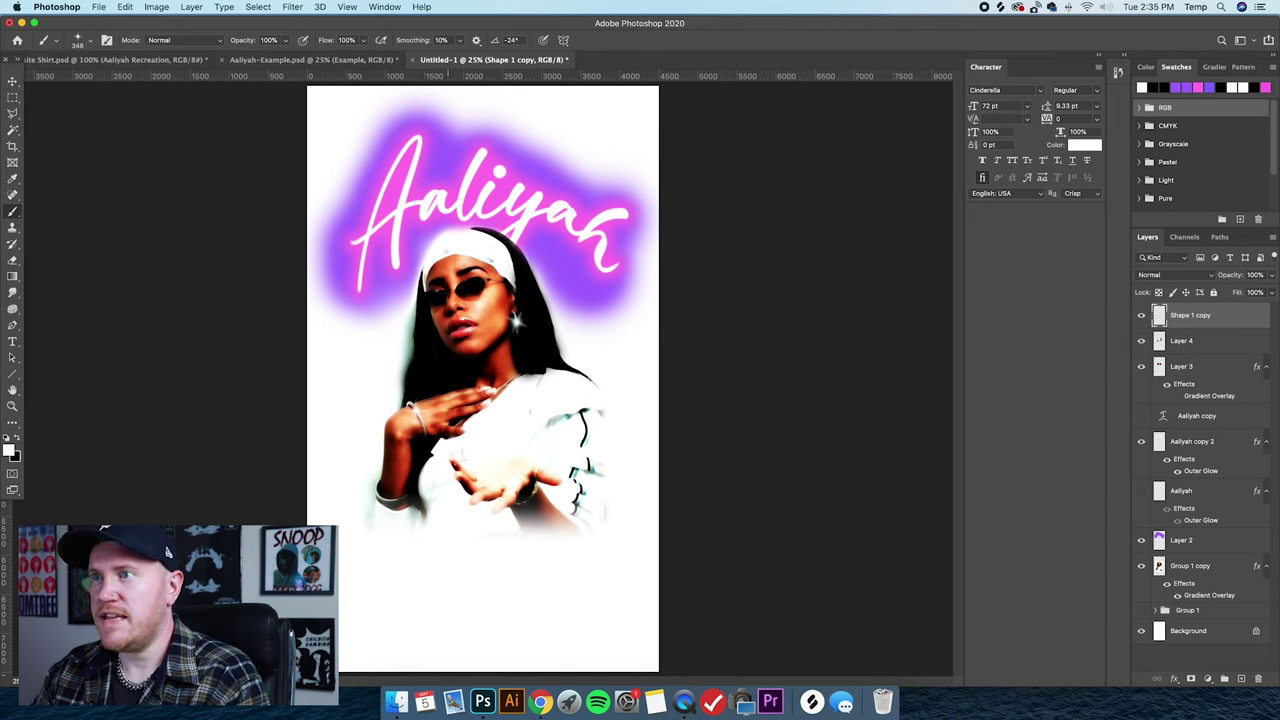
Rotate the sparkle brush to 170° and stamp a white sparkle on the outstretched hand's bracelet.
click(91, 41)
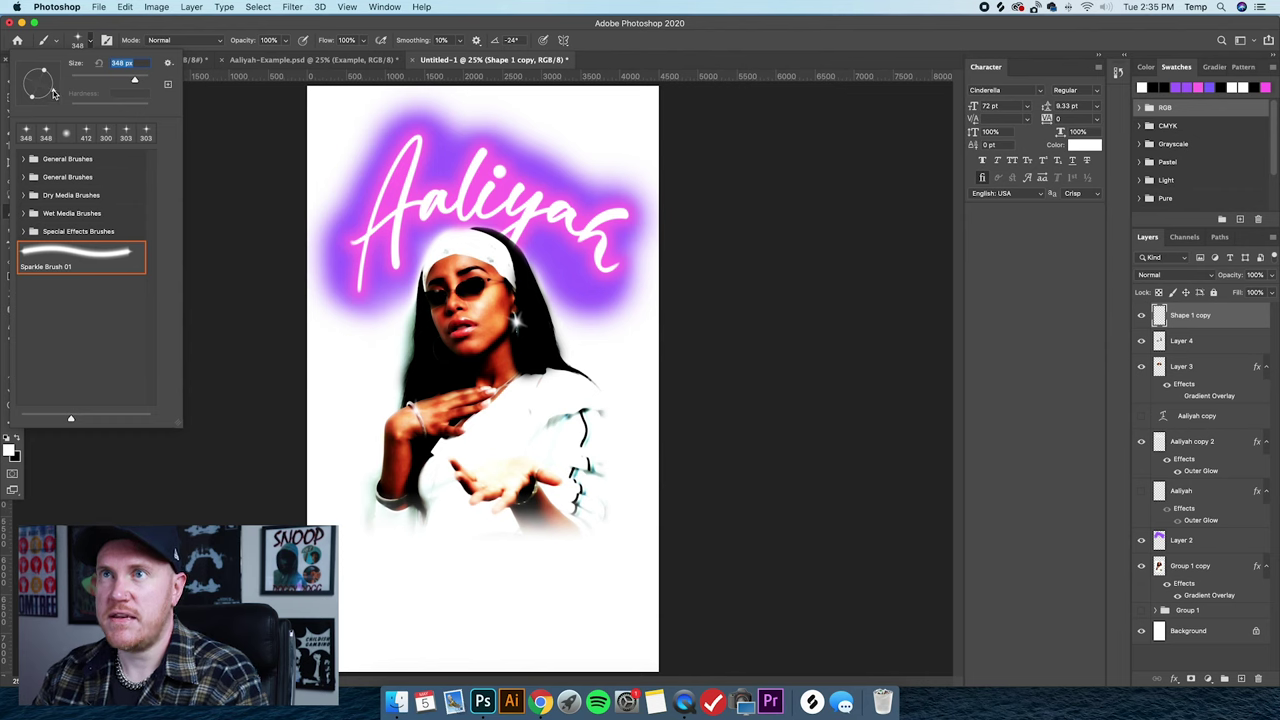
drag(27, 93, 27, 84)
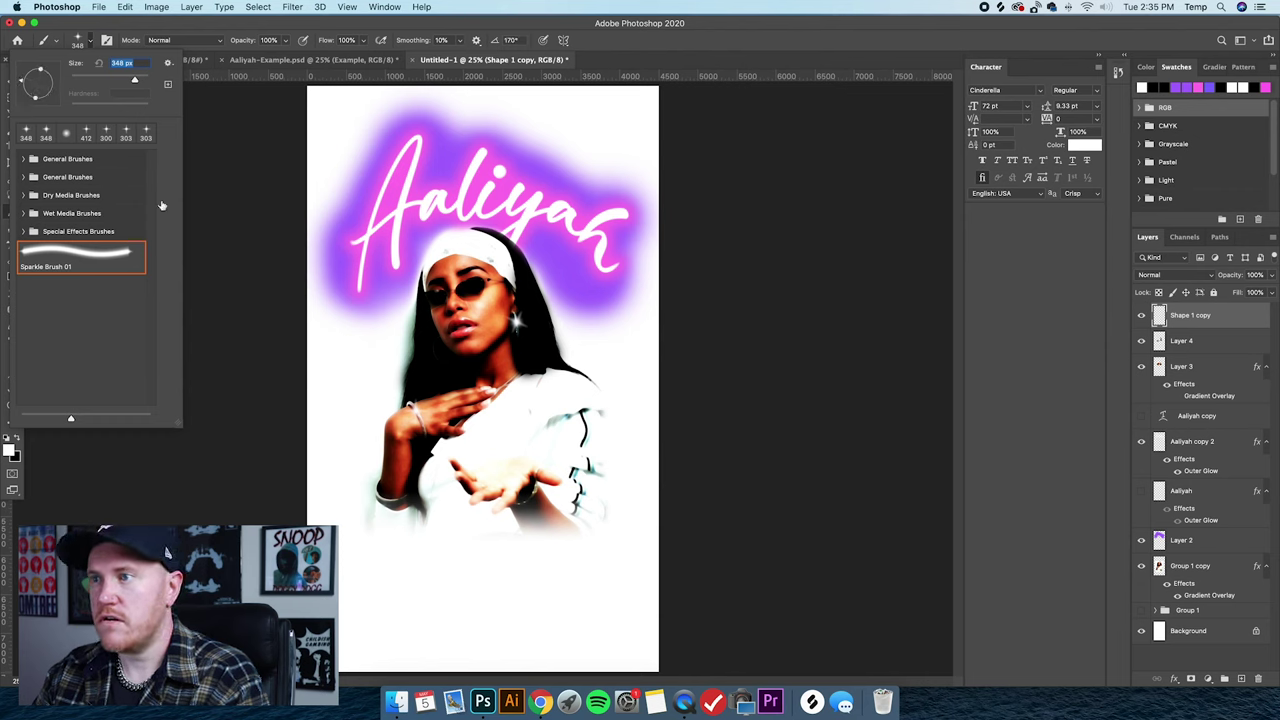
click(532, 493)
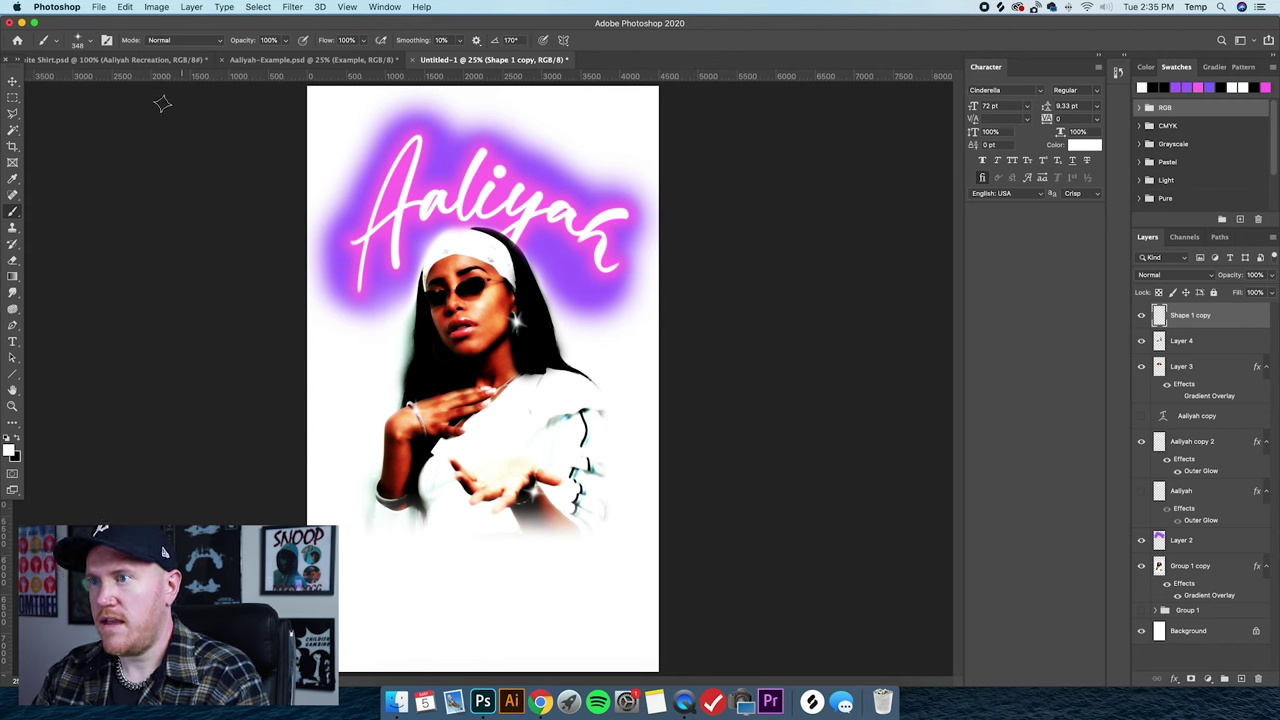
Rotate the sparkle brush to 139° and stamp a white sparkle on the bracelet of the raised arm, near the elbow.
click(91, 41)
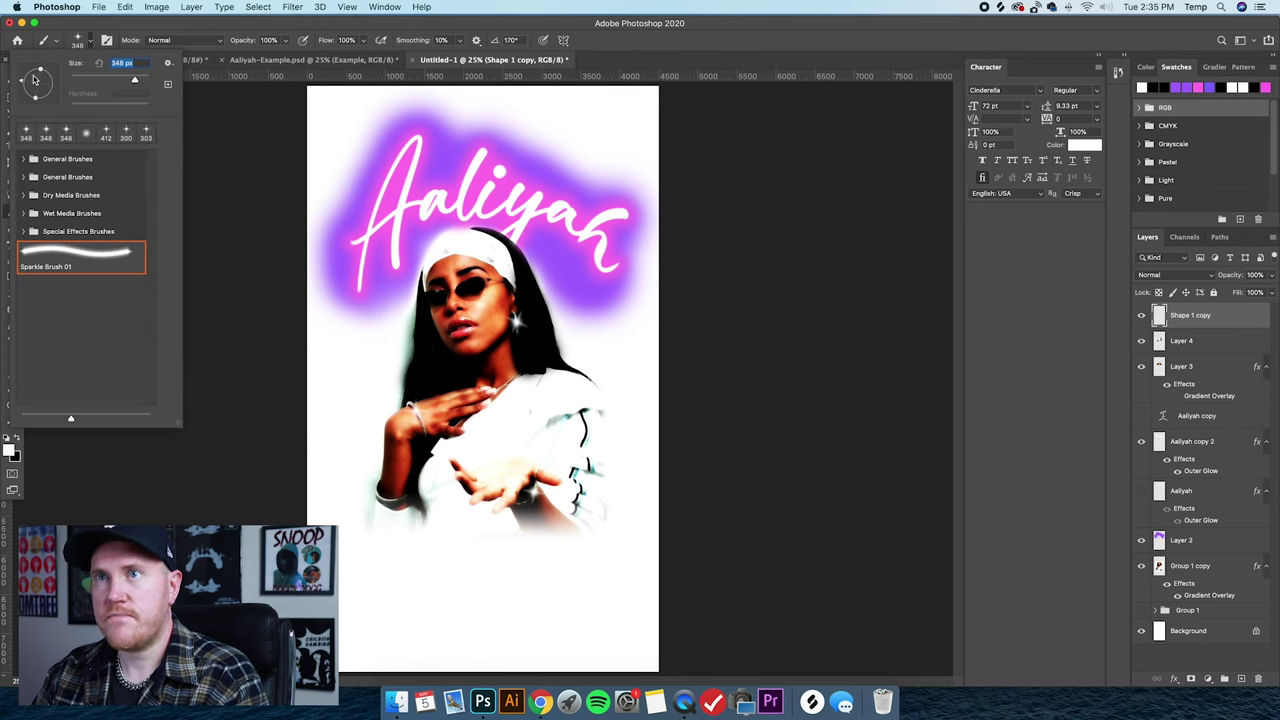
drag(23, 83, 26, 73)
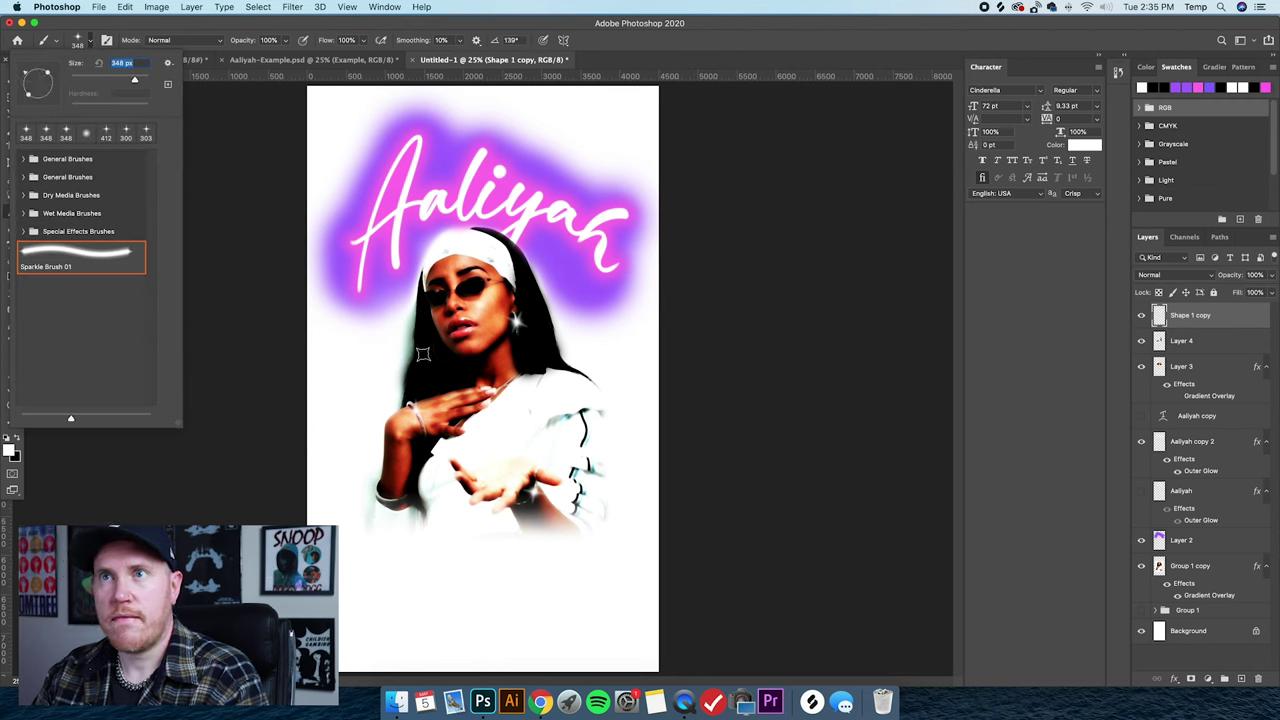
key(Return)
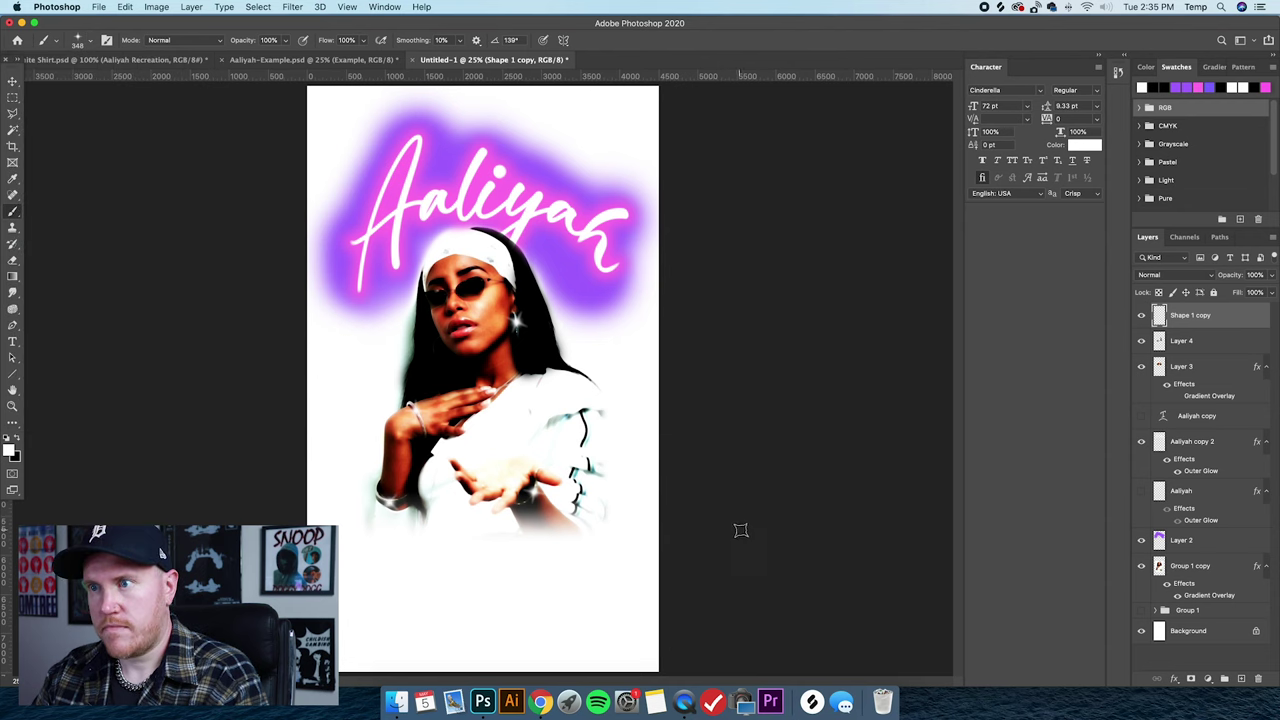
Set the sparkle brush angle to -180° so its points align vertically and horizontally.
click(12, 81)
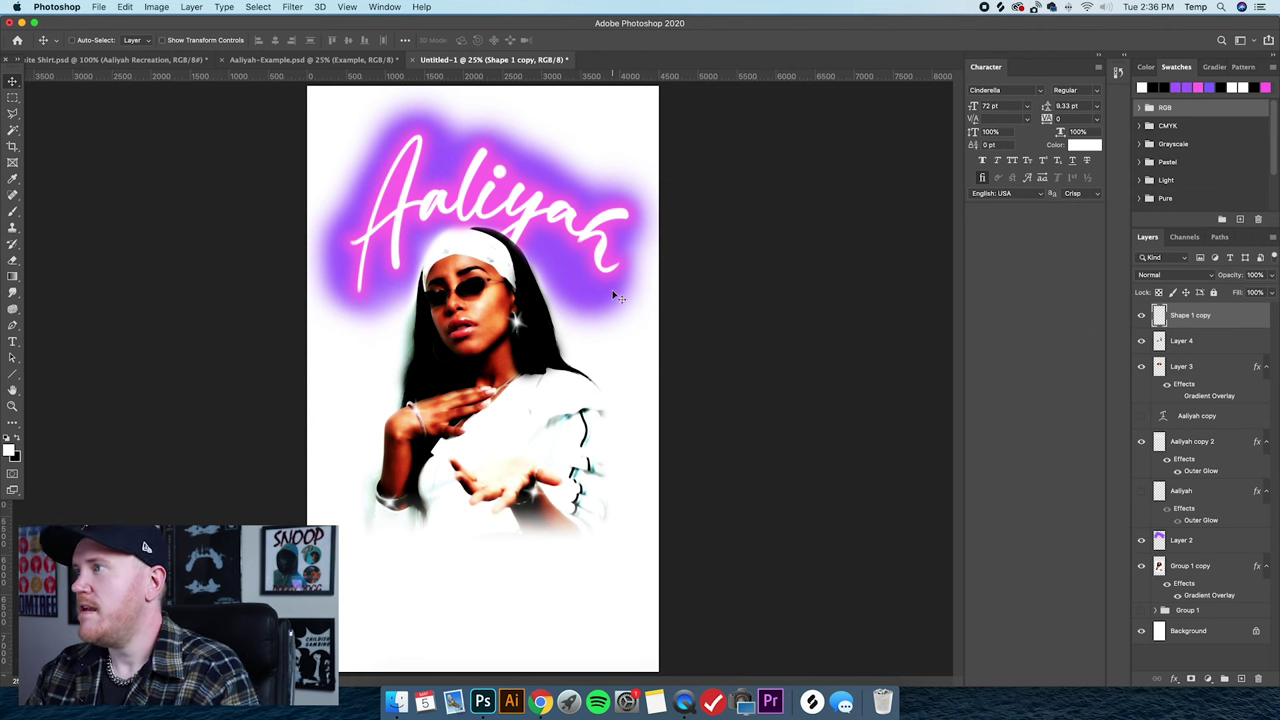
click(13, 212)
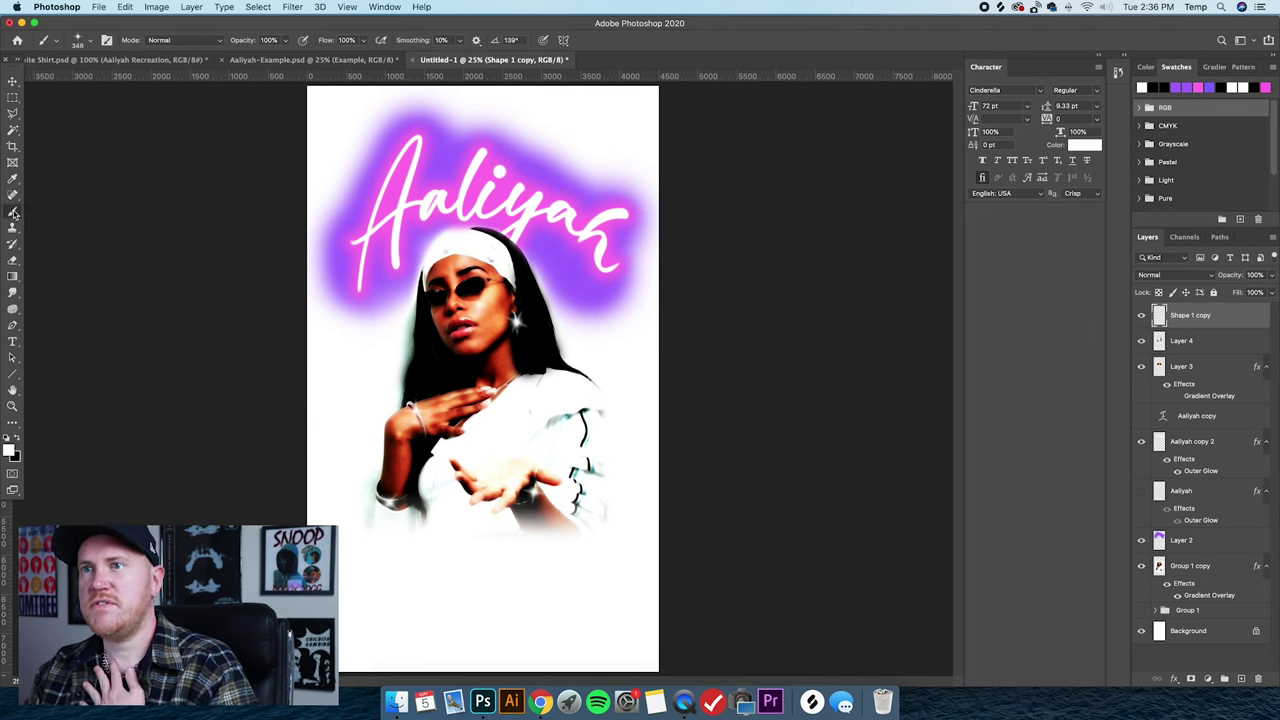
click(80, 41)
drag(26, 76, 27, 87)
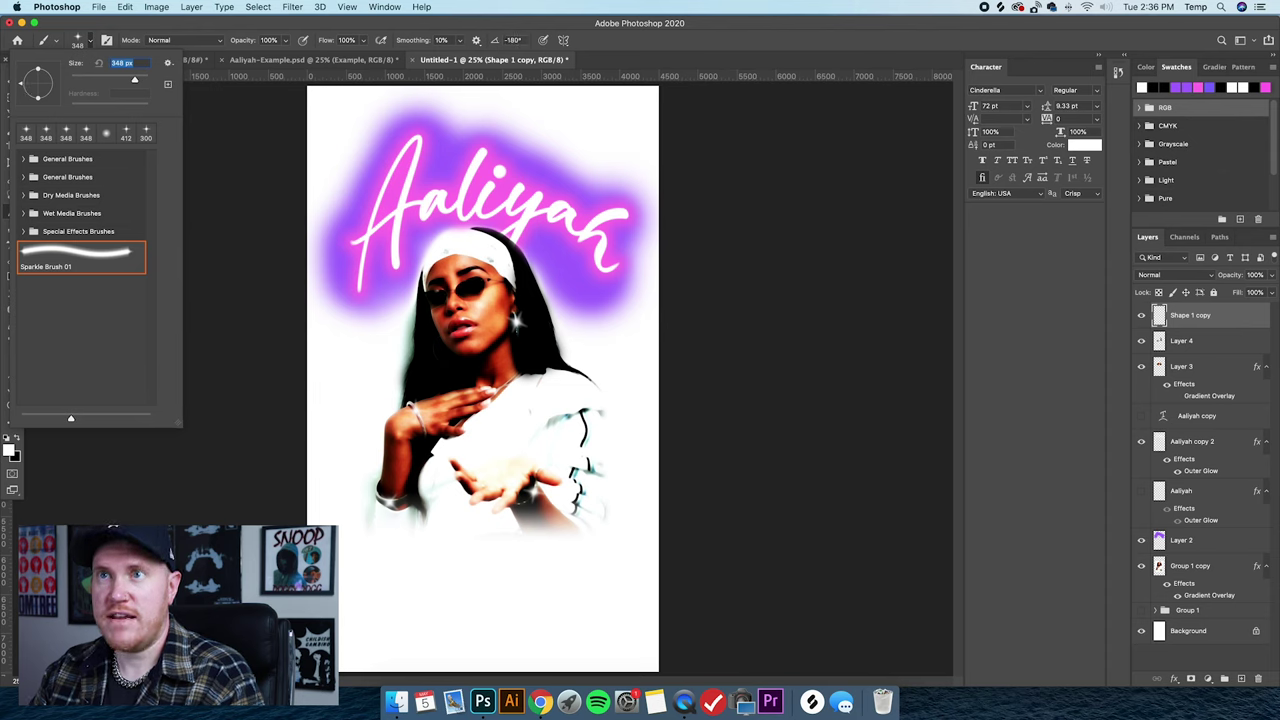
click(1022, 265)
Add a new empty layer above Shape 1 copy and make the purple swatch the foreground color.
click(193, 7)
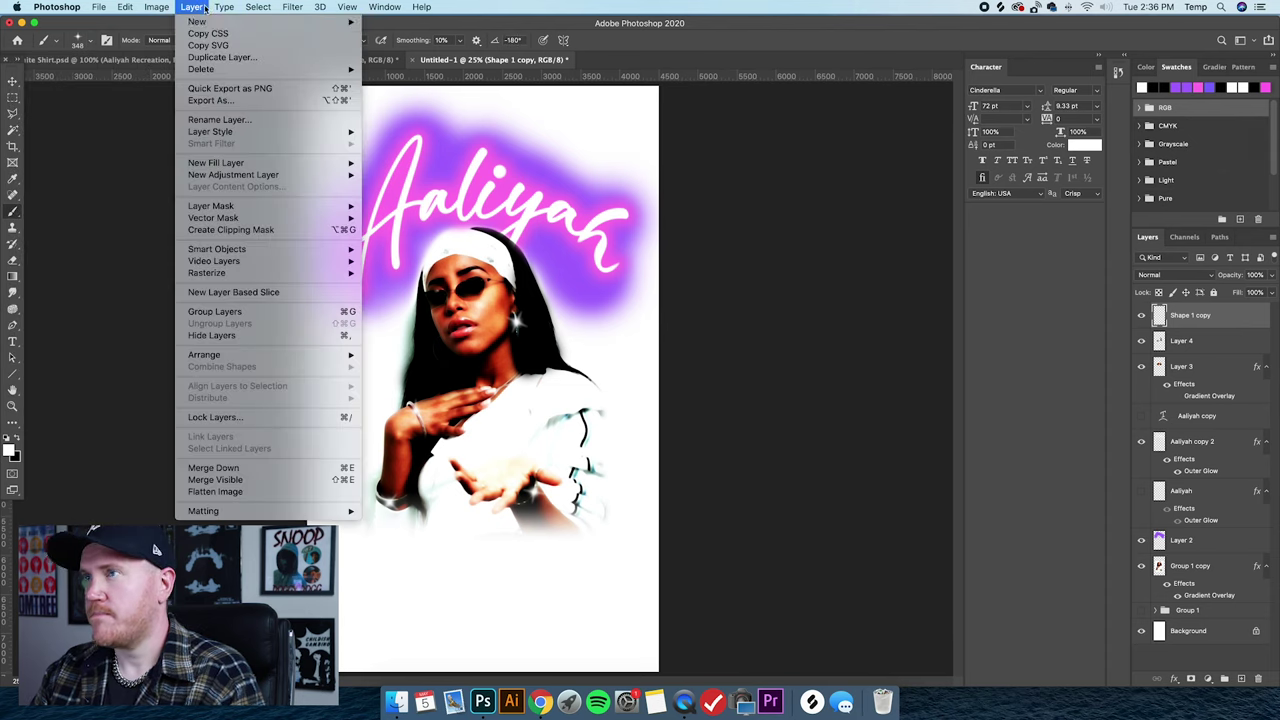
mouse_move(220, 27)
click(400, 27)
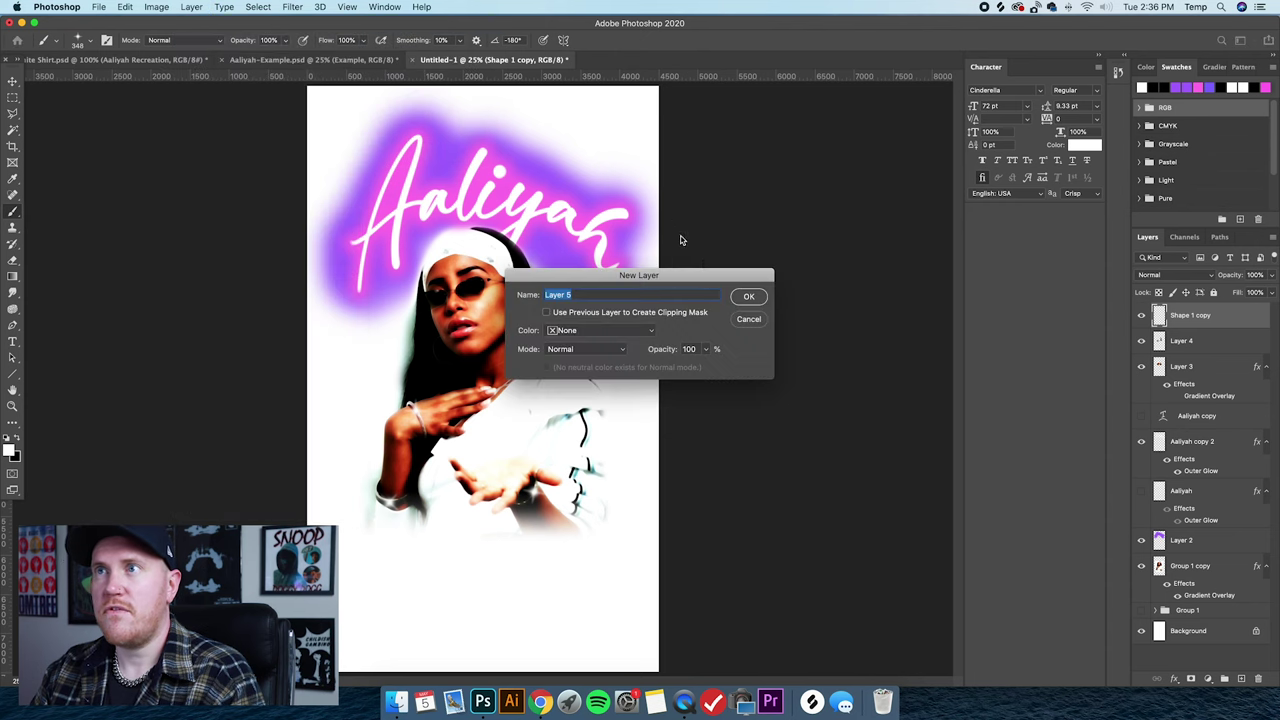
click(748, 298)
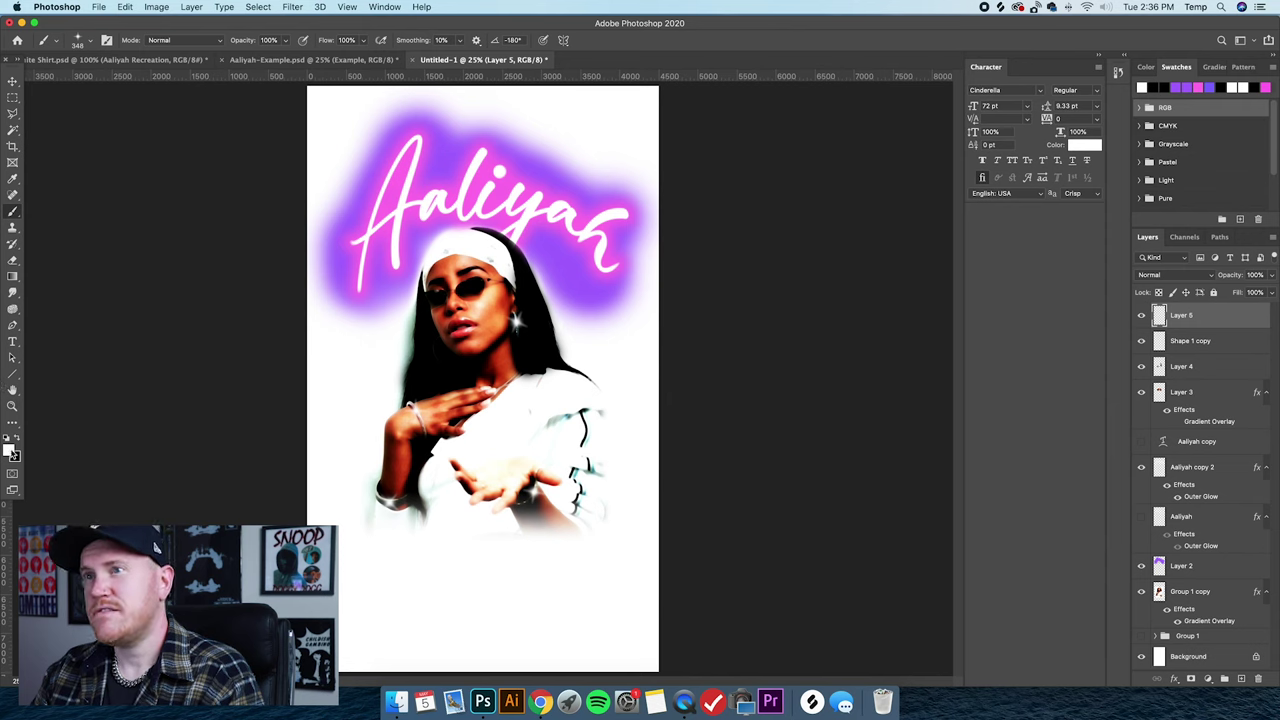
click(1184, 86)
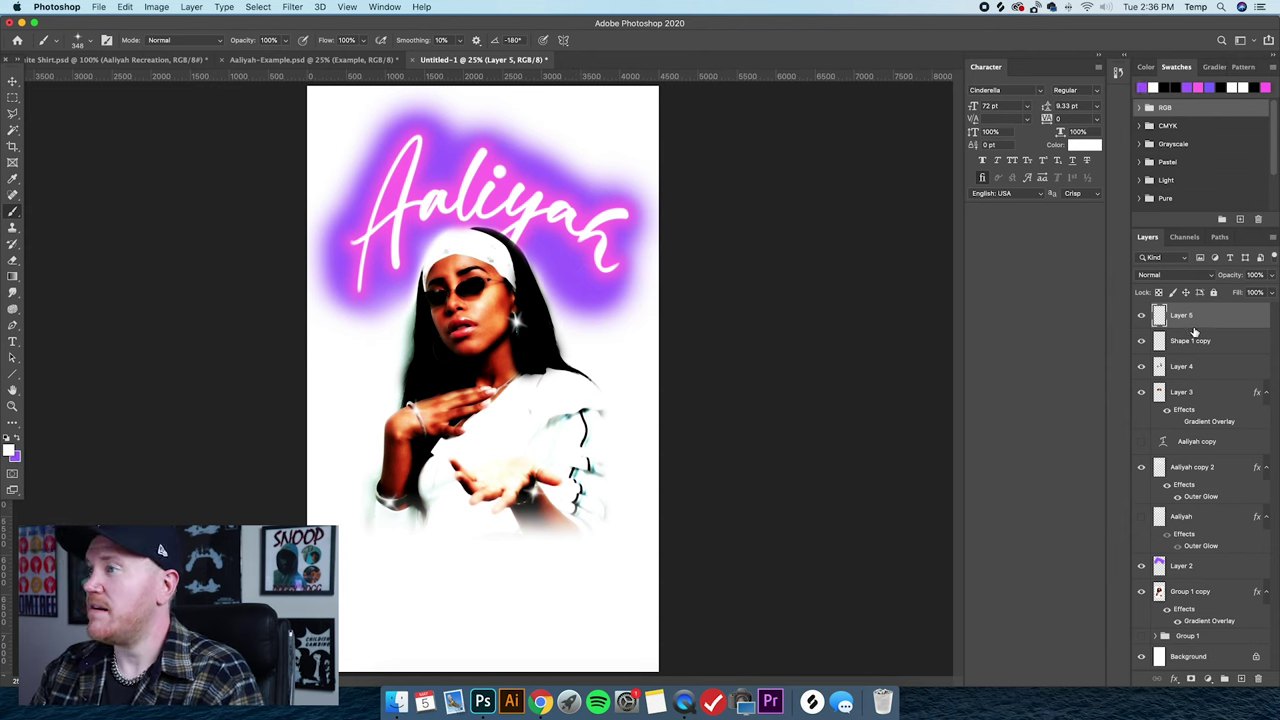
click(19, 441)
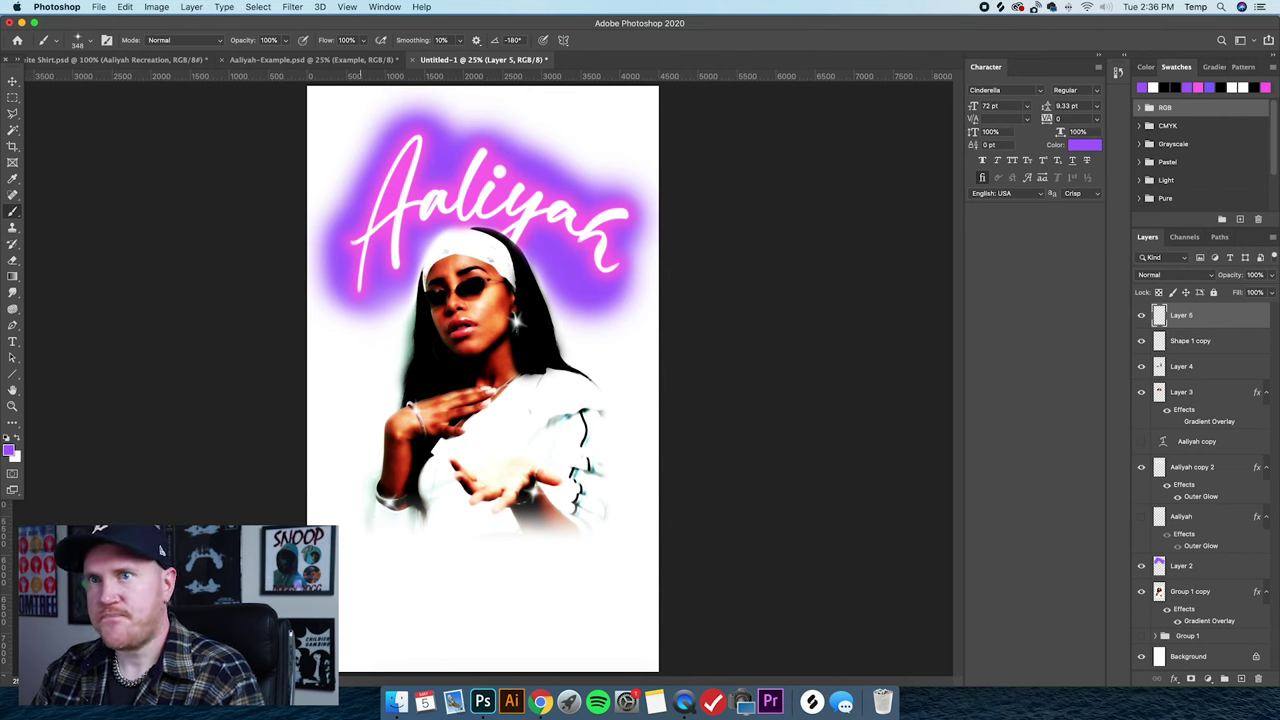
Undo the trial sparkle stamps and stamp small purple sparkles around the edges of the purple cloud.
key(super+z)
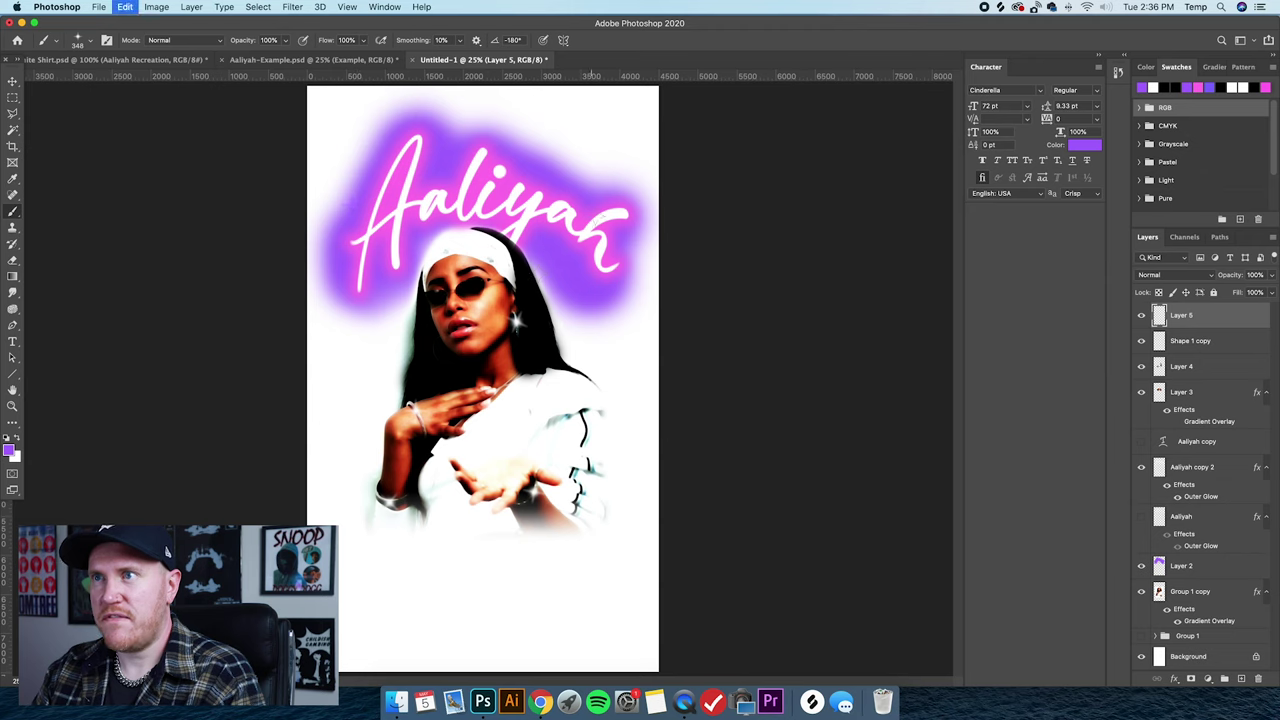
key(super+z)
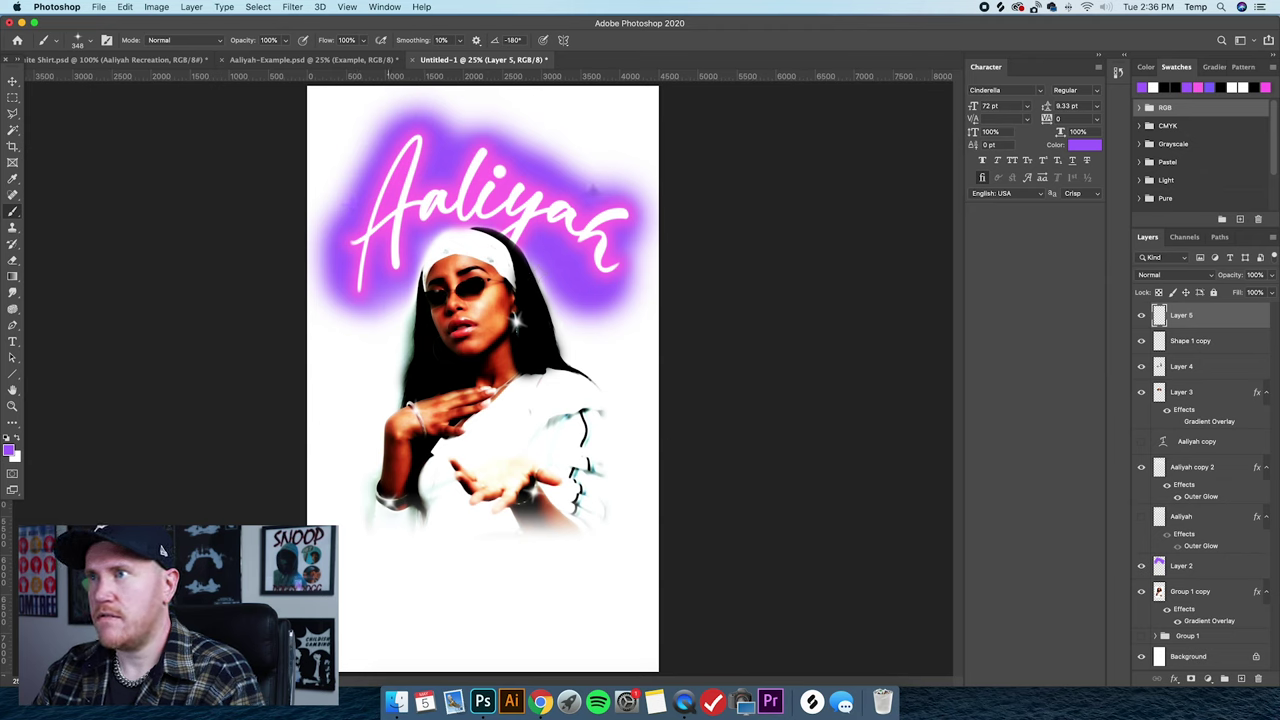
click(364, 152)
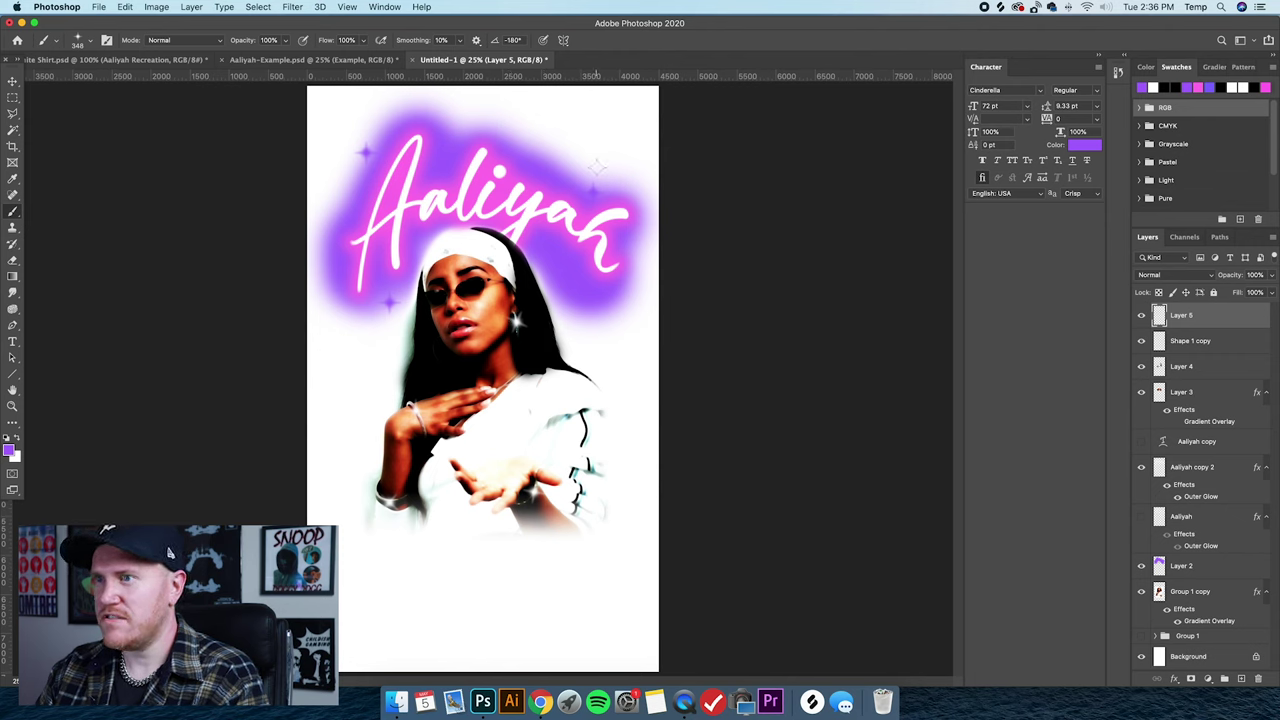
Set the sparkle brush size to 480 px and stamp a larger purple sparkle beside the hair, below the script's final letter.
click(91, 42)
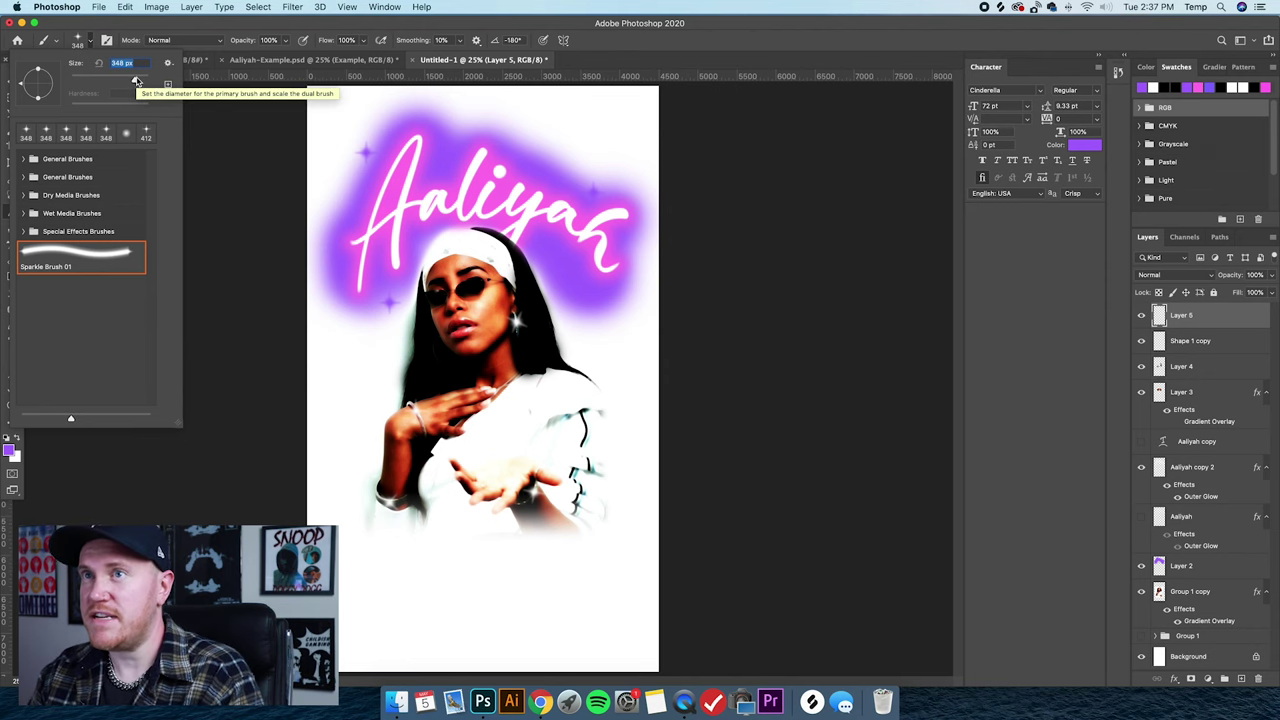
drag(137, 80, 140, 82)
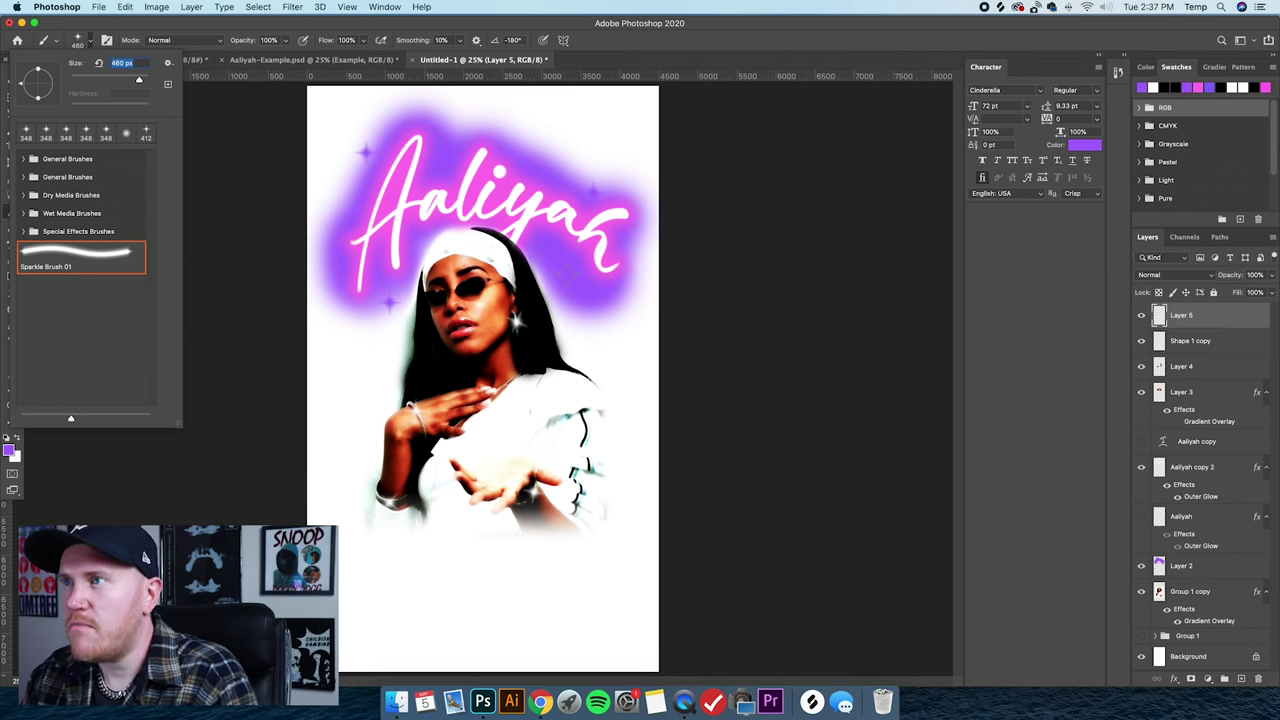
key(Return)
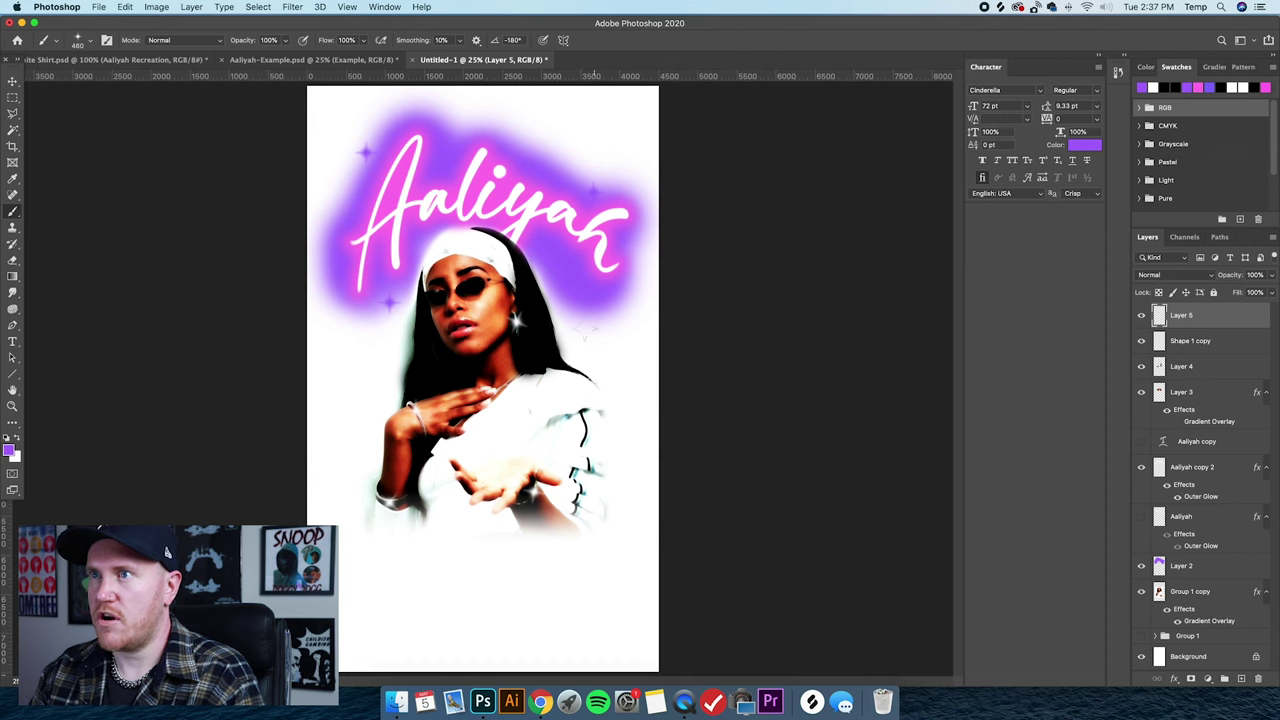
click(587, 345)
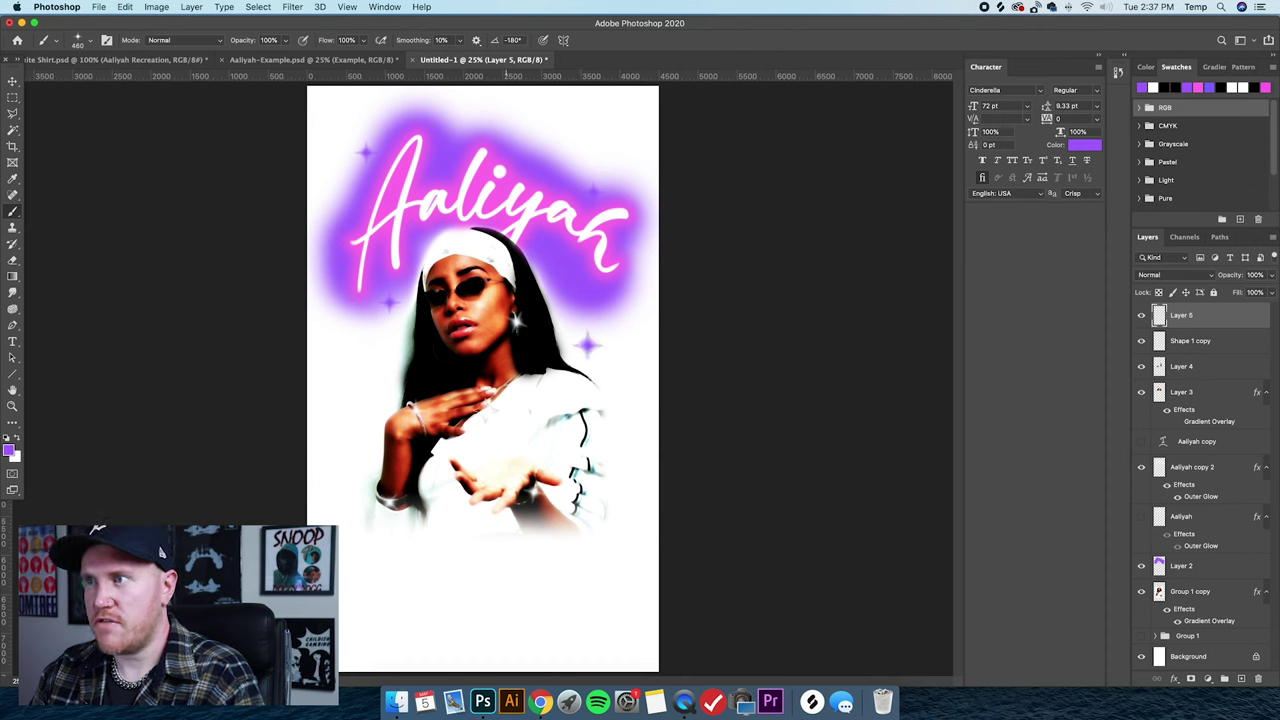
Stamp large purple sparkles beside the hair above the raised arm and on the cloud's upper edge above the script, redoing misplaced ones.
click(375, 395)
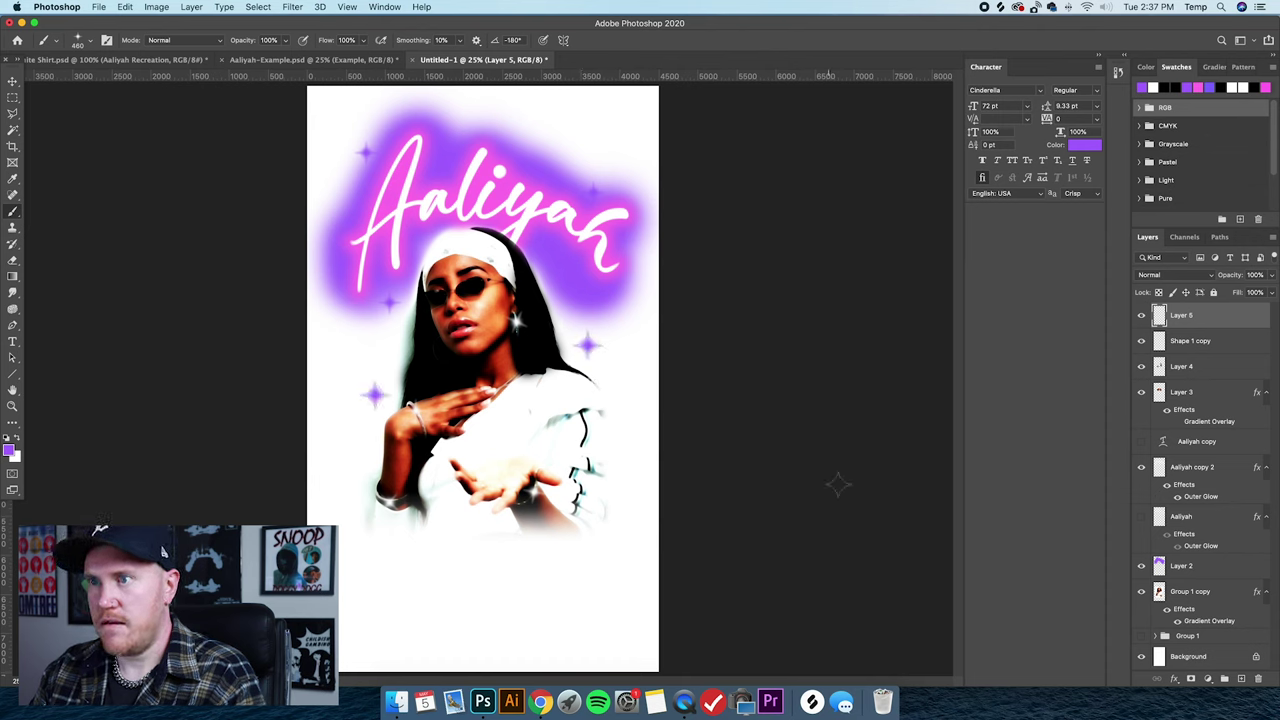
key(super+z)
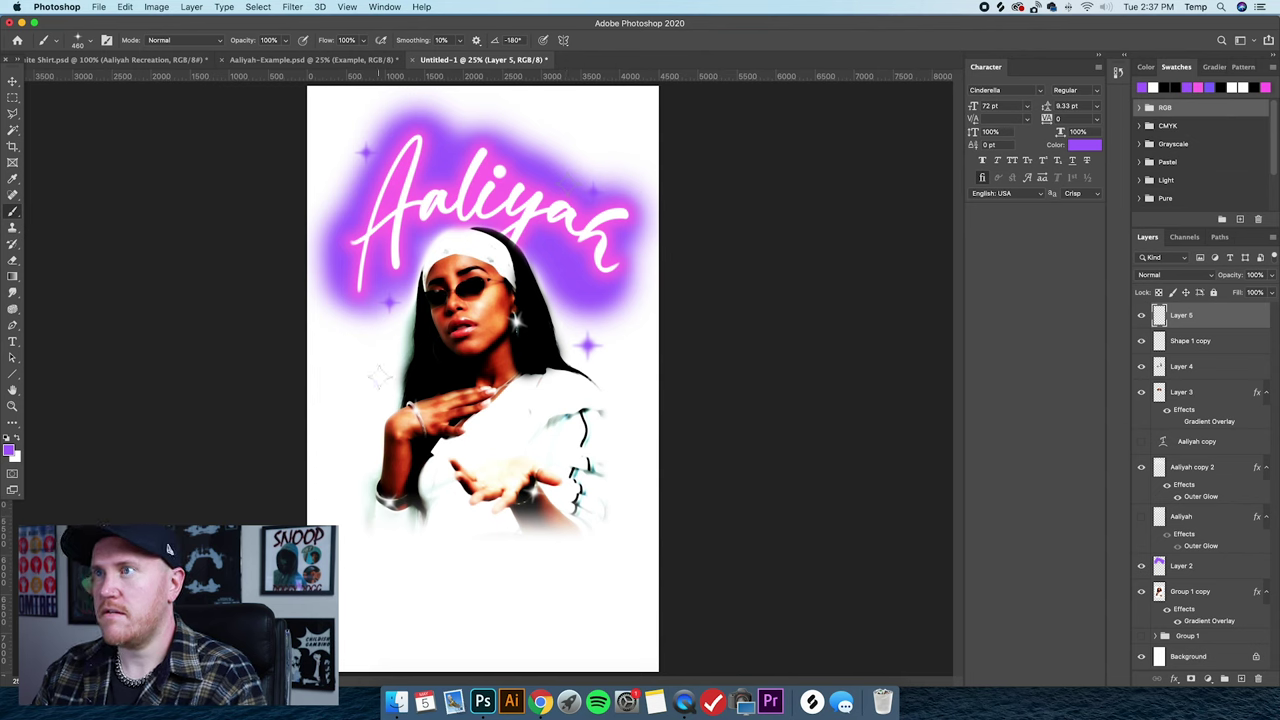
click(369, 401)
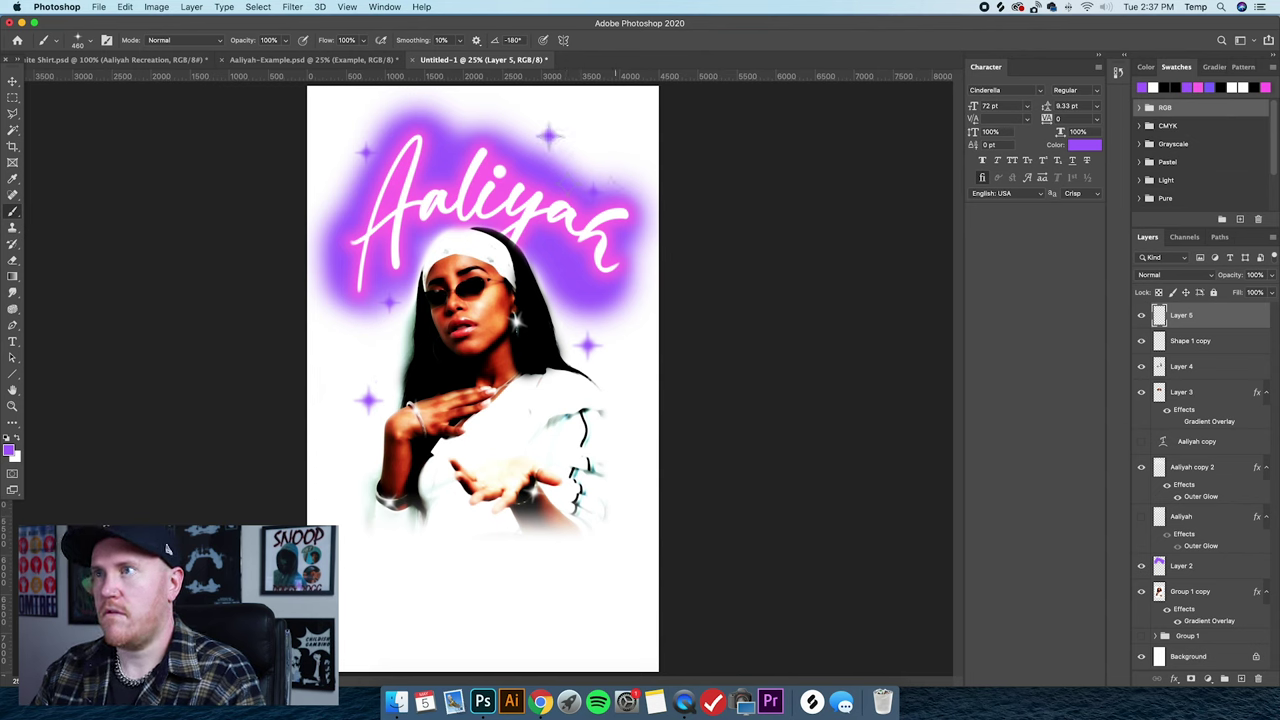
click(542, 147)
Examine up close where the tail of the script's y overlaps the black hair beside the headband.
key(super+equal)
key(v)
key(super+equal)
key(super+equal)
key(super+equal)
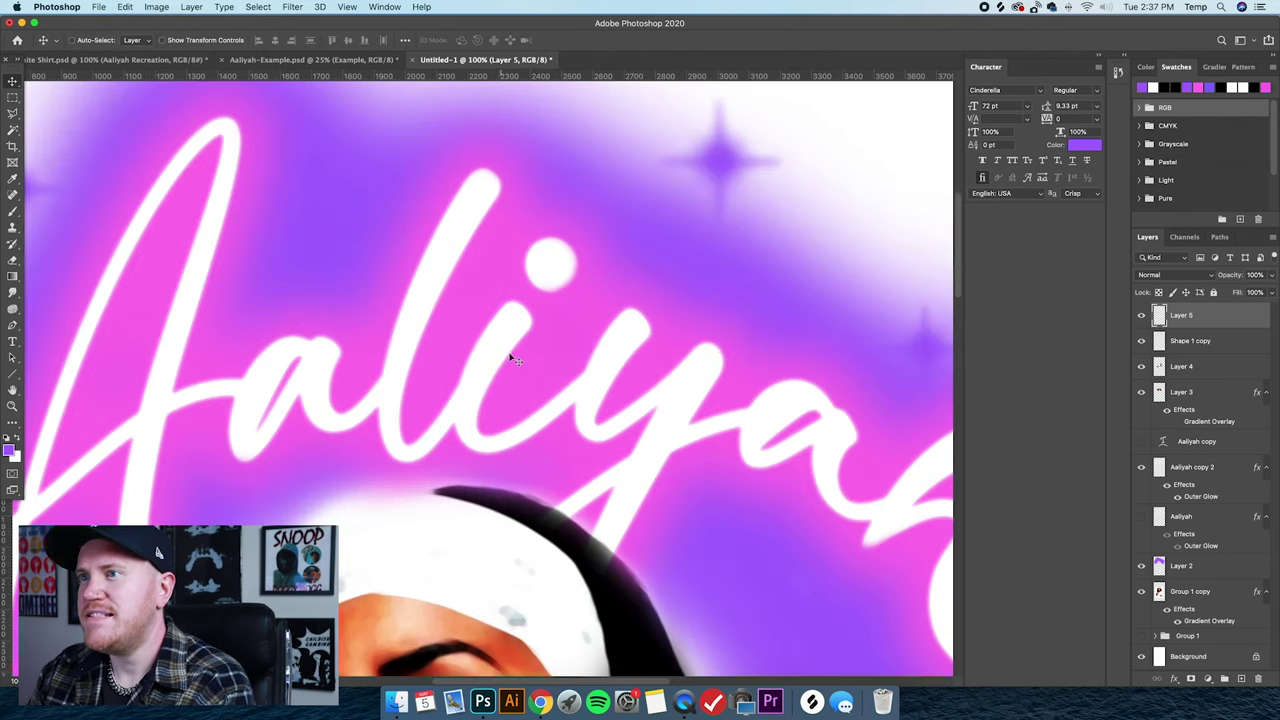
key(super+minus)
key(super+minus)
key(super+equal)
key(super+equal)
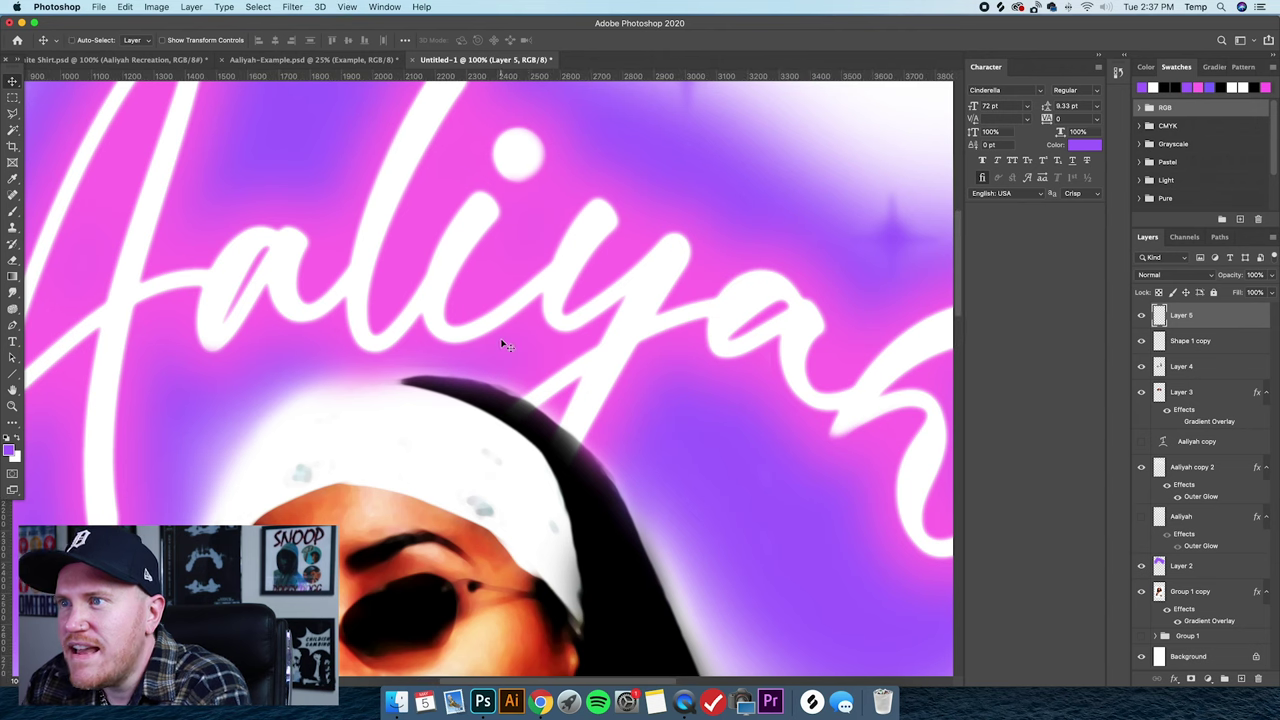
click(1203, 478)
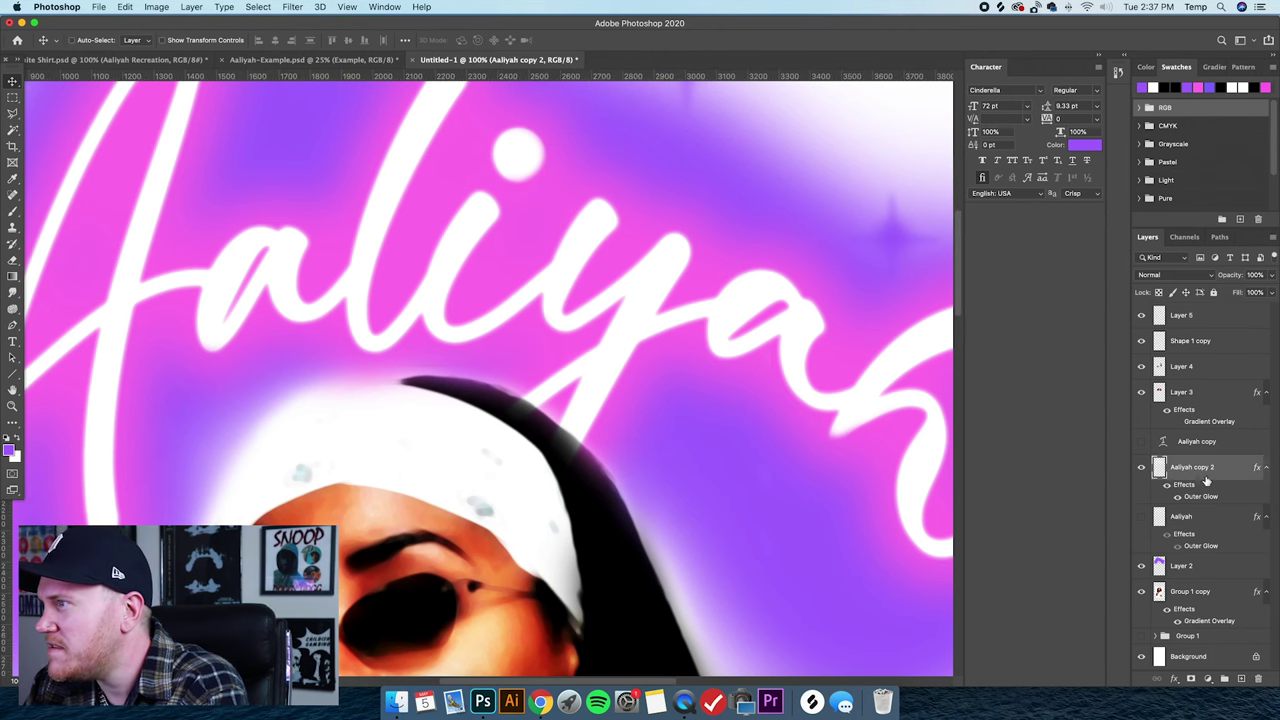
key(super+minus)
key(super+equal)
key(super+equal)
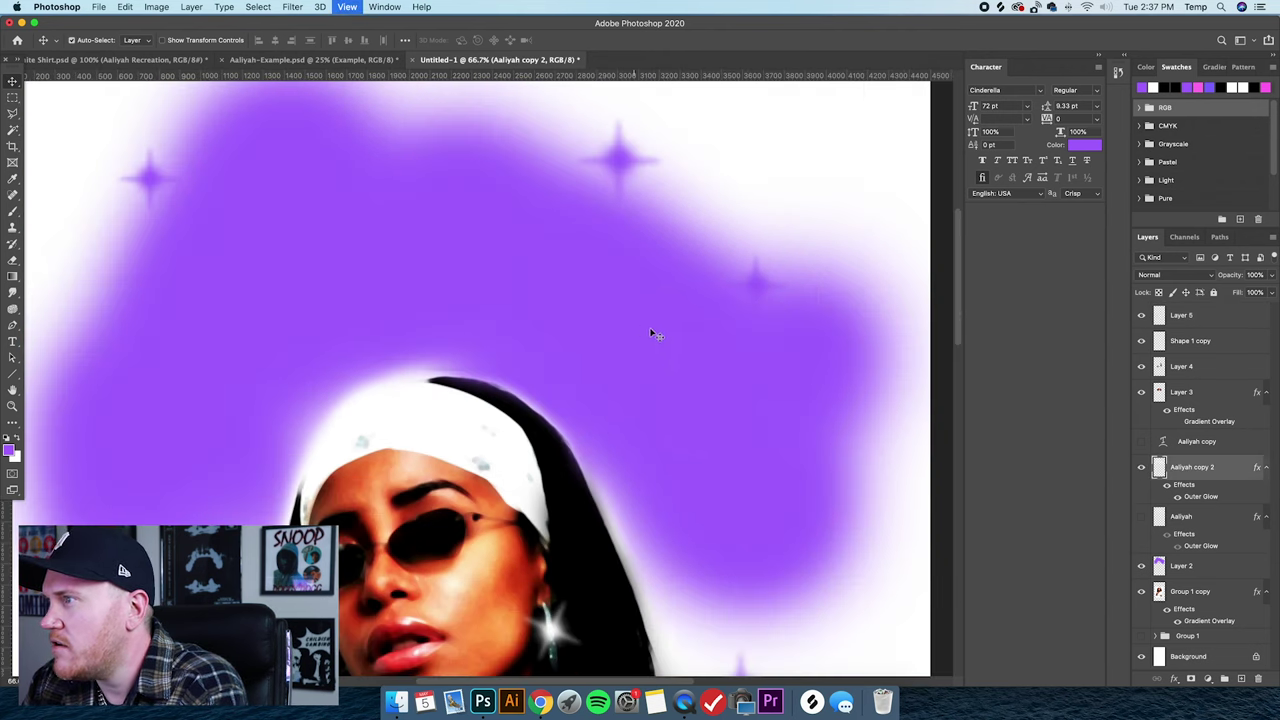
key(super+minus)
key(super+minus)
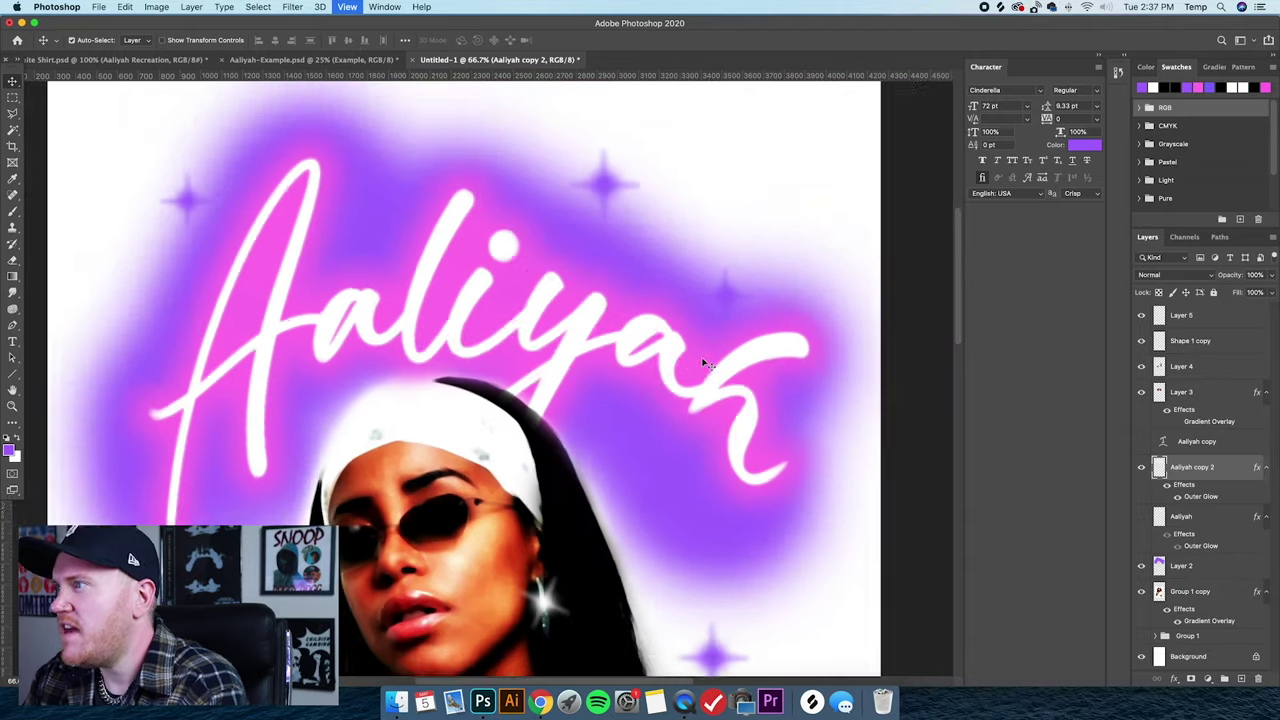
key(super+minus)
key(super+equal)
key(super+equal)
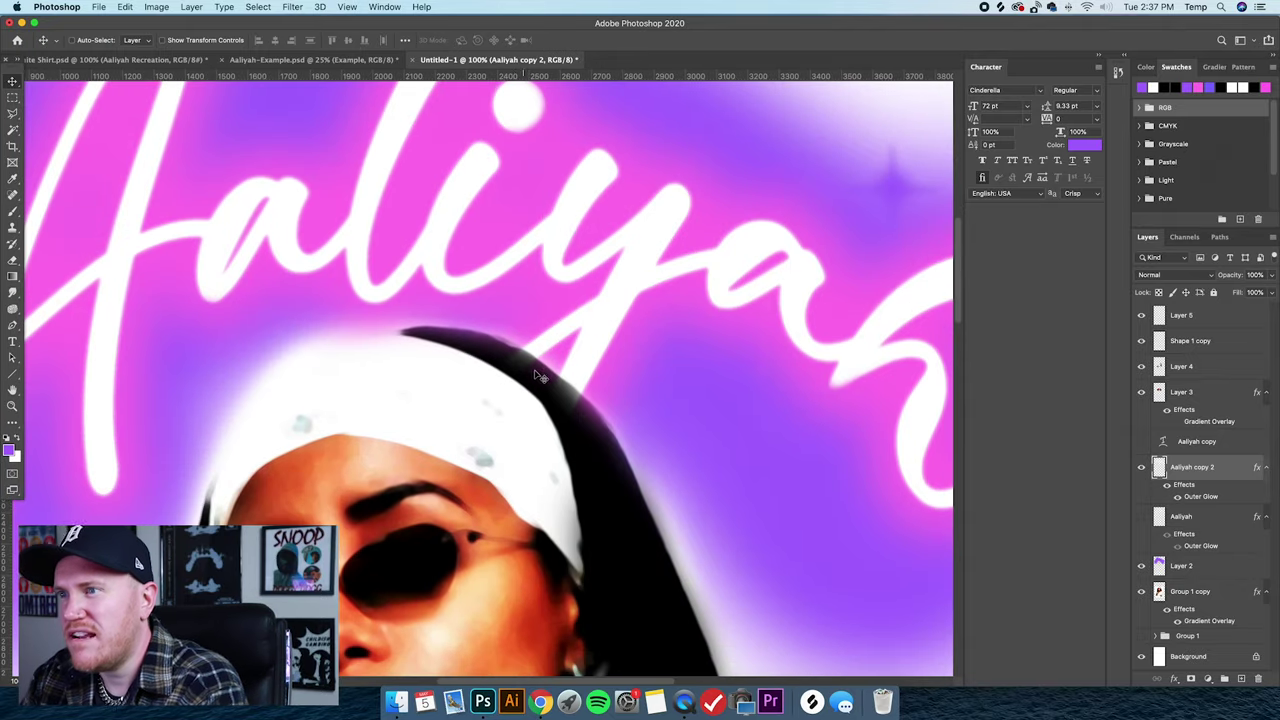
scroll(588, 392, down, 2)
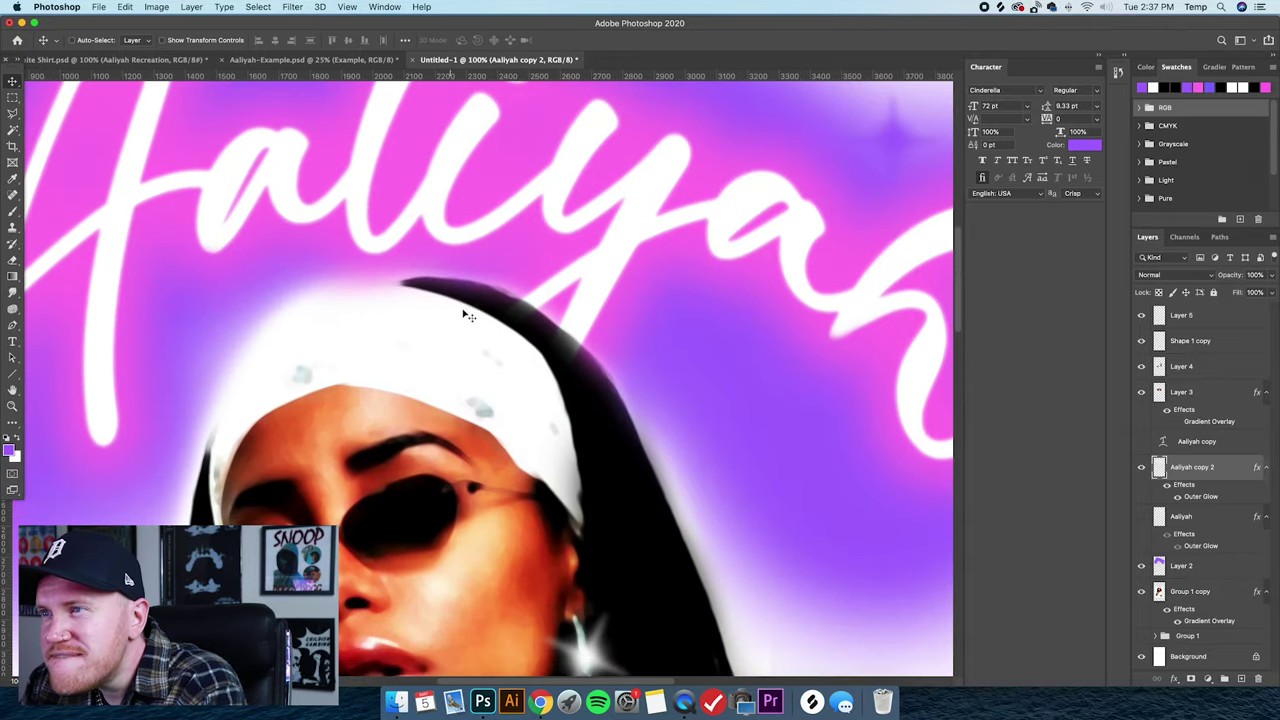
Copy a rectangular area around the top of the hair from Group 1 copy to a new layer and place it directly below Layer 3.
click(13, 98)
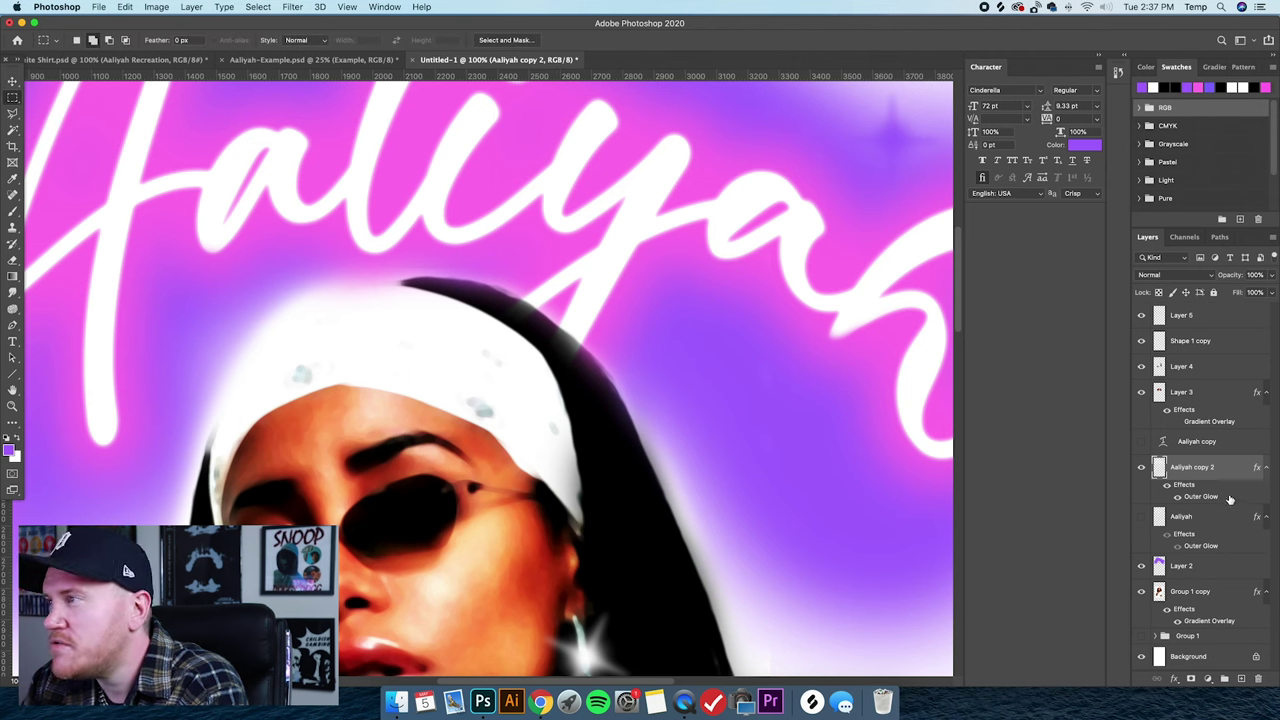
click(1190, 592)
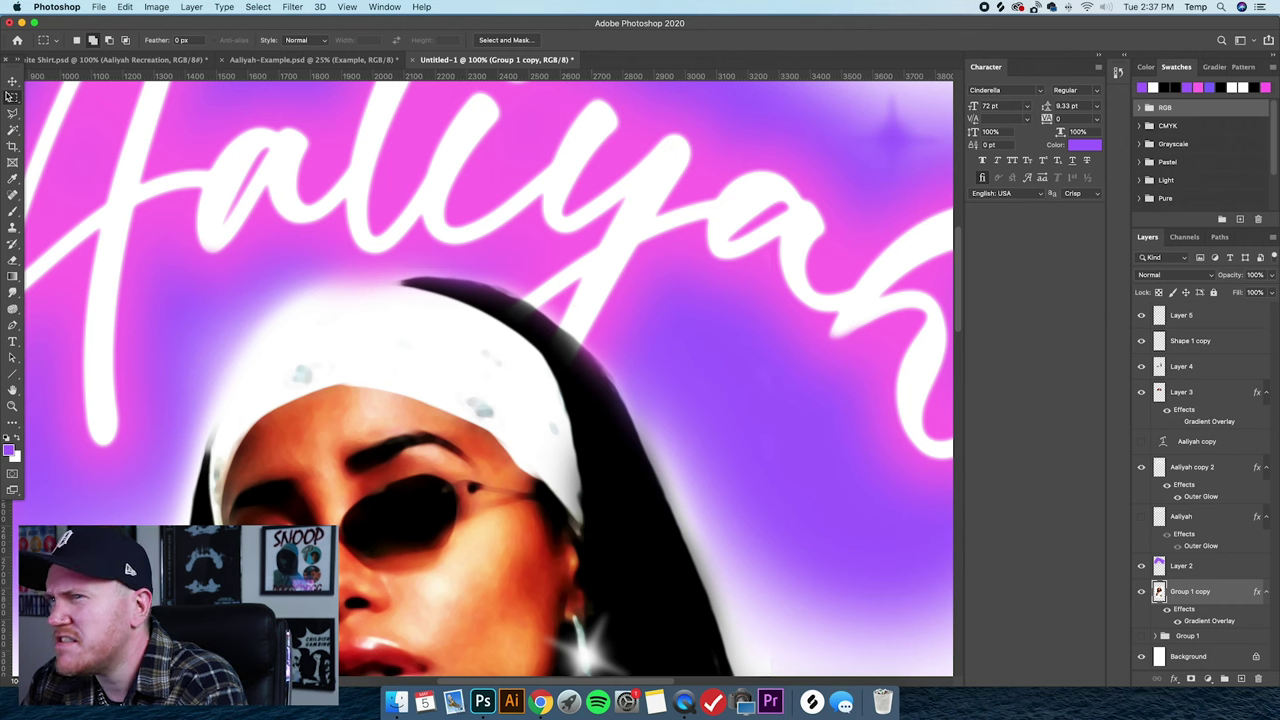
drag(376, 254, 641, 391)
key(super+j)
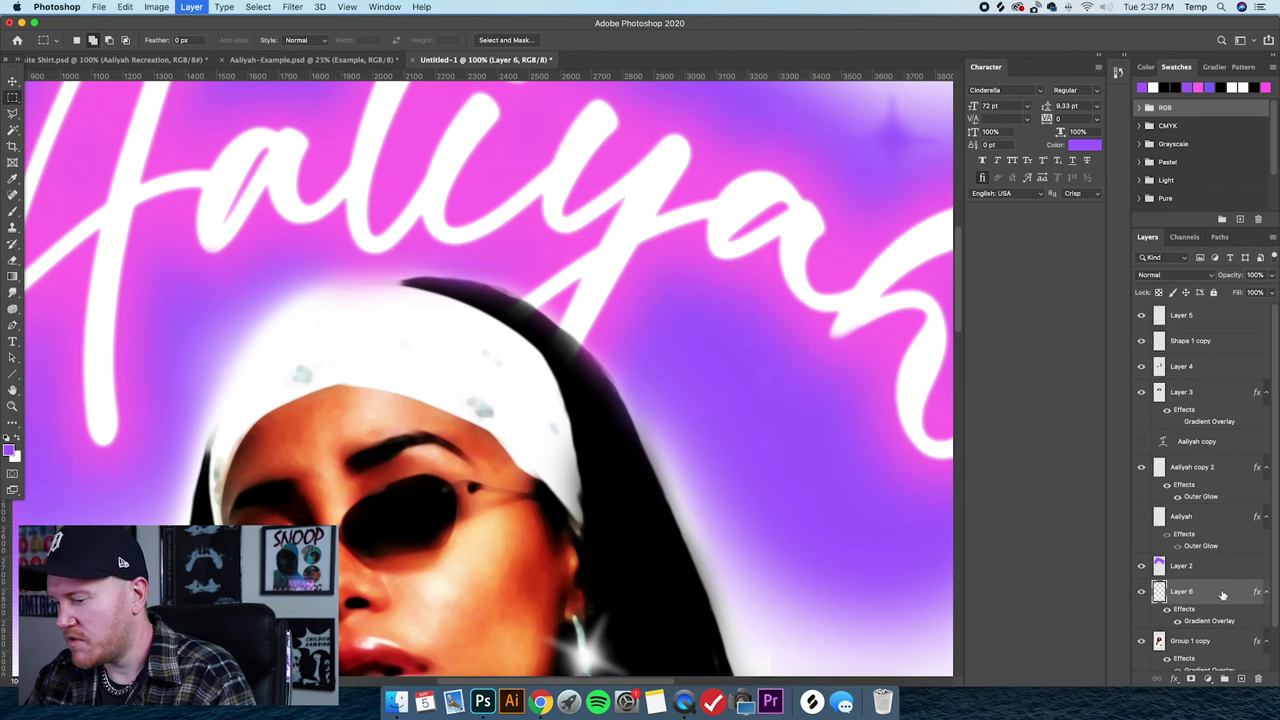
drag(1222, 595, 1188, 482)
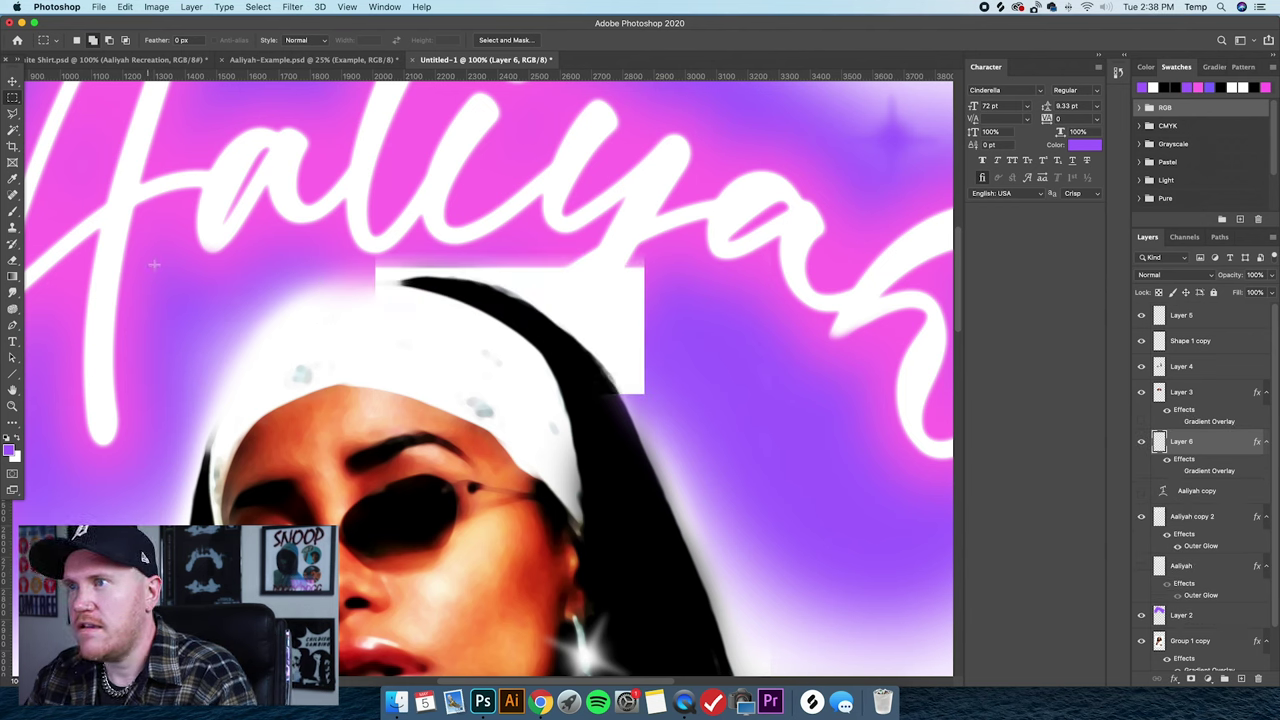
Erase the white surroundings of the copied hair patch so the script shows around it, and merge the patch with Layer 3.
key(e)
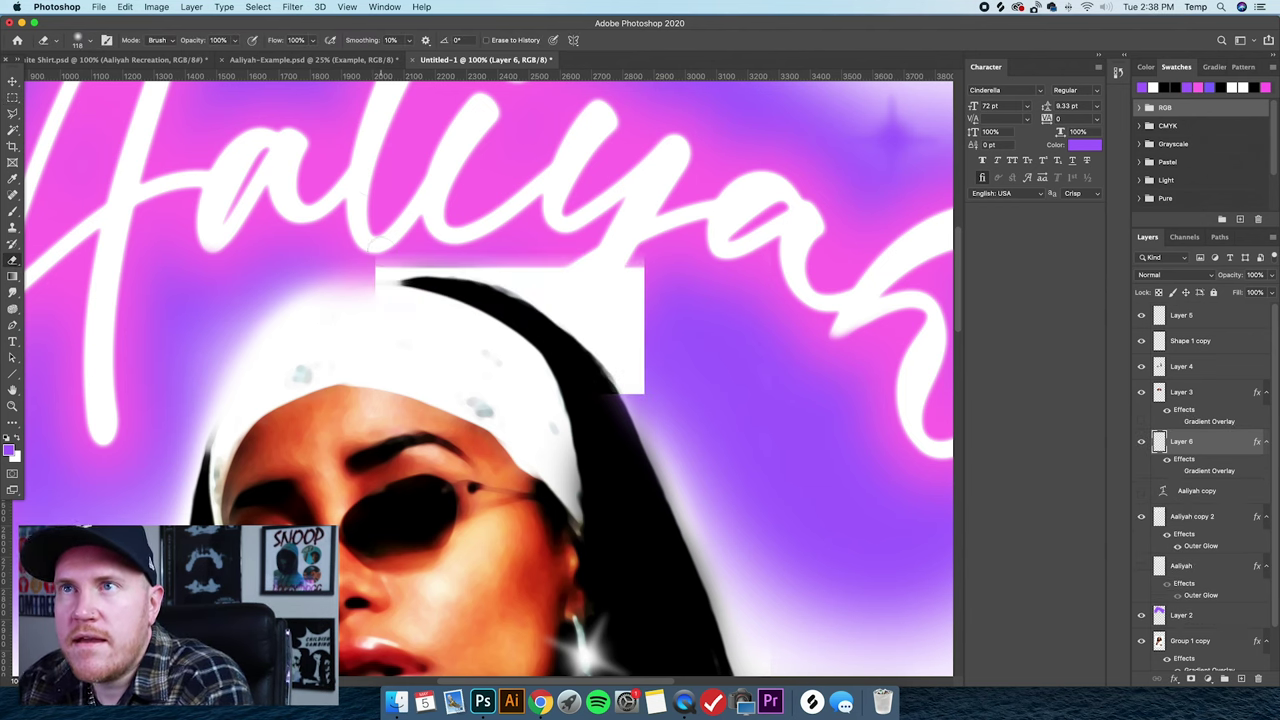
mouse_move(380, 262)
mouse_down()
mouse_move(614, 271)
mouse_move(616, 249)
mouse_move(594, 280)
mouse_move(620, 413)
mouse_move(624, 360)
mouse_move(586, 318)
mouse_move(613, 334)
mouse_move(456, 270)
mouse_up()
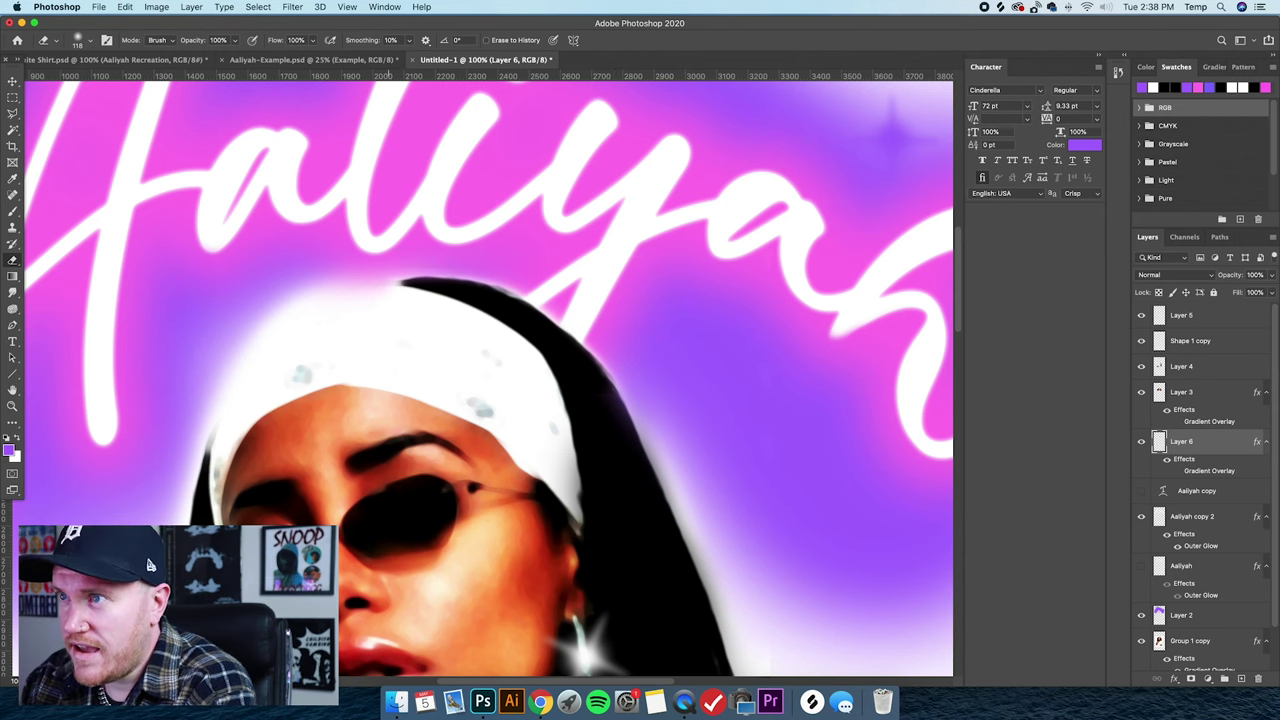
shift+click(1219, 397)
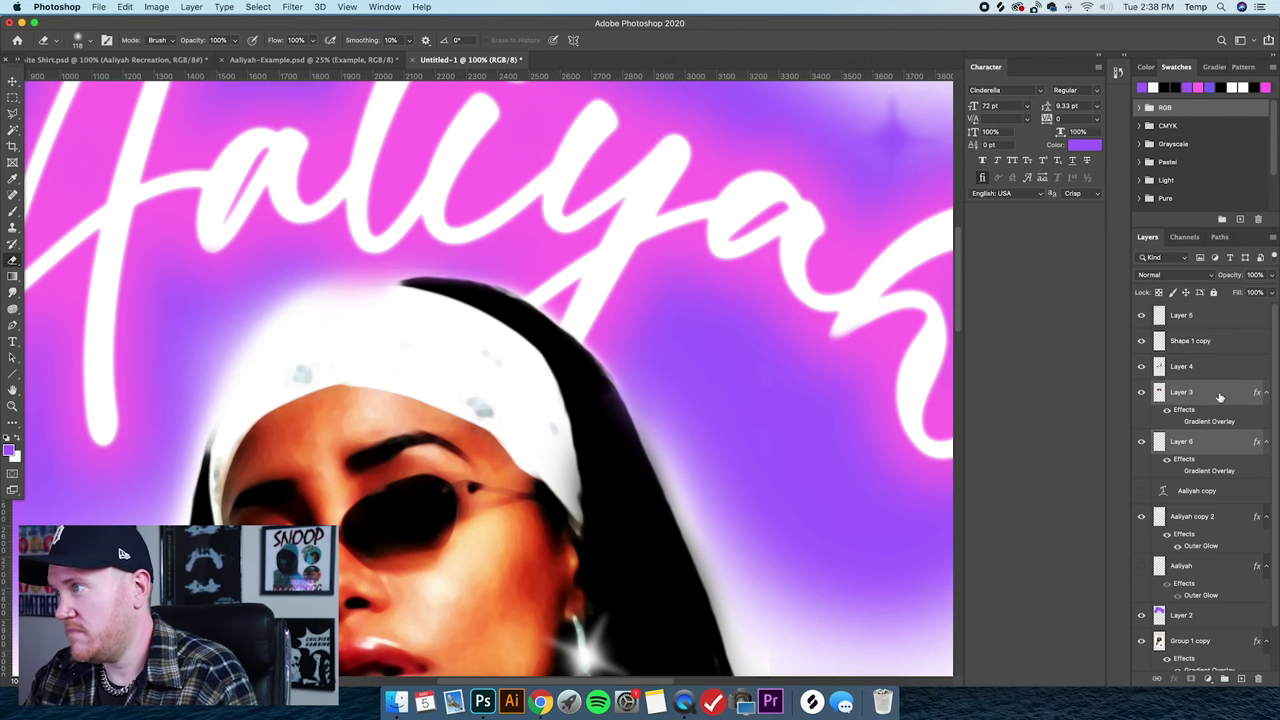
right_click(1219, 397)
click(1100, 514)
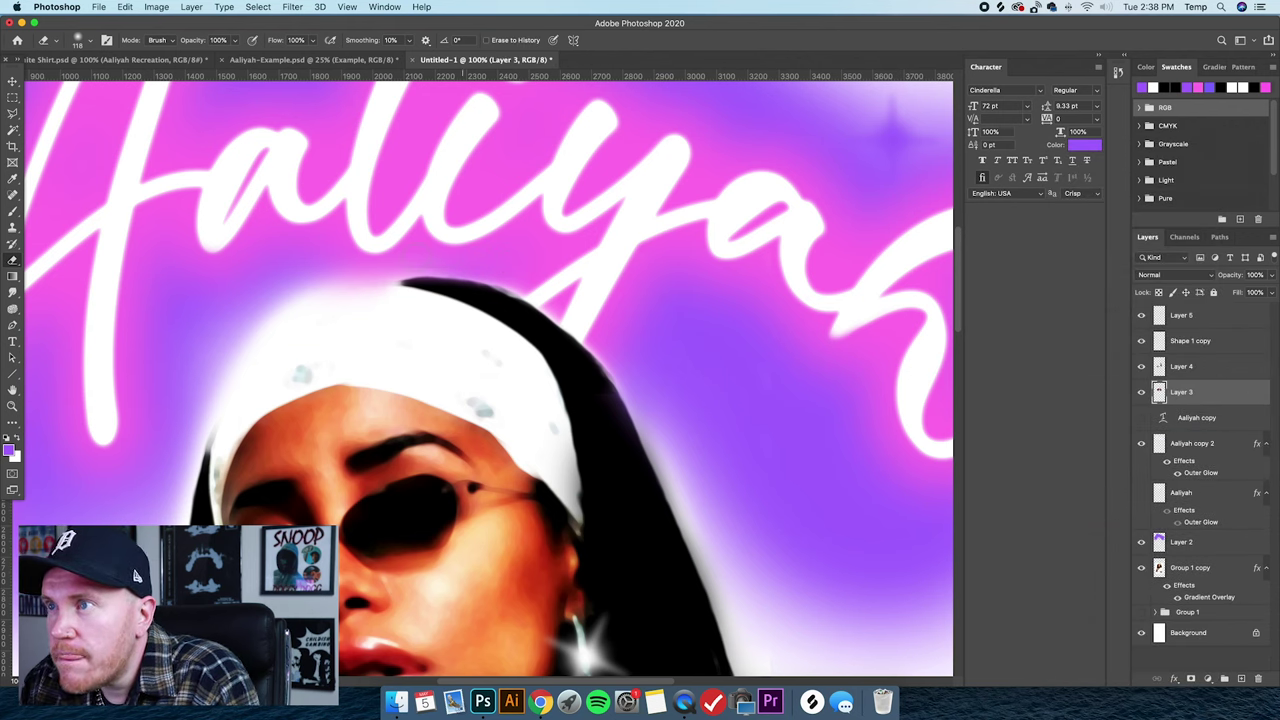
Toggle Layer 3's visibility and inspect the hair overlap, script glow and whole composition at different magnifications.
click(1142, 367)
click(1141, 392)
click(1141, 392)
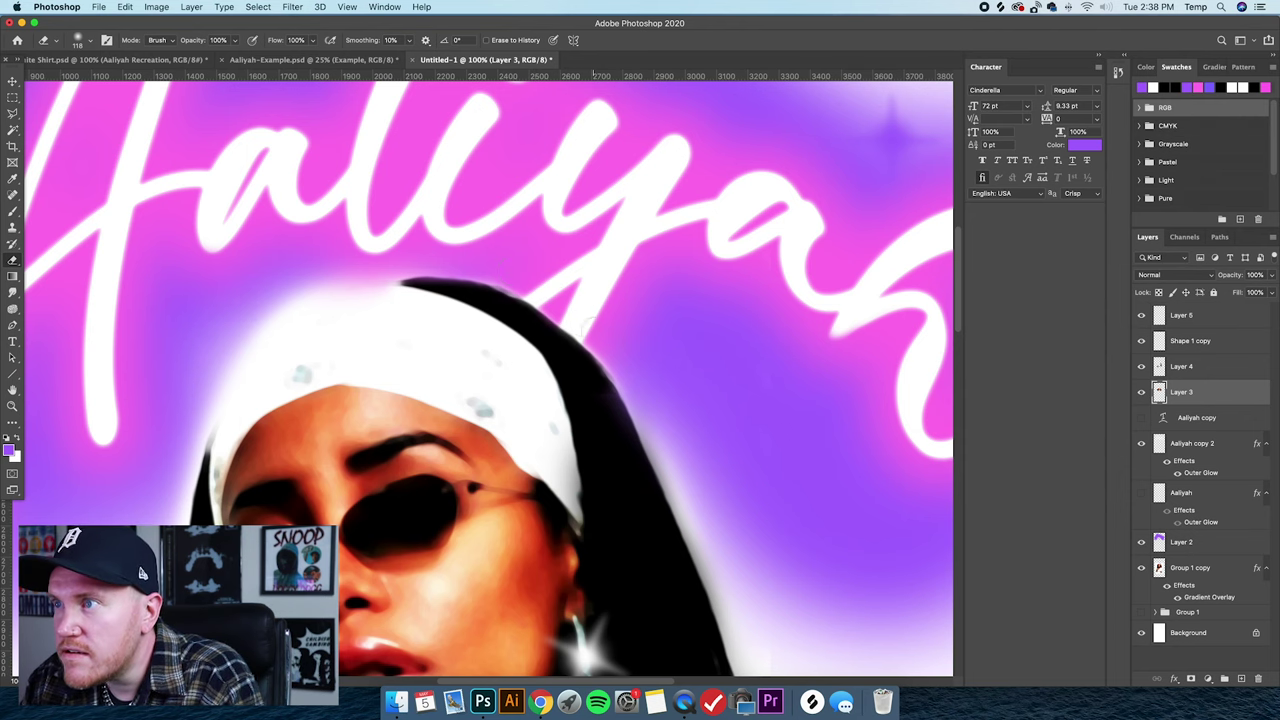
key(super+minus)
key(super+minus)
key(super+minus)
key(super+minus)
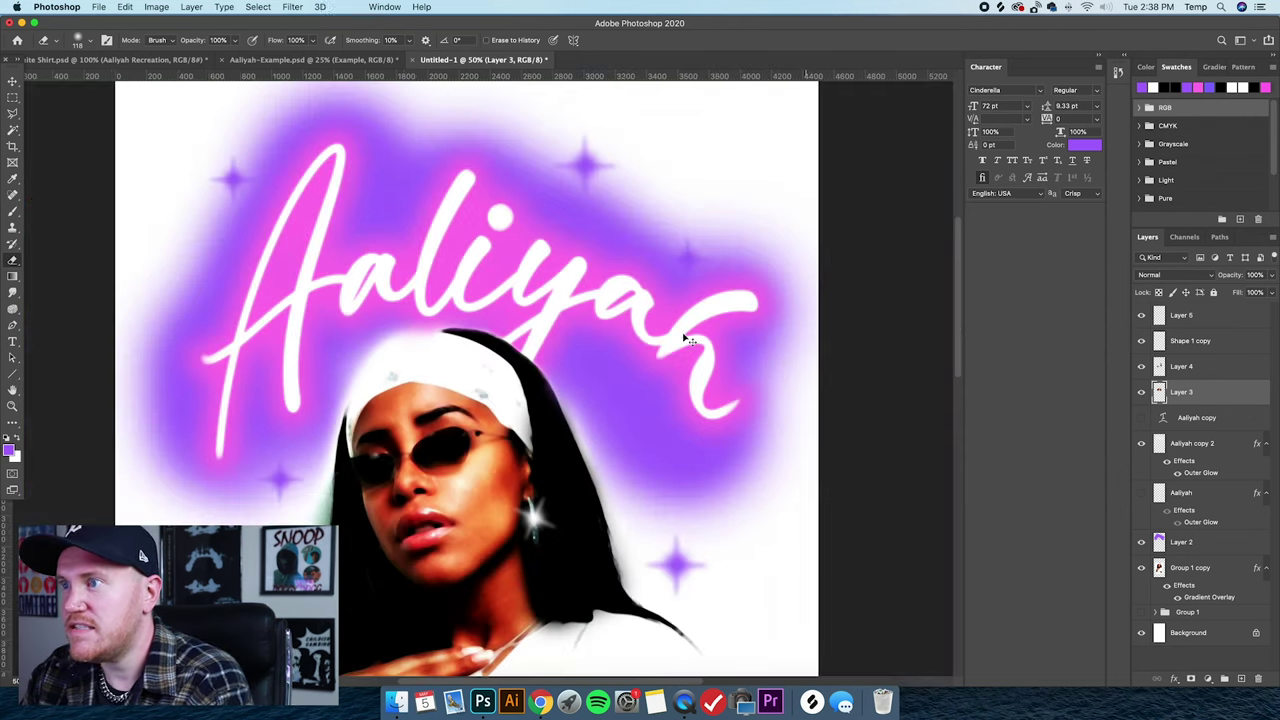
key(super+equal)
key(super+minus)
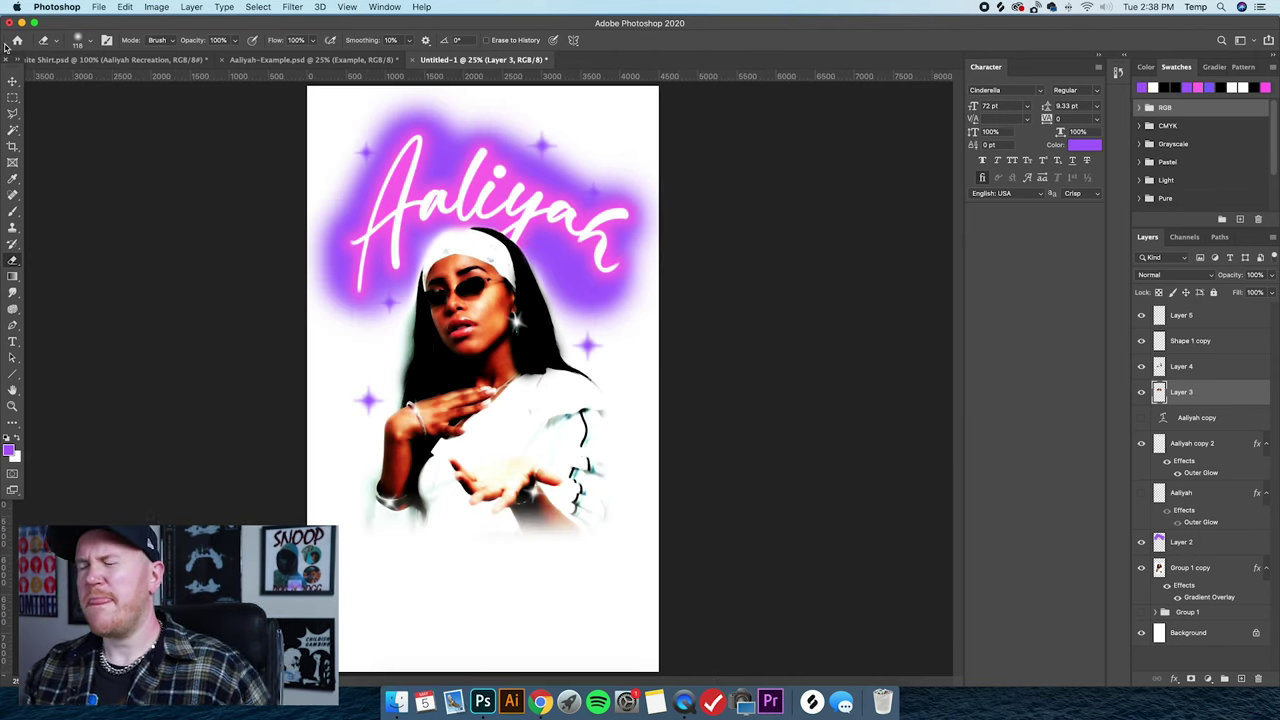
key(v)
key(super+equal)
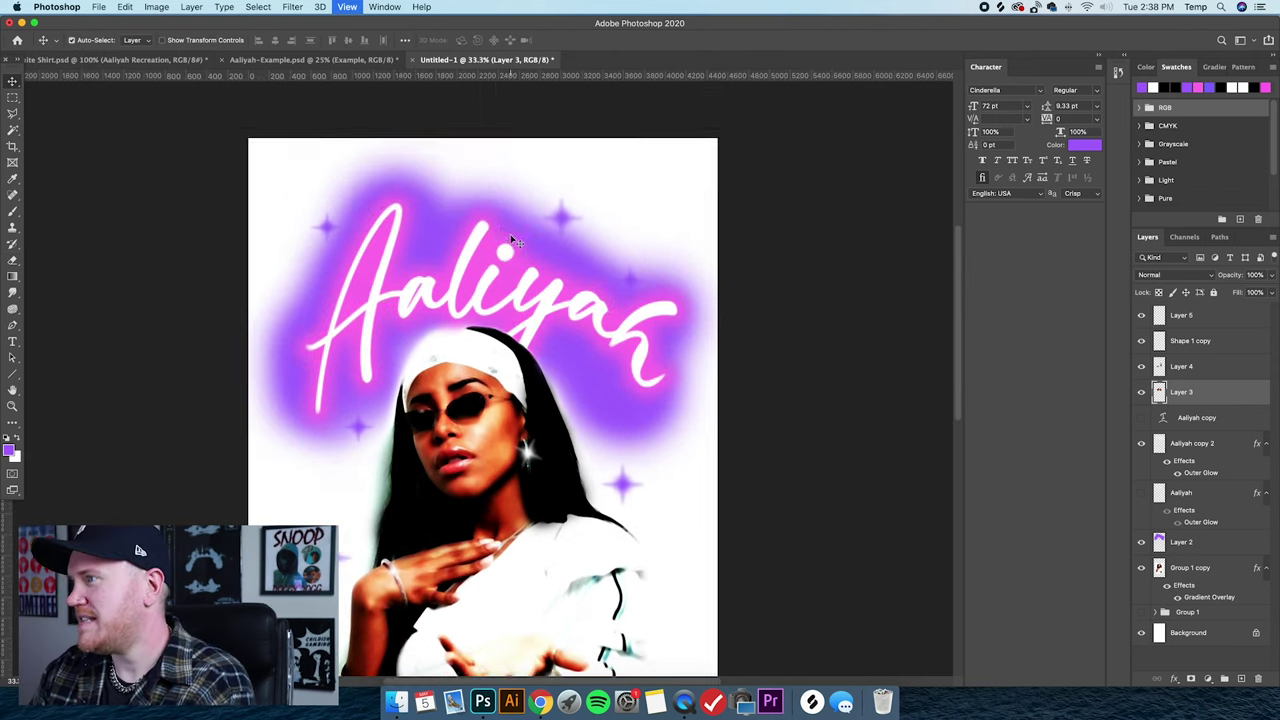
key(super+equal)
key(super+equal)
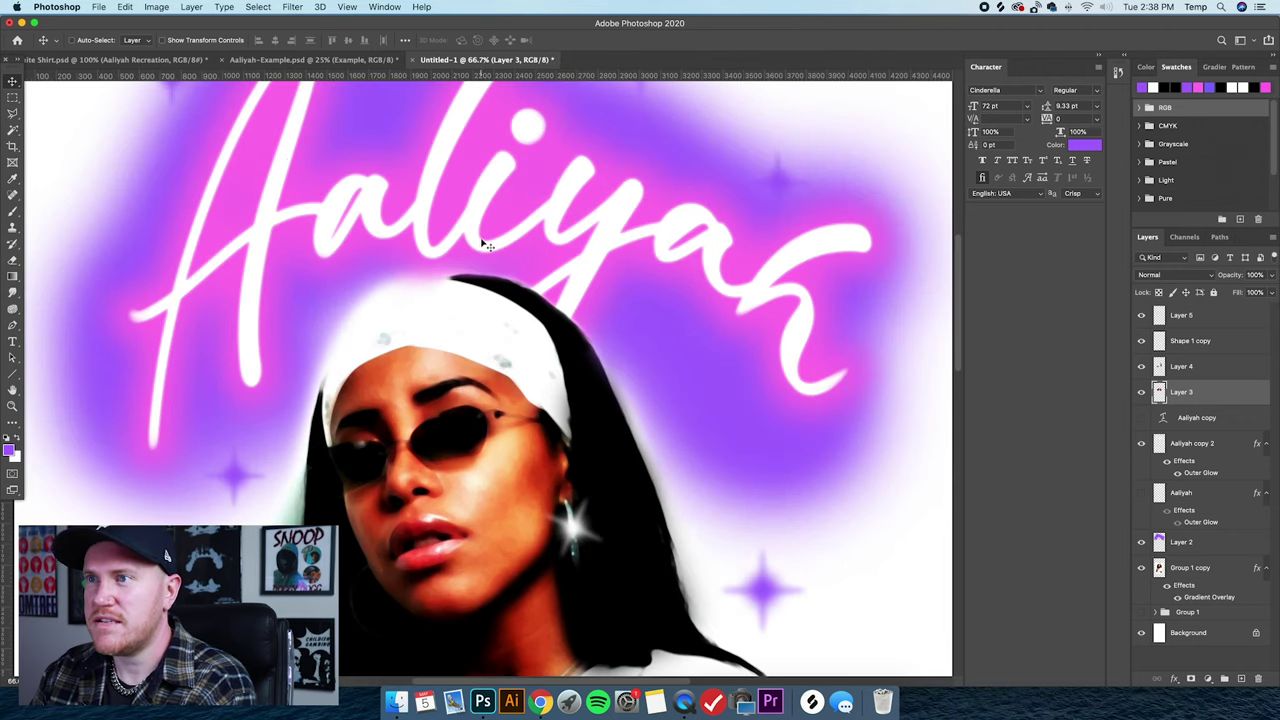
key(e)
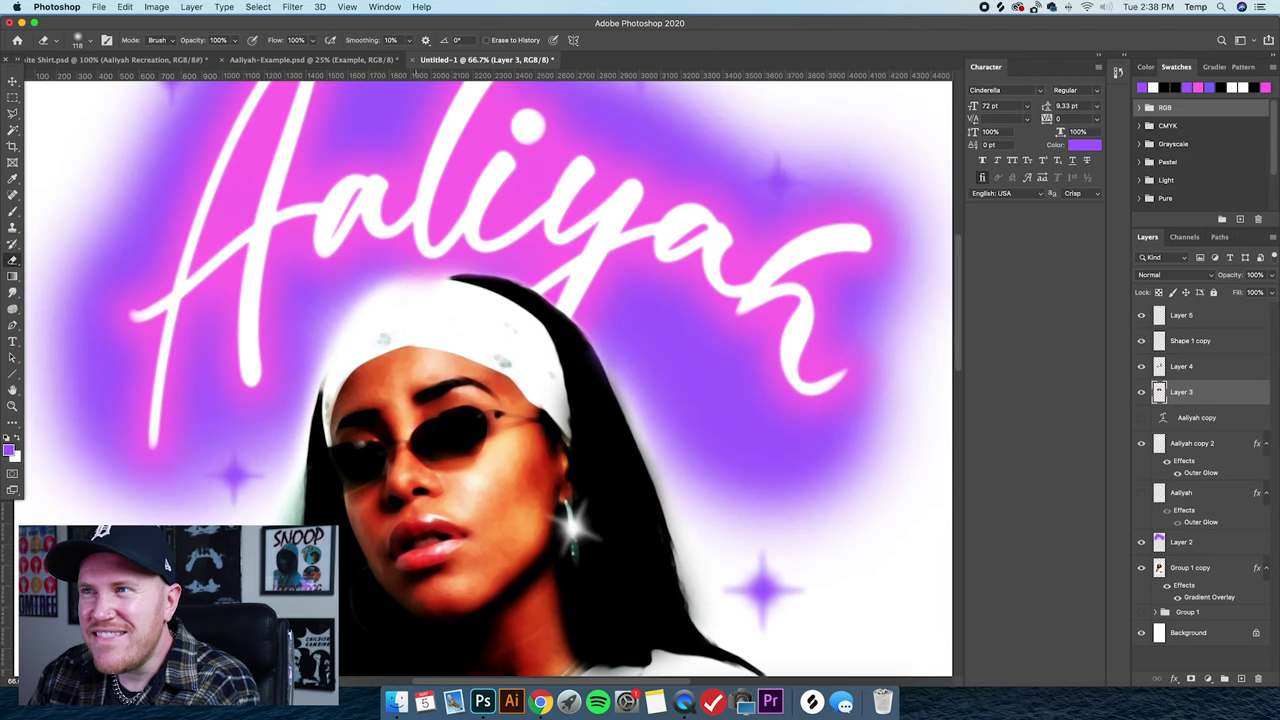
key(super+minus)
key(super+minus)
key(super+minus)
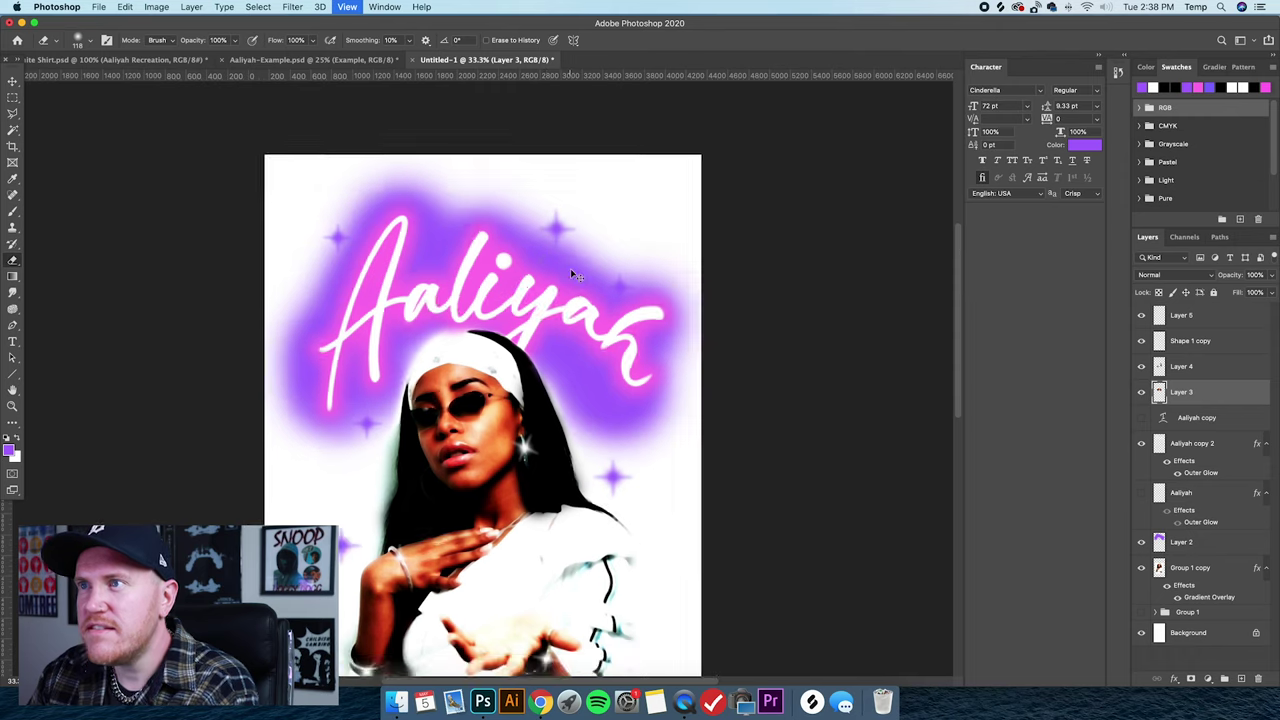
key(super+equal)
key(super+equal)
key(super+equal)
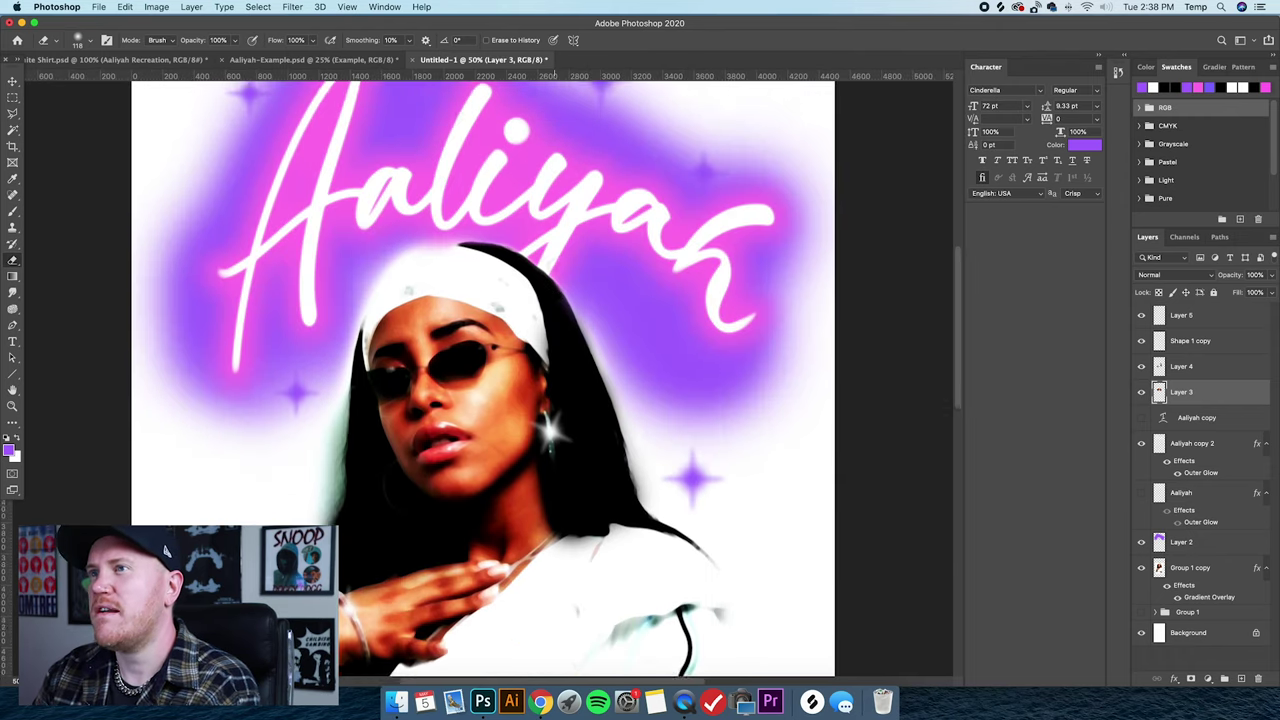
Duplicate the Aaliyah copy 2 script layer together with its Outer Glow effect.
click(1218, 455)
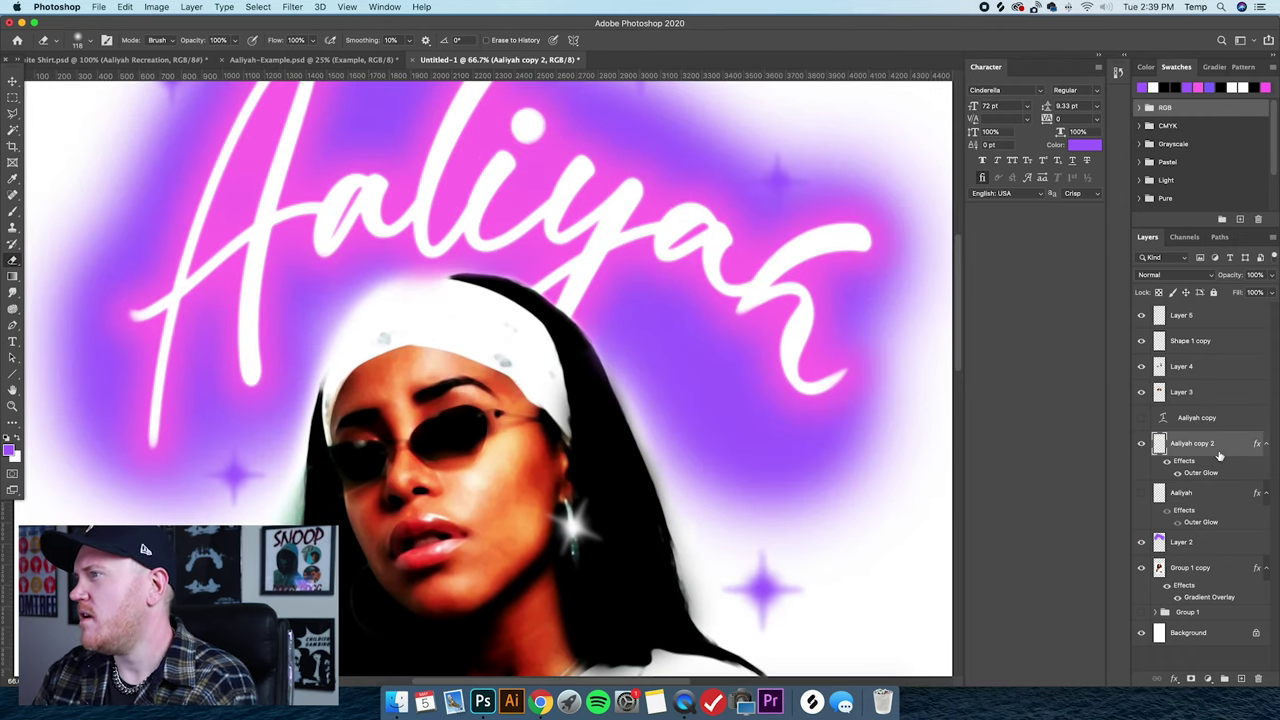
key(super+j)
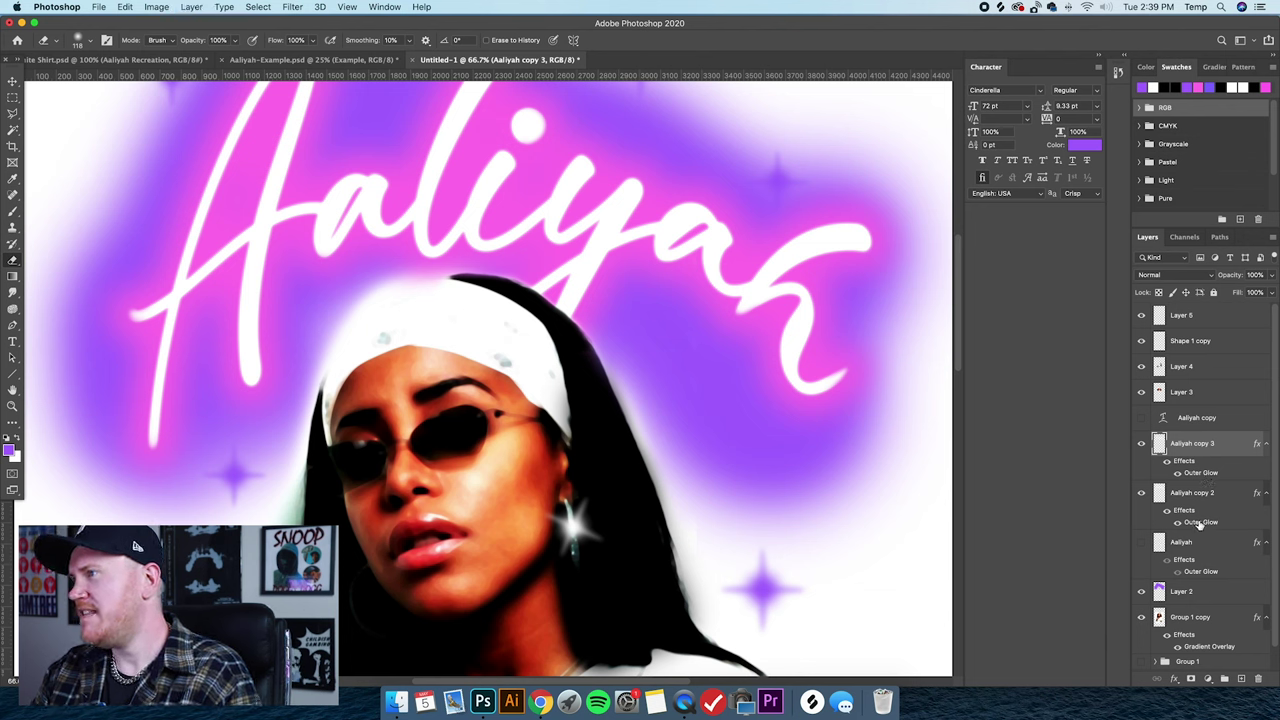
Change the Outer Glow color of the Aaliyah copy 3 layer to white (ffffff).
click(1212, 495)
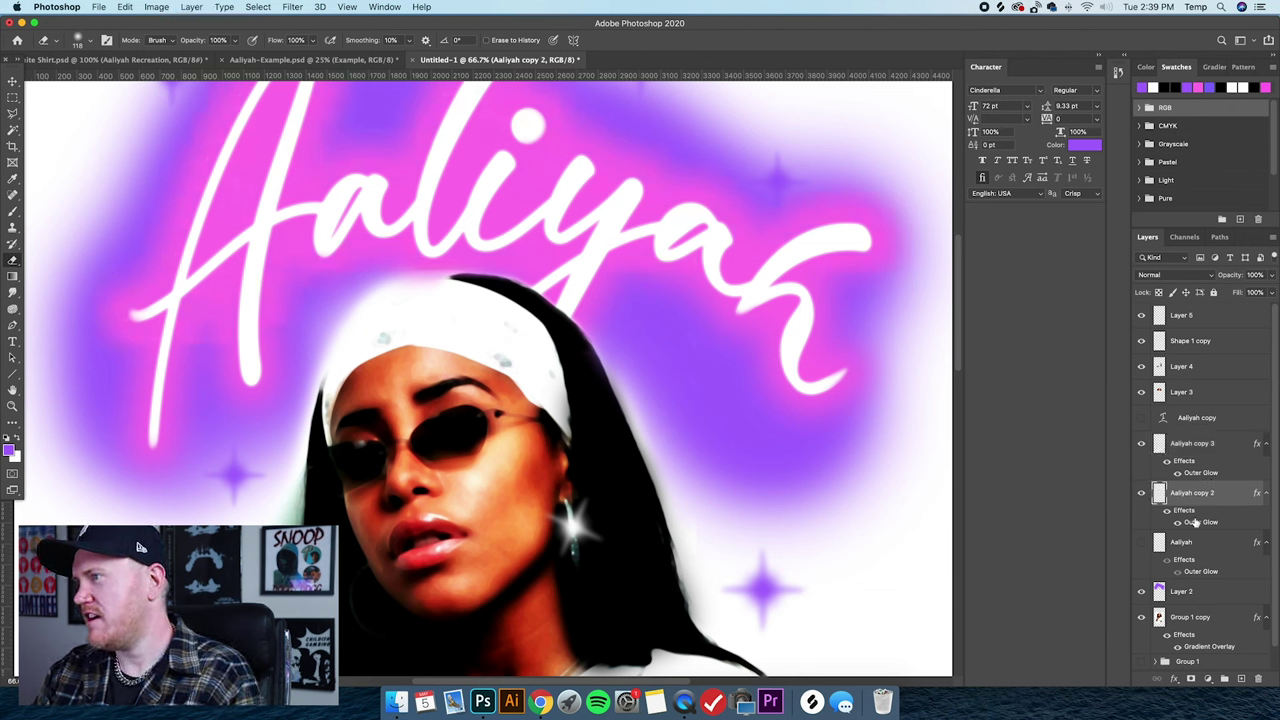
click(1232, 455)
double_click(1232, 455)
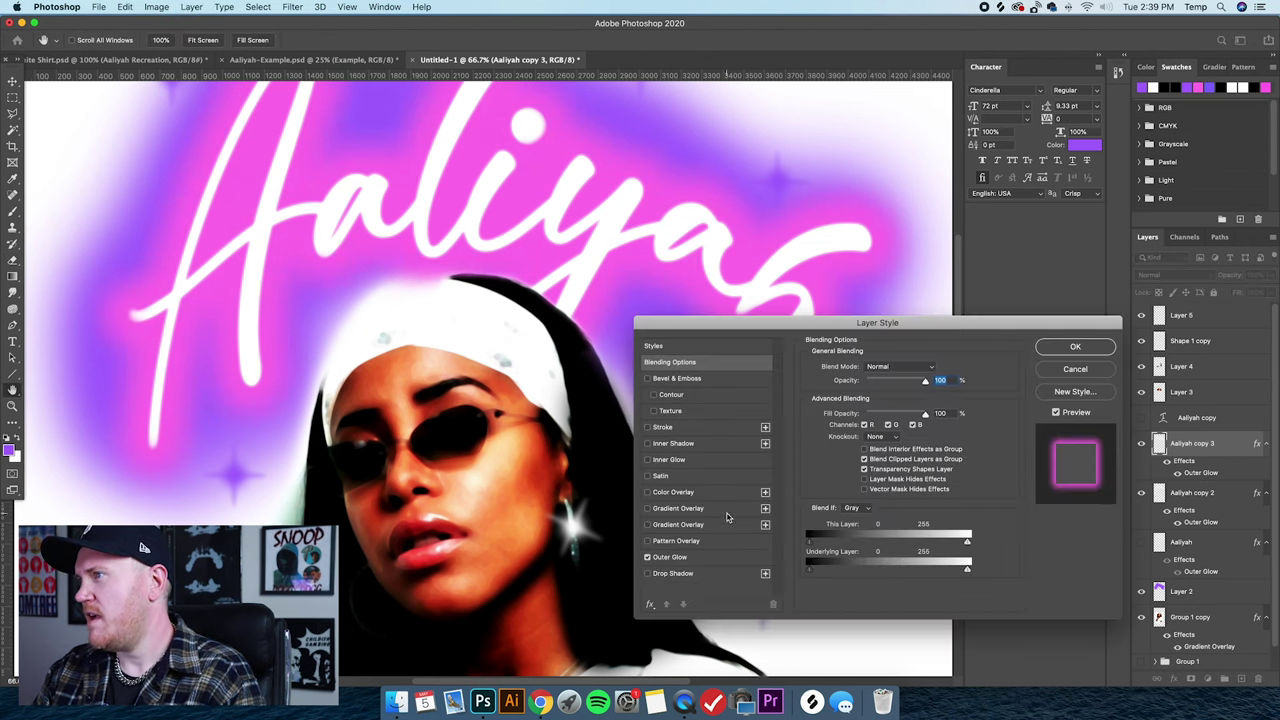
click(670, 557)
click(838, 410)
click(681, 377)
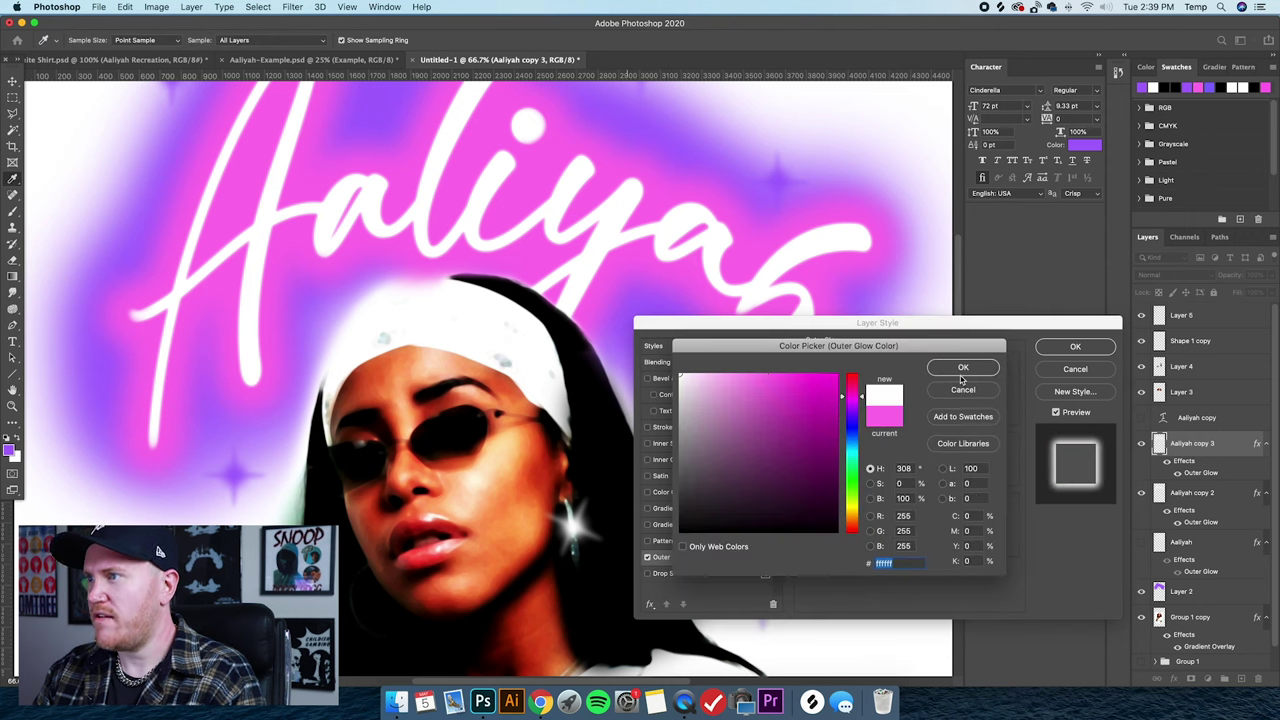
click(962, 369)
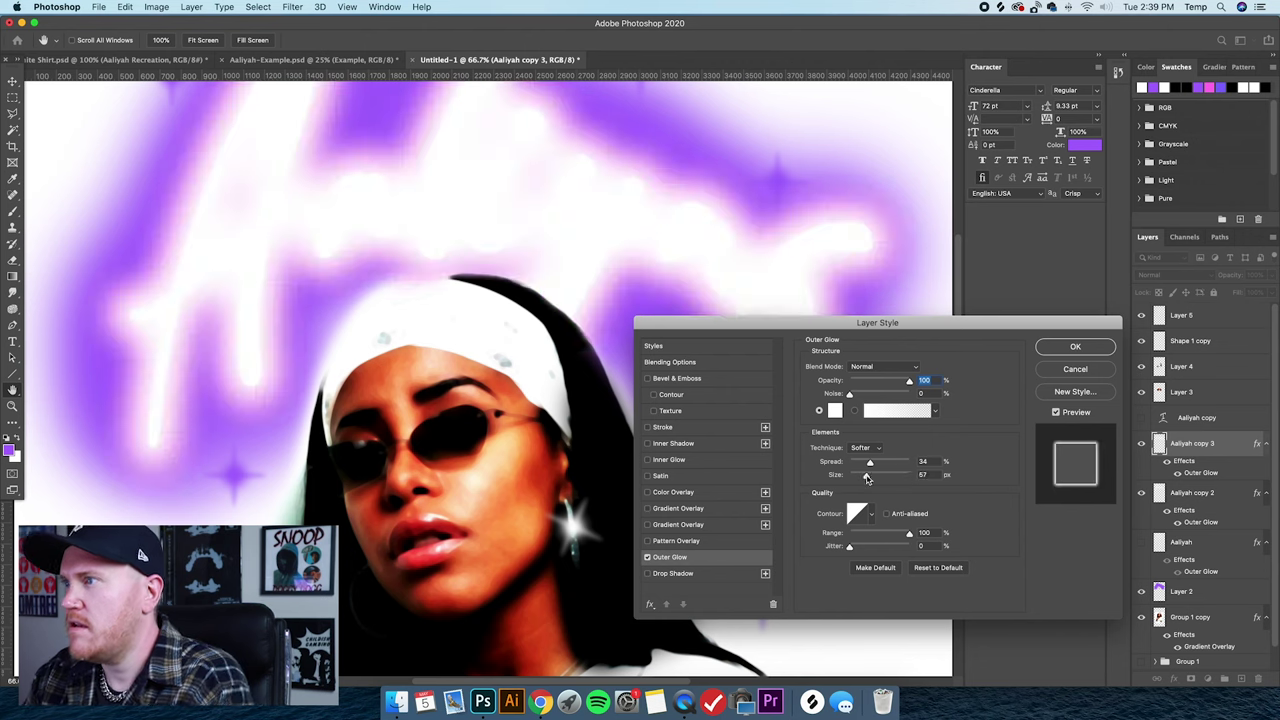
Tighten the white Outer Glow on Aaliyah copy 3 to 0% spread, 16 px size and 68% range, and apply it.
drag(909, 474, 855, 478)
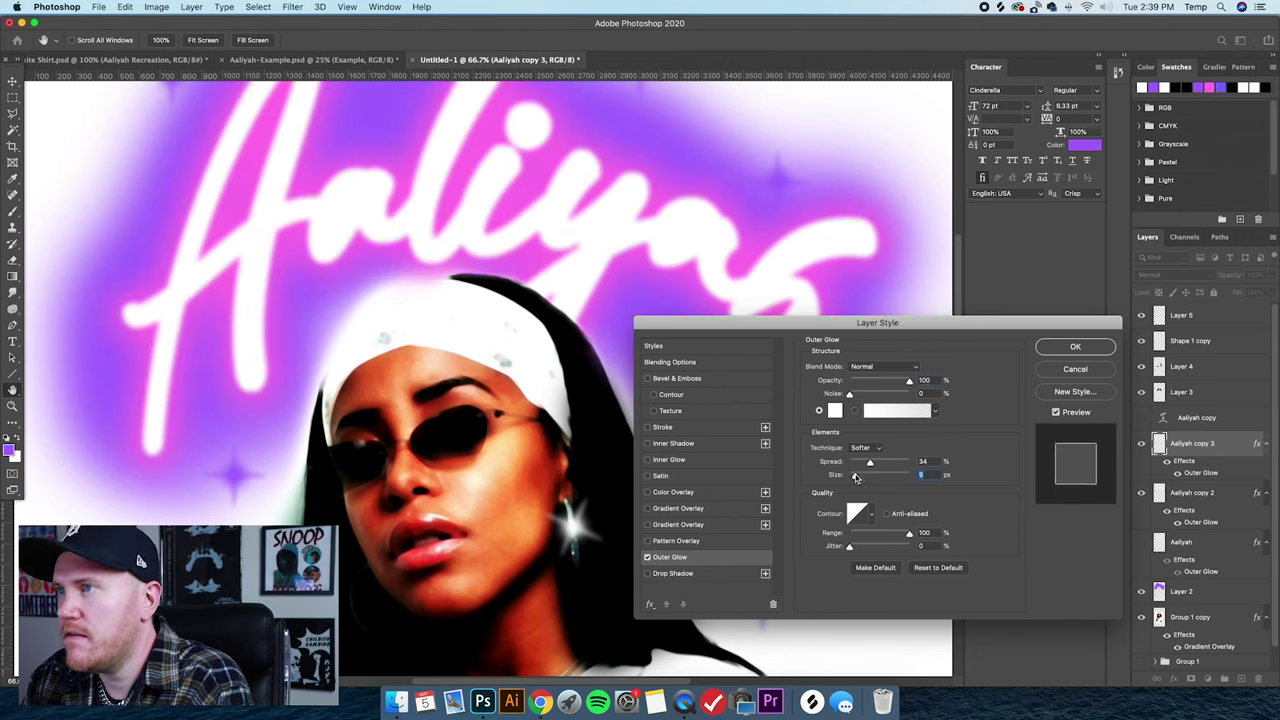
drag(896, 539, 865, 537)
drag(855, 478, 861, 479)
drag(862, 537, 855, 537)
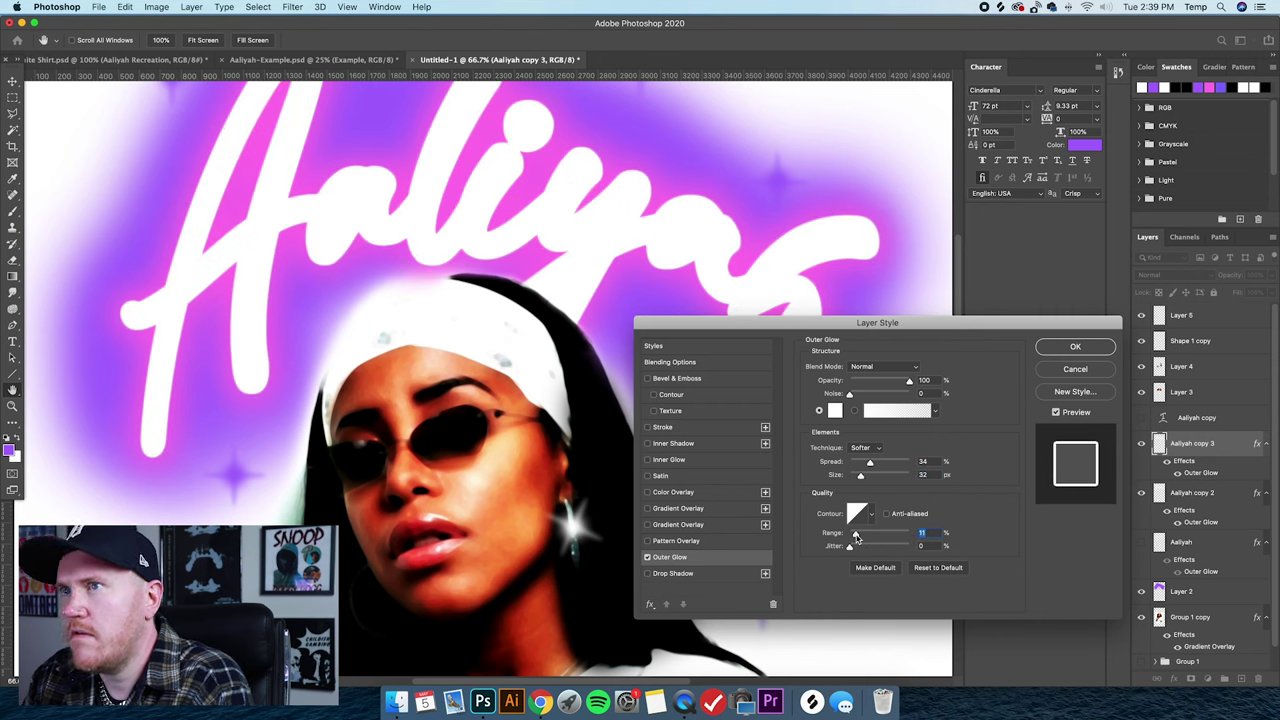
mouse_move(869, 463)
mouse_down()
mouse_move(843, 463)
mouse_move(855, 478)
mouse_up()
click(851, 537)
drag(853, 537, 889, 536)
drag(856, 478, 857, 479)
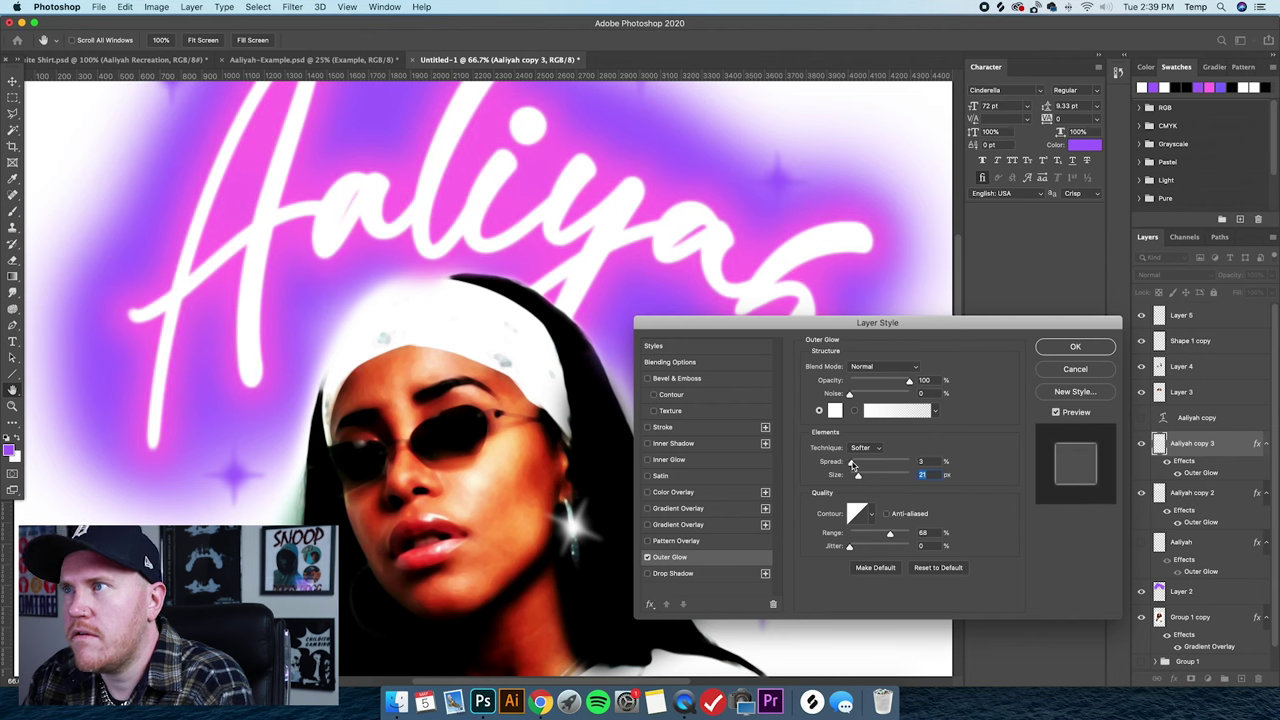
click(852, 466)
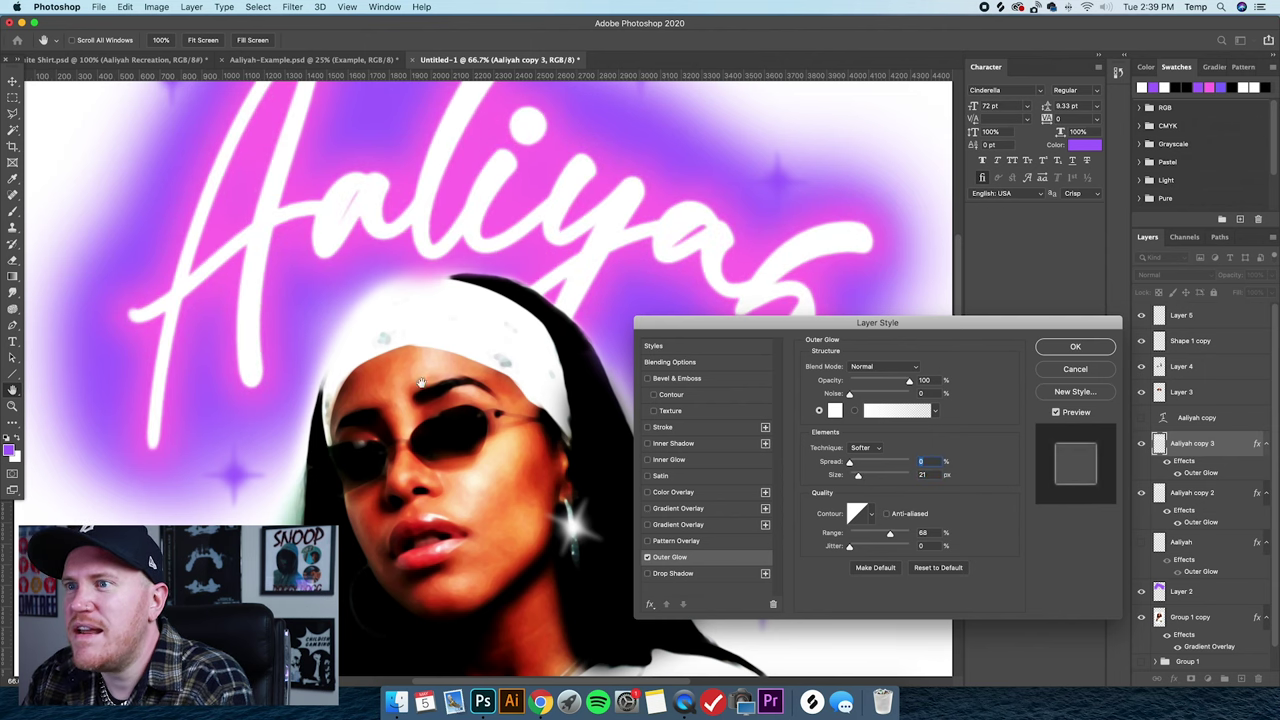
click(860, 478)
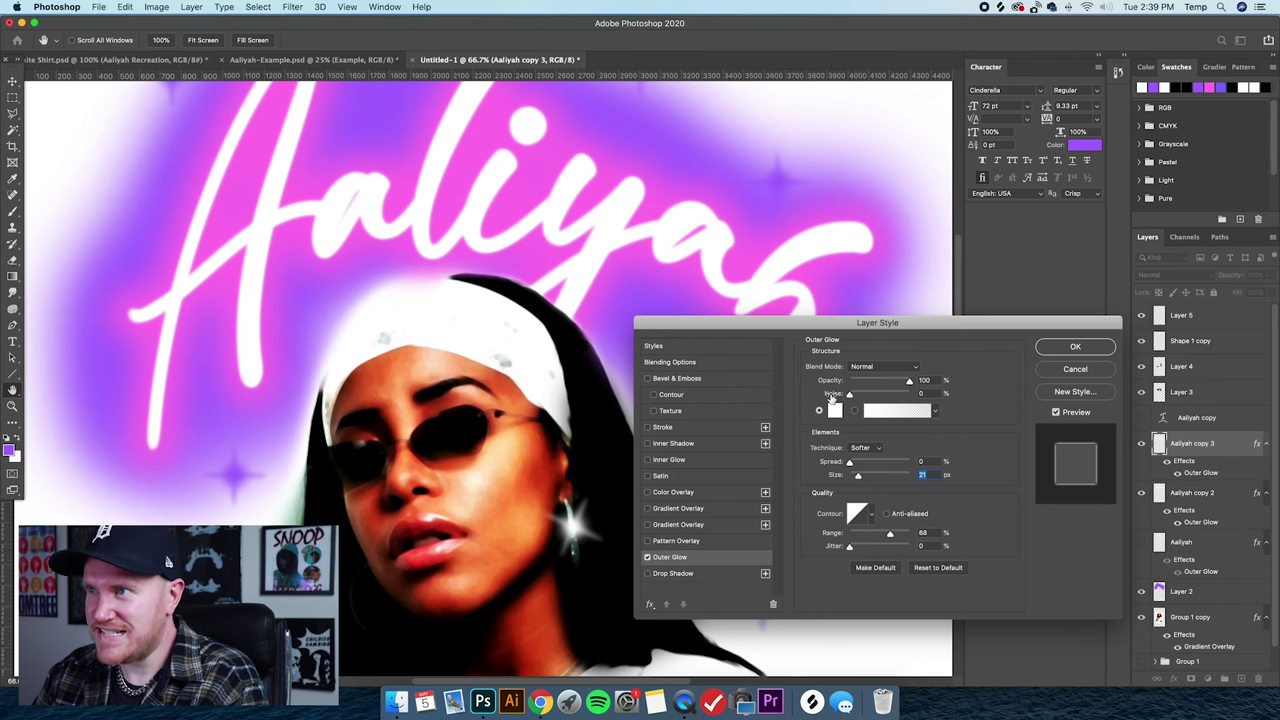
drag(858, 475, 859, 478)
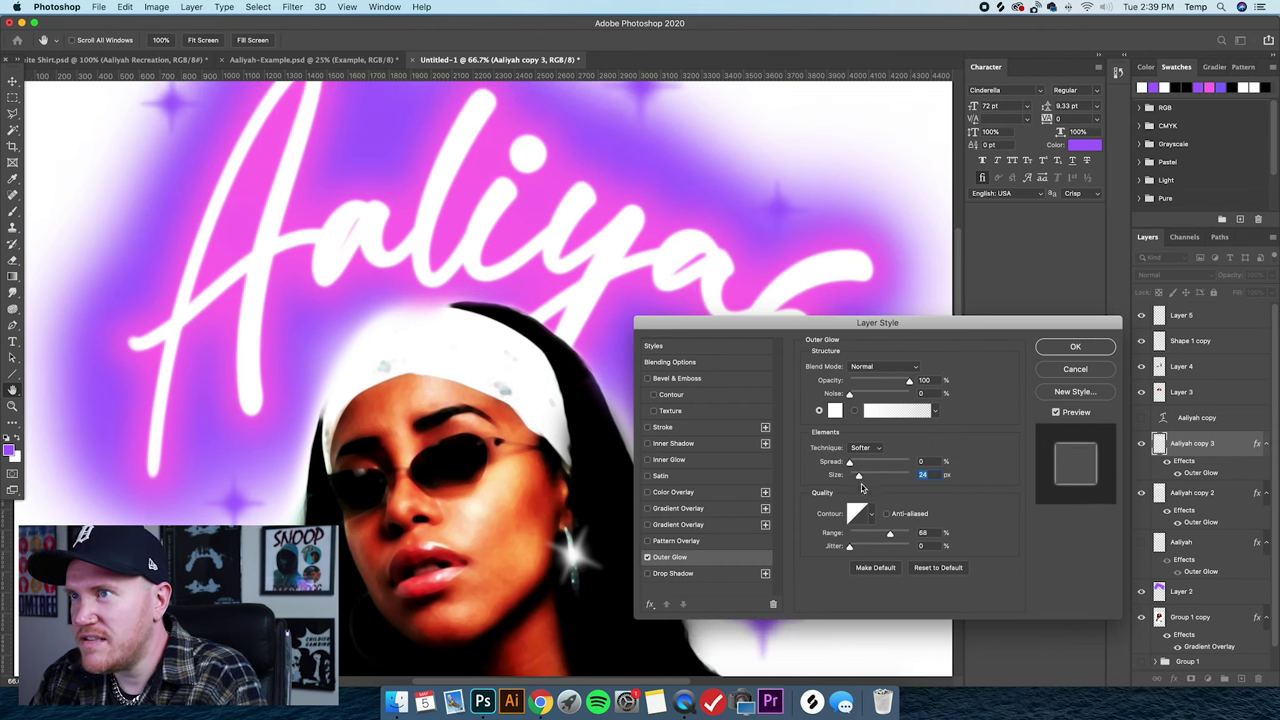
click(1070, 348)
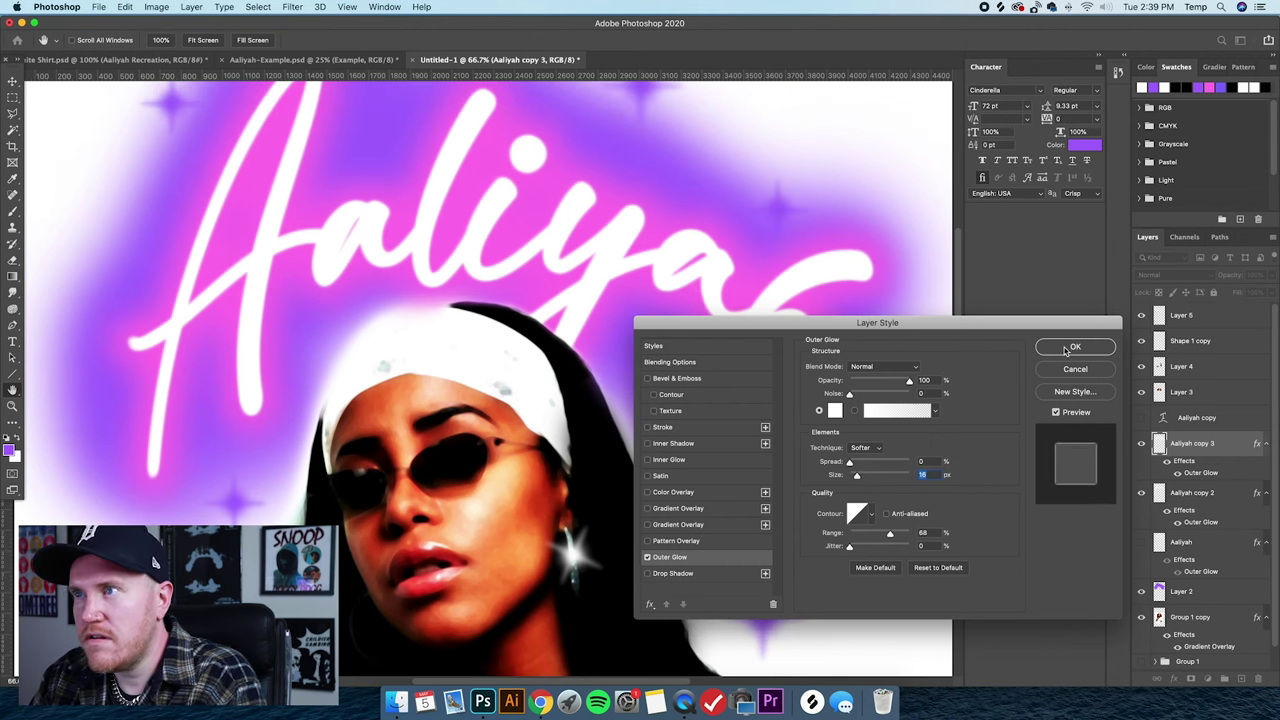
Compare the script with and without the Aaliyah copy 3 layer, in close-up and across the whole composition.
key(super+minus)
key(super+minus)
click(1141, 443)
click(1141, 443)
key(super+minus)
click(1141, 443)
click(1141, 443)
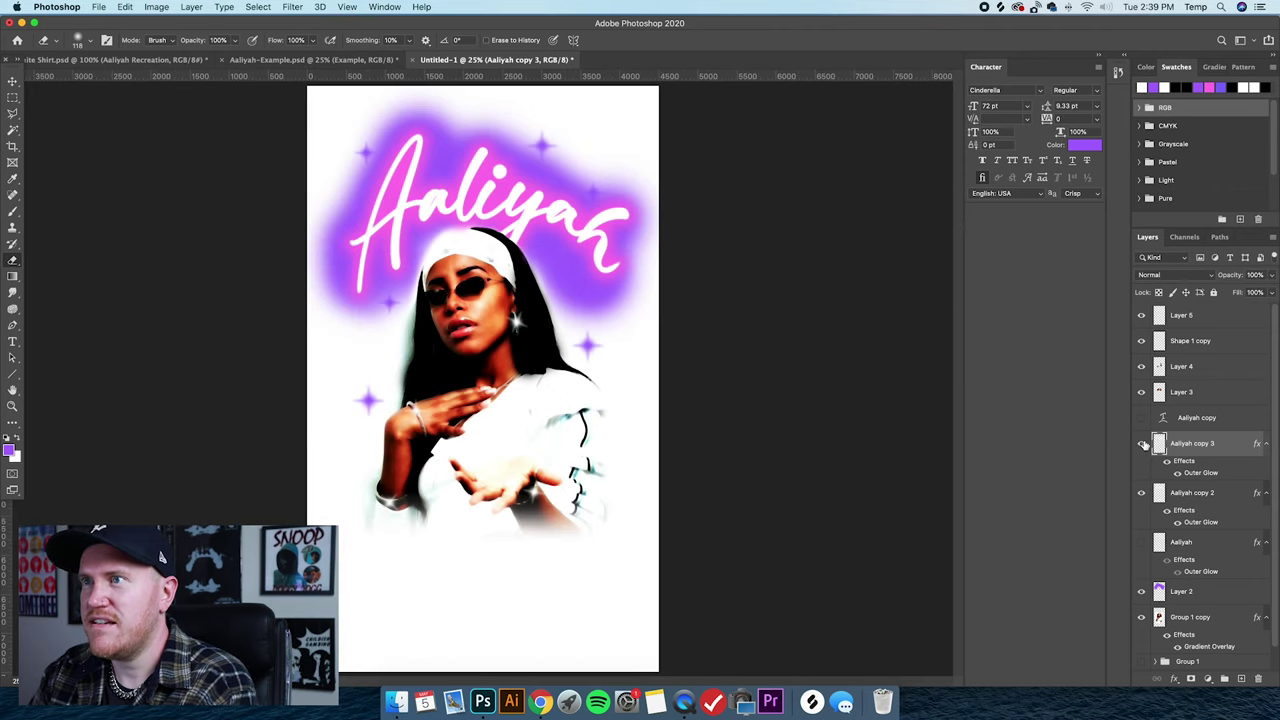
click(1141, 443)
key(super+plus)
key(super+plus)
key(super+plus)
key(super+plus)
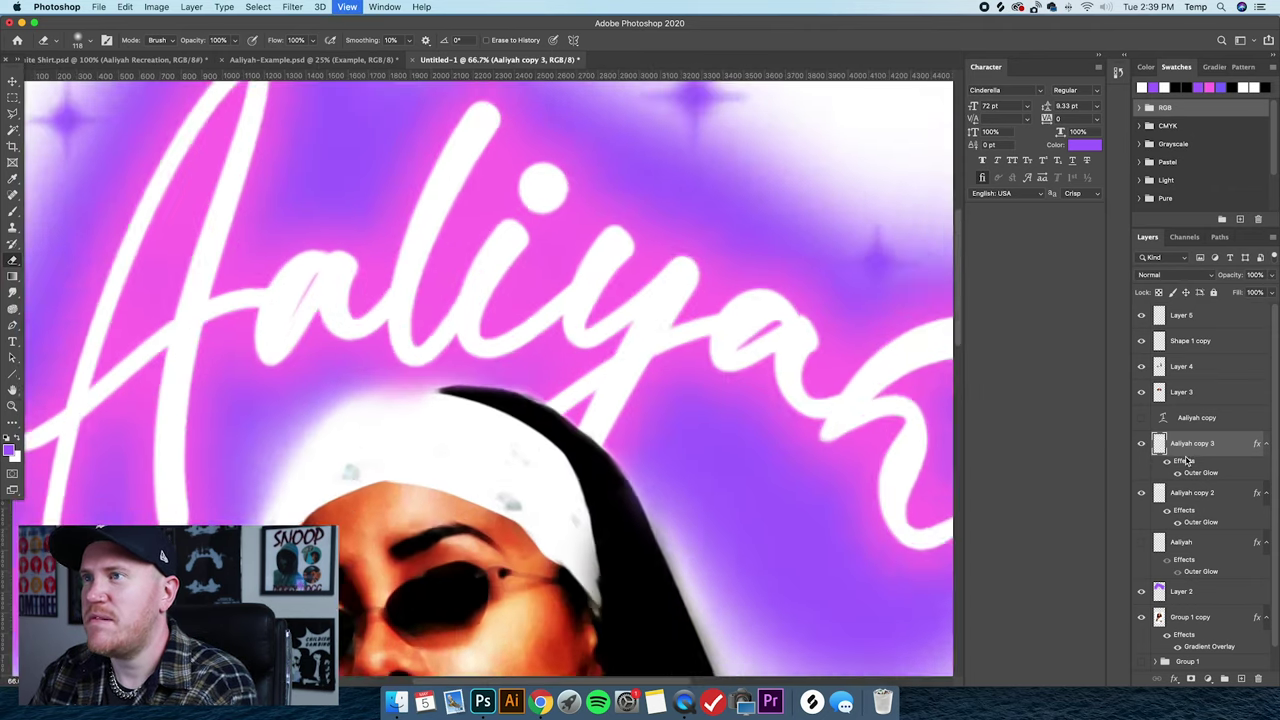
key(super+minus)
key(super+minus)
key(super+minus)
key(super+minus)
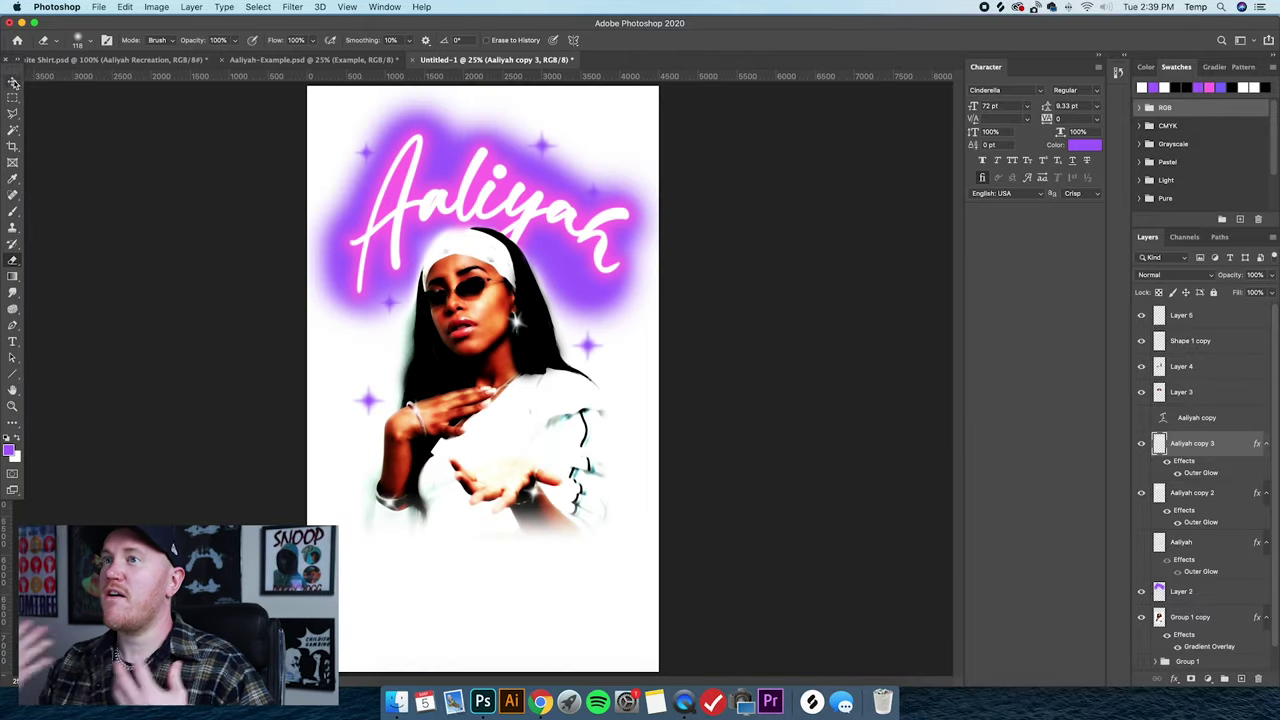
Move the purple sparkle beside the top of the script's first A on Layer 5 slightly outward and down, and deselect it.
key(m)
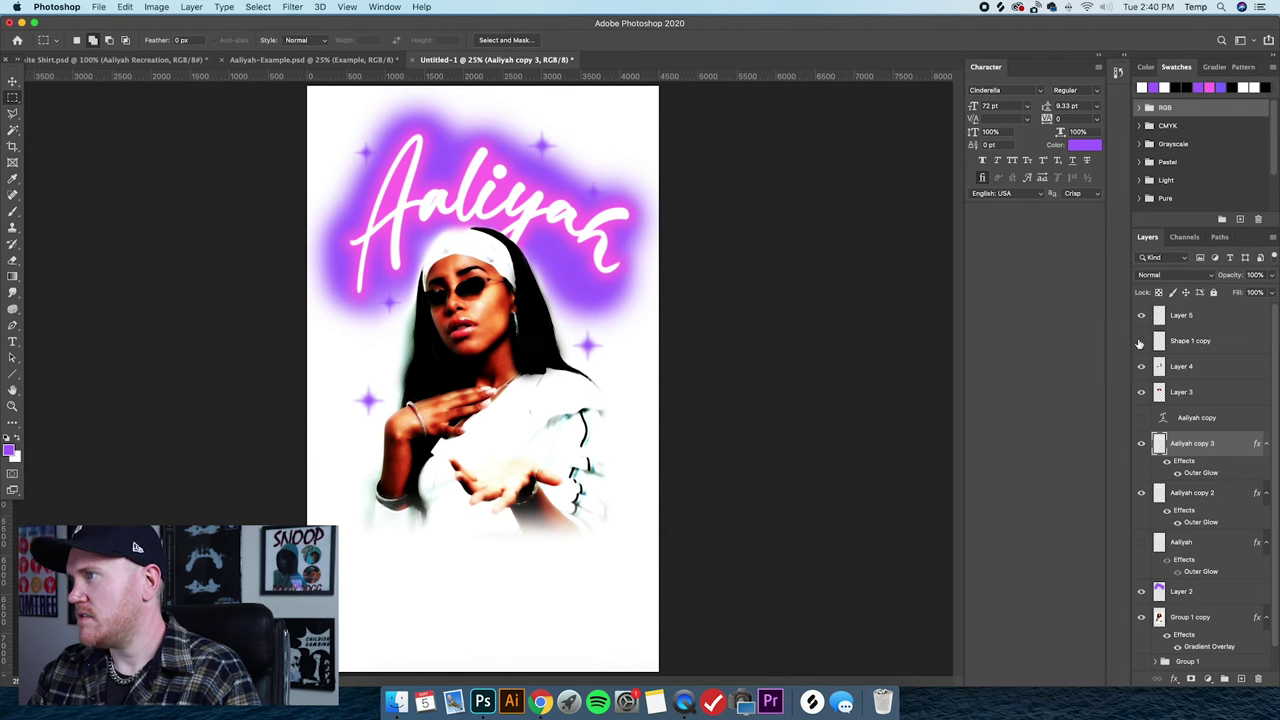
click(1141, 316)
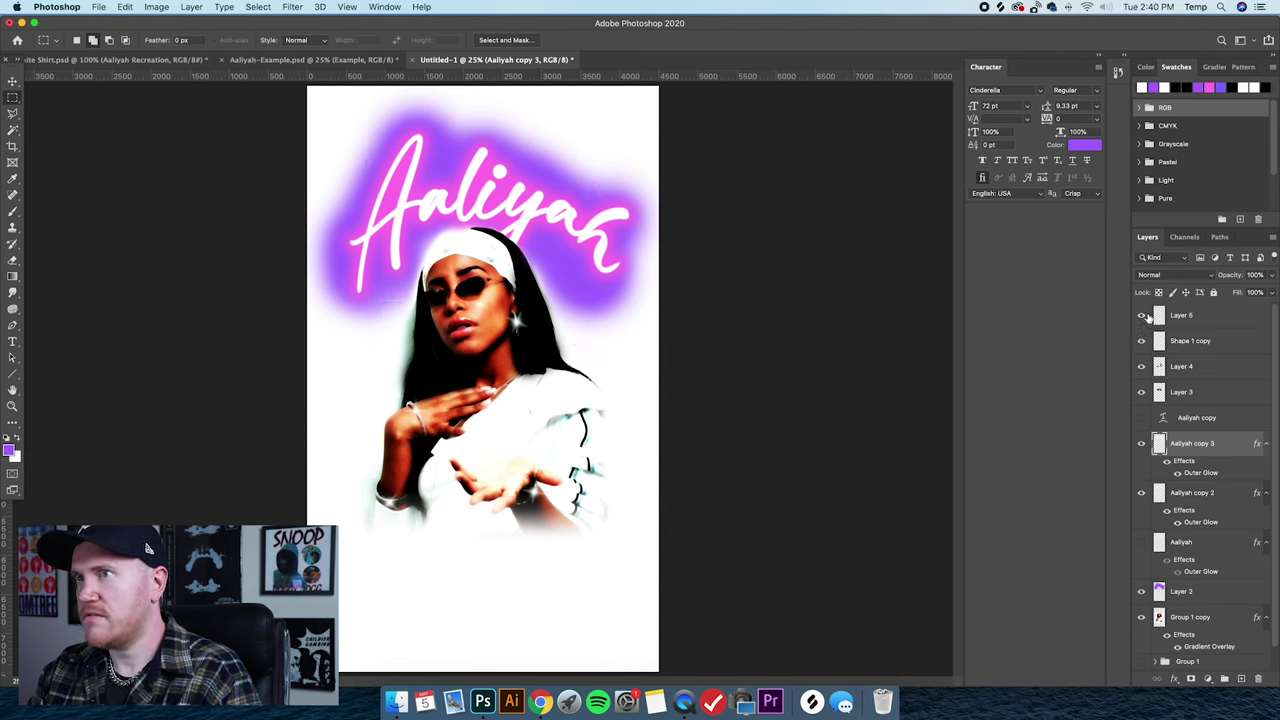
click(1185, 316)
drag(337, 120, 357, 190)
key(v)
key(m)
right_click(580, 229)
click(582, 229)
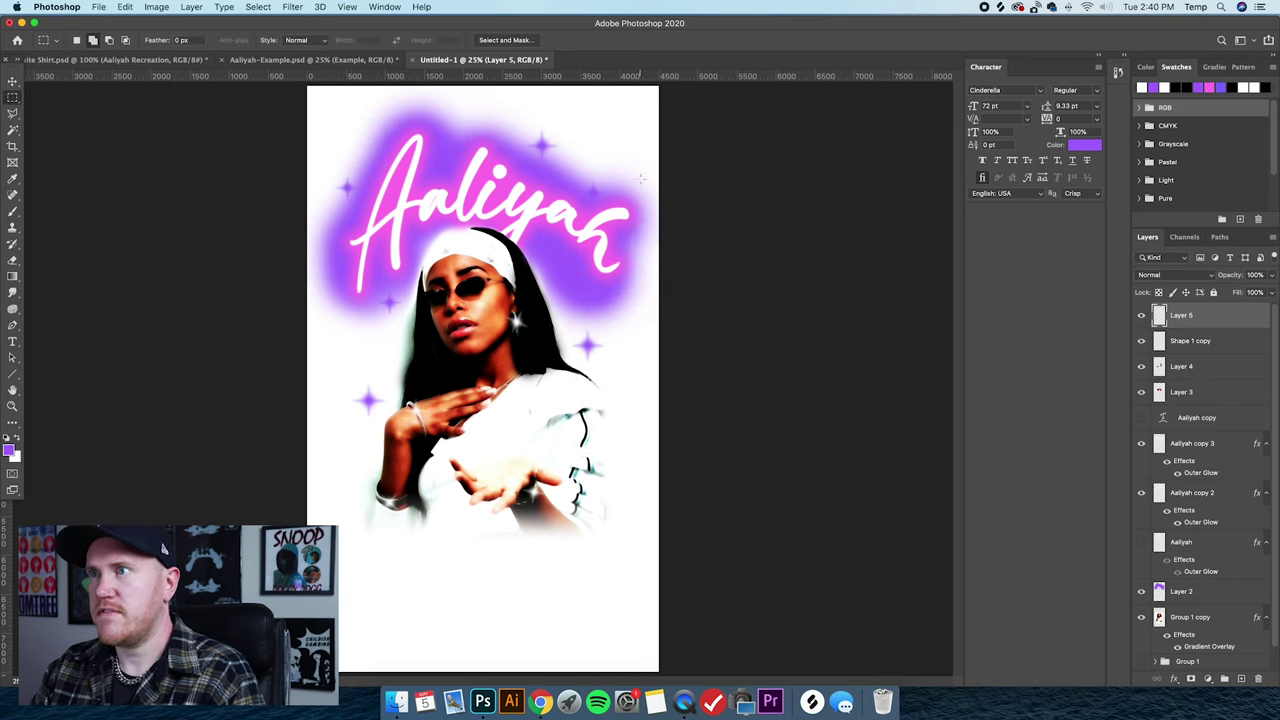
Move the lower-left purple sparkle on Layer 5 slightly up beside the hair, and deselect it.
drag(338, 368, 388, 378)
key(v)
click(13, 99)
right_click(432, 279)
click(440, 284)
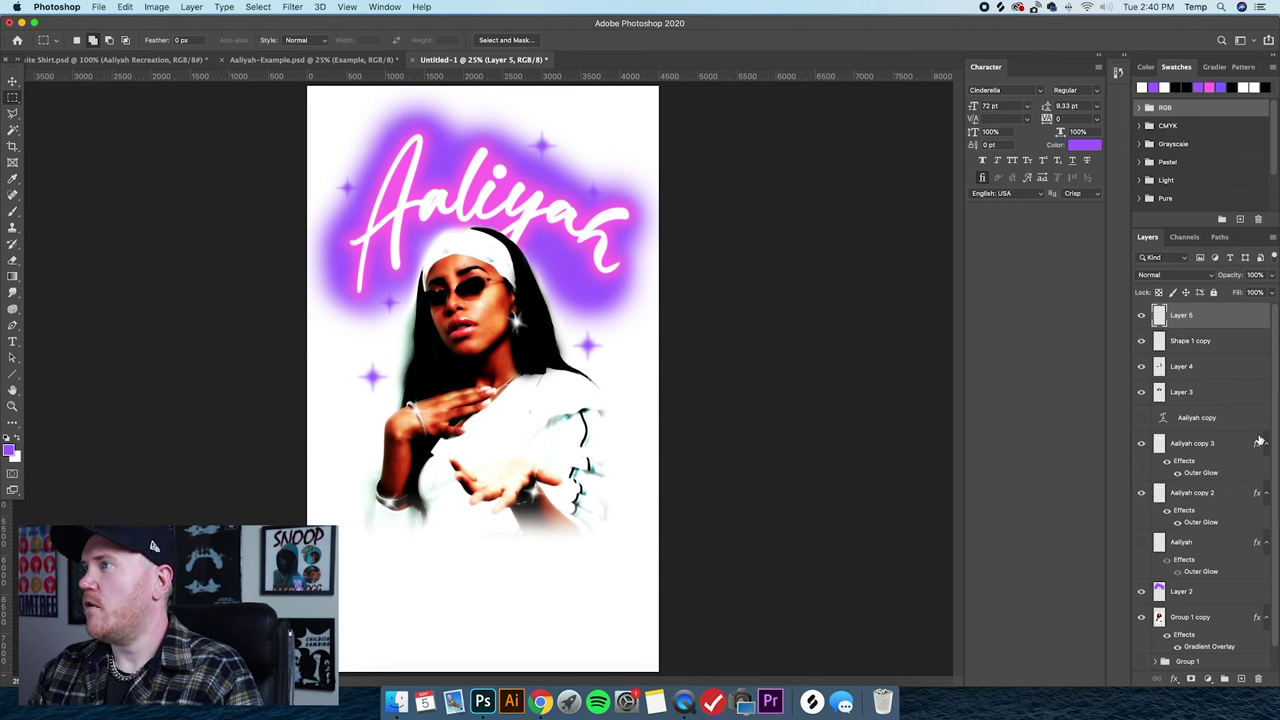
Group all layers from Layer 5 down to Group 1, leaving out the Background.
scroll(1212, 499, down, 1)
click(1183, 640)
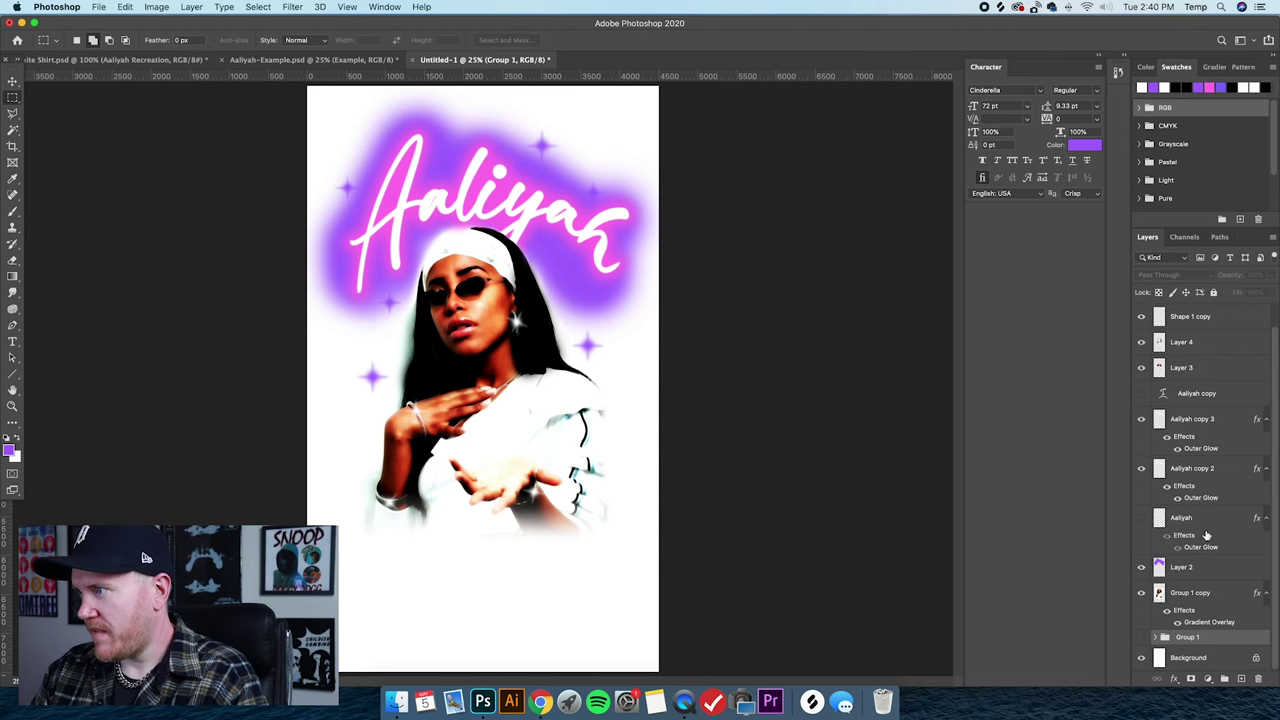
scroll(1208, 535, up, 1)
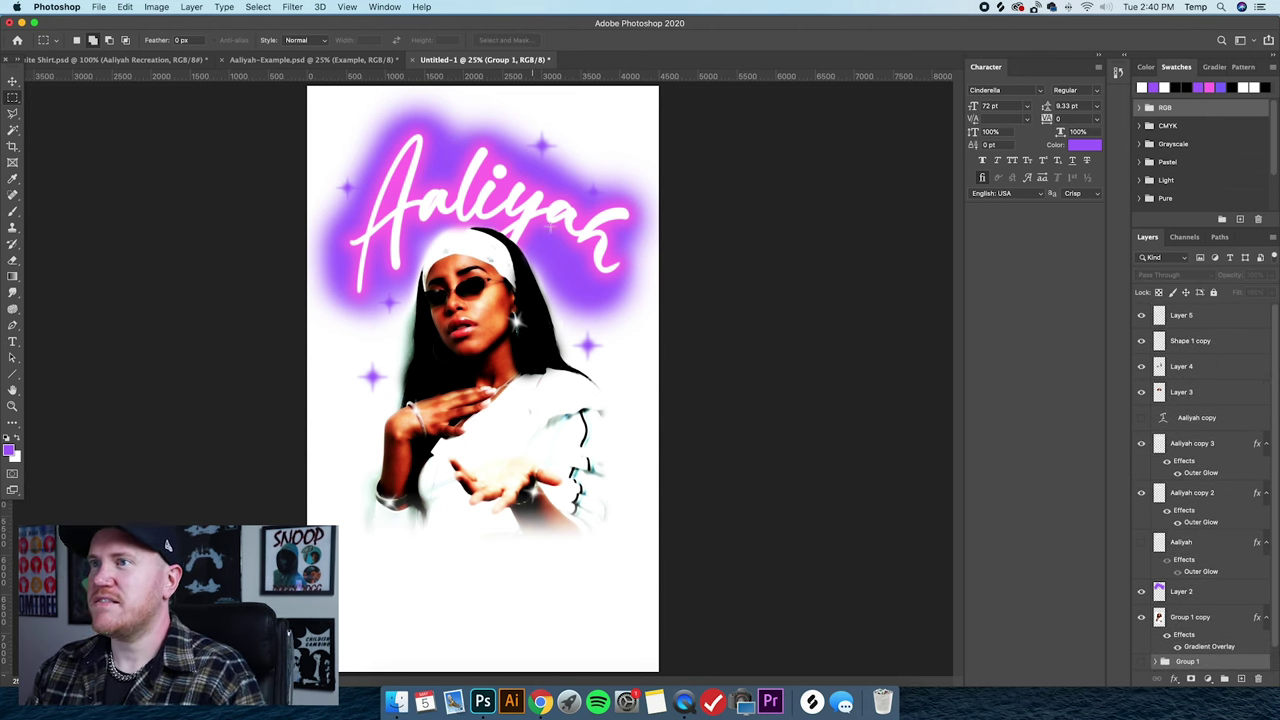
shift+click(1216, 319)
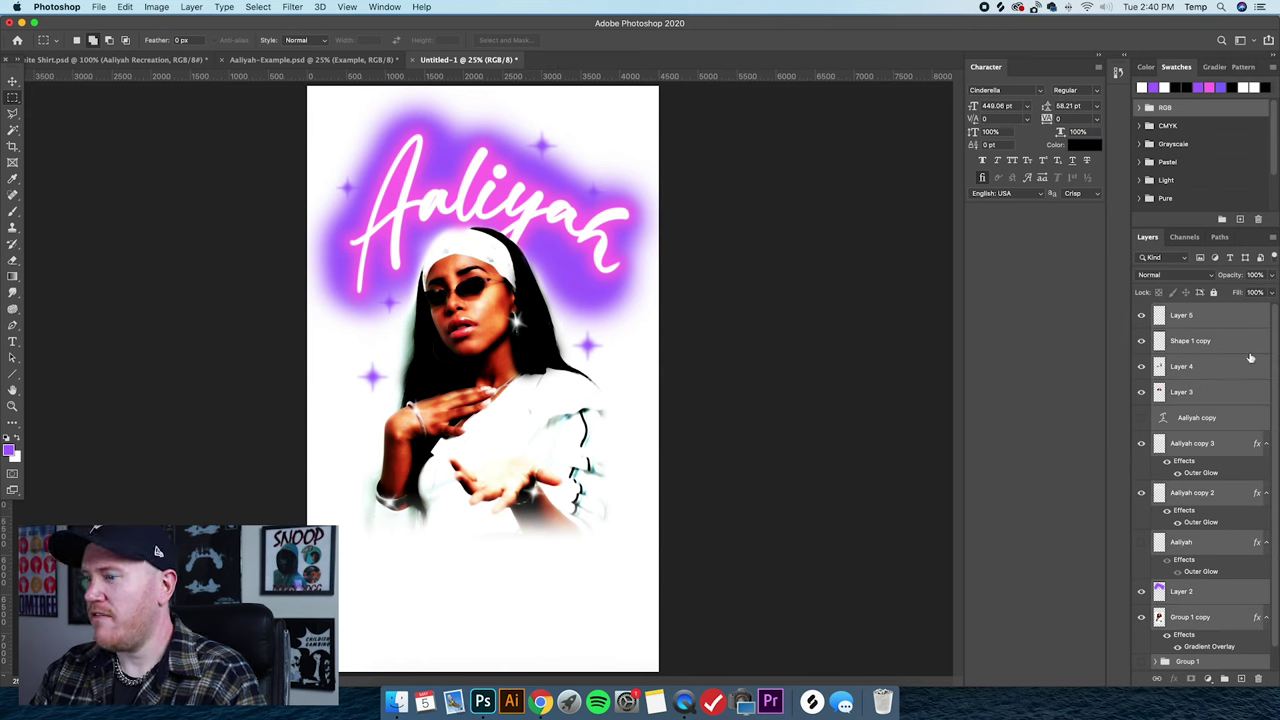
key(super+g)
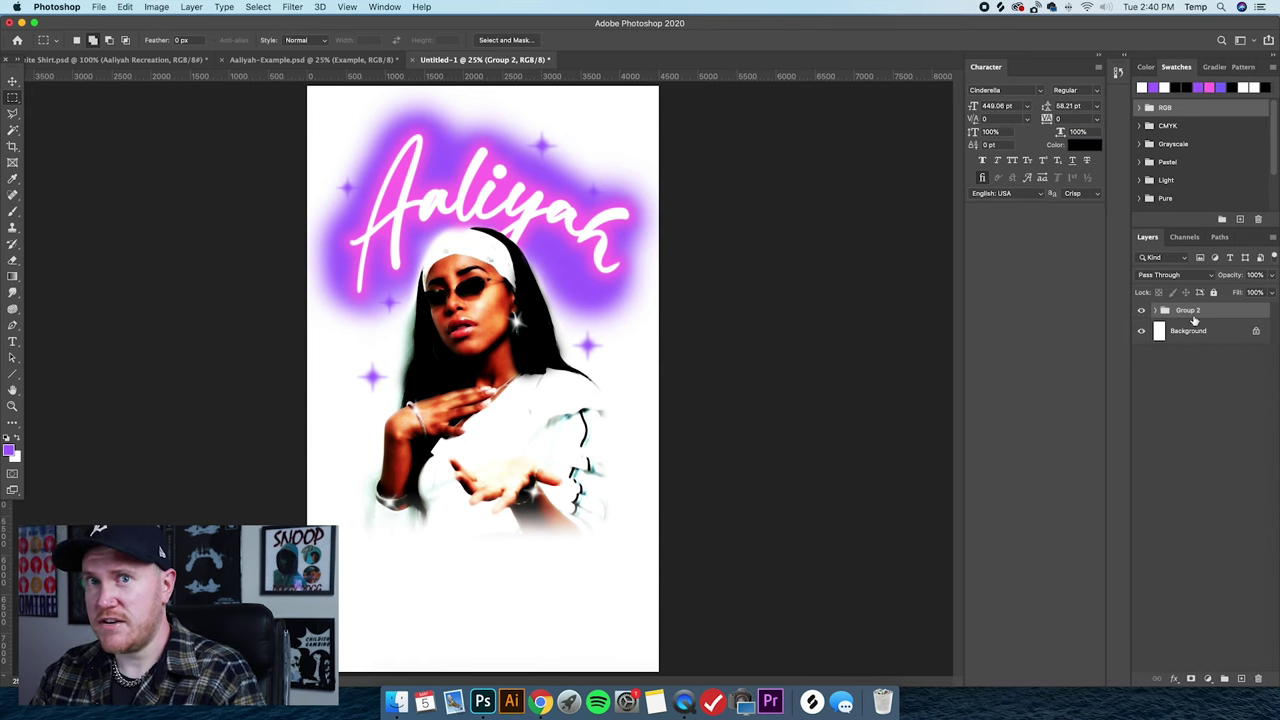
Duplicate Group 2 with the original hidden, and merge the copy into a single layer.
key(super+j)
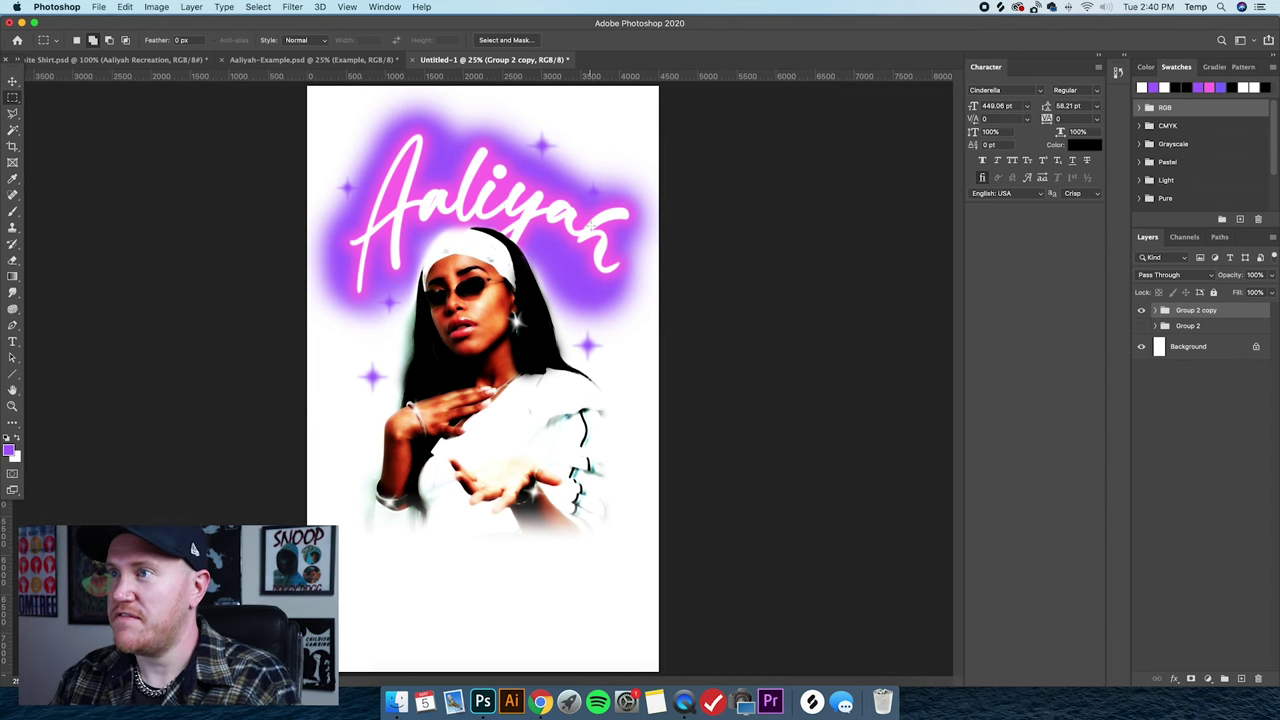
right_click(1204, 315)
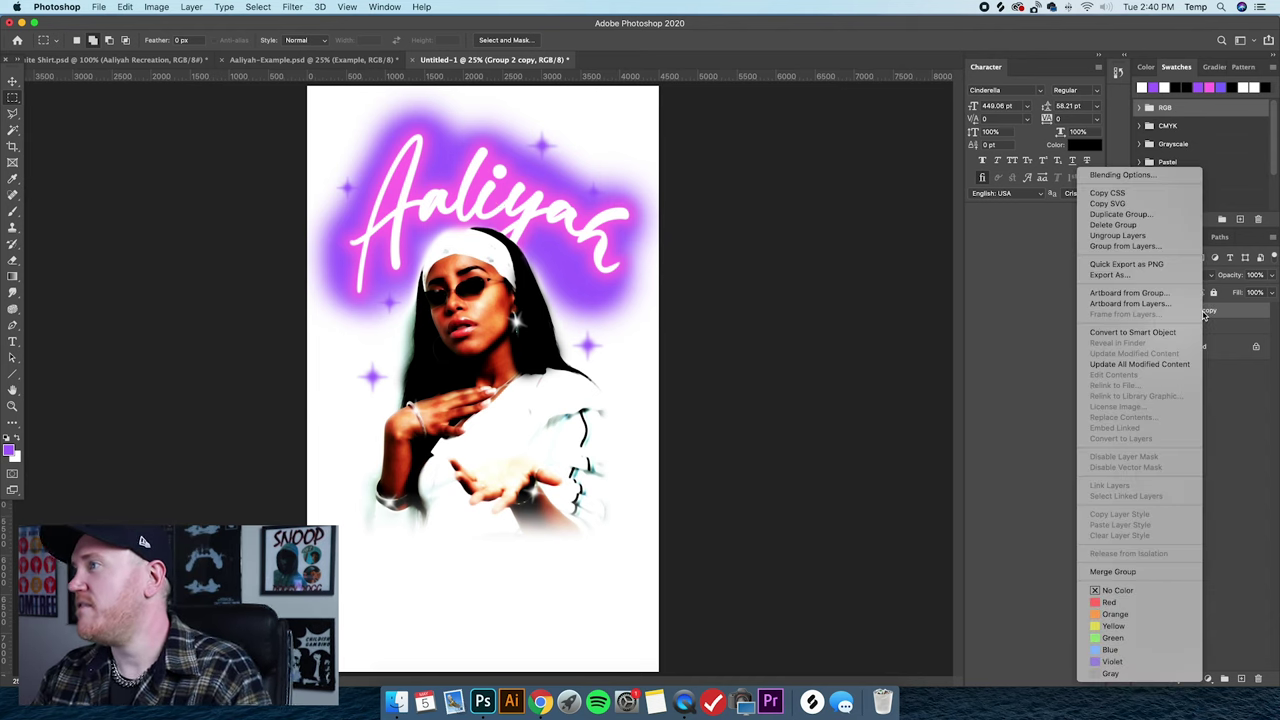
click(1113, 571)
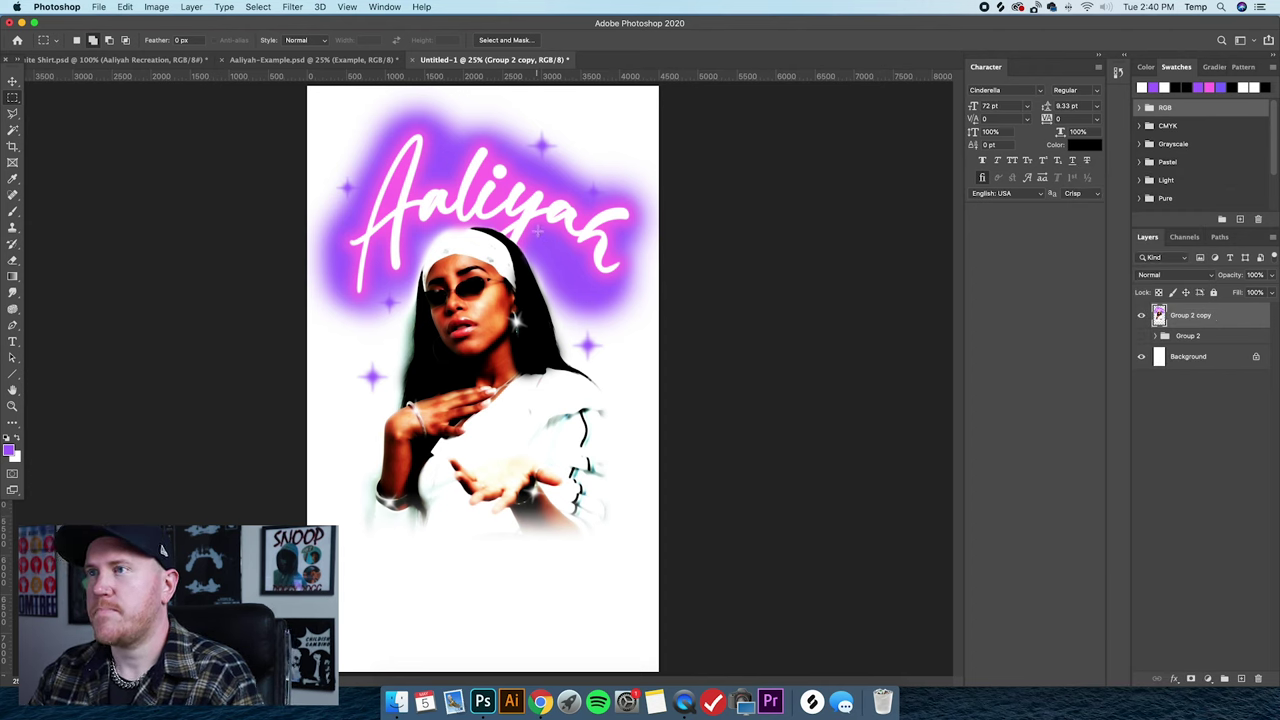
Try a duplicate of the merged Group 2 copy layer with its blend mode set to Overlay.
click(298, 6)
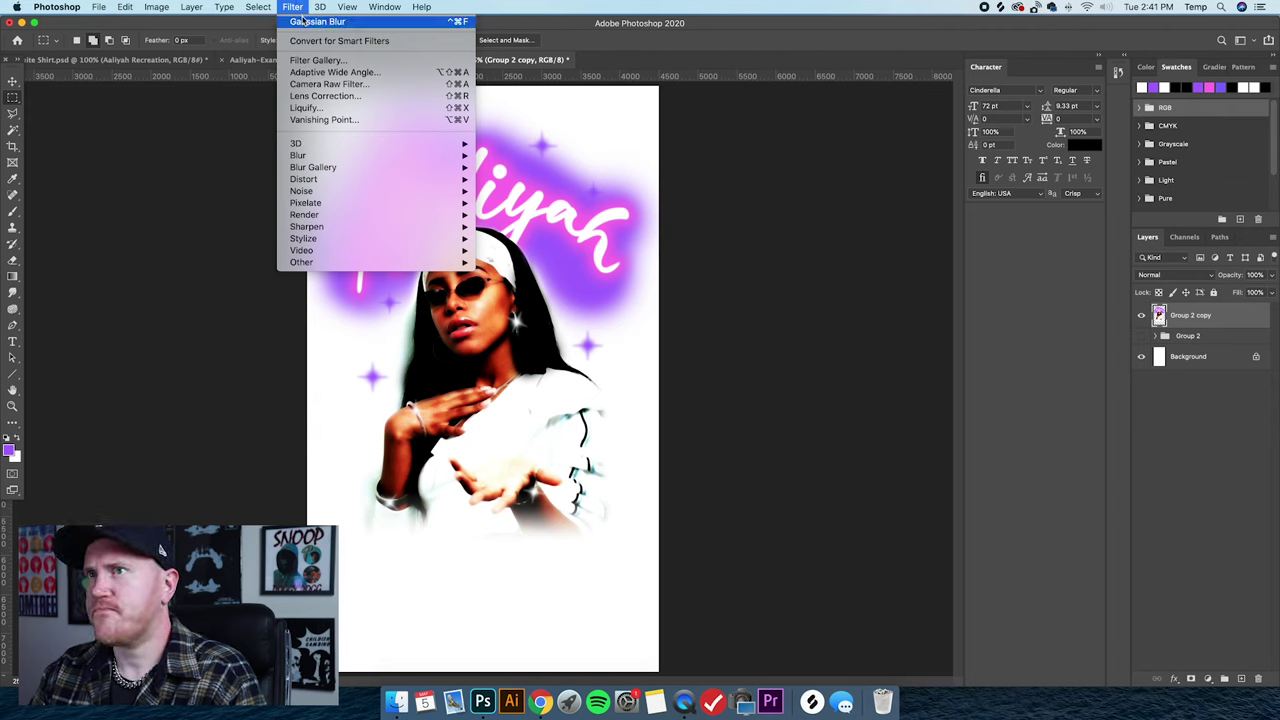
click(1188, 338)
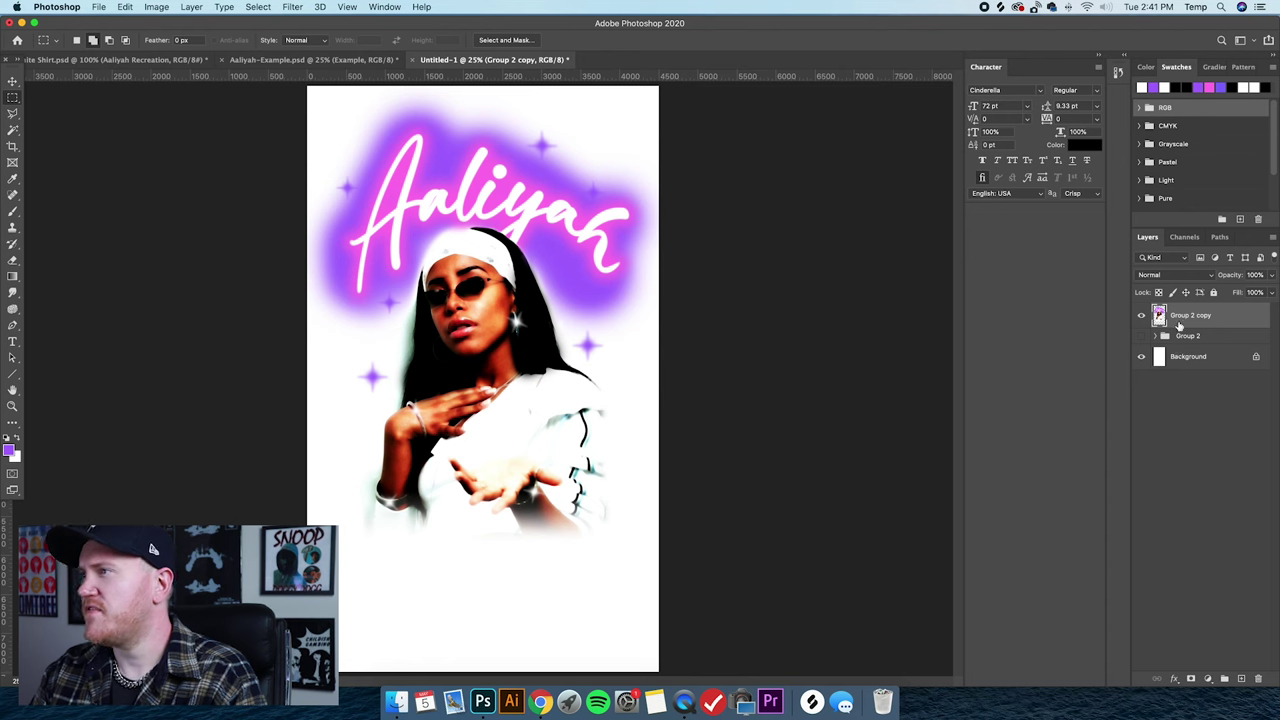
key(super+j)
click(1175, 275)
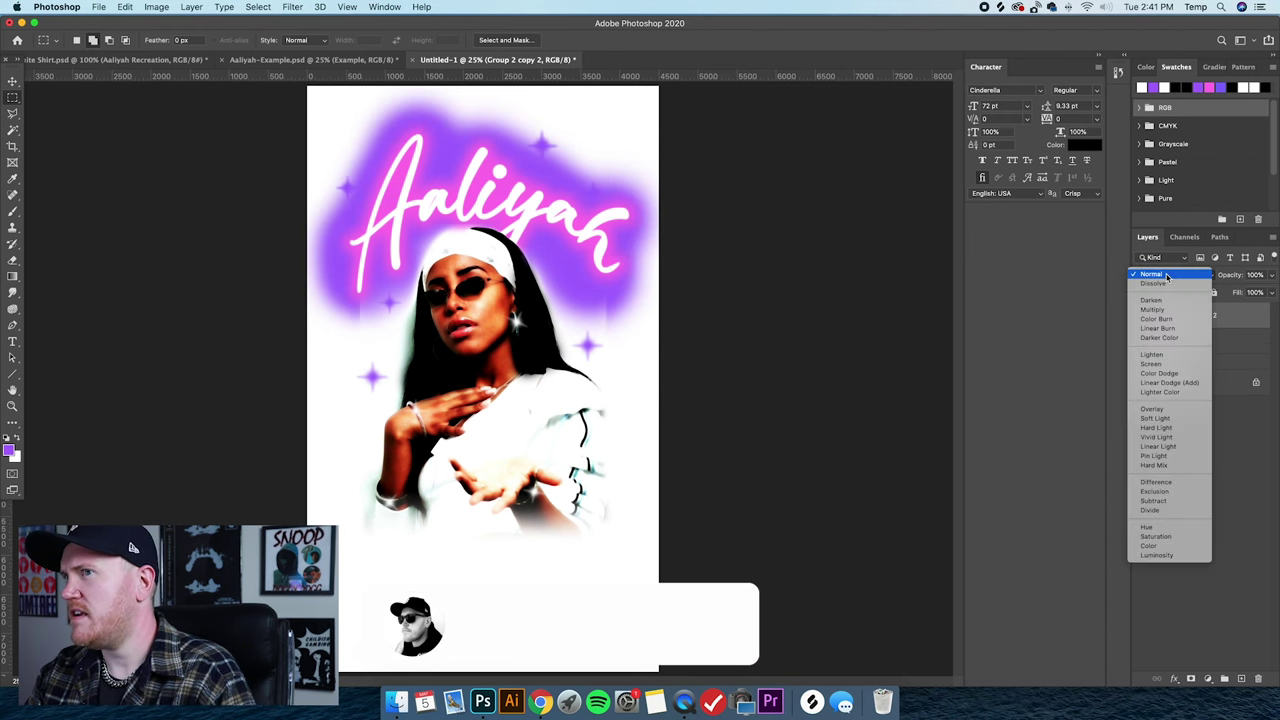
click(1155, 409)
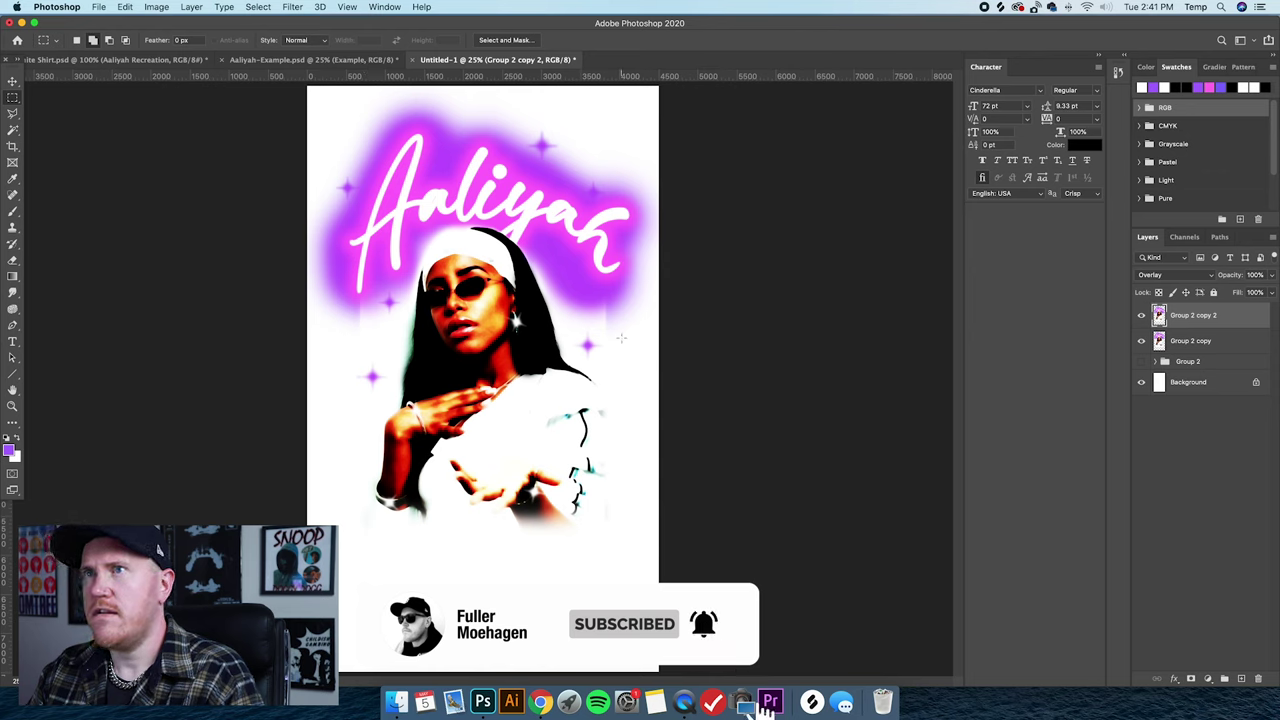
Compare the artwork with and without the Overlay duplicate, and delete that duplicate.
alt+click(1141, 382)
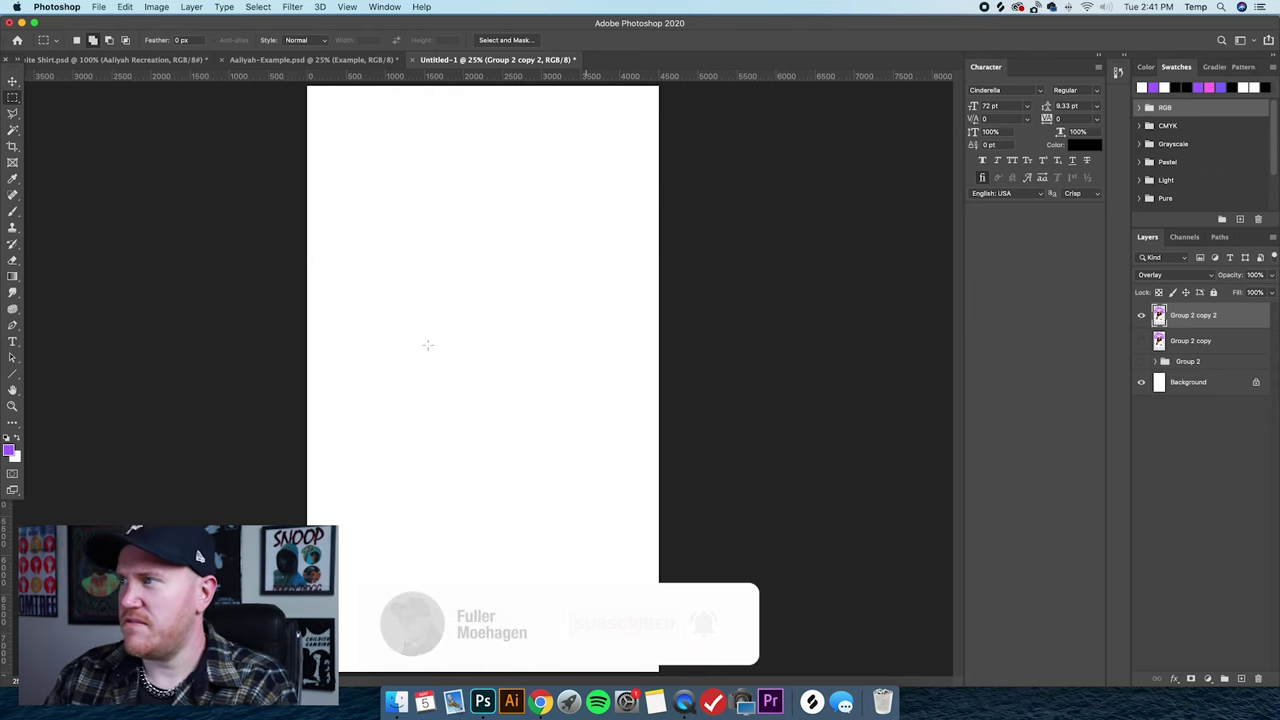
click(1141, 341)
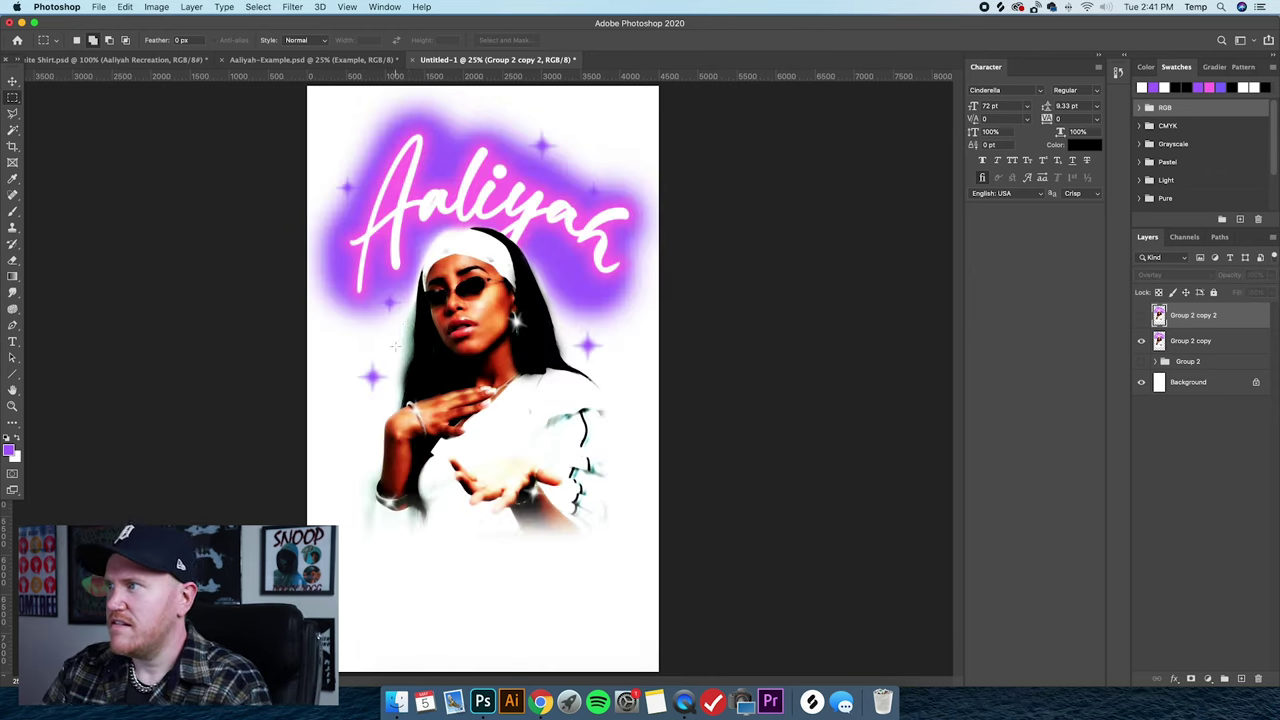
click(1141, 315)
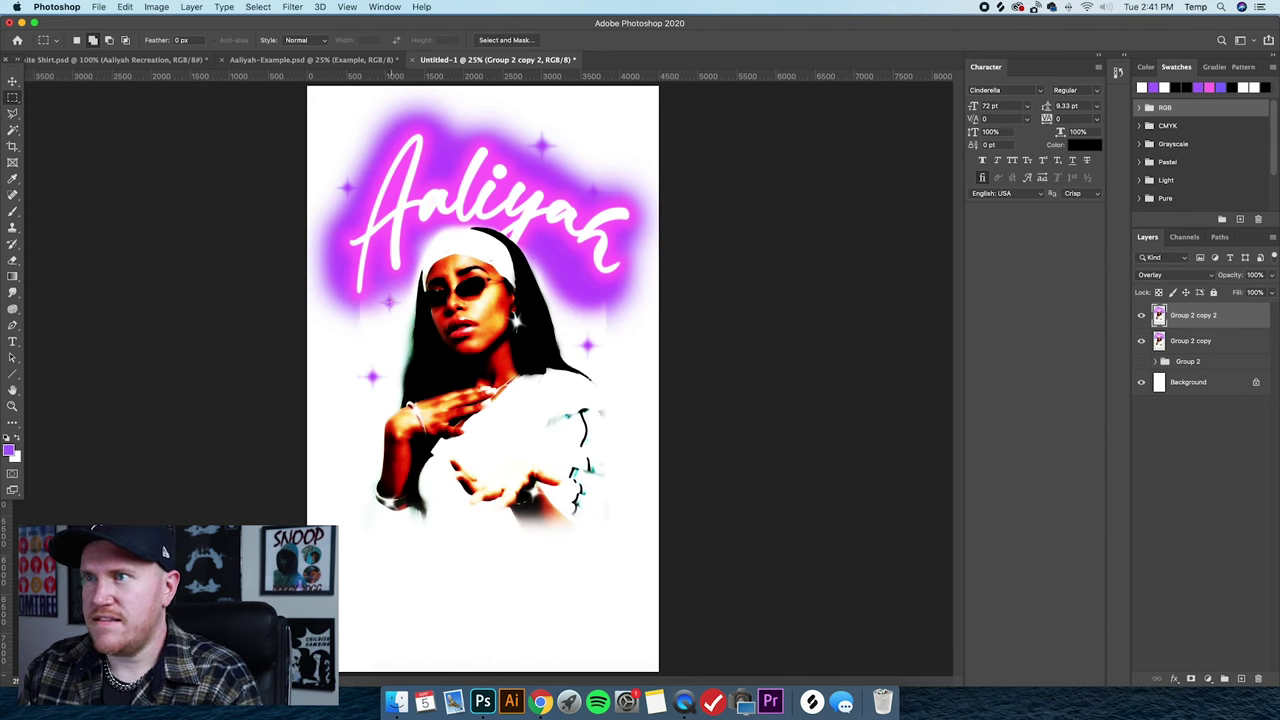
key(BackSpace)
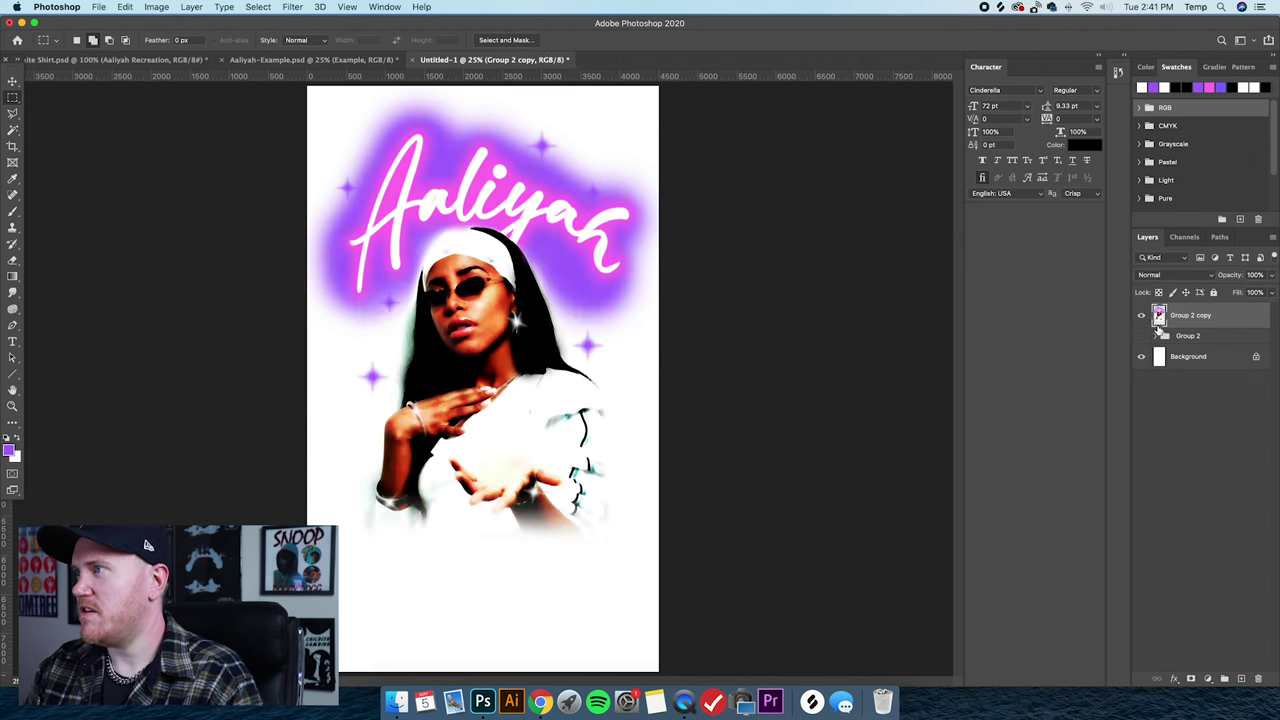
Duplicate the white Background layer and place the copy directly below Group 2 copy.
click(1192, 358)
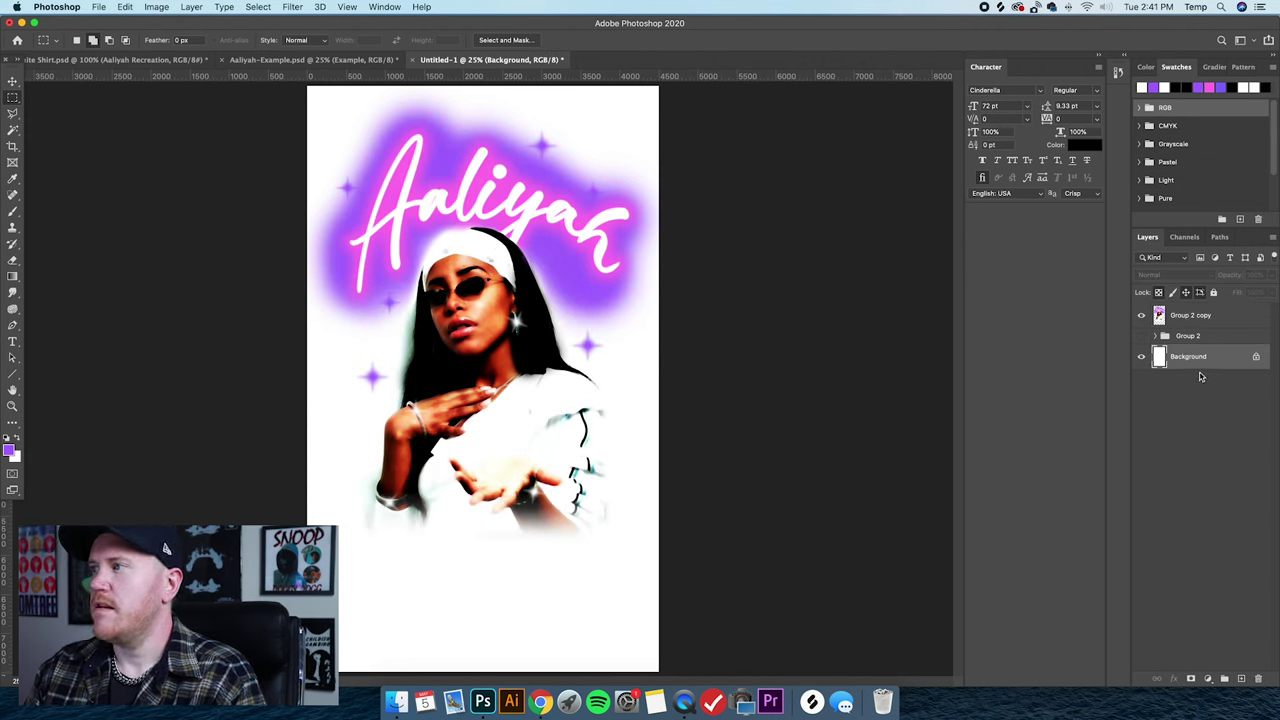
key(super+j)
drag(1208, 360, 1206, 333)
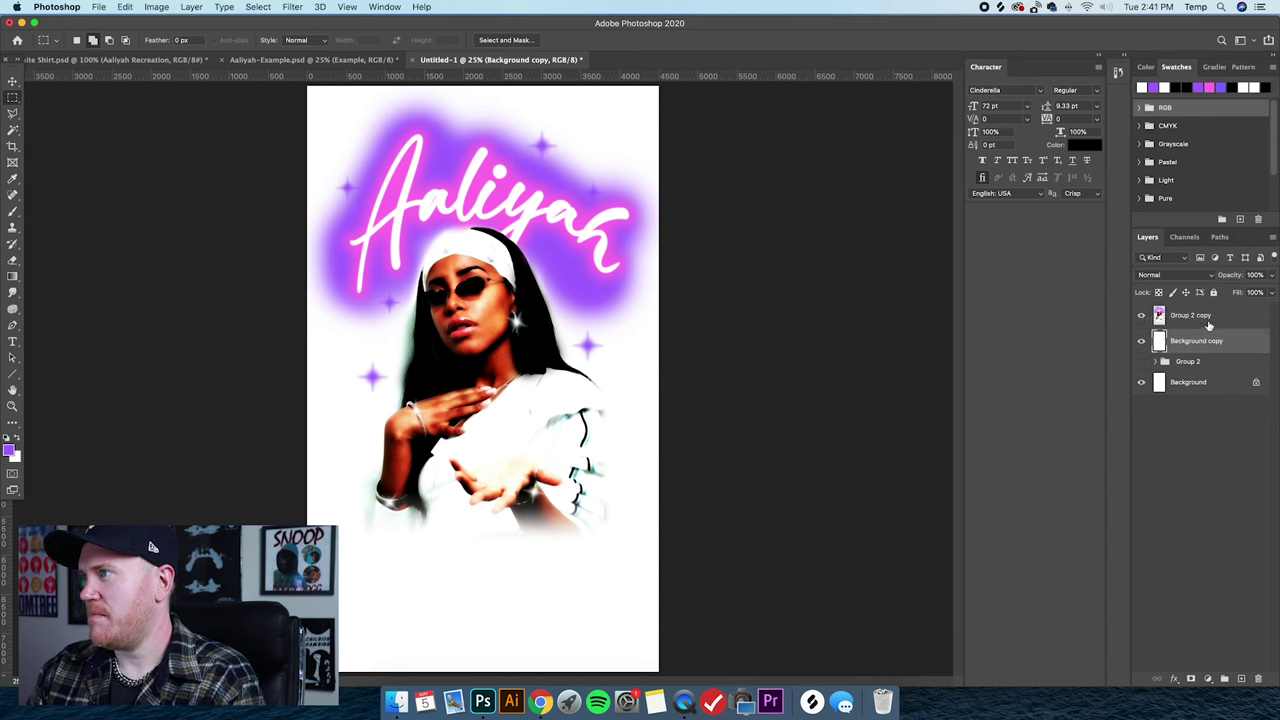
Duplicate the Group 2 copy layer with the original hidden, and merge the duplicate with the white Background copy.
click(1210, 316)
key(super+j)
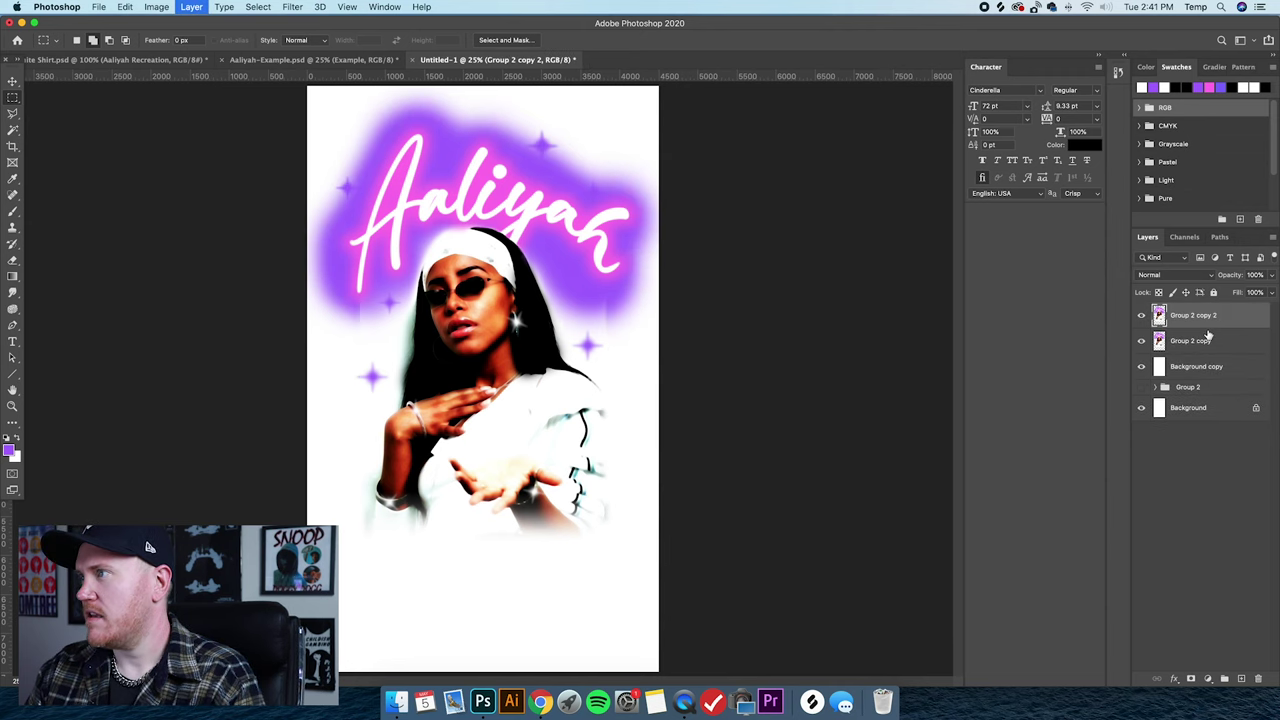
click(1141, 341)
click(1195, 370)
drag(1237, 371, 1222, 316)
shift+click(1222, 316)
right_click(1222, 316)
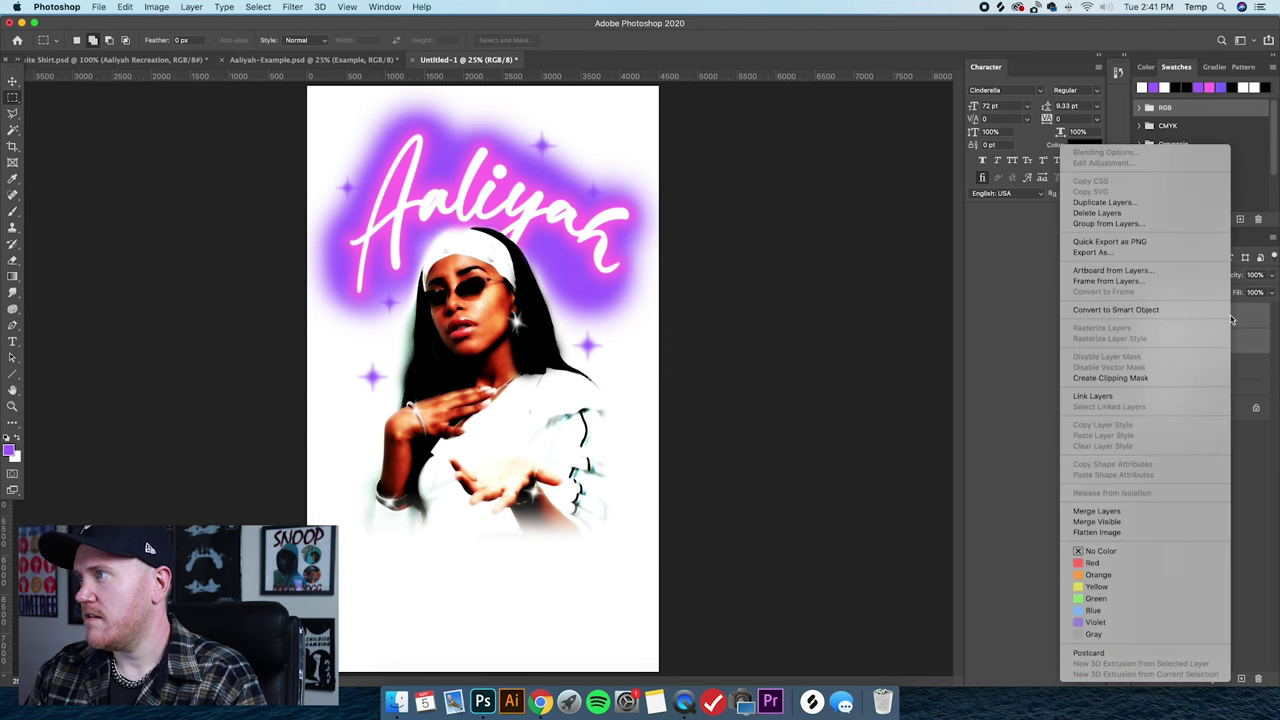
click(1148, 509)
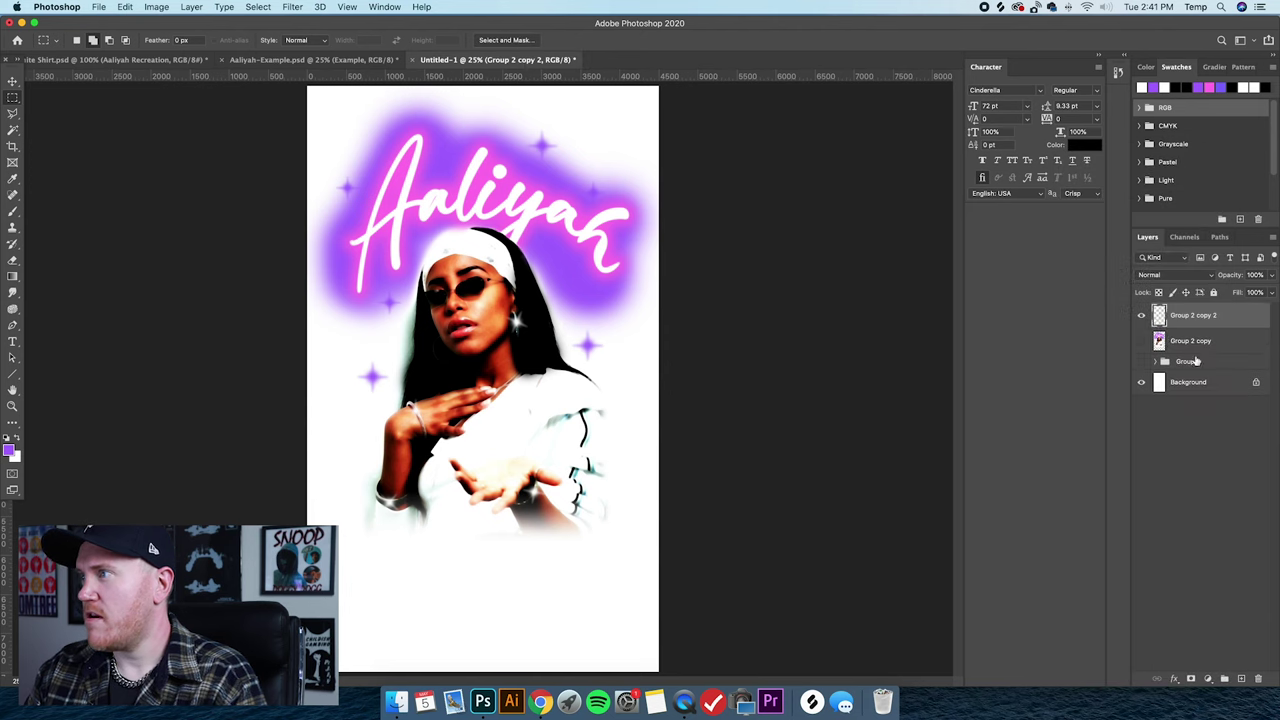
Try the Overlay blend mode on Group 2 copy 2 above Group 2 copy, and compare the artwork with and without it.
click(1160, 275)
click(1148, 410)
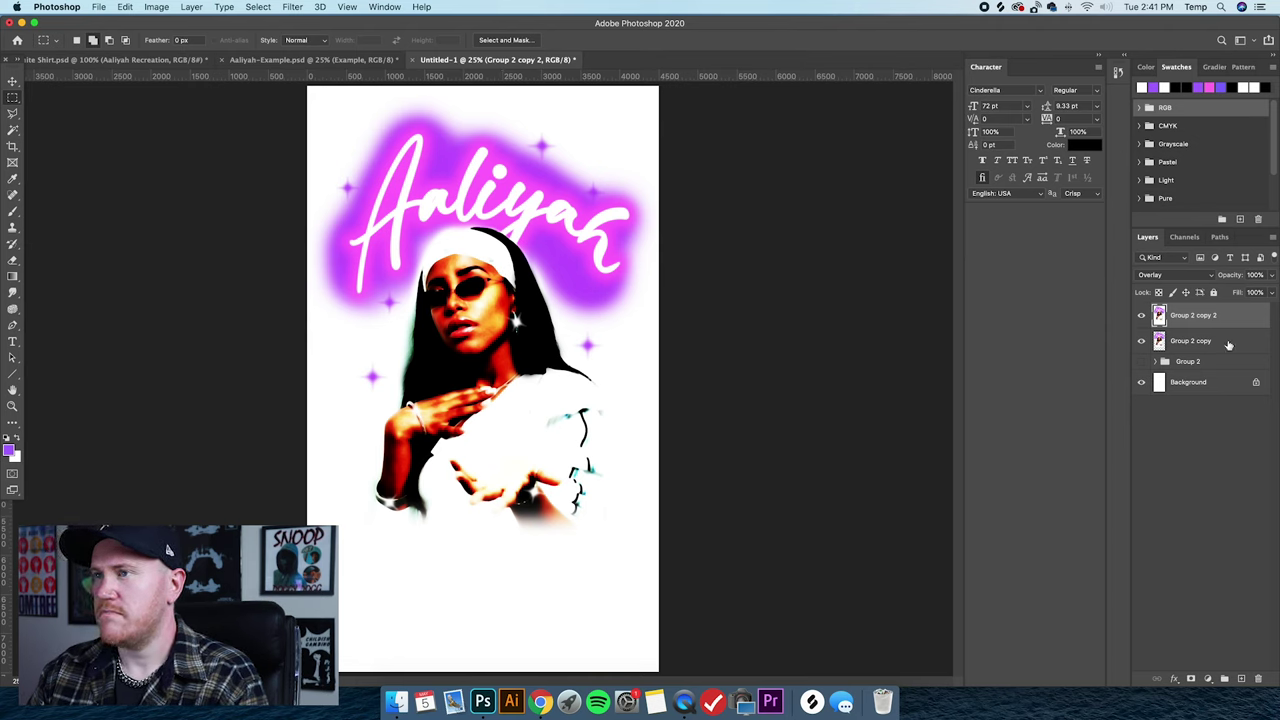
click(1141, 316)
click(1141, 316)
click(1141, 316)
click(1141, 316)
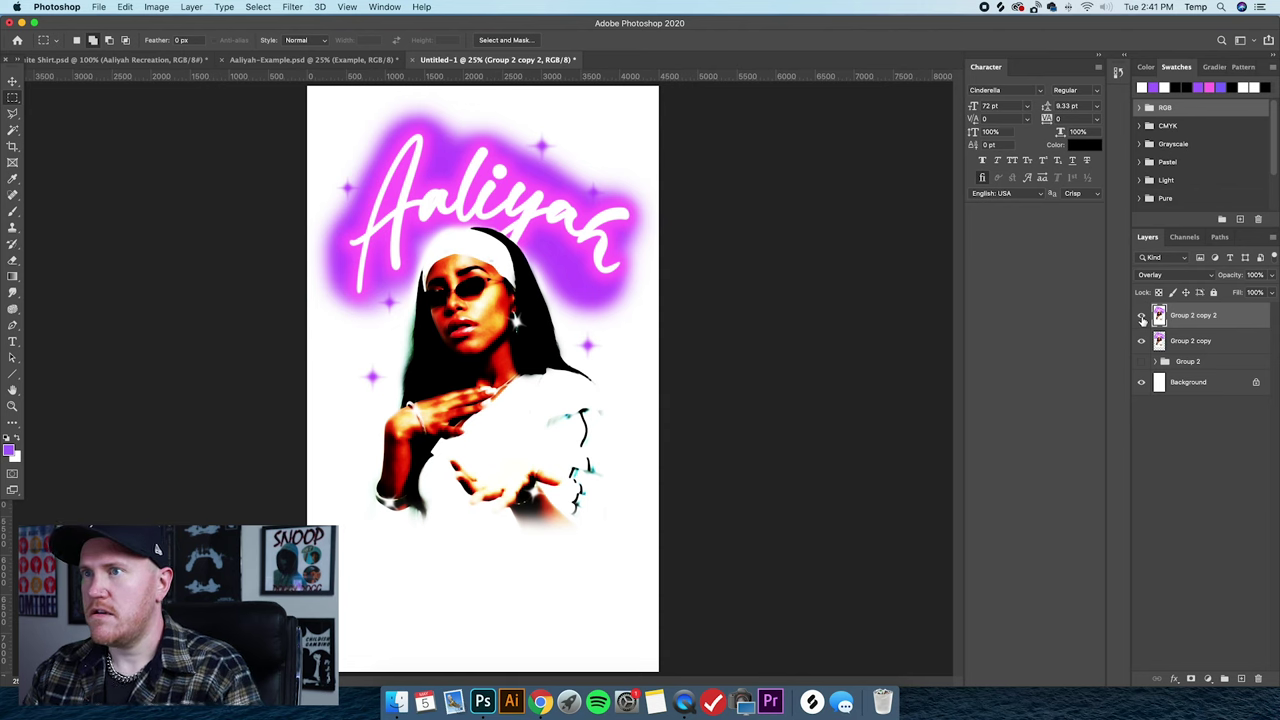
click(1141, 316)
click(1141, 316)
click(1141, 316)
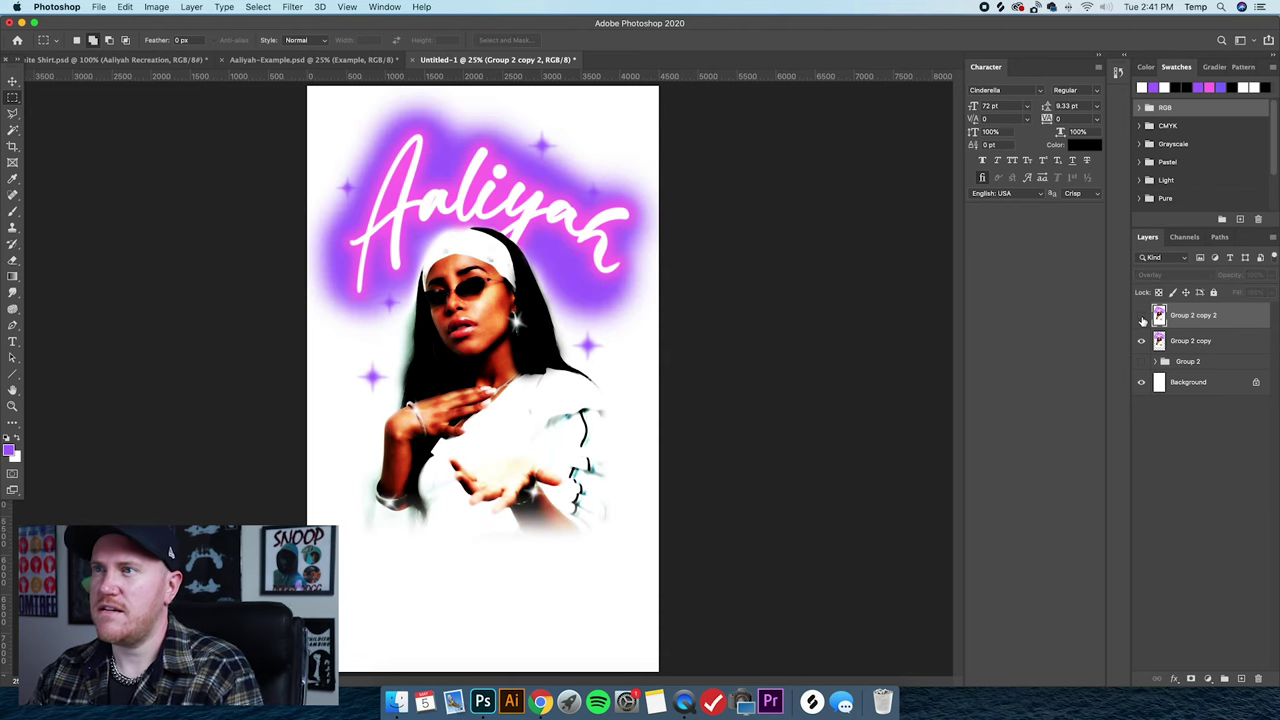
click(1141, 316)
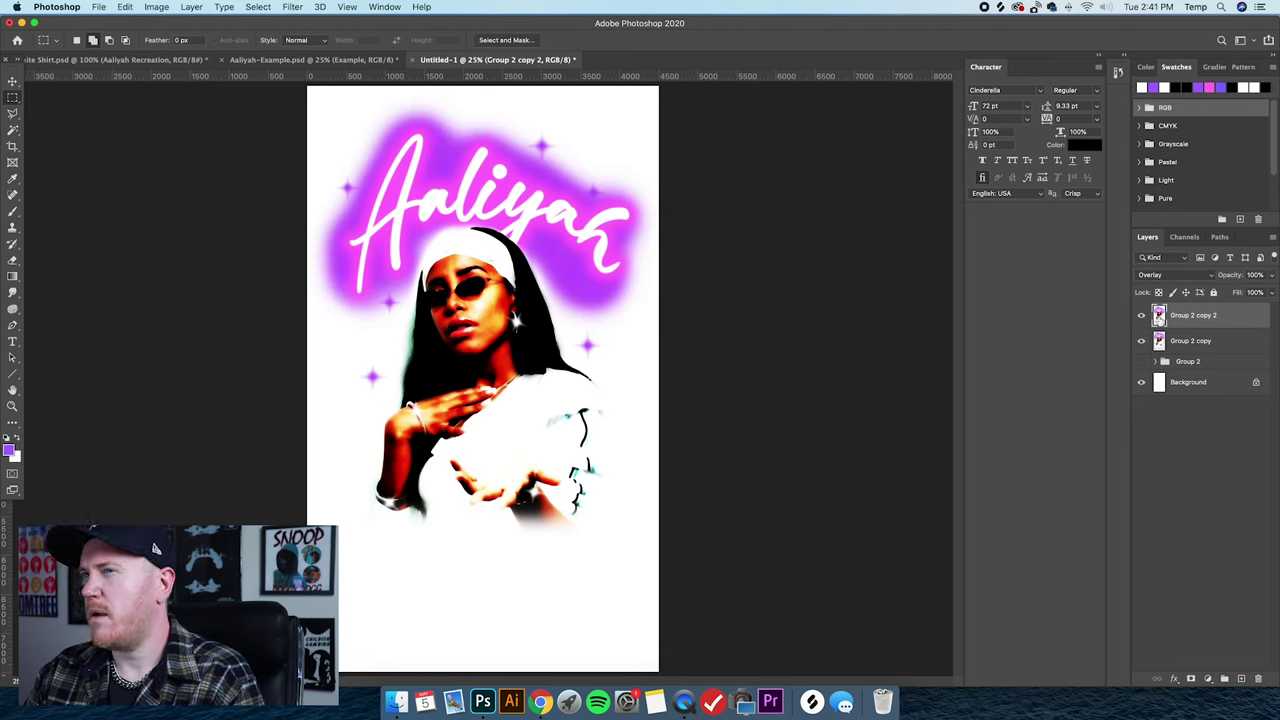
Change Group 2 copy 2 to the Linear Dodge (Add) blend mode and apply a Gaussian Blur with a 30-pixel radius.
click(1163, 276)
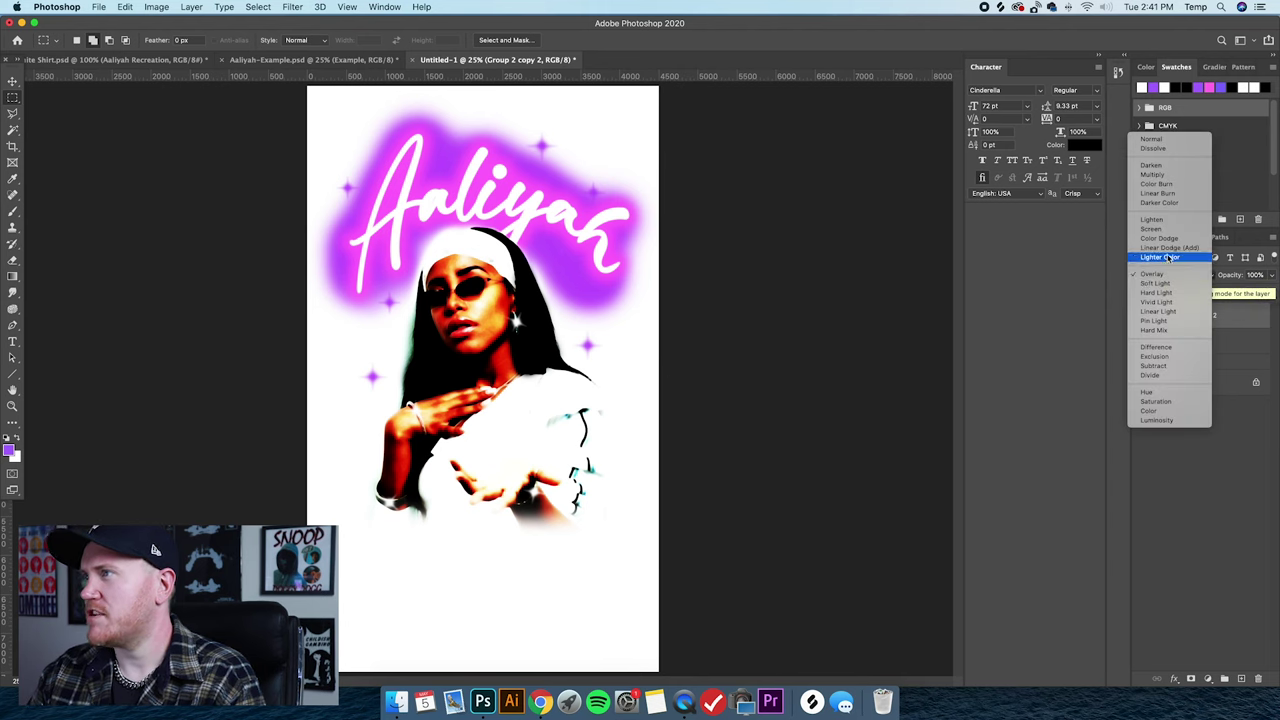
click(1168, 248)
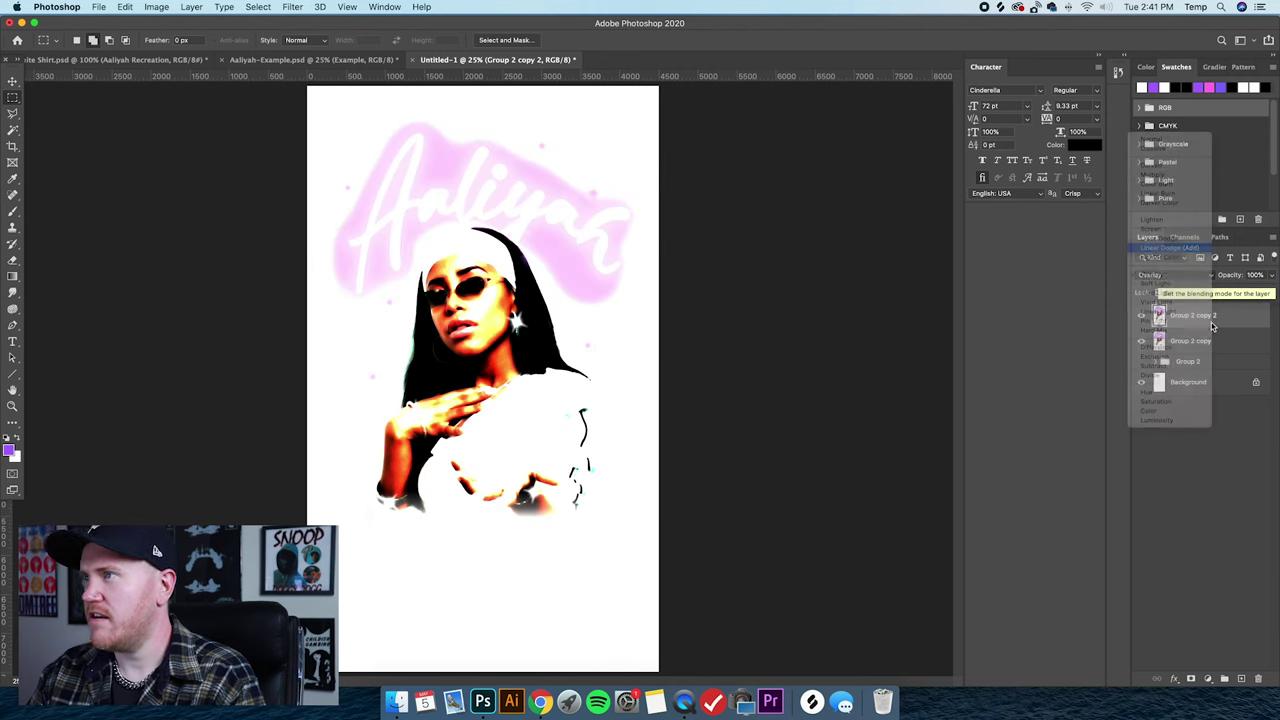
click(292, 7)
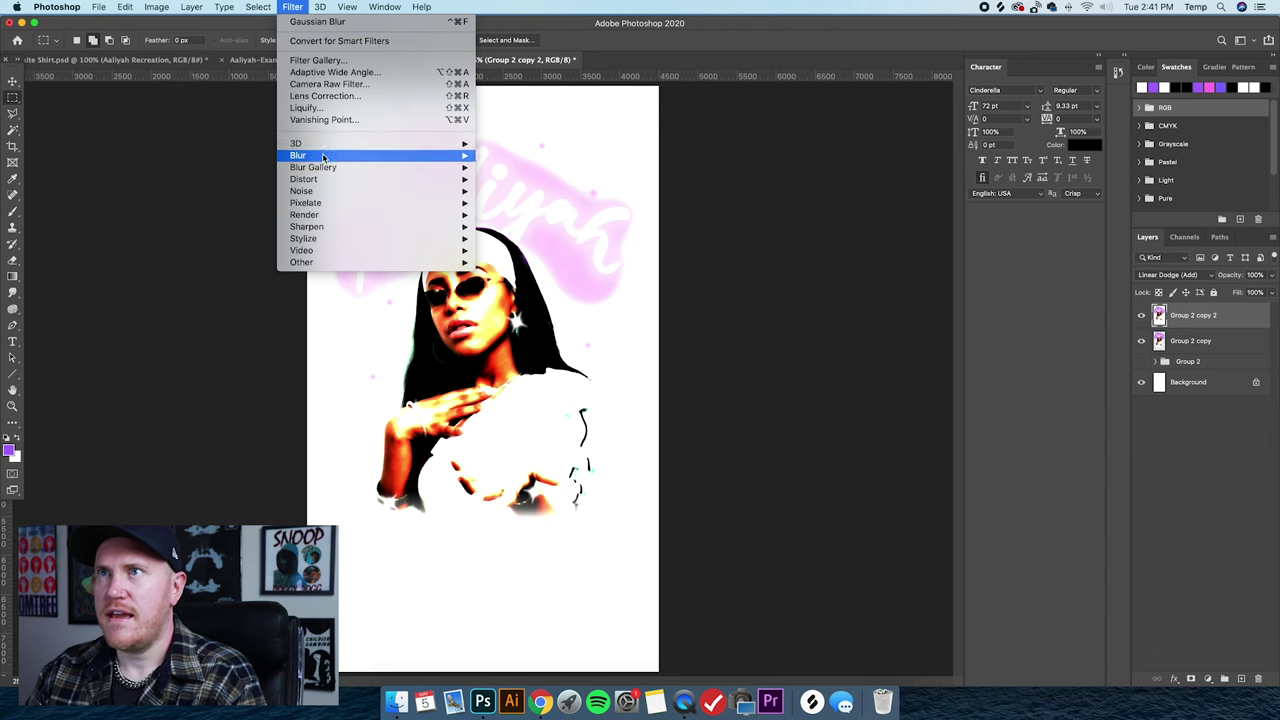
click(551, 205)
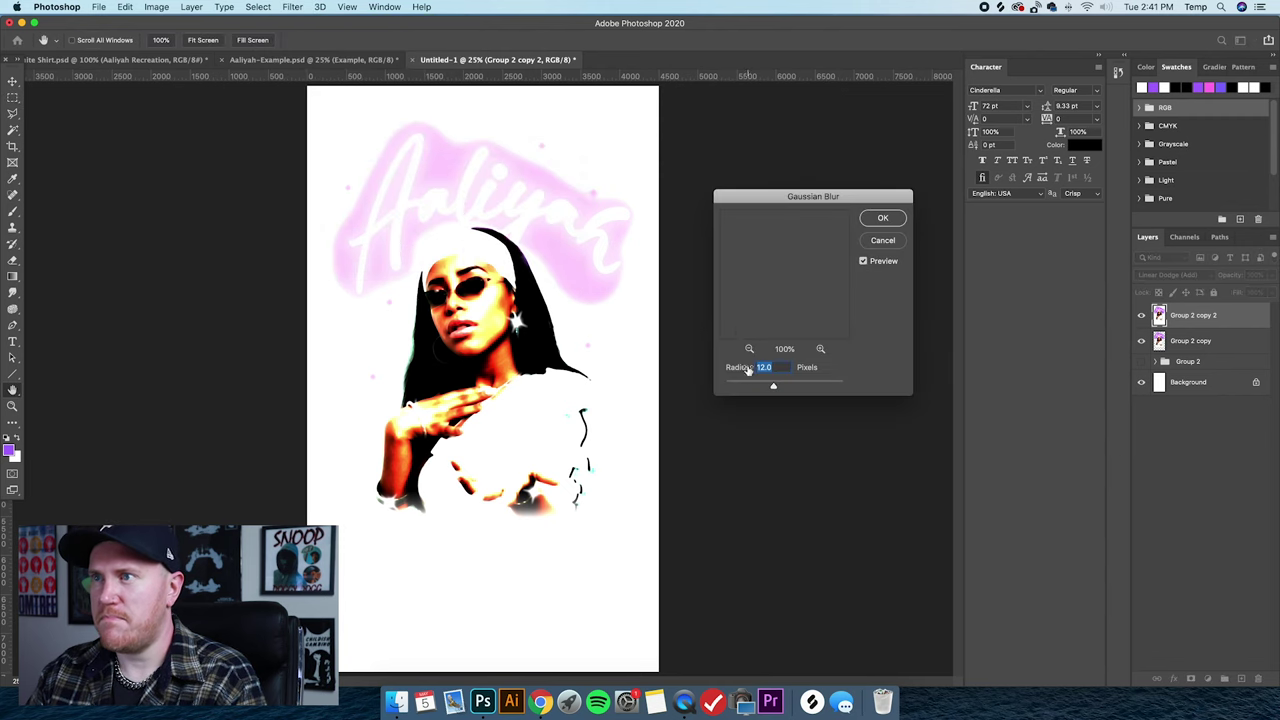
click(749, 349)
click(749, 349)
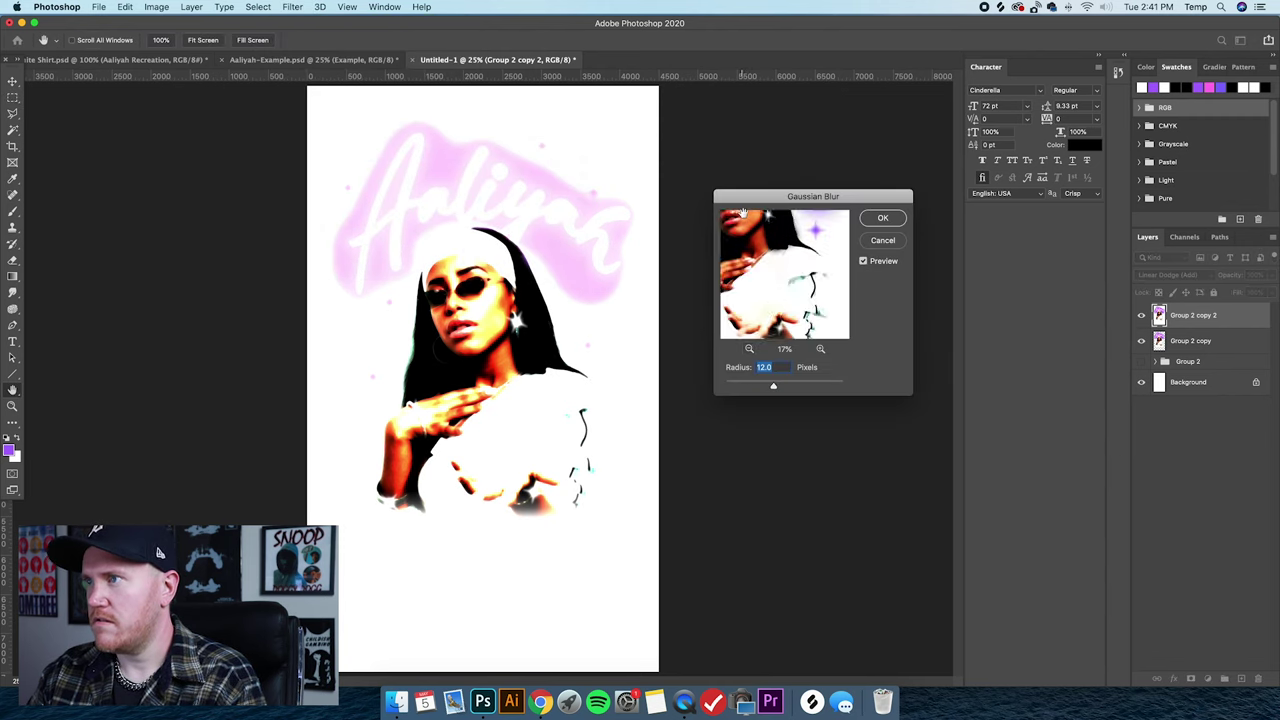
click(749, 349)
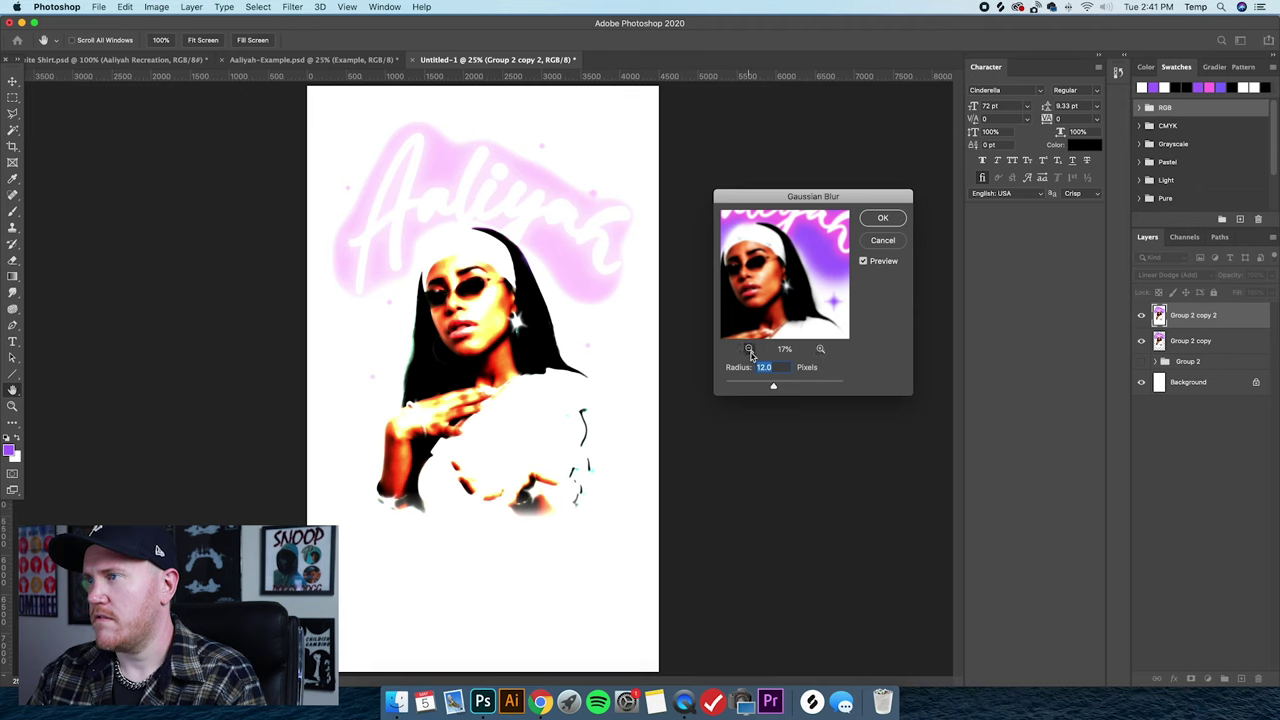
drag(773, 386, 782, 389)
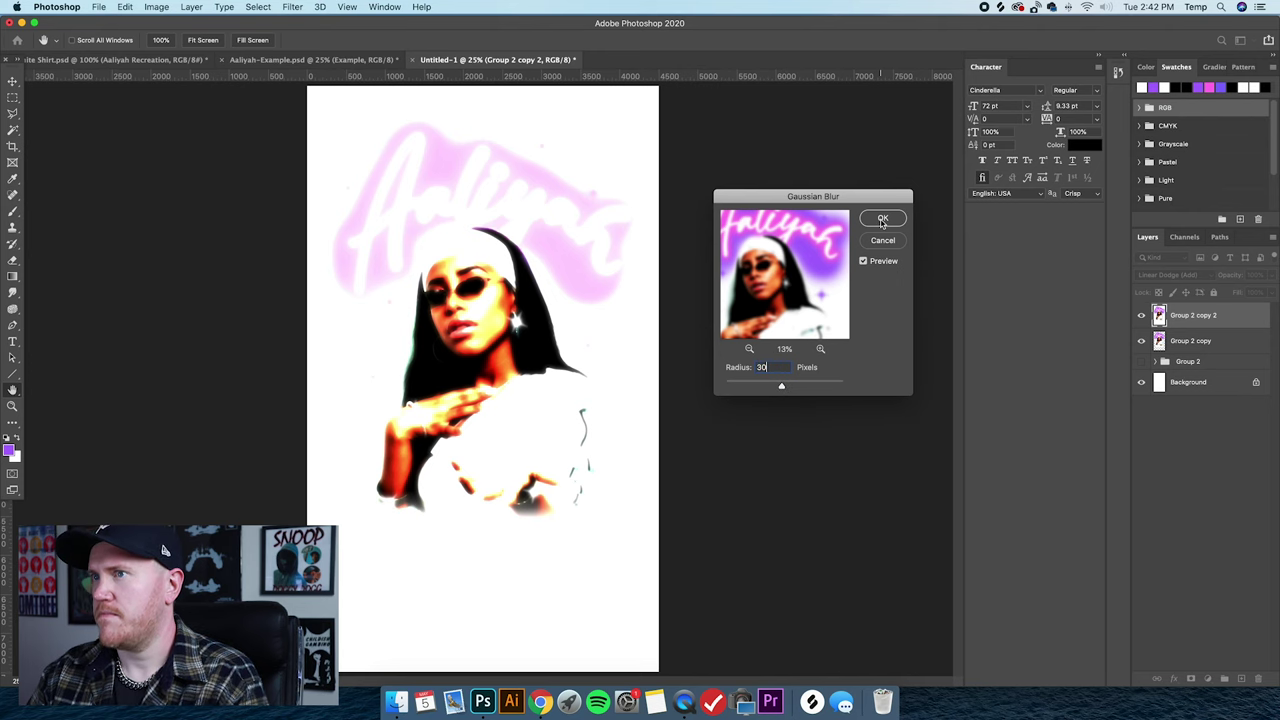
click(883, 219)
Lower the opacity of Group 2 copy 2 to 39%, comparing the artwork with and without the glow layer.
click(1272, 276)
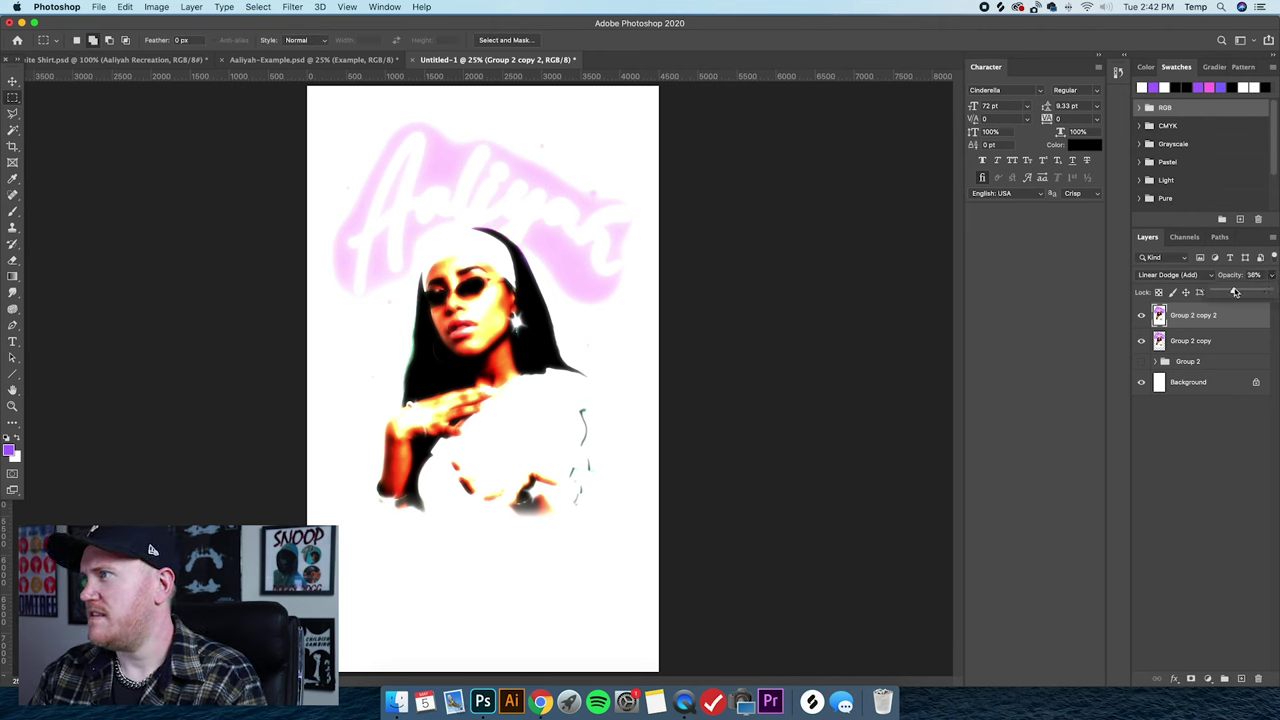
click(1236, 292)
drag(1229, 291, 1237, 290)
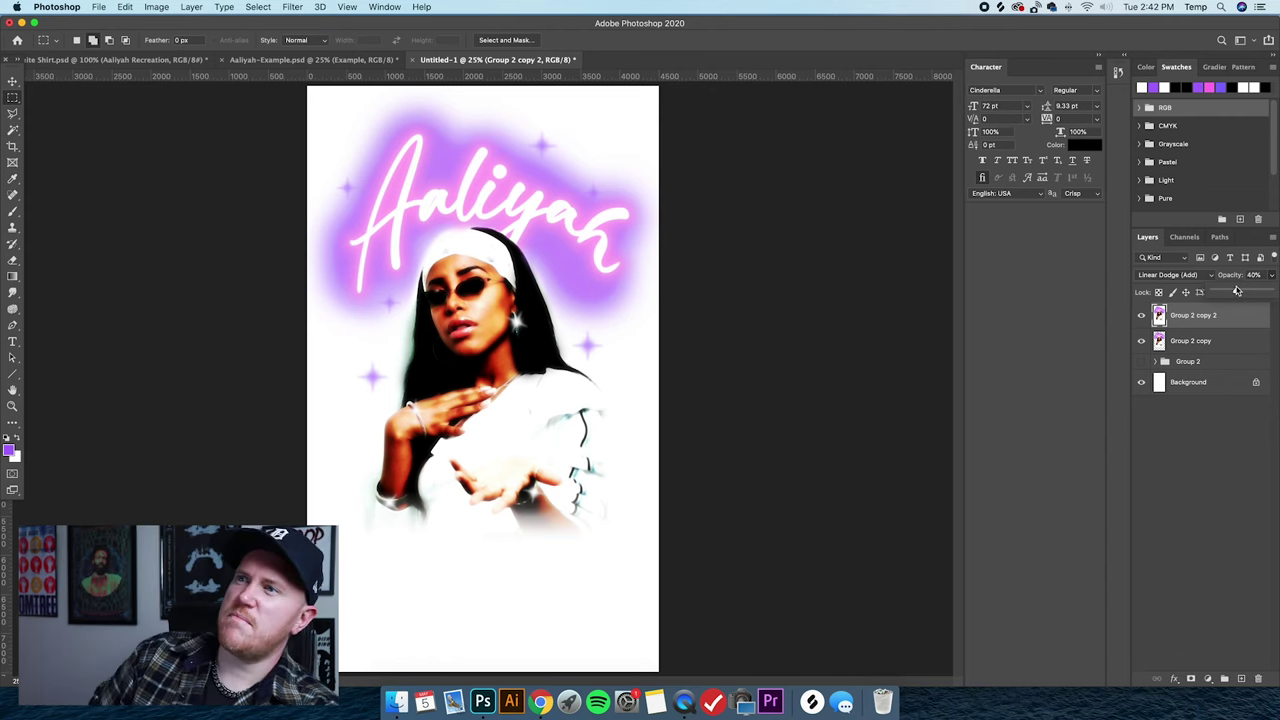
click(1141, 315)
click(1142, 315)
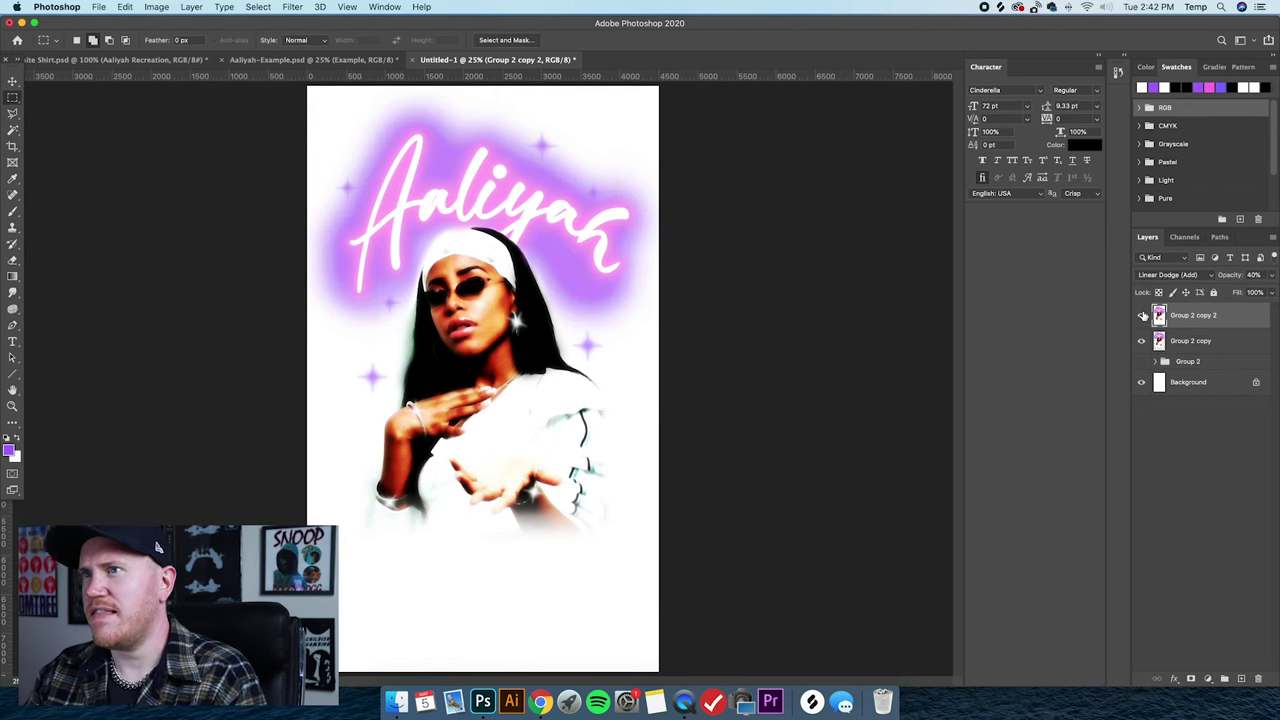
click(1271, 276)
drag(1239, 292, 1236, 292)
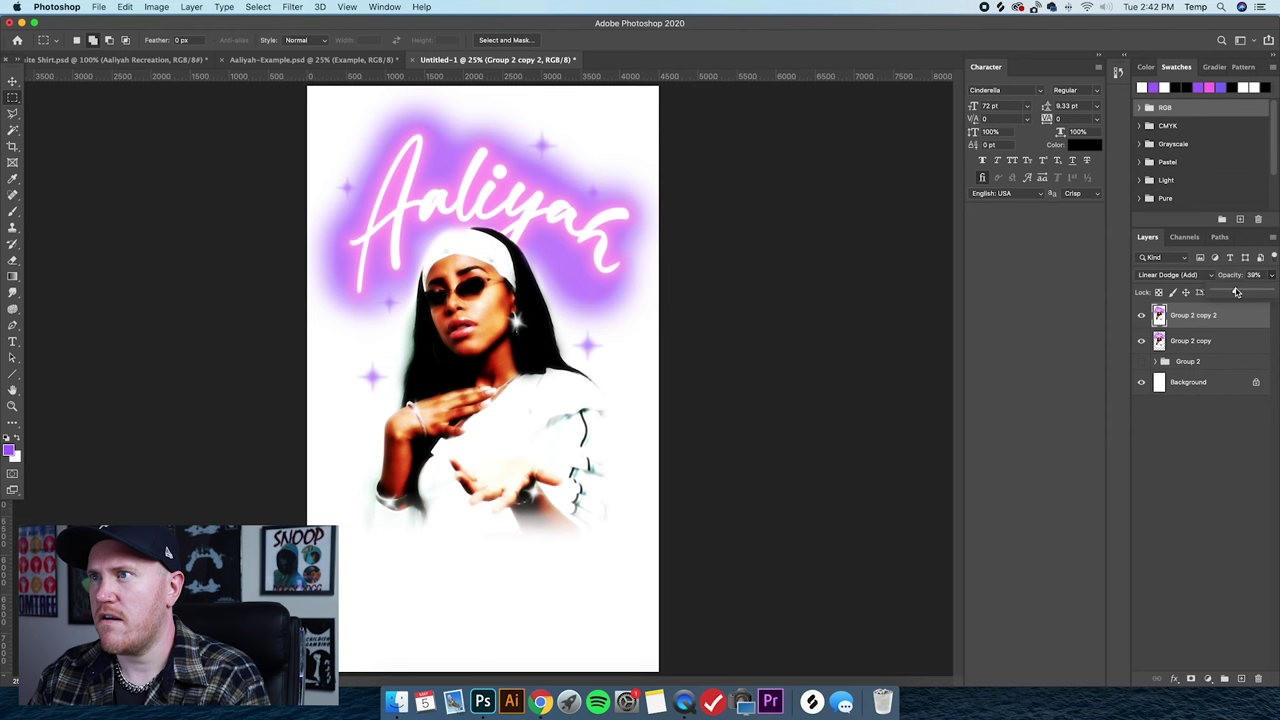
Group the Group 2 copy 2 and Group 2 copy layers, and duplicate the new group with the original hidden.
shift+click(1206, 340)
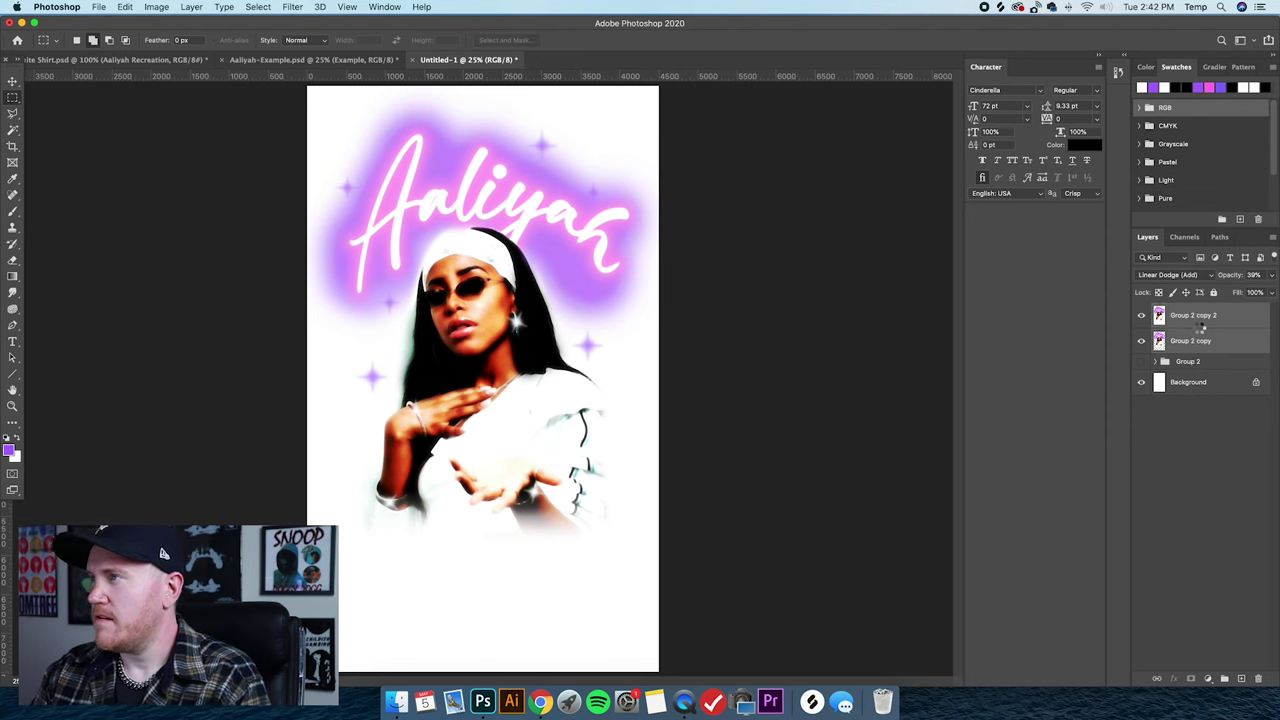
key(super+g)
key(super+j)
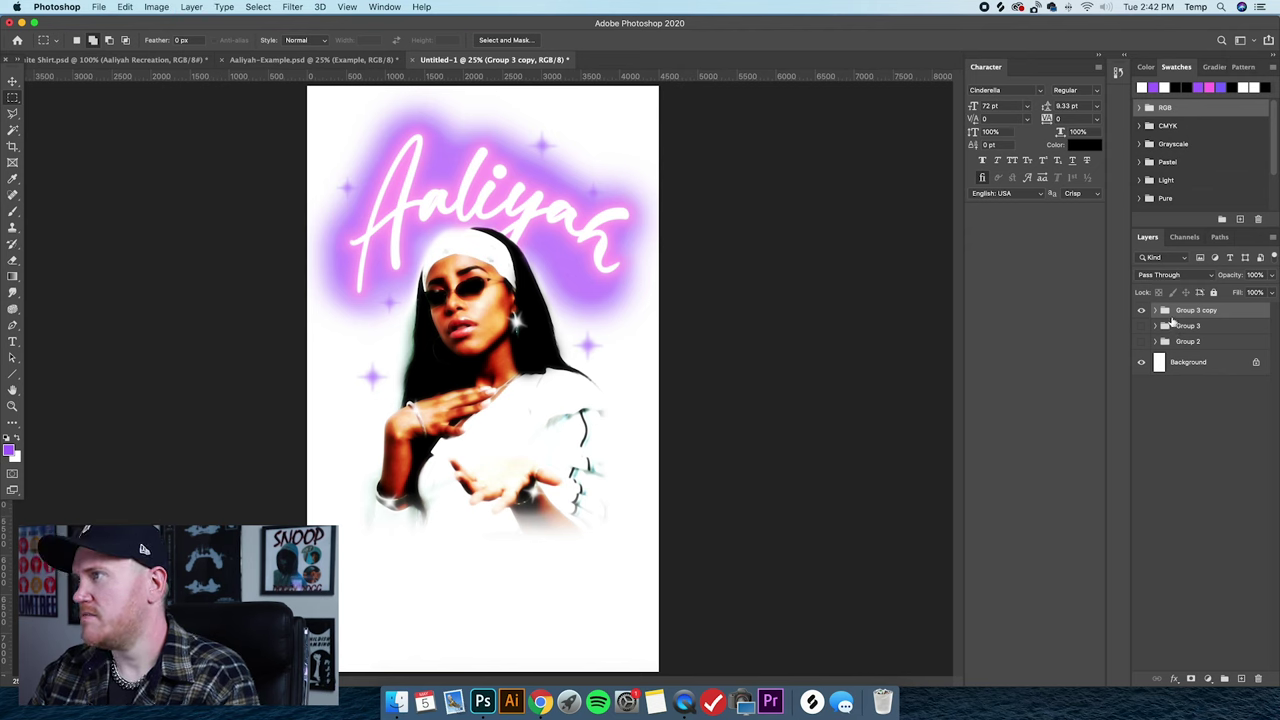
Try merging the Group 3 copy into a single layer and adjusting its saturation with Hue/Saturation.
right_click(1192, 315)
click(1101, 572)
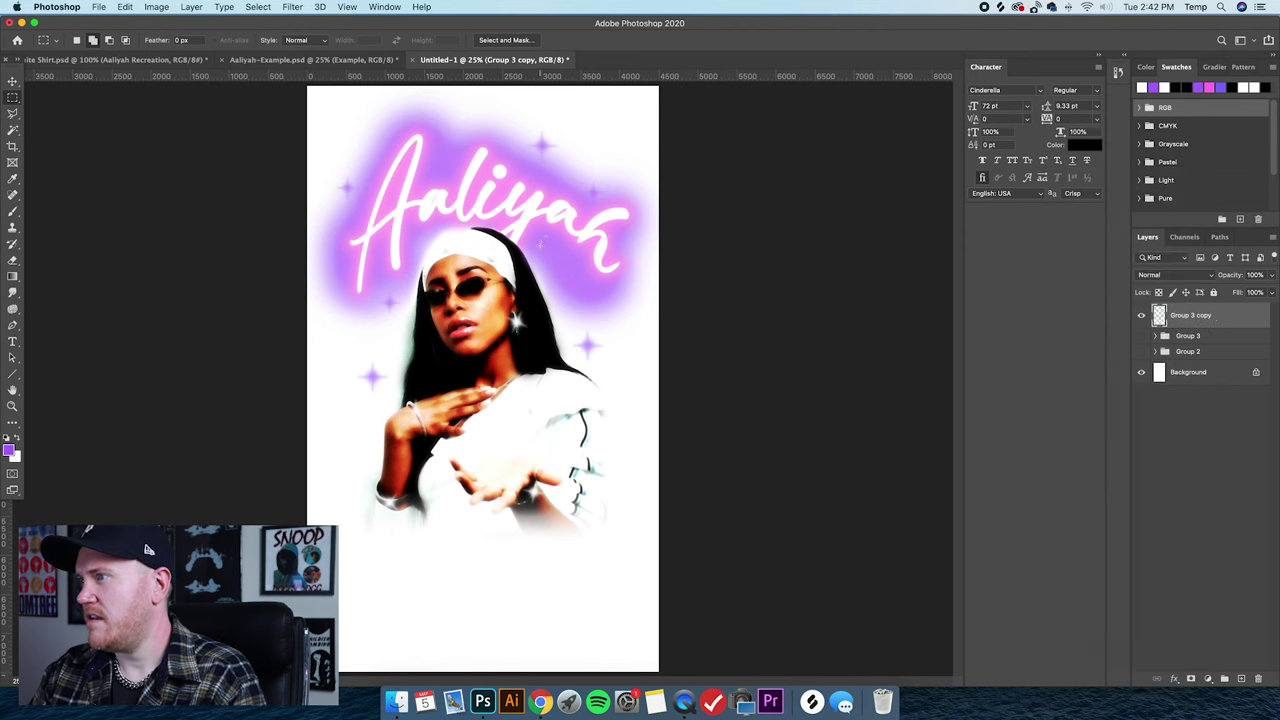
key(super+u)
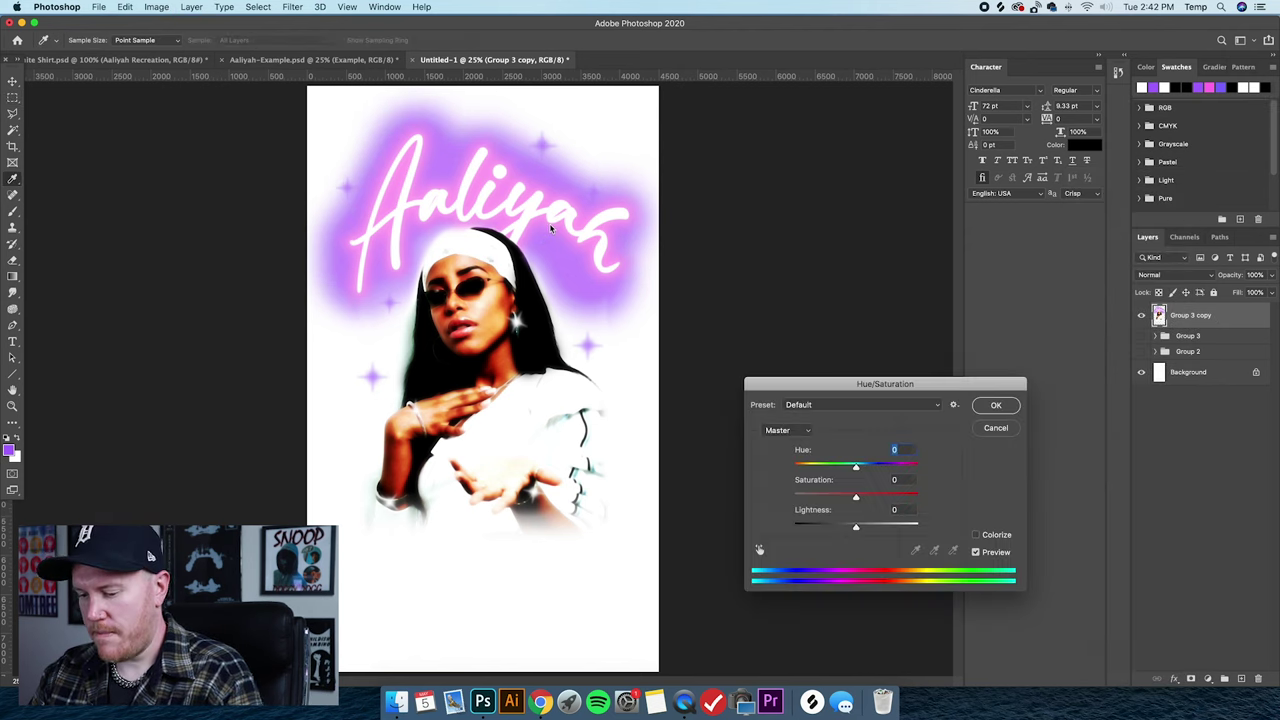
mouse_move(856, 498)
mouse_down()
mouse_move(904, 498)
mouse_move(829, 494)
mouse_move(863, 492)
mouse_move(851, 488)
mouse_up()
click(996, 428)
key(m)
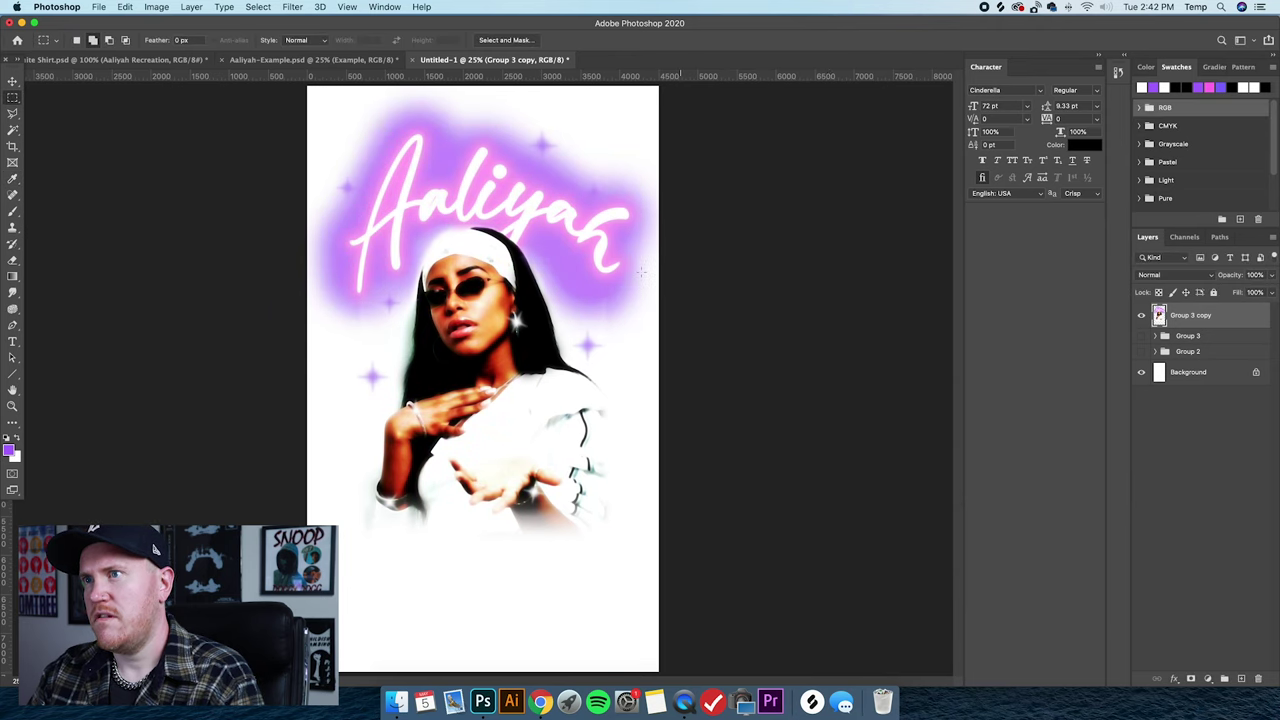
Expand Group 3 copy and examine the glowing lettering, sparkles and portrait edges up close.
click(1156, 311)
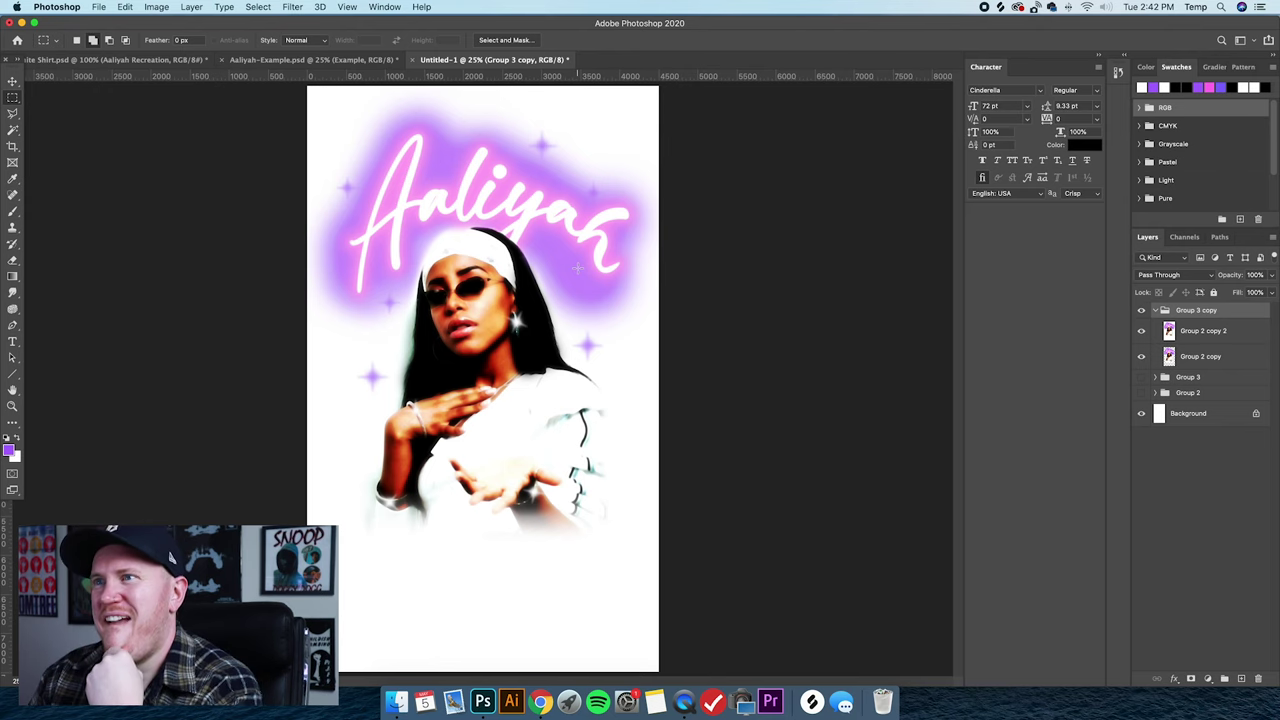
click(14, 79)
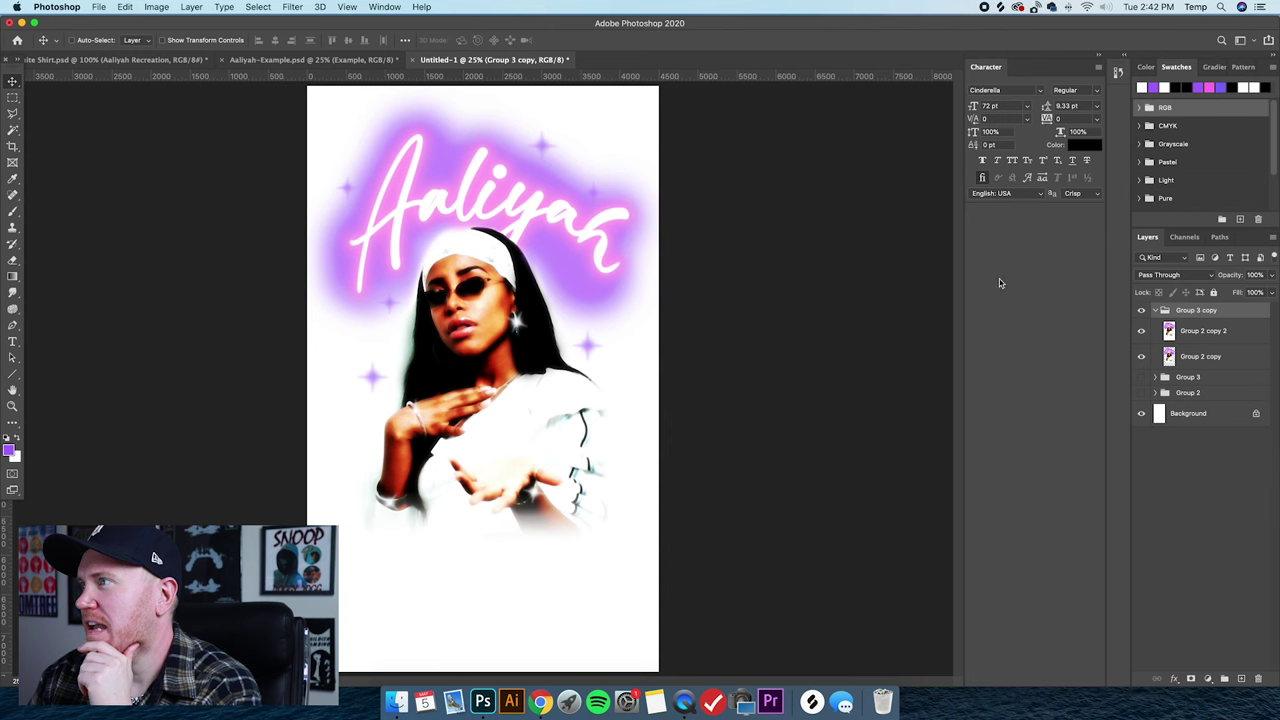
key(super+0)
key(super+minus)
key(super+equal)
key(super+equal)
key(super+equal)
key(super+equal)
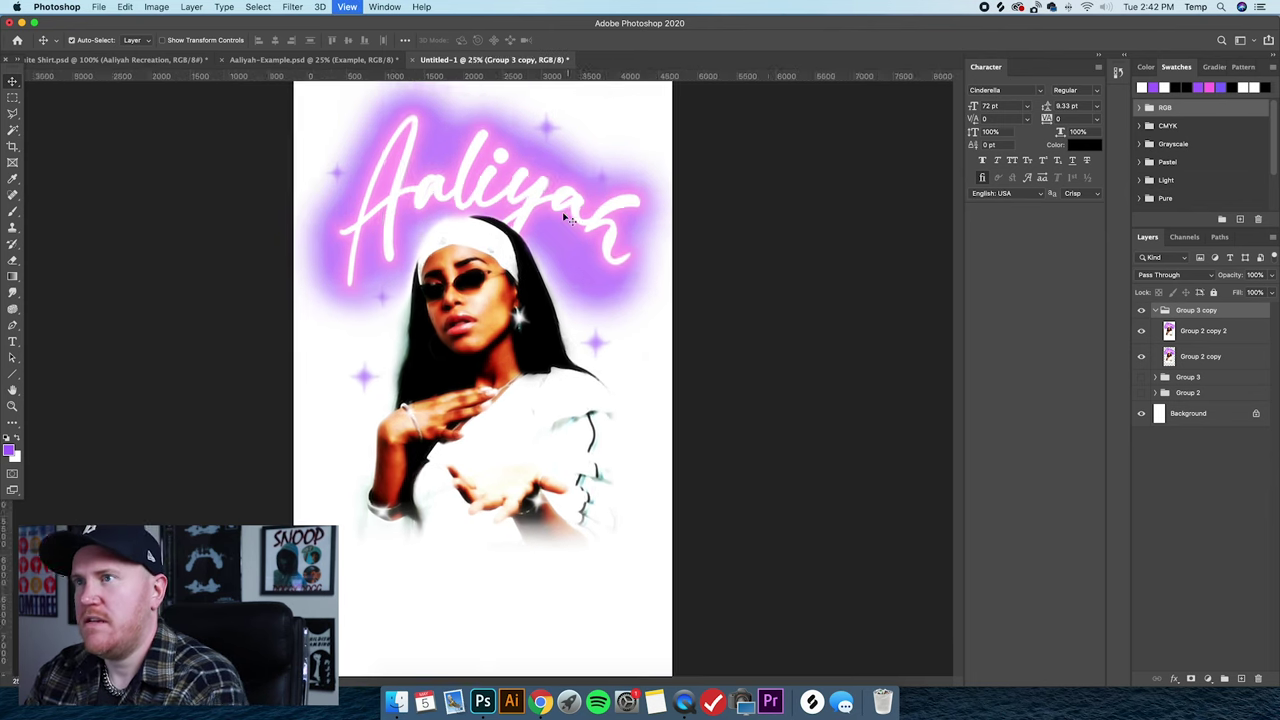
key(super+equal)
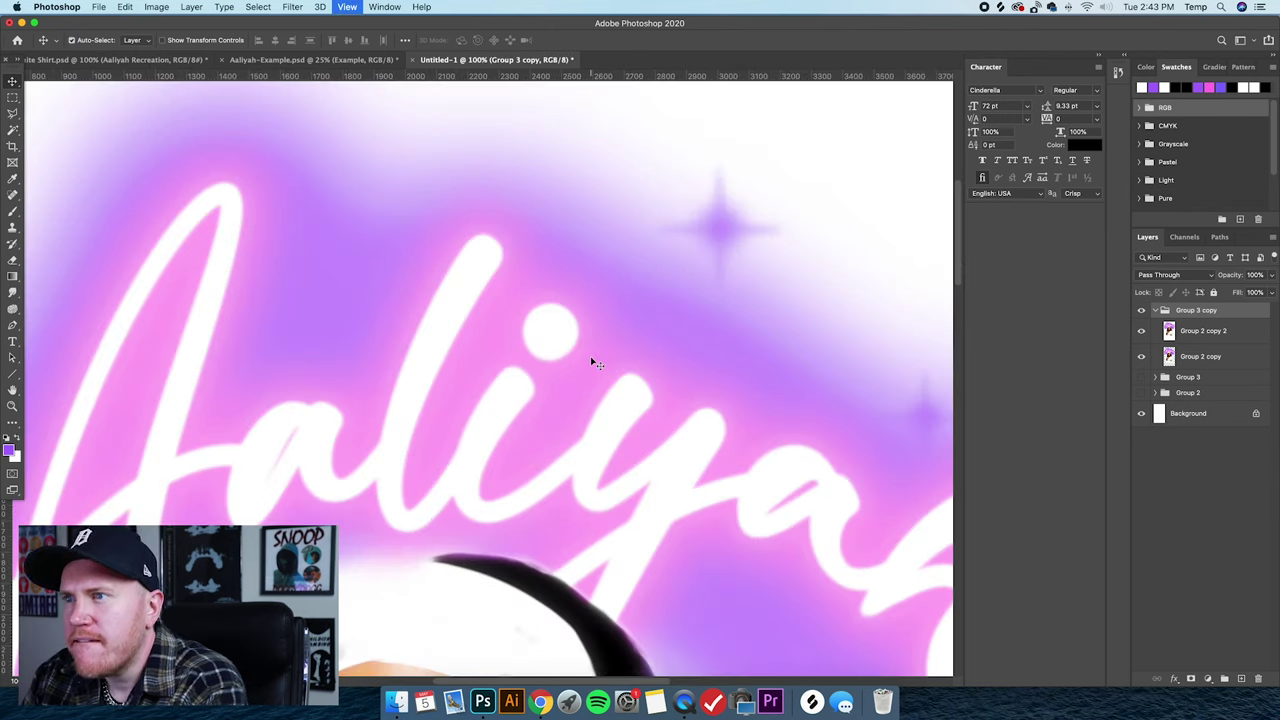
key(super+minus)
key(super+minus)
key(super+minus)
key(super+minus)
key(super+equal)
key(super+equal)
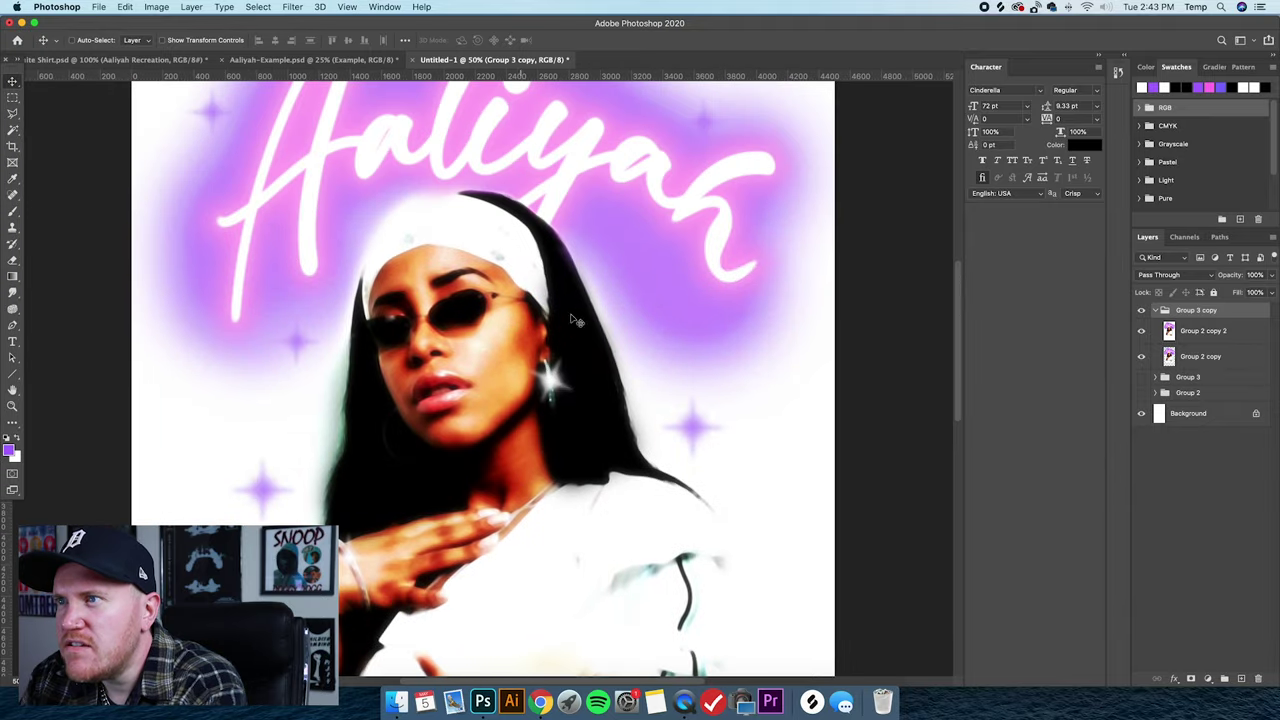
key(super+equal)
Soften the Group 2 copy layer inside Group 3 copy with a Gaussian Blur of 2.6 pixels.
super+click(689, 277)
key(super+minus)
key(super+equal)
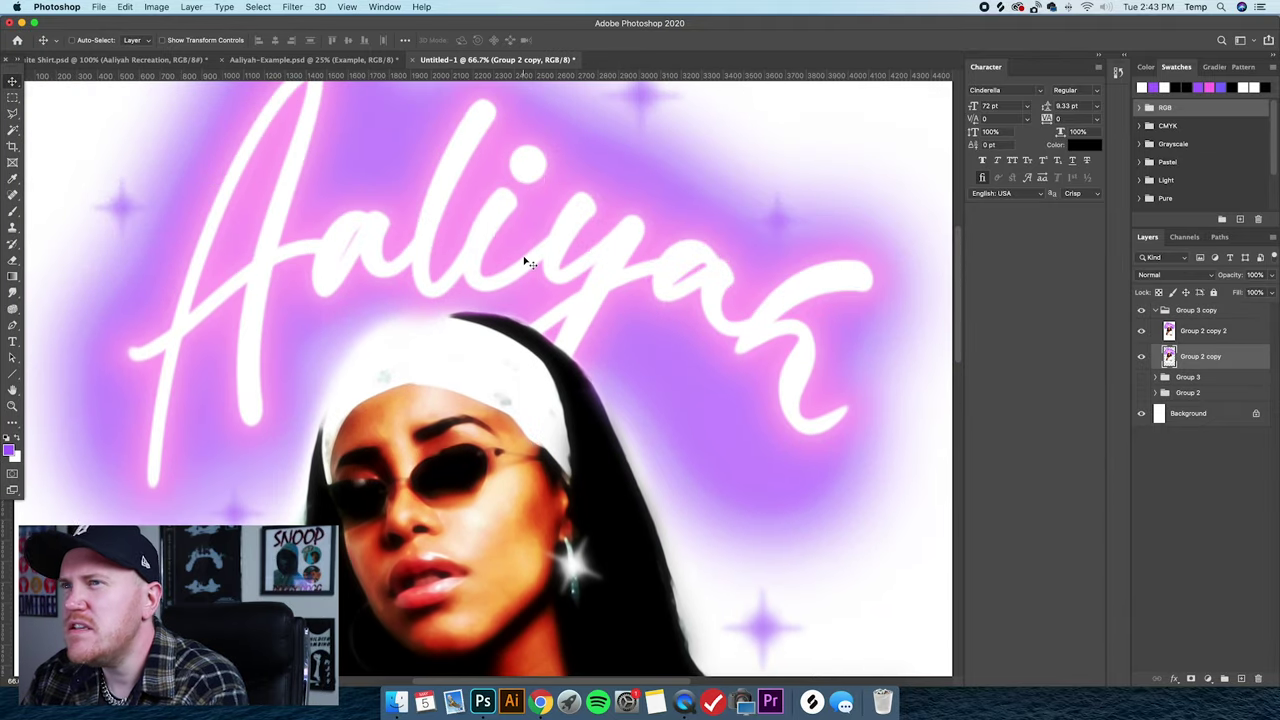
scroll(528, 263, up, 2)
click(293, 7)
mouse_move(300, 155)
click(542, 204)
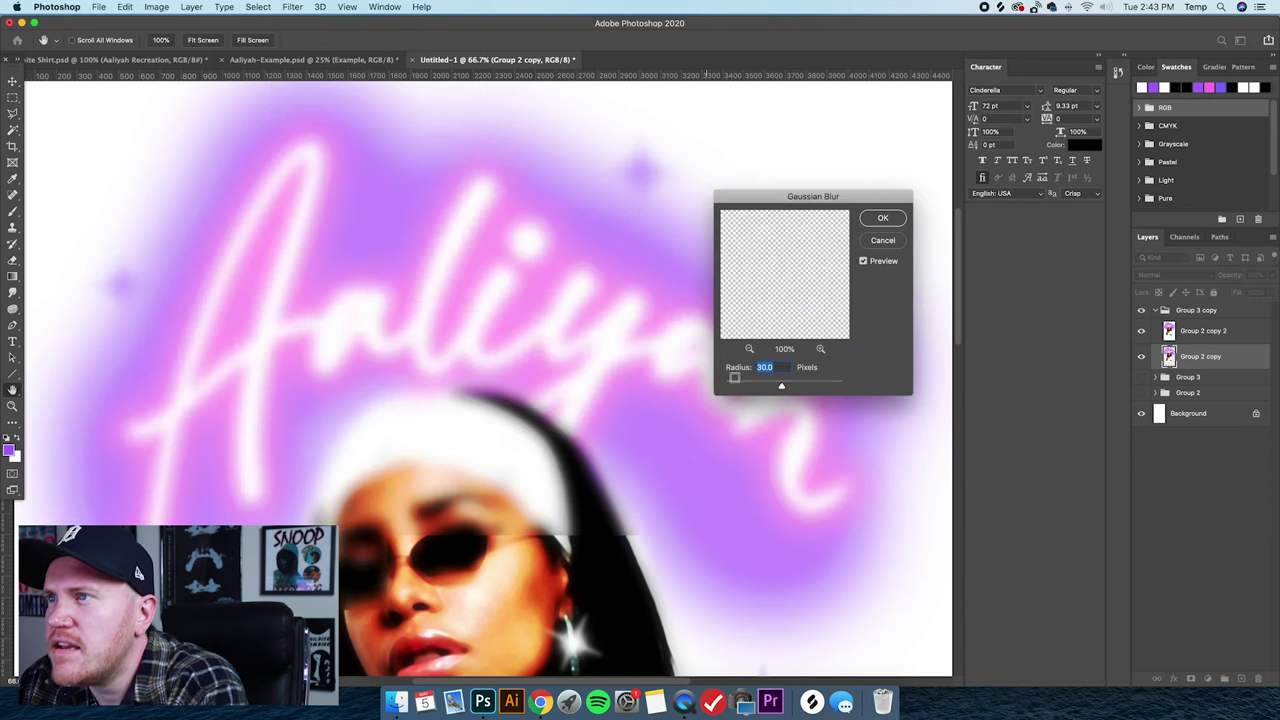
drag(779, 386, 740, 387)
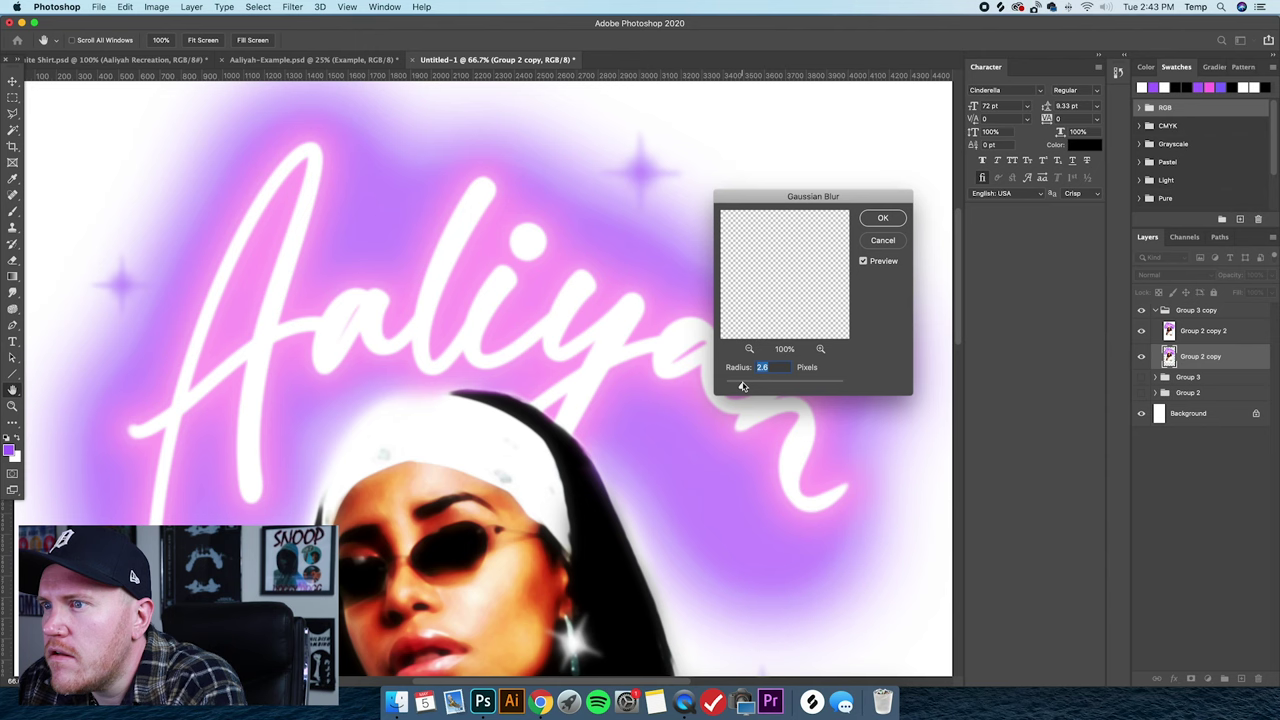
click(862, 222)
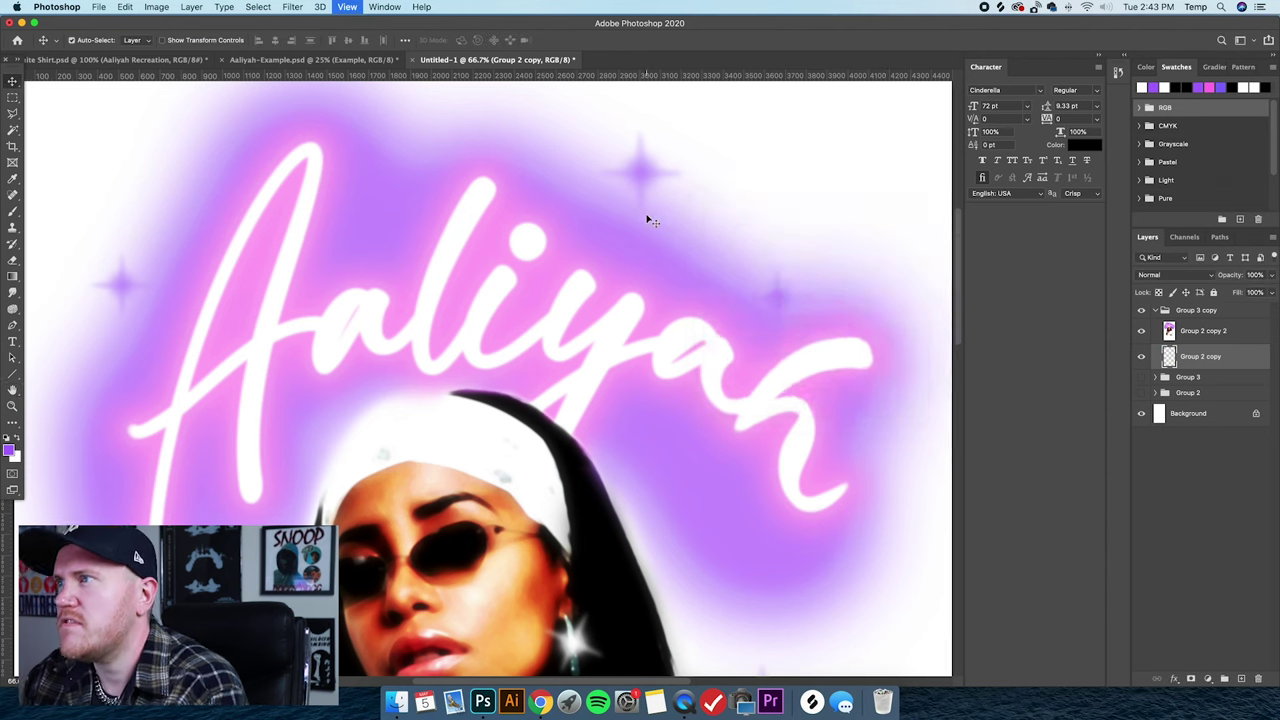
key(super+minus)
key(super+minus)
key(super+minus)
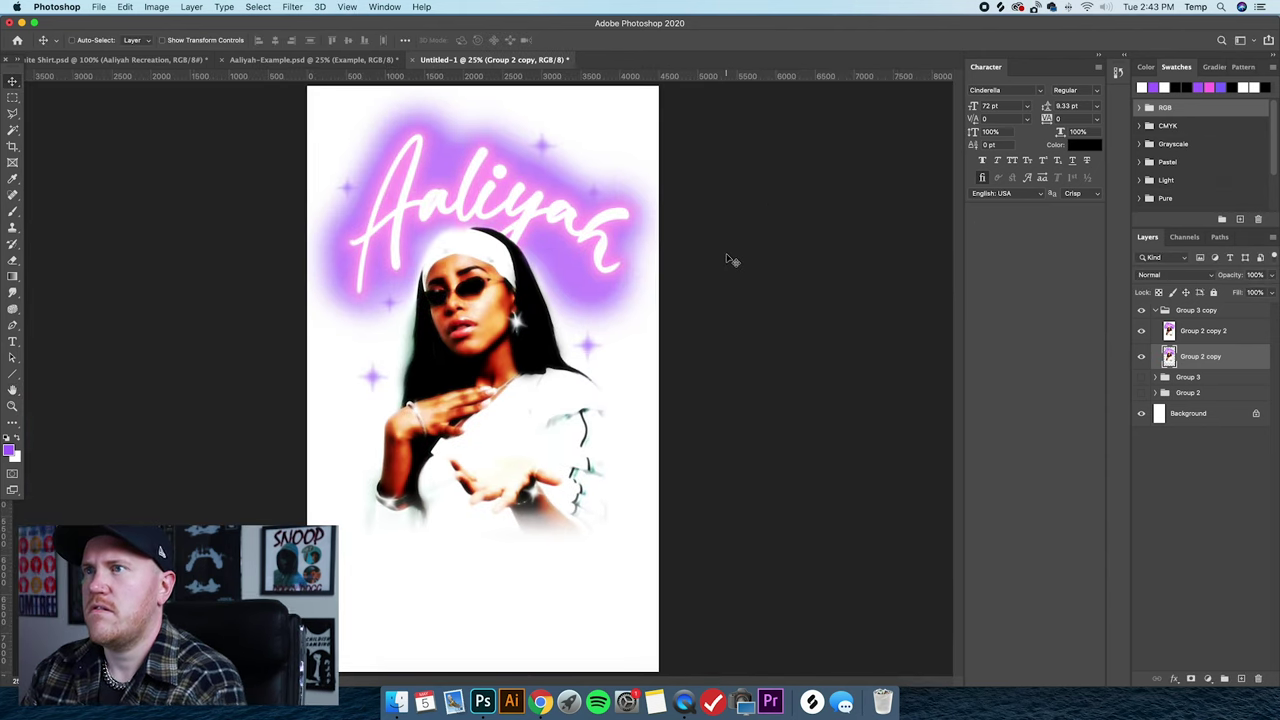
Add a new layer at the top of Group 3 copy and set white as the Brush tool's painting colour.
key(b)
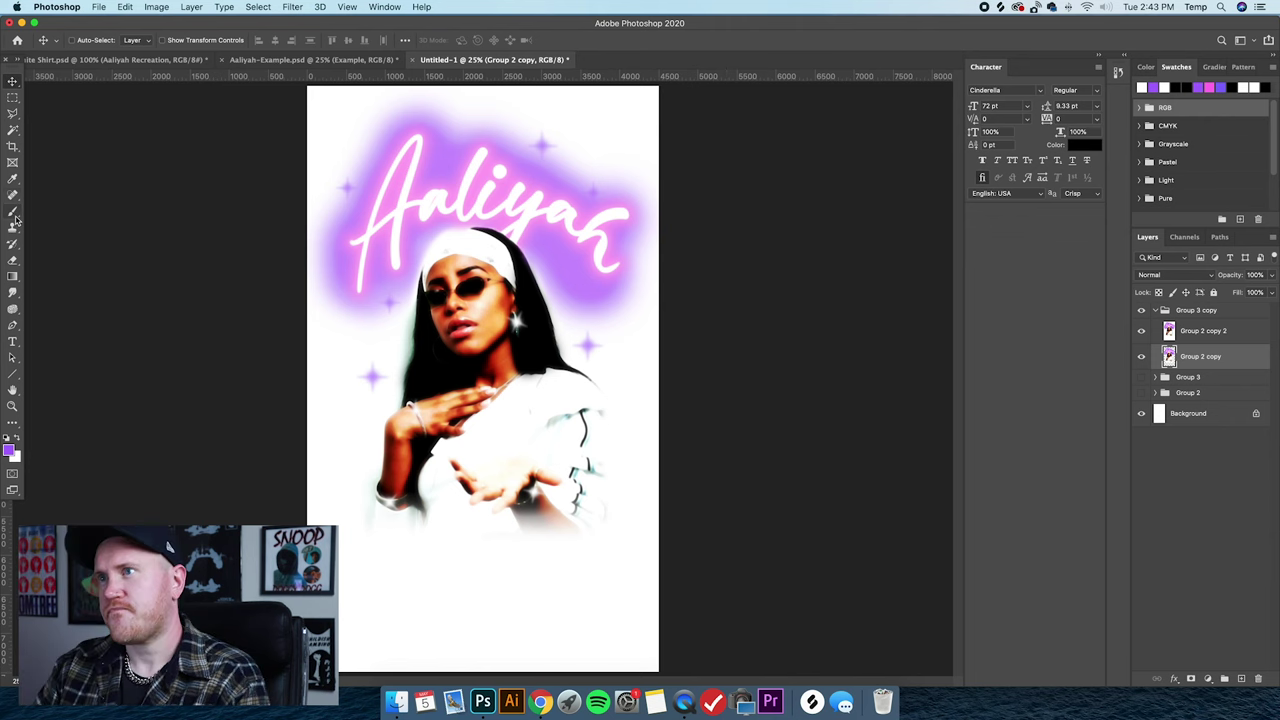
click(191, 7)
mouse_move(330, 21)
click(409, 25)
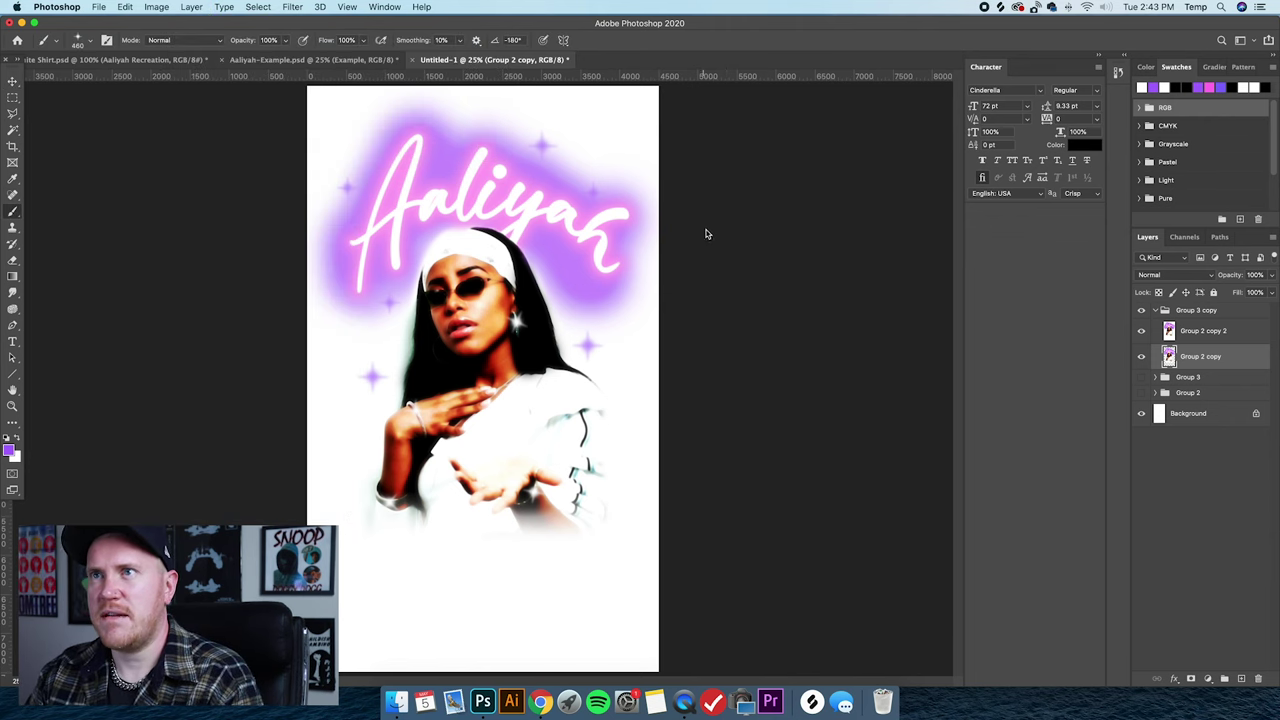
click(750, 299)
drag(1236, 362, 1231, 332)
click(16, 440)
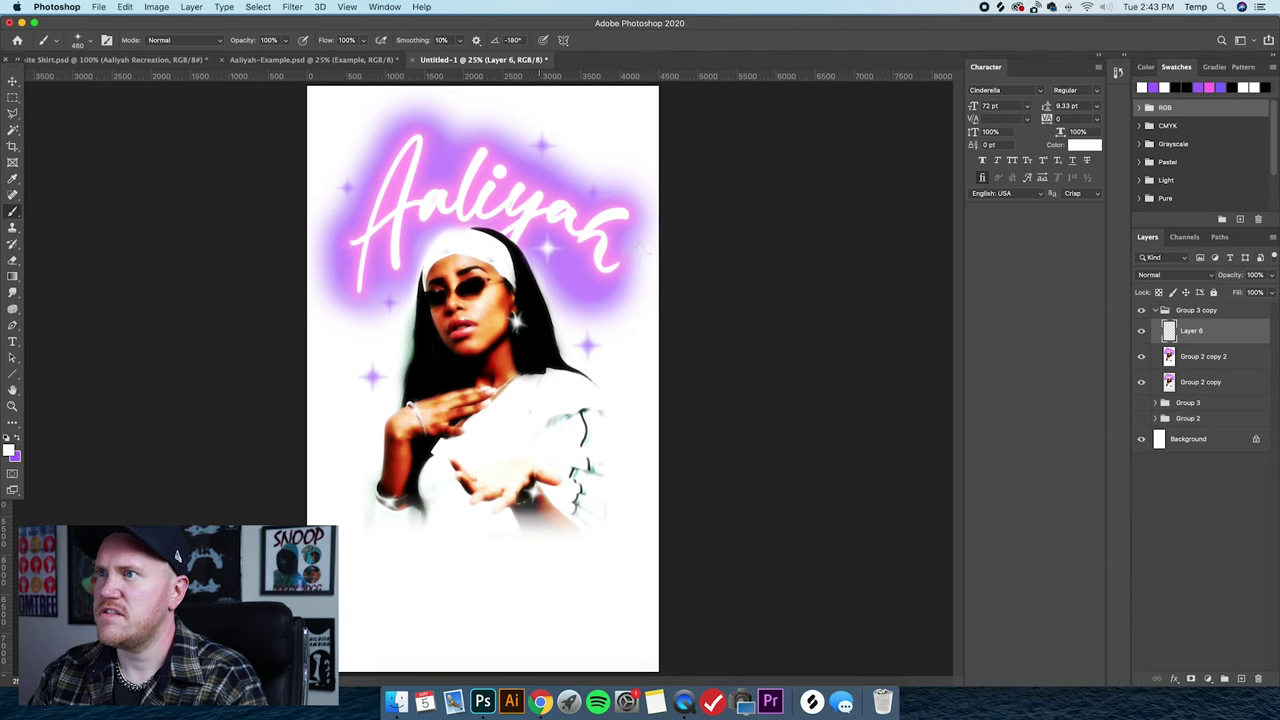
Stamp white sparkles in the purple glow around the lettering on the new layer, using the 348 px sparkle brush.
click(342, 270)
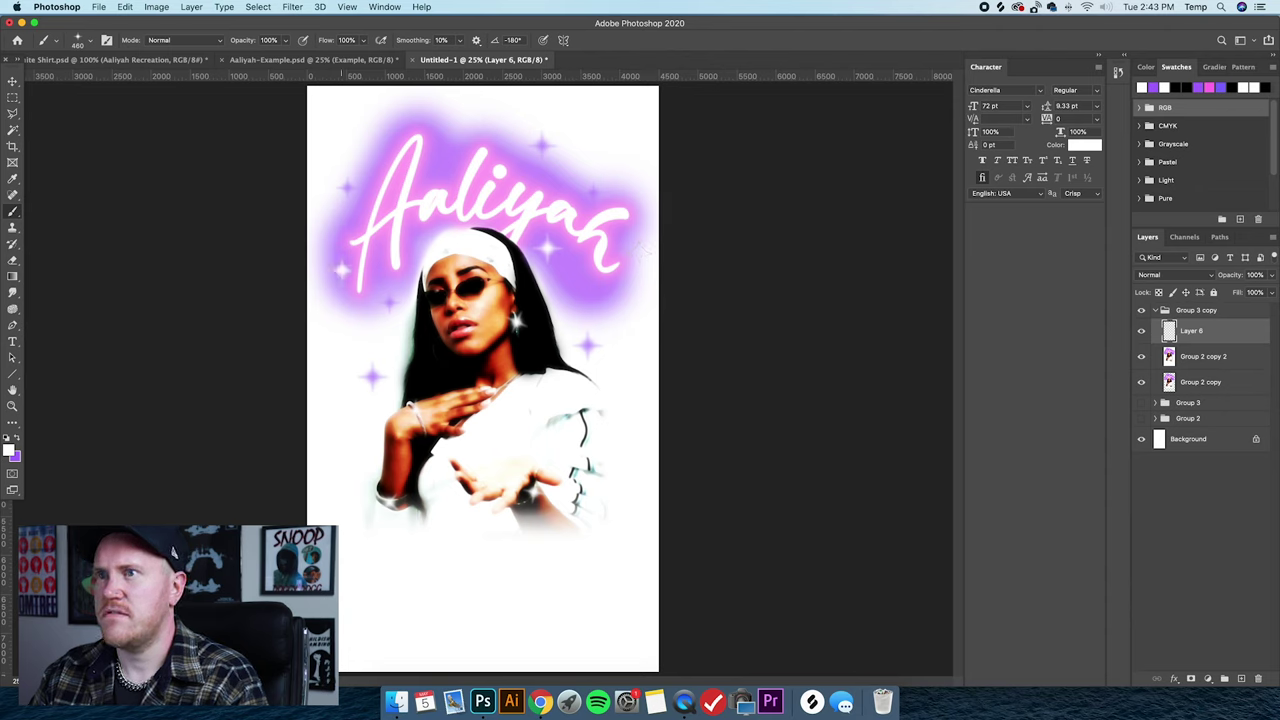
click(84, 41)
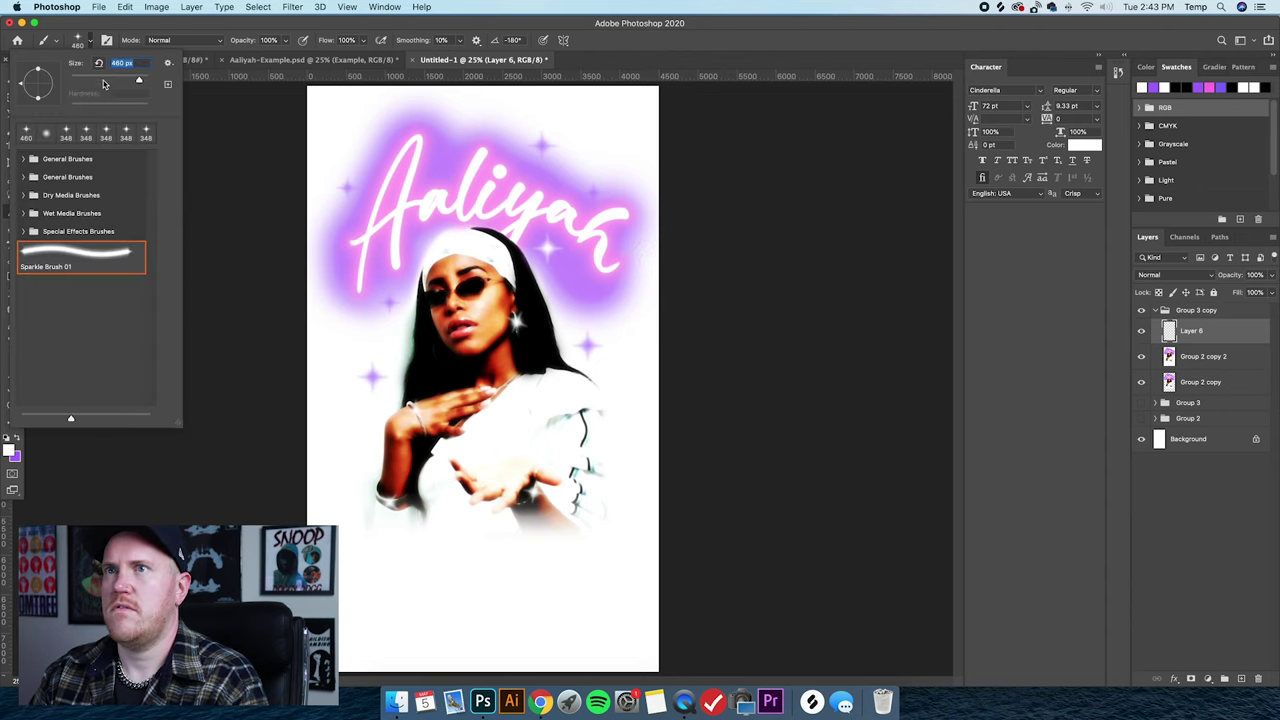
click(70, 131)
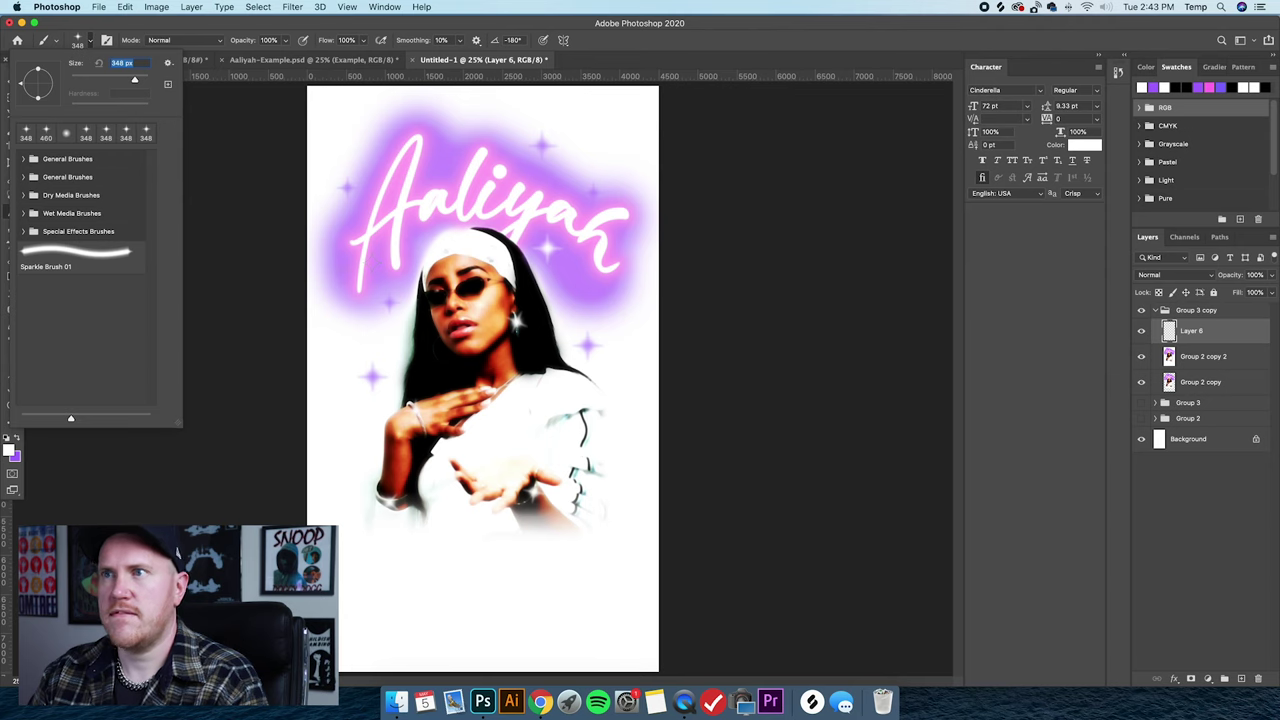
click(341, 268)
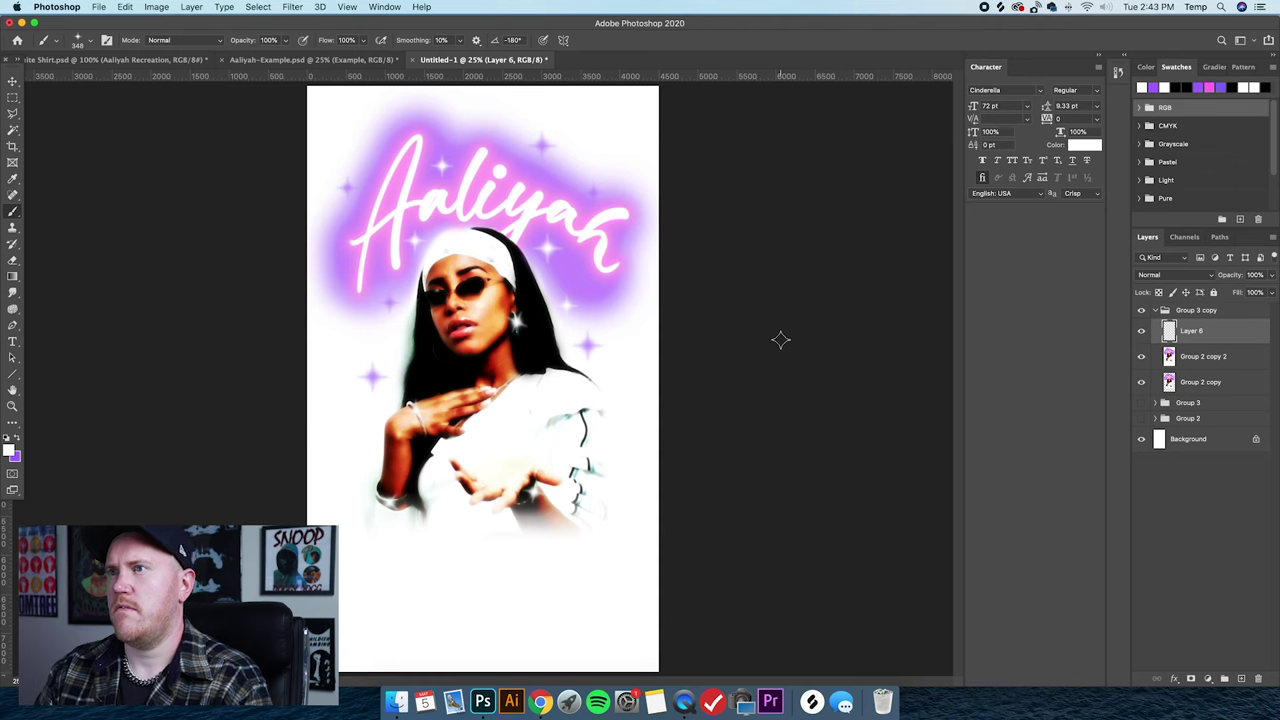
Move the whole design, from Group 3 copy through Group 2, slightly down the canvas and flatten the image.
click(13, 80)
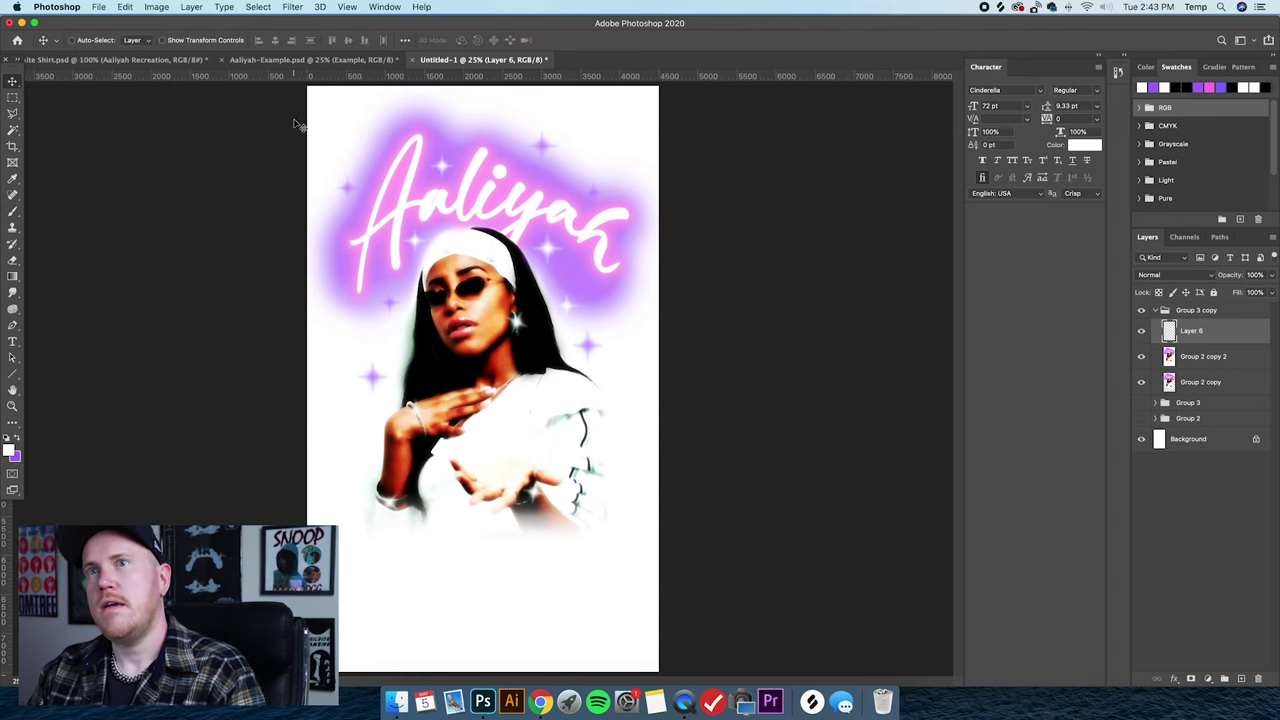
click(1197, 311)
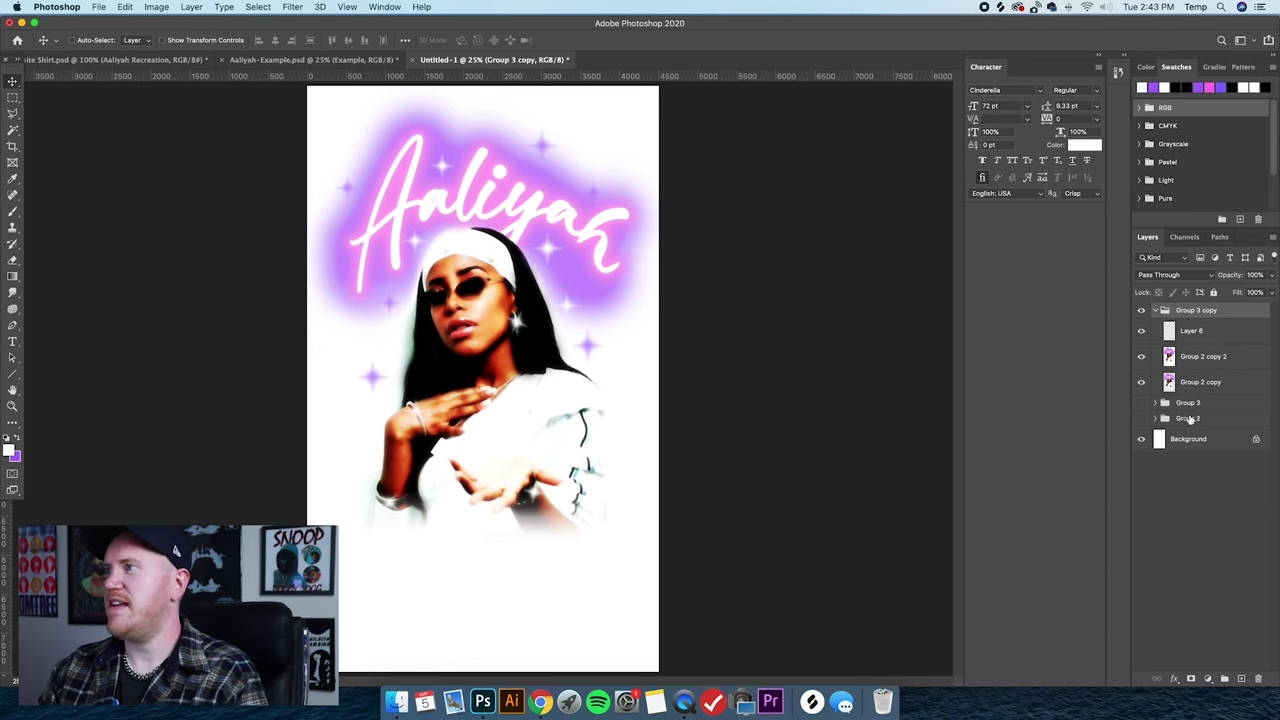
shift+click(1189, 419)
drag(521, 232, 531, 252)
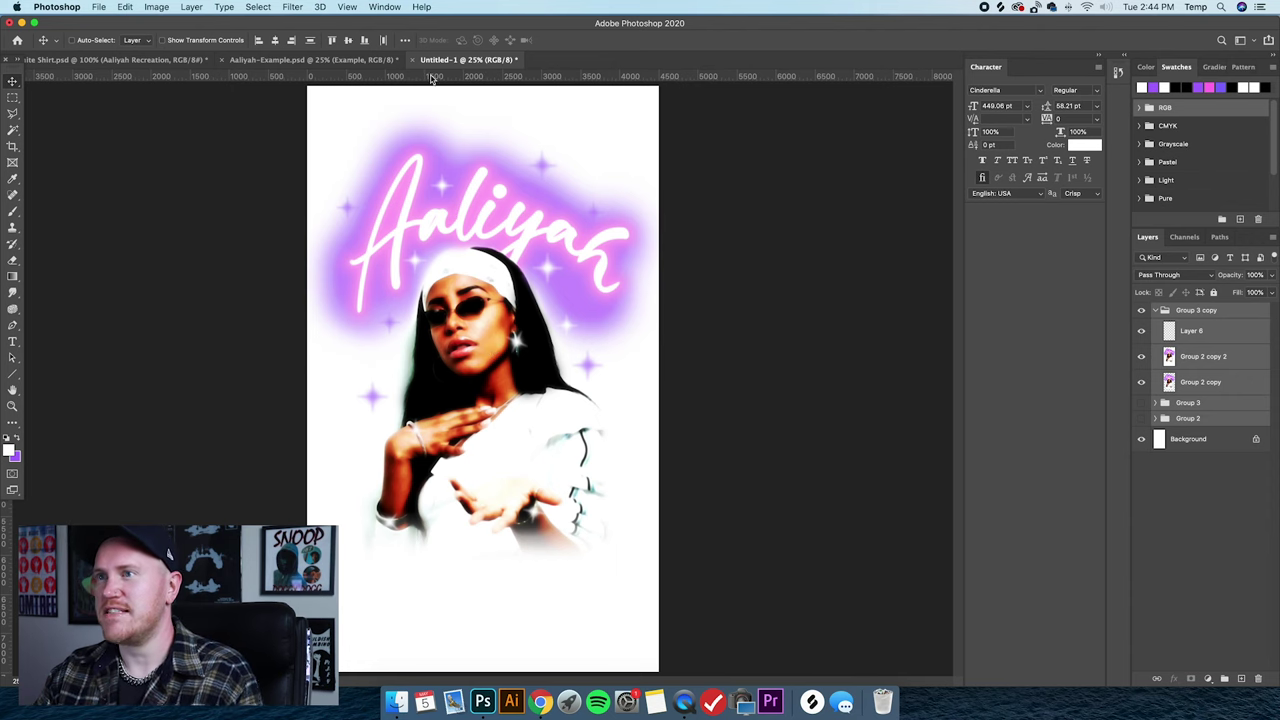
click(186, 7)
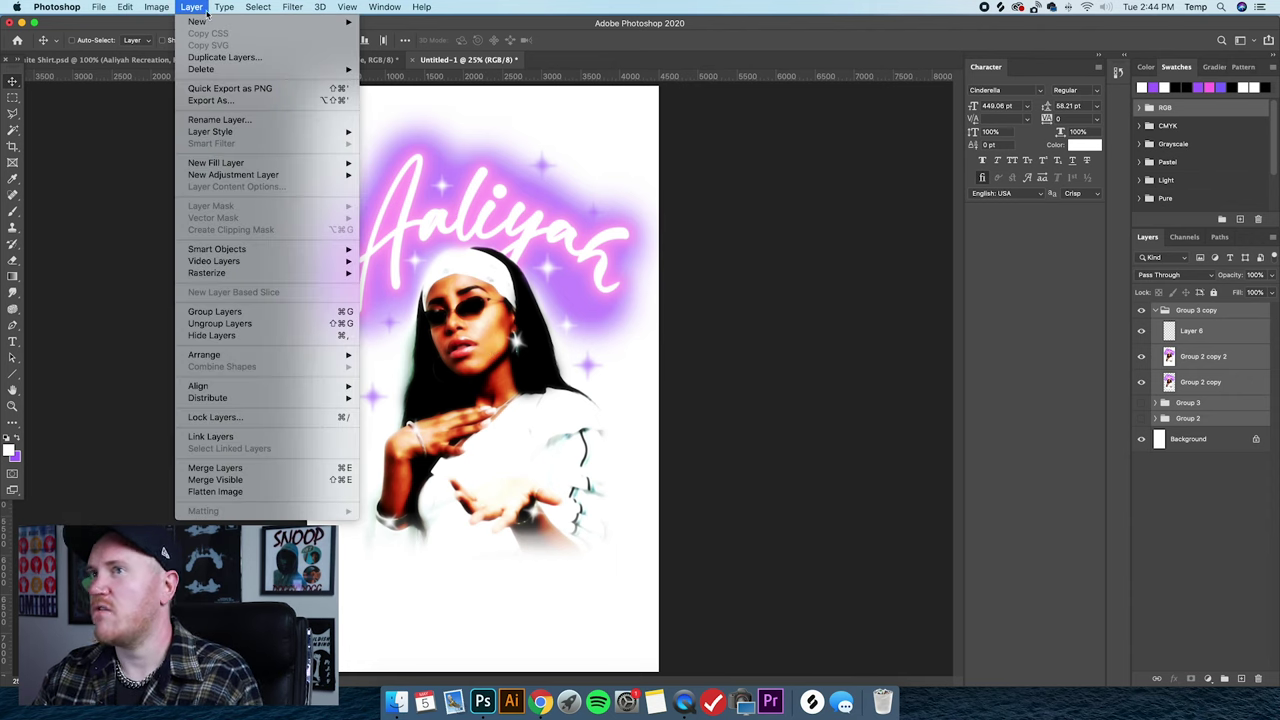
click(265, 492)
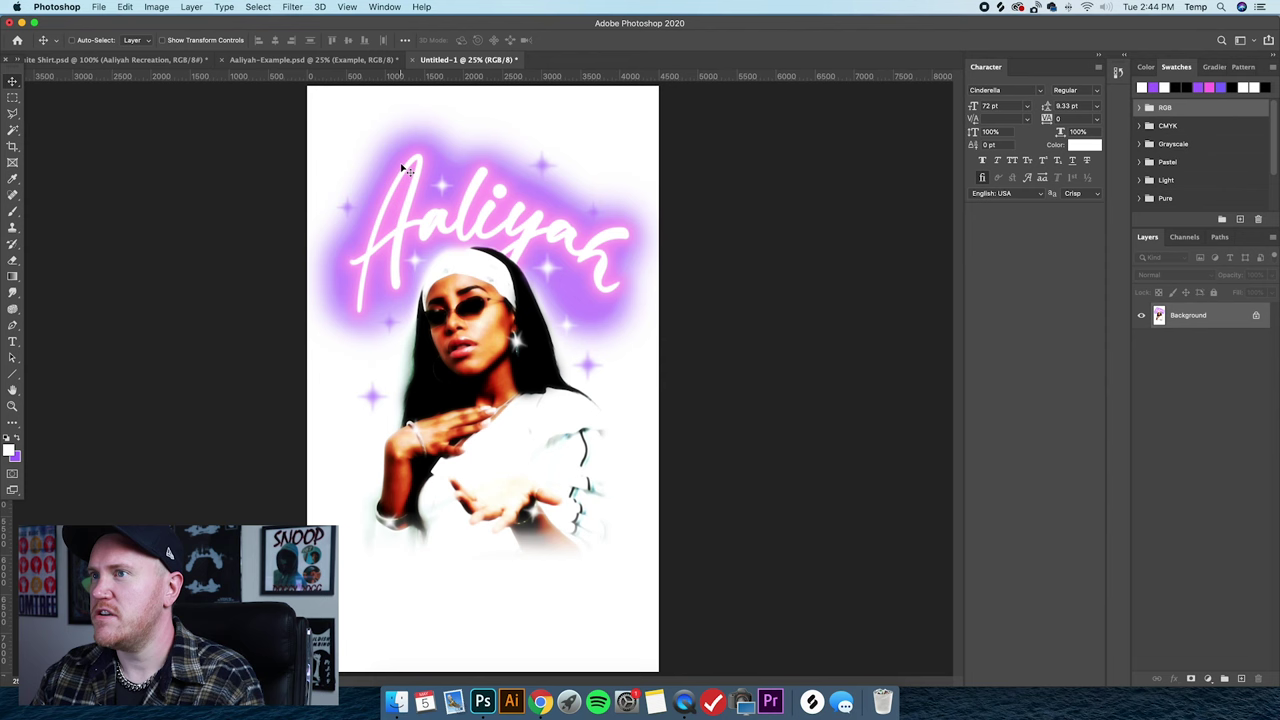
Copy the entire flattened artwork into the white shirt mockup document as a new layer, with the Aaliyah Recreation layer hidden.
key(super+a)
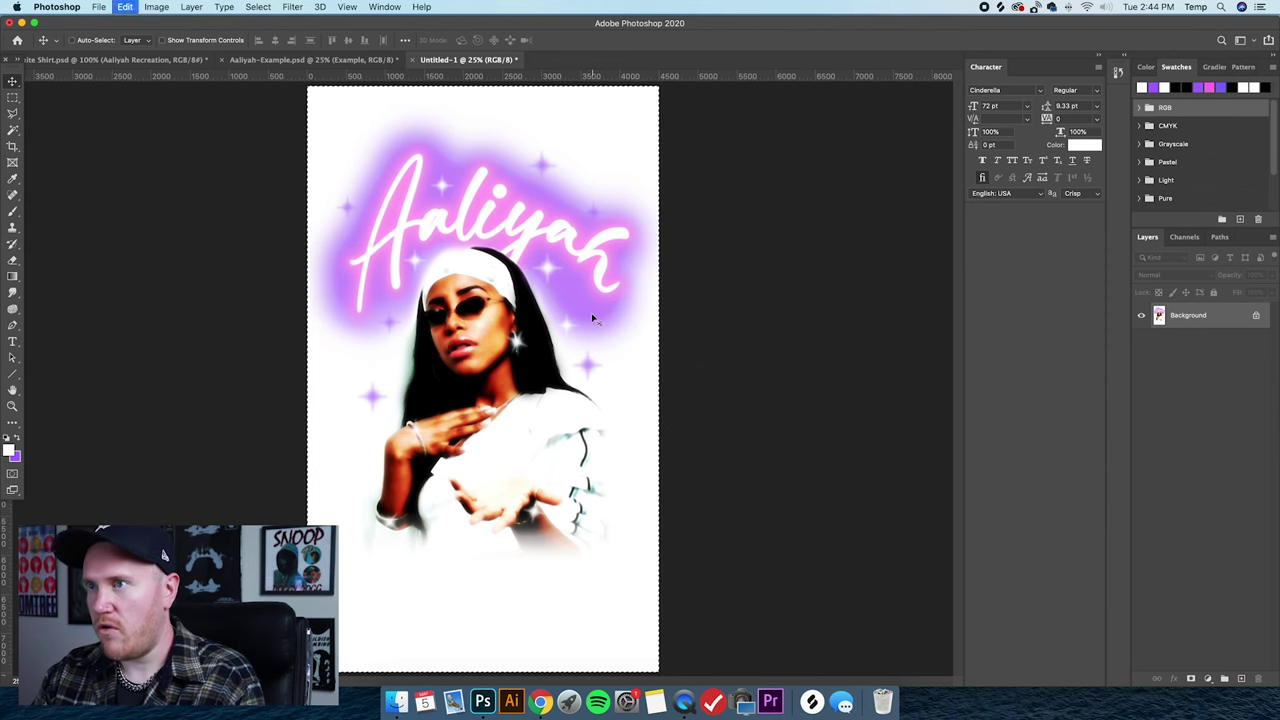
click(175, 60)
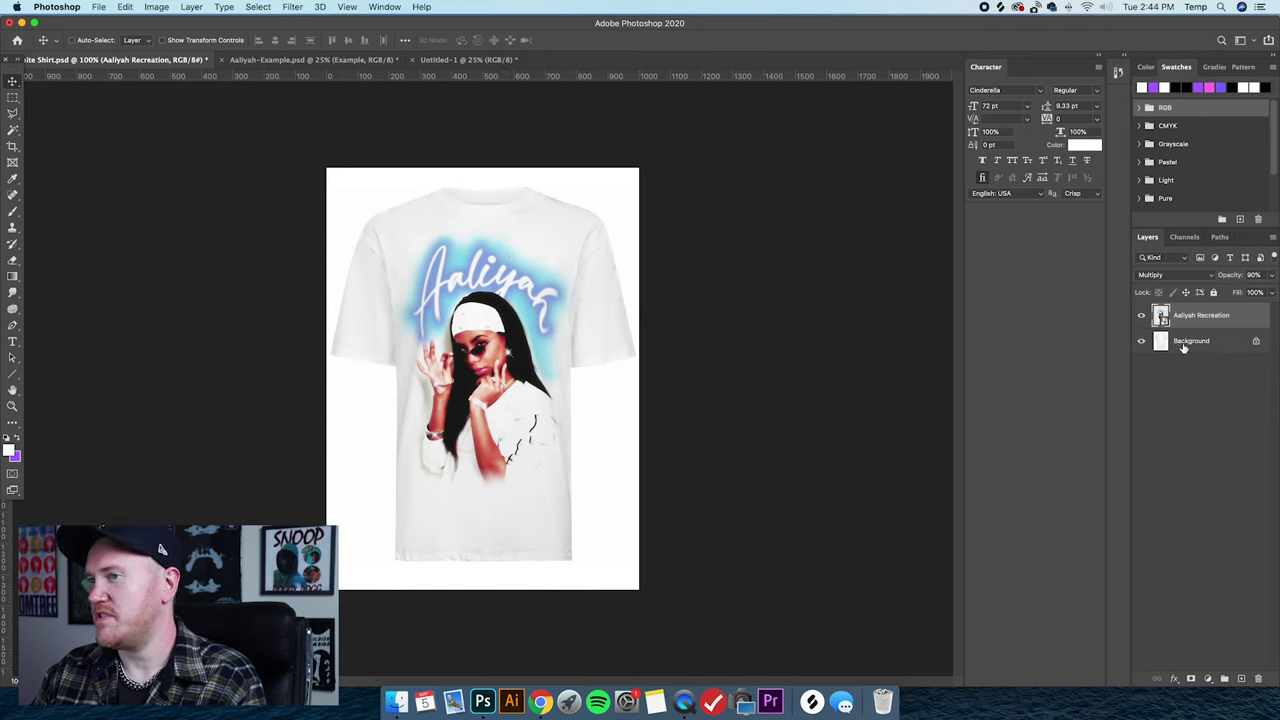
click(1141, 315)
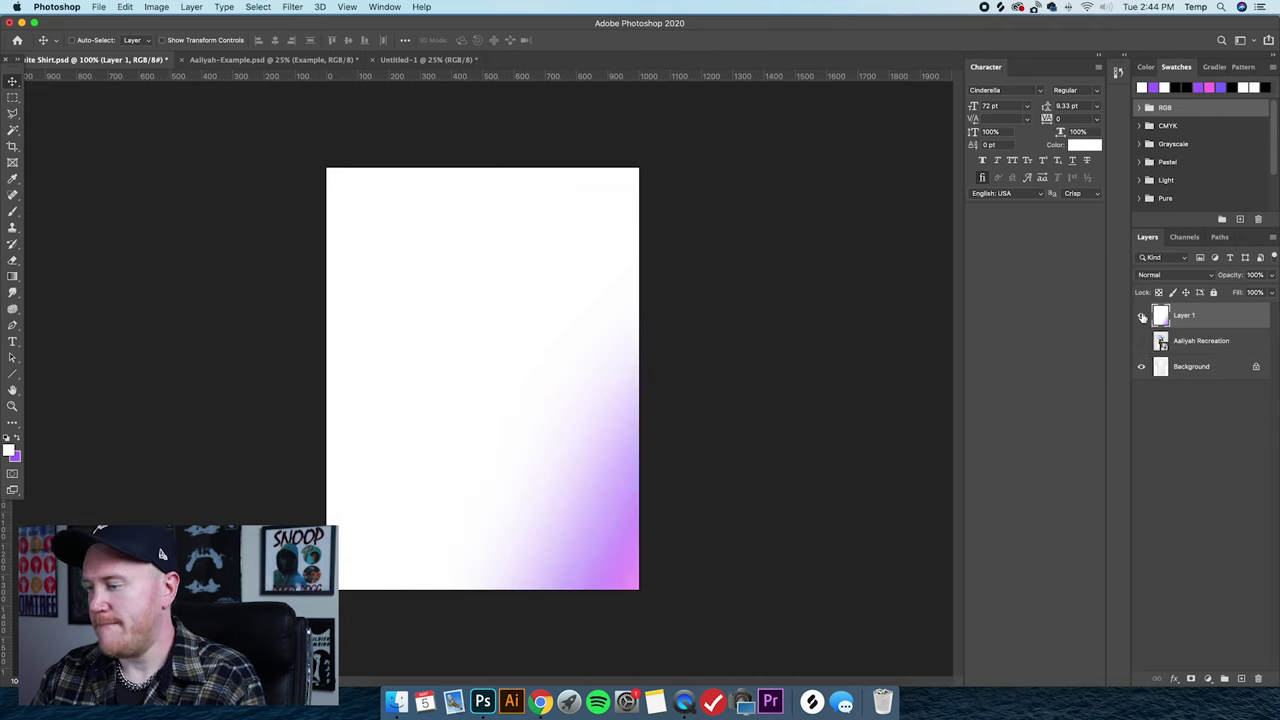
Show the transform controls, set the pasted Layer 1 to Multiply and convert it to a smart object.
key(super+minus)
click(162, 40)
key(super+minus)
key(super+minus)
key(super+minus)
key(super+minus)
key(super+minus)
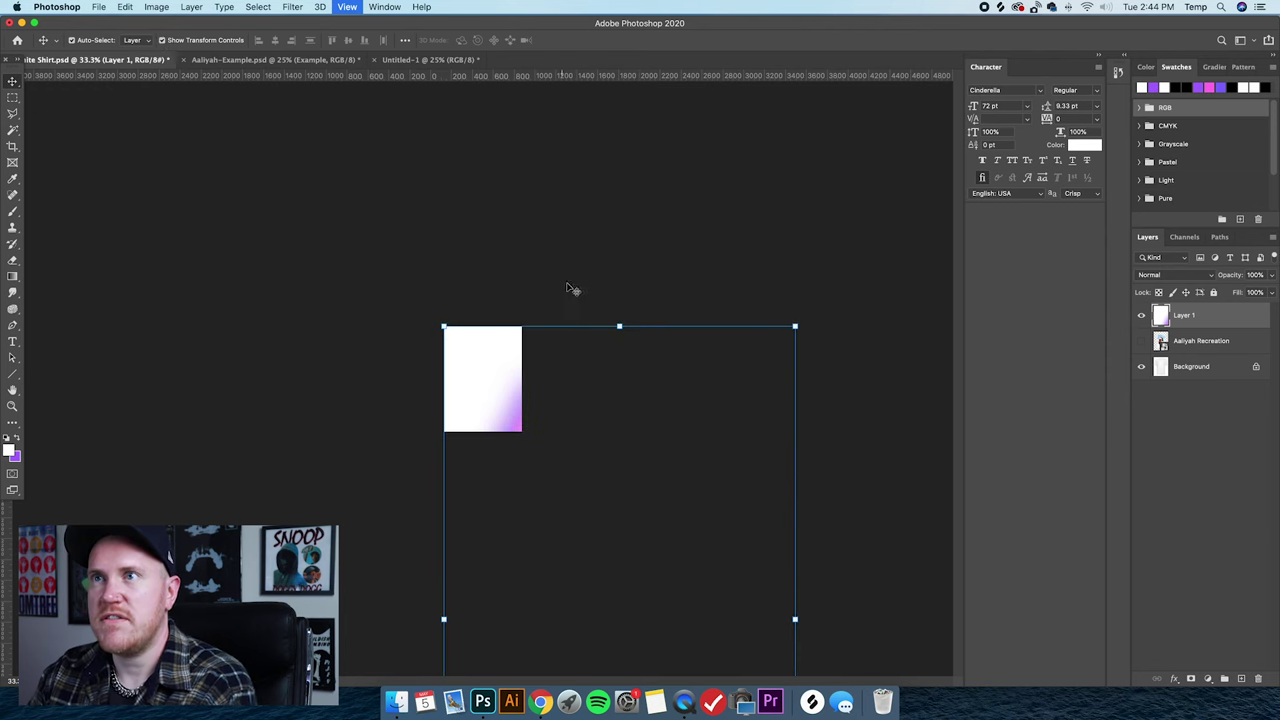
click(1163, 277)
click(1153, 309)
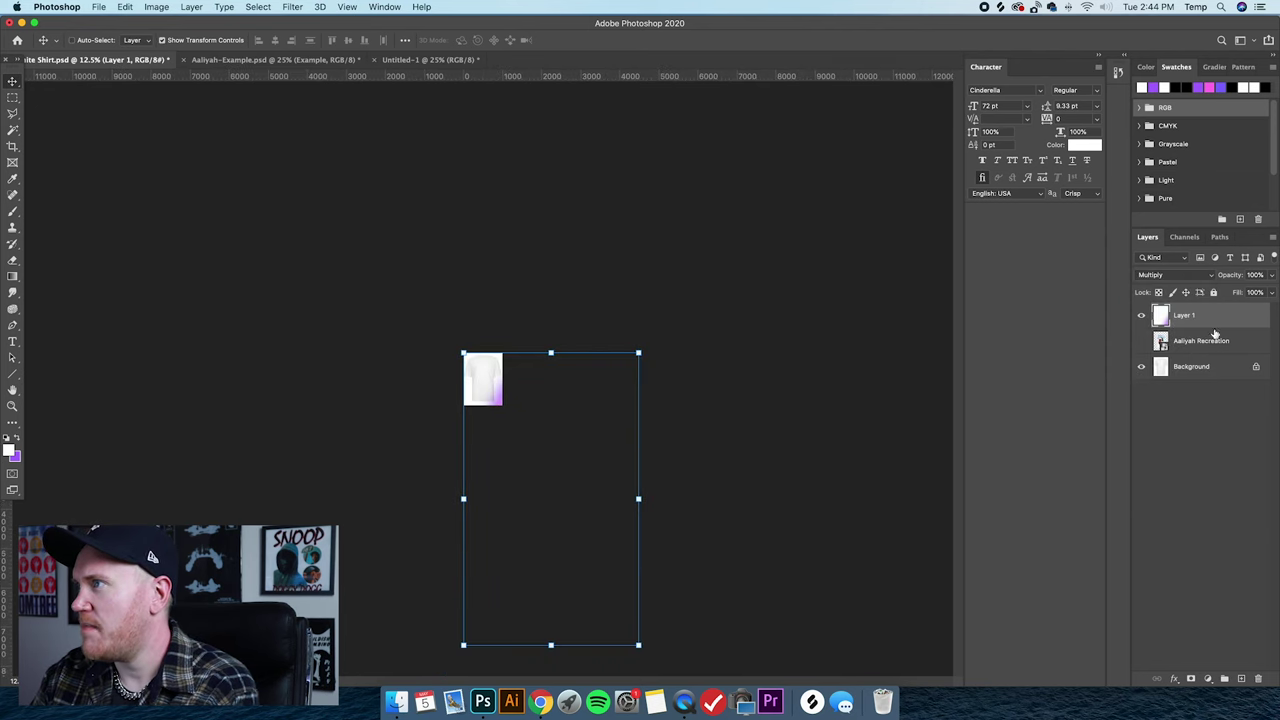
right_click(1210, 320)
click(1150, 311)
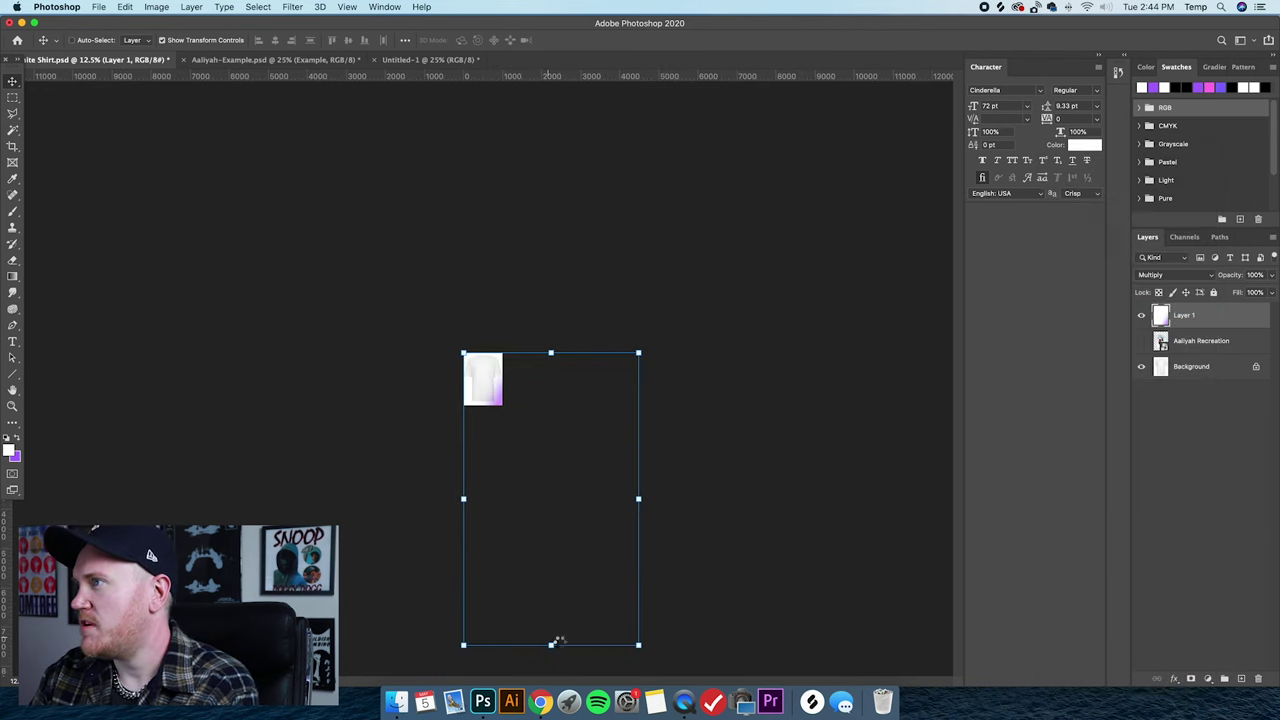
Scale Layer 1 down proportionally and position the design on the front of the shirt.
drag(639, 644, 505, 436)
key(super+plus)
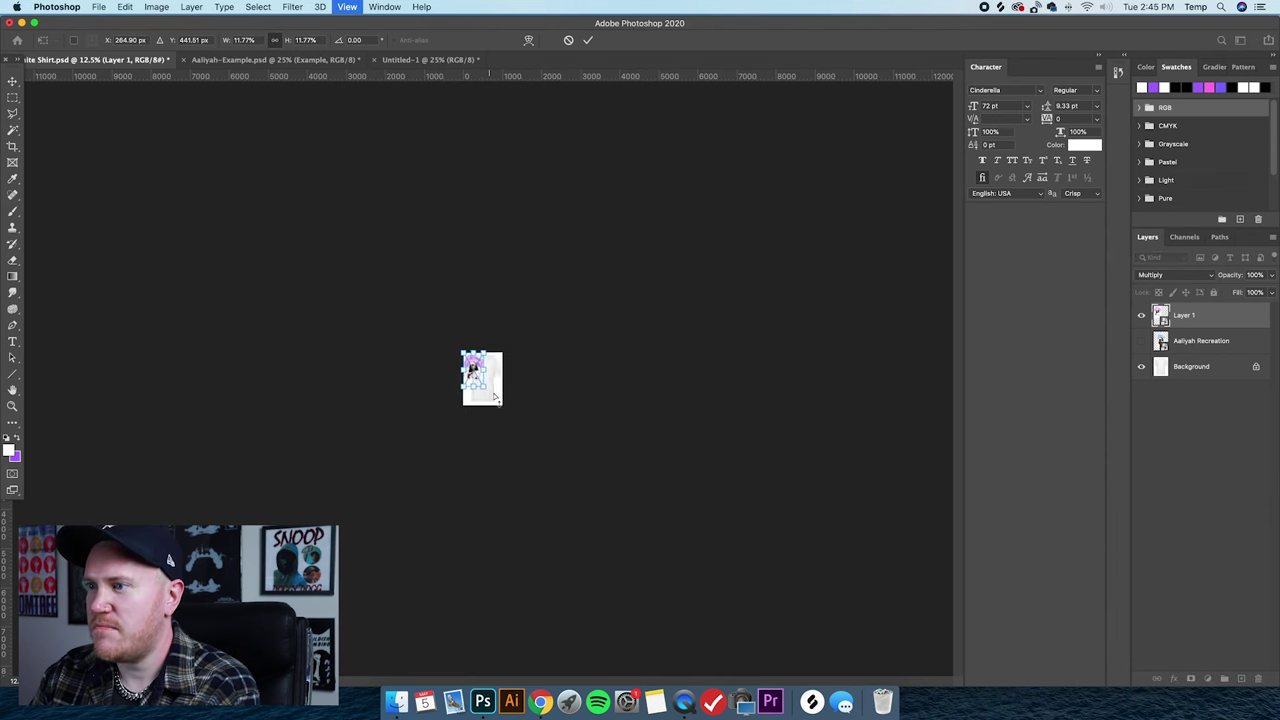
key(super+plus)
key(super+plus)
drag(469, 343, 484, 322)
key(super+plus)
drag(399, 229, 394, 220)
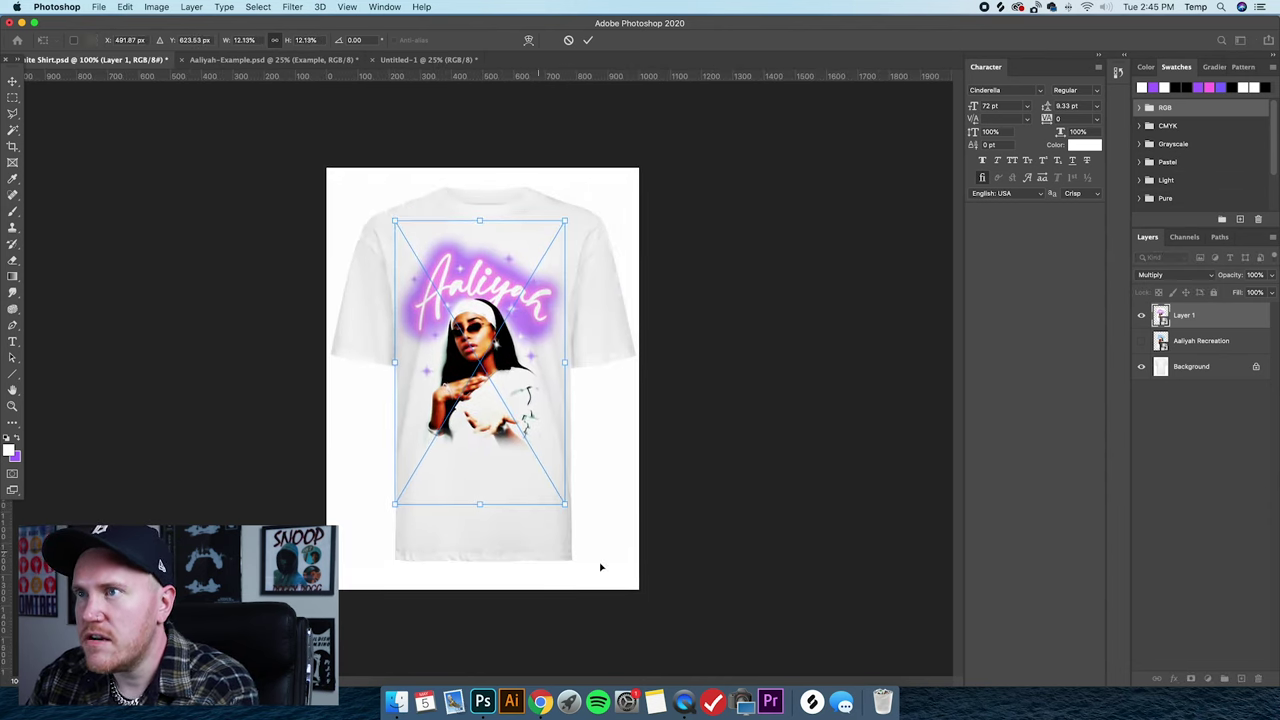
drag(563, 503, 572, 516)
drag(390, 216, 392, 209)
drag(572, 209, 577, 208)
key(Return)
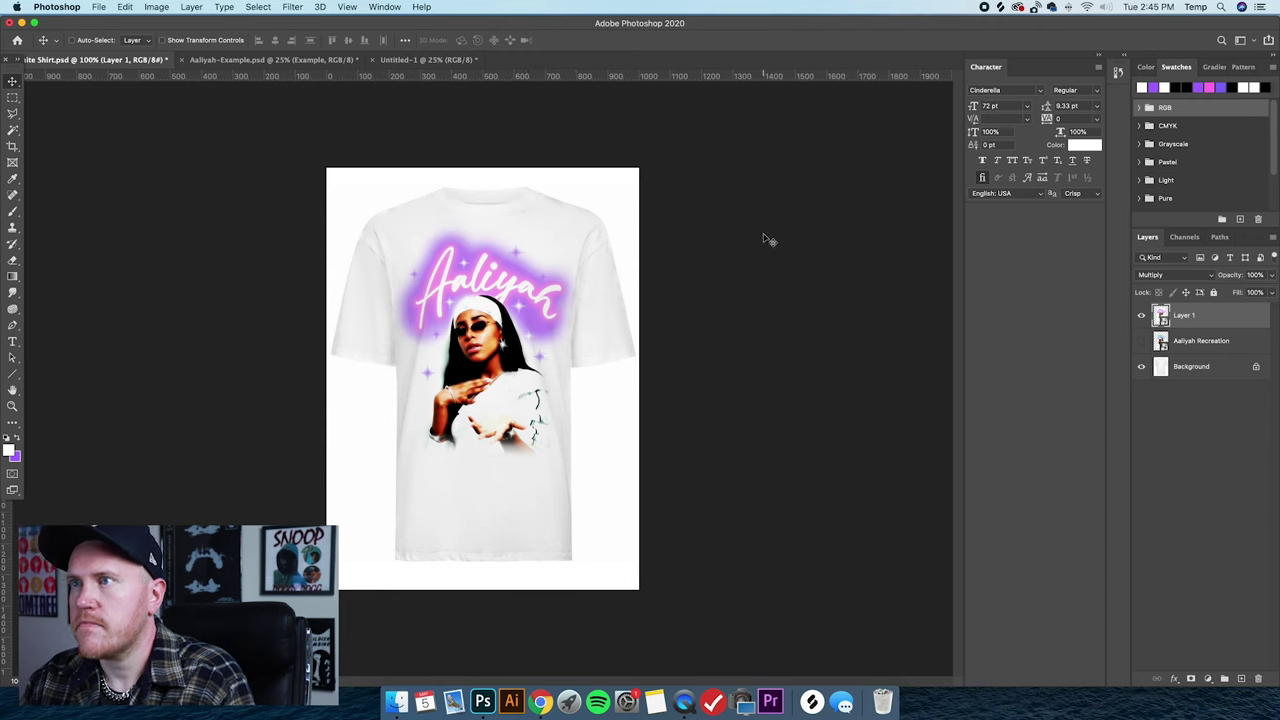
Set the opacity of Layer 1 to 80%.
click(1271, 276)
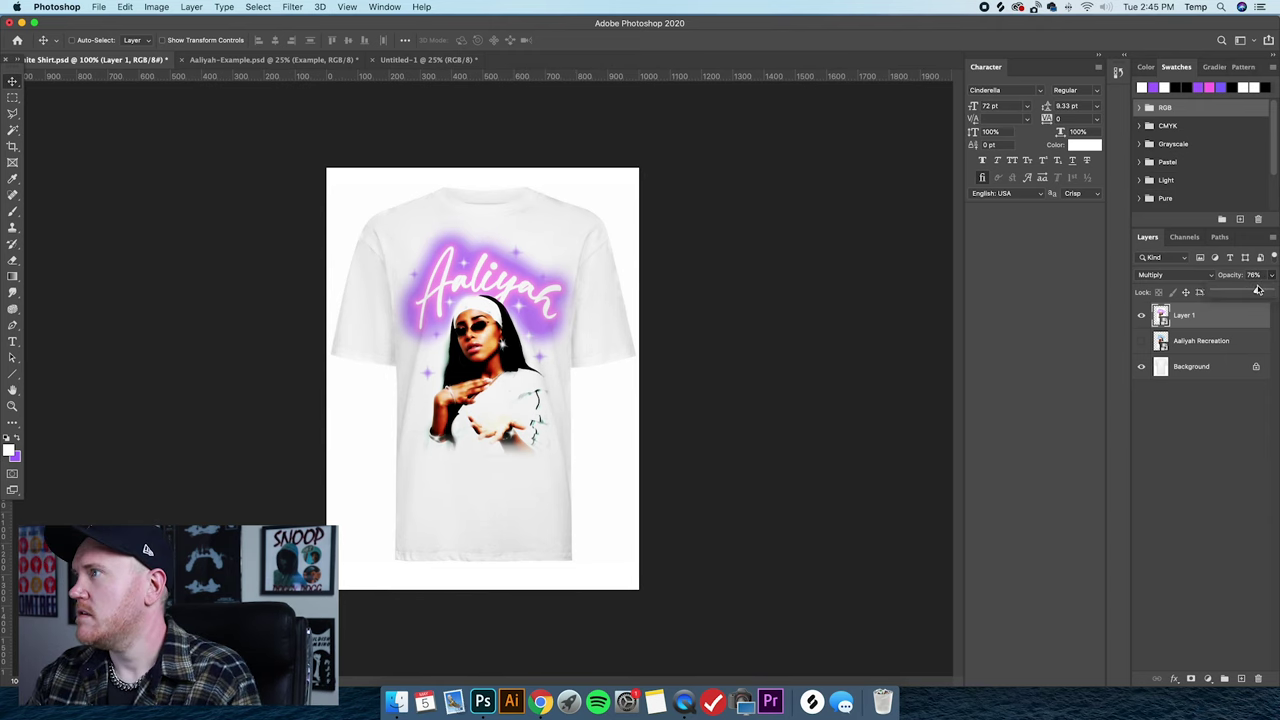
drag(1268, 291, 1262, 290)
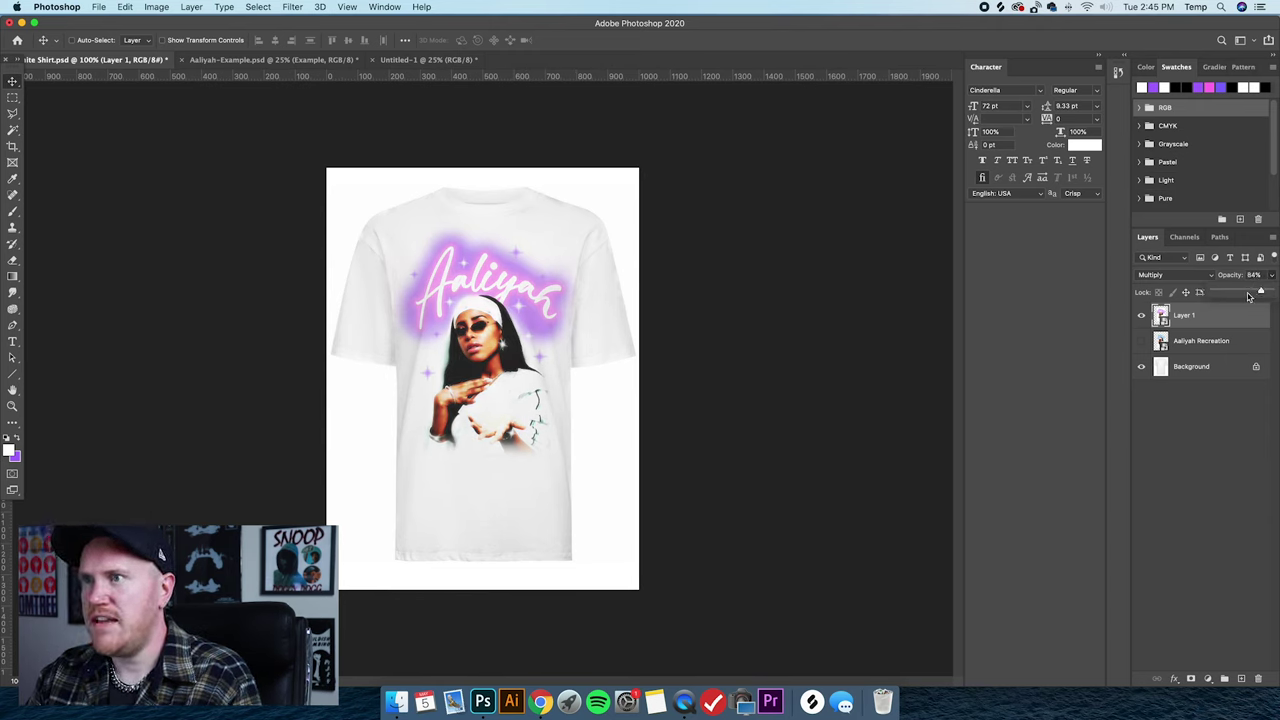
click(1254, 275)
text(80)
key(Return)
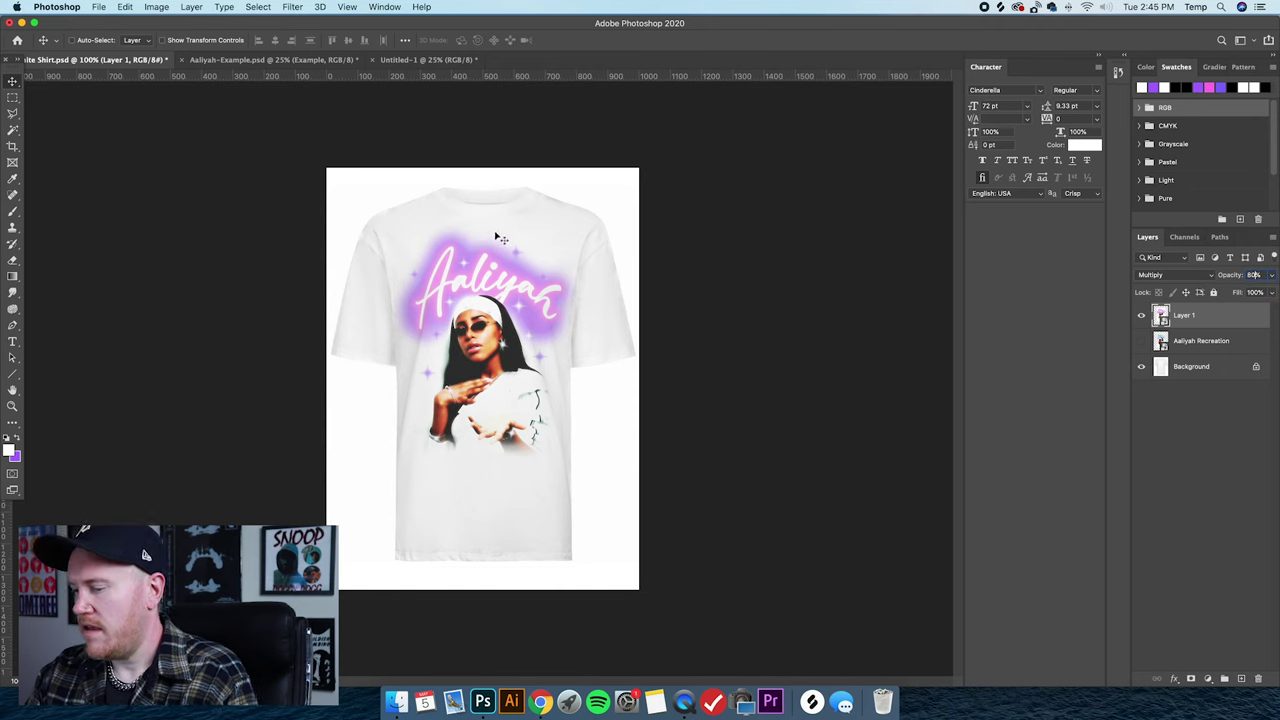
Compare the new Layer 1 design with the Aaliyah Recreation design on the shirt by alternating their visibility.
click(1141, 315)
click(1141, 341)
click(1141, 341)
click(1141, 315)
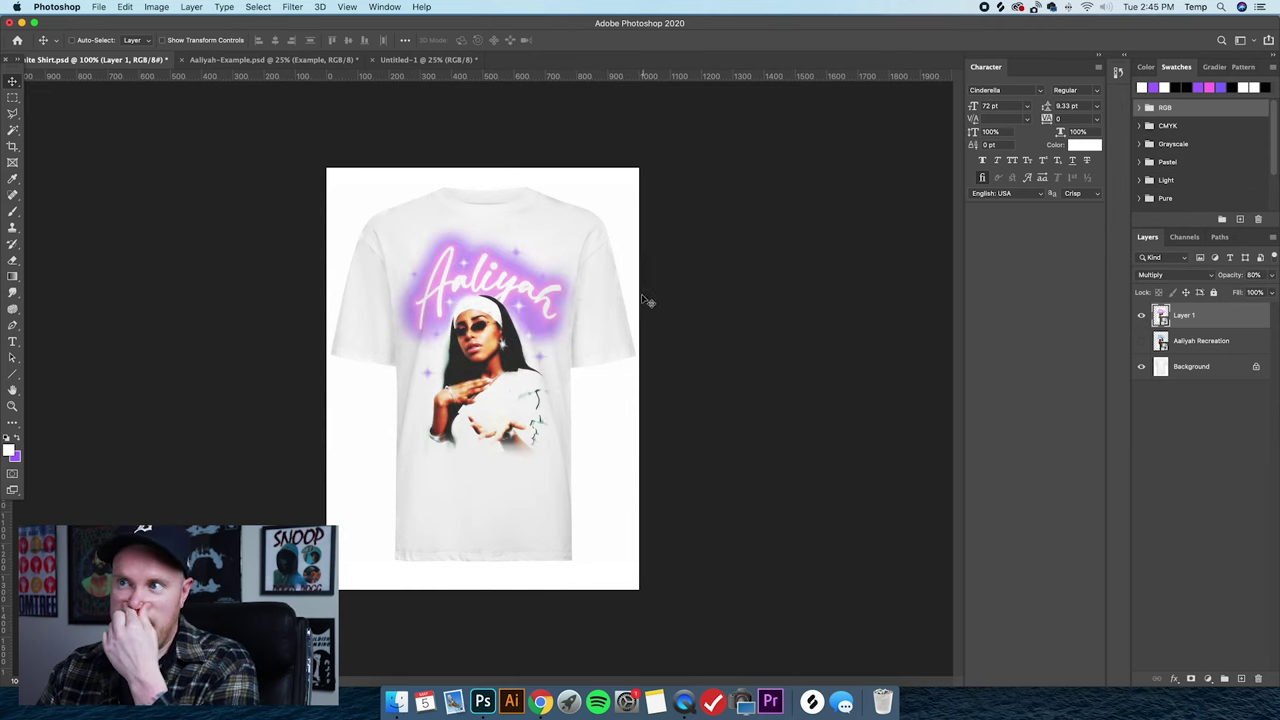
click(1140, 315)
click(1141, 341)
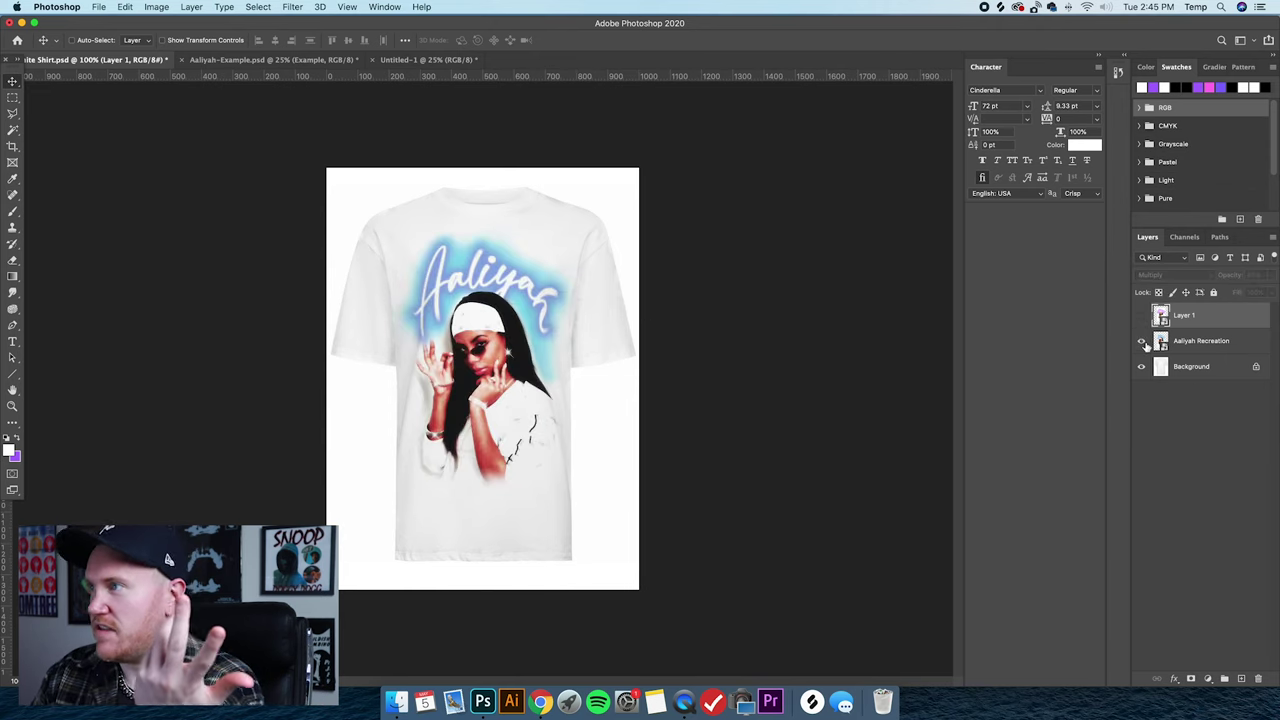
click(1141, 341)
click(1141, 315)
key(super+equal)
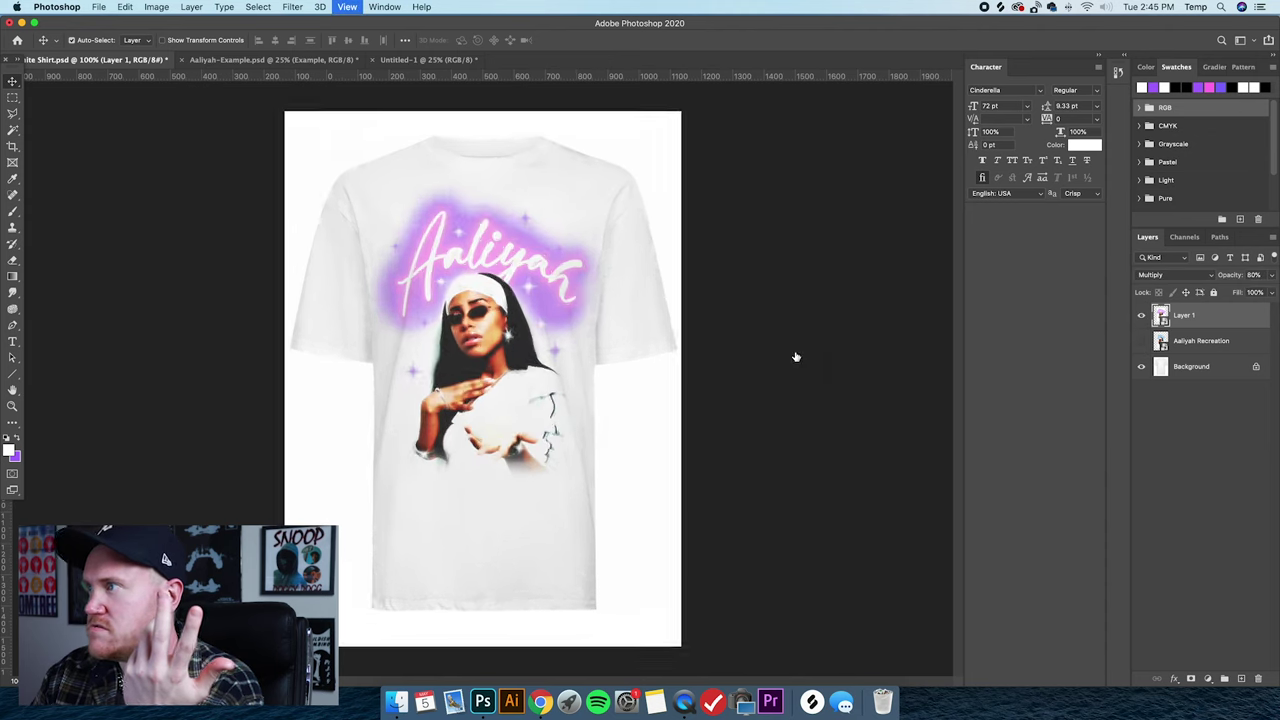
key(super+minus)
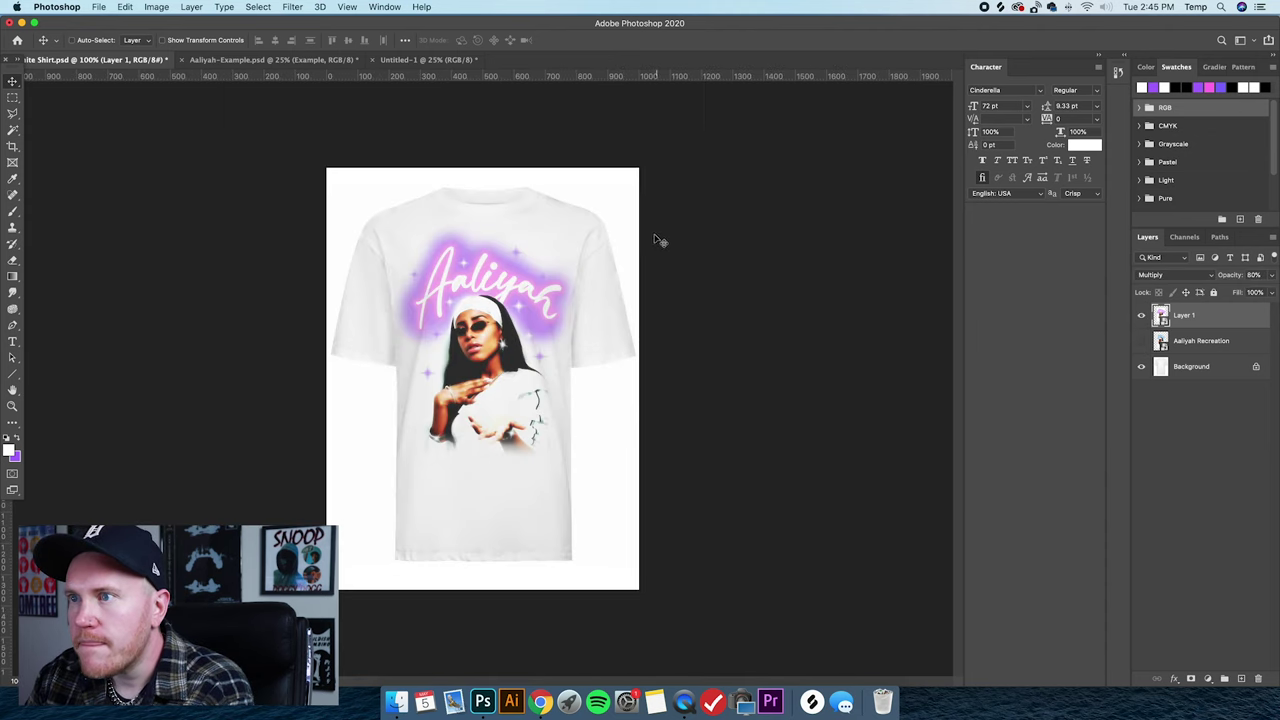